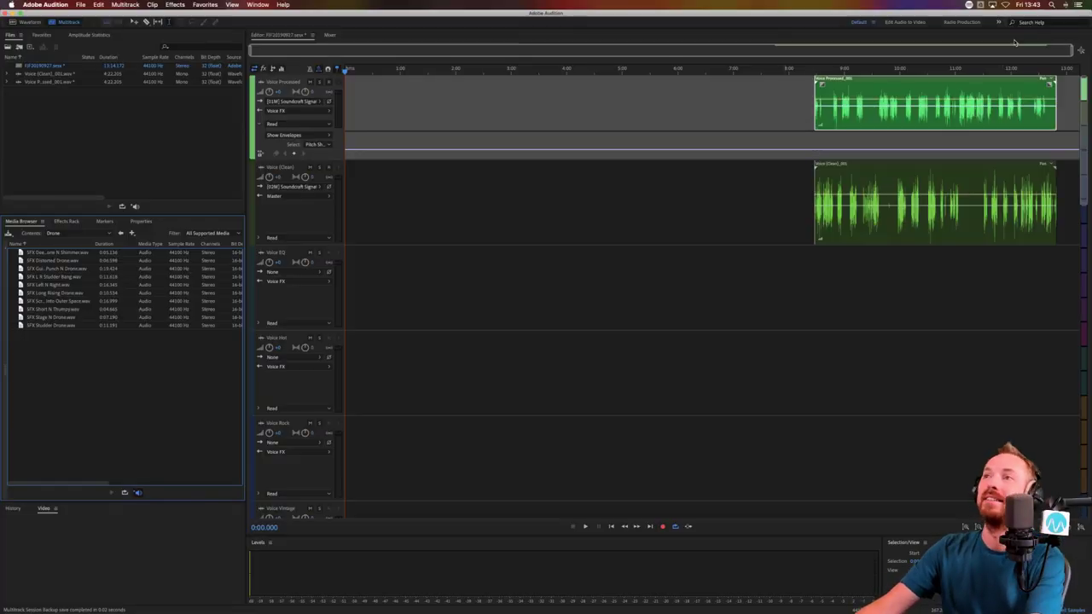
# Play the Voice (Clean) recording near its start and from about 8:36 to locate the phrase to use
pyautogui.click(823, 69)
pyautogui.scroll(8, 823, 68)
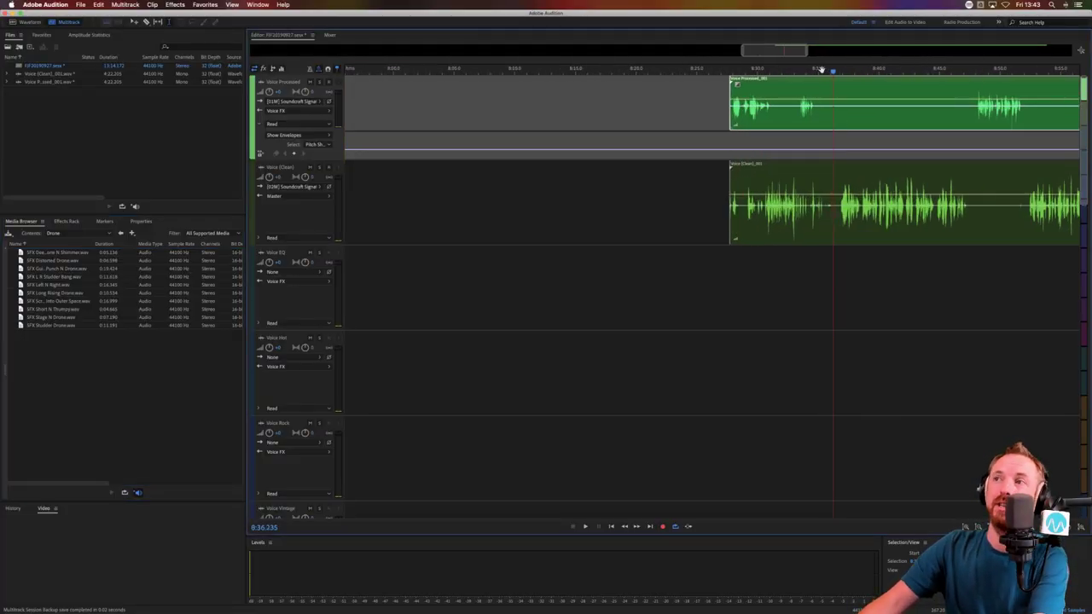
pyautogui.click(749, 70)
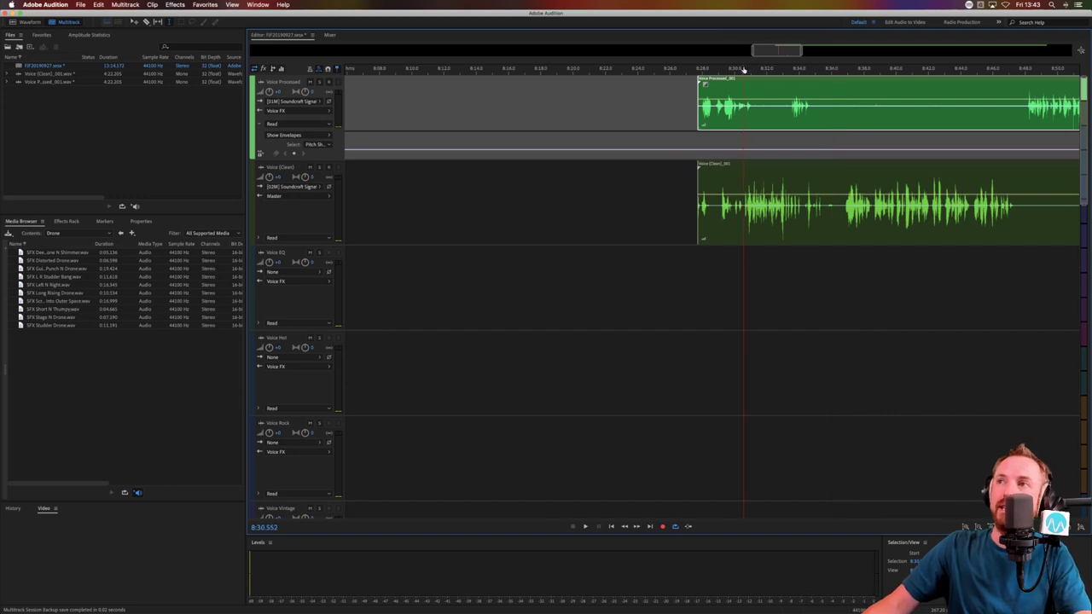
pyautogui.press('space')
pyautogui.press('space')
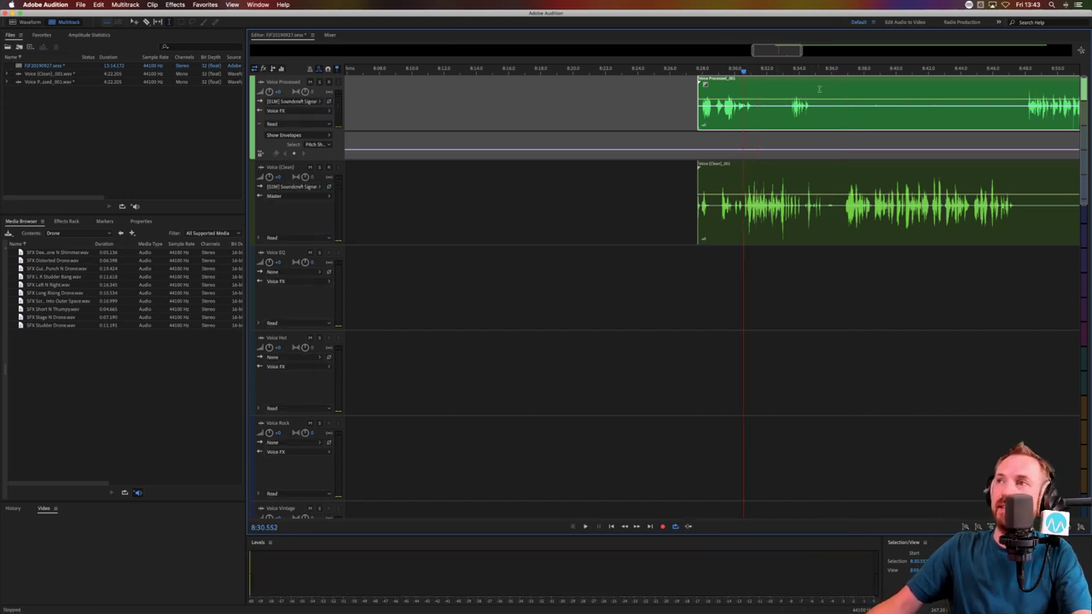
pyautogui.click(838, 70)
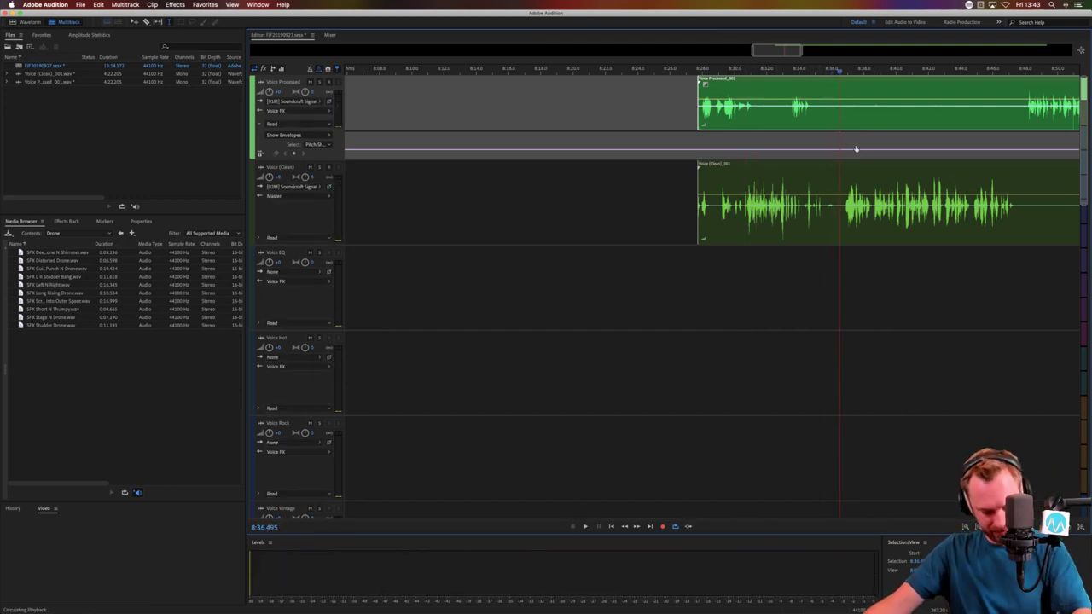
pyautogui.press('space')
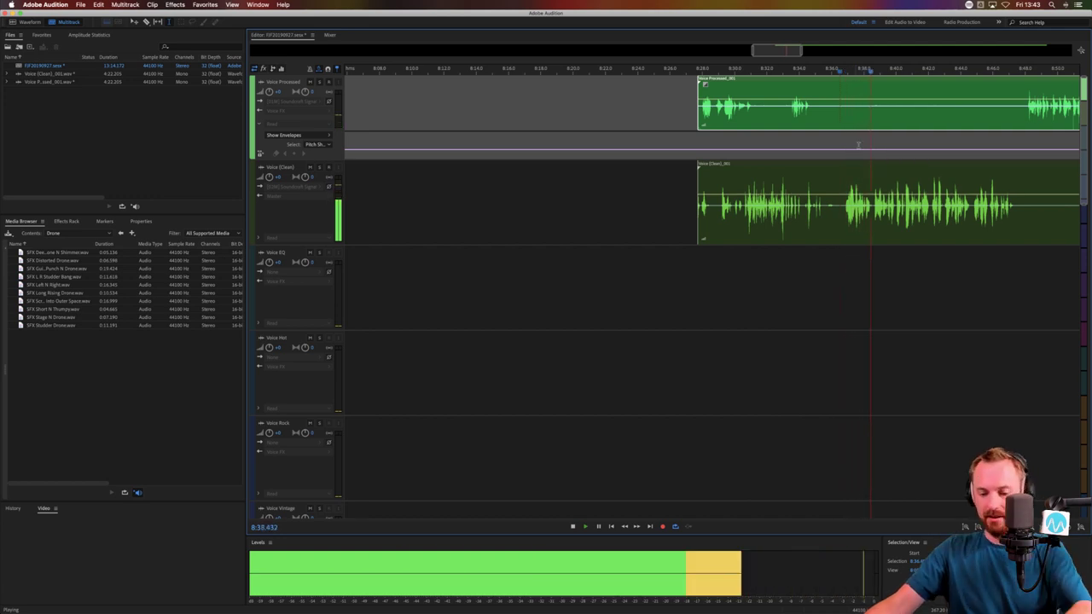
pyautogui.press('space')
# Isolate the Voice (Clean) phrase from about 8:36.5 to 8:47.7 by deleting everything before it and a short range after it
pyautogui.moveTo(1017, 212); pyautogui.dragTo(1059, 217)
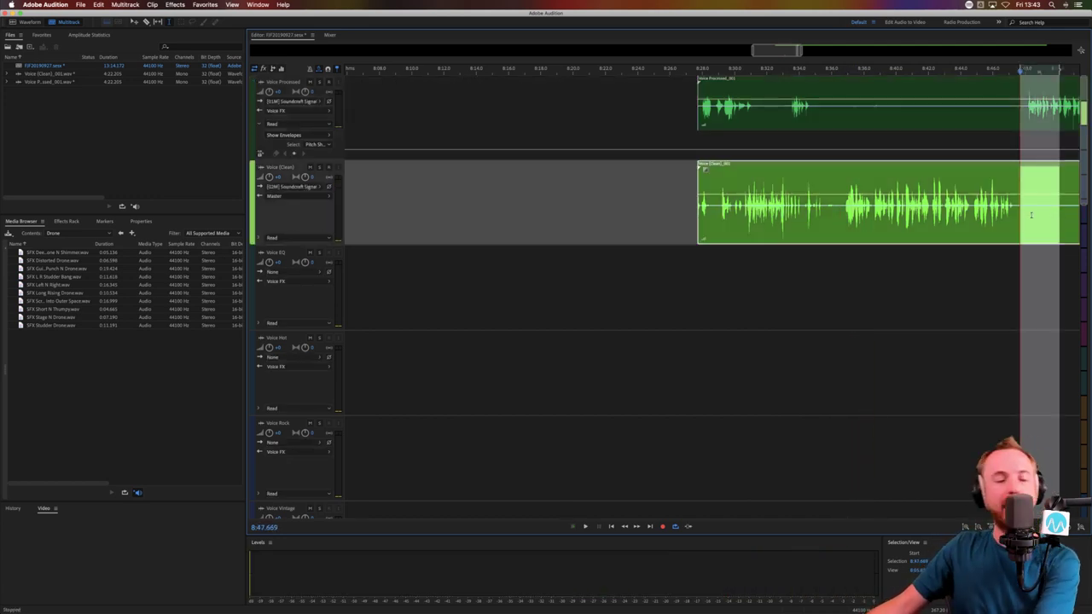
pyautogui.press('Delete')
pyautogui.moveTo(841, 218); pyautogui.dragTo(646, 197)
pyautogui.press('Delete')
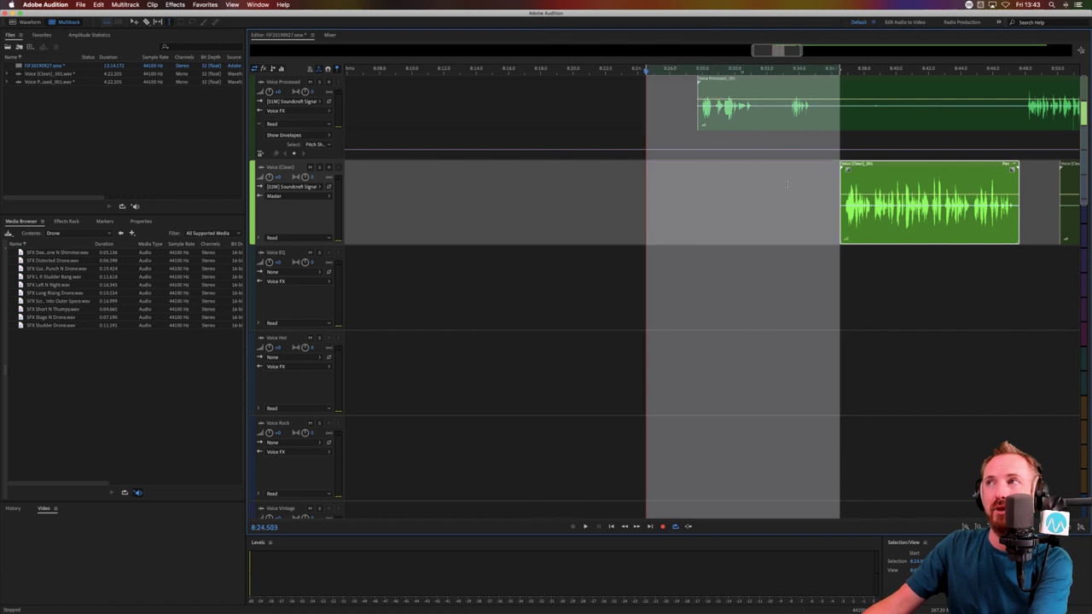
# Delete the opening part of the Voice Processed clip up to about 8:48
pyautogui.moveTo(1021, 115); pyautogui.dragTo(552, 116)
pyautogui.press('Delete')
pyautogui.scroll(-5, 700, 72)
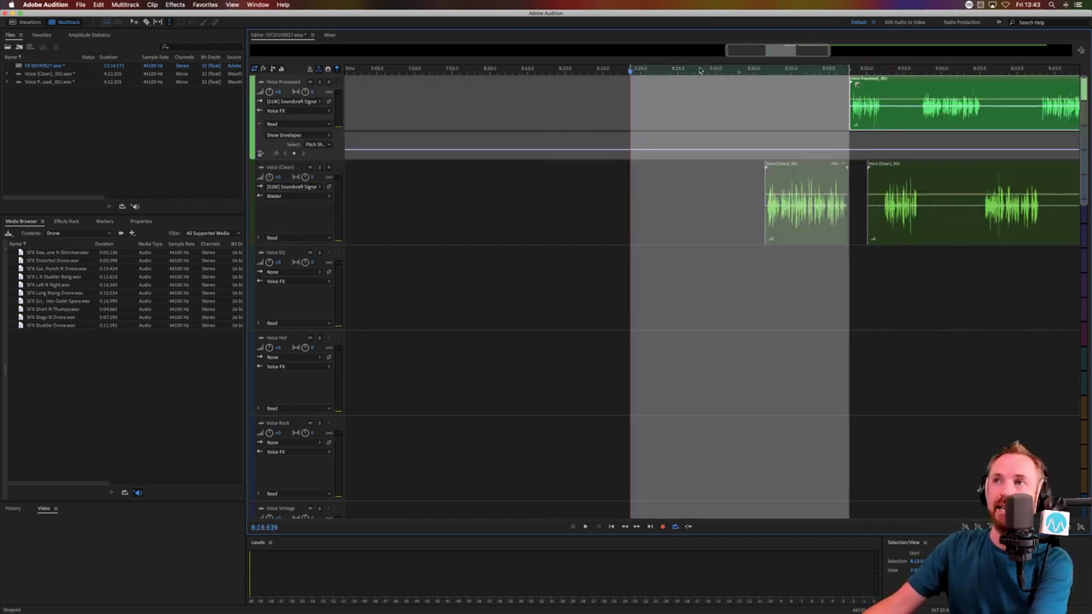
# Move the isolated clean voice phrase to the start of the session on the Voice Chorus track
pyautogui.click(772, 362)
pyautogui.moveTo(824, 232); pyautogui.dragTo(314, 418)
pyautogui.scroll(-5, 307, 261)
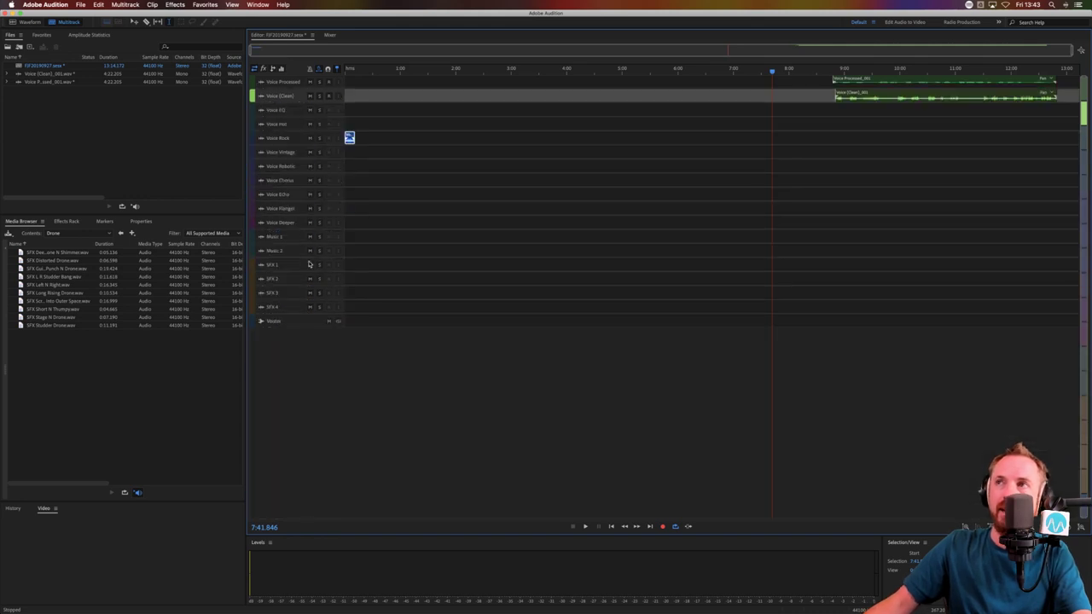
pyautogui.scroll(2, 309, 261)
pyautogui.scroll(2, 433, 179)
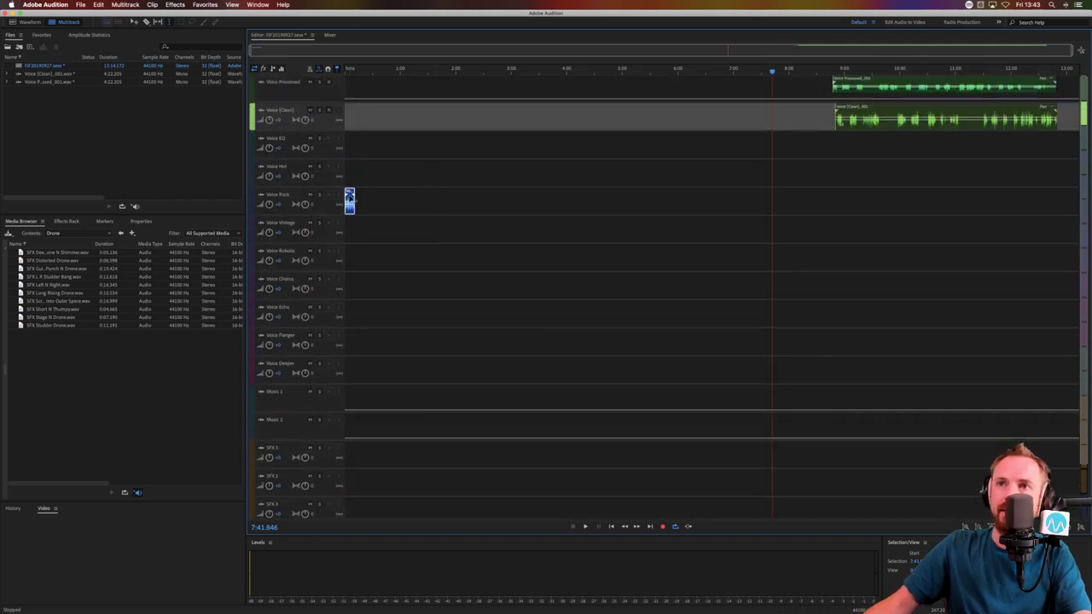
pyautogui.moveTo(349, 198); pyautogui.dragTo(349, 286)
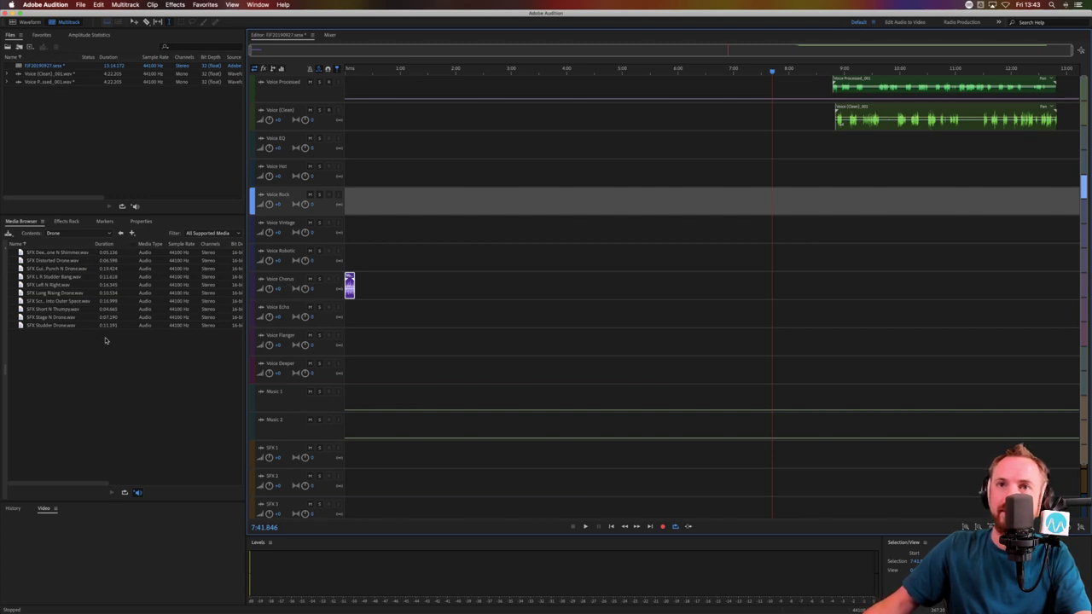
# Insert all ten sound effects from the Drone folder onto the SFX 1 track at about 9:10
pyautogui.click(36, 221)
pyautogui.press('super+a')
pyautogui.moveTo(55, 255); pyautogui.dragTo(859, 458)
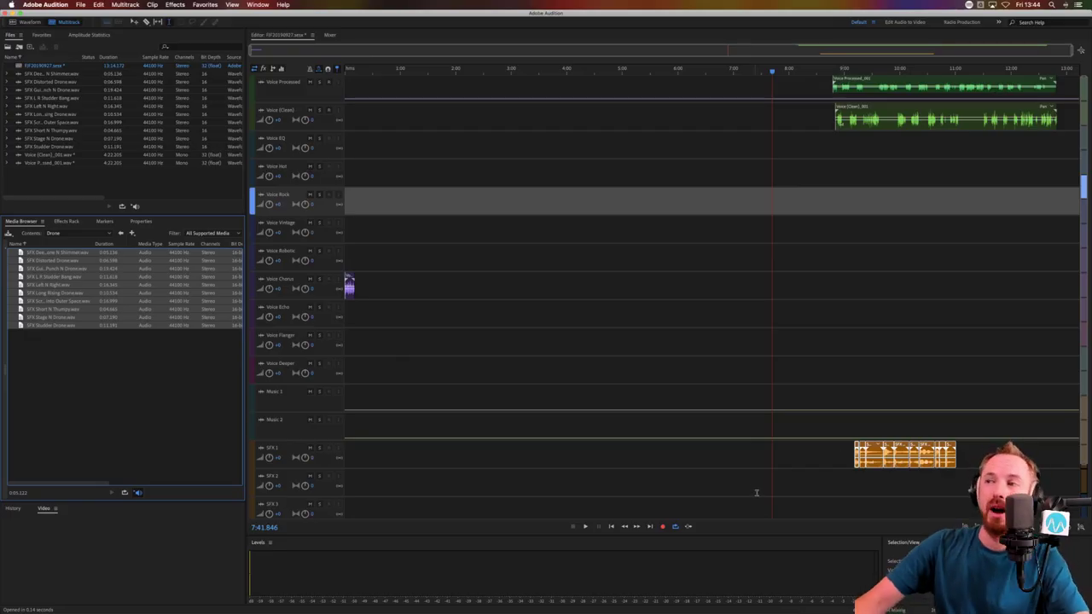
# Move the SFX Distorted Drone clip to the very start of the SFX 1 track, beneath the voice phrase
pyautogui.click(824, 452)
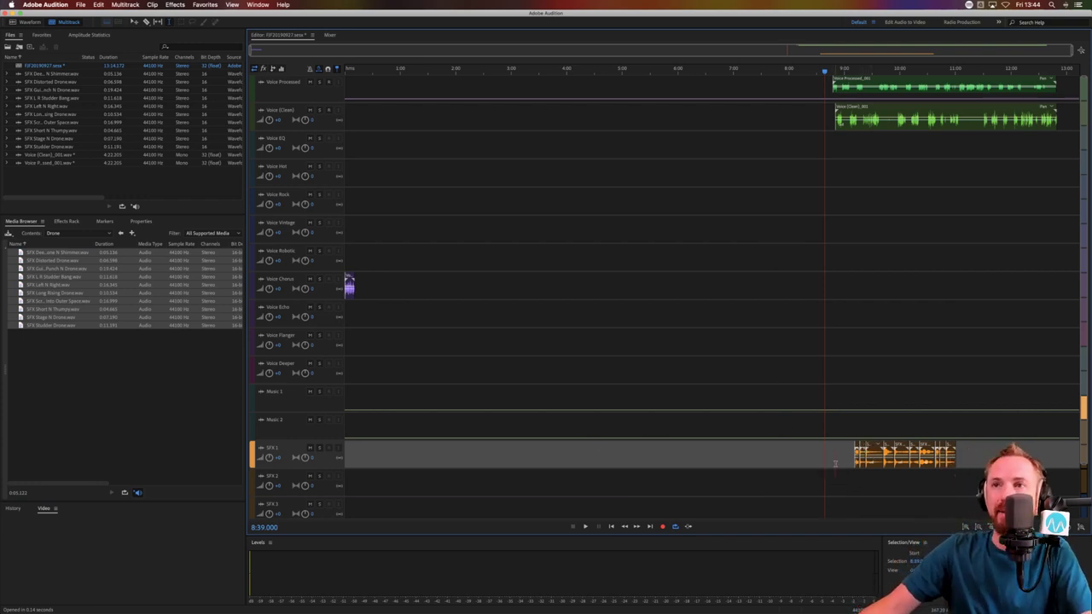
pyautogui.click(836, 463)
pyautogui.moveTo(863, 447); pyautogui.dragTo(353, 448)
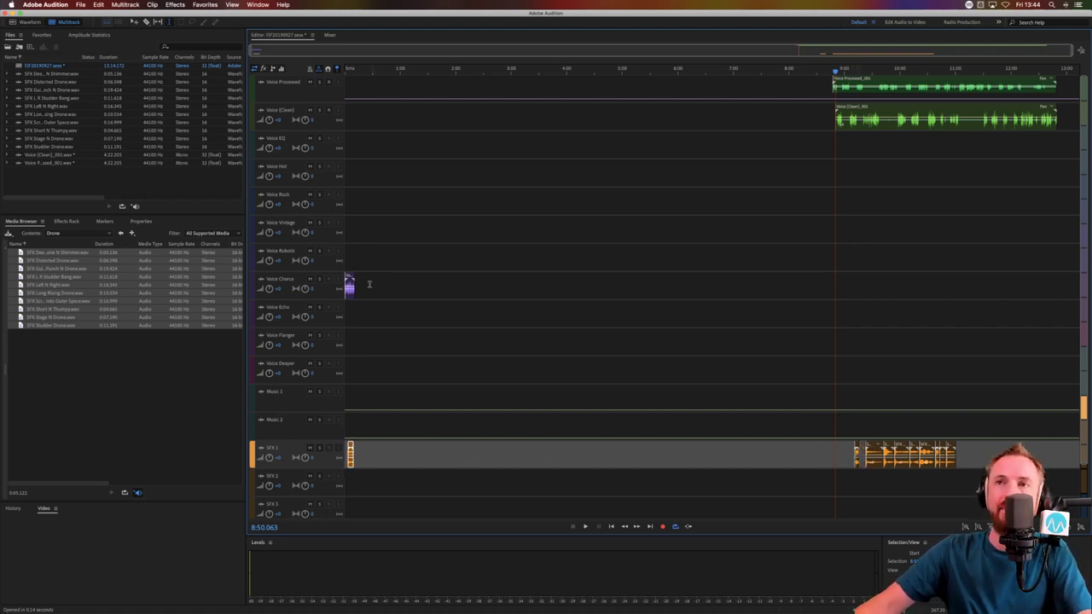
pyautogui.click(347, 68)
pyautogui.scroll(10, 348, 68)
pyautogui.hscroll(-5, 349, 69)
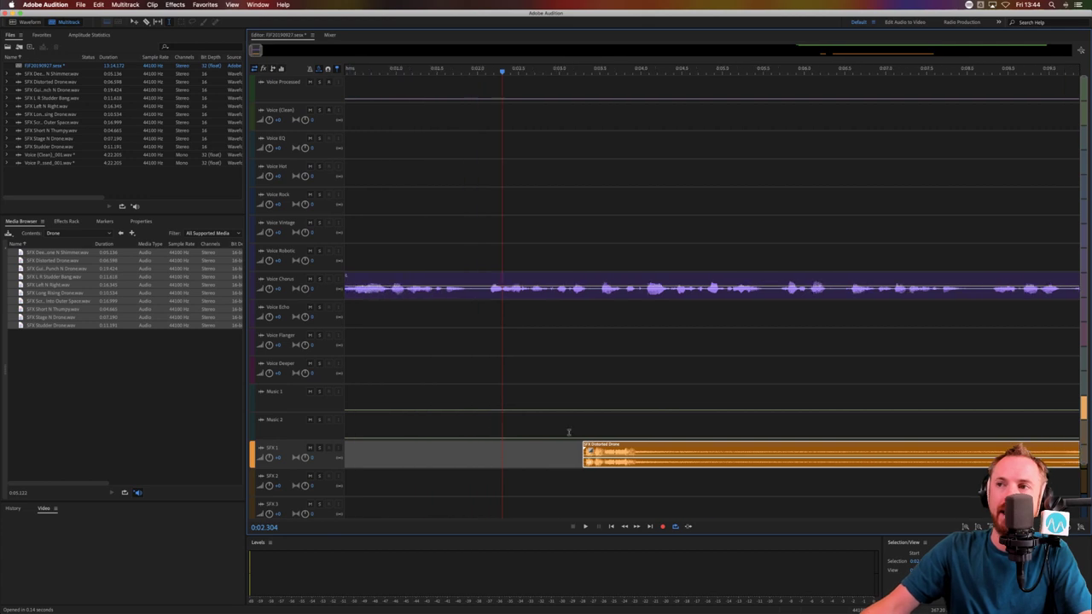
pyautogui.moveTo(631, 446); pyautogui.dragTo(375, 454)
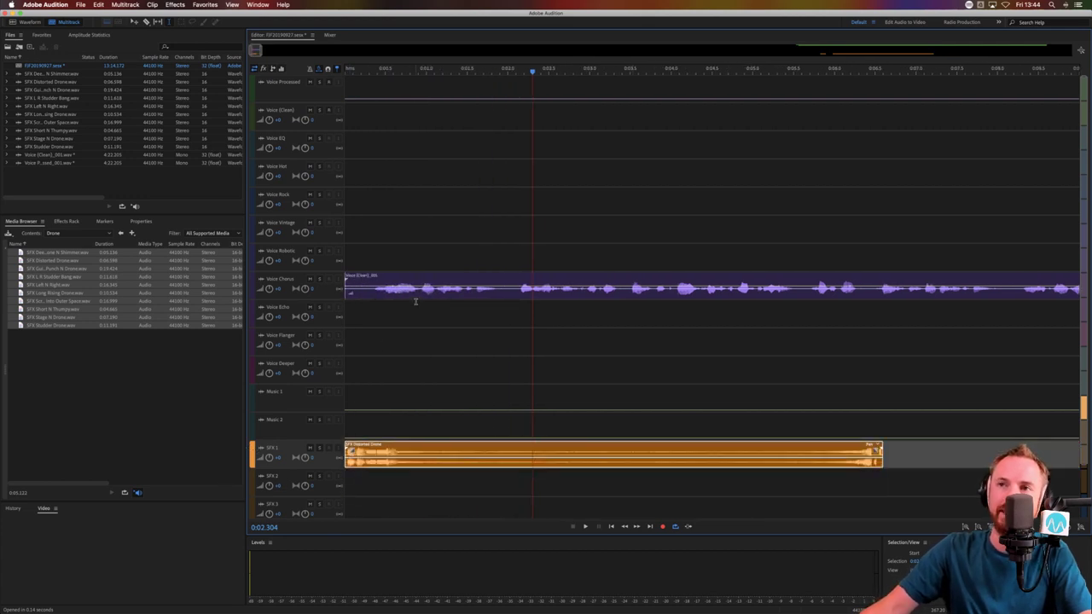
# Shift the voice phrase and the distorted drone to start at about 0.3 seconds and play them together
pyautogui.moveTo(376, 277); pyautogui.dragTo(403, 277)
pyautogui.moveTo(403, 466); pyautogui.dragTo(429, 466)
pyautogui.click(368, 364)
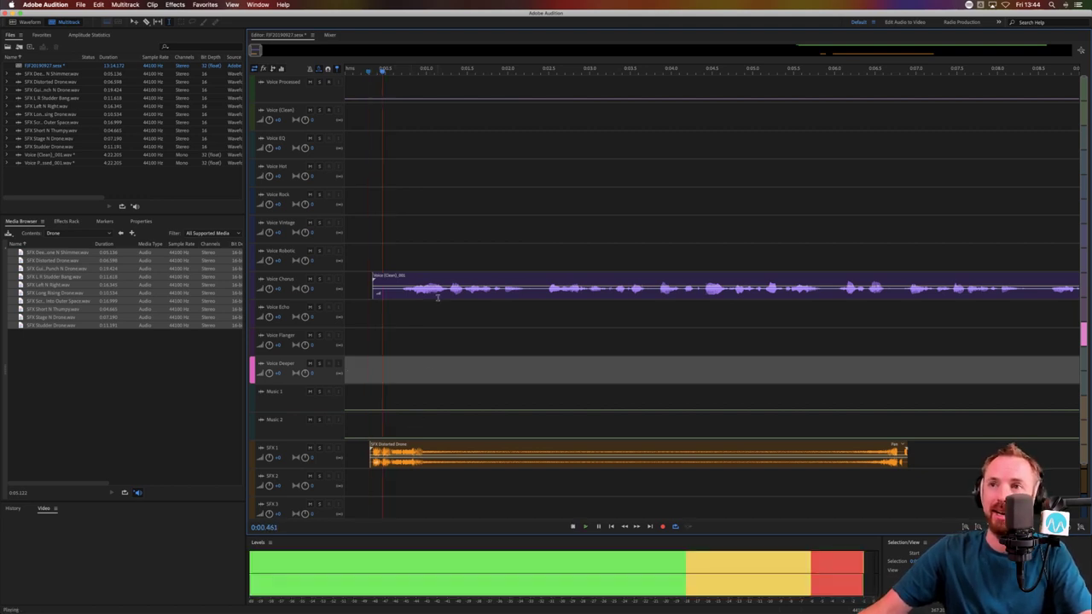
pyautogui.press('space')
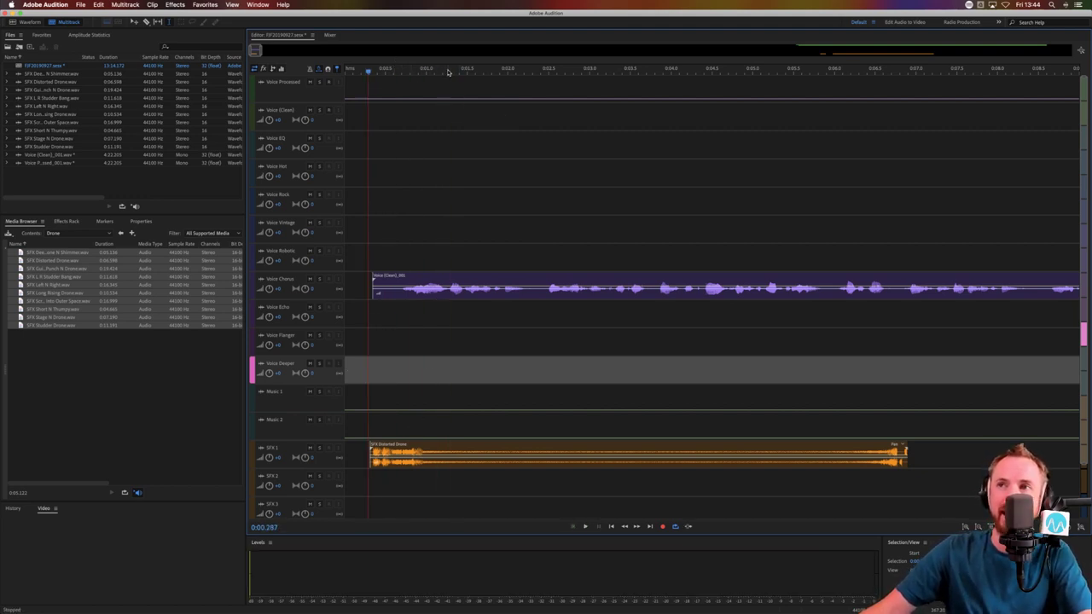
# Split the SFX Distorted Drone clip at 0:03.097 and slide its second half earlier to overlap the first as a crossfade
pyautogui.scroll(-2, 447, 72)
pyautogui.click(529, 321)
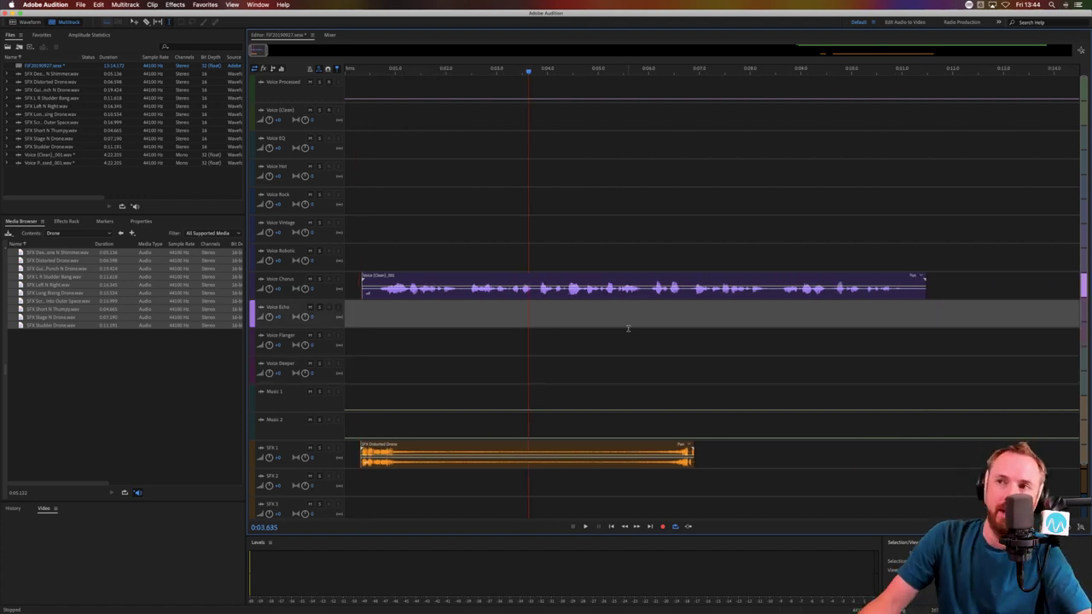
pyautogui.click(502, 453)
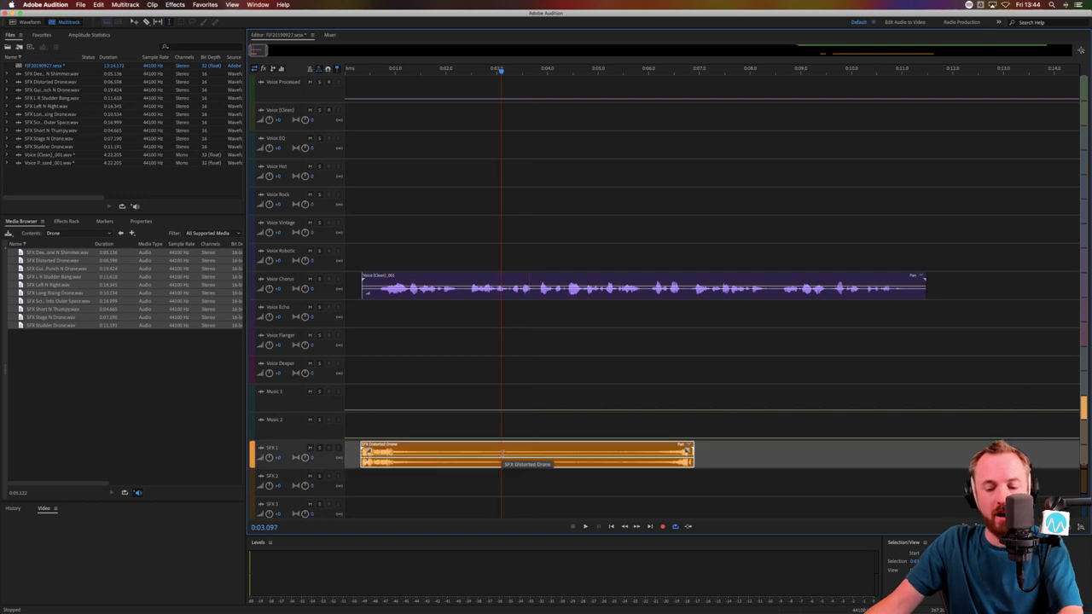
pyautogui.press('super+k')
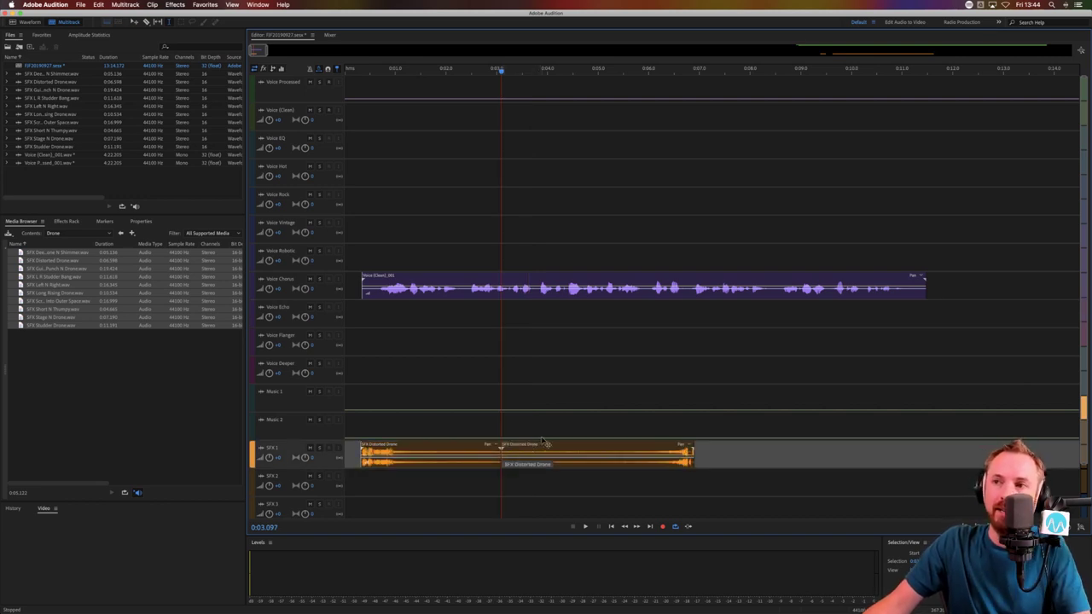
pyautogui.moveTo(545, 443); pyautogui.dragTo(499, 443)
# Play the phrase from about 5.3 seconds and split the Voice Chorus clip just before the 6-second mark
pyautogui.click(614, 352)
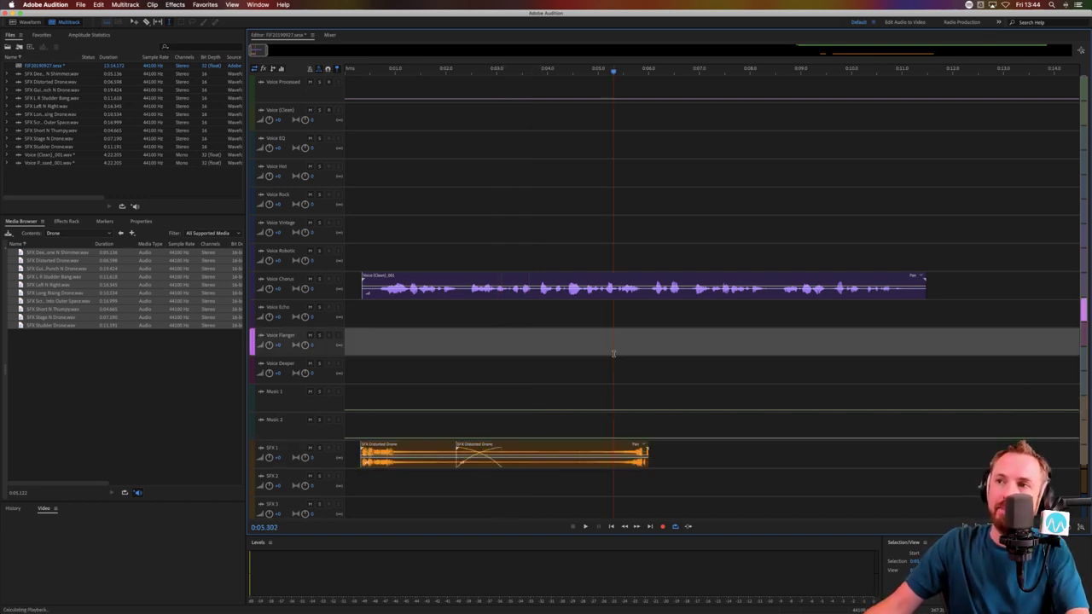
pyautogui.press('space')
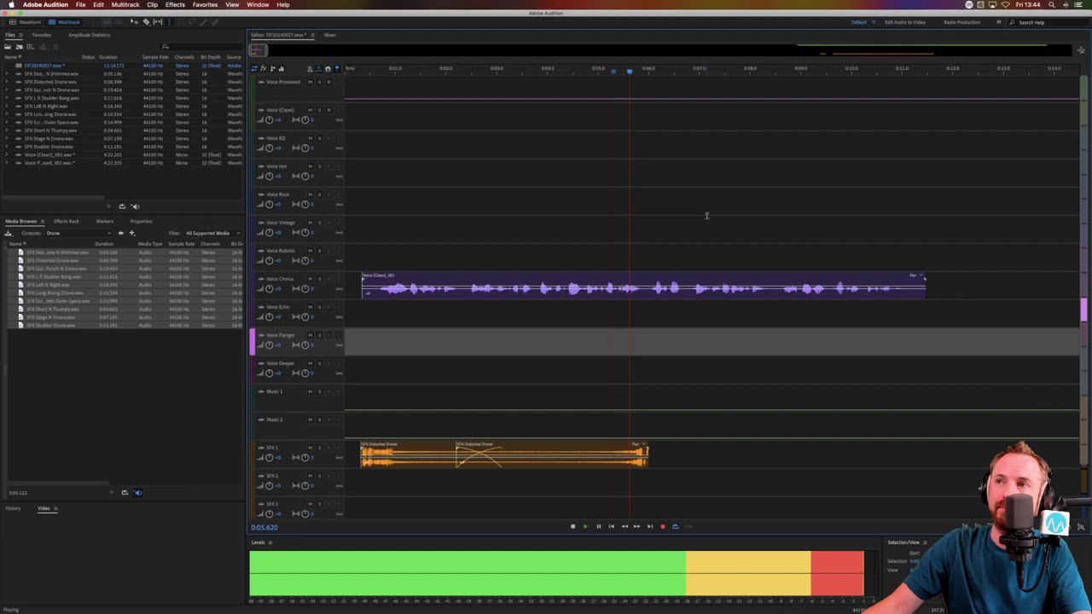
pyautogui.click(646, 296)
pyautogui.press('super+k')
pyautogui.click(633, 320)
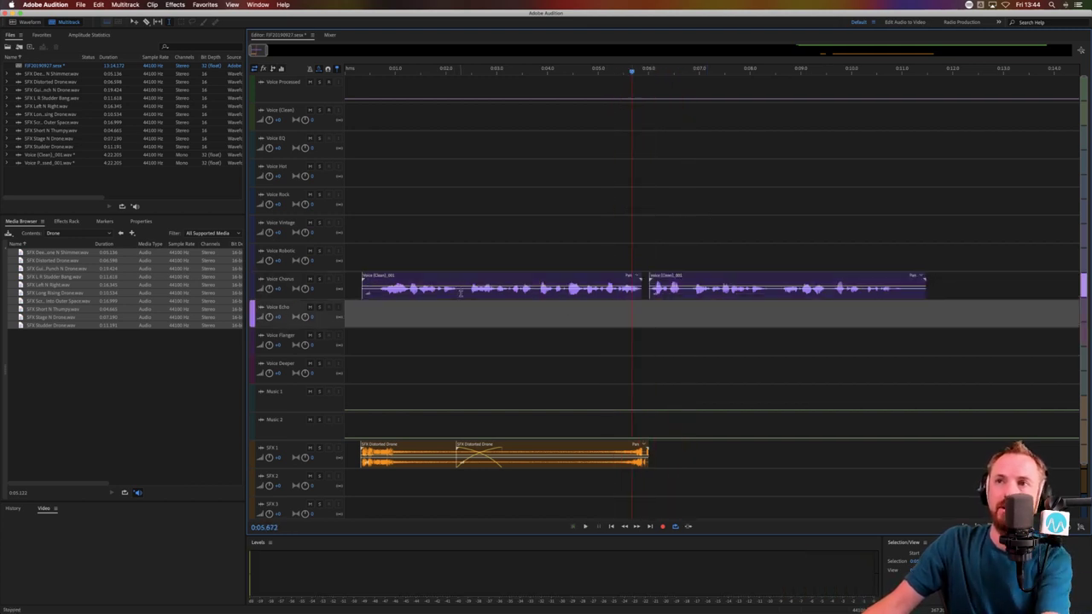
# Split the Voice Chorus clip at about 2.3 seconds and move its middle section to the Voice EQ track
pyautogui.click(462, 292)
pyautogui.press('super+k')
pyautogui.click(472, 314)
pyautogui.moveTo(474, 291); pyautogui.dragTo(465, 150)
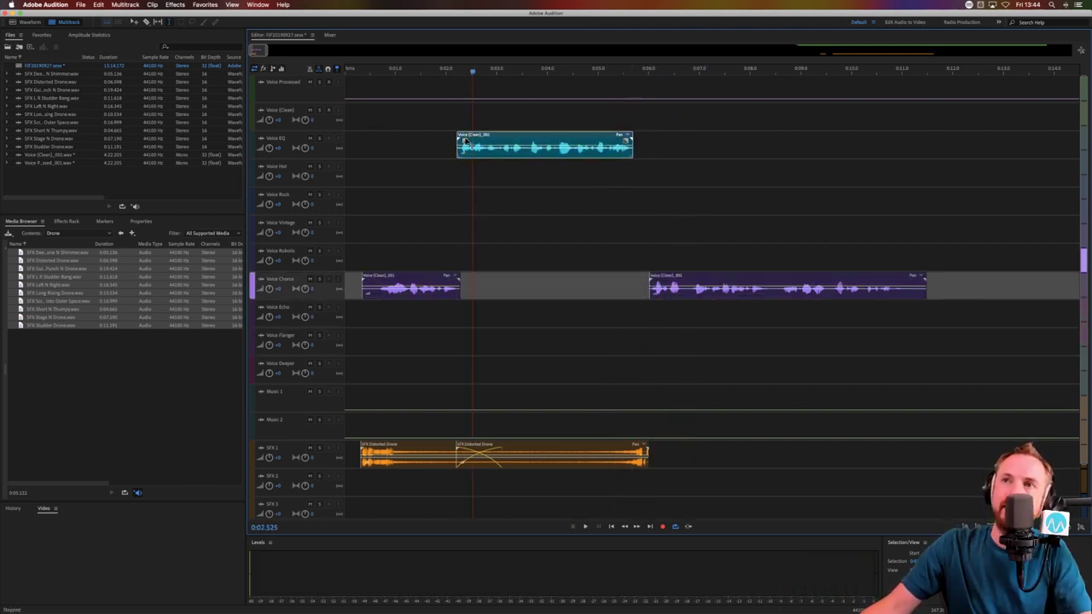
# Move the last voice section to the Voice Echo track, slightly earlier at about 5.9 seconds, and play the arrangement from its start
pyautogui.click(448, 175)
pyautogui.moveTo(669, 297); pyautogui.dragTo(663, 324)
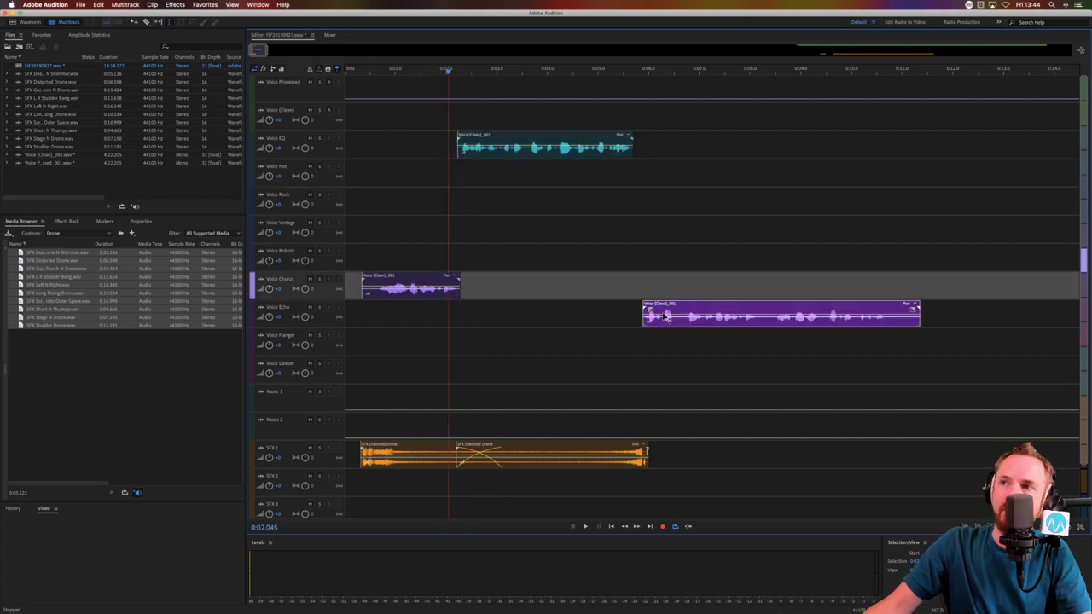
pyautogui.click(361, 340)
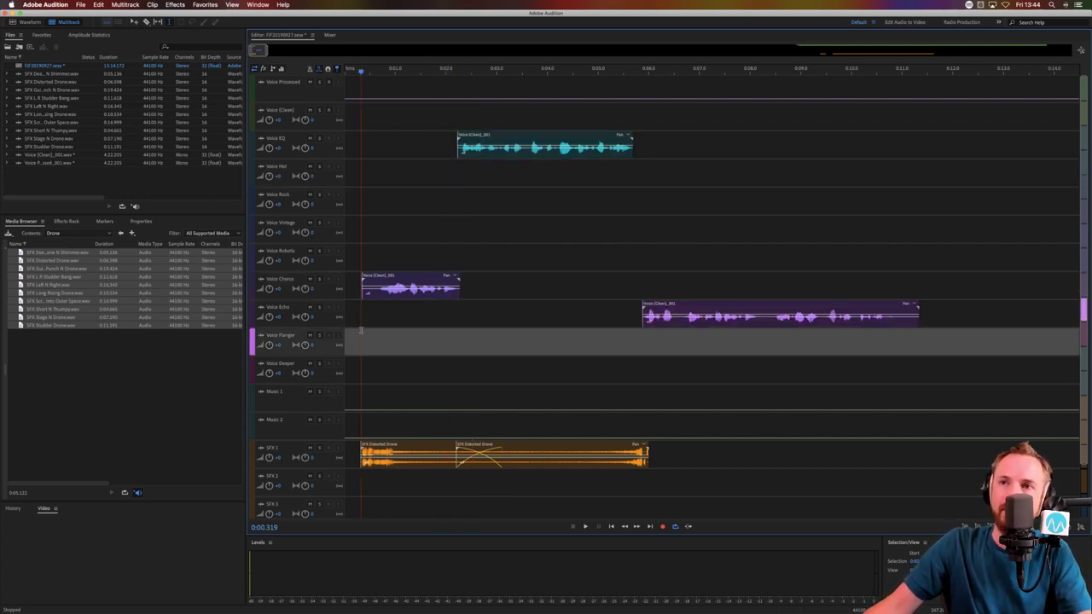
pyautogui.press('space')
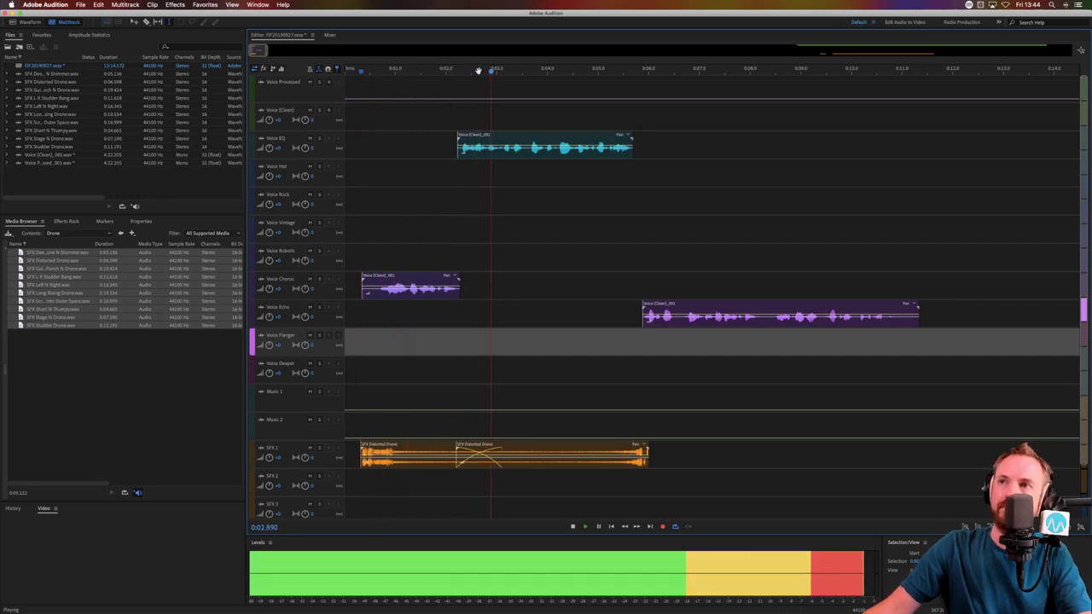
pyautogui.scroll(-4, 478, 70)
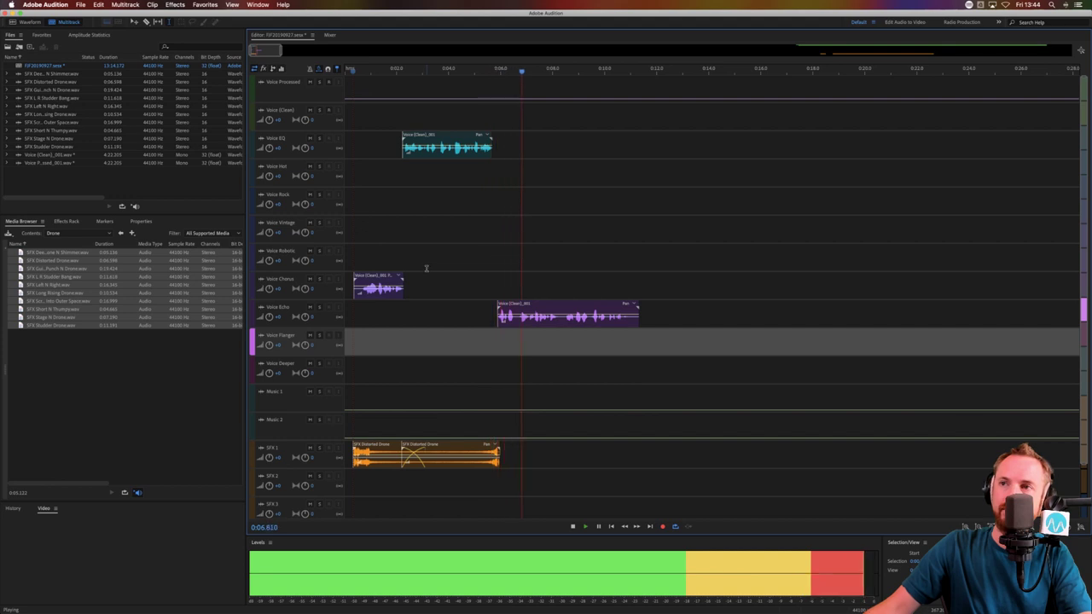
pyautogui.press('space')
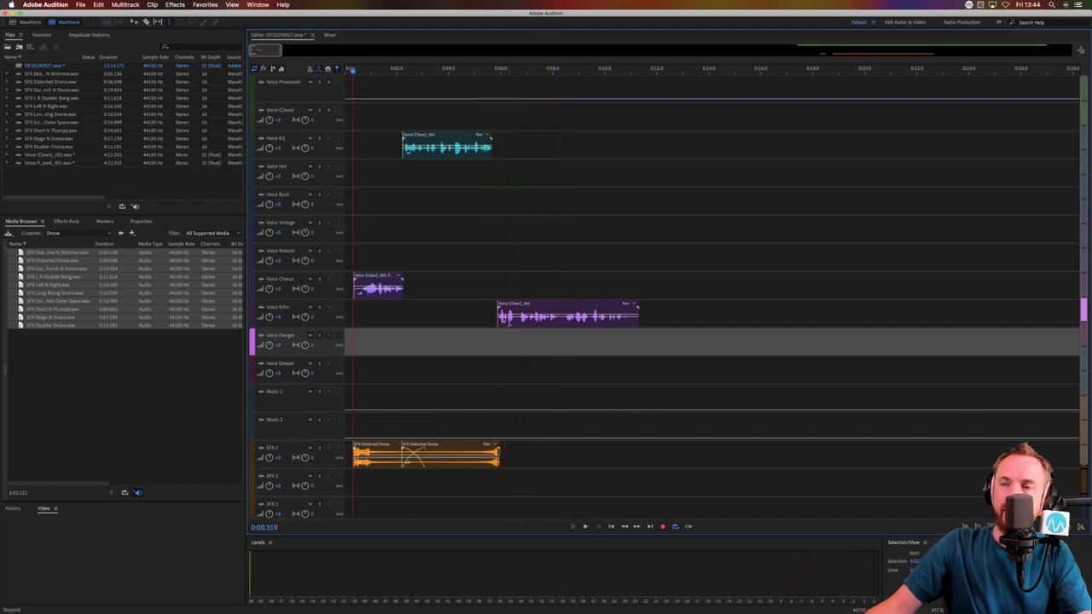
# Move the last voice section down to the Voice Flanger track and play it from about 7.5 seconds
pyautogui.moveTo(513, 304); pyautogui.dragTo(514, 333)
pyautogui.click(538, 319)
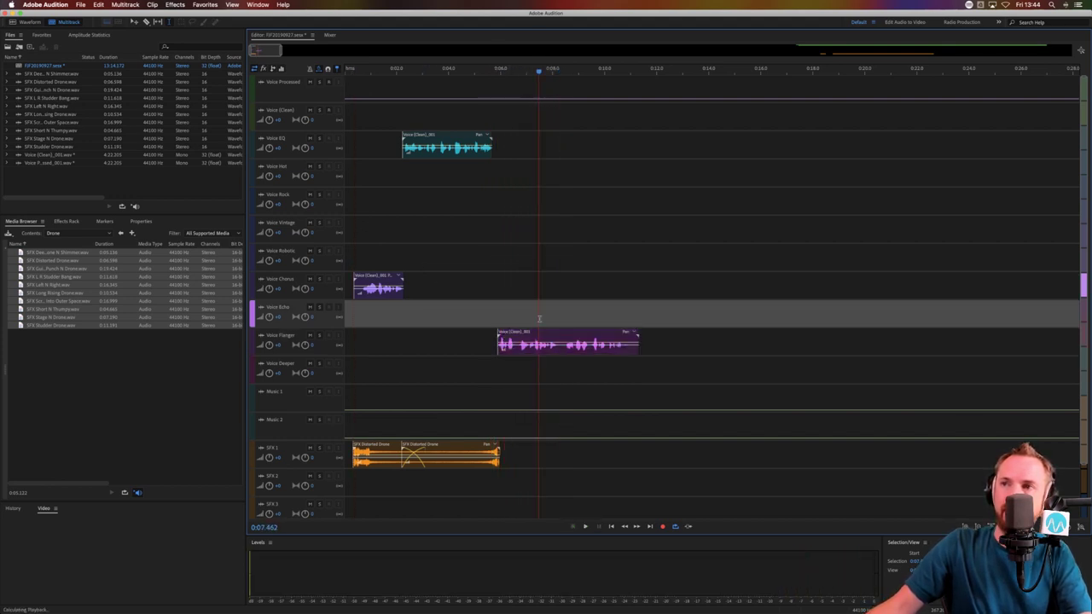
pyautogui.press('space')
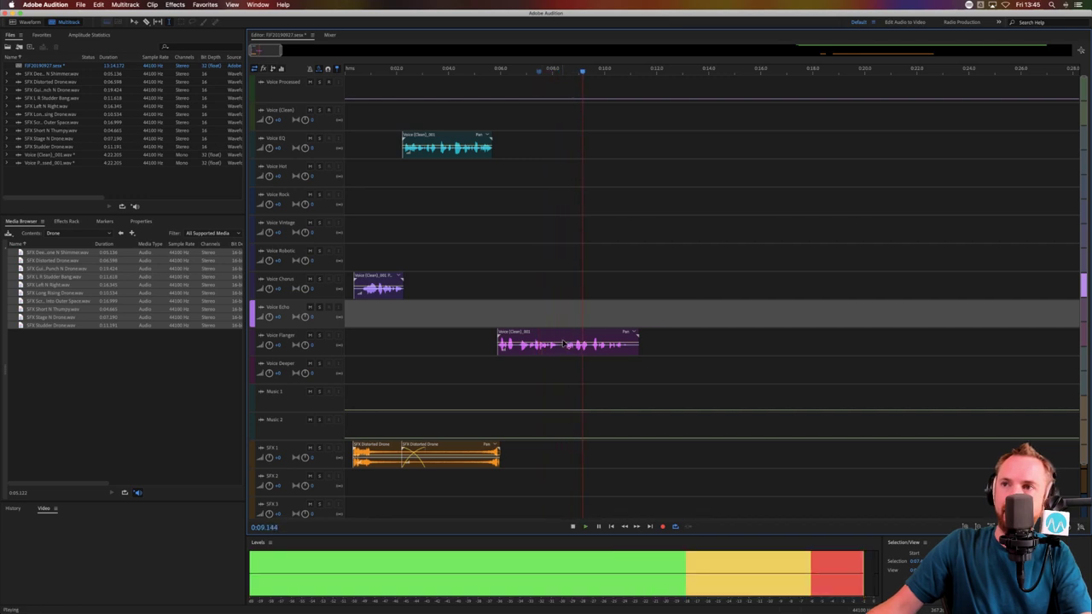
pyautogui.press('space')
# Display the Master track's effects in the Effects Rack
pyautogui.scroll(-2, 444, 312)
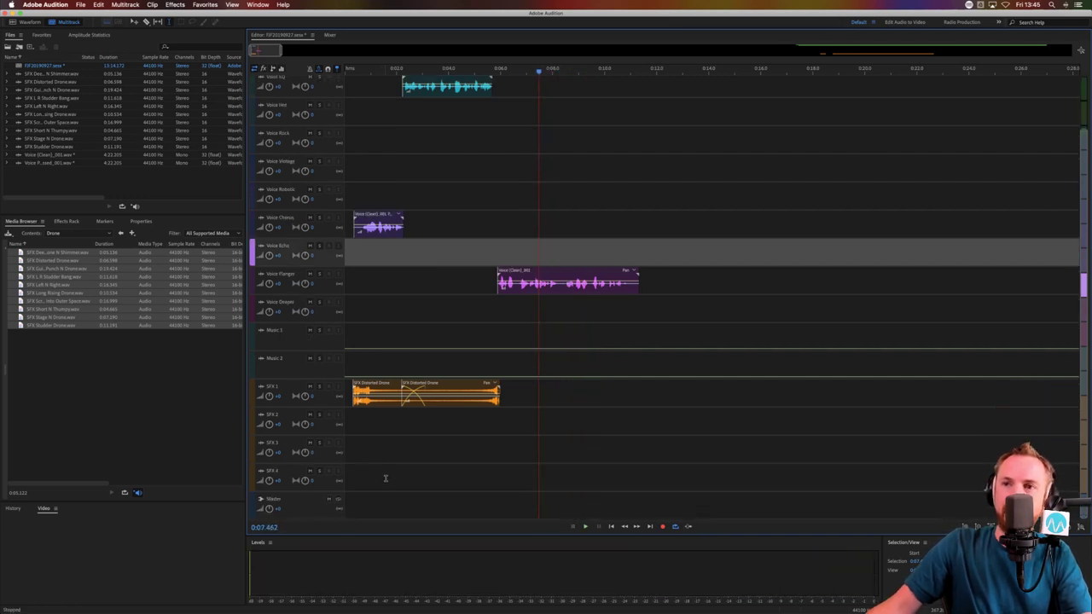
pyautogui.click(375, 507)
pyautogui.click(65, 221)
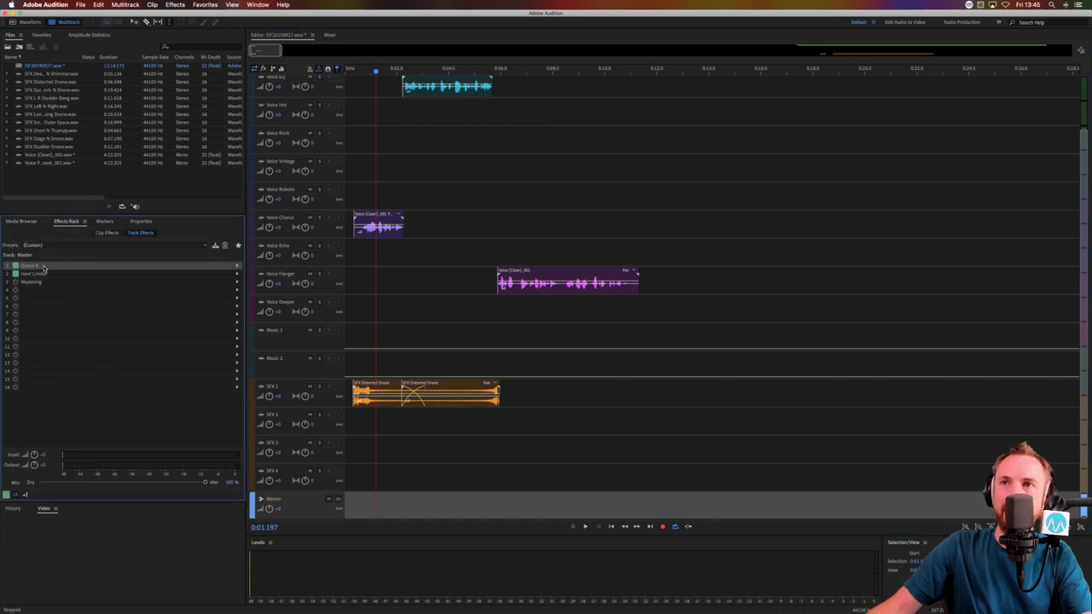
# Open the Ozone 8 effect from the Master track's effects for editing
pyautogui.click(353, 330)
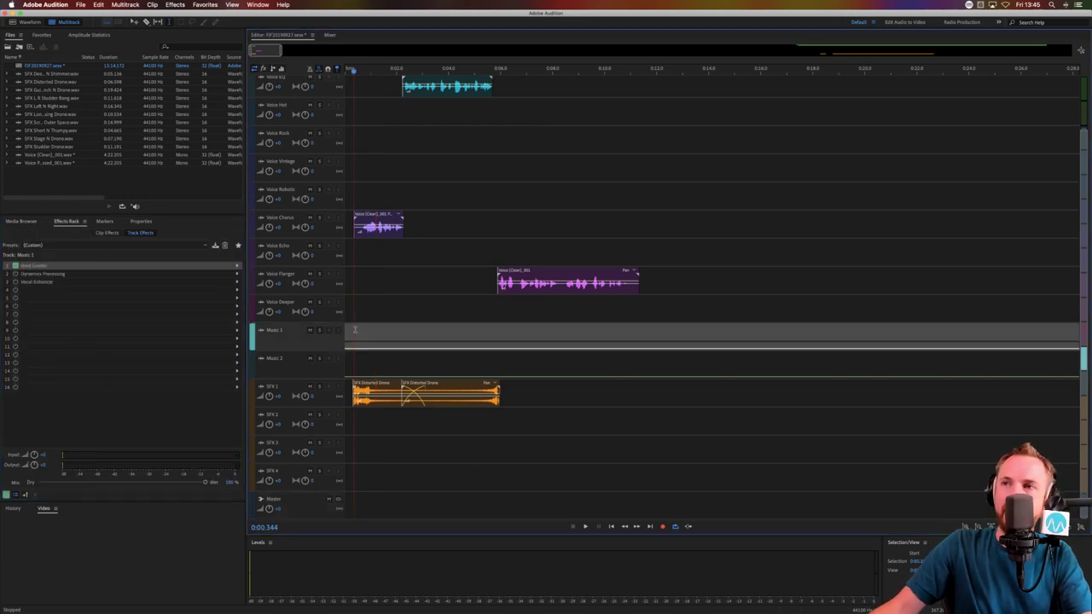
pyautogui.moveTo(355, 330); pyautogui.dragTo(639, 309)
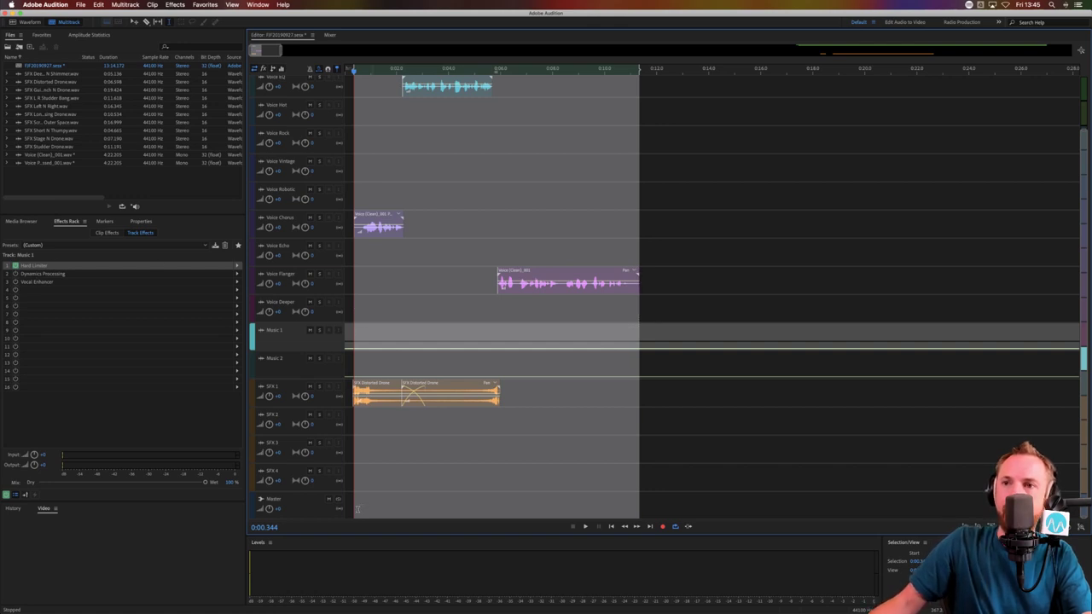
pyautogui.click(355, 510)
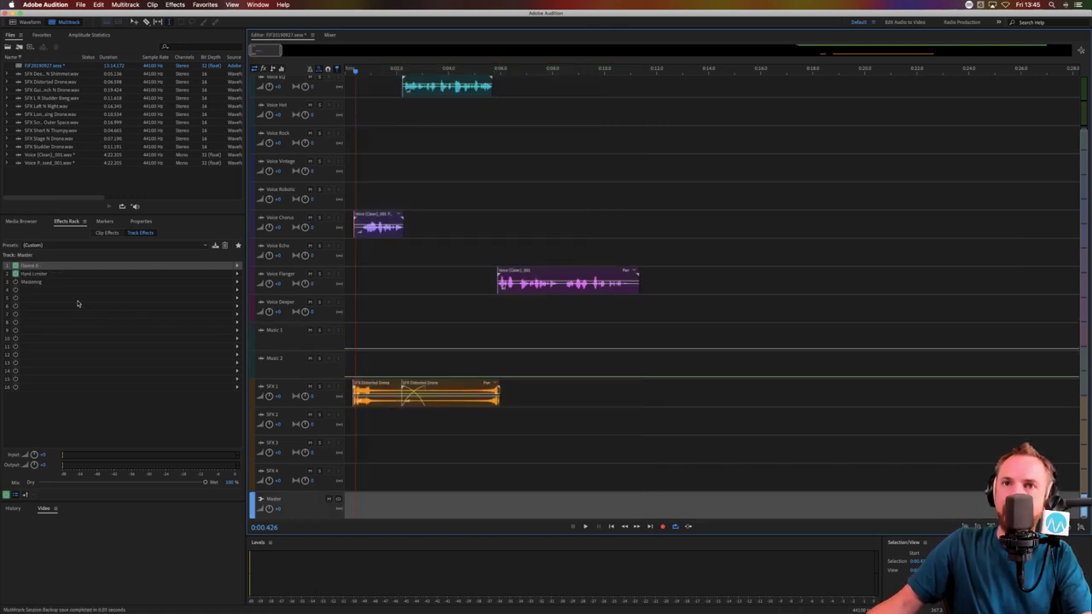
pyautogui.click(31, 266)
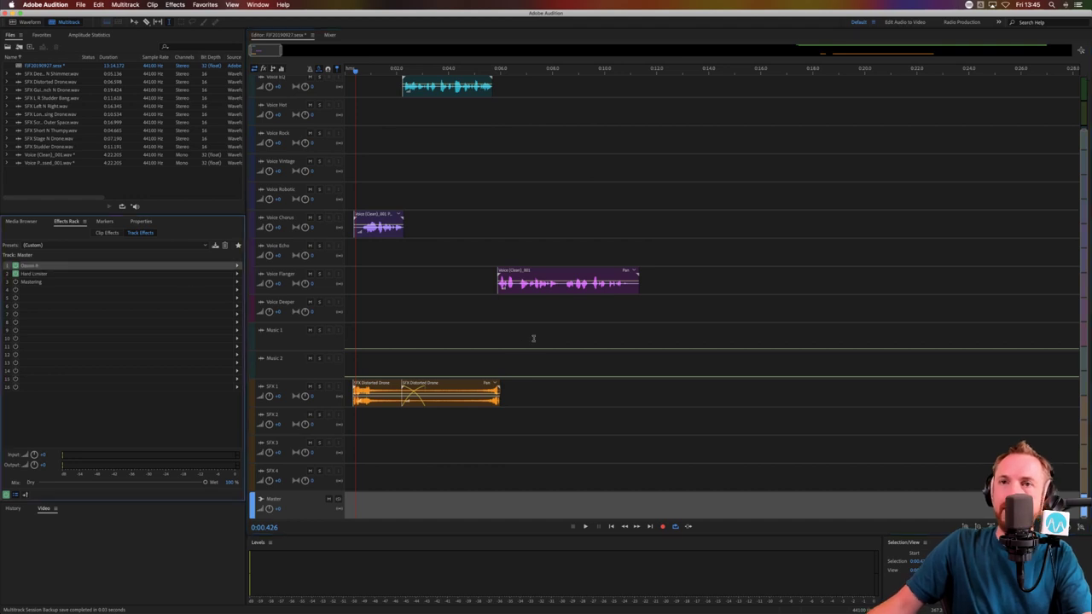
pyautogui.doubleClick(137, 267)
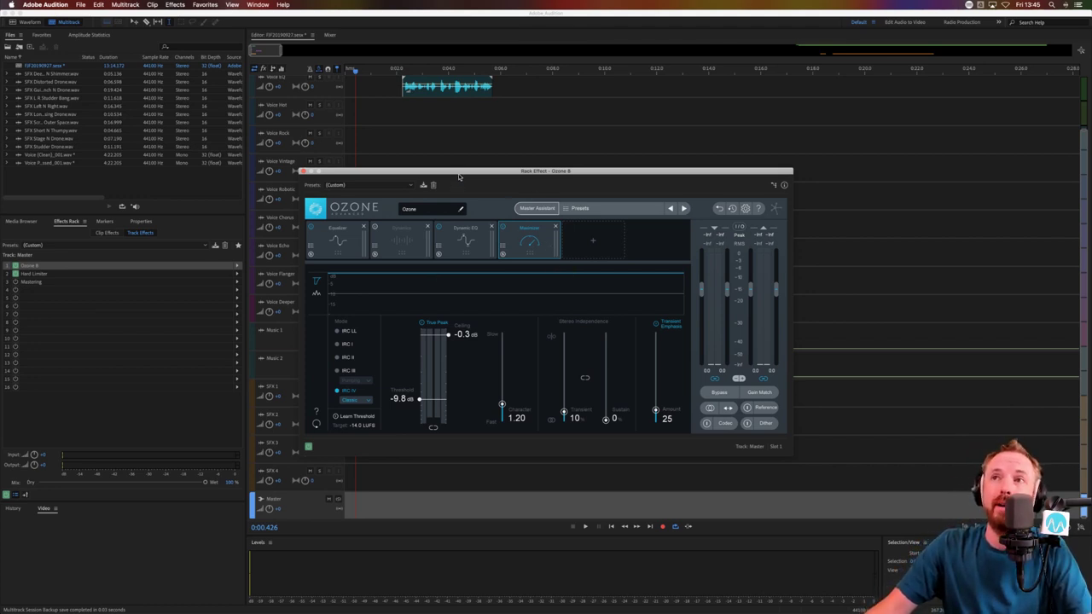
pyautogui.moveTo(459, 177); pyautogui.dragTo(646, 175)
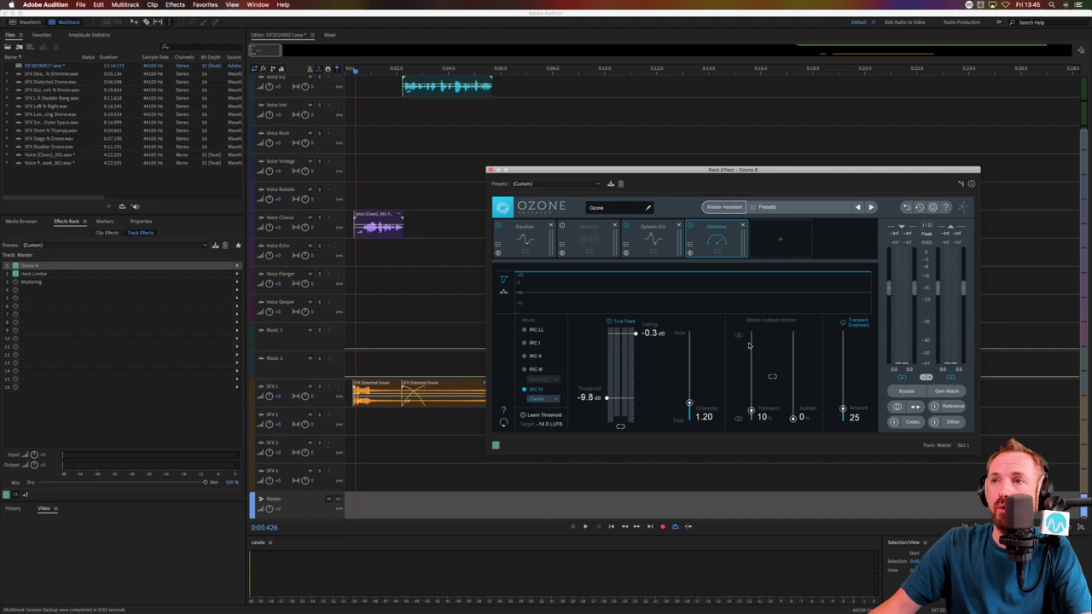
# Start Ozone's Master Assistant with the Streaming target and select the whole voice and drone arrangement's time range
pyautogui.click(725, 207)
pyautogui.moveTo(720, 171); pyautogui.dragTo(823, 184)
pyautogui.moveTo(353, 175); pyautogui.dragTo(636, 358)
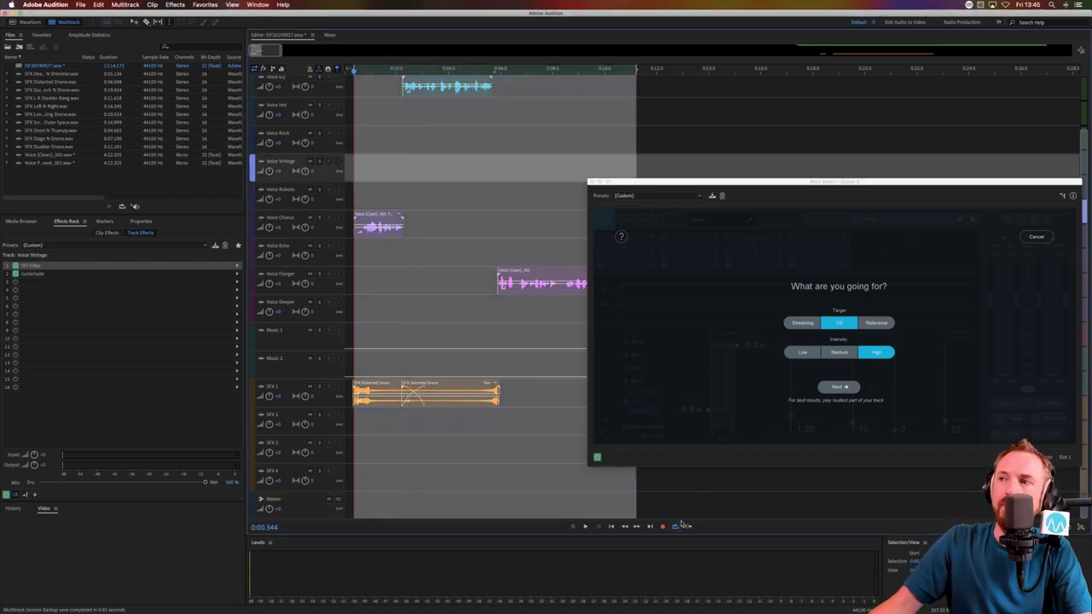
pyautogui.click(800, 324)
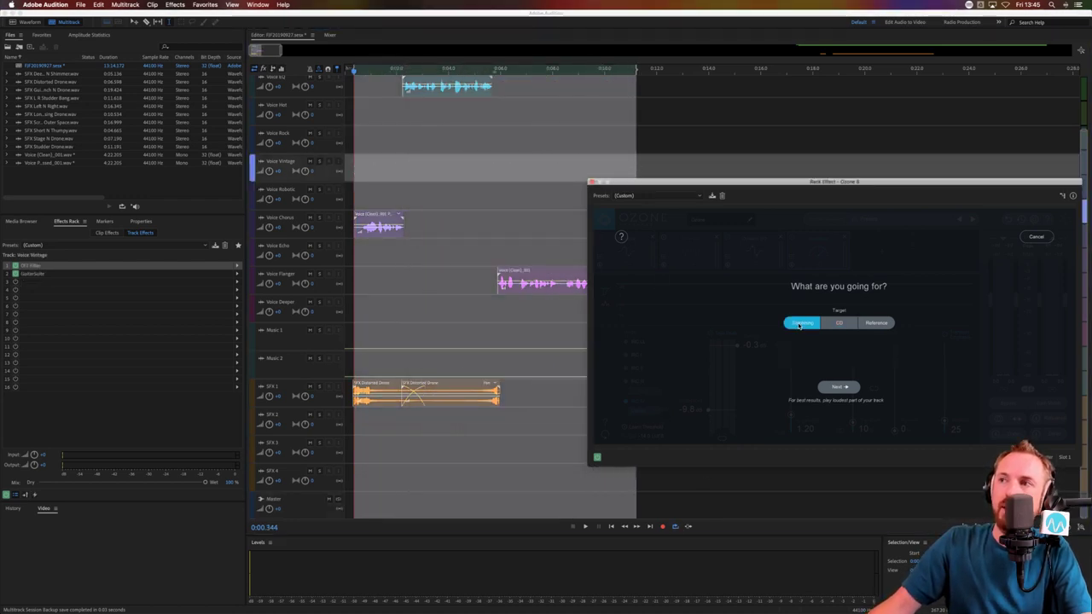
pyautogui.moveTo(790, 183); pyautogui.dragTo(761, 175)
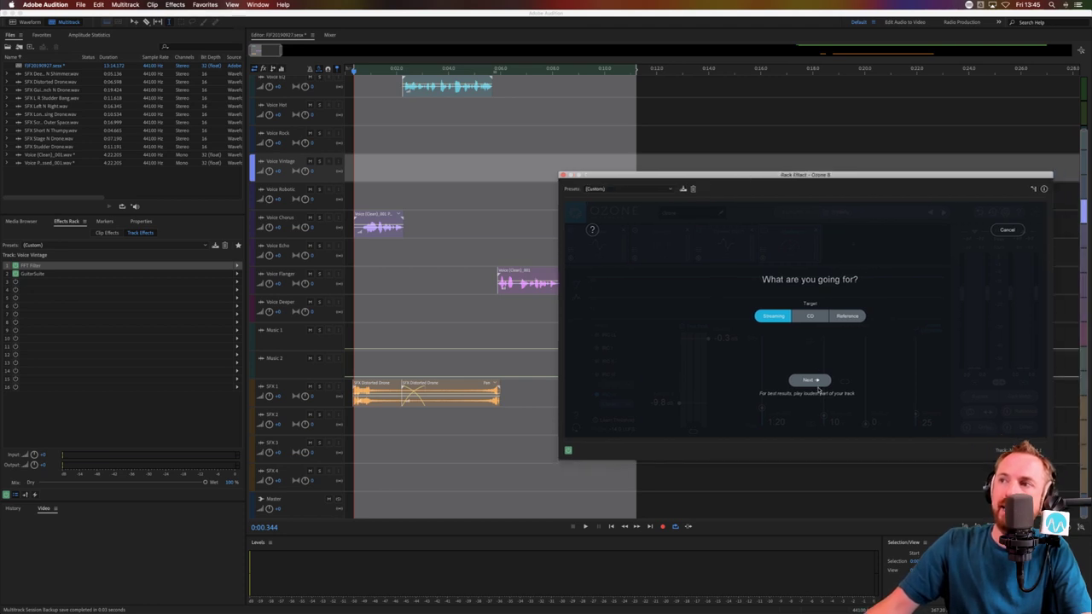
# Have the Master Assistant analyze the selected range during playback and accept its suggested mastering settings
pyautogui.click(813, 381)
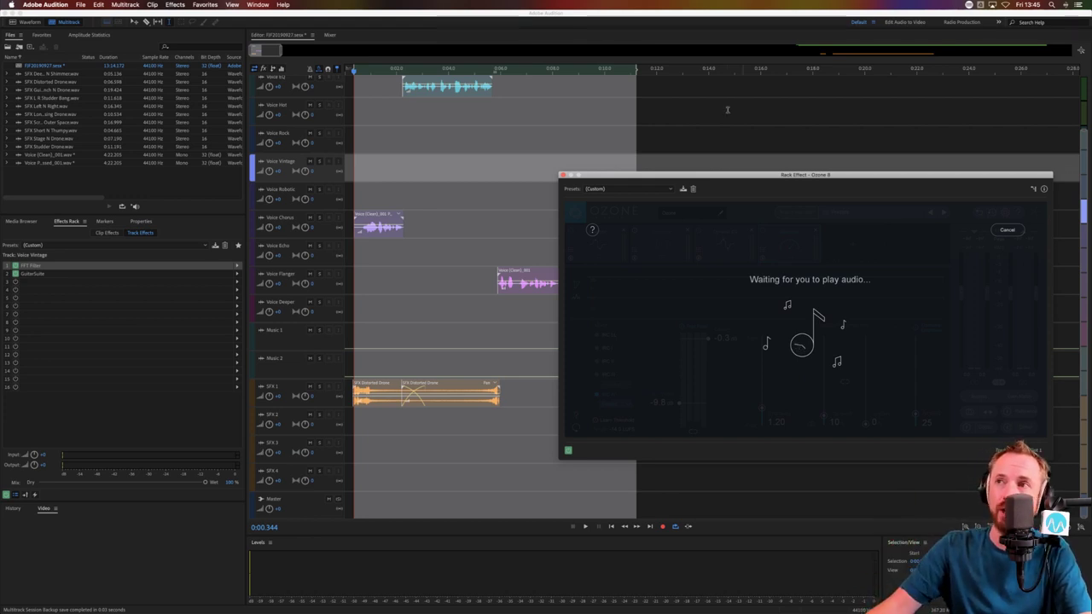
pyautogui.moveTo(722, 179); pyautogui.dragTo(597, 182)
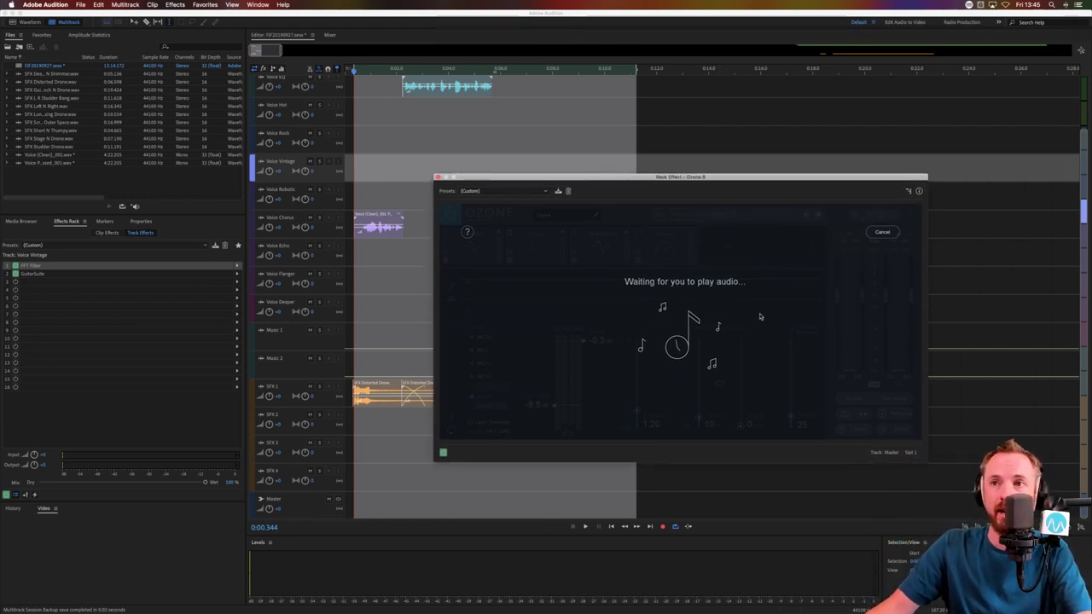
pyautogui.press('space')
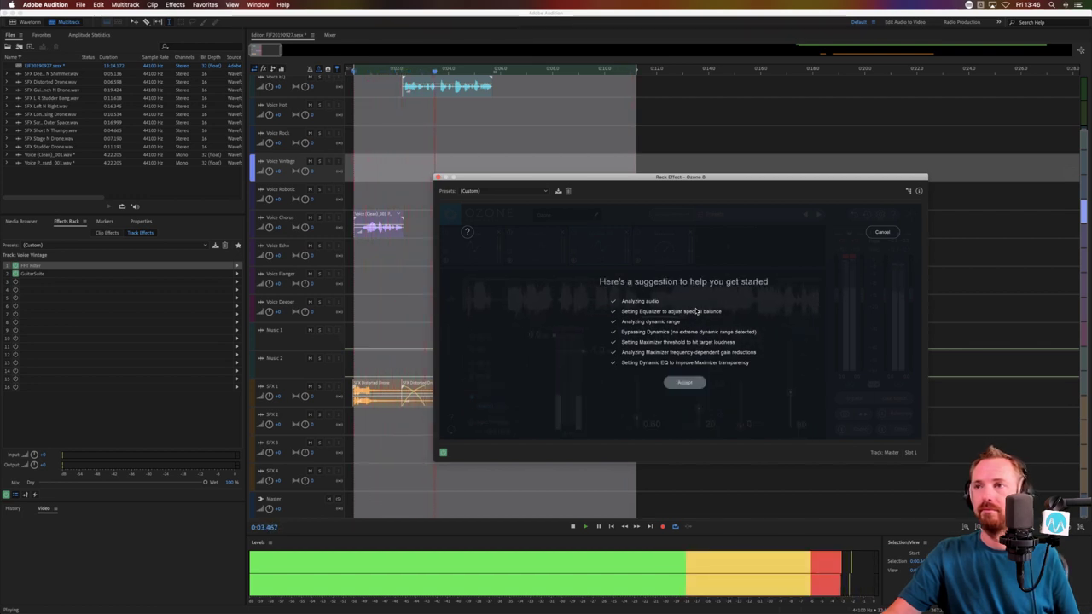
pyautogui.click(684, 382)
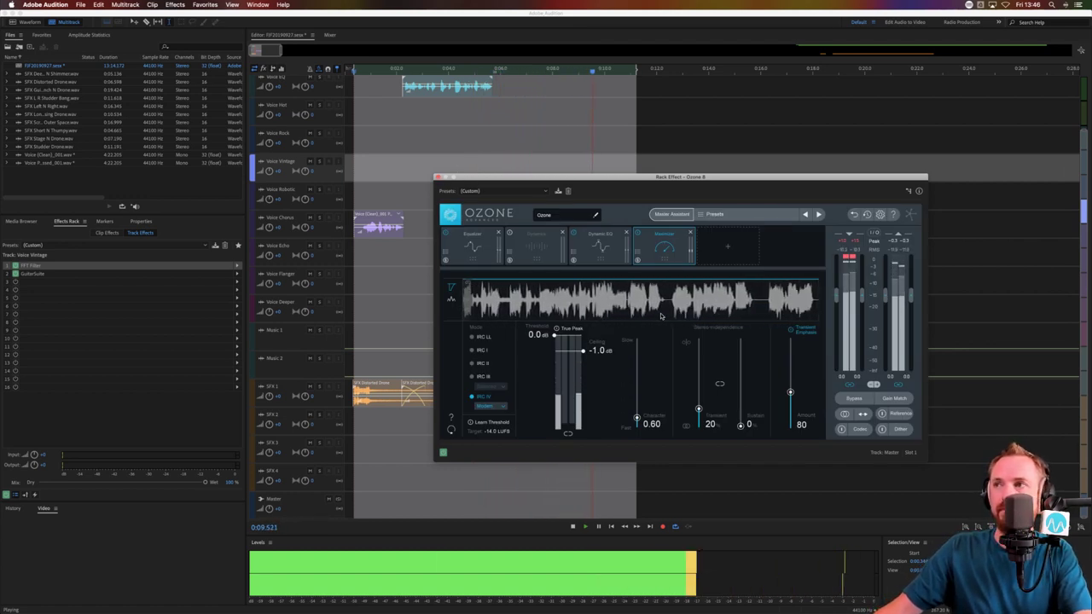
# Review the suggested Ozone Equalizer curve during playback and close the effect window
pyautogui.click(604, 250)
pyautogui.press('space')
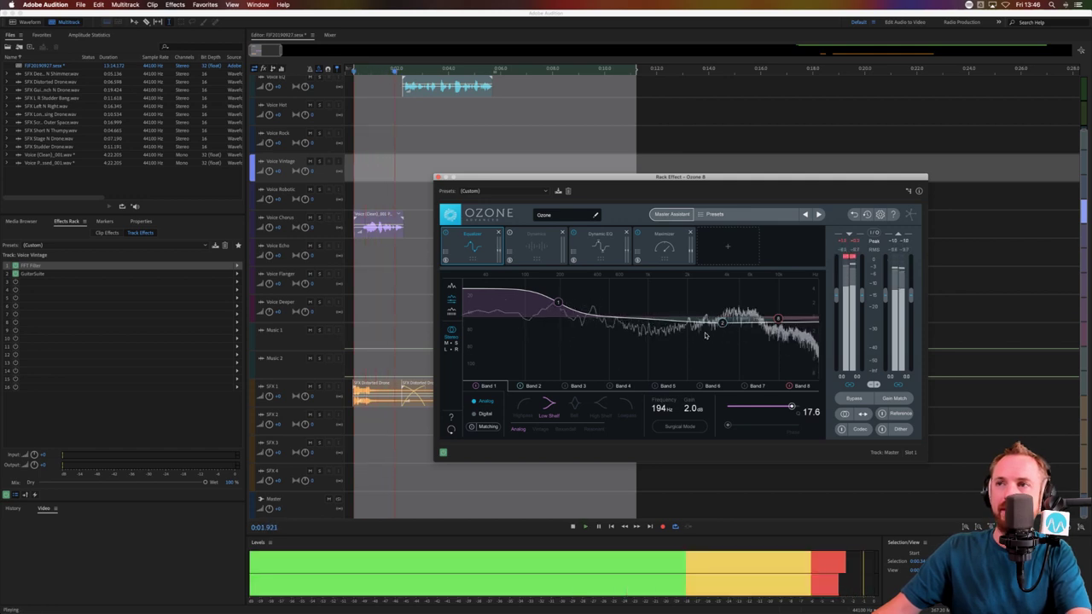
pyautogui.press('space')
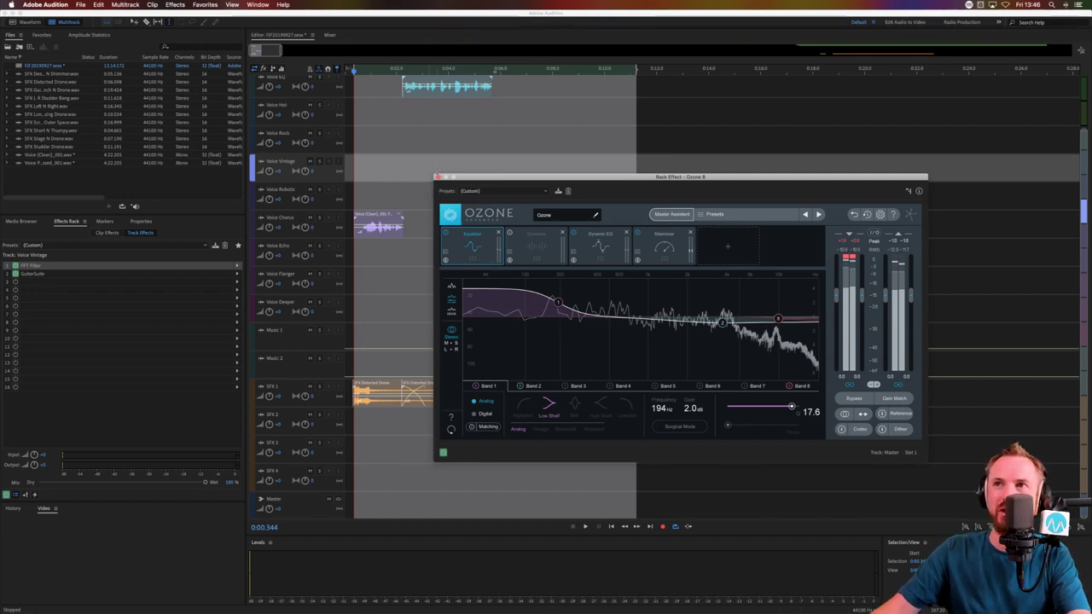
pyautogui.click(438, 178)
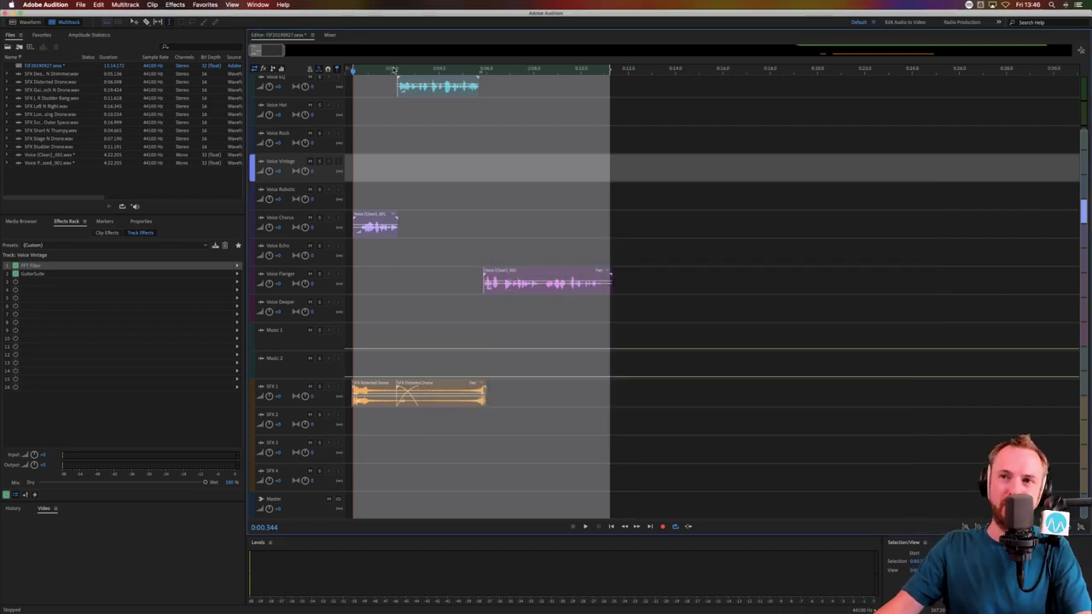
# Clear the time selection and play the arrangement from its start
pyautogui.scroll(-5, 394, 70)
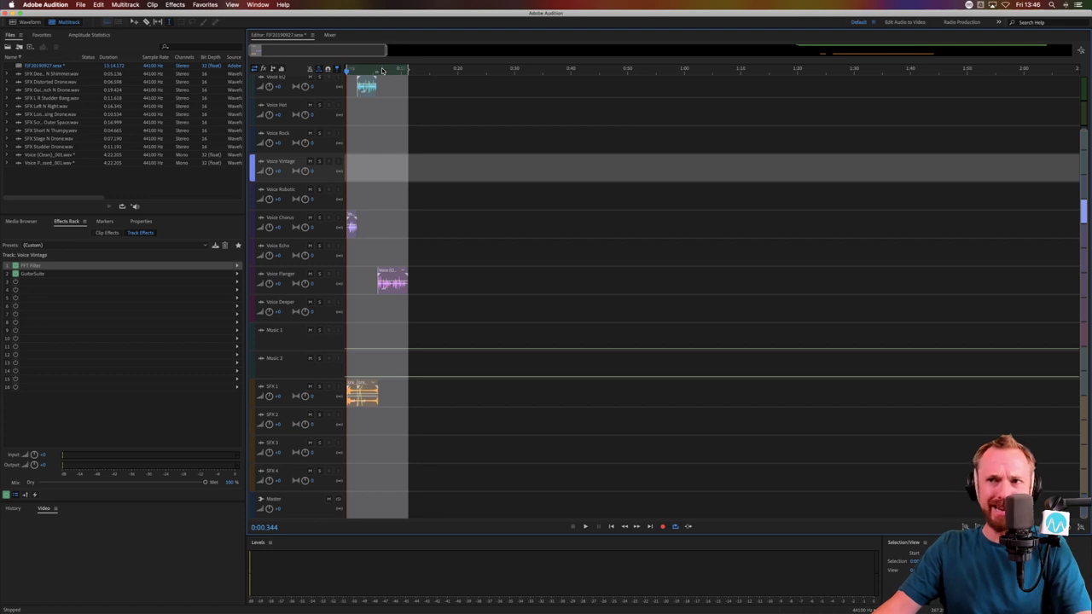
pyautogui.scroll(5, 357, 69)
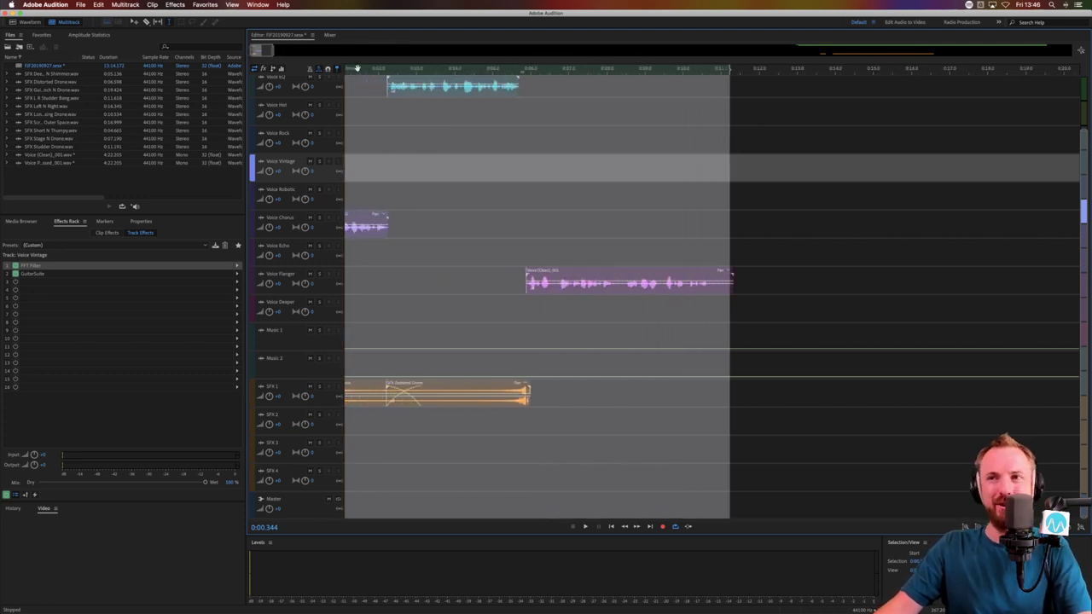
pyautogui.click(360, 318)
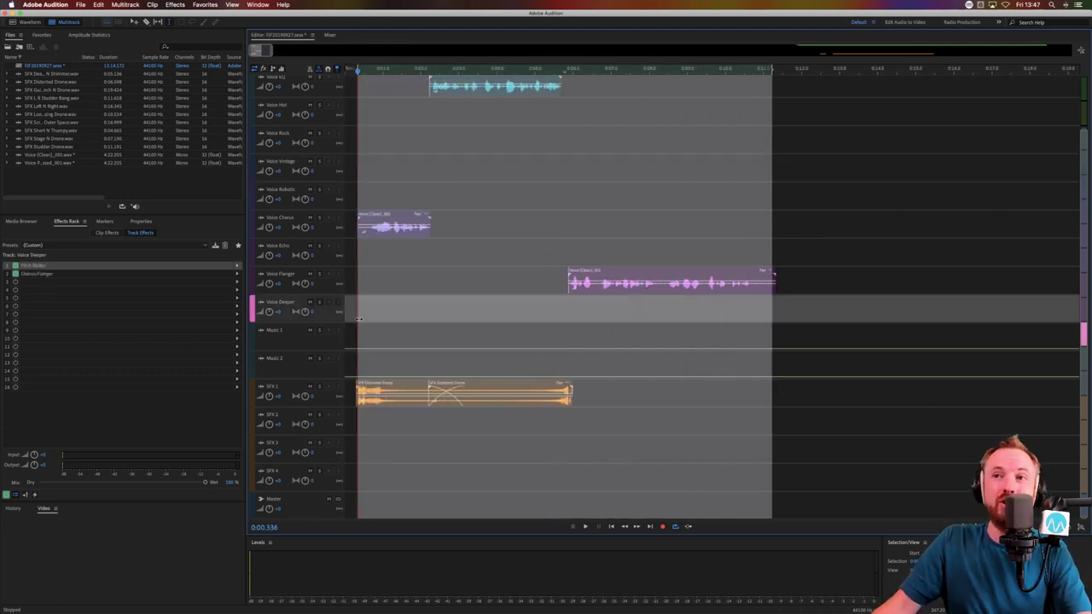
pyautogui.click(358, 334)
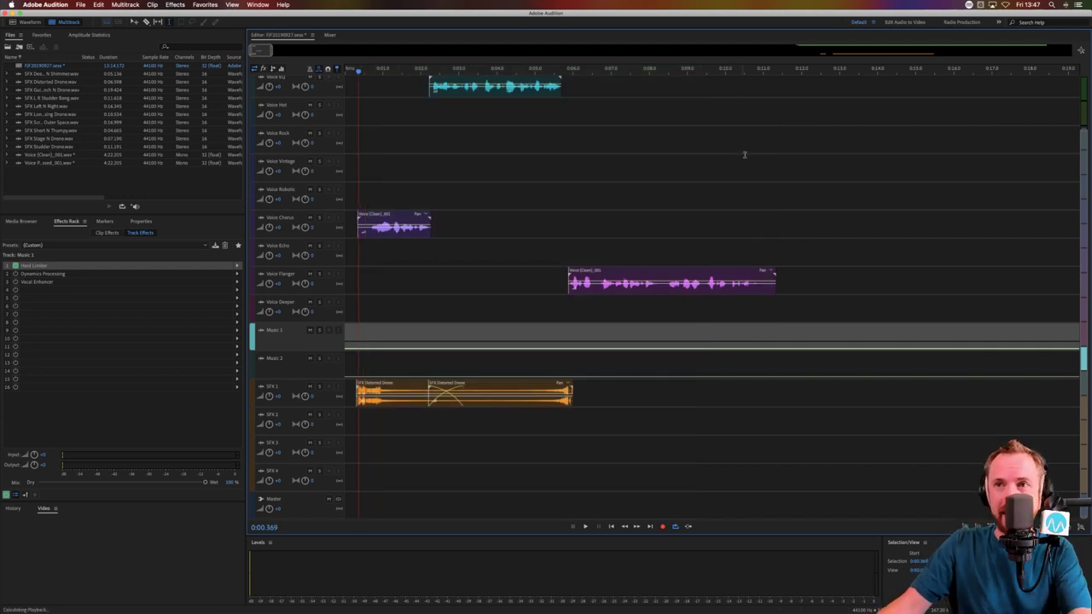
pyautogui.press('space')
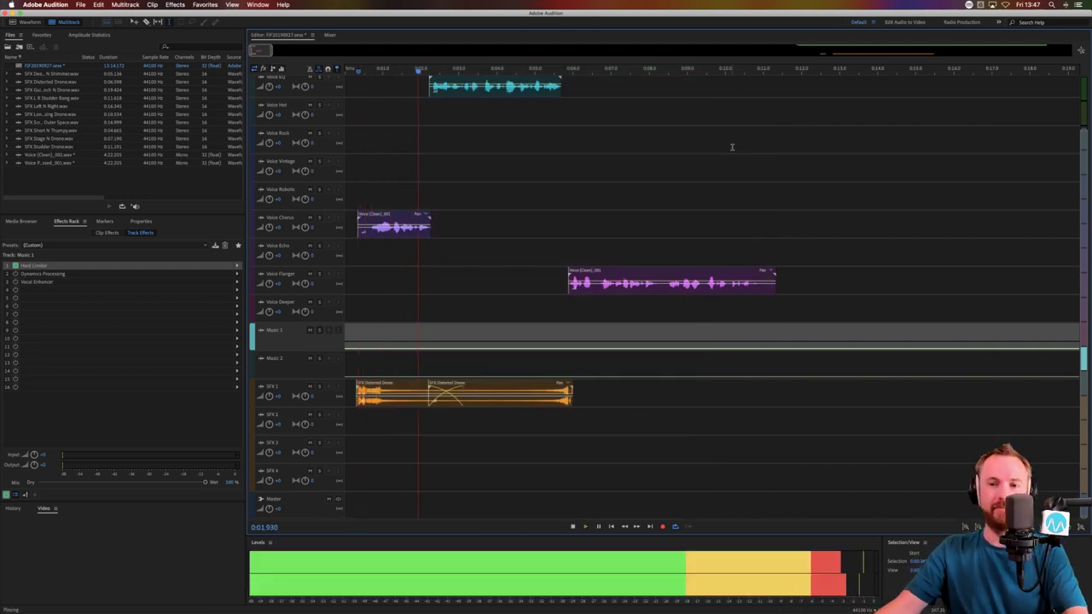
pyautogui.press('space')
# Play the Voice Flanger section from about 5.5 seconds
pyautogui.click(555, 197)
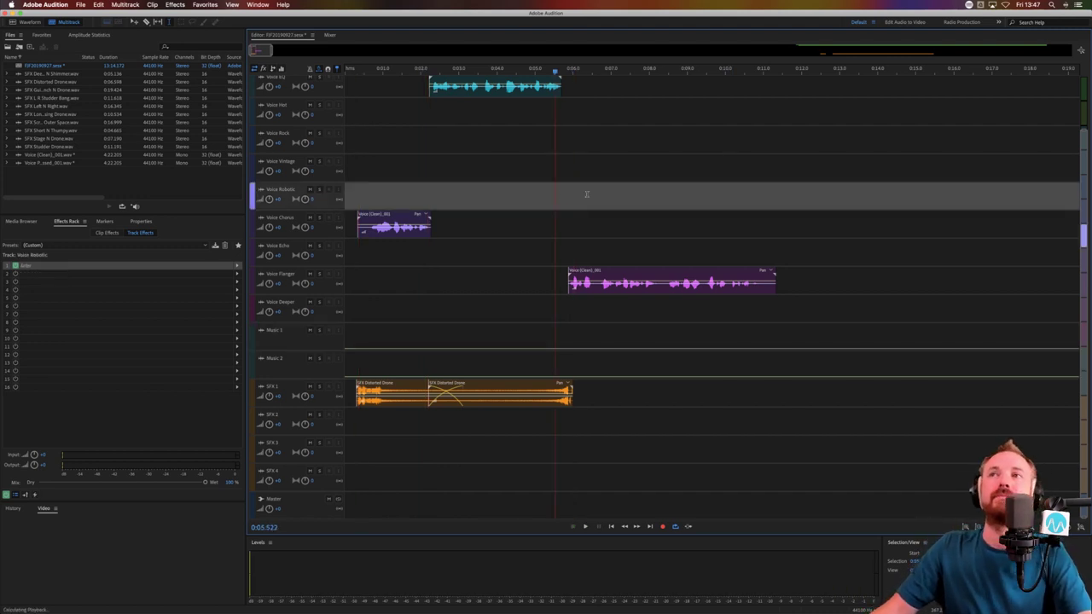
pyautogui.press('space')
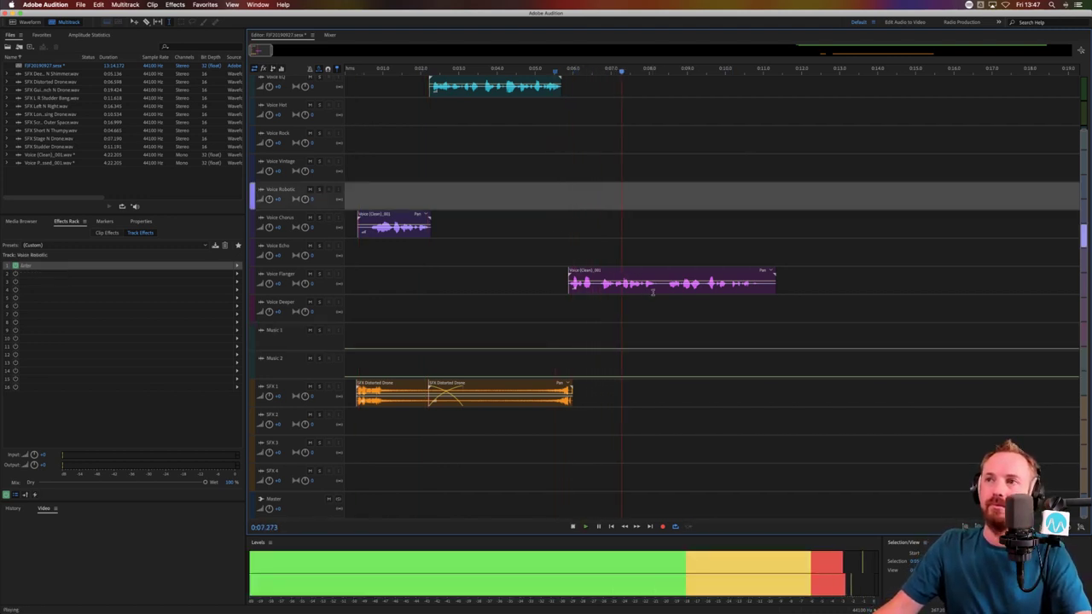
pyautogui.click(662, 288)
pyautogui.press('space')
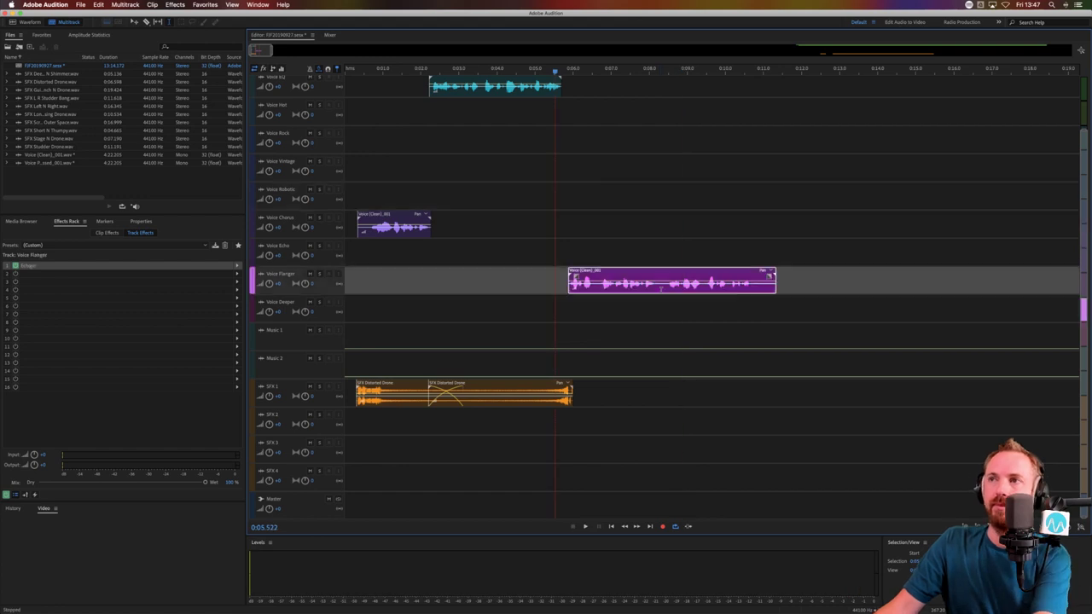
# Split the Voice Flanger clip at about 8.2 seconds and move its second part to the Voice Echo track, starting at about 8.1 seconds
pyautogui.click(655, 289)
pyautogui.press('super+k')
pyautogui.moveTo(658, 288); pyautogui.dragTo(664, 263)
pyautogui.press('space')
pyautogui.press('space')
pyautogui.click(645, 261)
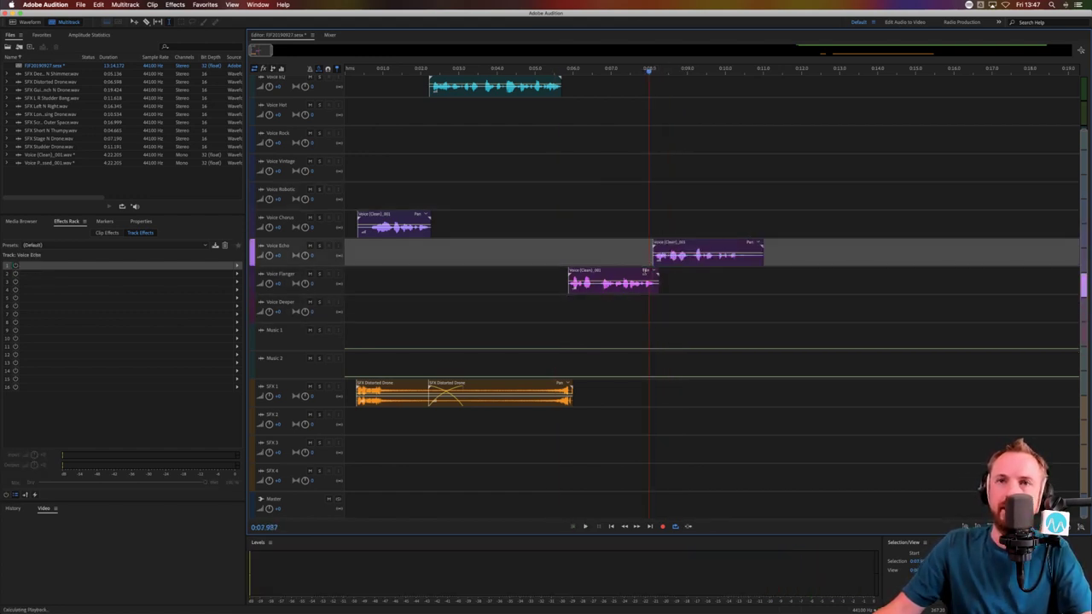
pyautogui.press('space')
pyautogui.press('space')
# Add SFX Reverb Bang N Phraser from the Logo folder to the SFX 1 track at about 7.8 seconds and play it
pyautogui.click(21, 221)
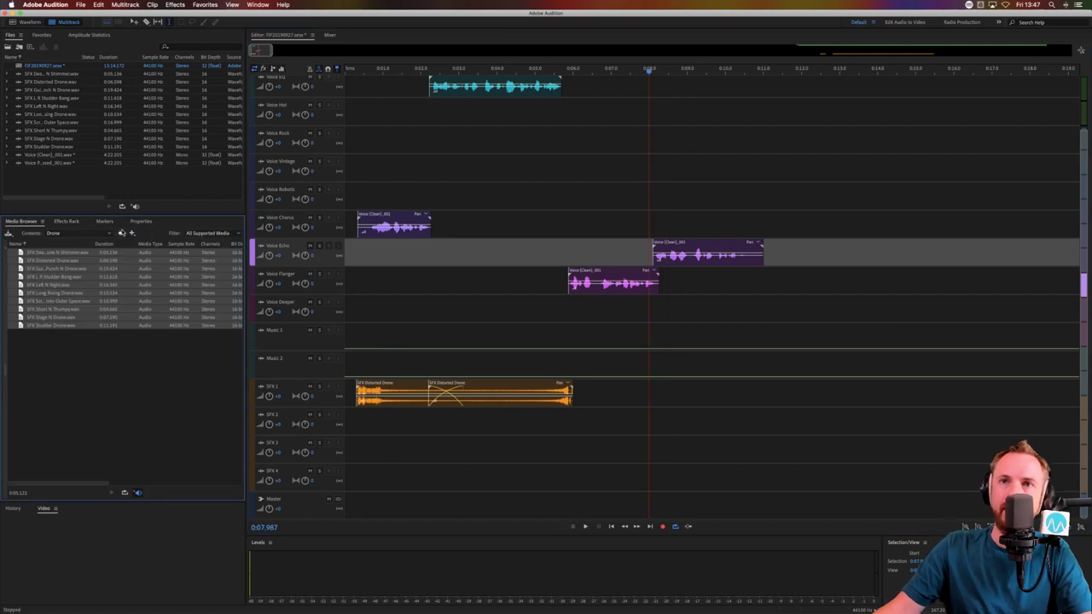
pyautogui.click(122, 233)
pyautogui.doubleClick(43, 355)
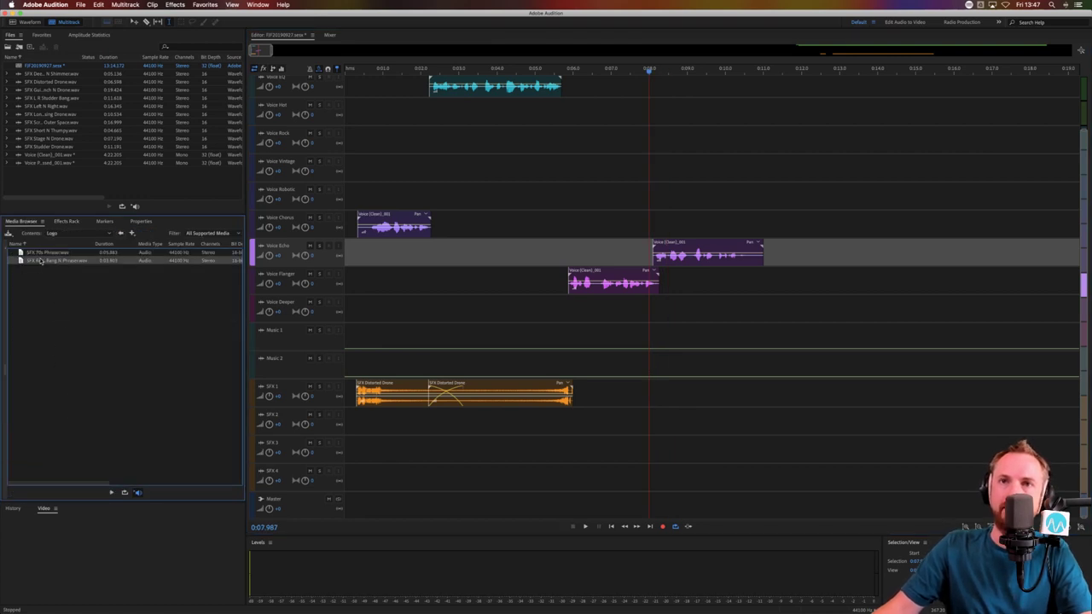
pyautogui.moveTo(40, 261); pyautogui.dragTo(626, 405)
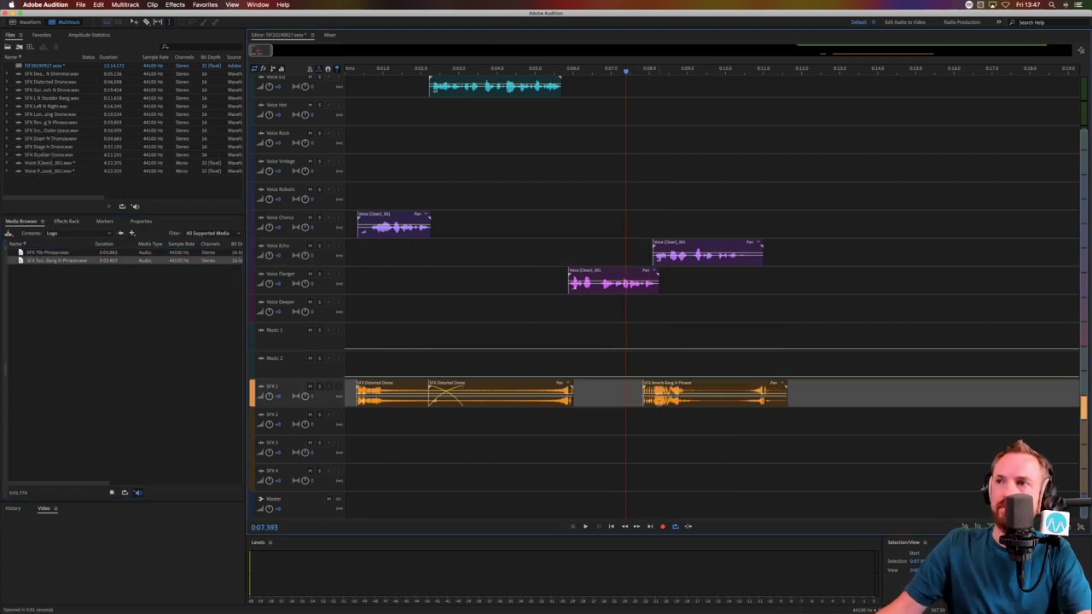
pyautogui.press('space')
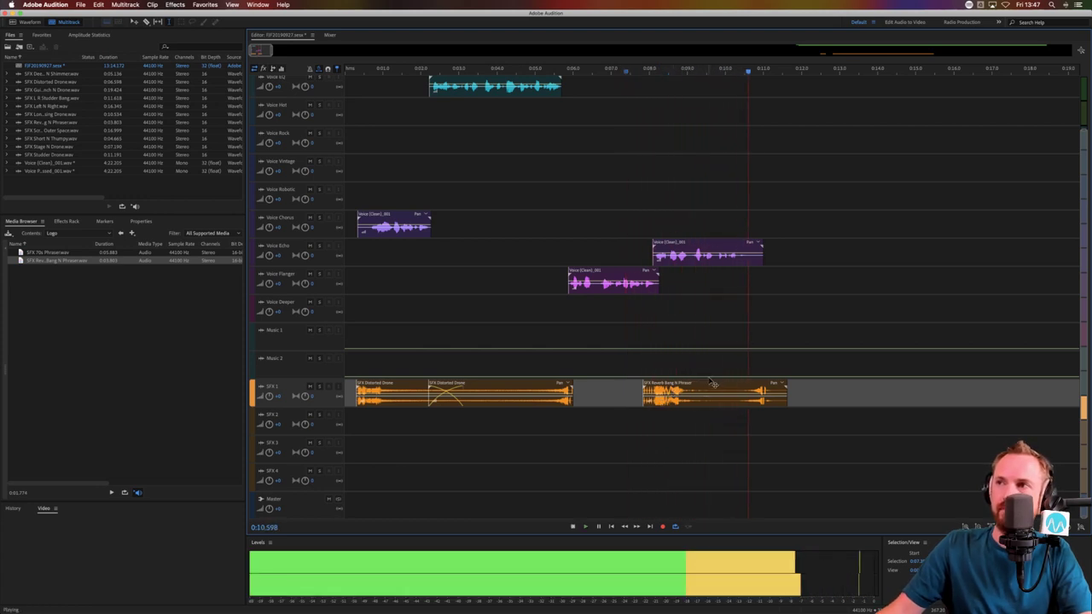
pyautogui.press('space')
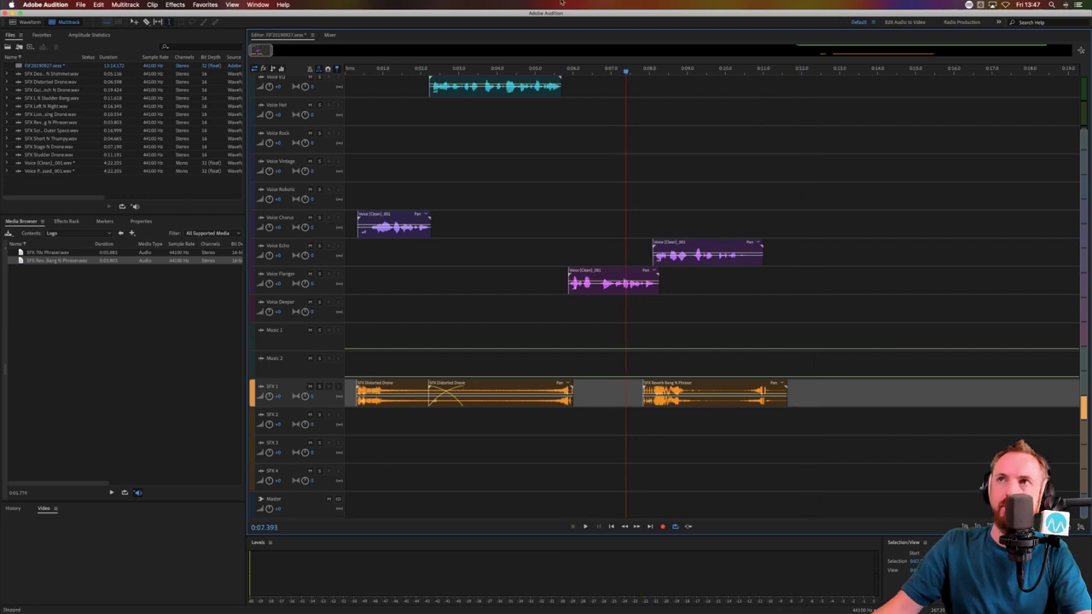
# Split off the start of the Voice Processed clip for the Voice Echo track and move SFX Deep Drone N Shimmer to about 22.5 seconds on SFX 1
pyautogui.scroll(-10, 542, 68)
pyautogui.scroll(3, 410, 263)
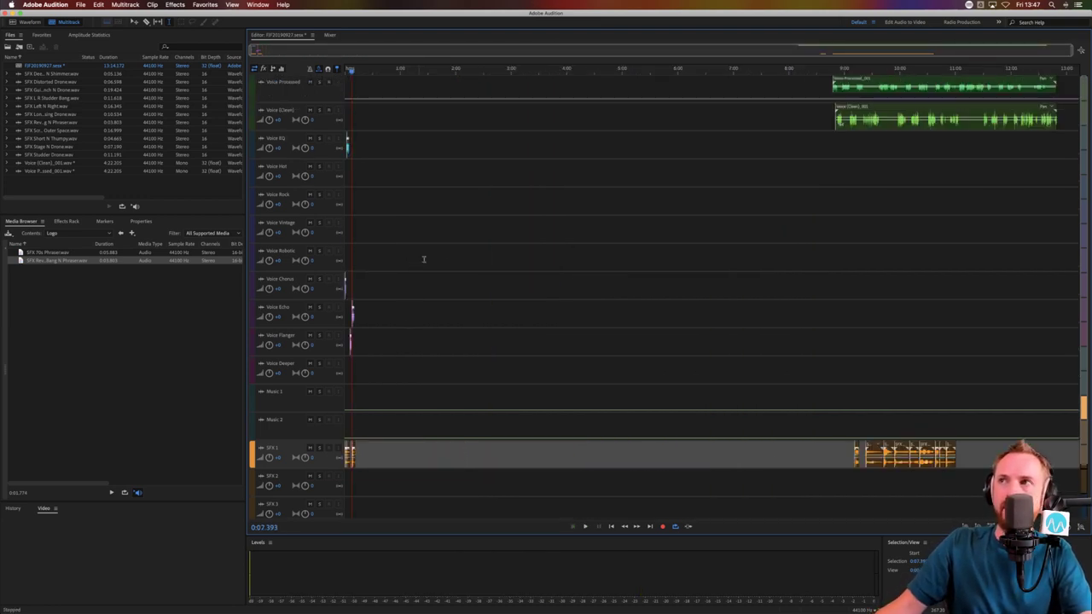
pyautogui.scroll(2, 843, 76)
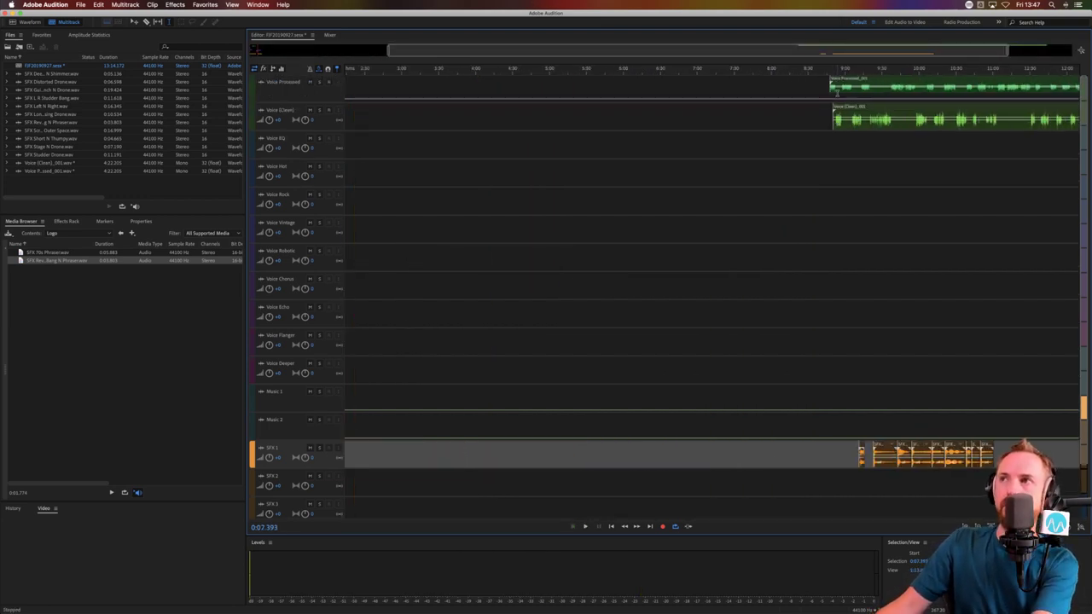
pyautogui.click(839, 93)
pyautogui.press('super+k')
pyautogui.click(811, 162)
pyautogui.moveTo(834, 81); pyautogui.dragTo(376, 454)
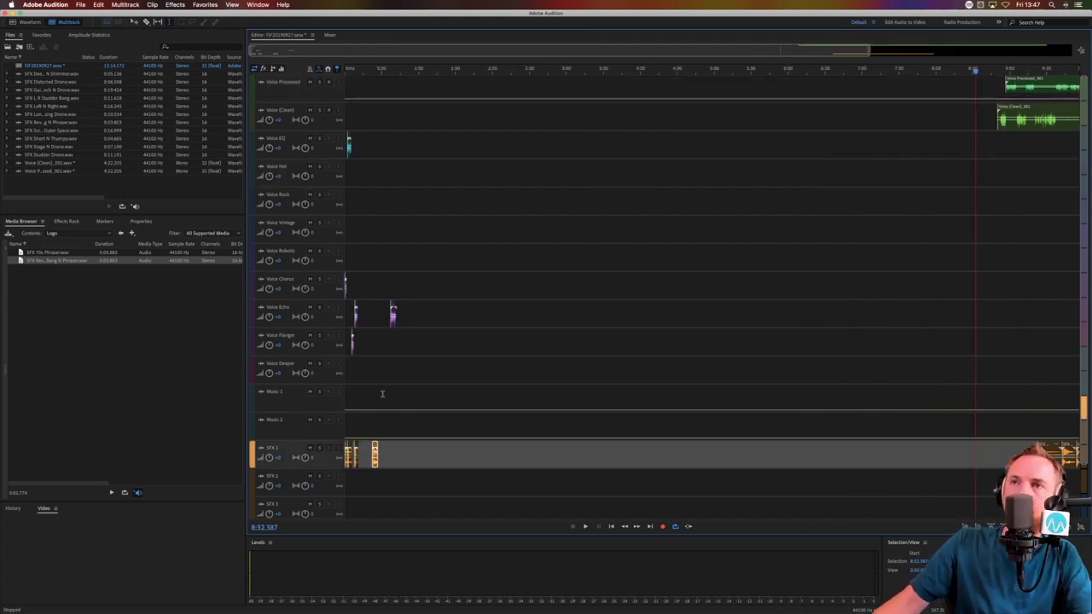
# Move the new Voice Echo phrase above the shimmer drone at about 23.1 seconds and place the playhead at the drone's start
pyautogui.click(360, 69)
pyautogui.scroll(5, 365, 69)
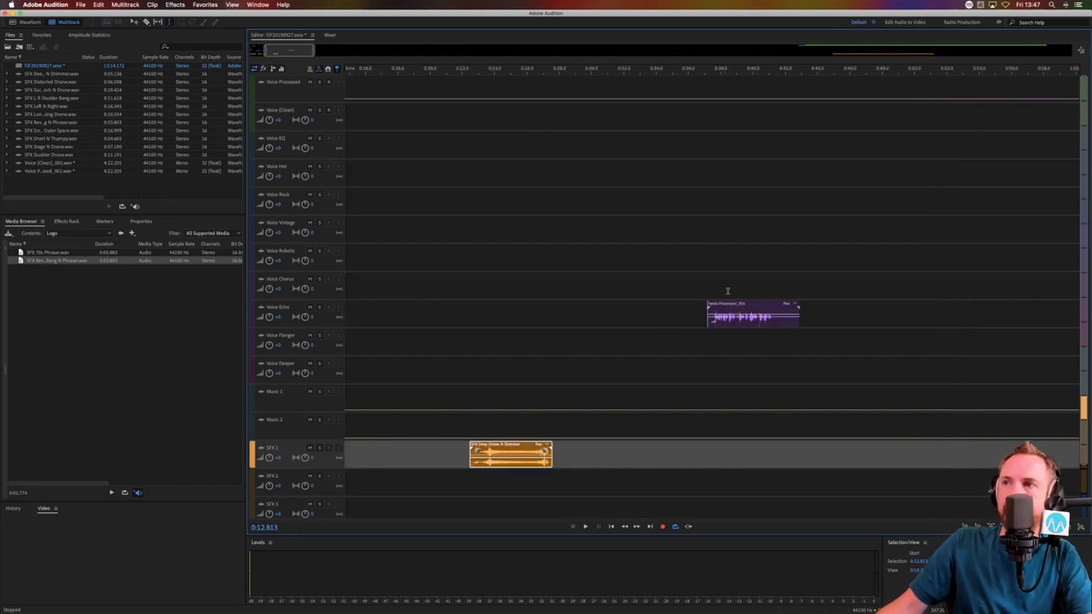
pyautogui.moveTo(737, 317); pyautogui.dragTo(490, 319)
pyautogui.click(480, 376)
pyautogui.click(486, 345)
pyautogui.click(475, 346)
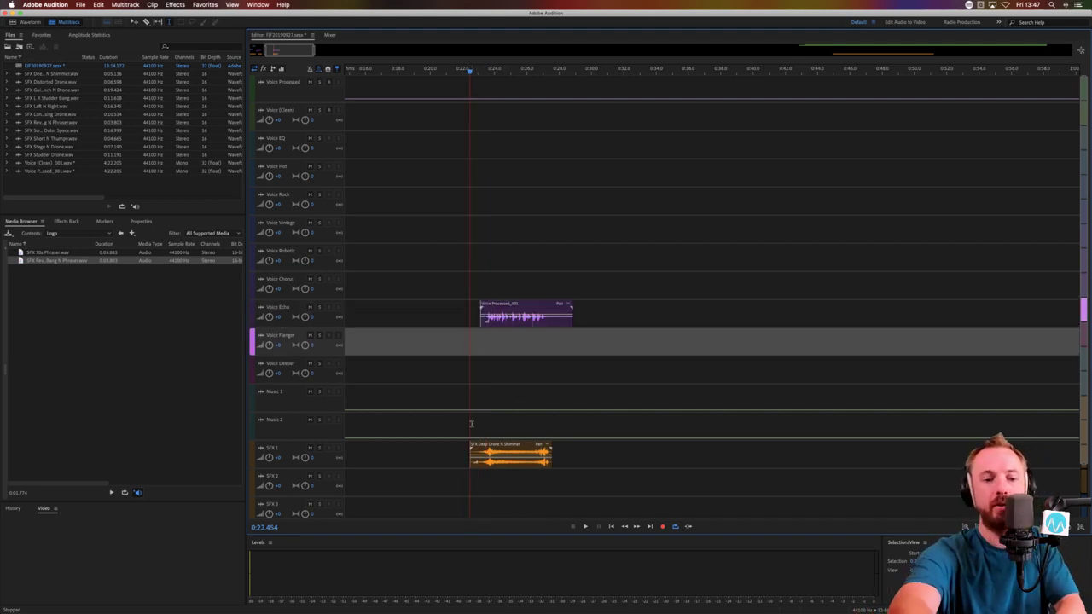
# Return to the media file listing and switch its contents from Logo to the Sound Effects folder
pyautogui.hscroll(-5, 512, 401)
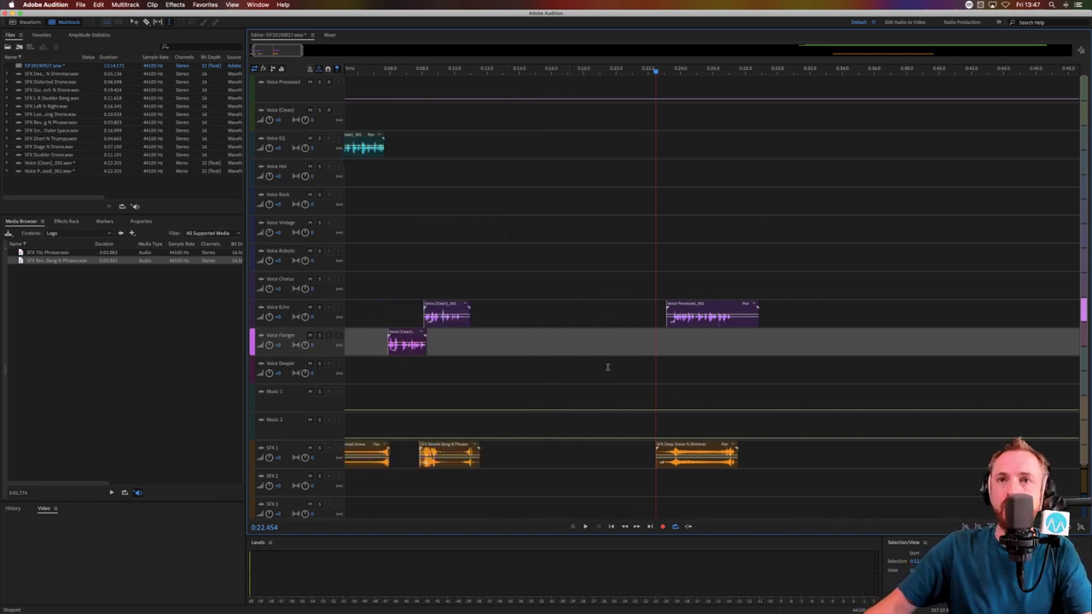
pyautogui.click(68, 221)
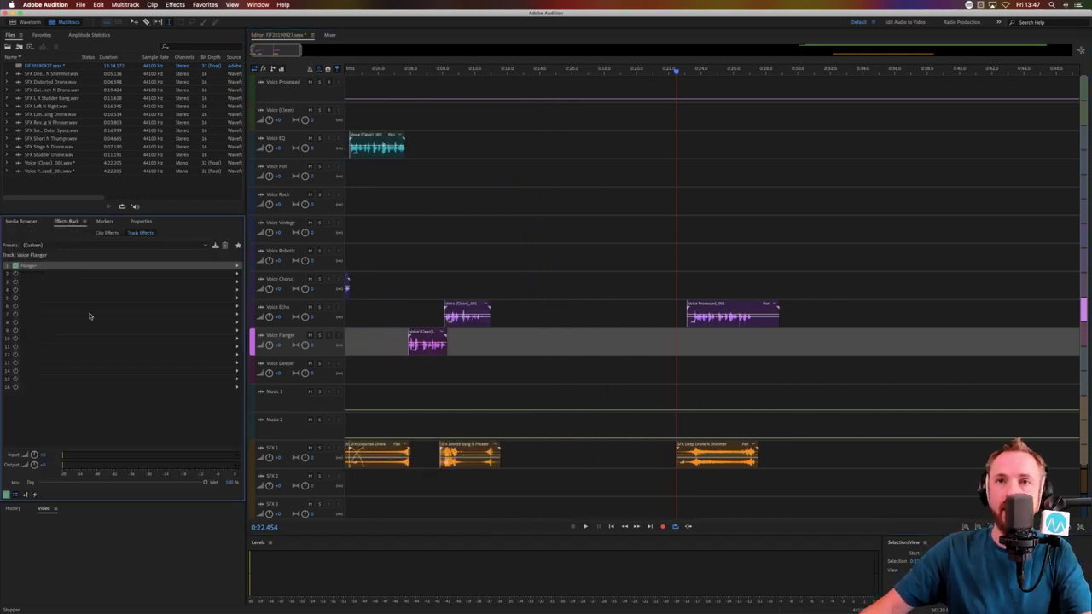
pyautogui.click(24, 221)
pyautogui.click(60, 233)
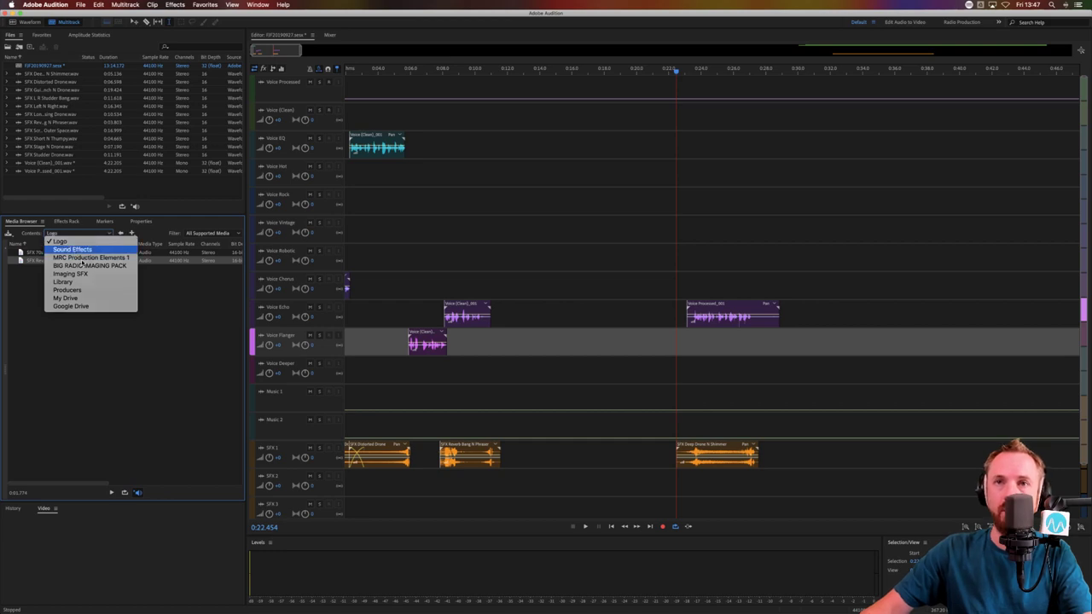
pyautogui.click(73, 249)
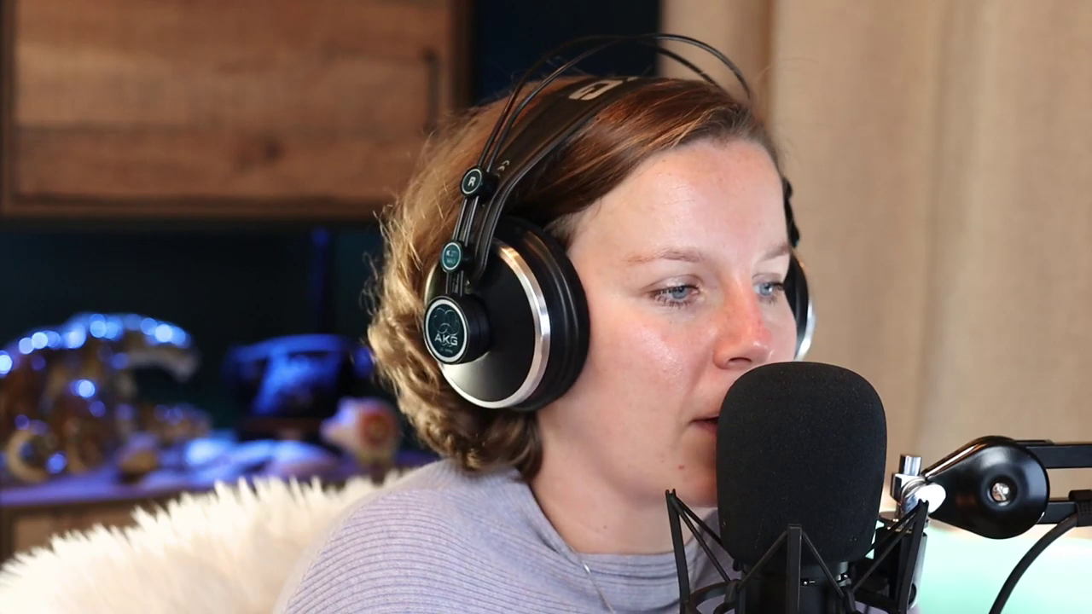
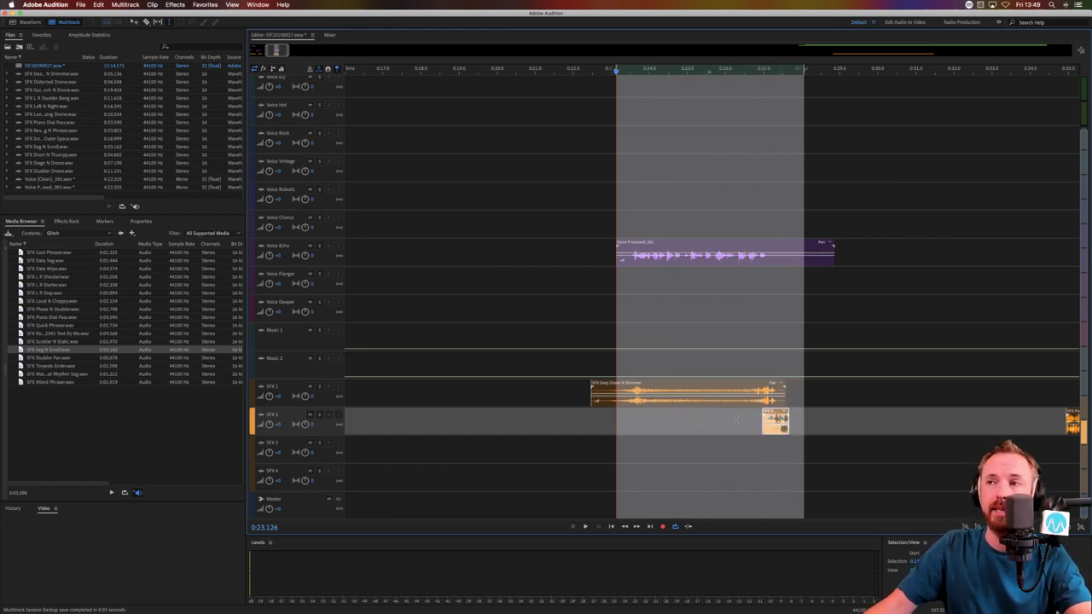
# Nudge the Voice Echo phrase above the shimmer drone slightly to start at about 23.2 seconds and audition it
pyautogui.click(743, 420)
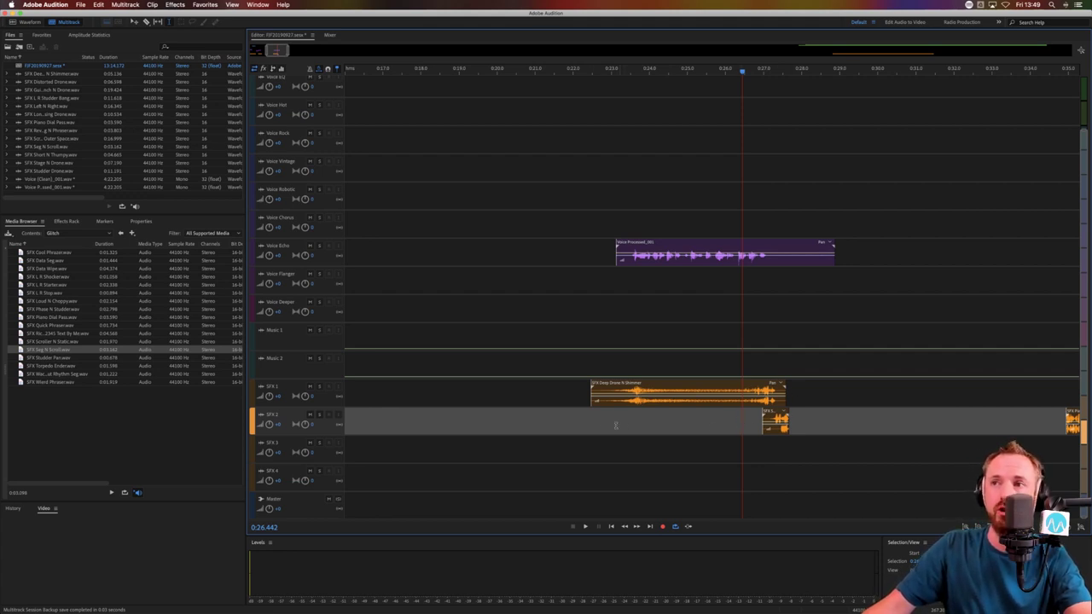
pyautogui.press('space')
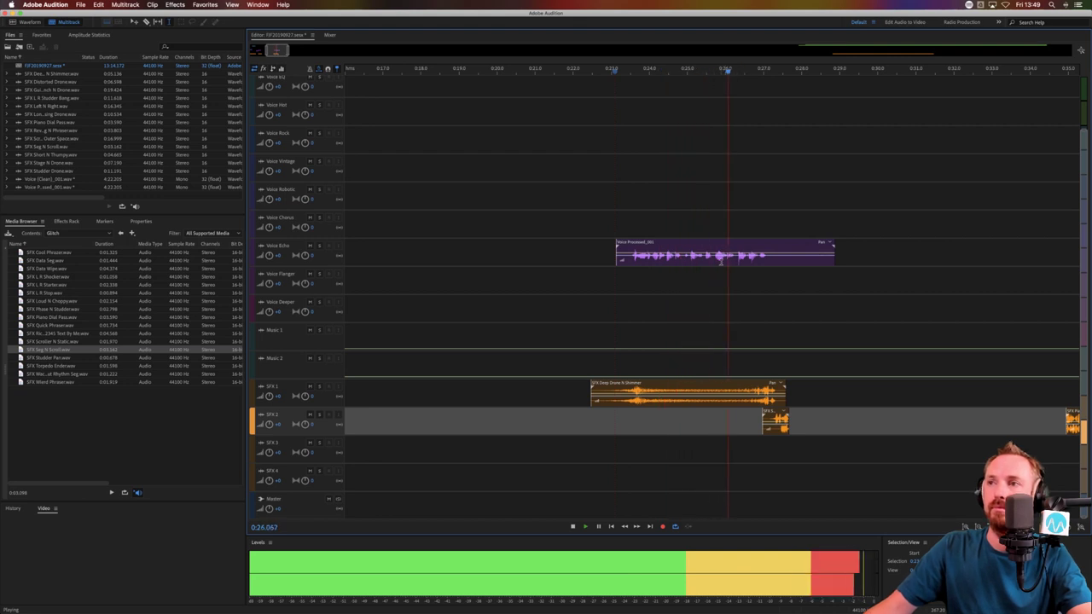
pyautogui.click(633, 274)
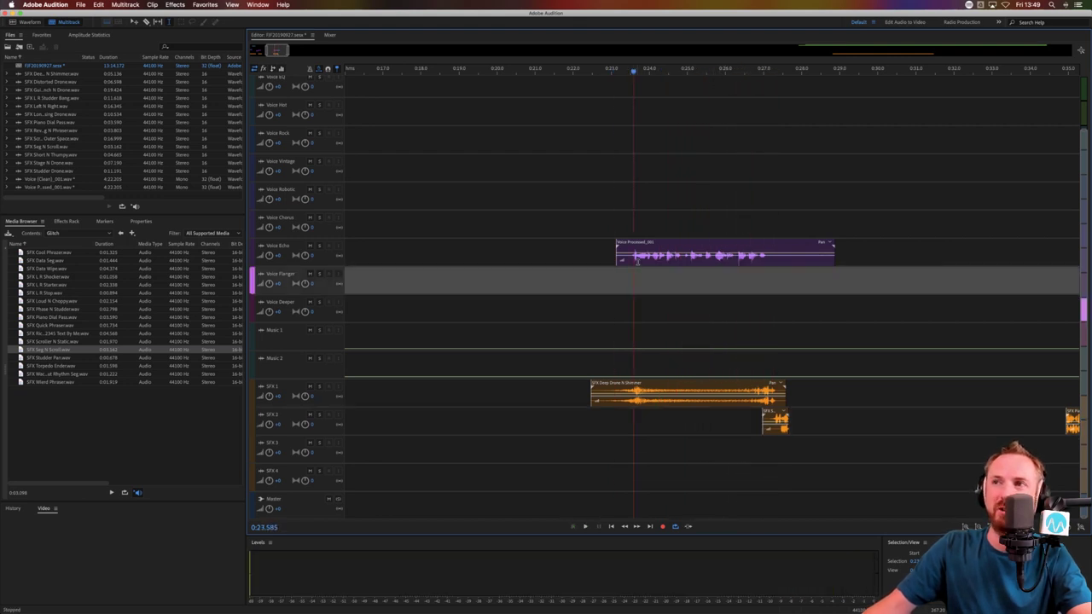
pyautogui.moveTo(638, 263); pyautogui.dragTo(641, 263)
pyautogui.click(633, 277)
pyautogui.press('space')
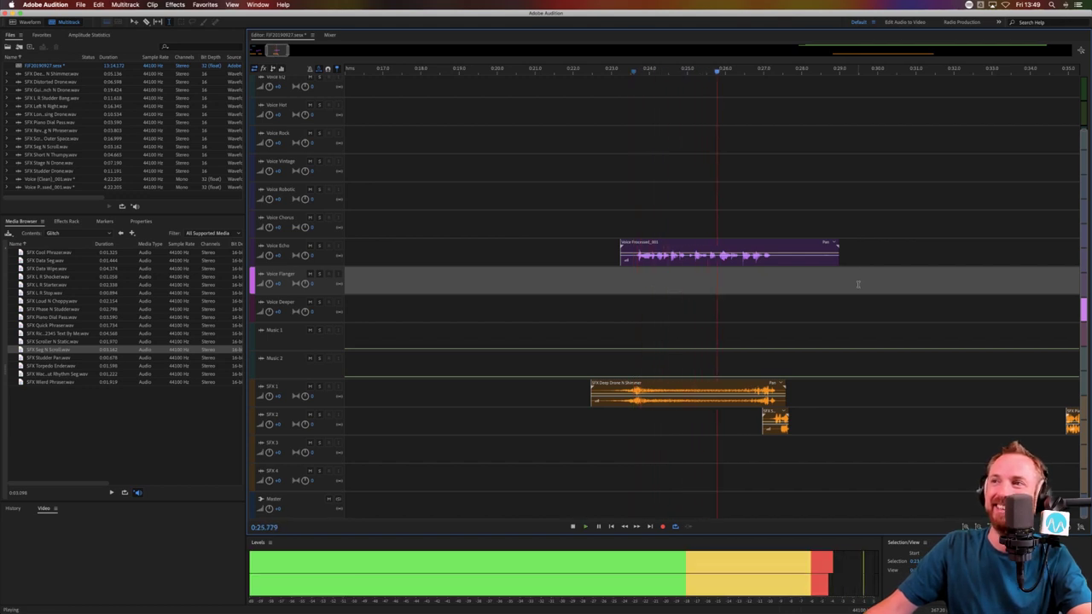
# Copy the Voice Echo passage at about 25.1 seconds onto the track below Voice EQ and extend its end to about 27.4 seconds
pyautogui.moveTo(692, 256); pyautogui.dragTo(739, 256)
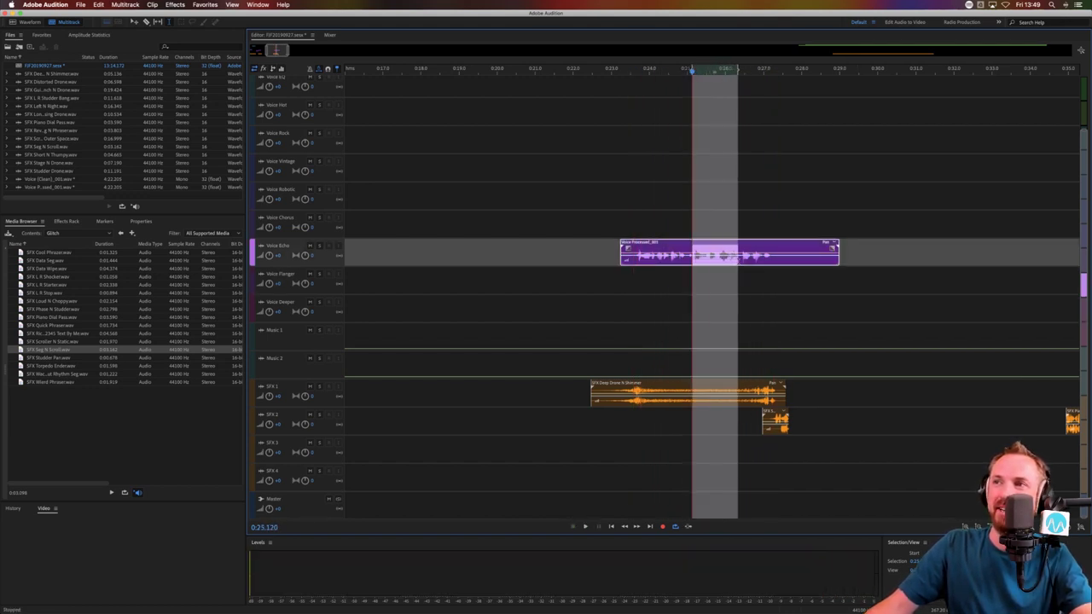
pyautogui.click(695, 110)
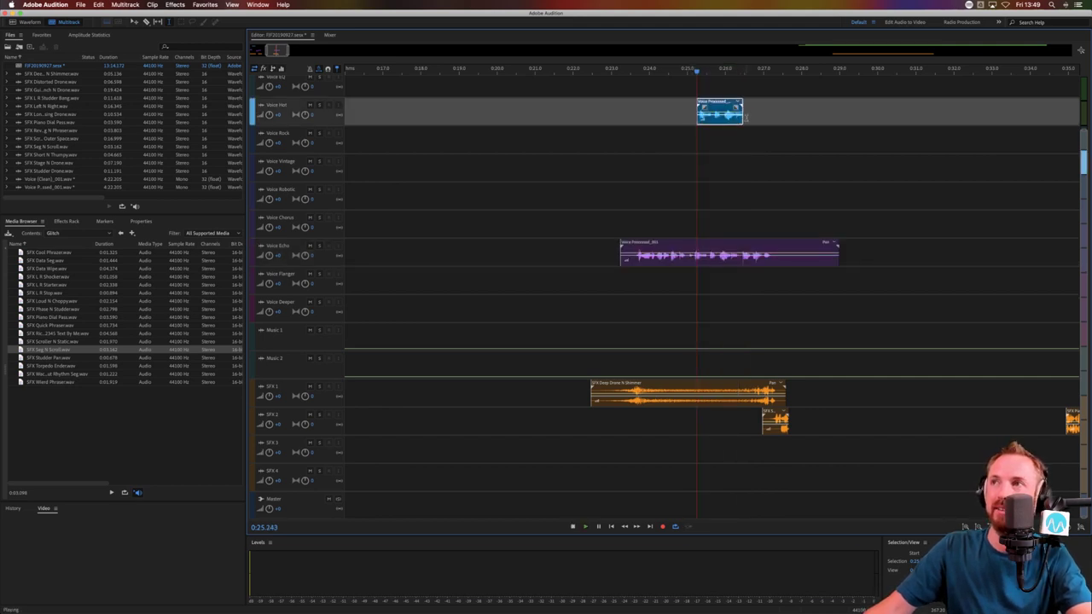
pyautogui.moveTo(744, 118); pyautogui.dragTo(773, 122)
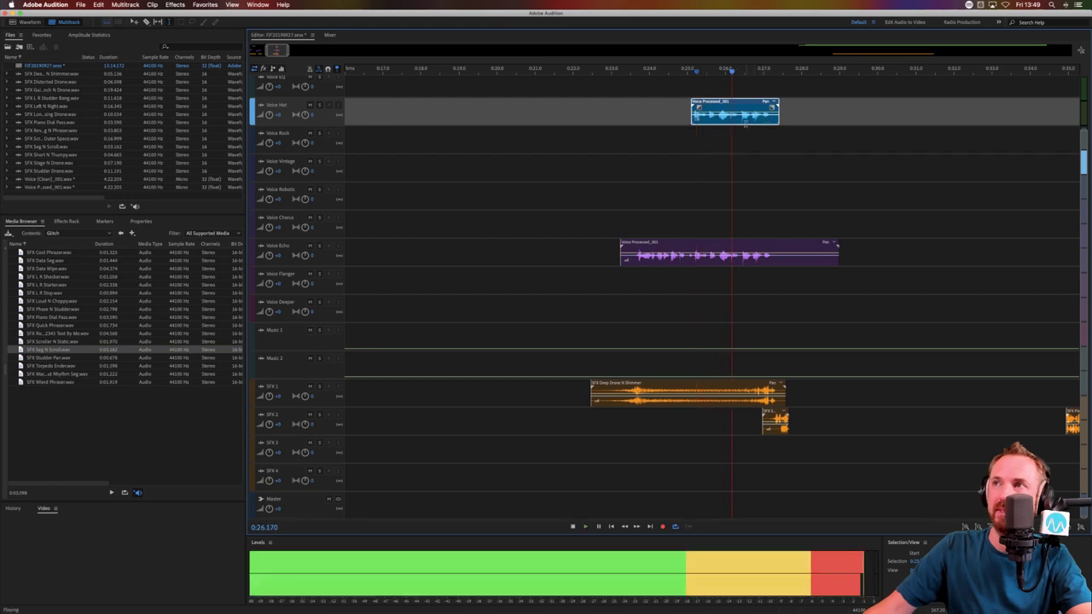
pyautogui.press('space')
# Duplicate the passage from about 26.4 seconds onto the Voice Chorus track, starting at about 26.5 seconds, and play it
pyautogui.moveTo(740, 239); pyautogui.dragTo(801, 239)
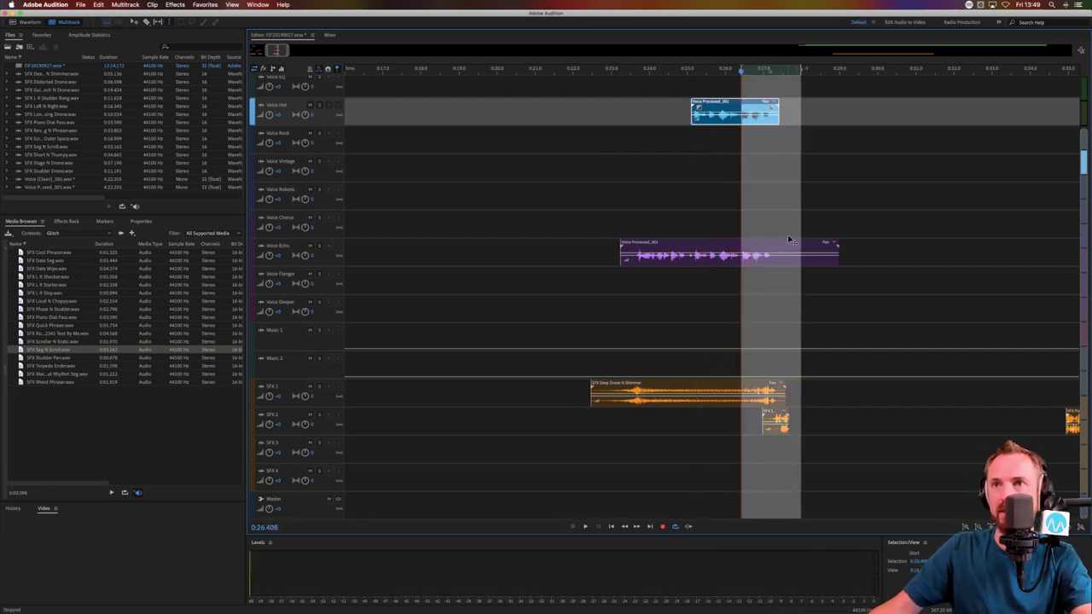
pyautogui.click(742, 231)
pyautogui.hotkey('ctrl', 'v')
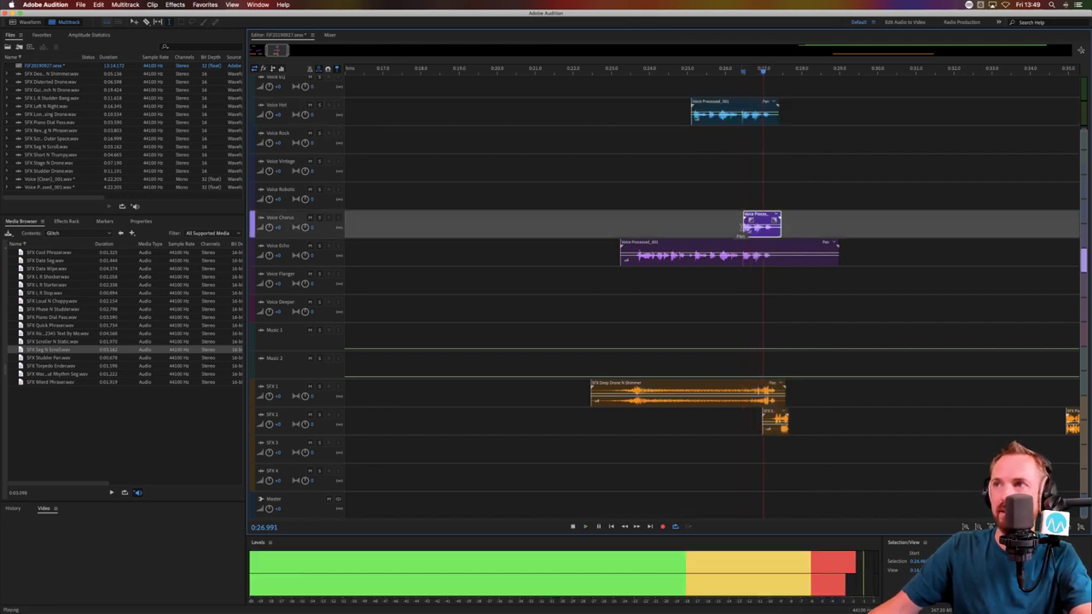
pyautogui.press('space')
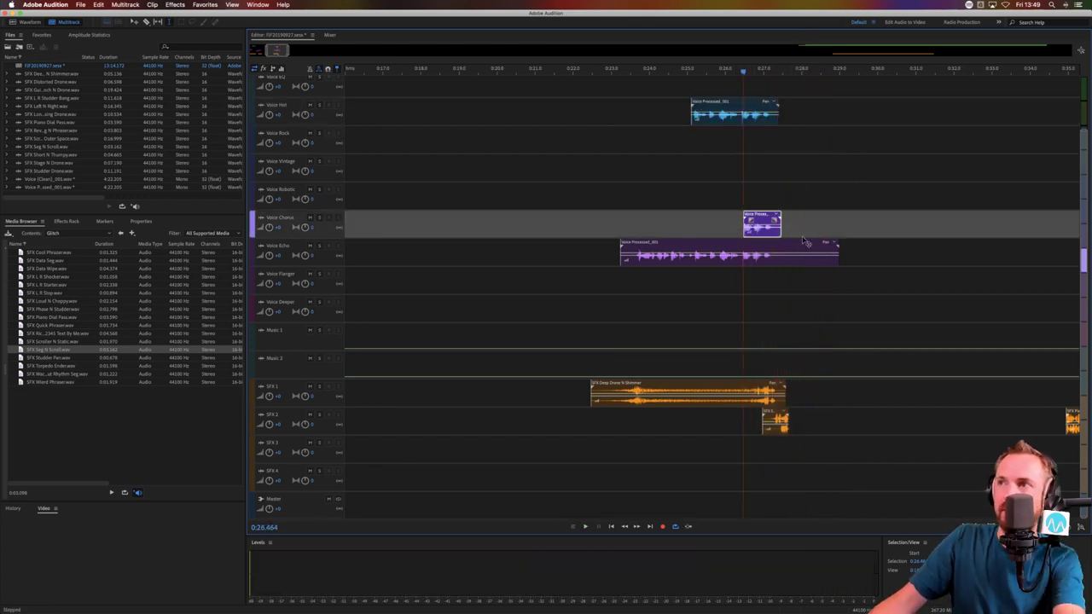
# Delete the end of the Voice Echo clip after about 27.3 seconds and add a short fade-out
pyautogui.moveTo(776, 261); pyautogui.dragTo(953, 261)
pyautogui.press('Delete')
pyautogui.moveTo(772, 246); pyautogui.dragTo(769, 256)
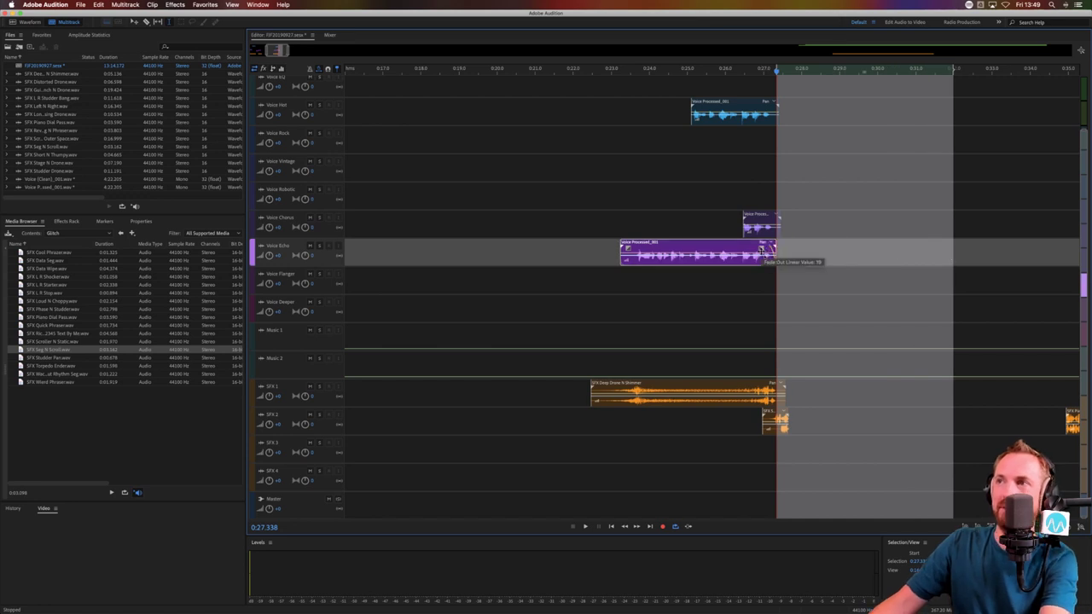
# Split off the first phrase of the Voice (Clean) recording and move it to the Voice Echo track at about 41 seconds
pyautogui.click(859, 140)
pyautogui.press('\\')
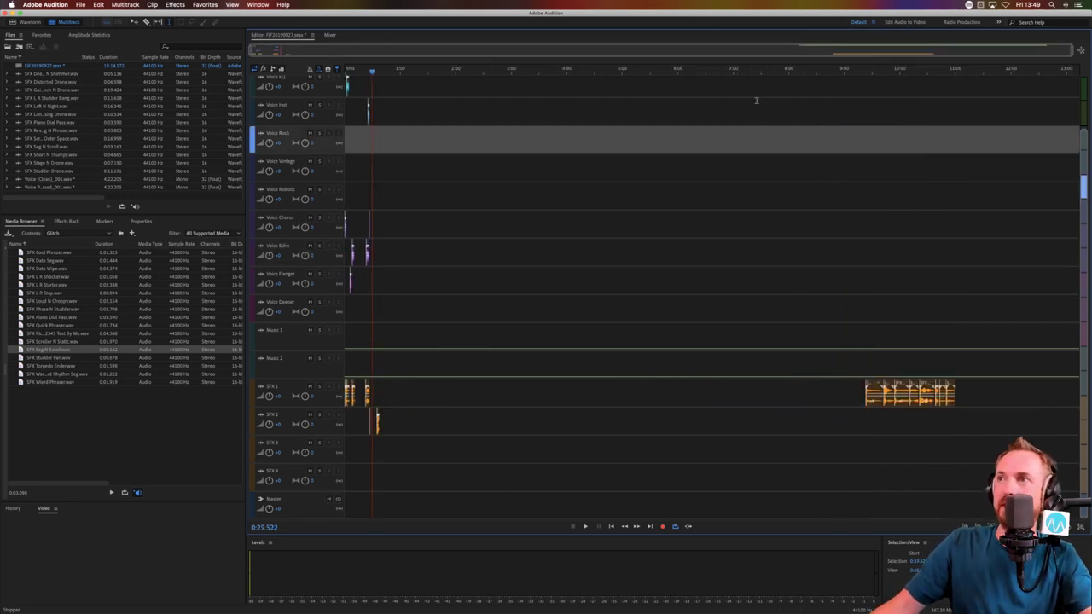
pyautogui.scroll(3, 777, 104)
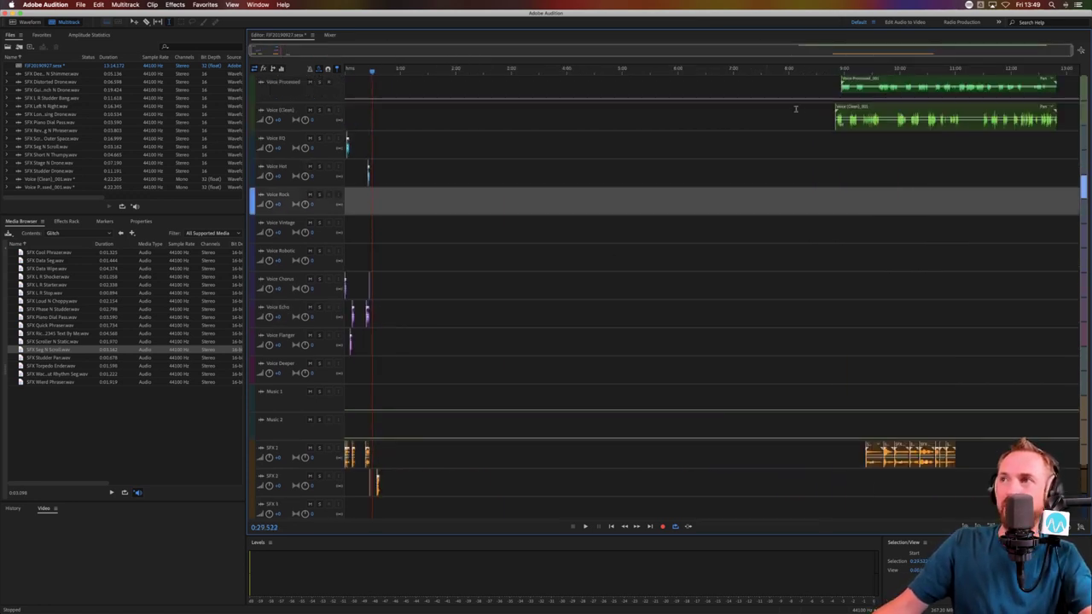
pyautogui.click(847, 126)
pyautogui.moveTo(847, 126); pyautogui.dragTo(483, 333)
pyautogui.click(841, 150)
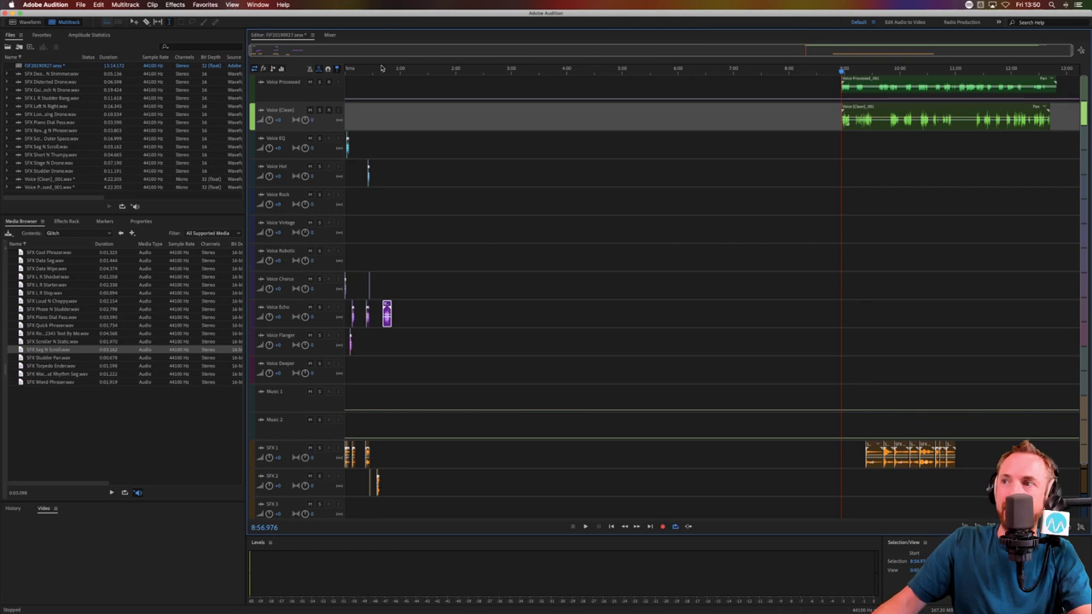
# Move the SFX Guitar Punch N Drone clip to about 42.8 seconds on SFX 1 and play it with the voice phrase
pyautogui.scroll(1, 380, 70)
pyautogui.moveTo(928, 446); pyautogui.dragTo(396, 459)
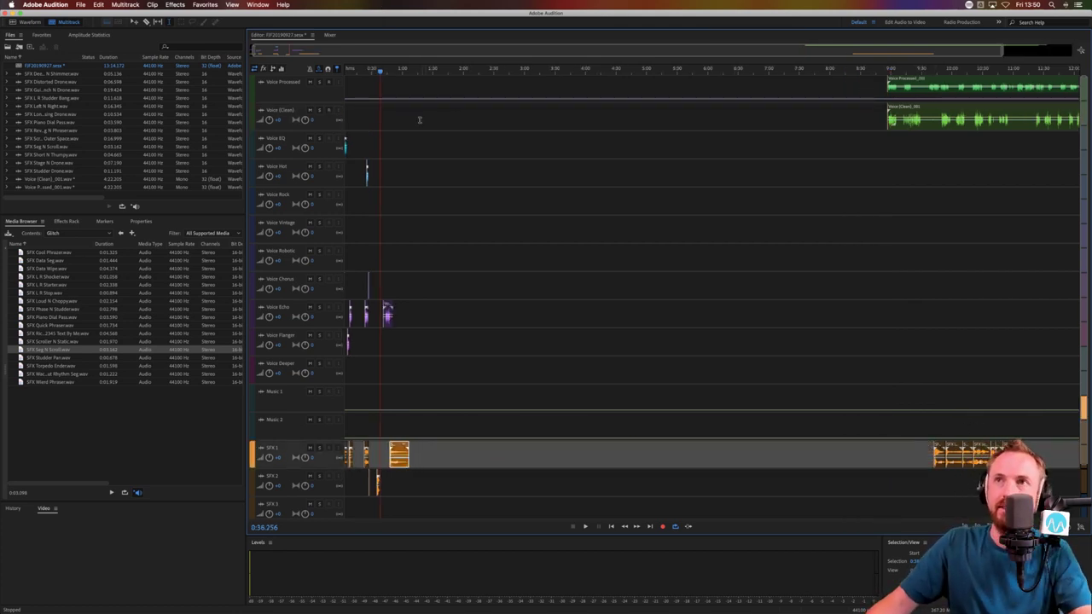
pyautogui.scroll(10, 381, 70)
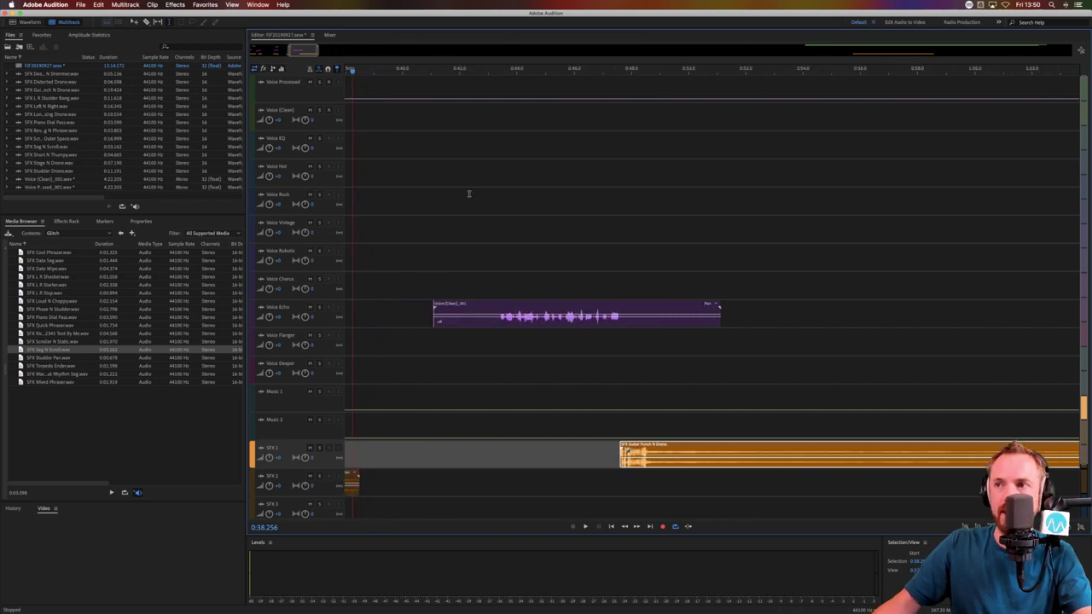
pyautogui.moveTo(646, 440); pyautogui.dragTo(508, 444)
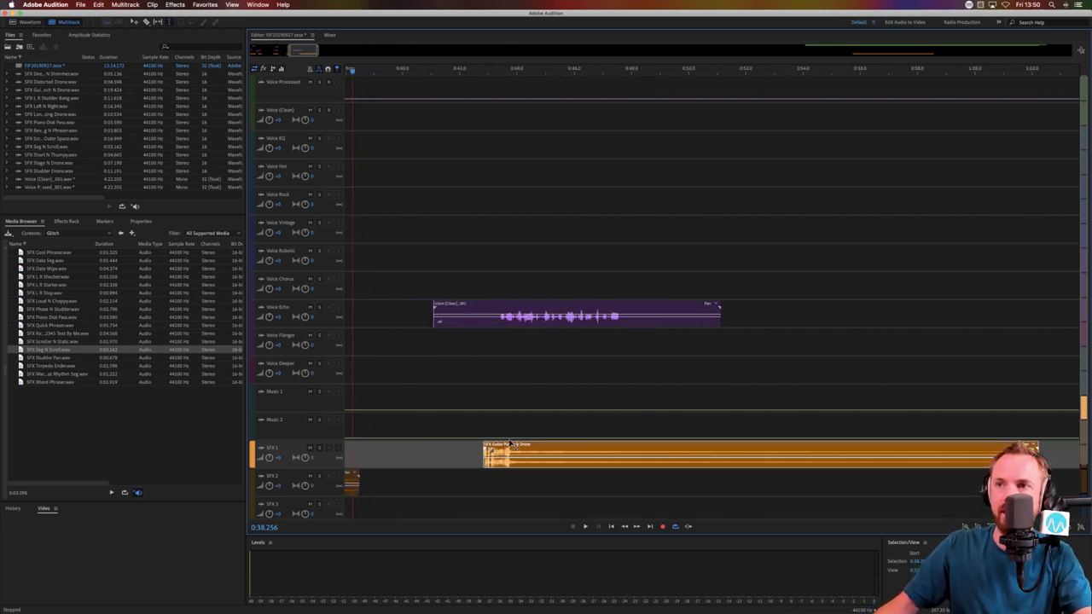
pyautogui.click(489, 389)
pyautogui.press('space')
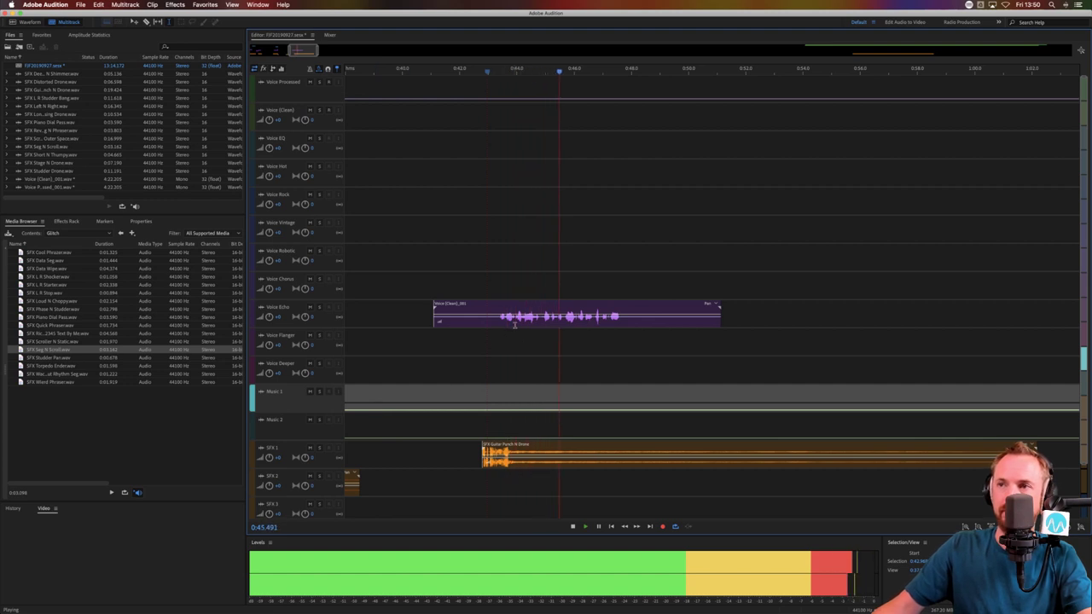
# Select SFX Studder Pan in the Glitch folder and show the Master track's effects rack
pyautogui.click(57, 358)
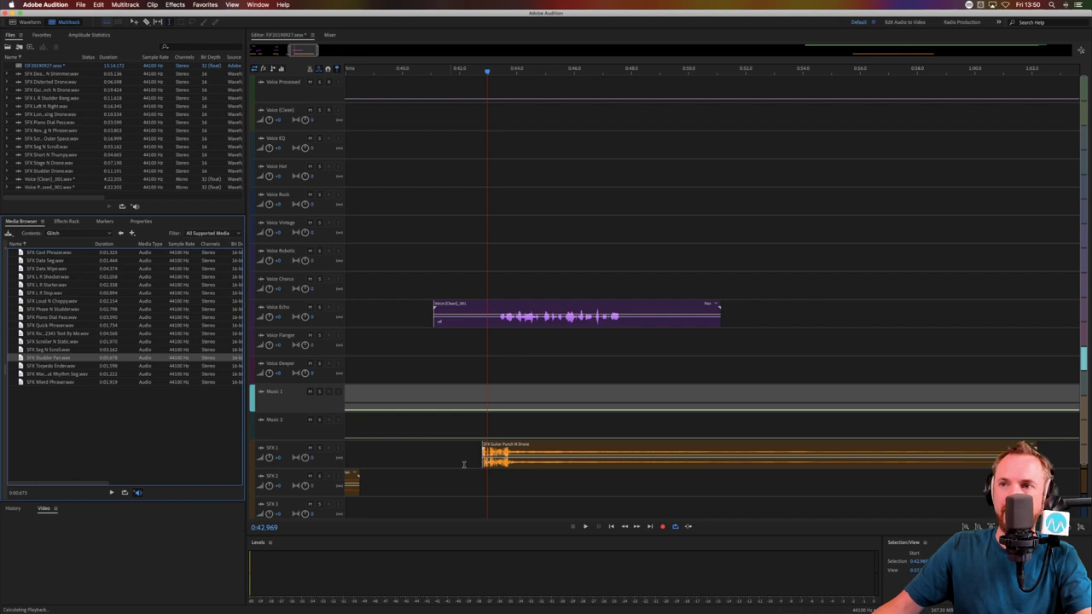
pyautogui.scroll(-2, 464, 465)
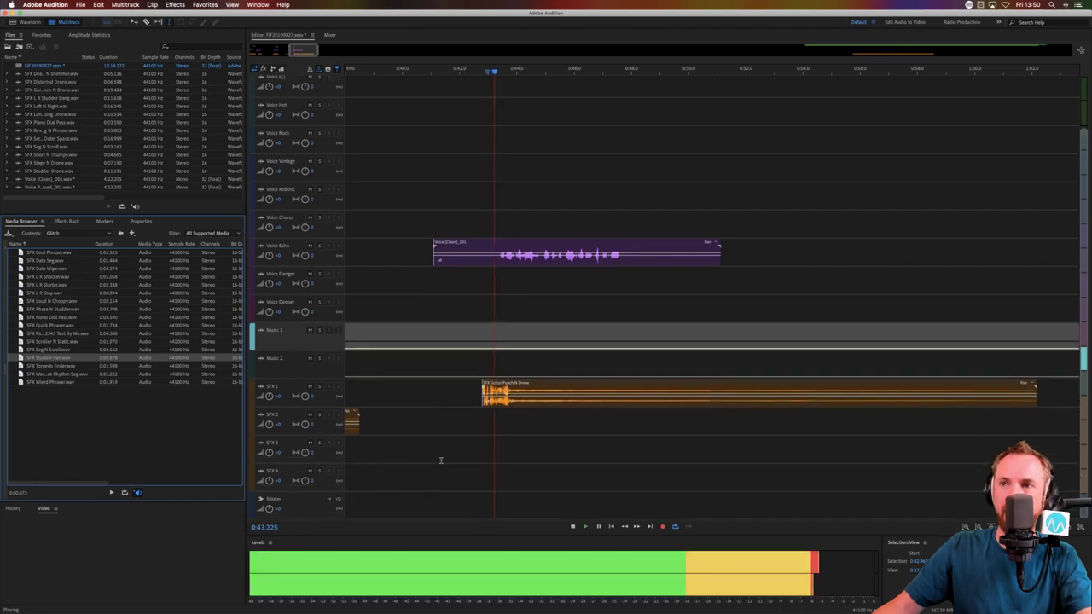
pyautogui.click(456, 507)
pyautogui.click(66, 221)
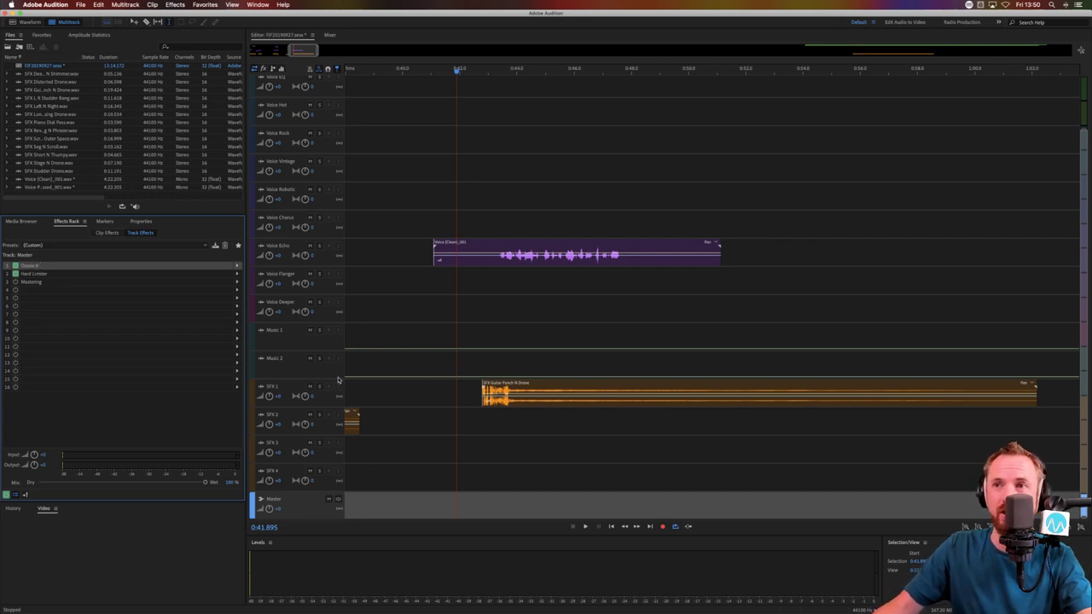
# Open Ozone 8 on the Master track and set equalizer band 1 to 177 Hz and 0.2 dB while playing the section
pyautogui.moveTo(556, 304); pyautogui.dragTo(557, 315)
pyautogui.press('space')
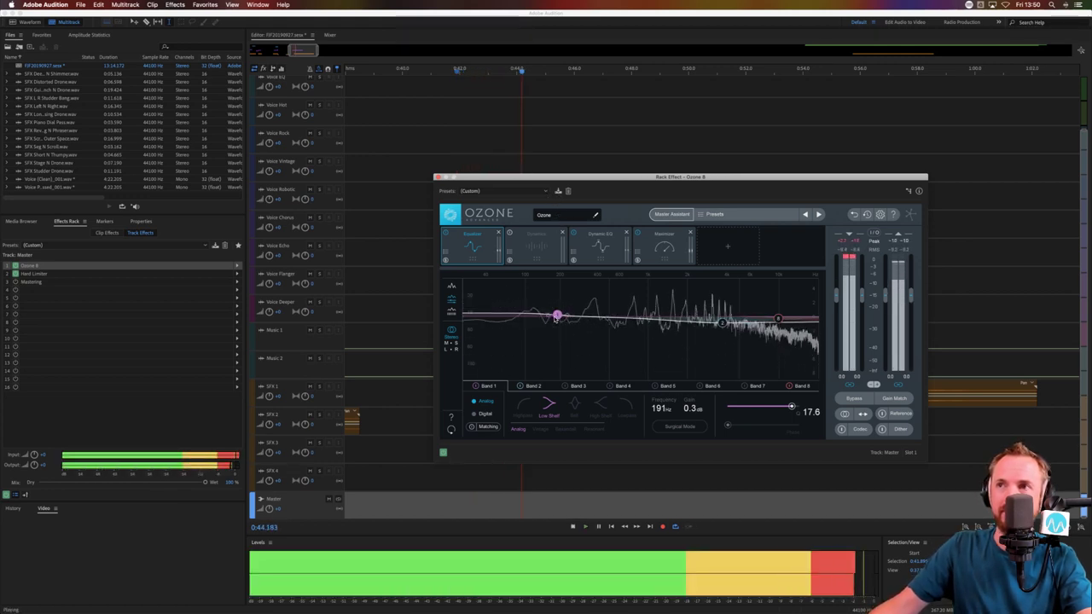
pyautogui.moveTo(556, 315)
pyautogui.mouseDown()
pyautogui.moveTo(555, 324)
pyautogui.moveTo(555, 306)
pyautogui.moveTo(553, 316)
pyautogui.mouseUp()
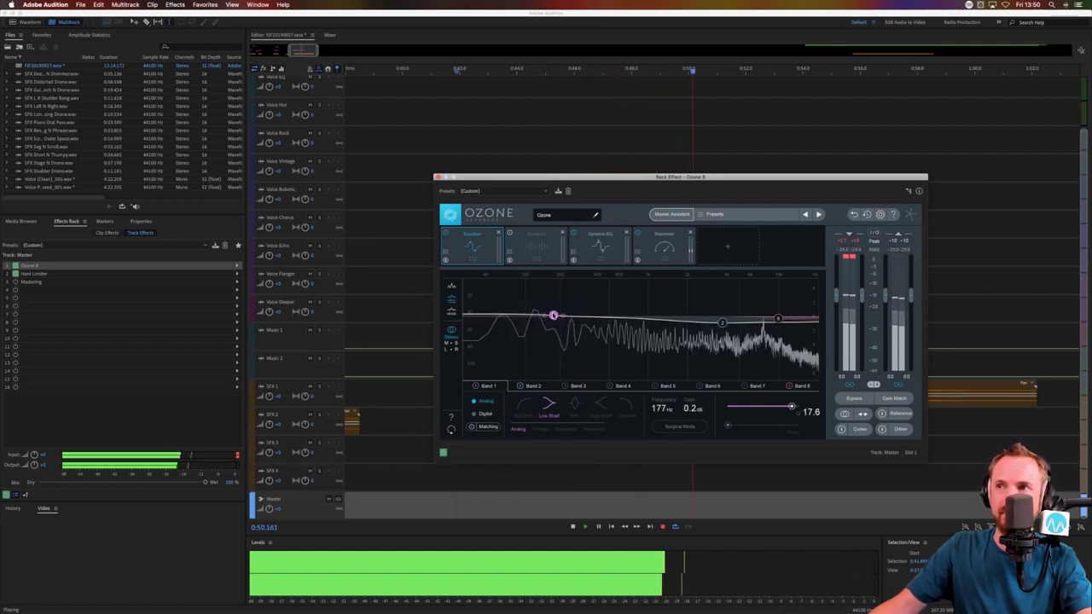
pyautogui.press('space')
pyautogui.press('space')
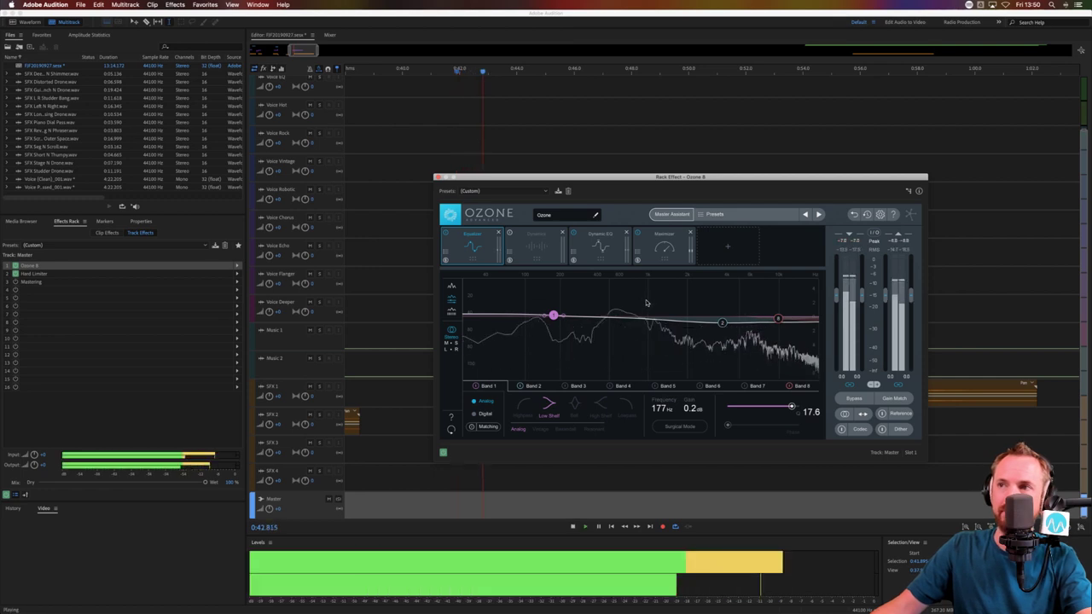
pyautogui.press('space')
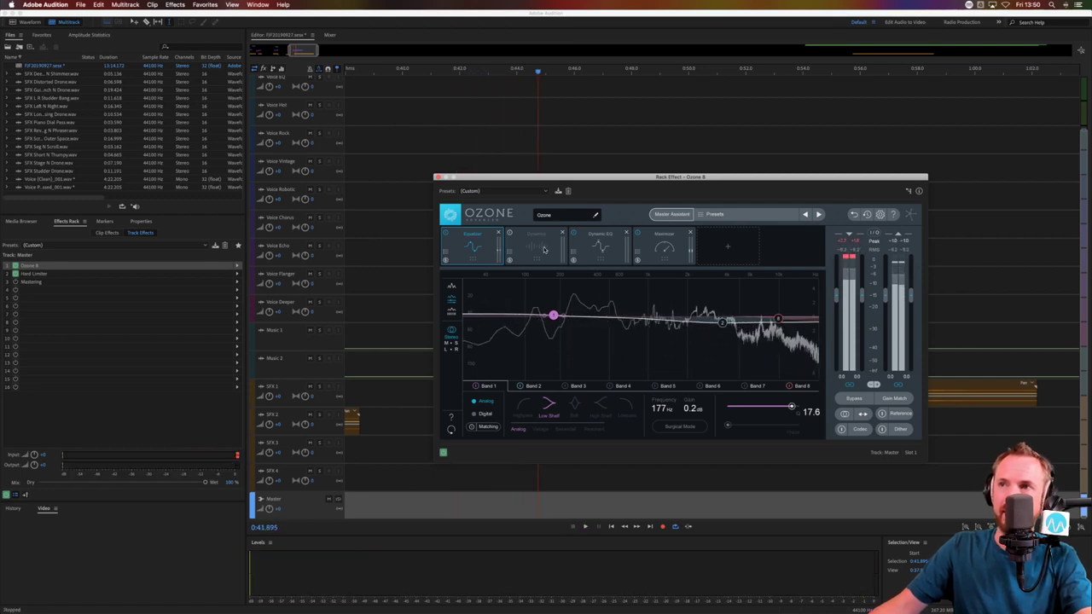
# Enable Ozone's Dynamics module, set the band 1 compressor threshold to -14.4 dB and audition the section
pyautogui.click(538, 248)
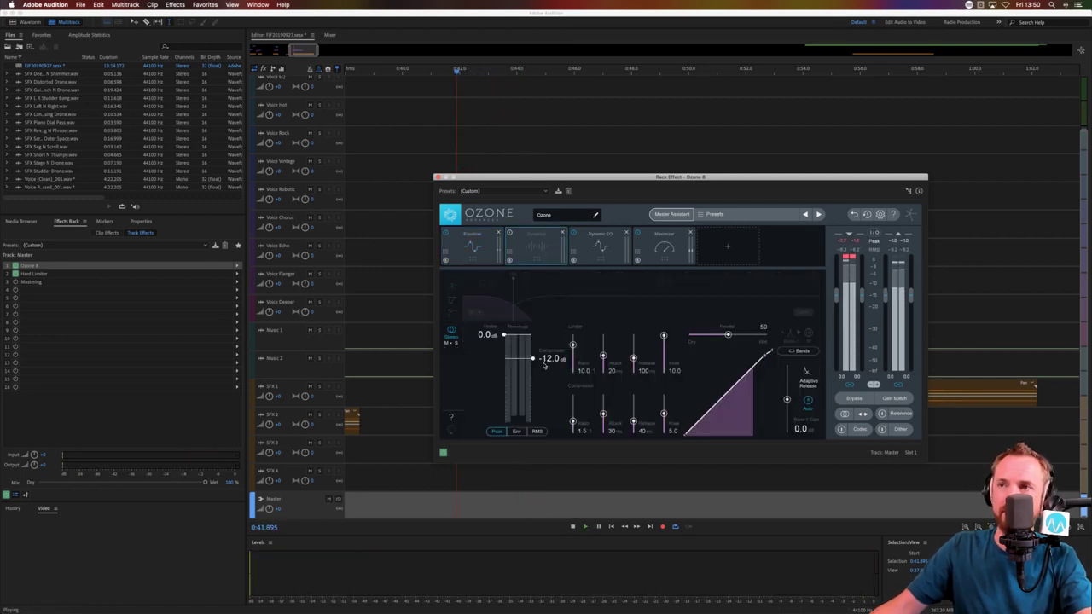
pyautogui.press('space')
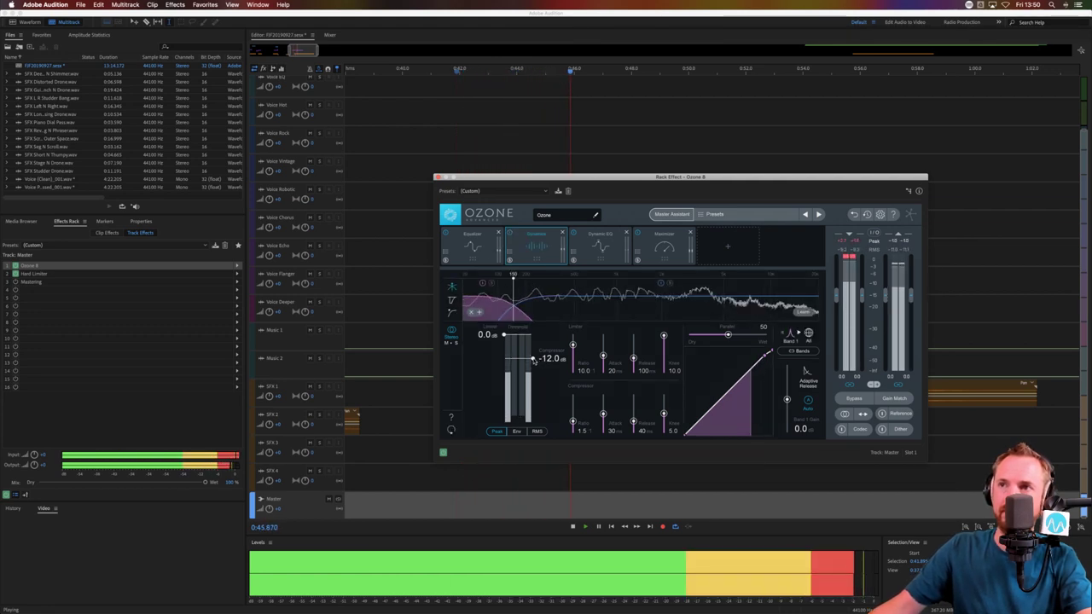
pyautogui.moveTo(532, 358); pyautogui.dragTo(533, 363)
pyautogui.press('space')
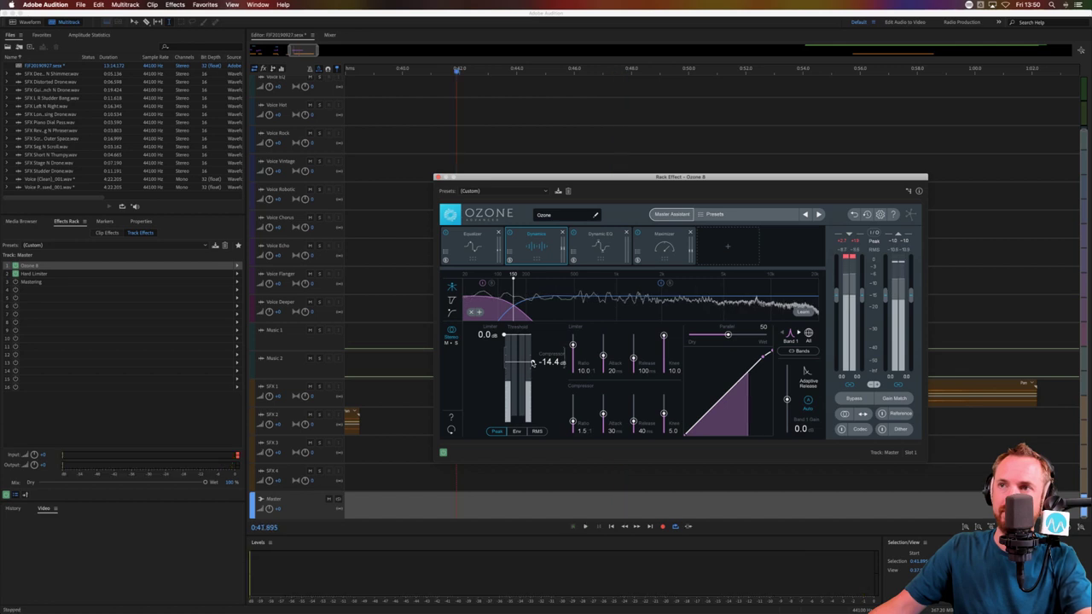
pyautogui.press('space')
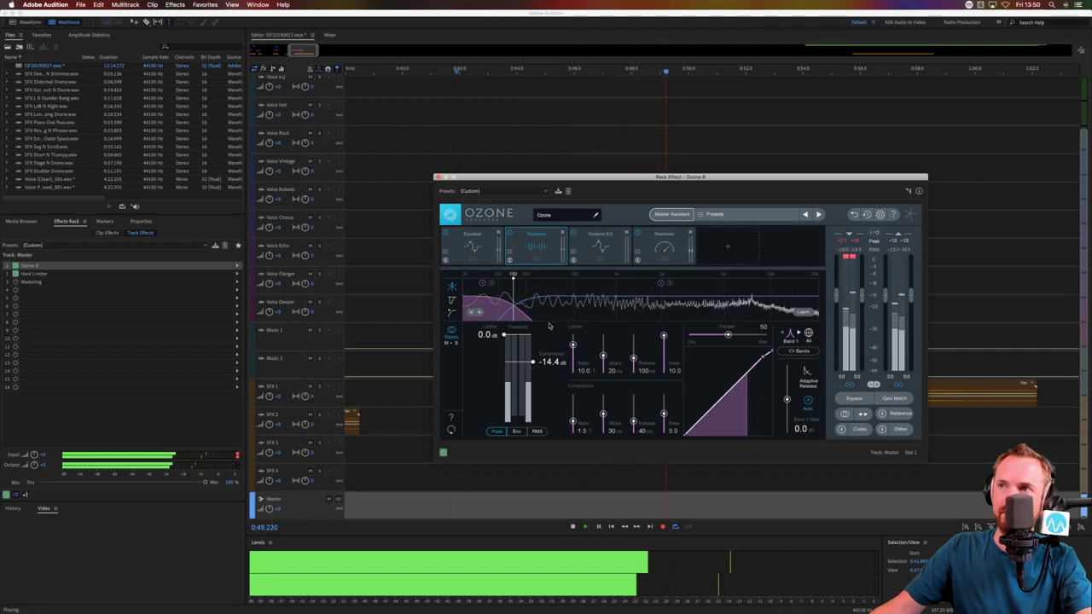
pyautogui.press('space')
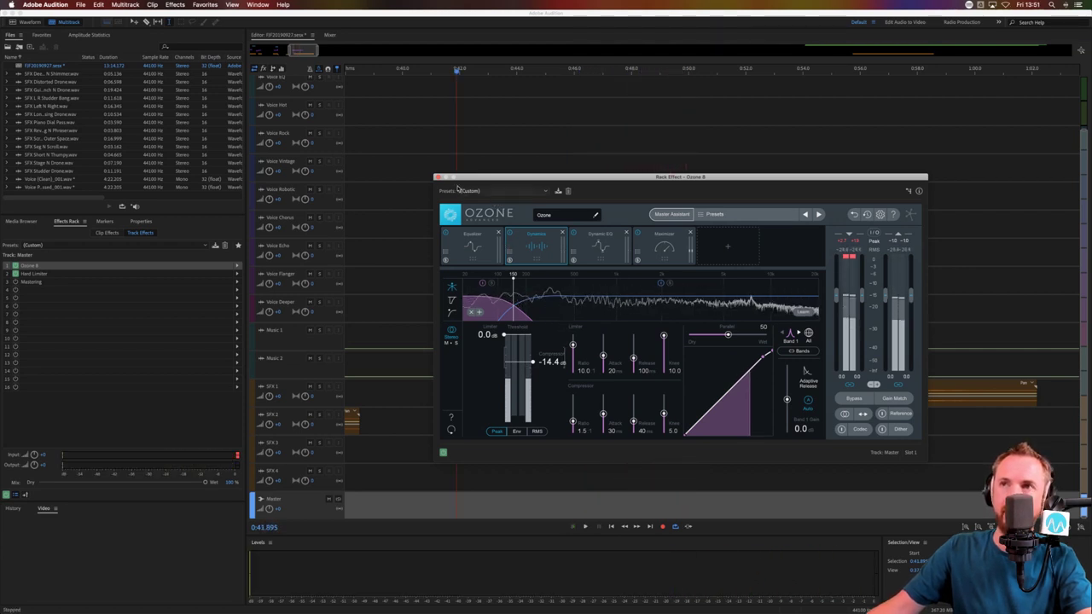
# Close Ozone, cut the silent lead-in off the Voice Echo clip up to about 43.3 seconds and play the phrase
pyautogui.click(438, 177)
pyautogui.press('space')
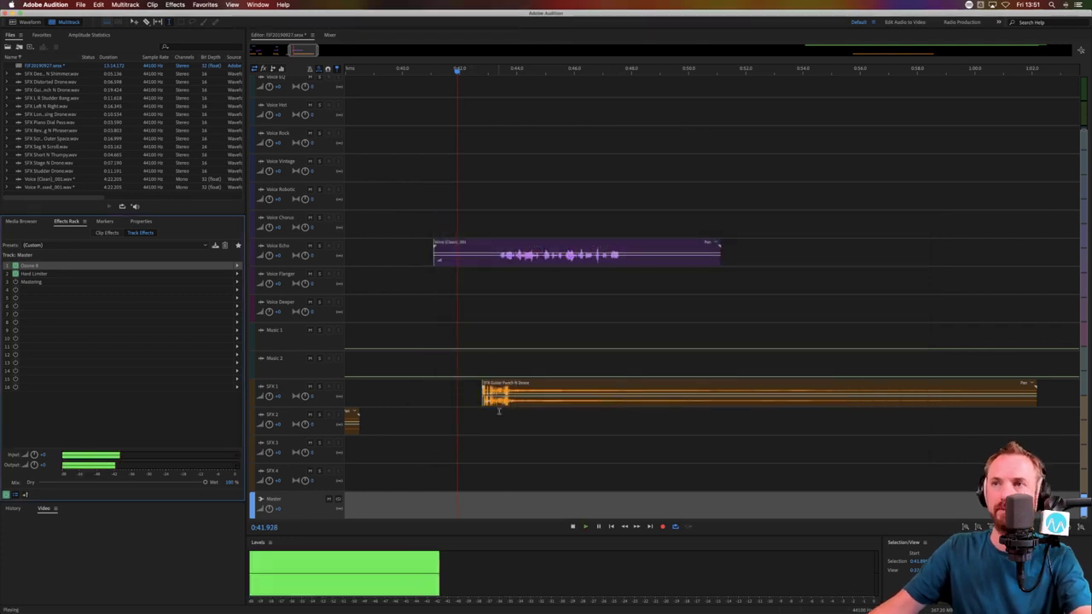
pyautogui.moveTo(497, 261); pyautogui.dragTo(404, 271)
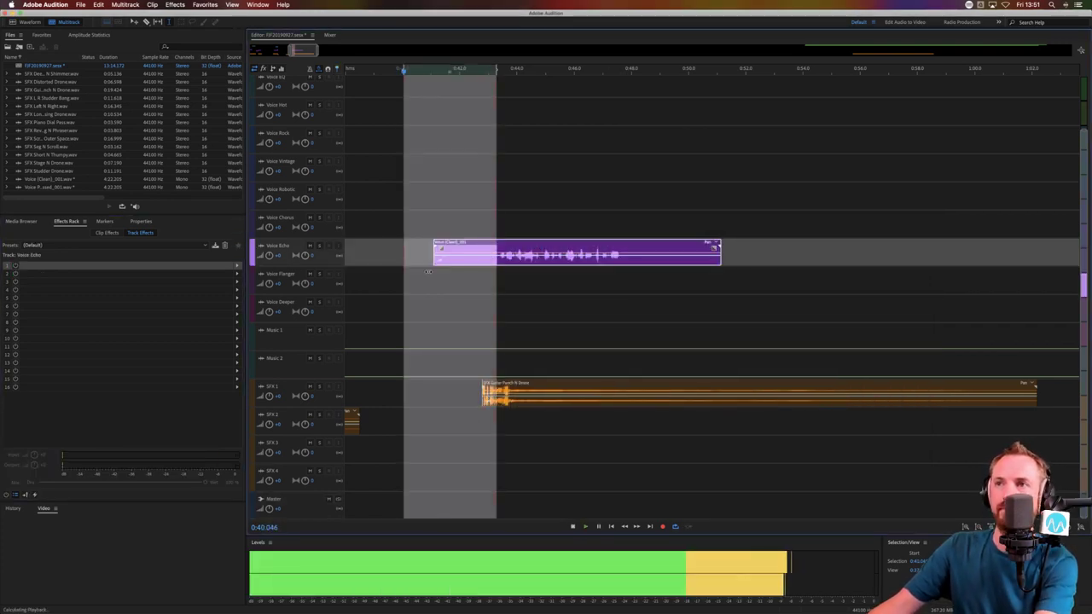
pyautogui.press('Delete')
pyautogui.click(525, 296)
pyautogui.click(524, 293)
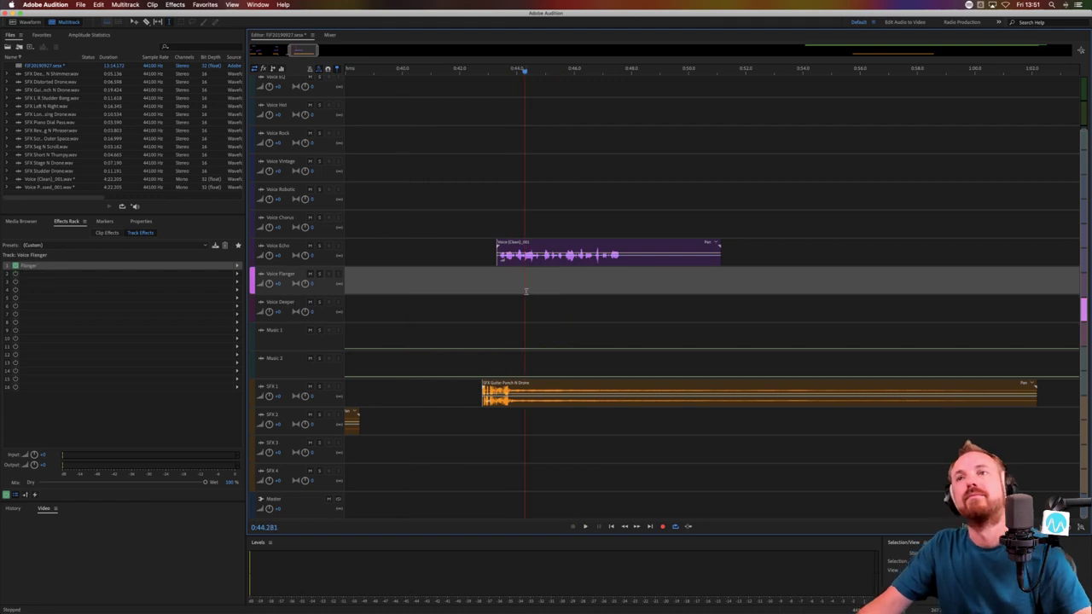
pyautogui.press('space')
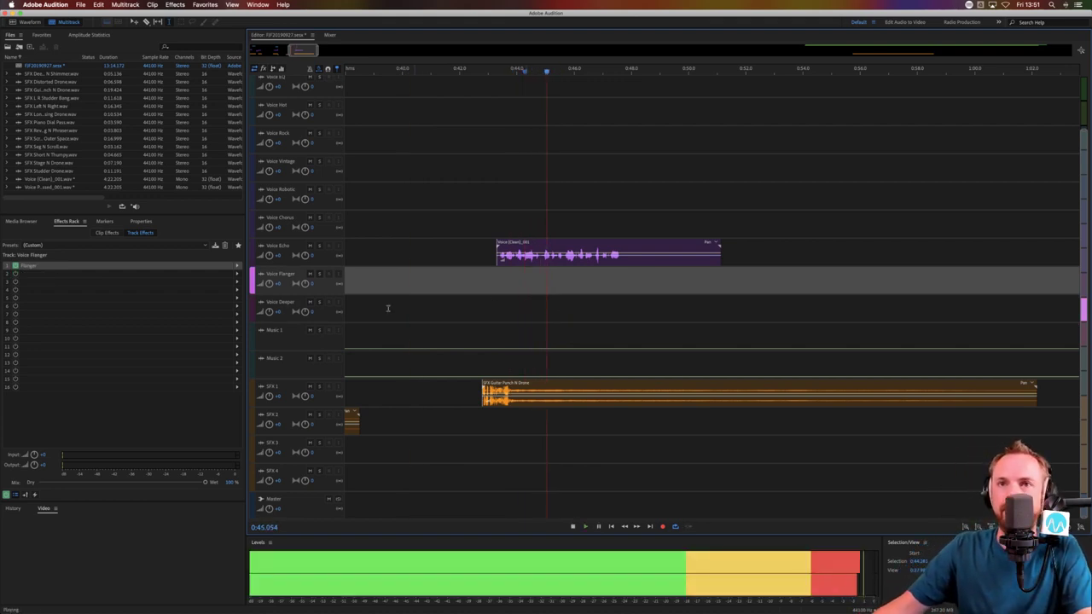
pyautogui.press('space')
# Place the SFX Data Seg effect from the Glitch folder on SFX 2 at about 44.6 seconds
pyautogui.click(25, 221)
pyautogui.click(61, 261)
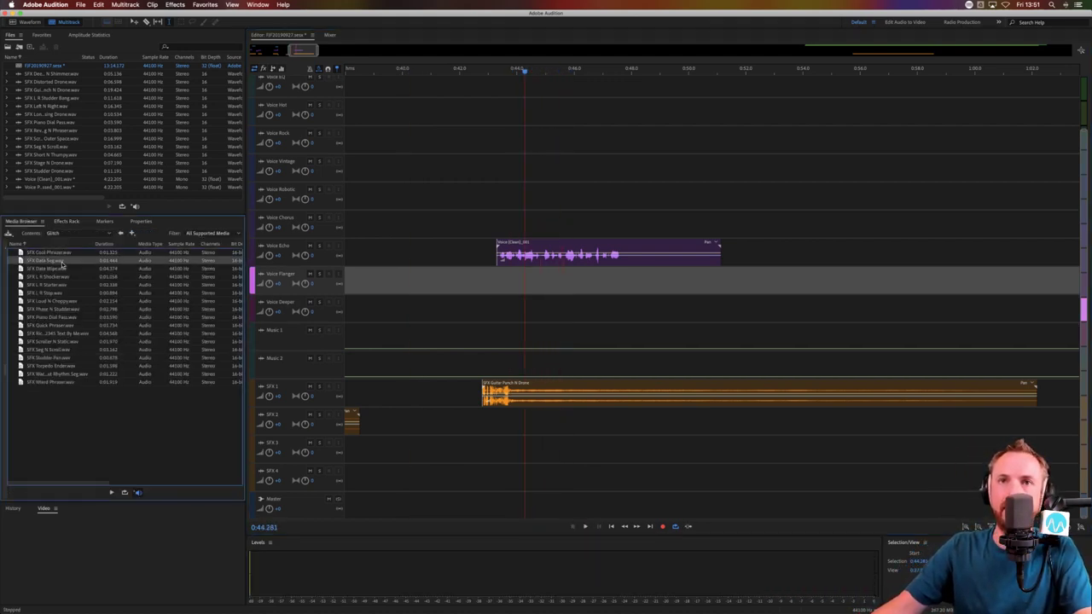
pyautogui.moveTo(62, 265); pyautogui.dragTo(553, 425)
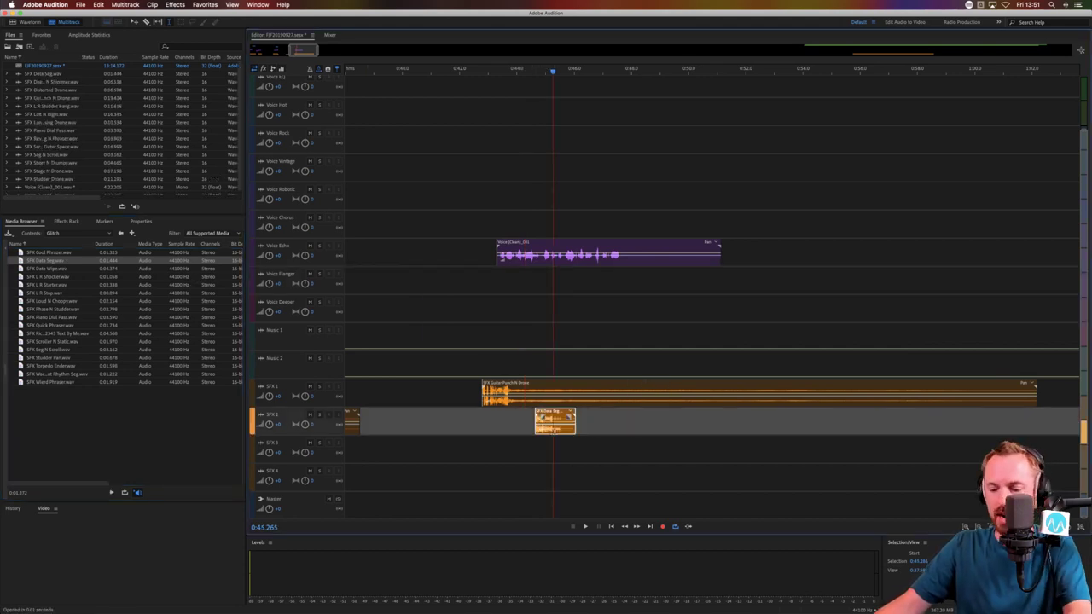
# Split SFX Data Seg, place its second piece at about 47.3 seconds, and shorten the Guitar Punch N Drone clip to about 47.4 seconds
pyautogui.moveTo(563, 430); pyautogui.dragTo(685, 396)
pyautogui.press('Delete')
pyautogui.click(690, 412)
pyautogui.click(708, 395)
pyautogui.press('Delete')
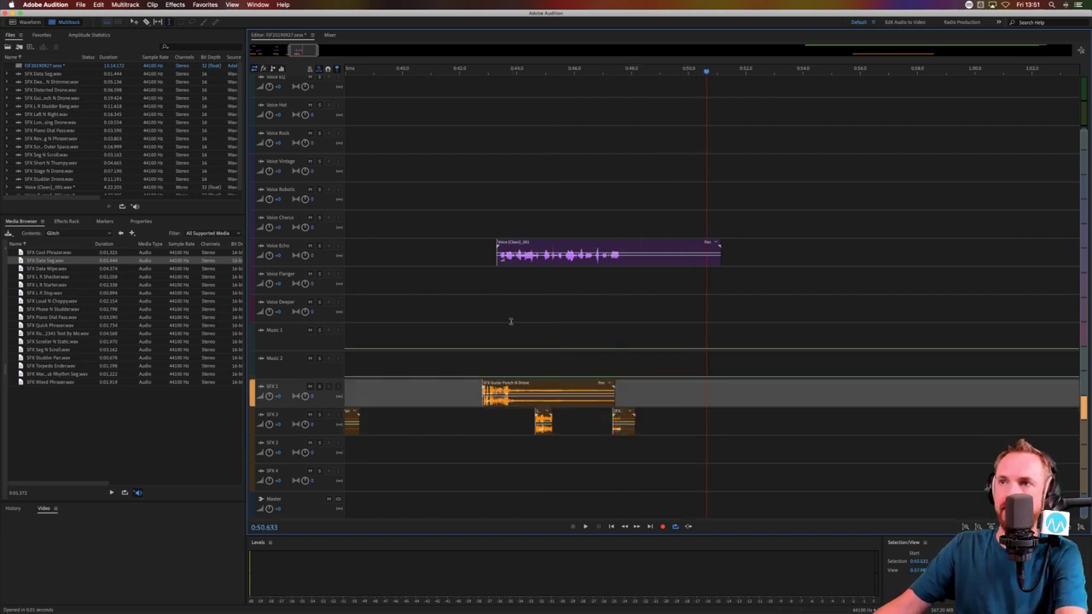
# Play the phrase and trim the SFX Guitar Punch N Drone tail back to about 44.9 seconds
pyautogui.click(507, 314)
pyautogui.press('space')
pyautogui.press('=')
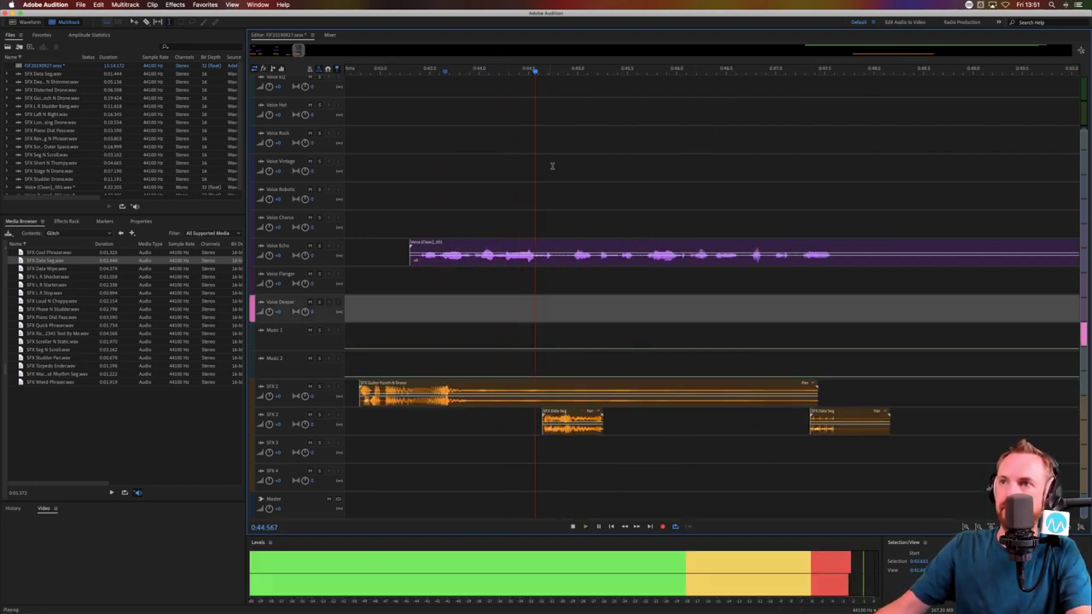
pyautogui.press('space')
pyautogui.moveTo(566, 392); pyautogui.dragTo(848, 393)
pyautogui.press('Delete')
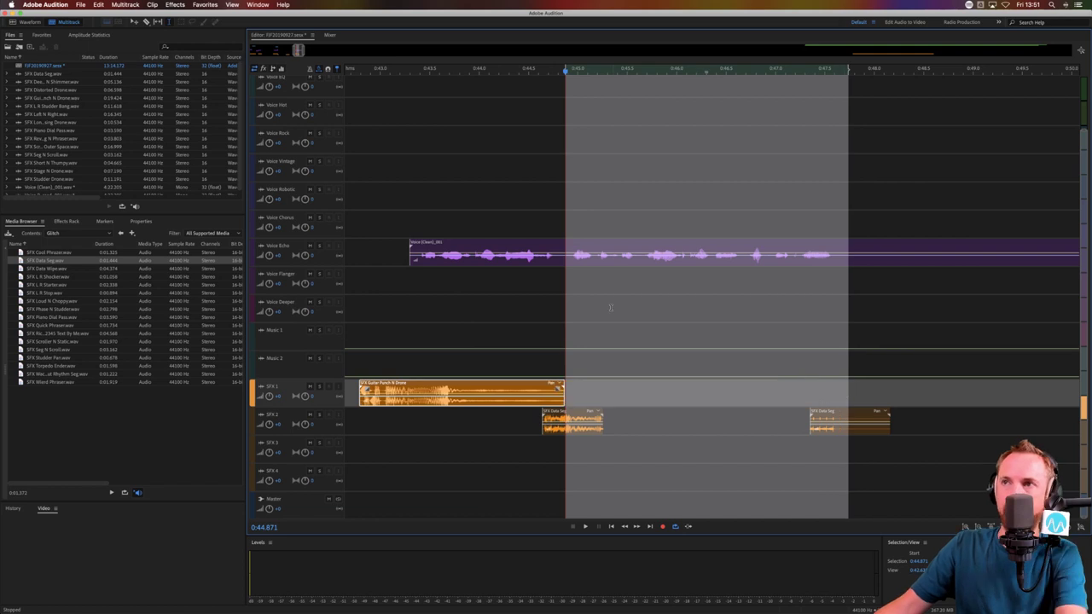
# Split the Voice Echo clip at about 44.9 and 46.7 seconds and play across the second cut
pyautogui.click(592, 282)
pyautogui.click(567, 255)
pyautogui.press('super+k')
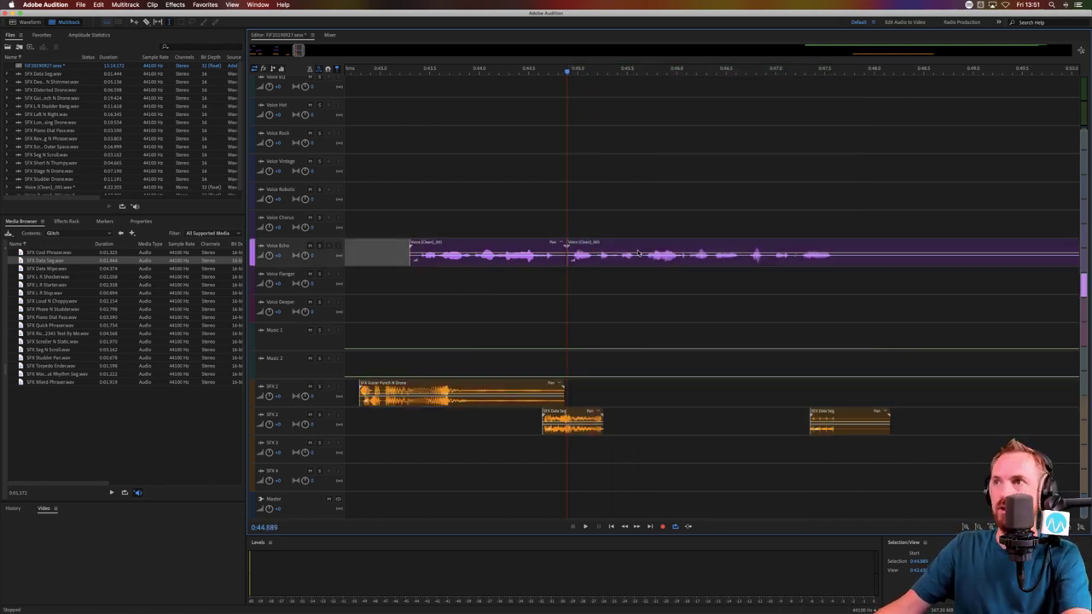
pyautogui.click(747, 258)
pyautogui.press('super+k')
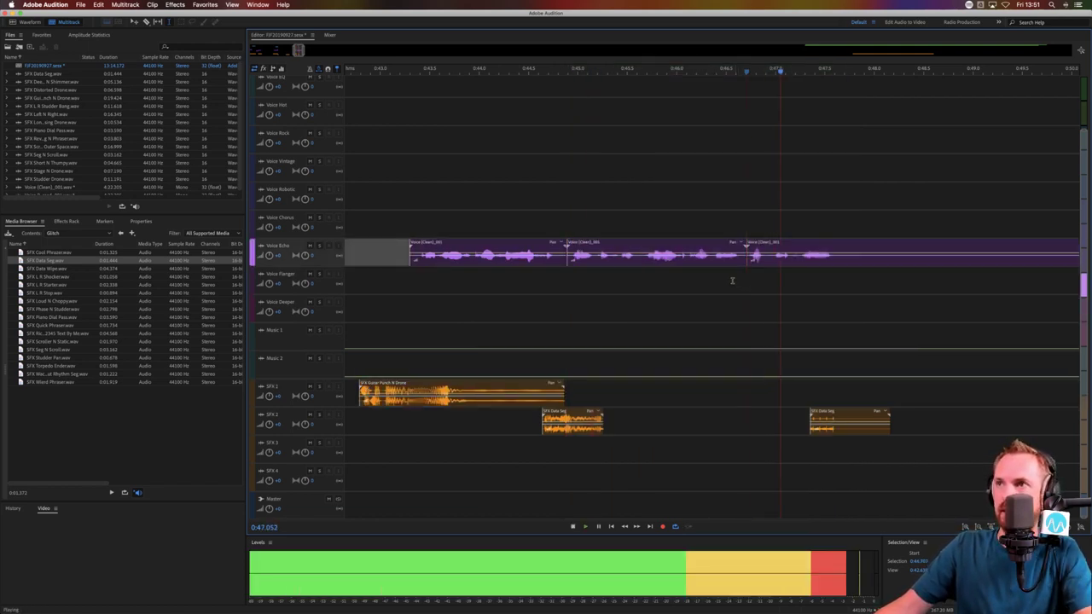
pyautogui.press('space')
# Move the middle phrase piece to Voice Hot and the last piece to Voice Vintage, keeping their timing, and play the section
pyautogui.moveTo(657, 262); pyautogui.dragTo(657, 120)
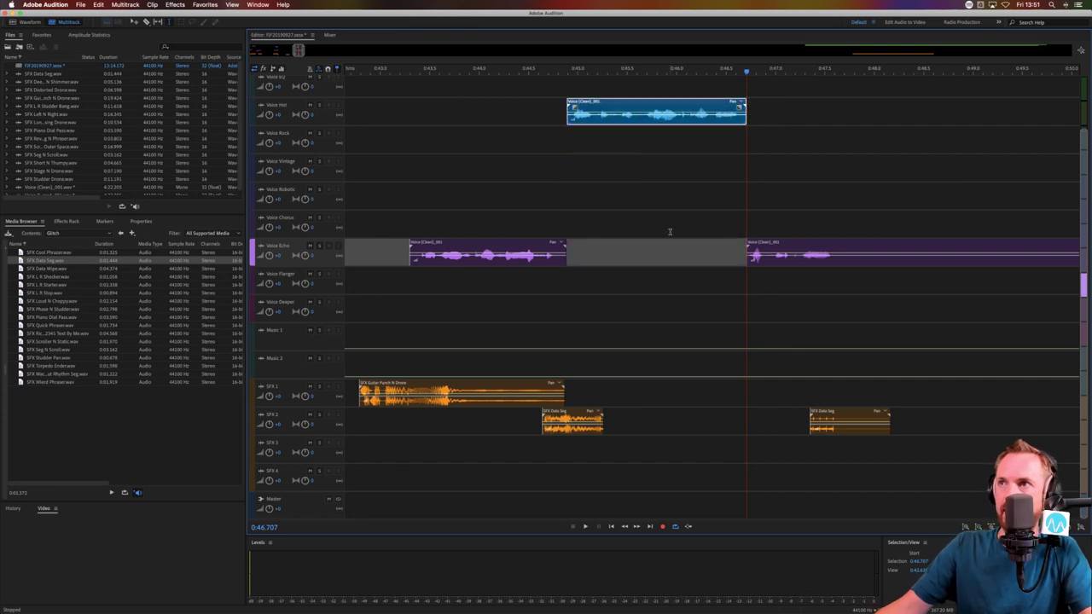
pyautogui.moveTo(782, 256); pyautogui.dragTo(784, 344)
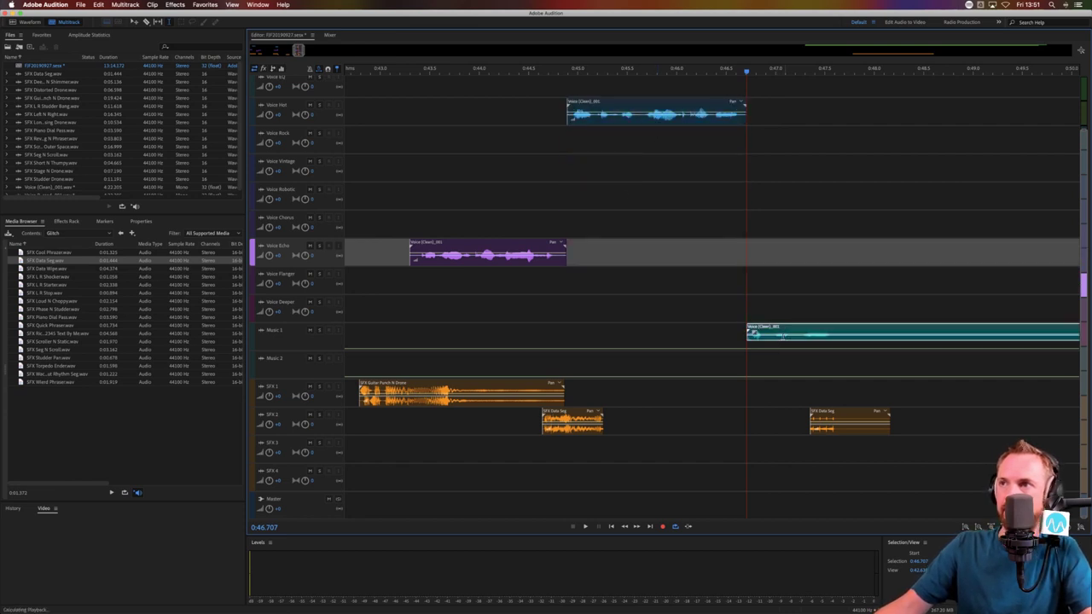
pyautogui.click(773, 334)
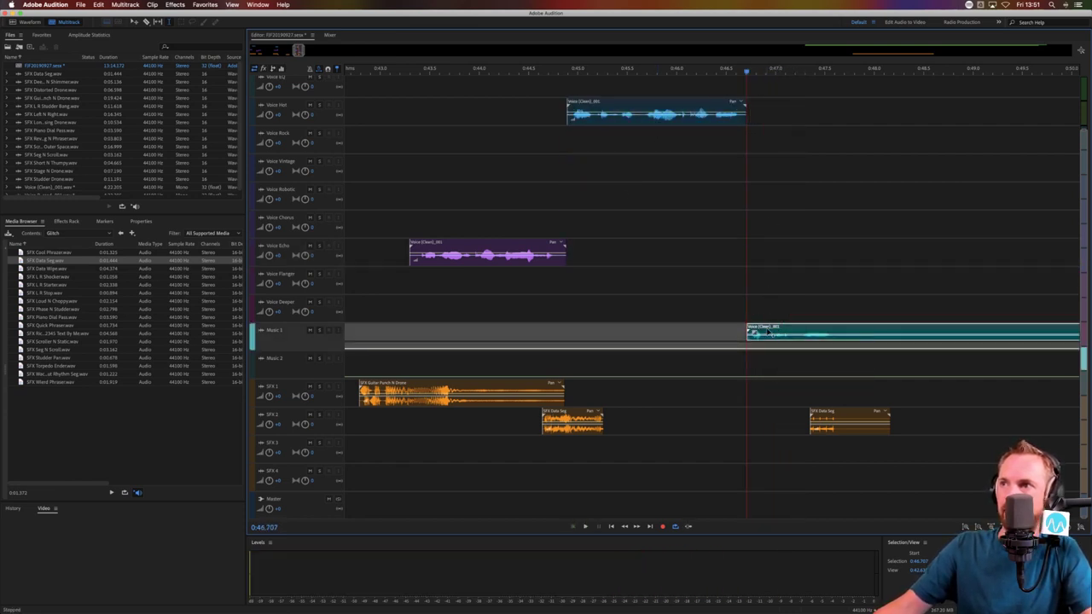
pyautogui.moveTo(771, 334); pyautogui.dragTo(763, 158)
pyautogui.press('space')
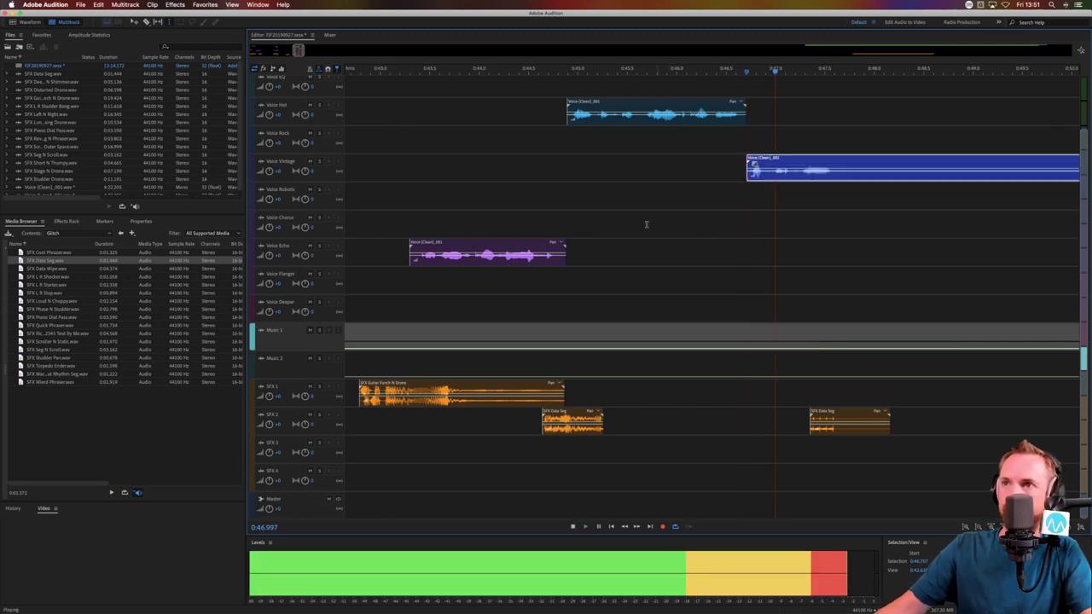
pyautogui.click(358, 275)
pyautogui.press('space')
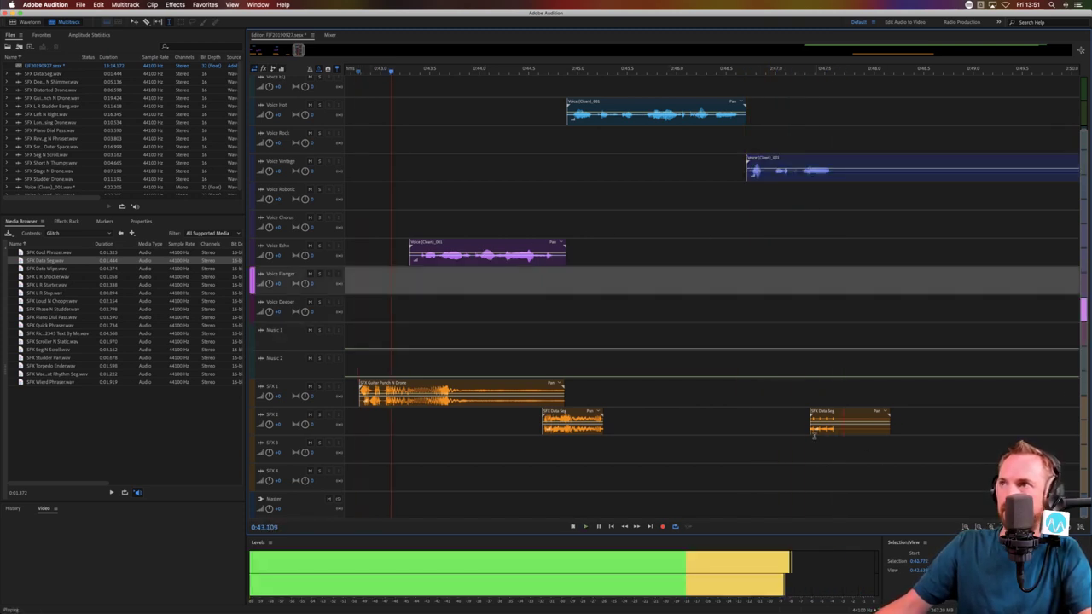
# Move the second SFX Data Seg piece on SFX 2 to about 46.6 seconds while the section plays
pyautogui.moveTo(815, 427); pyautogui.dragTo(742, 429)
pyautogui.rightClick(774, 428)
pyautogui.press('Escape')
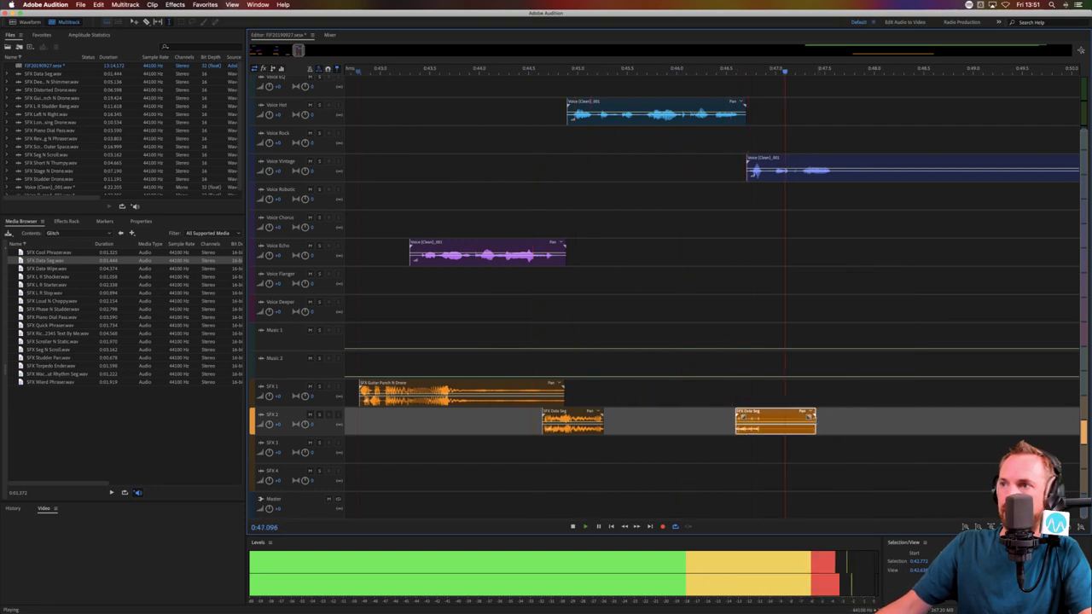
pyautogui.press('space')
# Isolate the first phrase on the Voice (Clean) track by deleting the audio from about 8:57 to 9:04, and play it
pyautogui.press('\\')
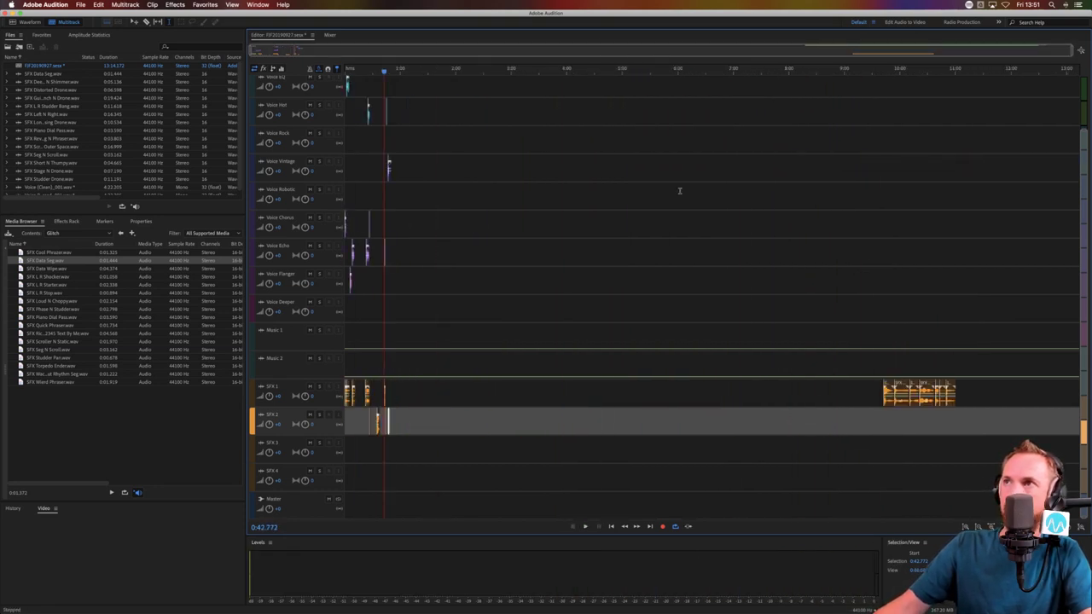
pyautogui.scroll(3, 680, 191)
pyautogui.scroll(4, 850, 72)
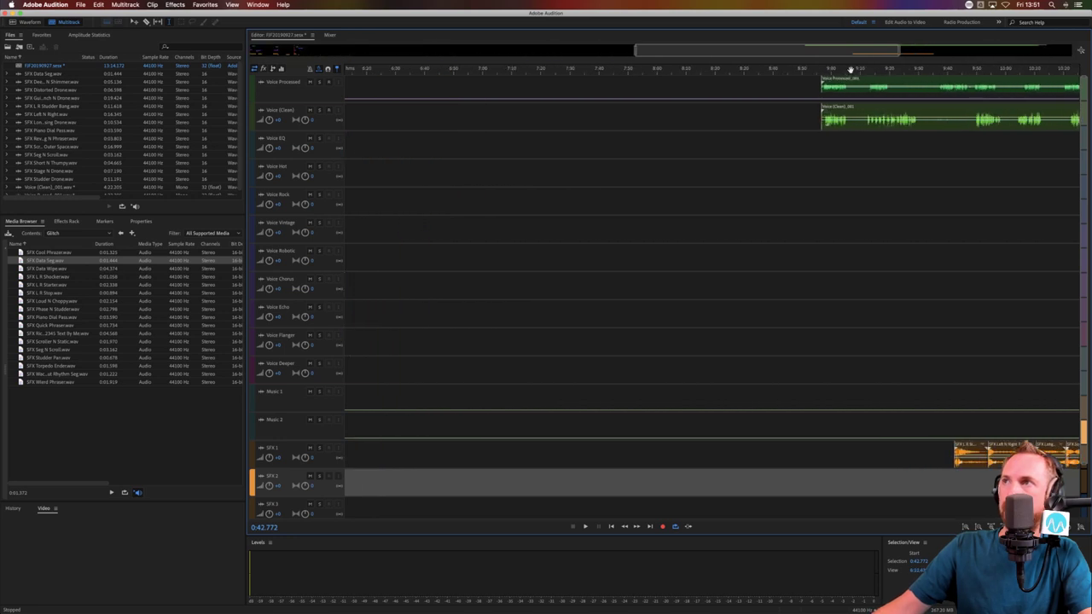
pyautogui.moveTo(850, 117)
pyautogui.mouseDown()
pyautogui.moveTo(812, 116)
pyautogui.moveTo(841, 120)
pyautogui.mouseUp()
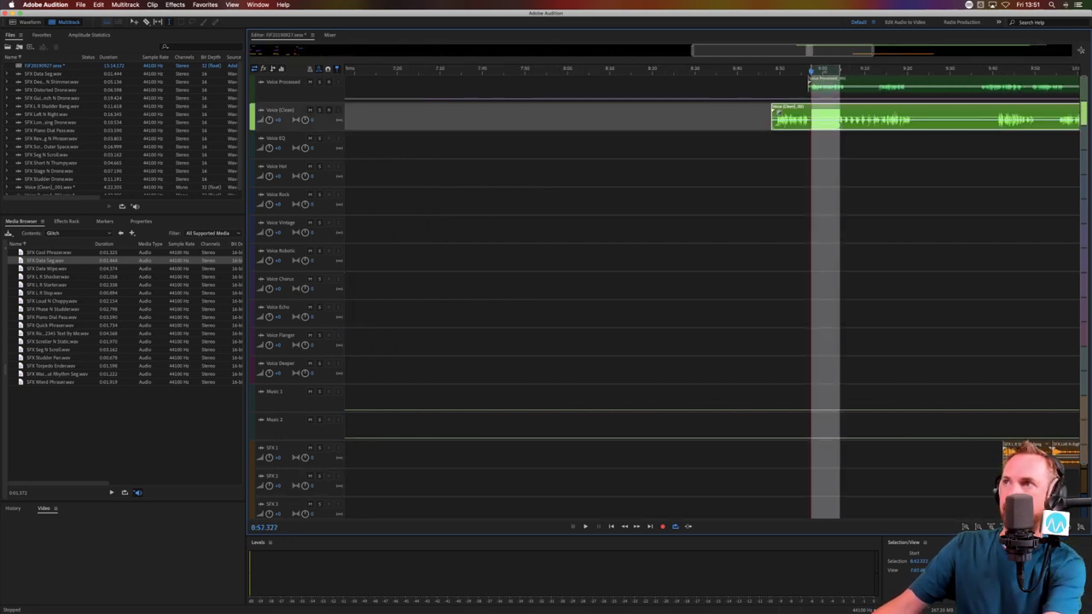
pyautogui.press('Delete')
pyautogui.click(783, 142)
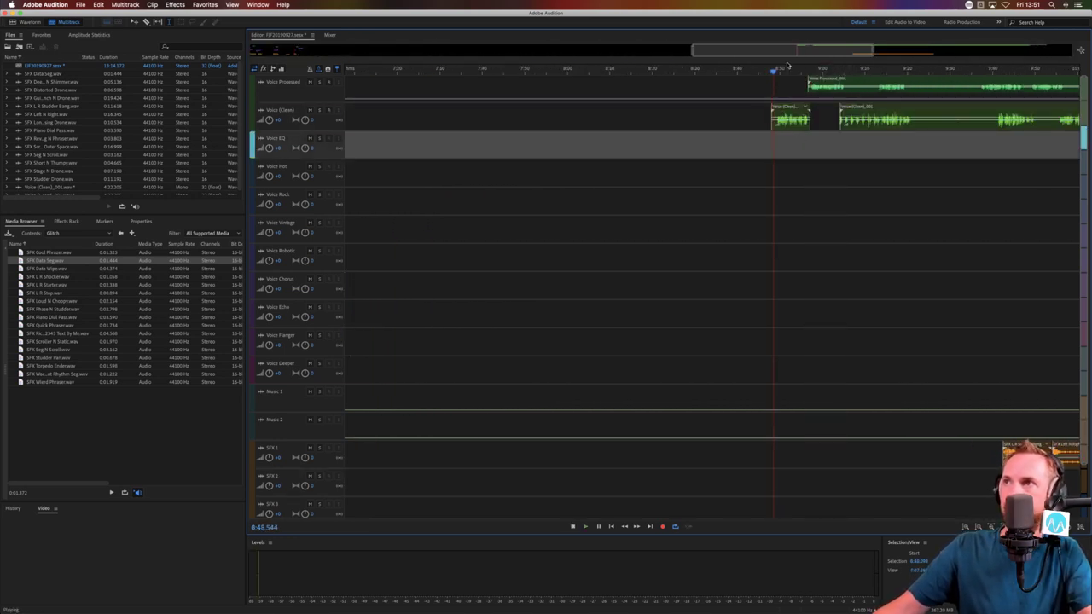
# Move the isolated phrase to Voice Rock at about 1:23 and the spare SFX Left N Right clip to about 1:04 on SFX 1
pyautogui.scroll(-5, 783, 68)
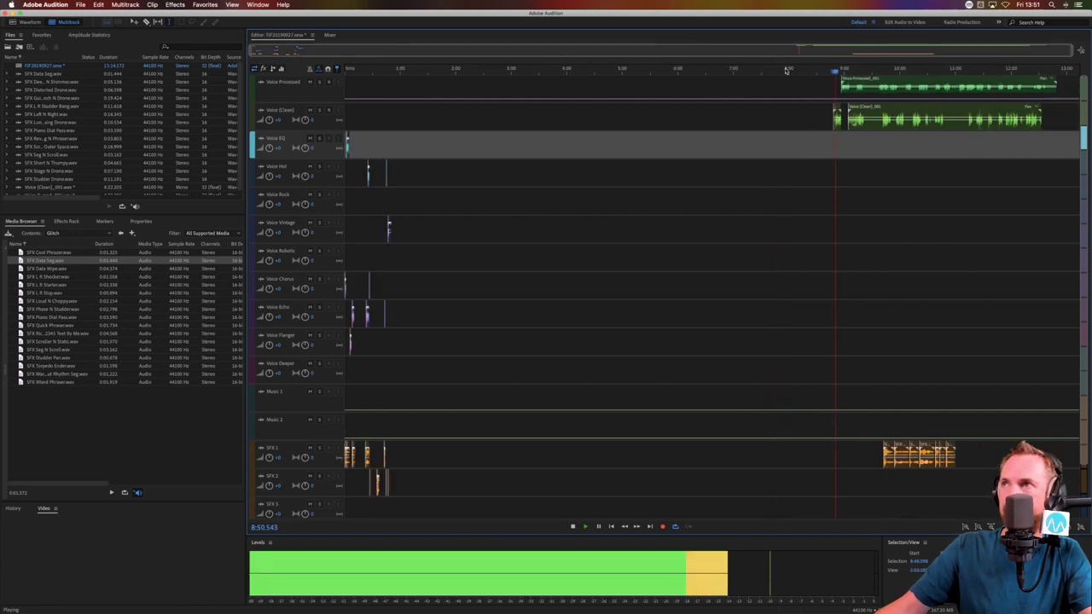
pyautogui.moveTo(839, 120); pyautogui.dragTo(425, 200)
pyautogui.press('space')
pyautogui.click(872, 441)
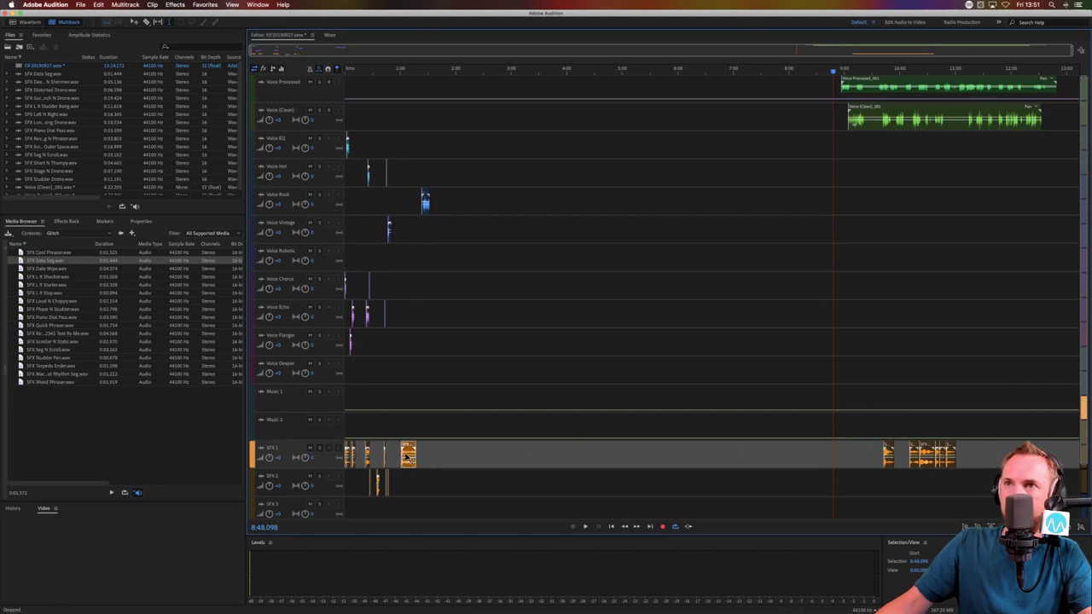
pyautogui.click(391, 70)
pyautogui.scroll(5, 391, 70)
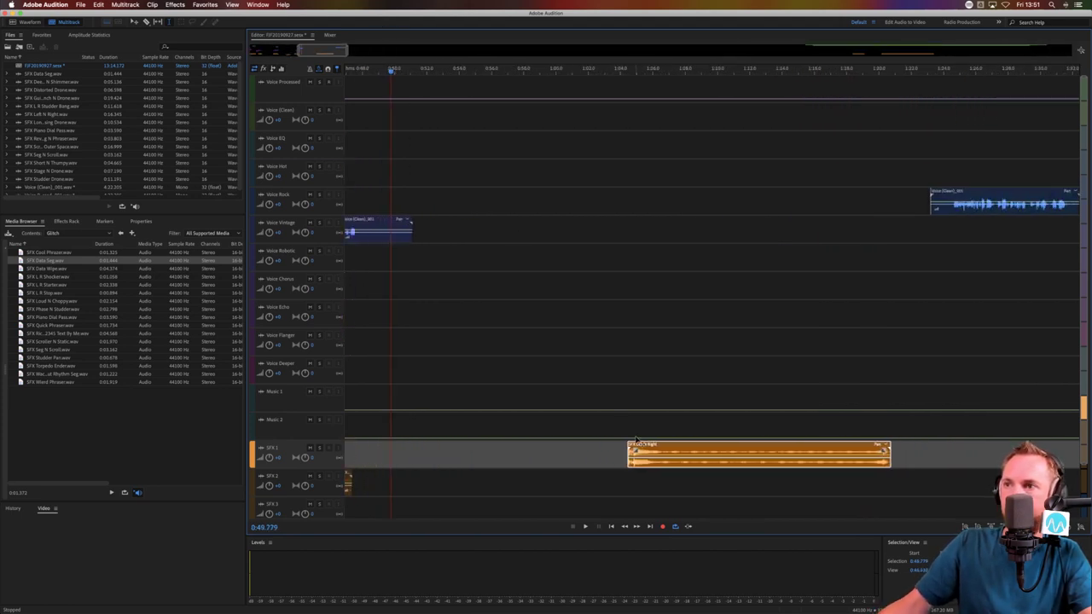
# Align SFX Left N Right and the voice phrase at about 56.6 seconds, with the phrase on Voice Vintage, and play them together
pyautogui.moveTo(646, 441); pyautogui.dragTo(520, 442)
pyautogui.moveTo(948, 205); pyautogui.dragTo(520, 230)
pyautogui.click(510, 292)
pyautogui.press('space')
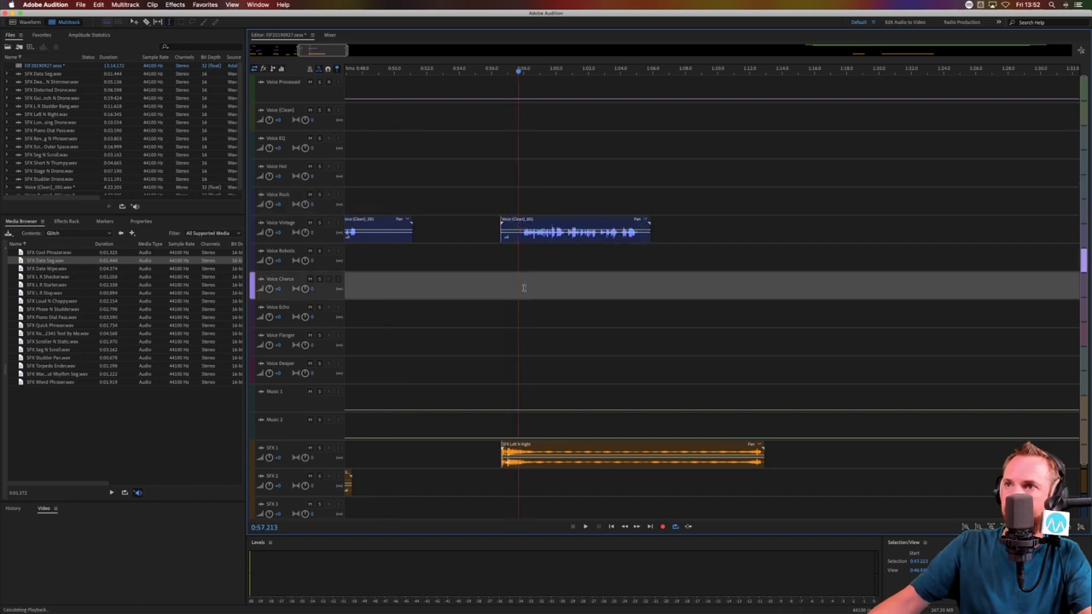
pyautogui.press('space')
pyautogui.scroll(3, 540, 71)
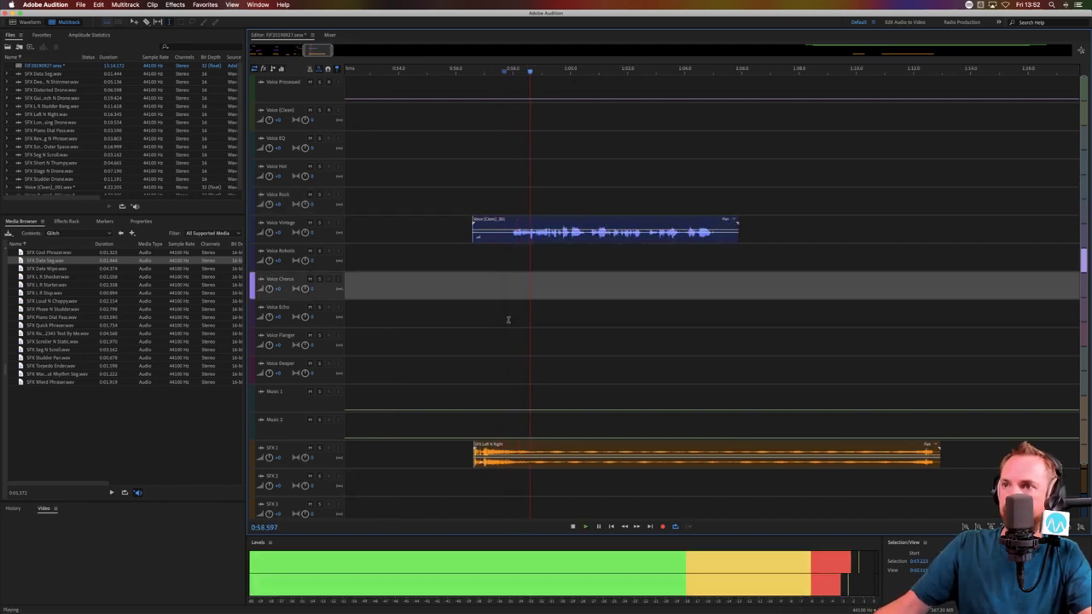
pyautogui.moveTo(516, 452); pyautogui.dragTo(637, 453)
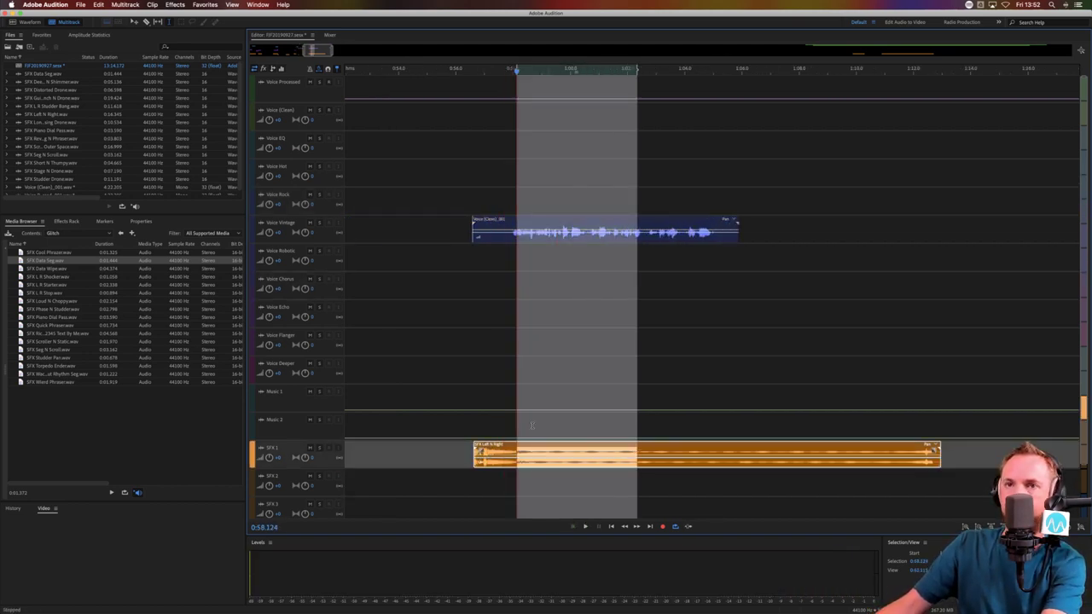
pyautogui.click(450, 343)
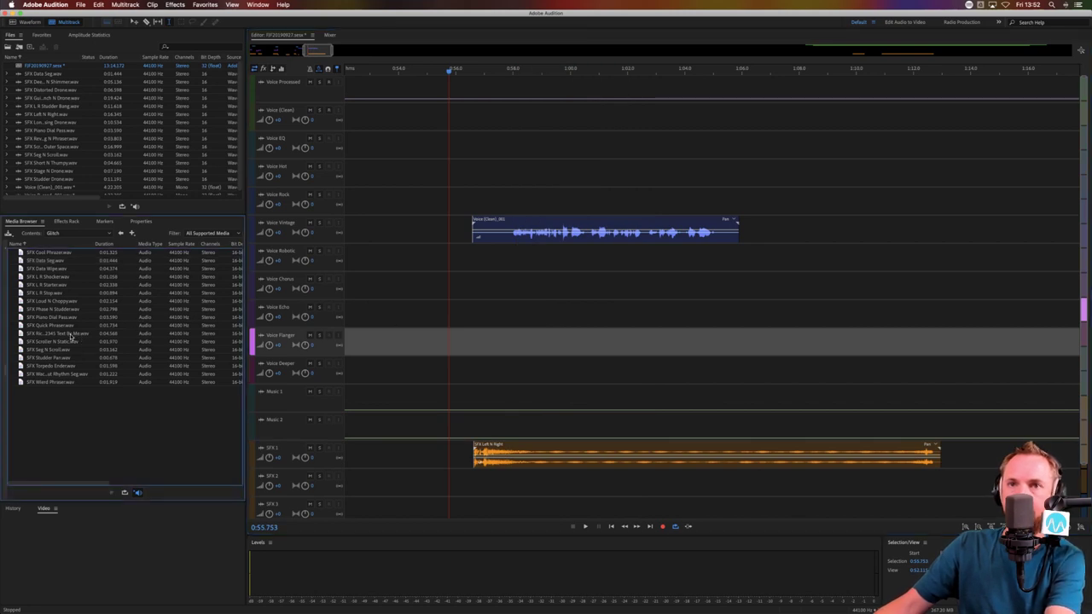
# Add the SFX Text By Me glitch effect to SFX 2 at about 56.5 seconds and trim its end to about 57.6 seconds
pyautogui.moveTo(75, 336); pyautogui.dragTo(675, 483)
pyautogui.click(455, 451)
pyautogui.press('Delete')
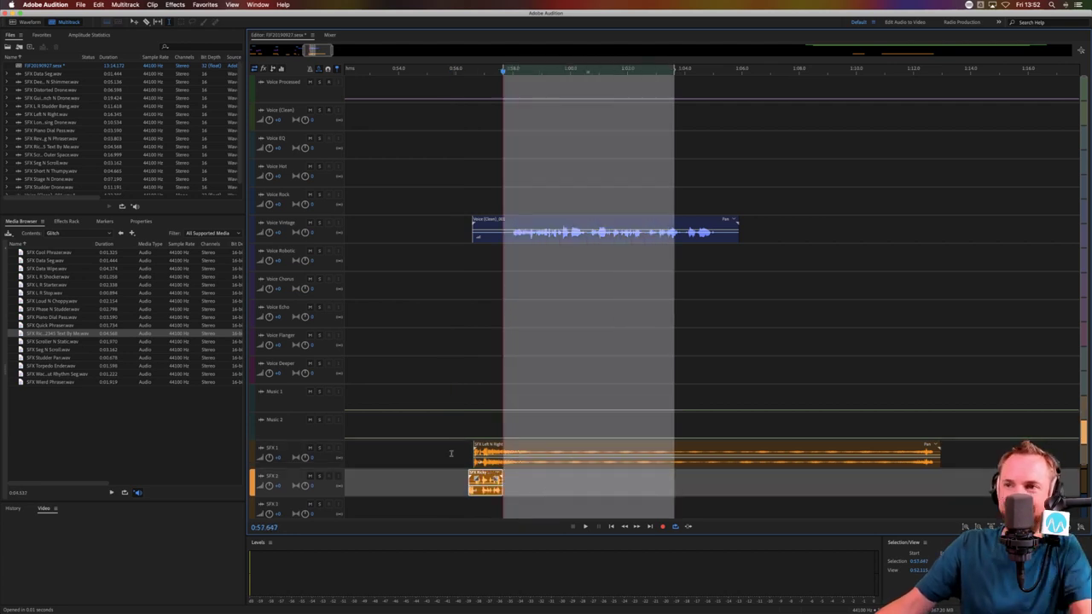
# Play the section, delete the silent lead-in of the Voice Vintage phrase and start the phrase at about 57.3 seconds
pyautogui.click(452, 453)
pyautogui.press('space')
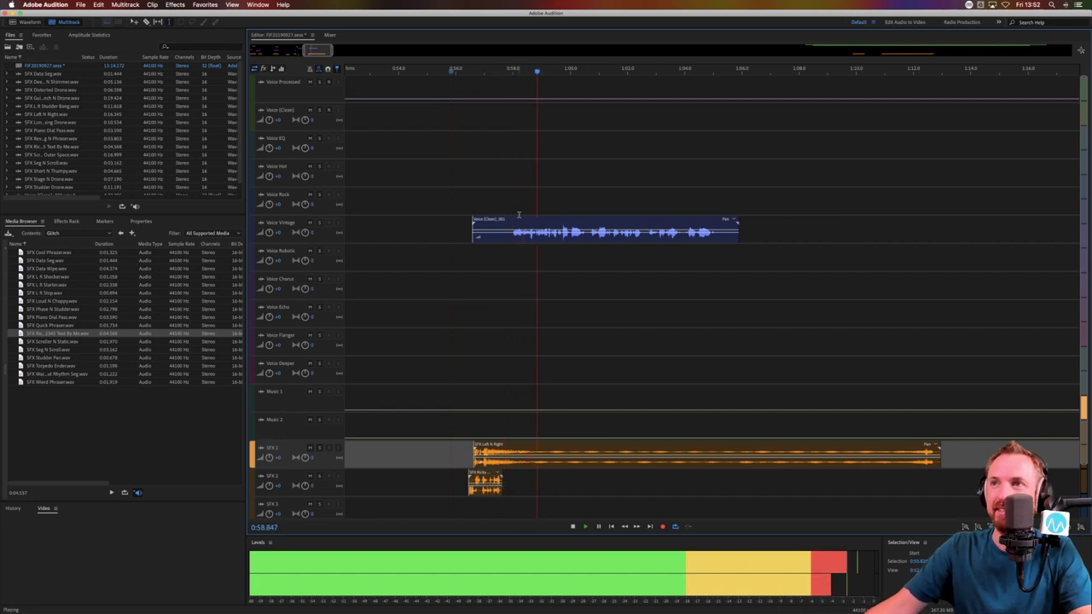
pyautogui.press('space')
pyautogui.moveTo(512, 237); pyautogui.dragTo(429, 239)
pyautogui.press('Delete')
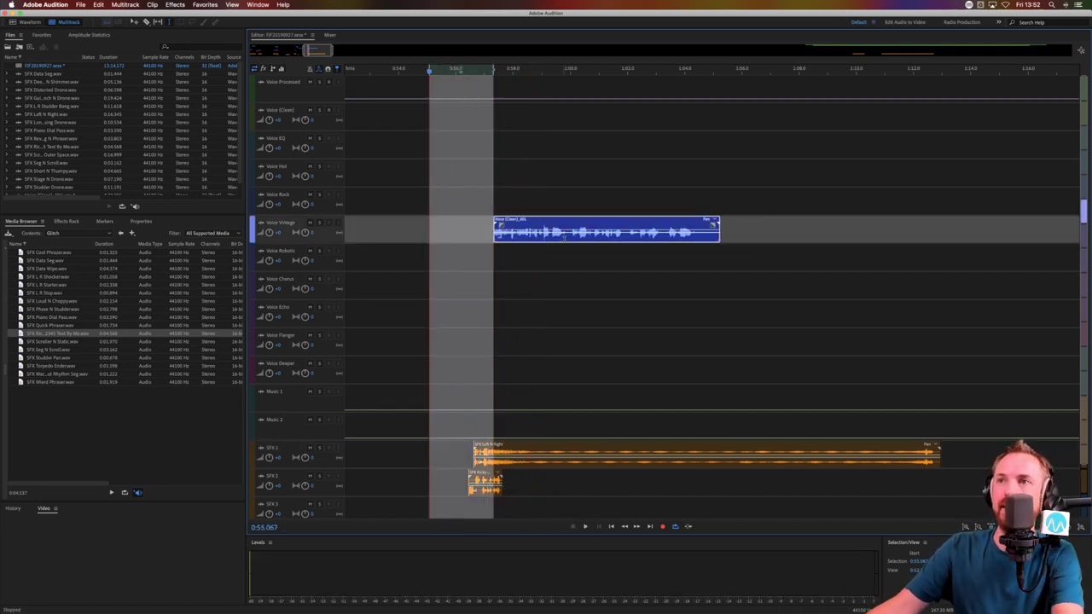
# Split the Voice Vintage phrase at about 1:00, move its second part to Voice Chorus and play the transition
pyautogui.click(570, 237)
pyautogui.press('super+k')
pyautogui.click(594, 261)
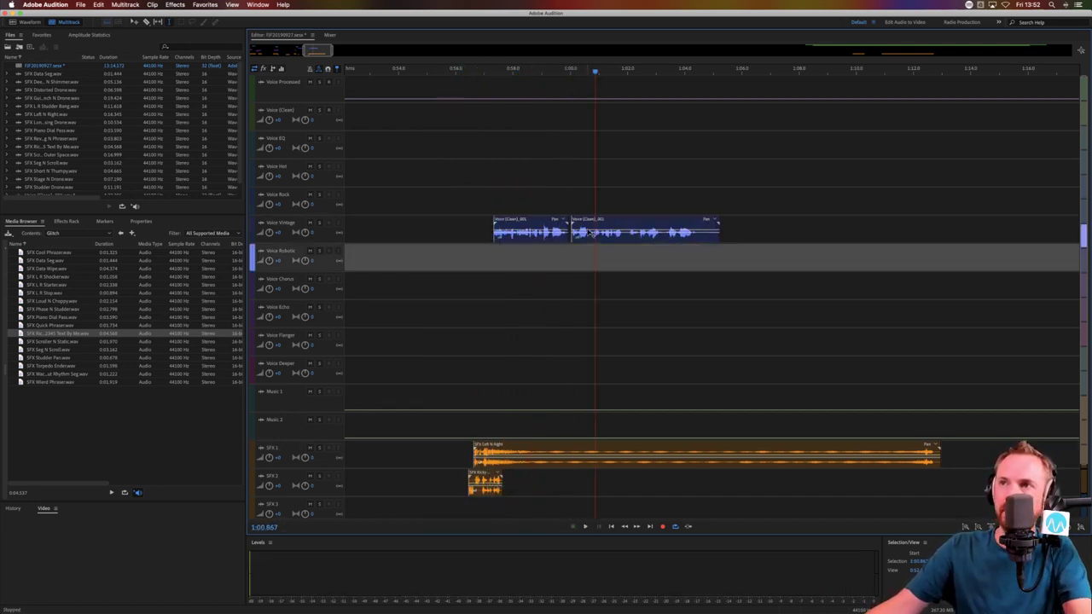
pyautogui.moveTo(595, 220); pyautogui.dragTo(578, 281)
pyautogui.click(555, 268)
pyautogui.press('space')
pyautogui.press('space')
pyautogui.press('space')
pyautogui.press('space')
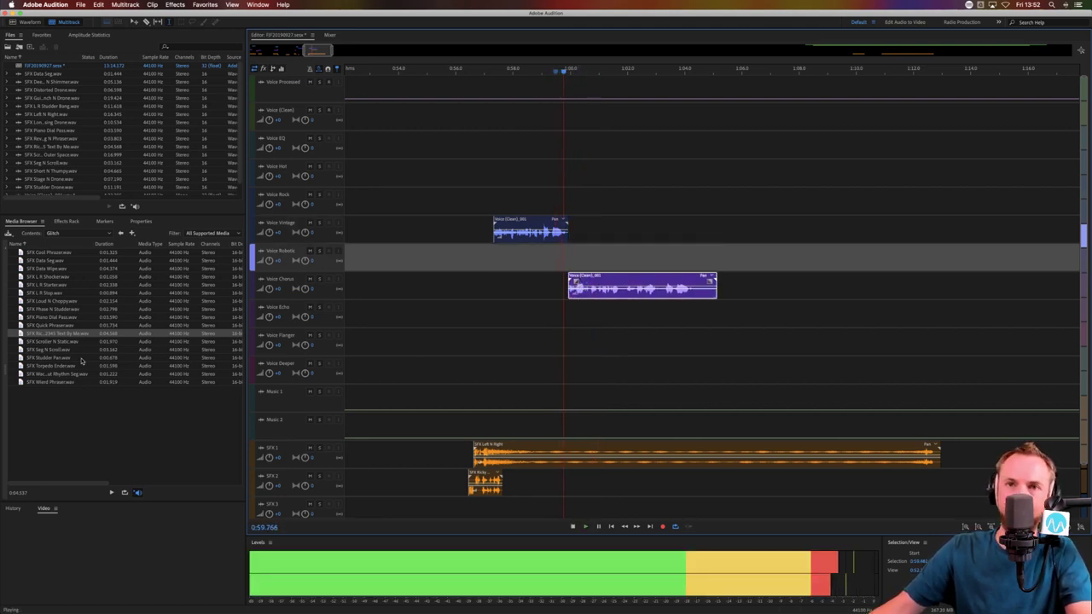
# Place the SFX Scroller N Static effect from the Glitch folder on SFX 2 at about 1:01.2 and audition it
pyautogui.moveTo(52, 345); pyautogui.dragTo(710, 493)
pyautogui.press('space')
pyautogui.press('space')
pyautogui.press('space')
pyautogui.click(635, 494)
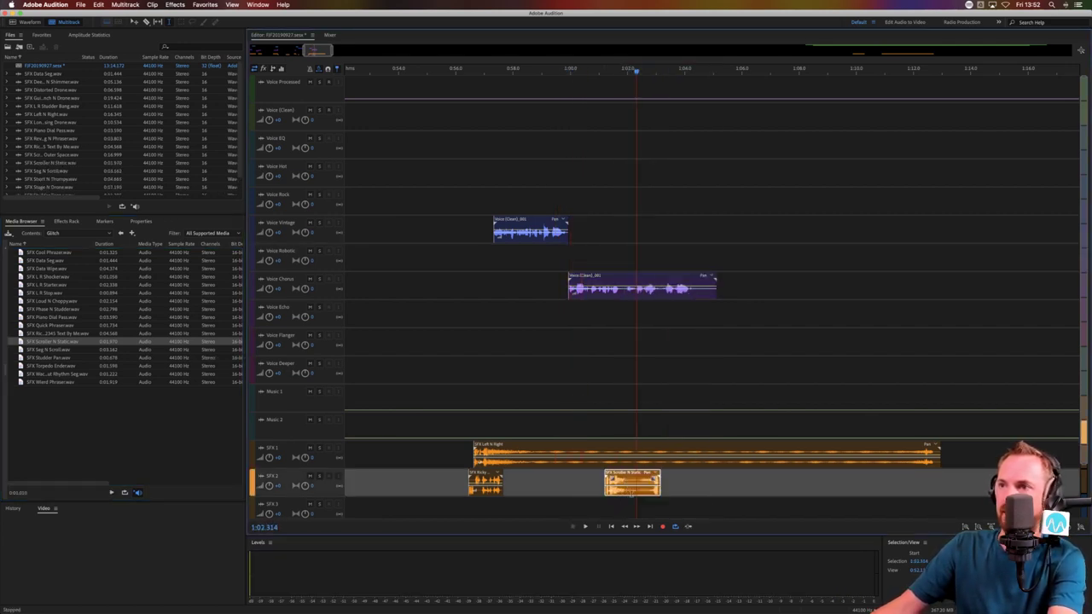
# Cut SFX Scroller N Static into two short pieces at about 1:01.2 and 1:02.9 and play the section
pyautogui.moveTo(625, 495); pyautogui.dragTo(663, 489)
pyautogui.press('Delete')
pyautogui.click(675, 507)
pyautogui.press('space')
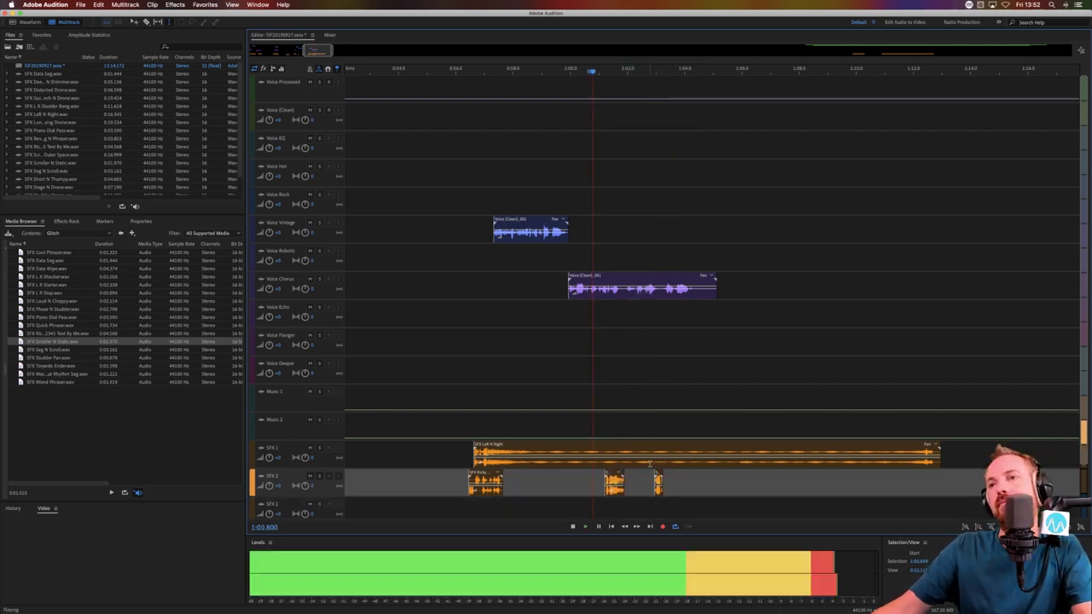
# Play the section and delete the short pause inside the Voice Chorus phrase at about 1:01.8
pyautogui.press('space')
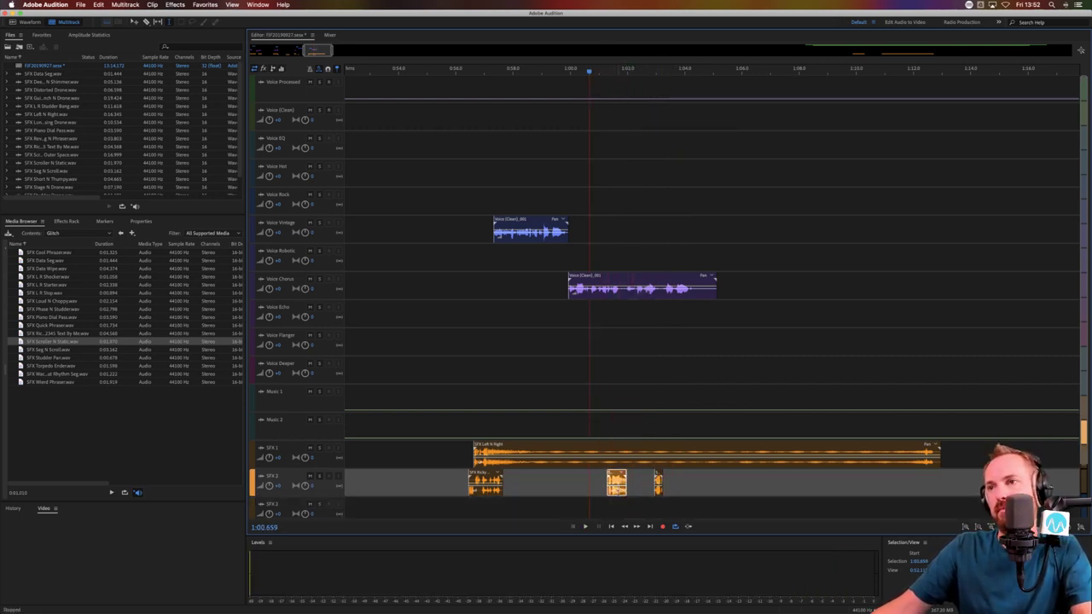
pyautogui.press('space')
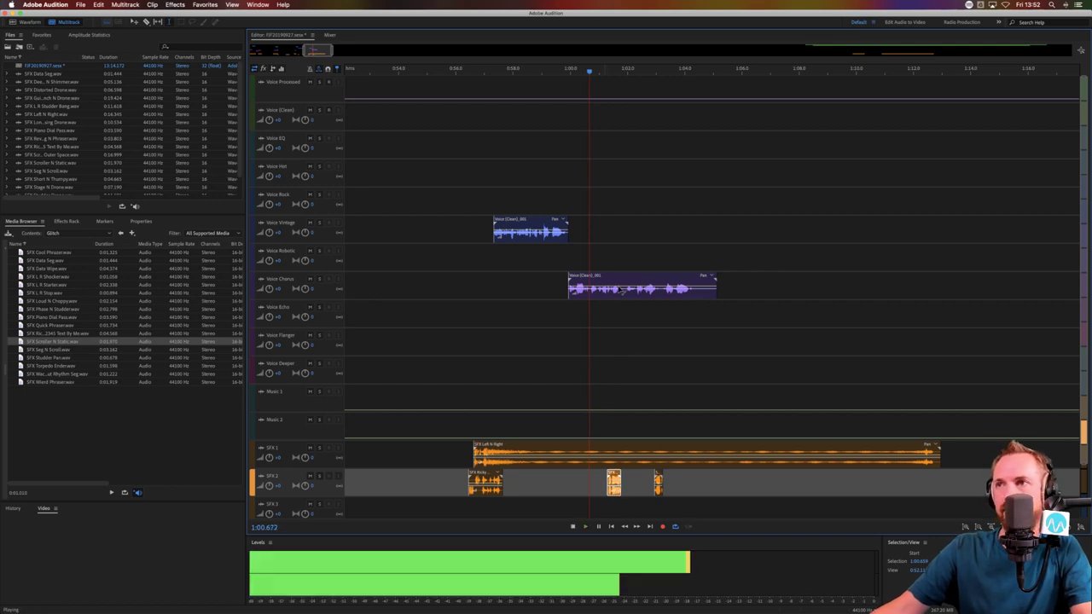
pyautogui.press('space')
pyautogui.moveTo(621, 297); pyautogui.dragTo(625, 298)
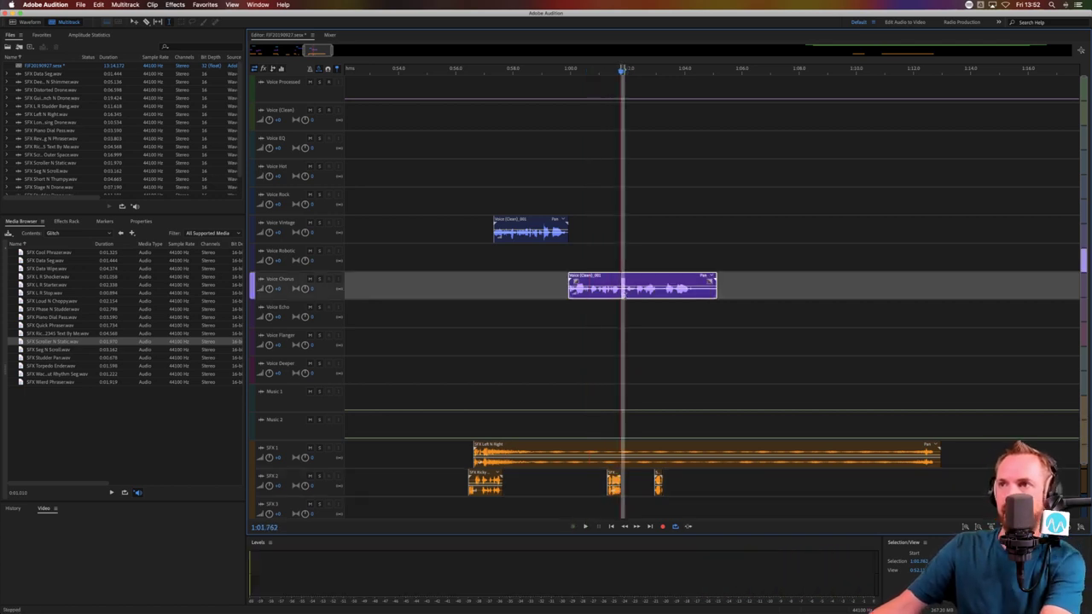
pyautogui.press('Delete')
pyautogui.click(623, 299)
# Trim the first SFX Scroller N Static piece's end at about 1:01.7 and move it to start at about 1:01.5
pyautogui.scroll(5, 620, 67)
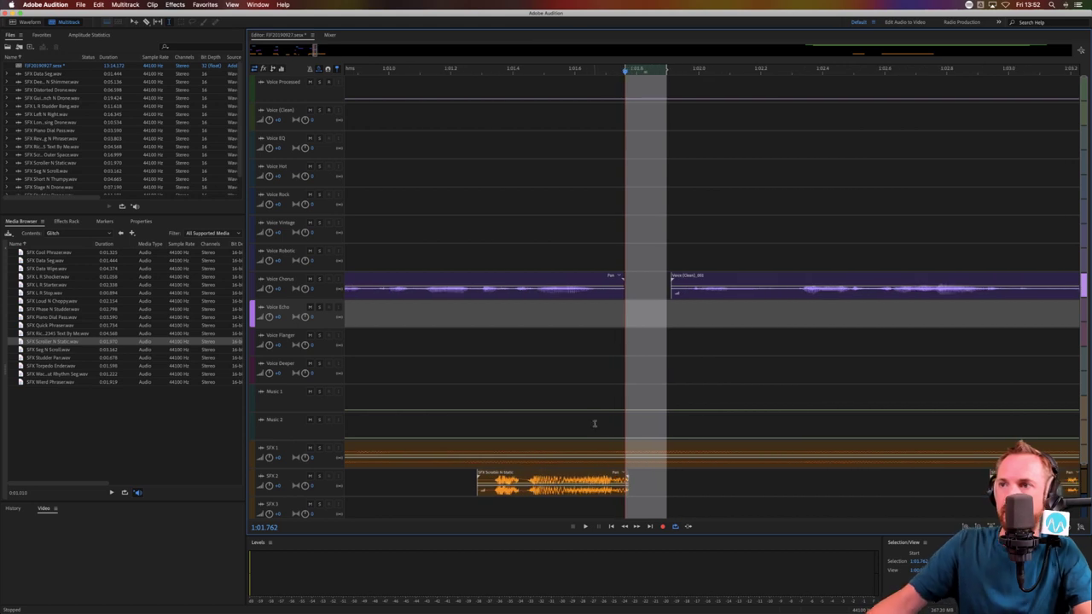
pyautogui.moveTo(617, 491); pyautogui.dragTo(658, 488)
pyautogui.press('Delete')
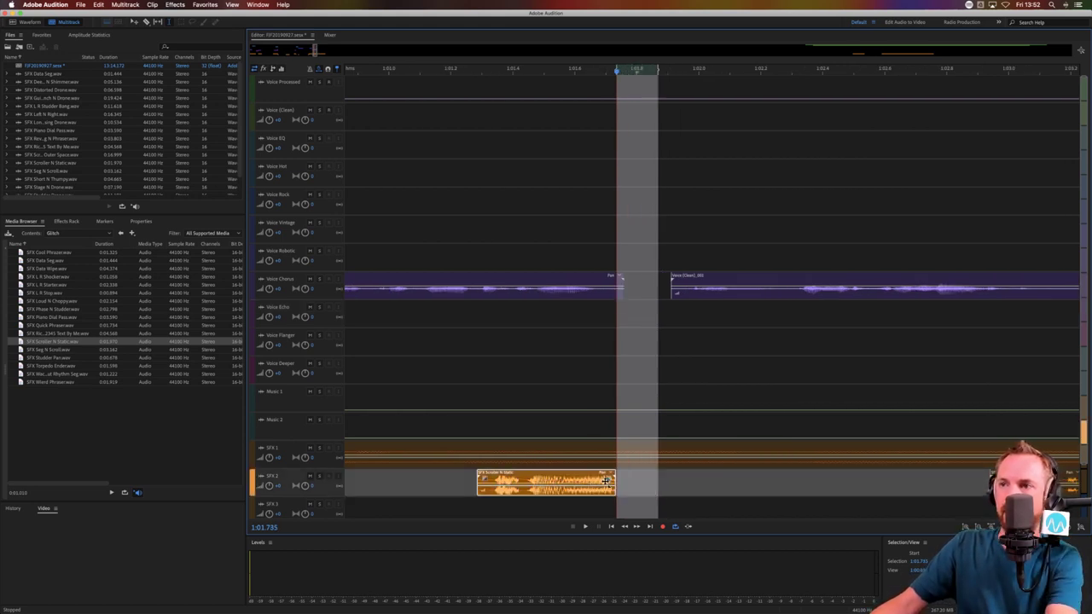
pyautogui.moveTo(573, 494); pyautogui.dragTo(653, 493)
pyautogui.click(652, 341)
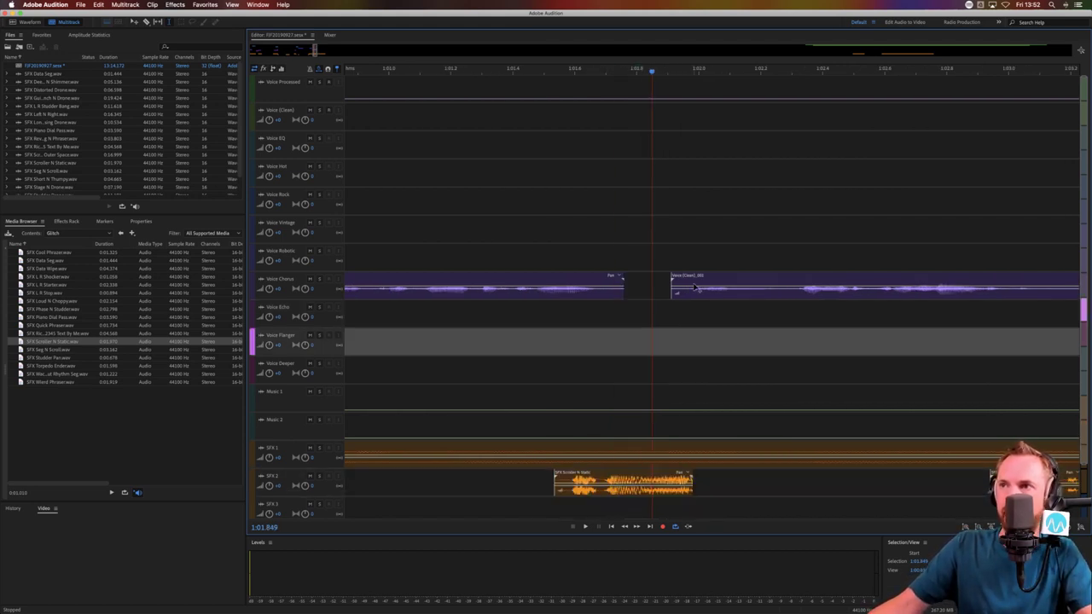
# Move the second Voice Chorus part to Voice Echo at about 1:01.9 and play the transition
pyautogui.moveTo(697, 288); pyautogui.dragTo(687, 316)
pyautogui.click(504, 346)
pyautogui.press('space')
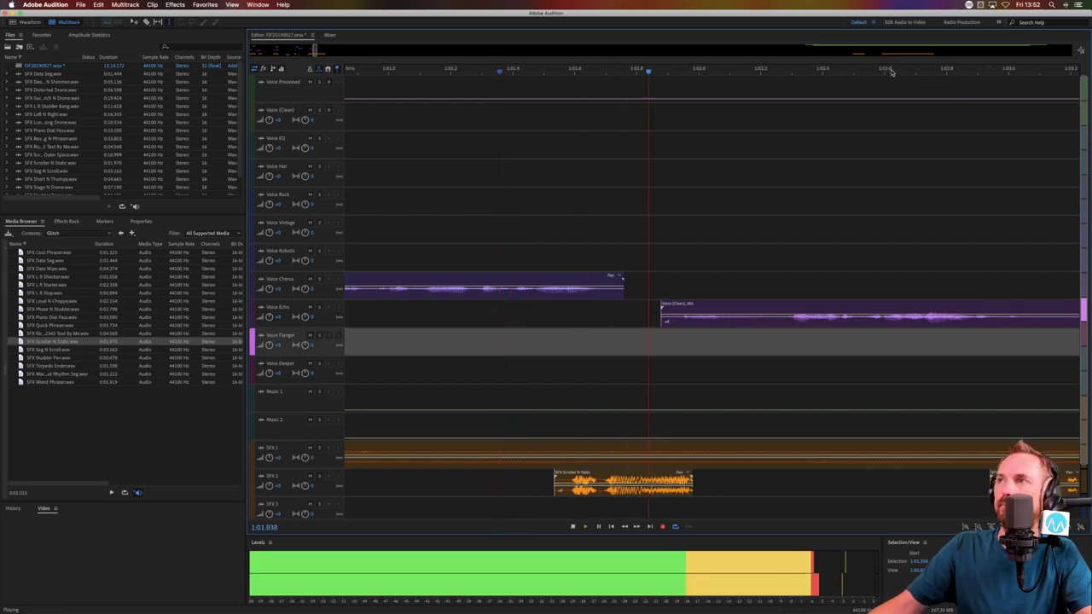
pyautogui.scroll(-8, 892, 73)
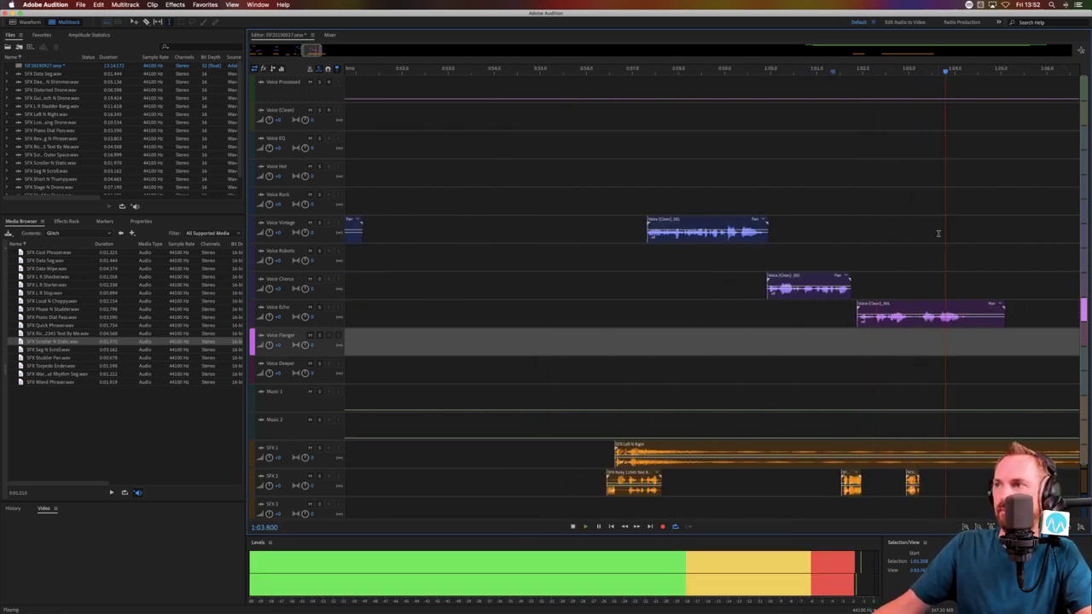
pyautogui.press('space')
# Split the Voice Echo phrase at about 1:03.3 and move its second part to Voice EQ
pyautogui.click(923, 317)
pyautogui.press('super+k')
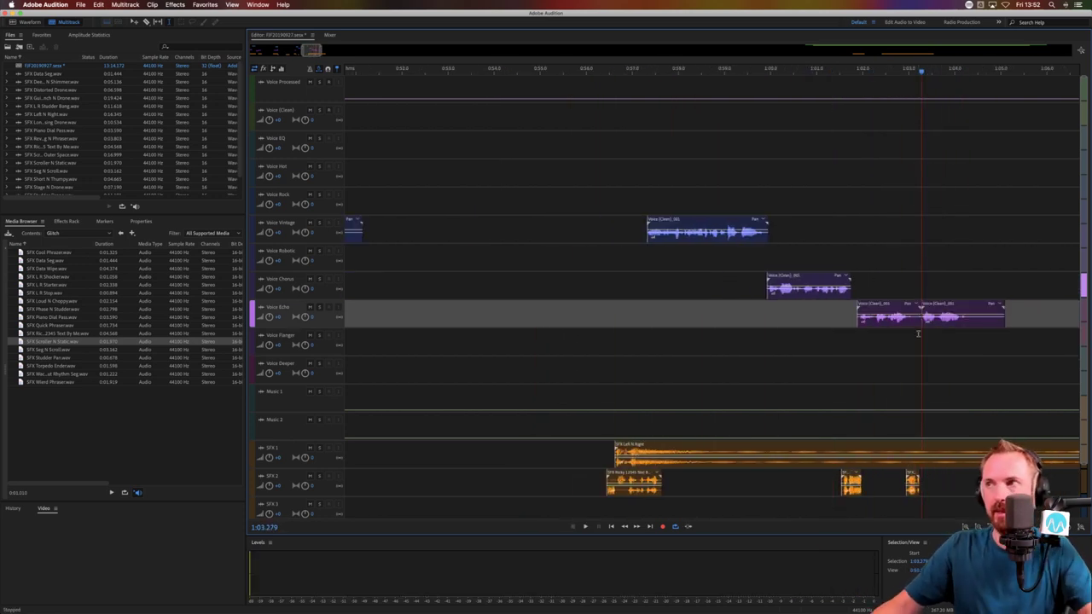
pyautogui.click(945, 324)
pyautogui.hotkey('alt', 'Up')
pyautogui.hotkey('alt', 'Up')
pyautogui.hotkey('alt', 'Up')
pyautogui.hotkey('alt', 'Up')
pyautogui.hotkey('alt', 'Up')
pyautogui.hotkey('alt', 'Up')
pyautogui.hotkey('alt', 'Up')
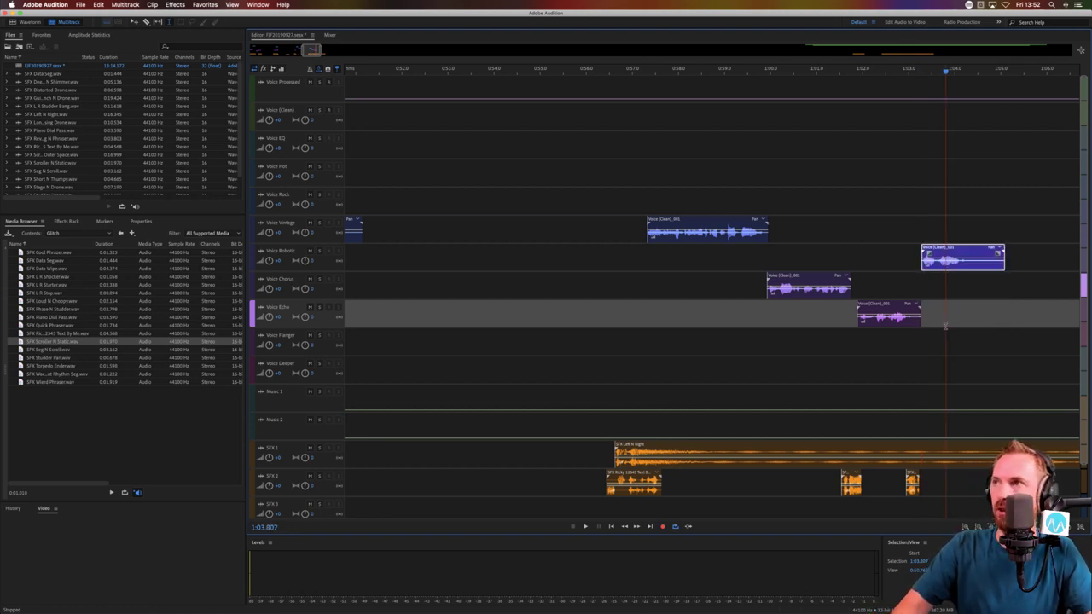
pyautogui.hotkey('alt', 'Down')
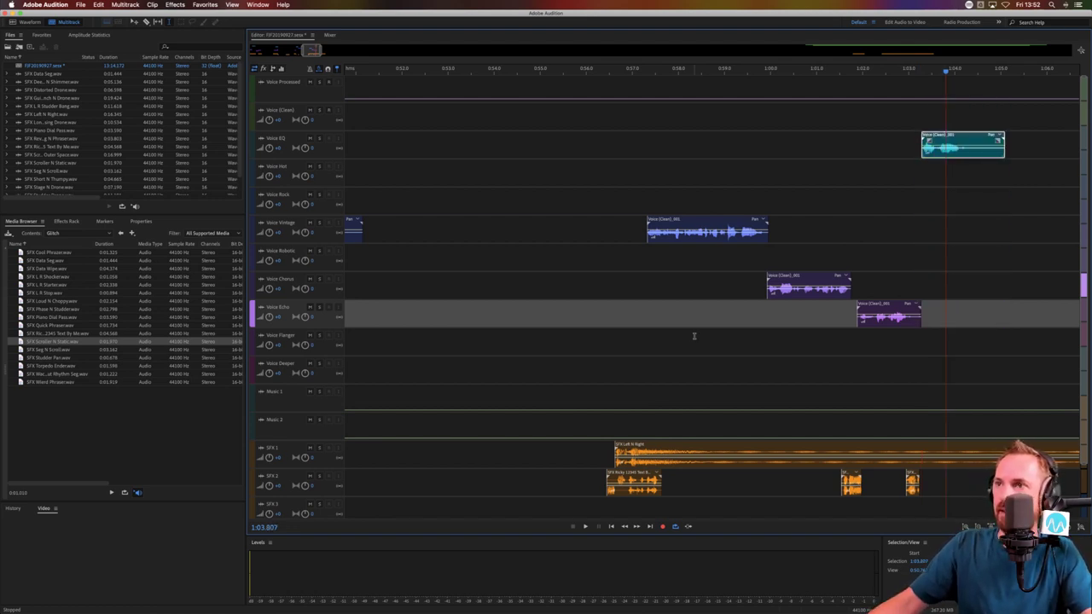
# Play the edited section from about 56.7 seconds to check the phrase transitions
pyautogui.click(618, 343)
pyautogui.press('space')
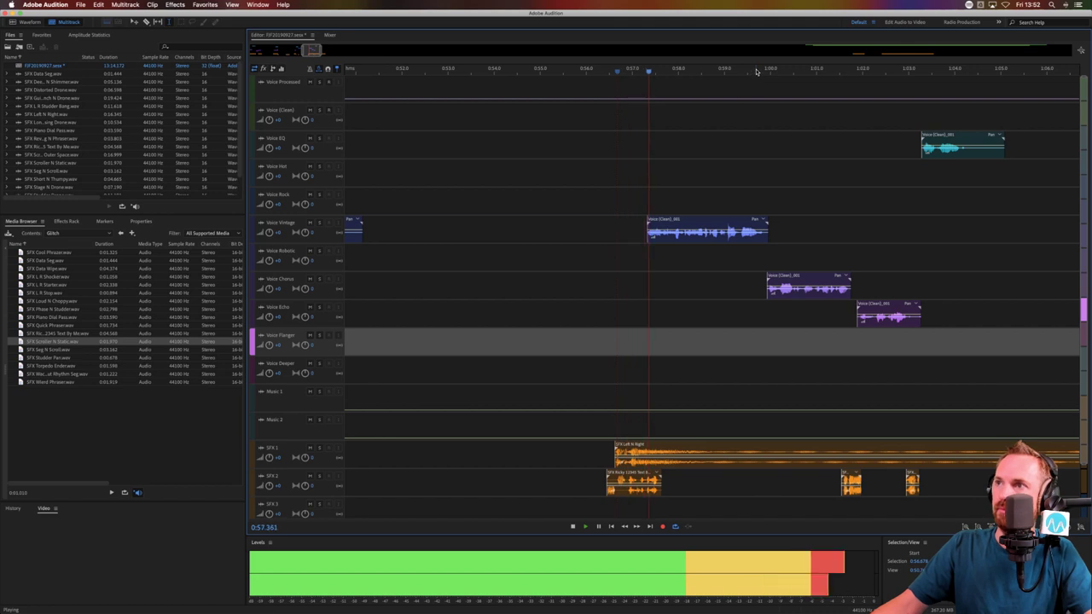
pyautogui.scroll(-5, 756, 72)
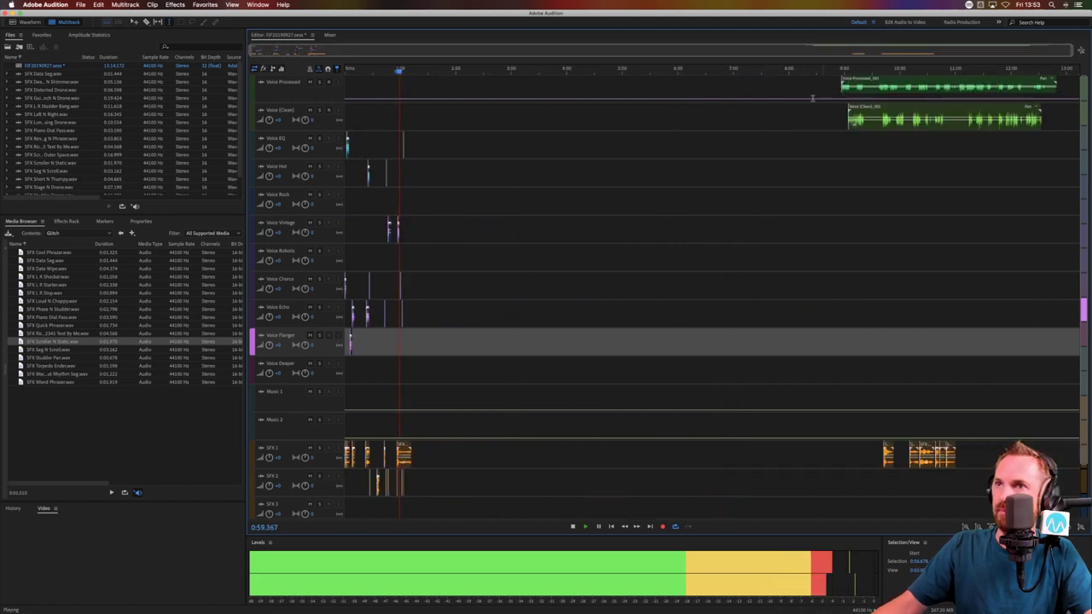
pyautogui.scroll(4, 399, 70)
pyautogui.scroll(2, 400, 70)
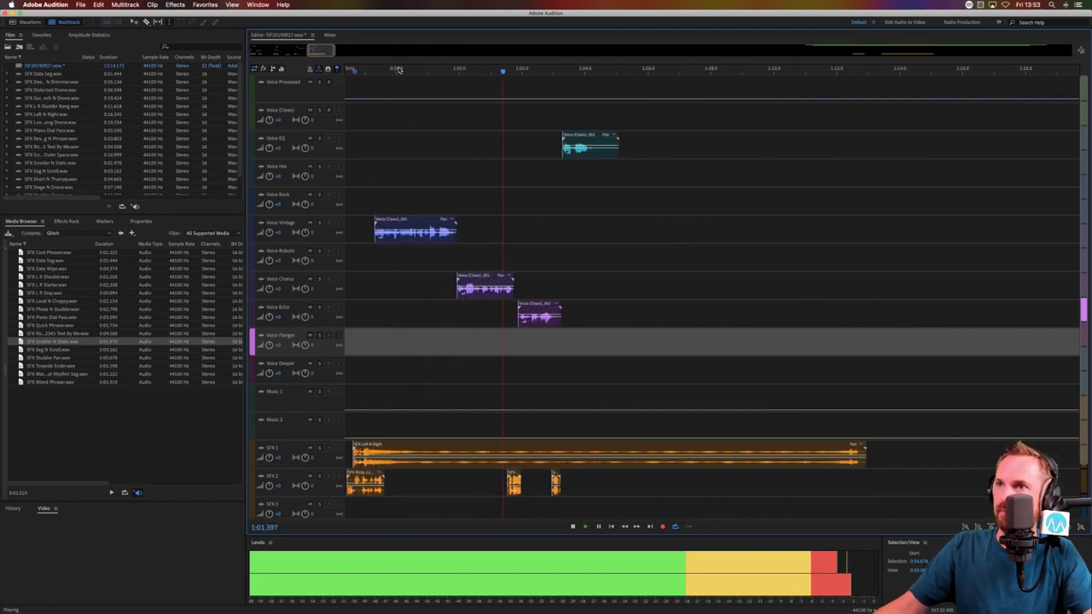
pyautogui.press('space')
# Shift the Voice Chorus, Echo and EQ phrases with both SFX Scroller N Static pieces about 0.3 seconds earlier and play them
pyautogui.moveTo(641, 145); pyautogui.dragTo(488, 381)
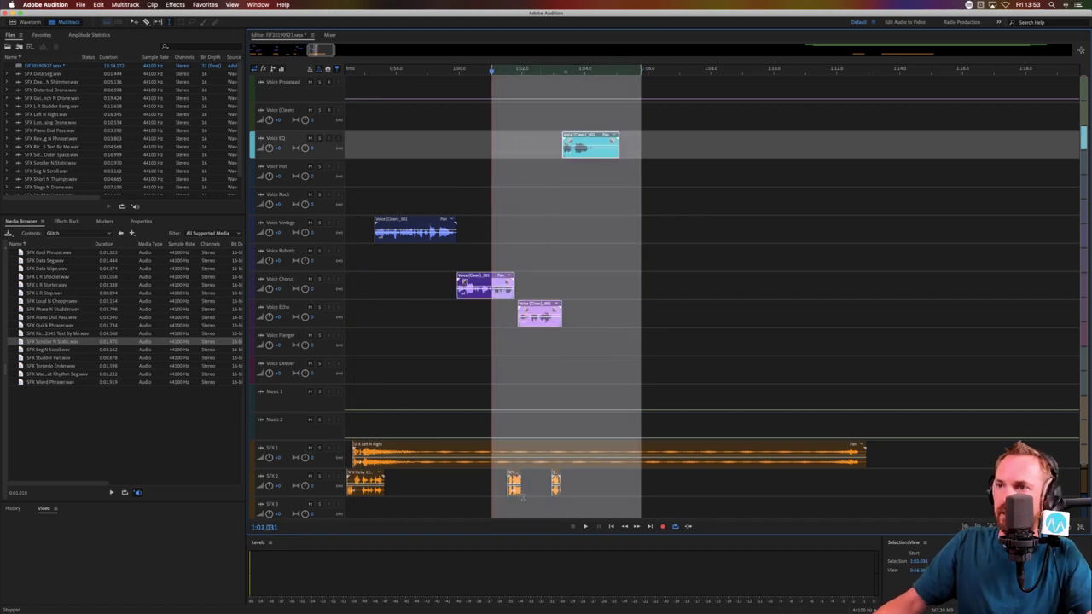
pyautogui.click(548, 492)
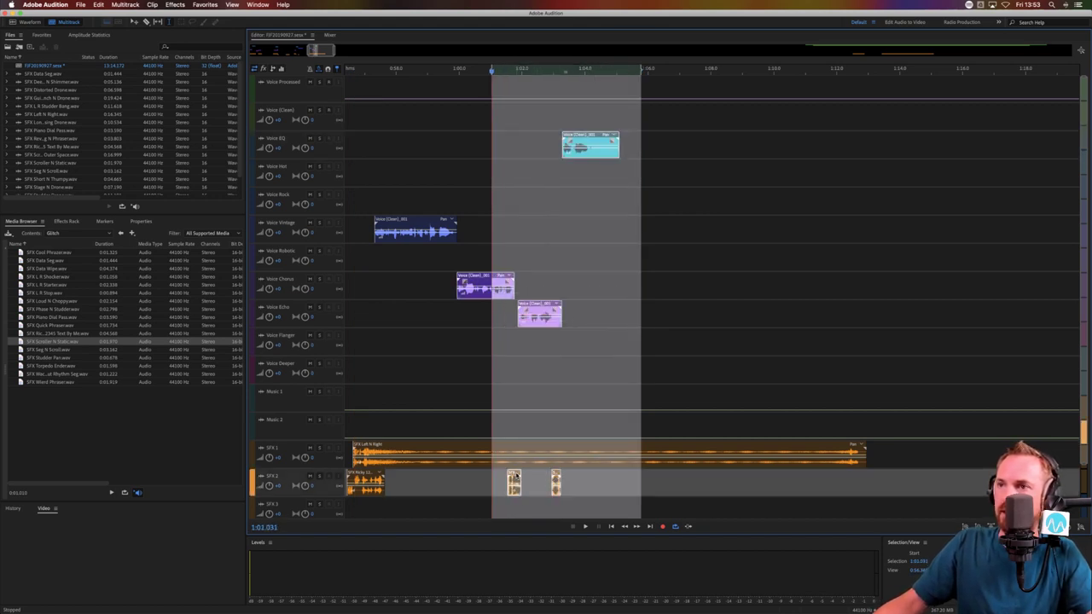
pyautogui.moveTo(514, 474); pyautogui.dragTo(506, 475)
pyautogui.click(426, 382)
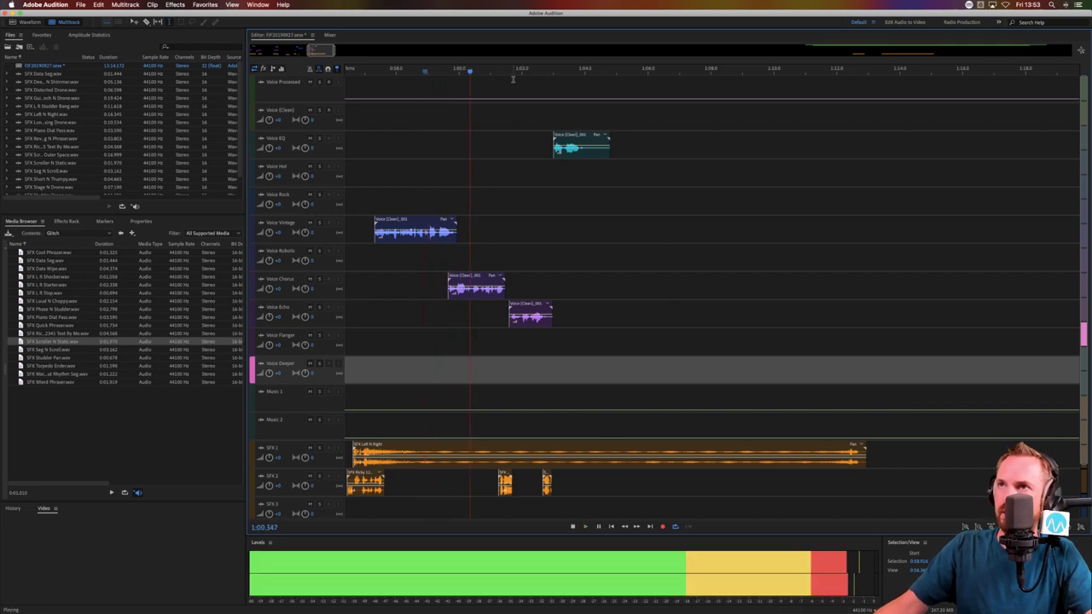
pyautogui.scroll(-10, 511, 70)
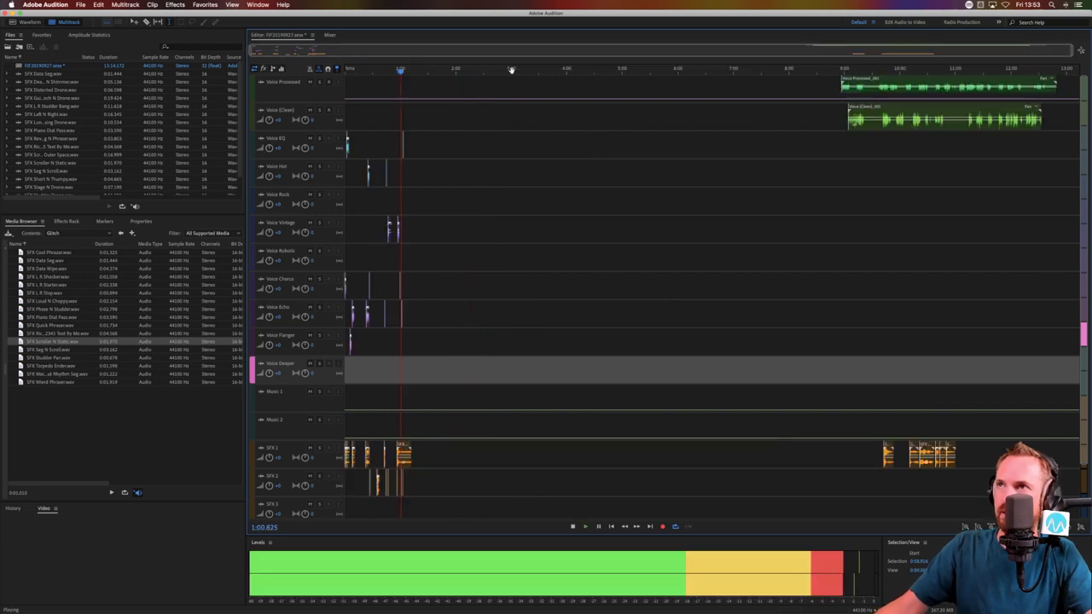
# Split the first phrase off the Voice Processed clip at about 9:08 and move it to Voice Rock at about 1:30
pyautogui.click(863, 87)
pyautogui.press('space')
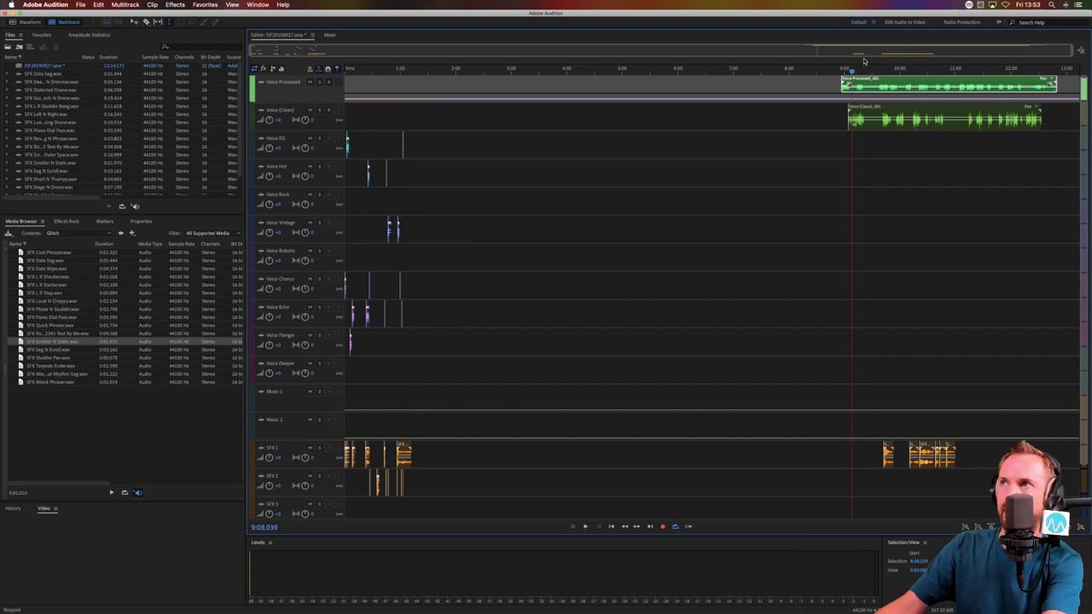
pyautogui.scroll(5, 859, 62)
pyautogui.moveTo(818, 86); pyautogui.dragTo(849, 84)
pyautogui.press('Home')
pyautogui.click(768, 156)
pyautogui.scroll(-5, 772, 72)
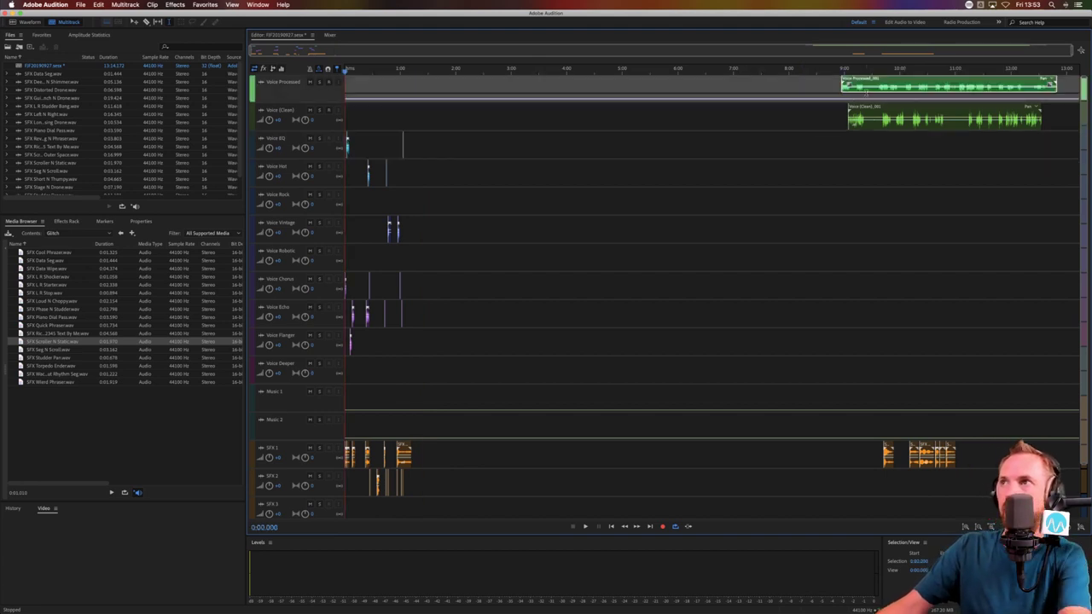
pyautogui.click(853, 84)
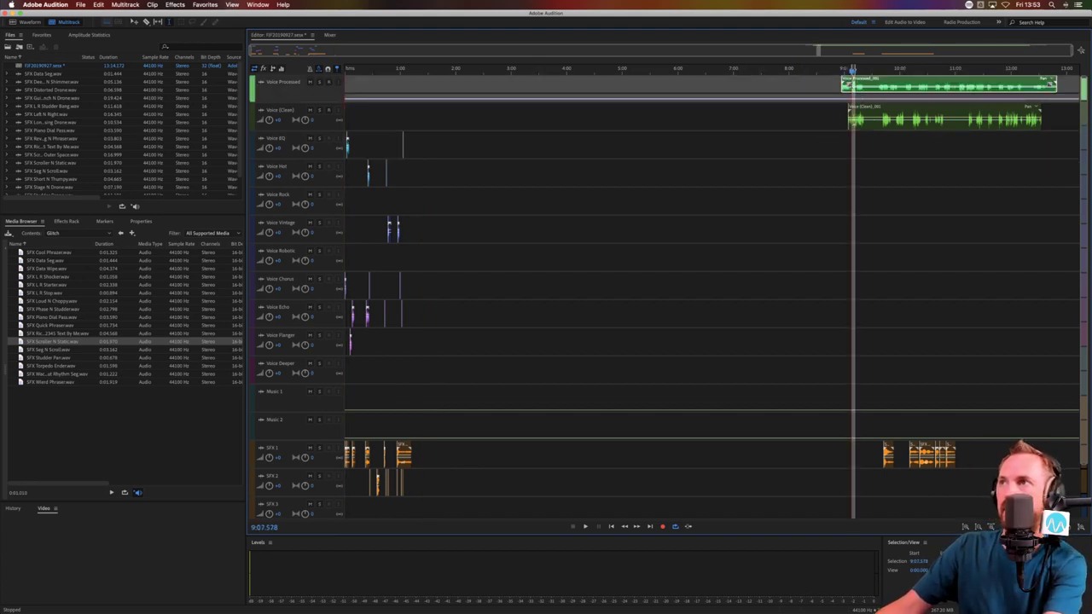
pyautogui.press('super+k')
pyautogui.click(824, 85)
pyautogui.moveTo(848, 81); pyautogui.dragTo(432, 197)
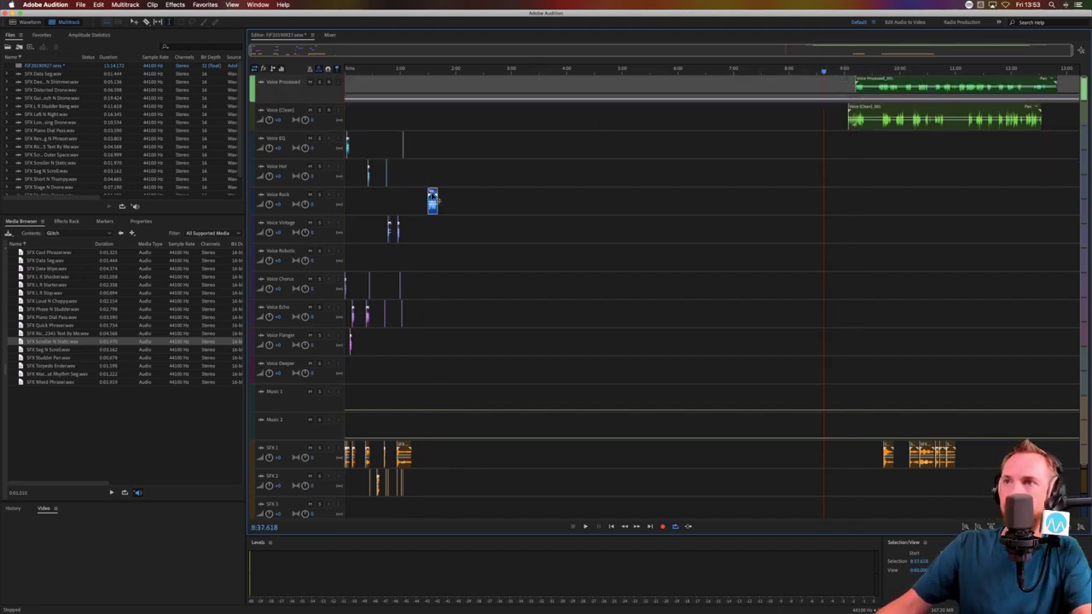
# Move SFX L R Studder Bang on SFX 1 and the Voice Rock phrase to start at about 1:17
pyautogui.click(890, 448)
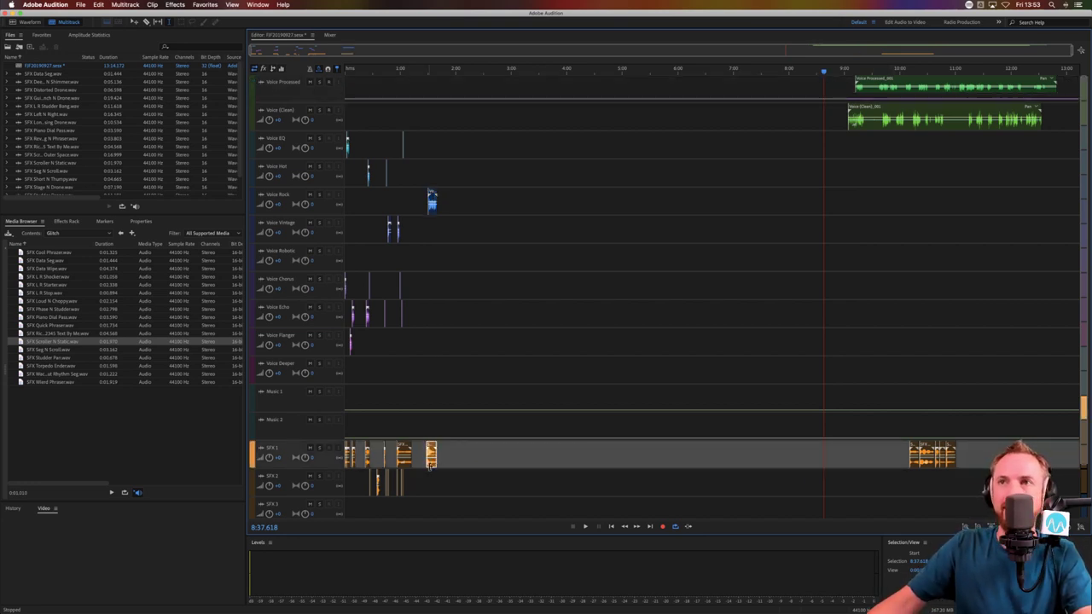
pyautogui.click(433, 106)
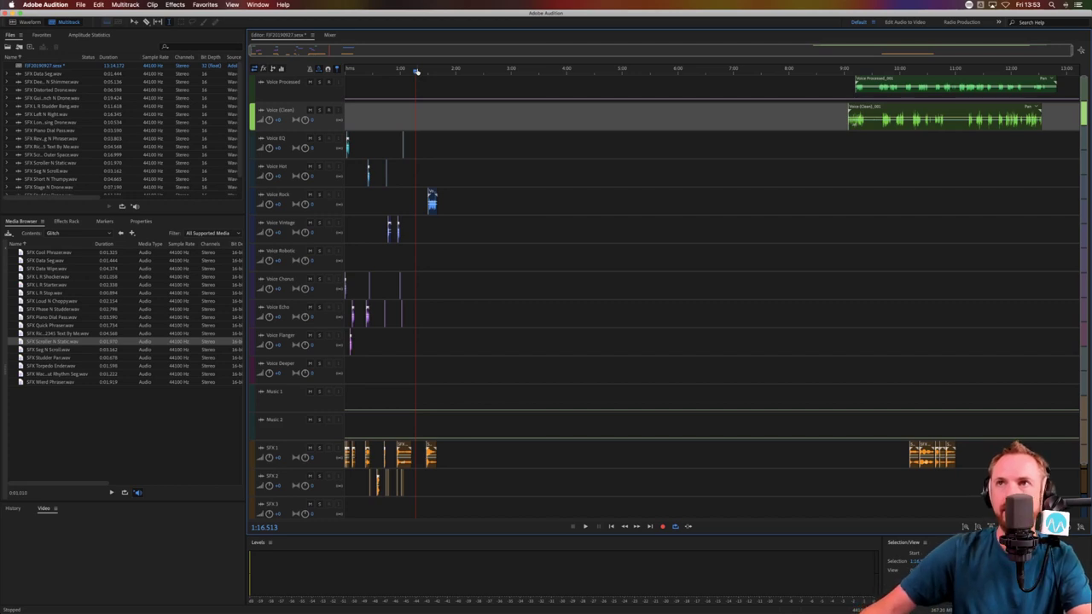
pyautogui.scroll(10, 416, 71)
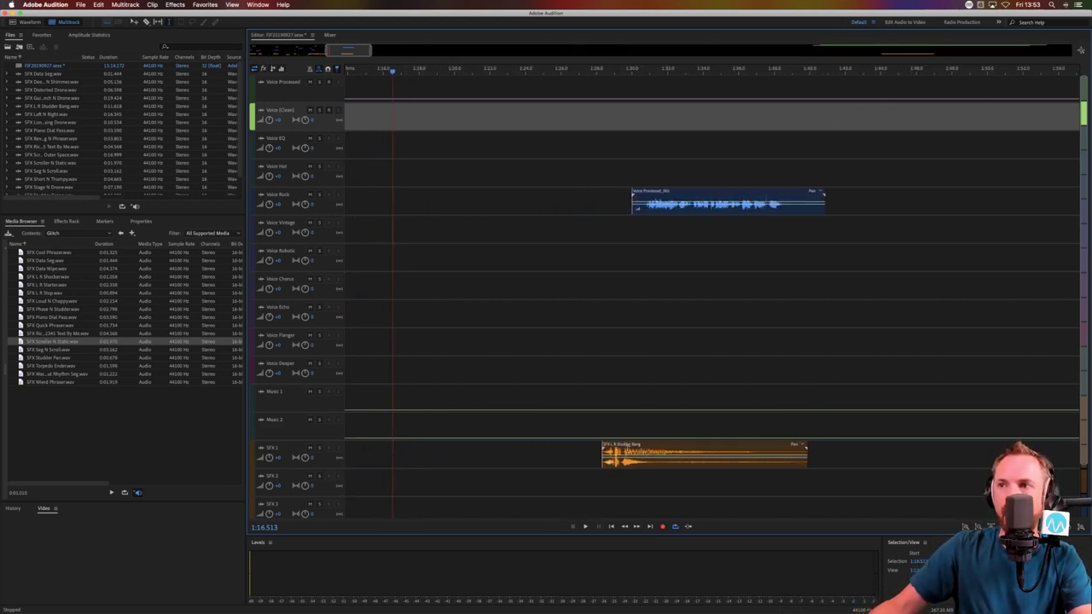
pyautogui.moveTo(631, 448); pyautogui.dragTo(429, 448)
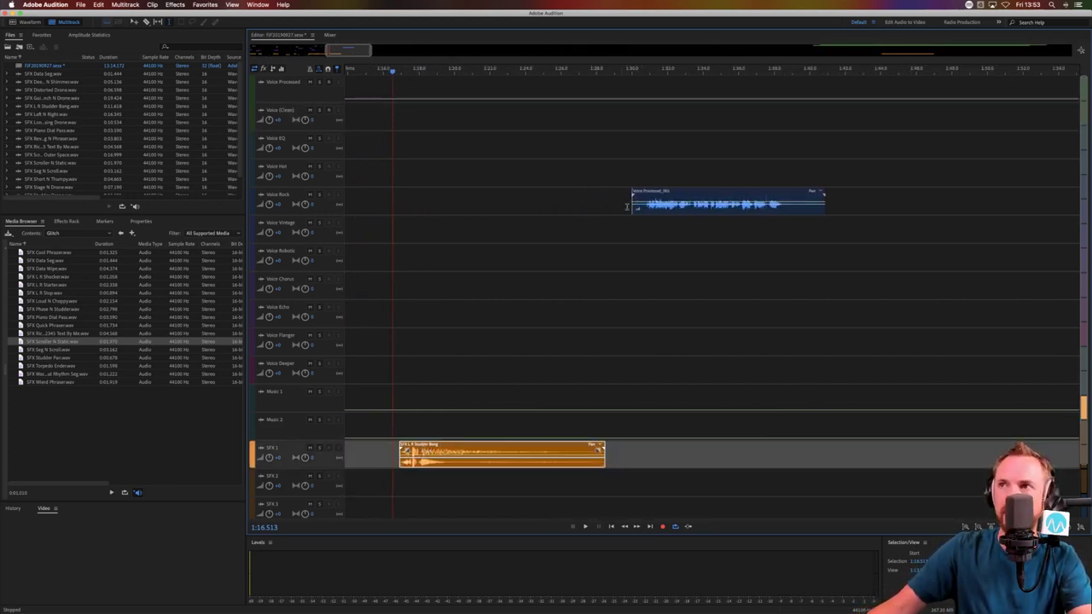
pyautogui.moveTo(662, 189); pyautogui.dragTo(429, 198)
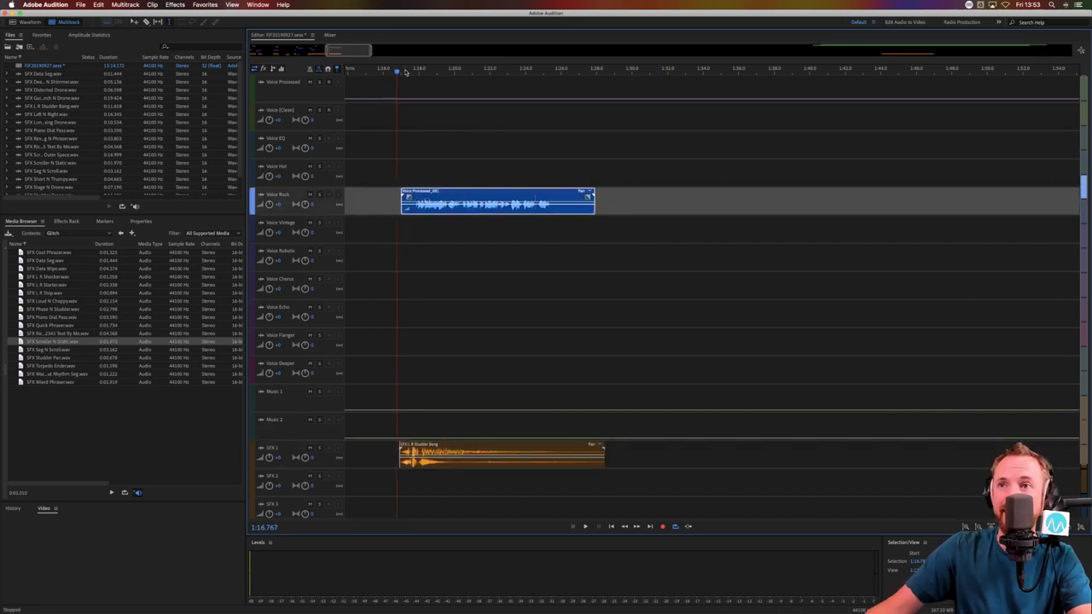
# Shift the Voice Rock phrase to start at about 1:17.3 and play it against the bang
pyautogui.scroll(5, 406, 72)
pyautogui.click(472, 292)
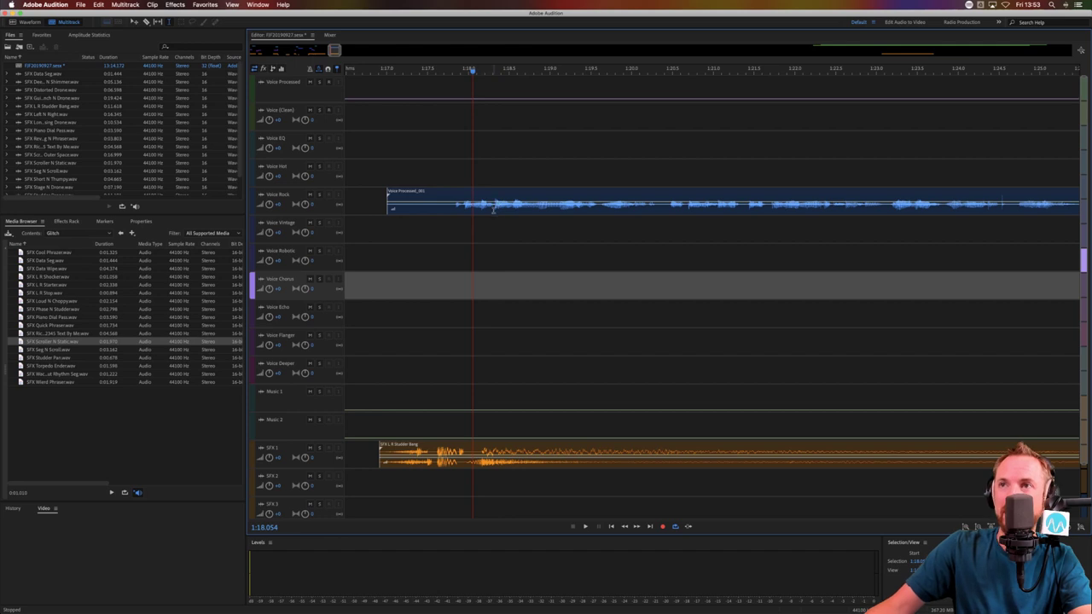
pyautogui.moveTo(494, 209); pyautogui.dragTo(515, 209)
pyautogui.click(392, 256)
pyautogui.press('space')
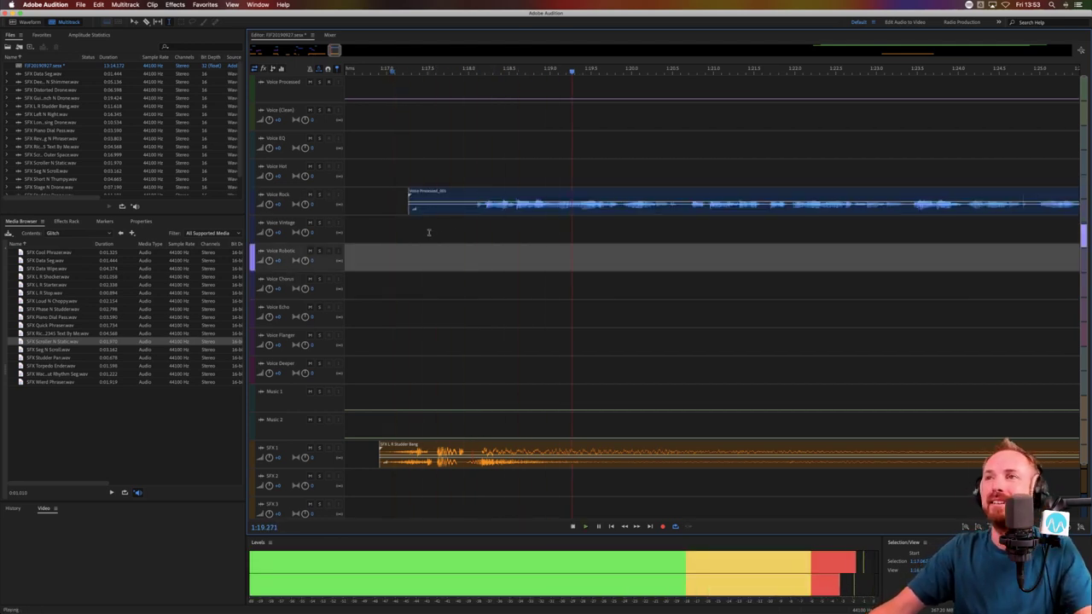
pyautogui.press('space')
# Split the Voice Rock phrase at about 1:20.6 and delete its silent lead-in before about 1:18.0
pyautogui.click(682, 212)
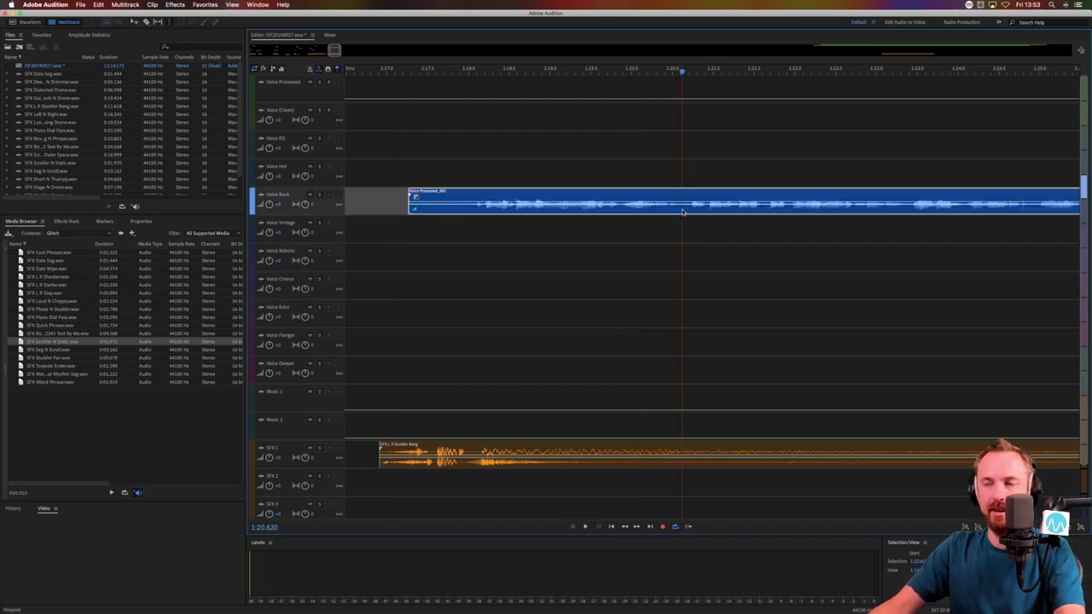
pyautogui.press('super+k')
pyautogui.click(431, 212)
pyautogui.moveTo(473, 211); pyautogui.dragTo(379, 210)
pyautogui.press('Delete')
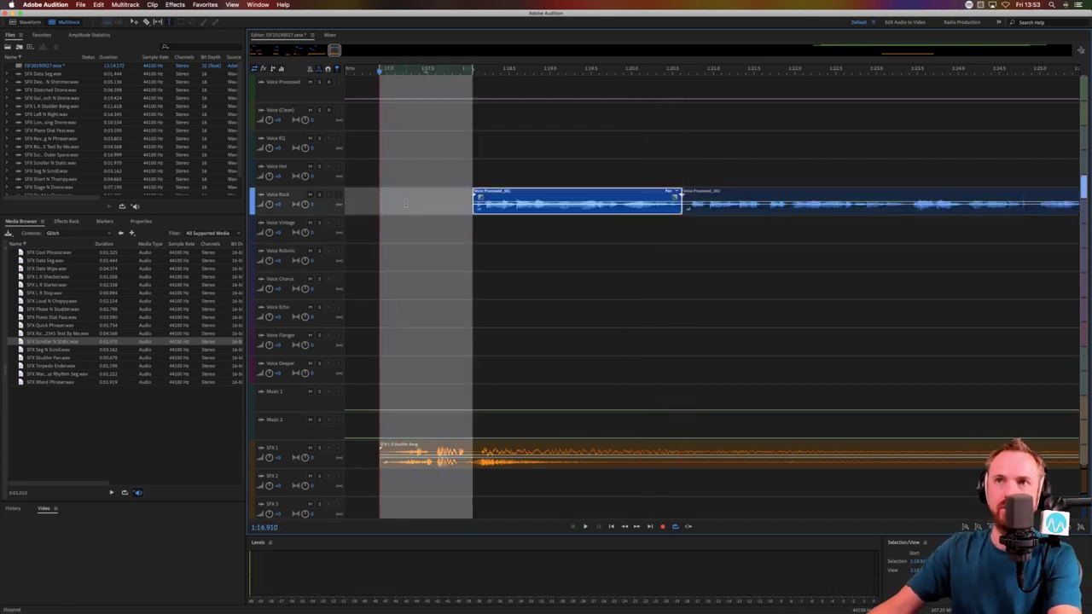
# Show the Voice Rock track's effects and play the phrase from about 1:17.2
pyautogui.click(405, 210)
pyautogui.click(71, 222)
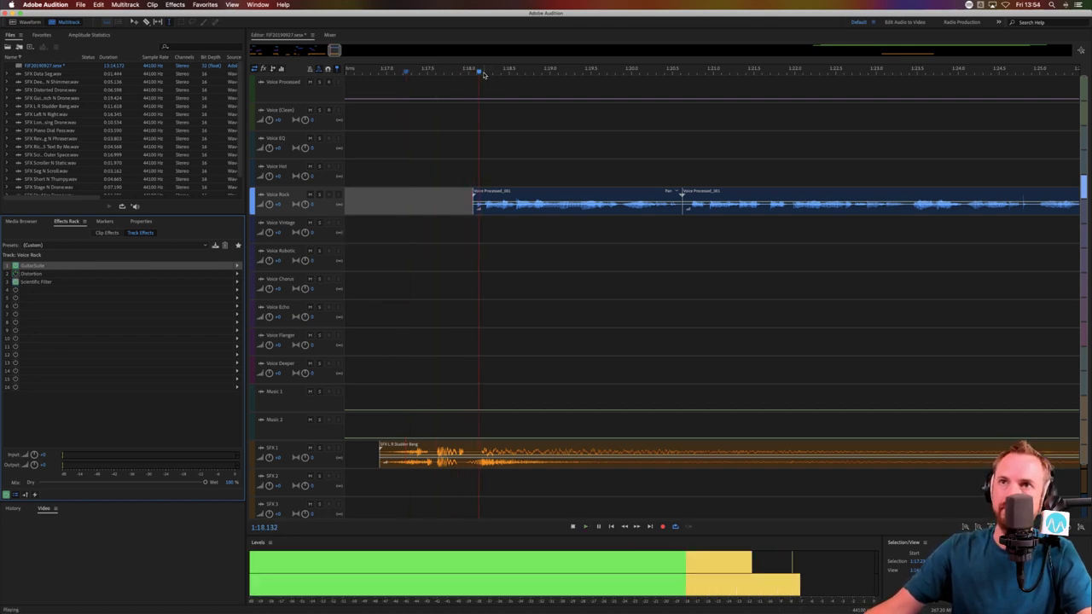
pyautogui.scroll(-3, 481, 74)
# Place the SFX L R Starter effect from the Glitch folder on SFX 2 at about 1:20.3
pyautogui.click(28, 221)
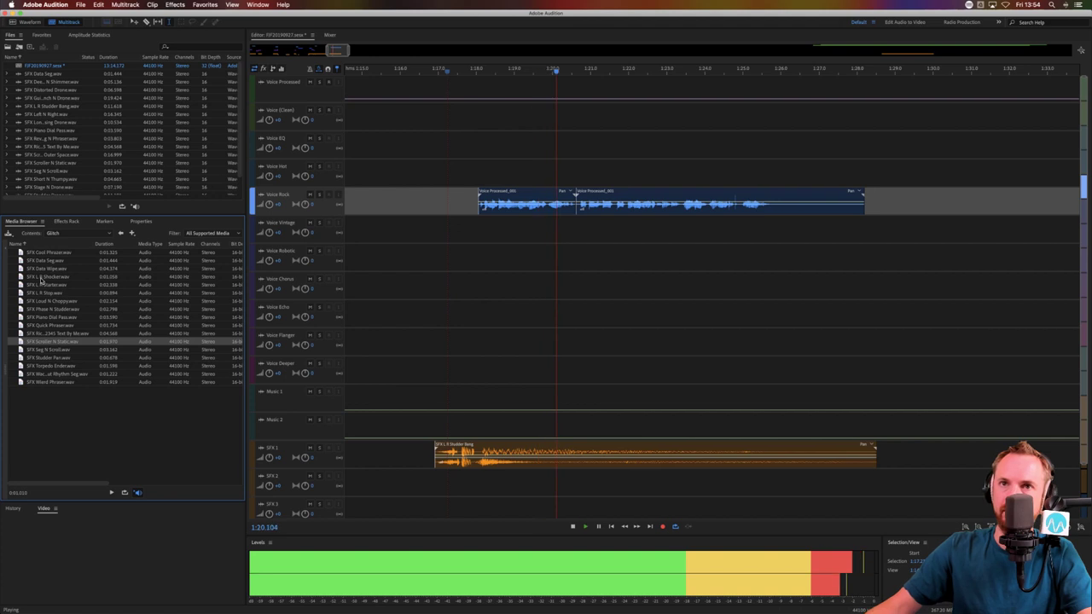
pyautogui.press('space')
pyautogui.moveTo(45, 284); pyautogui.dragTo(570, 486)
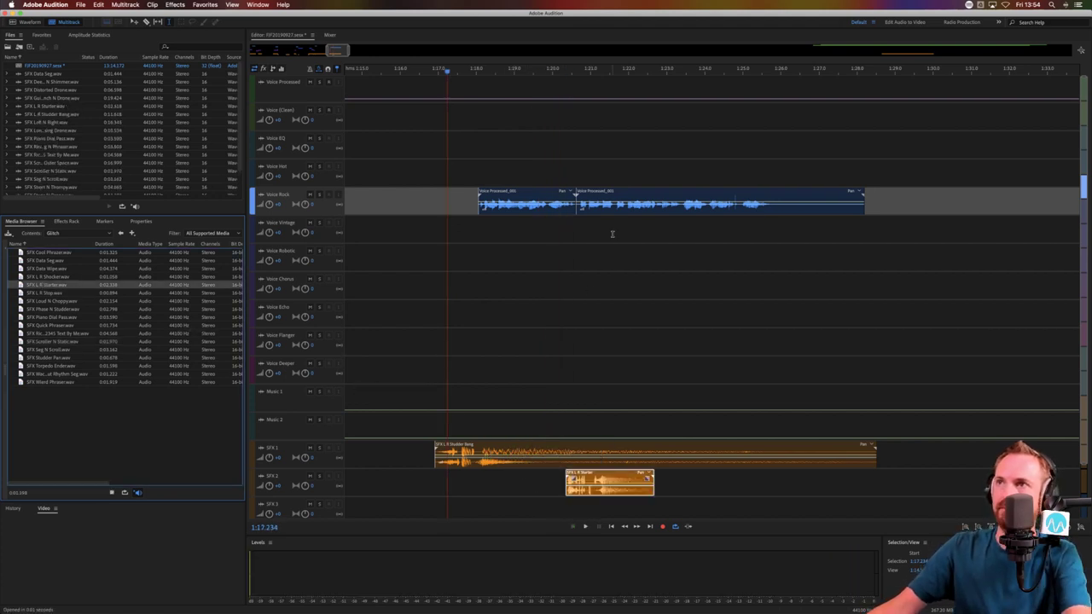
# Move the second Voice Rock part to Voice Vintage at about 1:20.9 and split it at about 1:23.7
pyautogui.moveTo(585, 212); pyautogui.dragTo(604, 242)
pyautogui.click(693, 242)
pyautogui.press('super+k')
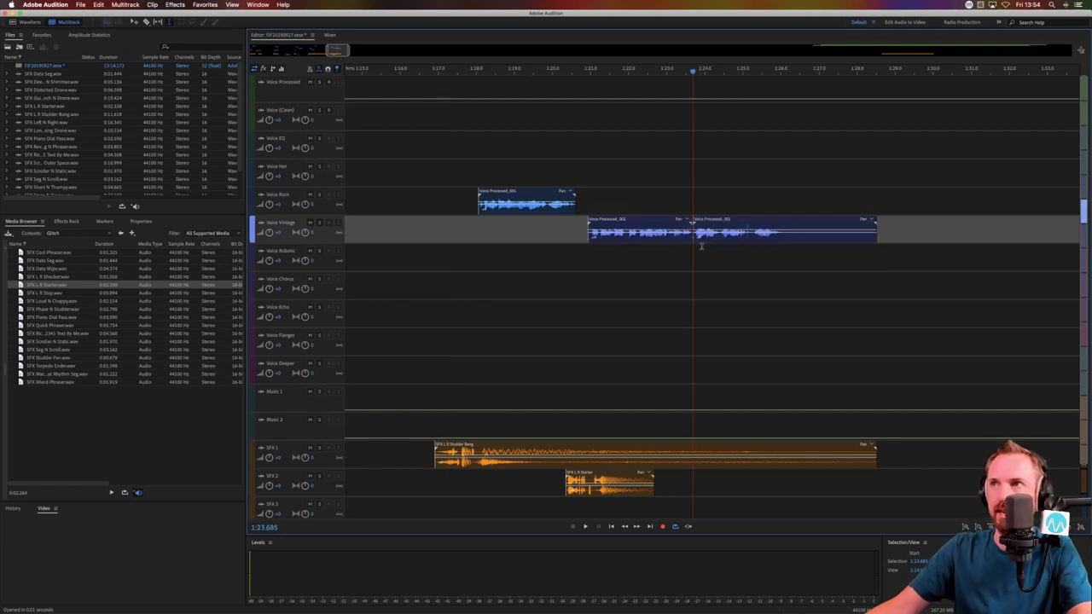
# Move the second Voice Vintage part to Voice Echo at about 1:23.7 and play the session from about 1:20.3
pyautogui.moveTo(712, 232); pyautogui.dragTo(710, 316)
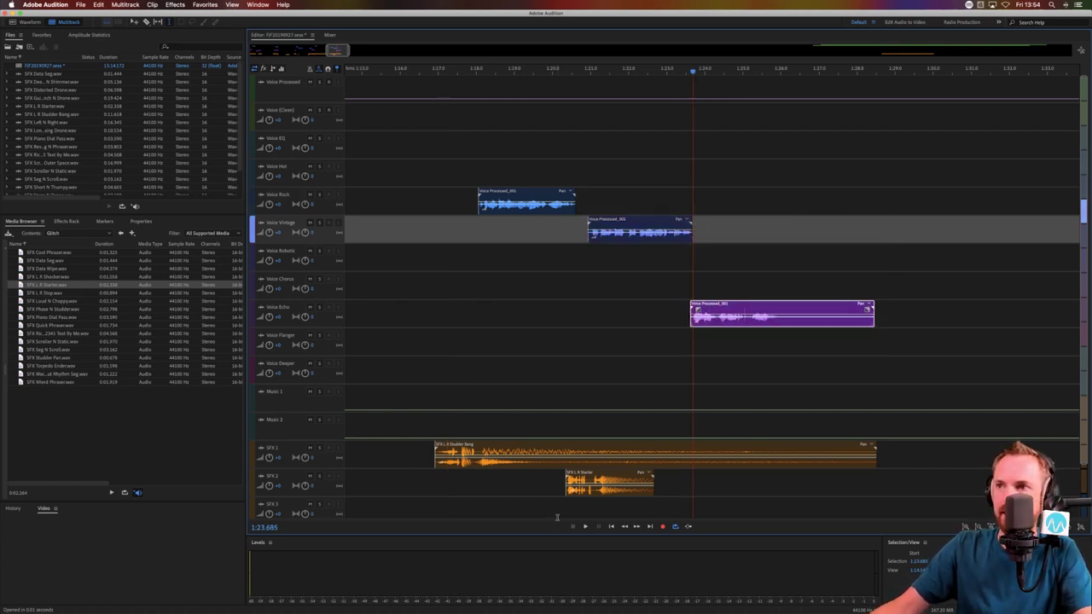
pyautogui.click(567, 263)
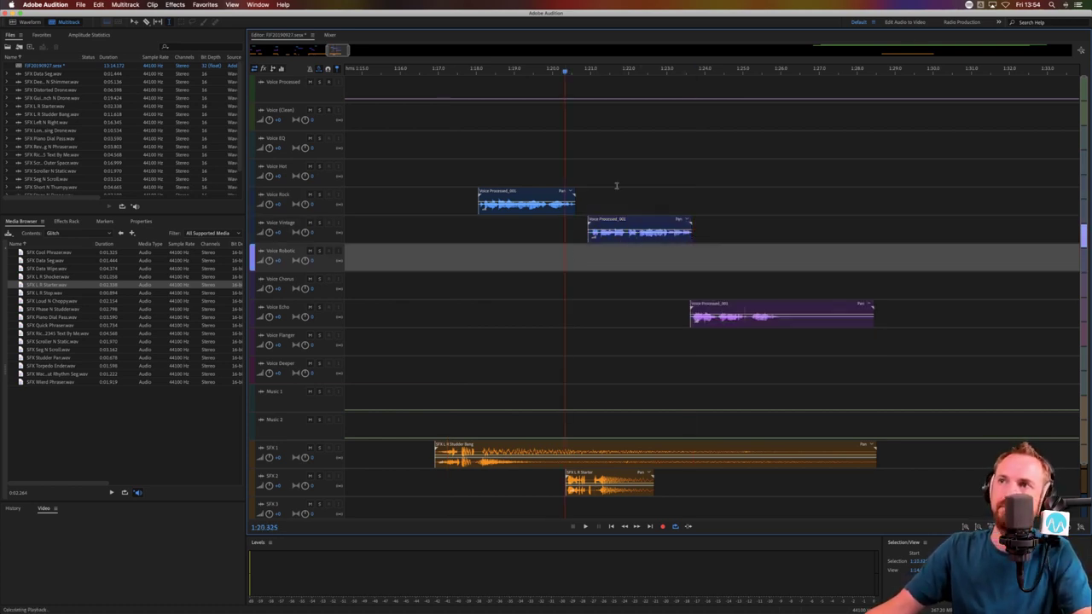
pyautogui.press('space')
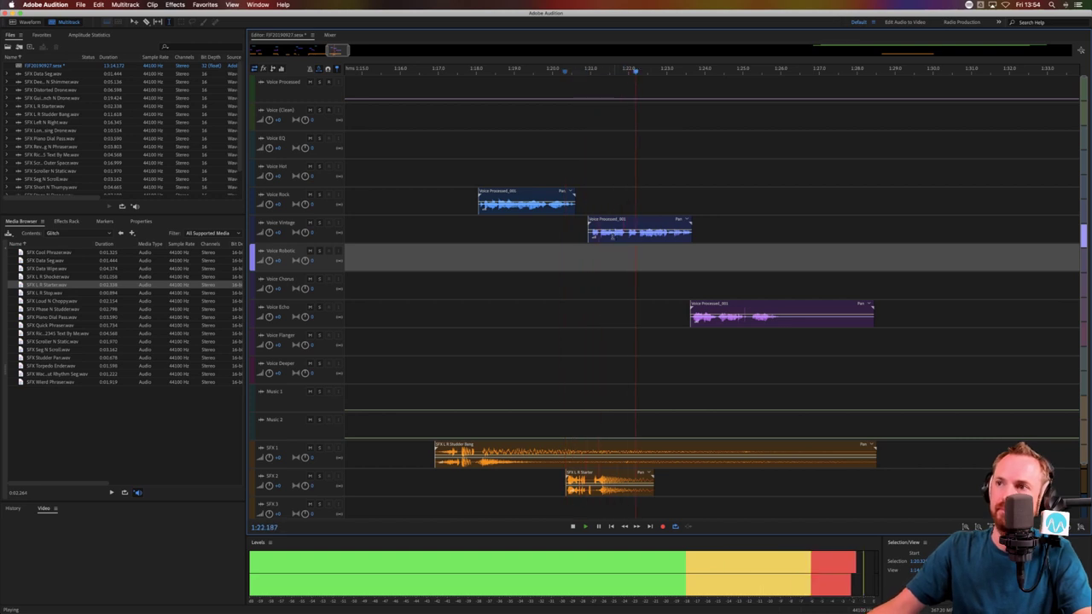
pyautogui.press('space')
# Shift the Voice Vintage clip to about 1:21.2, move it to Voice Chorus and play the section from about 1:20.3
pyautogui.click(613, 237)
pyautogui.press('space')
pyautogui.scroll(5, 621, 79)
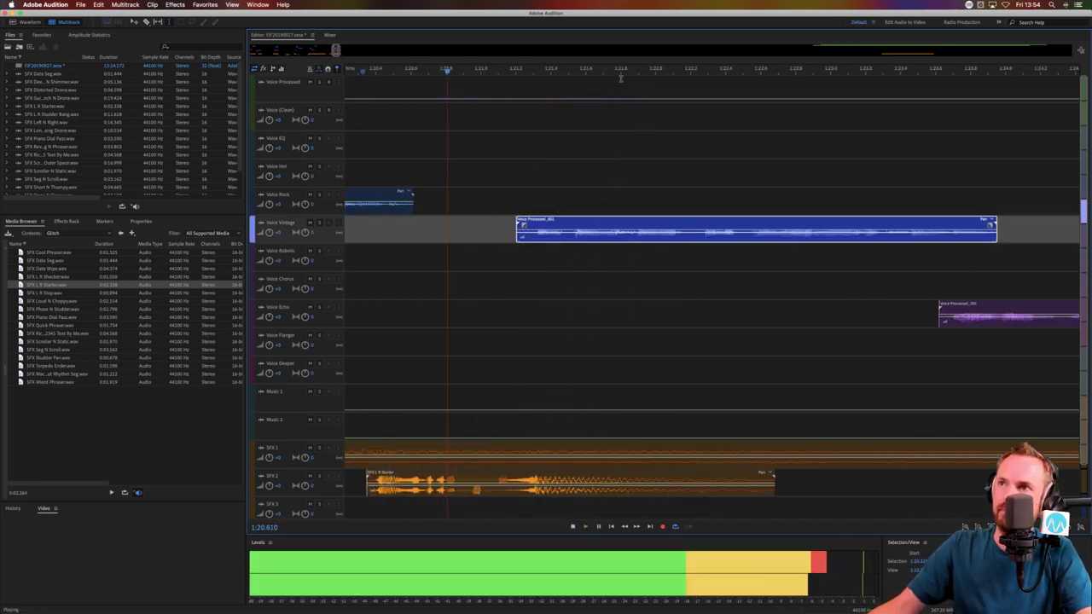
pyautogui.press('space')
pyautogui.moveTo(582, 239); pyautogui.dragTo(583, 295)
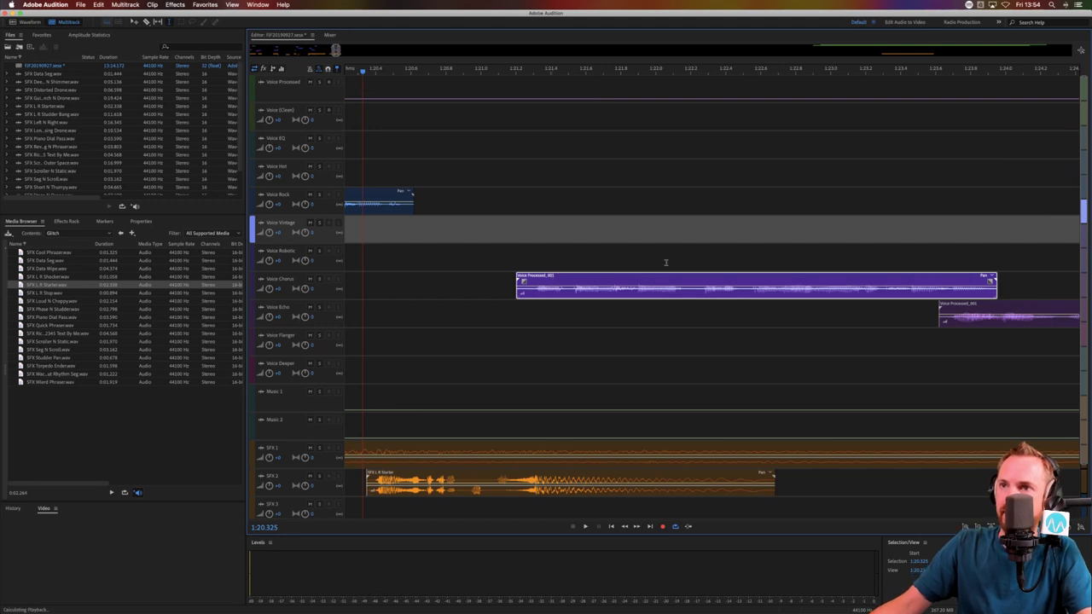
pyautogui.press('space')
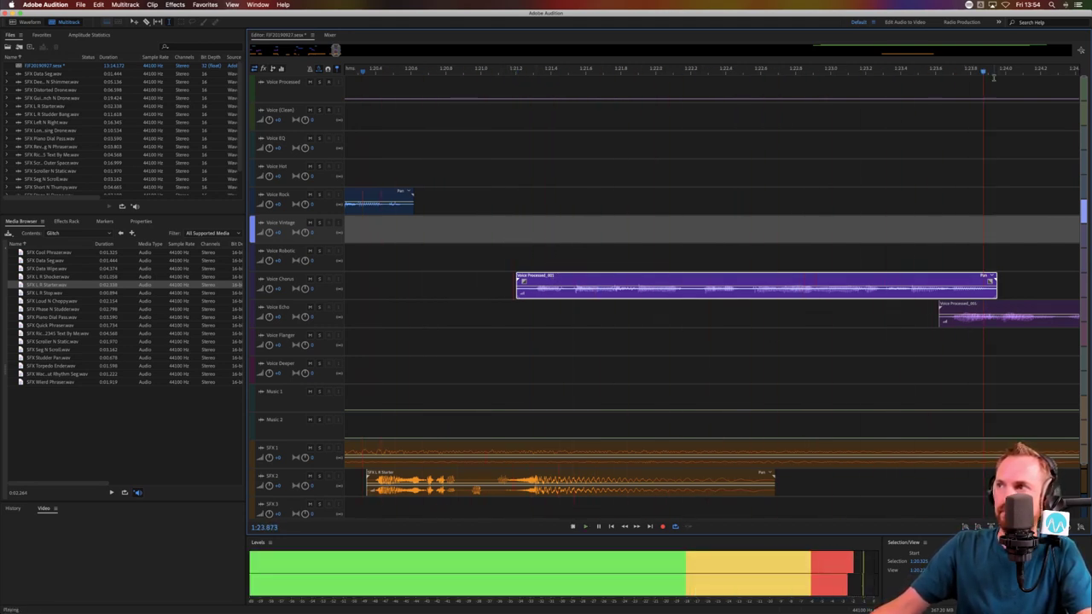
pyautogui.press('space')
# Move the Voice Echo clip at about 1:23.6 to Voice Flanger at about 1:24.0 and extend the Voice Chorus clip's end to meet it
pyautogui.moveTo(947, 312); pyautogui.dragTo(980, 340)
pyautogui.click(943, 342)
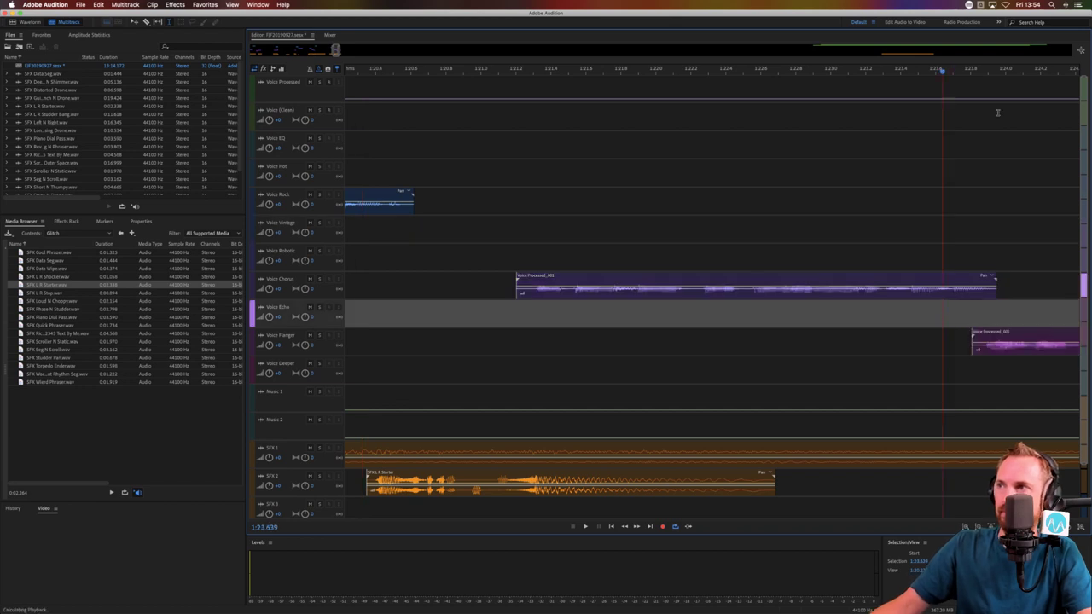
pyautogui.press('space')
pyautogui.press('space')
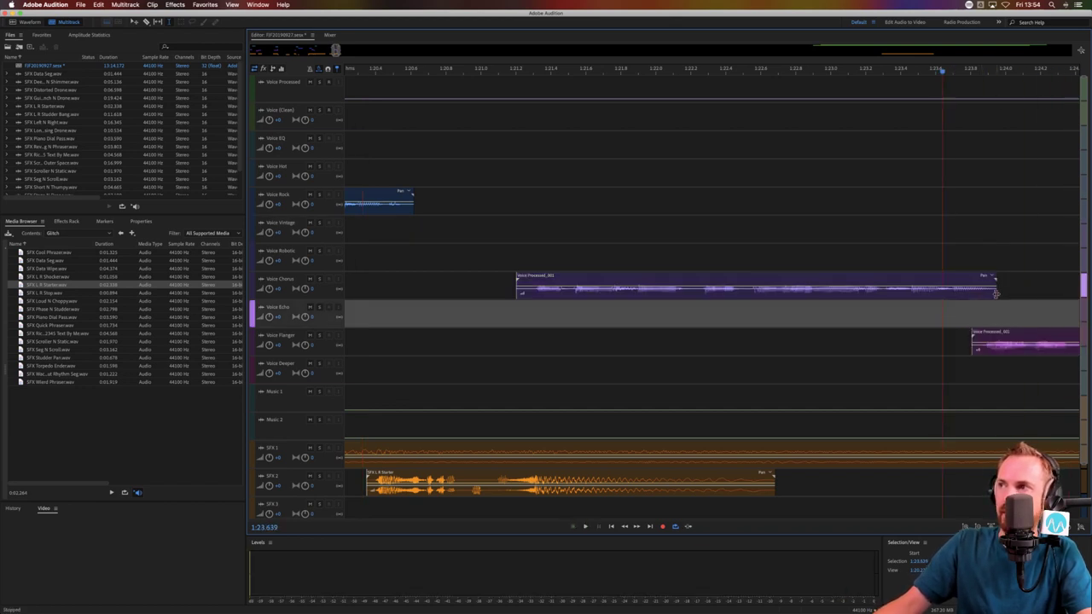
pyautogui.moveTo(996, 293)
pyautogui.mouseDown()
pyautogui.moveTo(1023, 292)
pyautogui.moveTo(1010, 296)
pyautogui.mouseUp()
pyautogui.press('space')
pyautogui.press('space')
pyautogui.moveTo(1005, 355); pyautogui.dragTo(1037, 353)
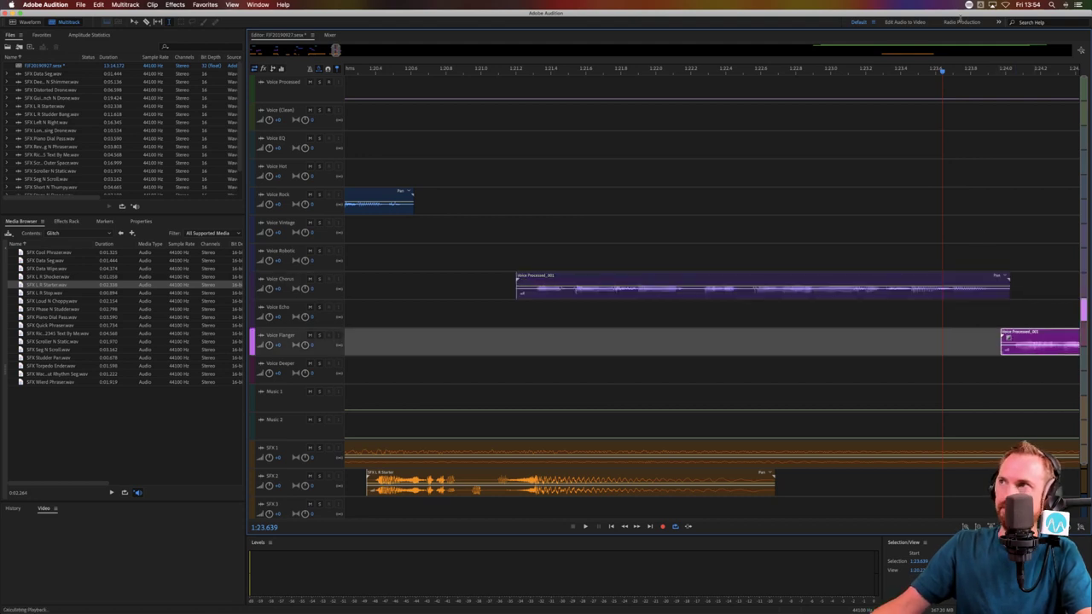
pyautogui.scroll(-10, 430, 250)
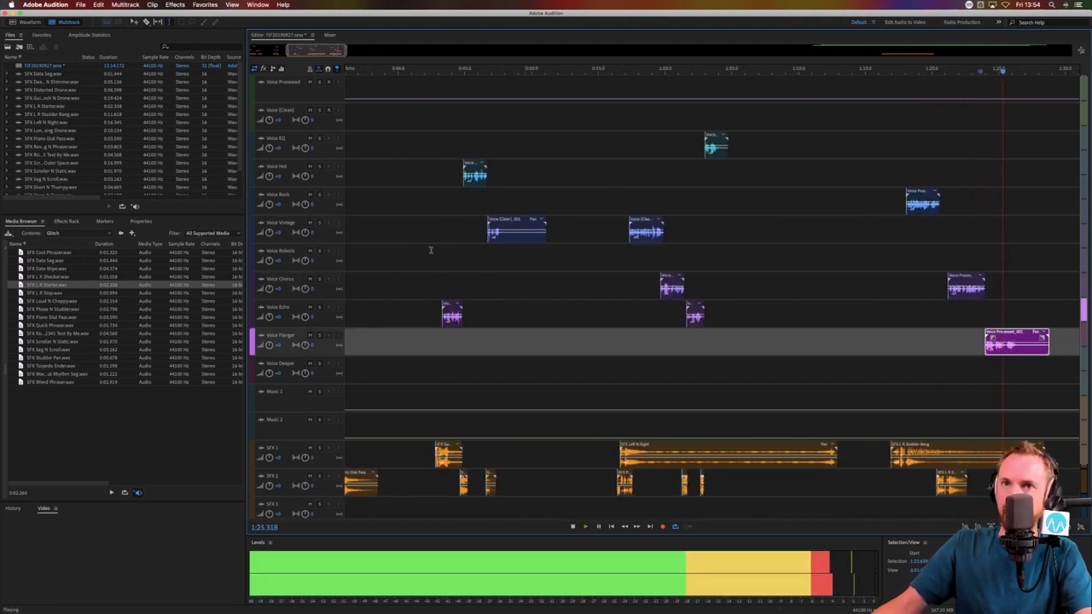
pyautogui.press('space')
# Place the SFX Torpedo Ender effect from the Glitch folder on SFX 2 at about 1:23.7
pyautogui.click(41, 365)
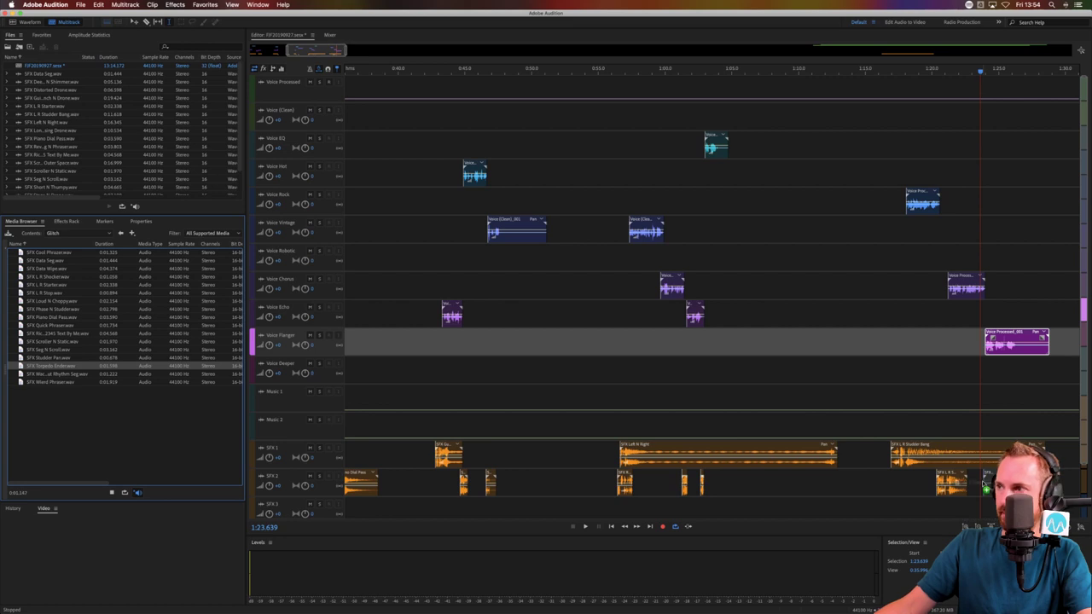
pyautogui.moveTo(986, 488); pyautogui.dragTo(986, 487)
pyautogui.scroll(10, 1002, 75)
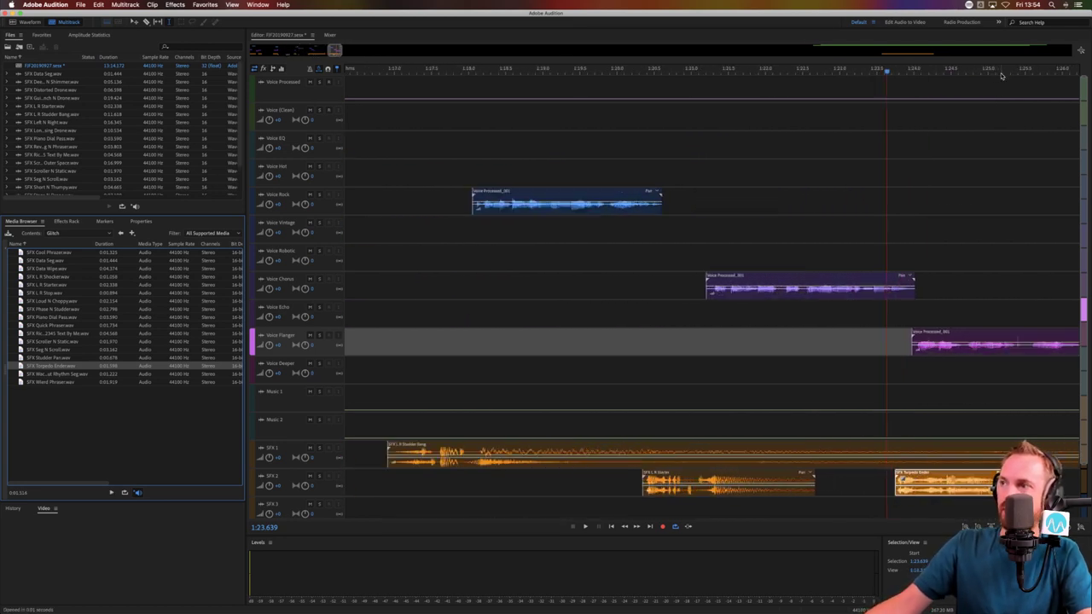
# Delete the opening of the SFX Torpedo Ender clip up to about 1:24.4 and move the remainder to about 1:23.9
pyautogui.moveTo(947, 494); pyautogui.dragTo(887, 491)
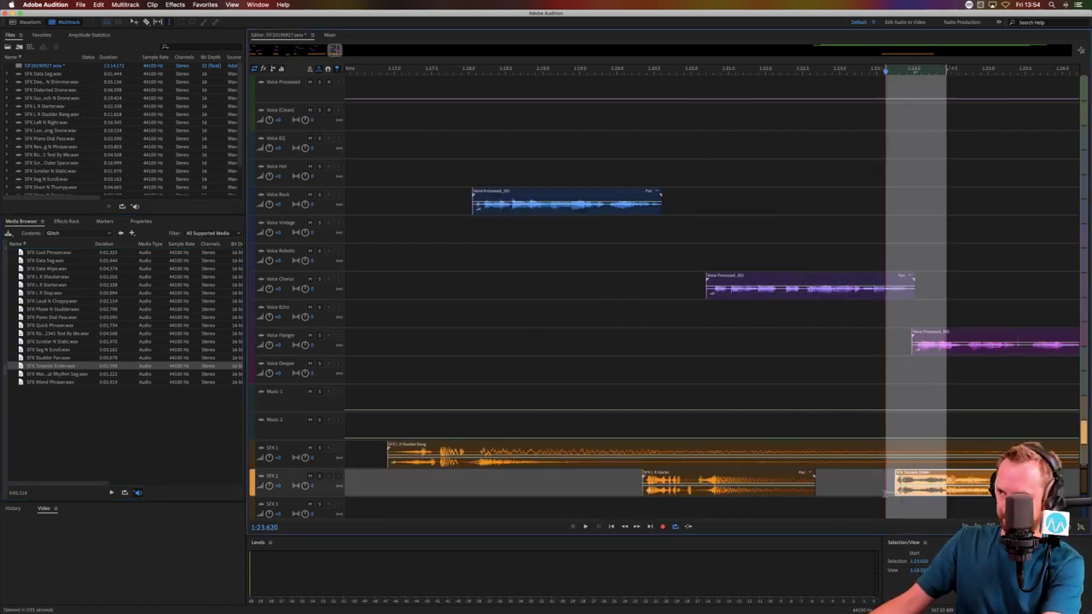
pyautogui.press('Delete')
pyautogui.click(925, 488)
pyautogui.moveTo(961, 474); pyautogui.dragTo(923, 474)
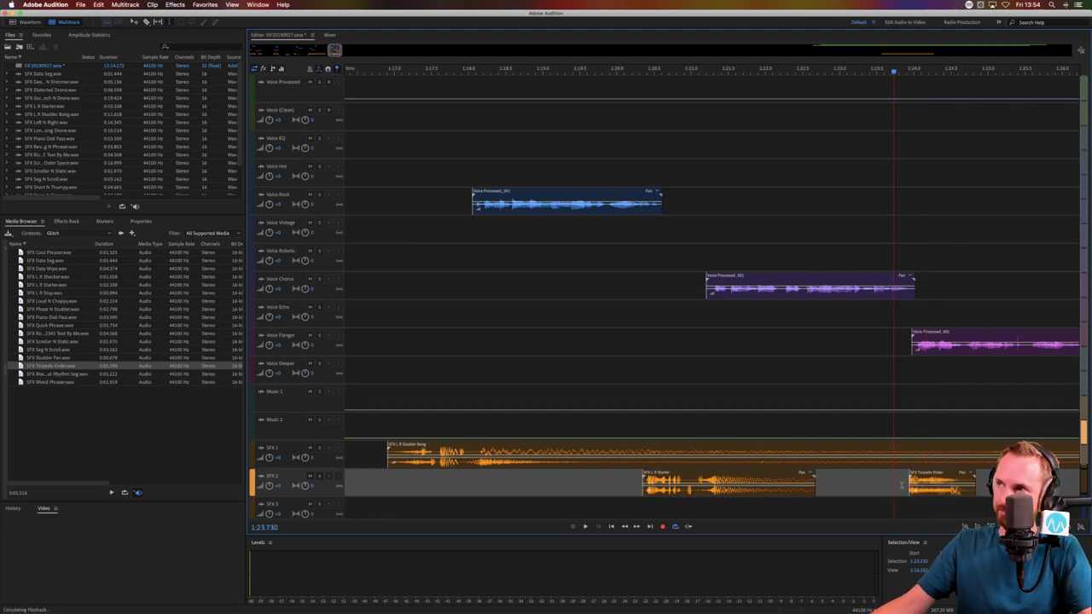
pyautogui.press('space')
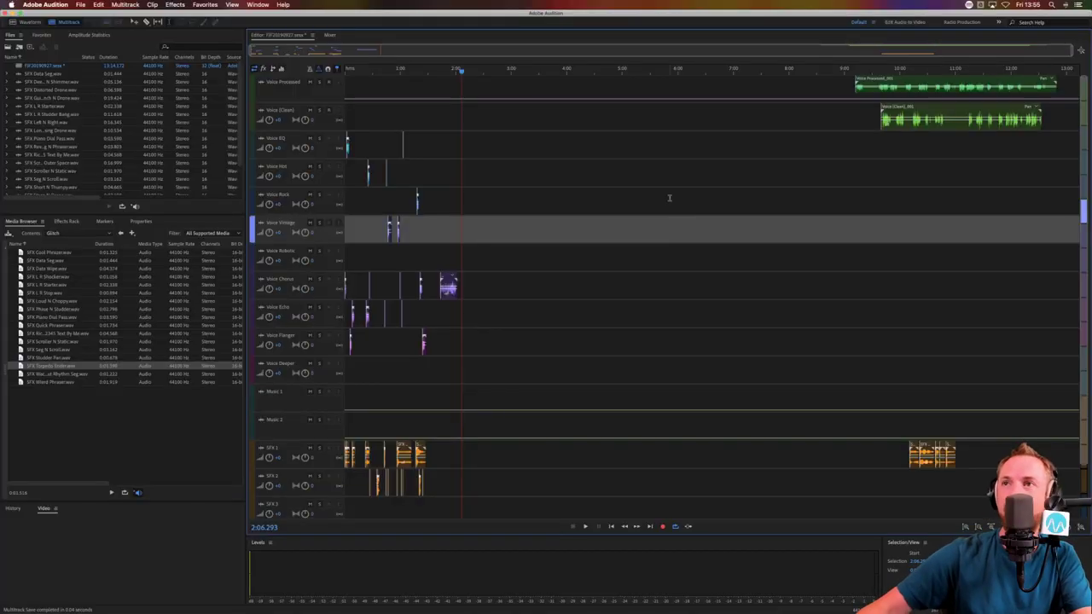
# Move the SFX Scratch Into Outer Space clip from the later effects group to about 1:45 on SFX 1
pyautogui.click(928, 450)
pyautogui.moveTo(928, 450); pyautogui.dragTo(450, 452)
pyautogui.scroll(10, 435, 77)
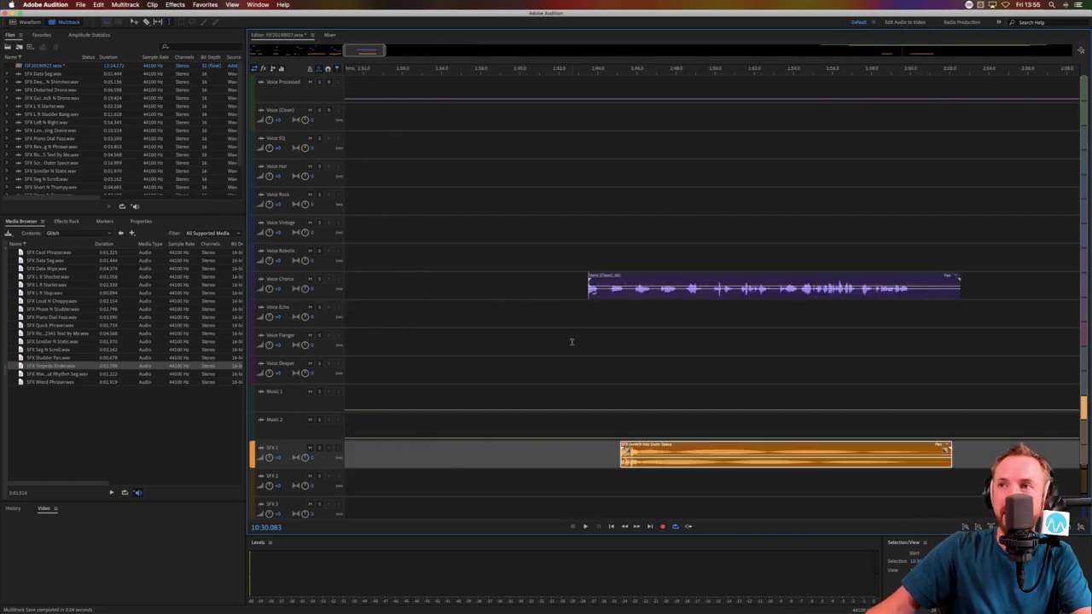
# Move the Voice Chorus clip to Voice Echo at about 1:37.5 and the SFX Scratch Into Outer Space clip to about 1:37.1
pyautogui.click(563, 312)
pyautogui.moveTo(601, 287); pyautogui.dragTo(485, 317)
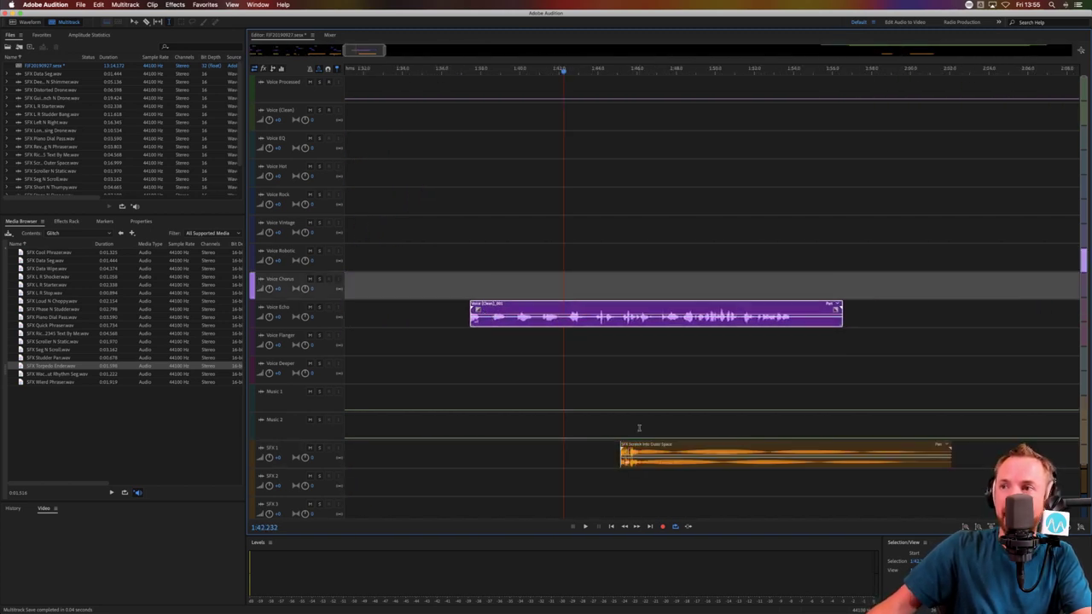
pyautogui.moveTo(662, 441); pyautogui.dragTo(506, 443)
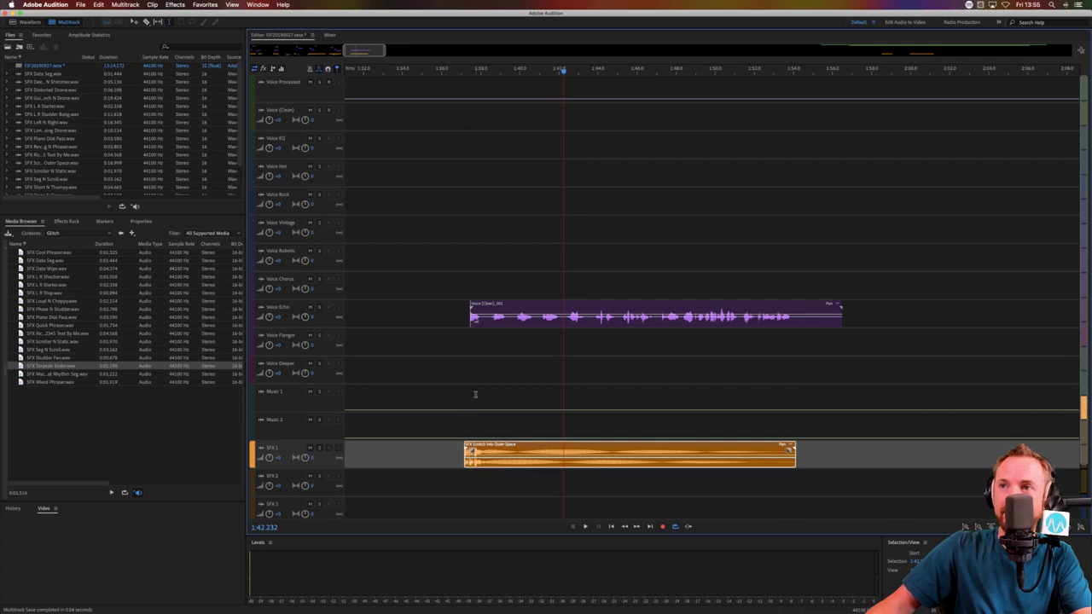
# Extend the Voice Echo clip's start slightly and fine-tune its position to about 1:37.5 while playing from about 1:37.0
pyautogui.click(466, 368)
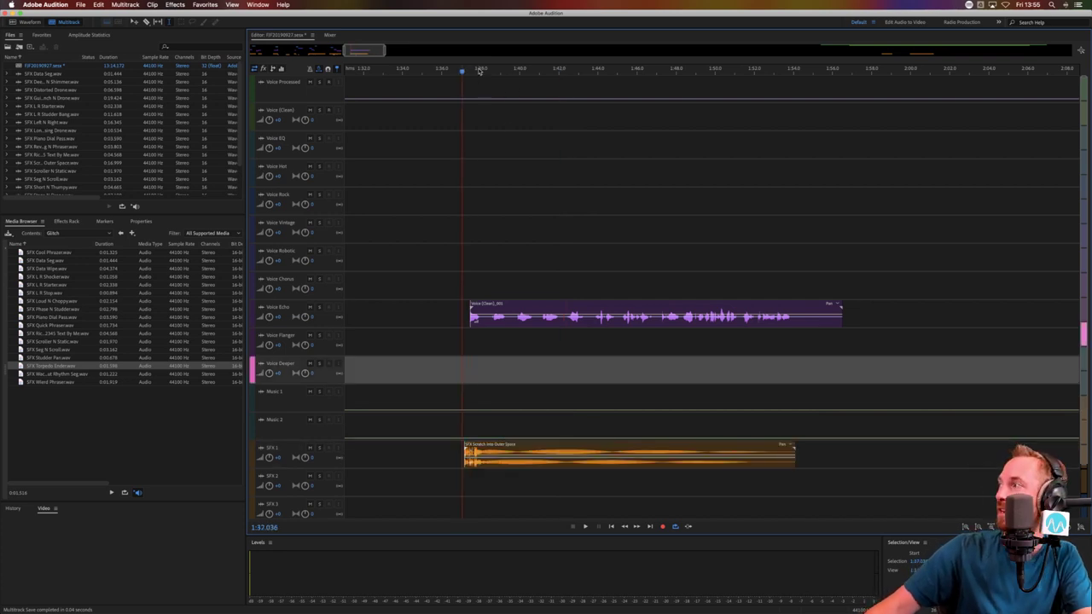
pyautogui.scroll(4, 480, 75)
pyautogui.moveTo(479, 321); pyautogui.dragTo(485, 320)
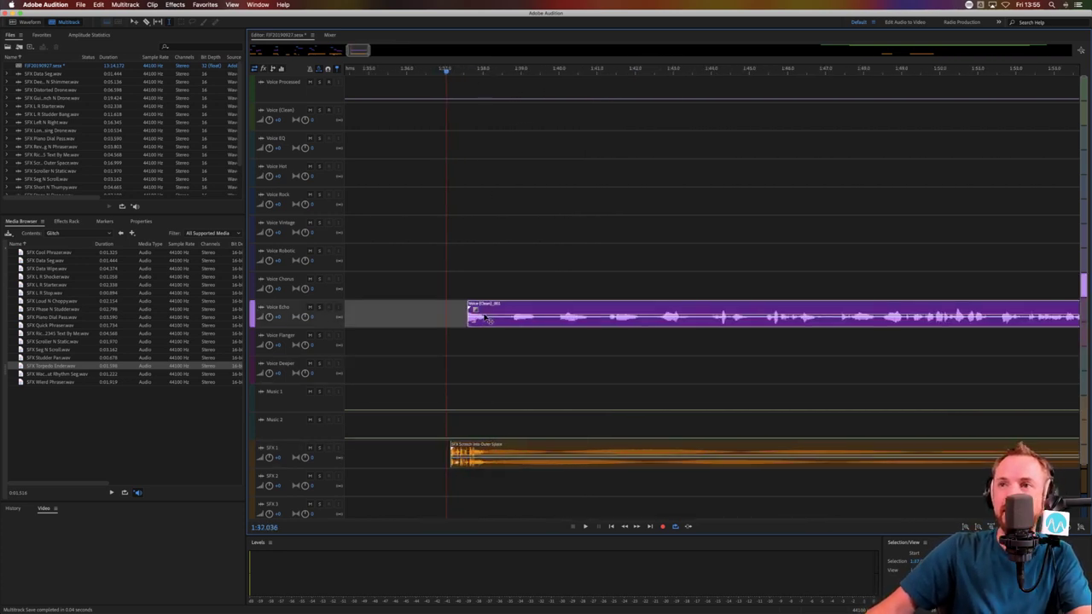
pyautogui.press('space')
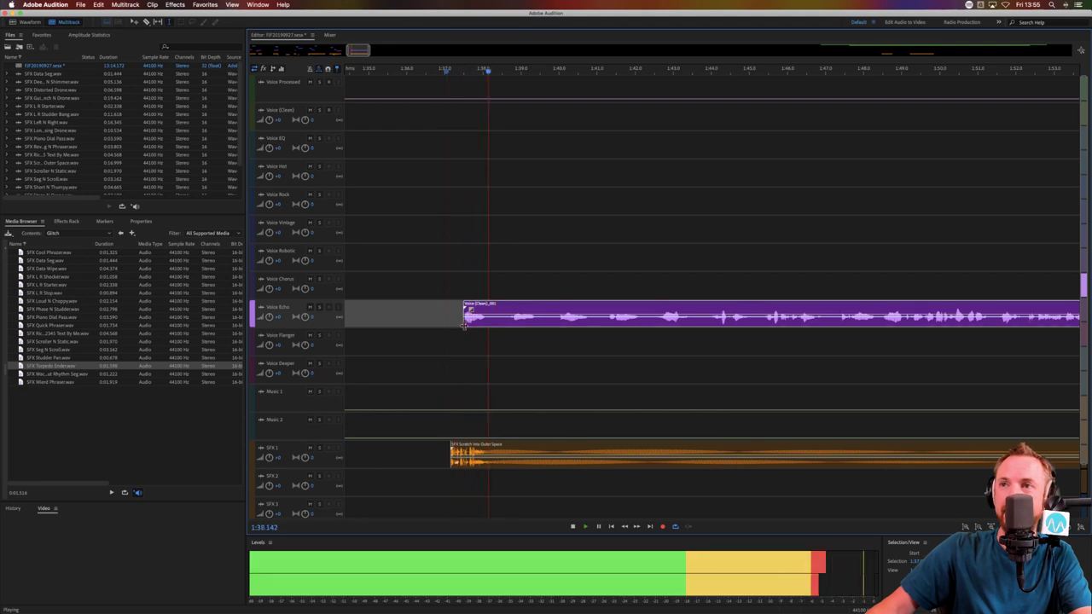
pyautogui.press('space')
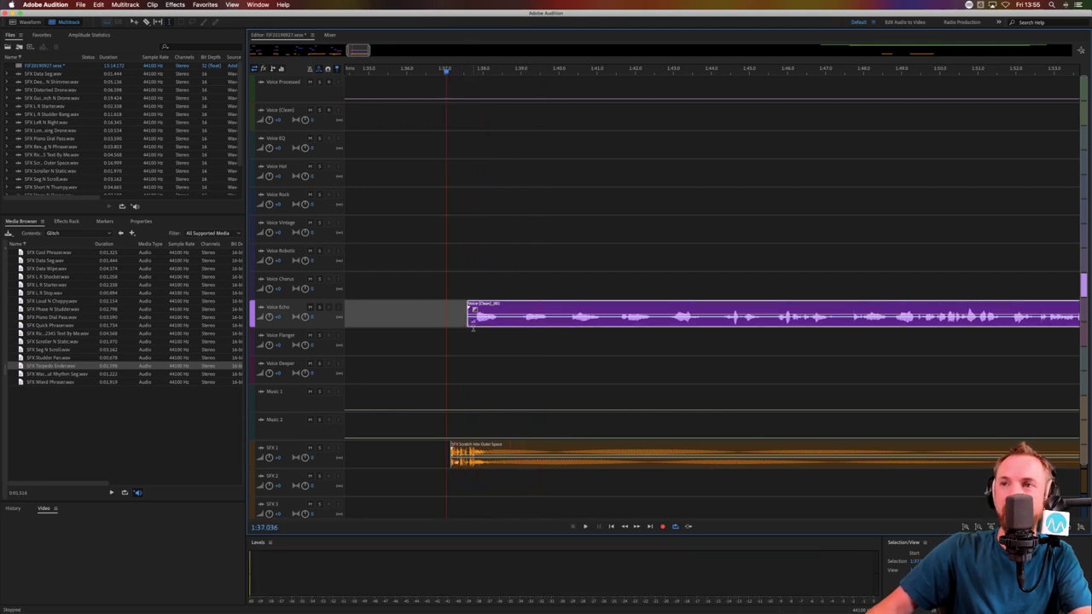
pyautogui.press('space')
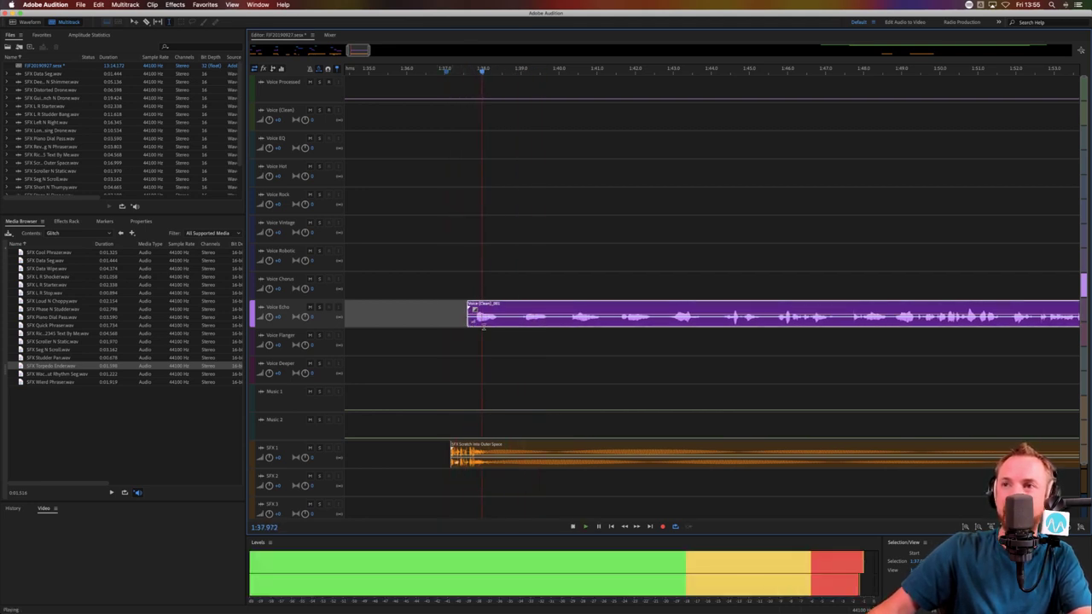
pyautogui.press('space')
pyautogui.moveTo(484, 320); pyautogui.dragTo(481, 319)
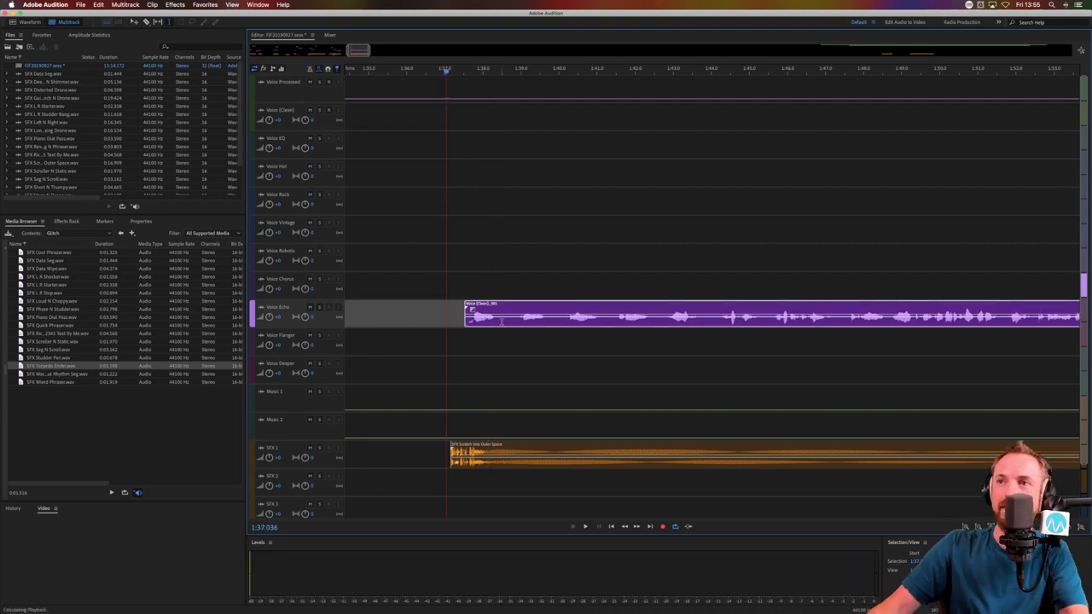
pyautogui.press('space')
pyautogui.press('-')
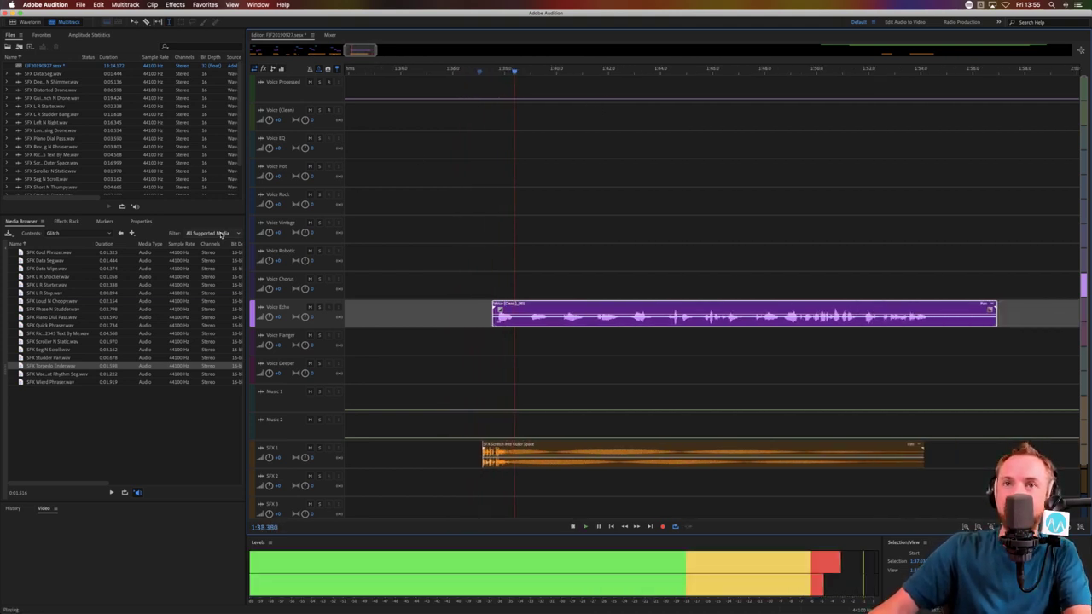
pyautogui.press('space')
# Open the BEDS AND LOOPS folder of Production Library Vol. 9 in BIG RADIO IMAGING PACK and audition loops 14 and 15
pyautogui.click(121, 234)
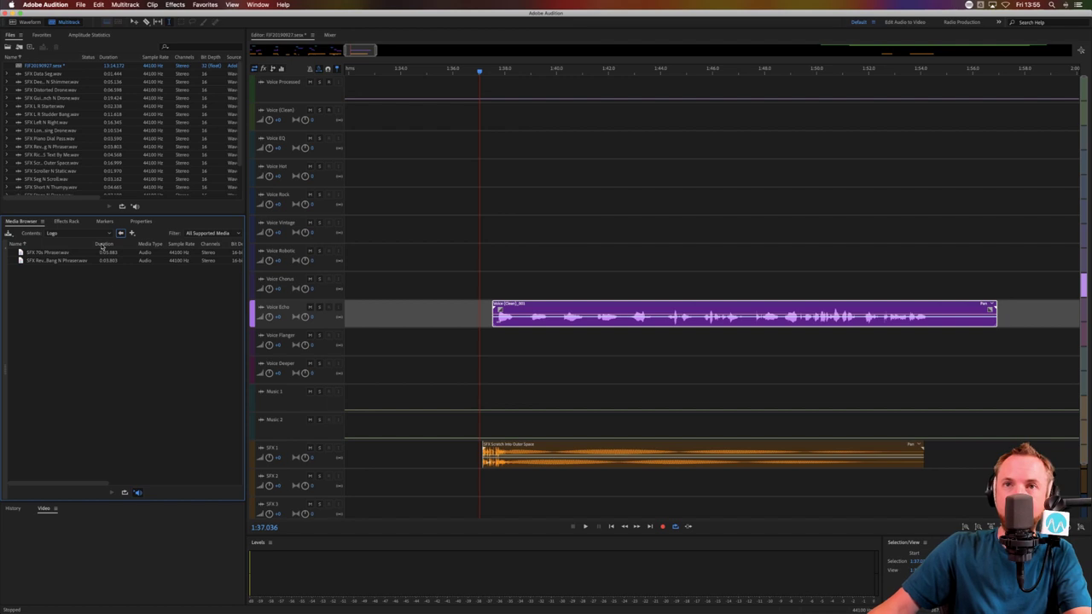
pyautogui.click(81, 233)
pyautogui.click(90, 263)
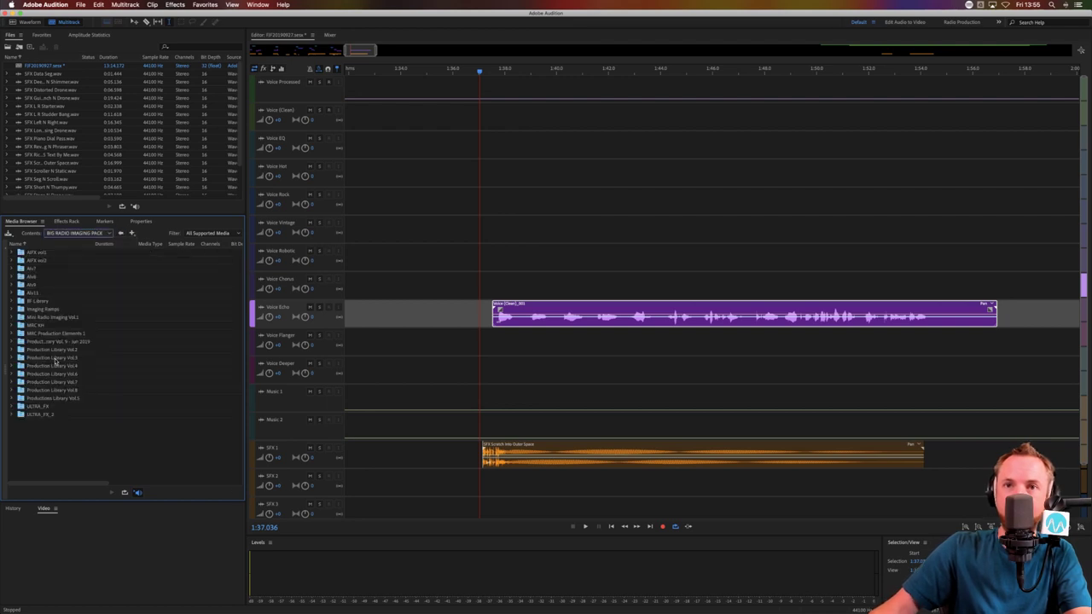
pyautogui.doubleClick(82, 342)
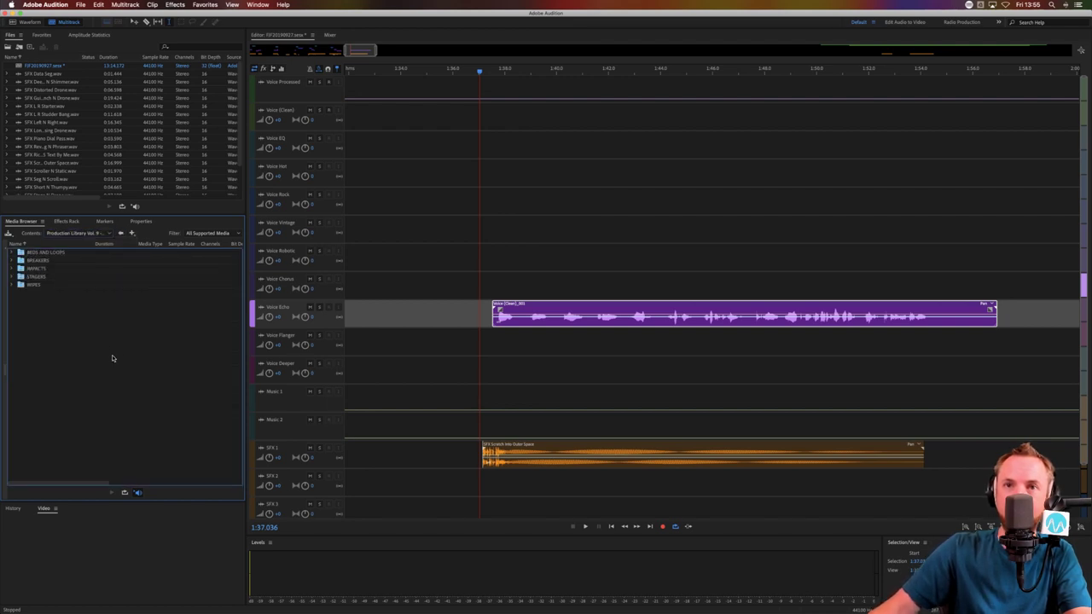
pyautogui.doubleClick(47, 253)
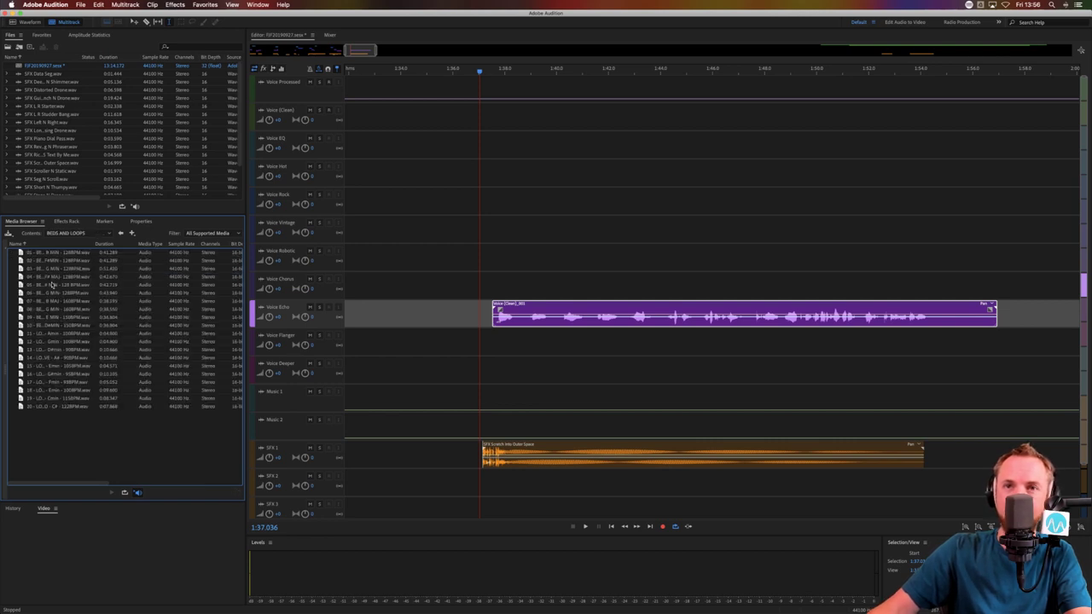
pyautogui.click(50, 357)
pyautogui.click(46, 366)
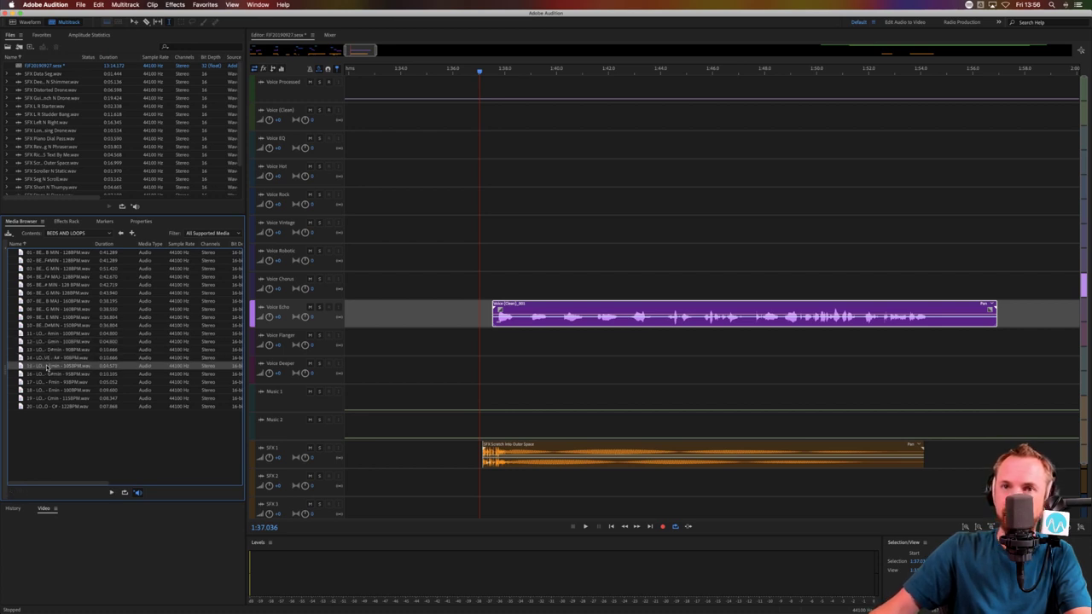
# Place loop 15, TRAP DRUMS, on Music 2 and align its start to about 1:37.8
pyautogui.moveTo(54, 369); pyautogui.dragTo(562, 423)
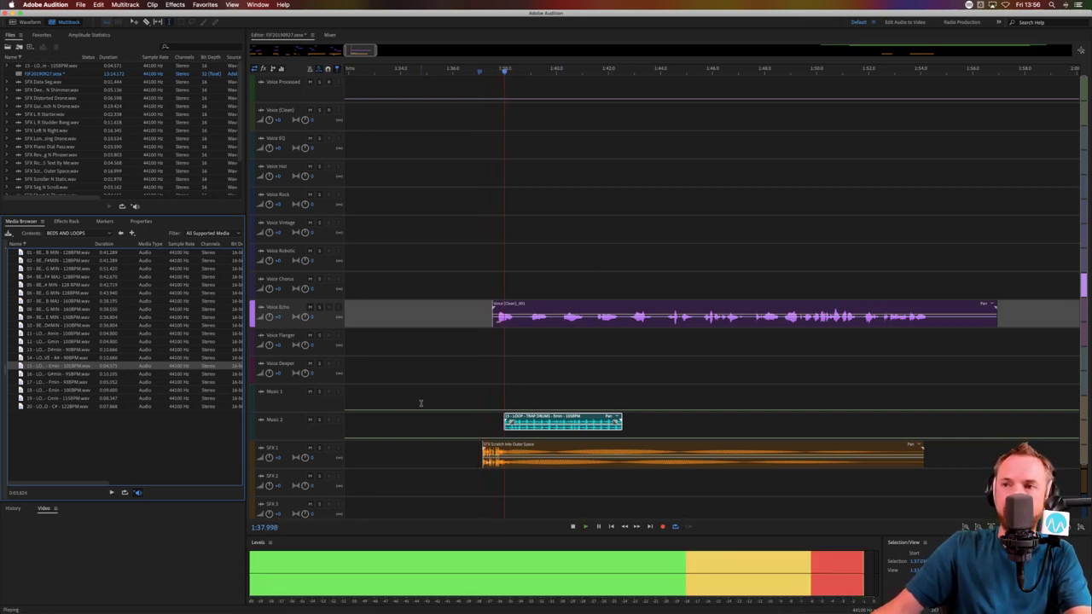
pyautogui.scroll(5, 488, 70)
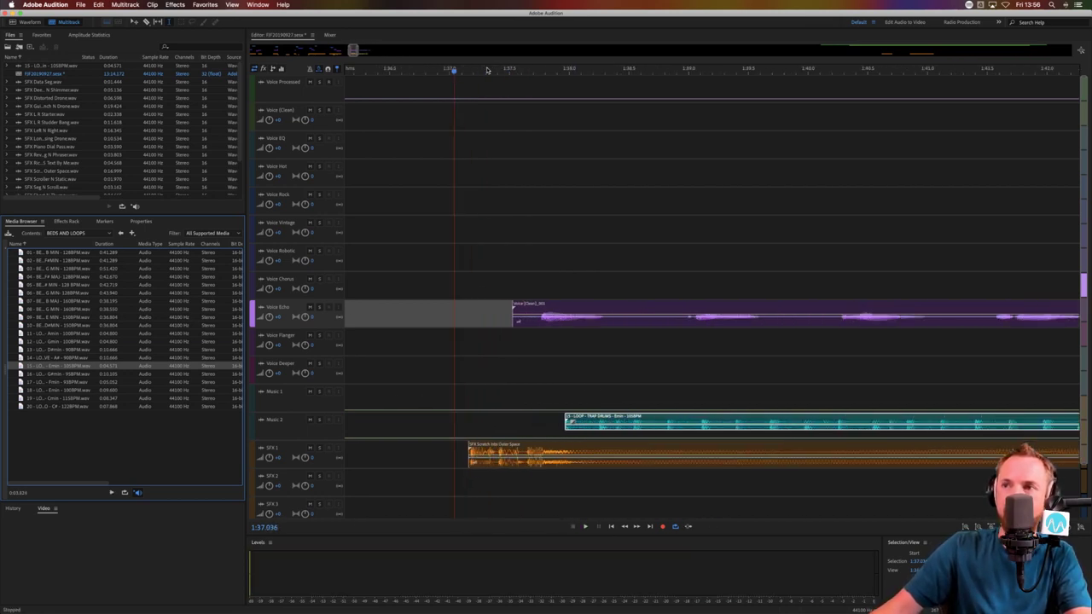
pyautogui.moveTo(619, 412); pyautogui.dragTo(583, 413)
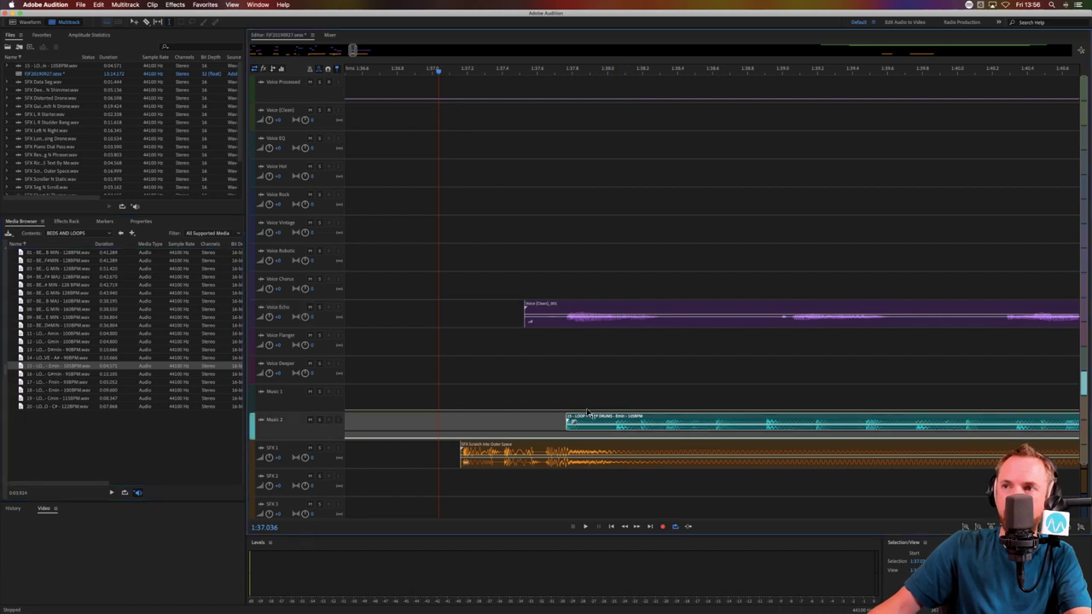
# Enable looping on the TRAP DRUMS clip on Music 2 and extend its end to about 1:43.4
pyautogui.scroll(-5, 577, 62)
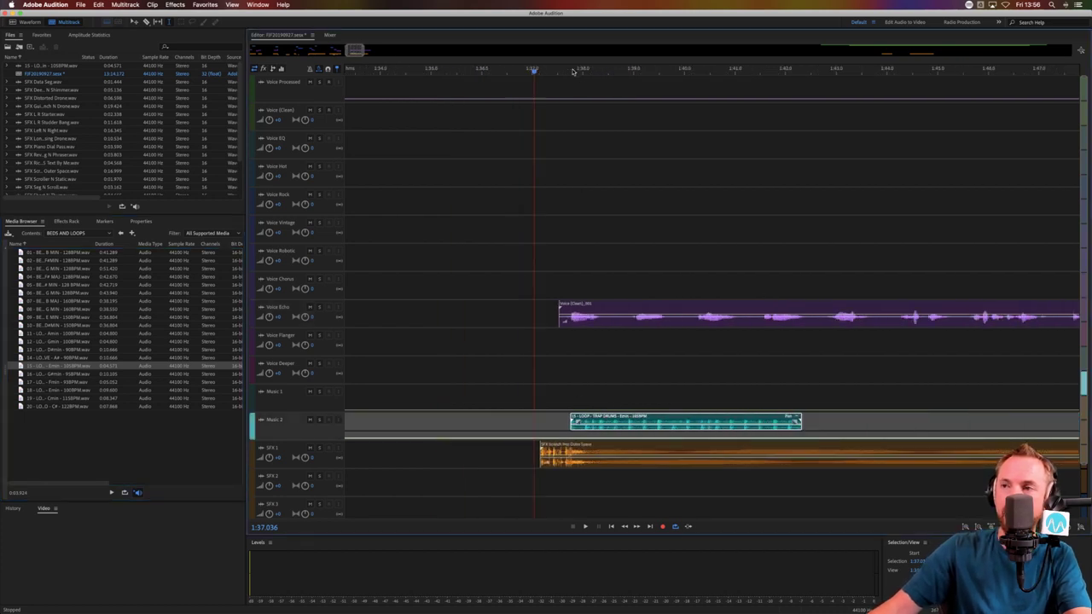
pyautogui.rightClick(639, 418)
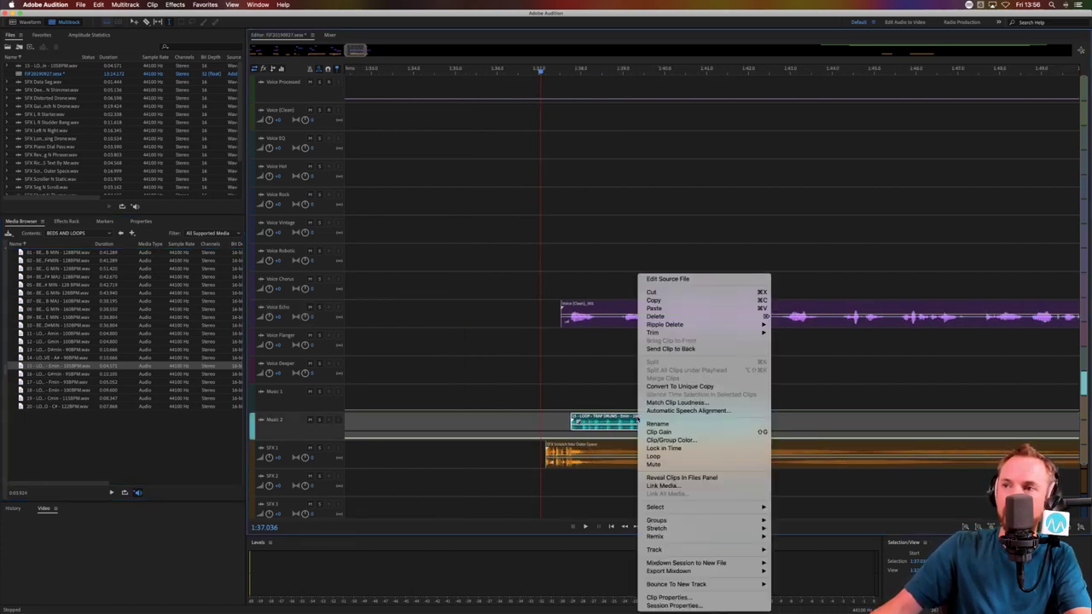
pyautogui.click(653, 458)
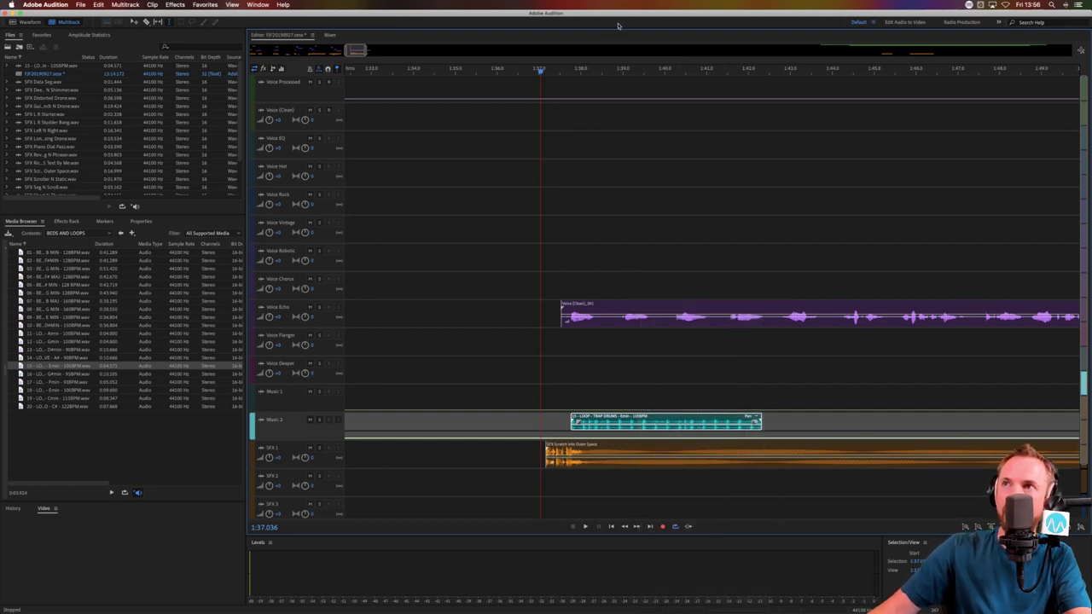
pyautogui.scroll(5, 622, 70)
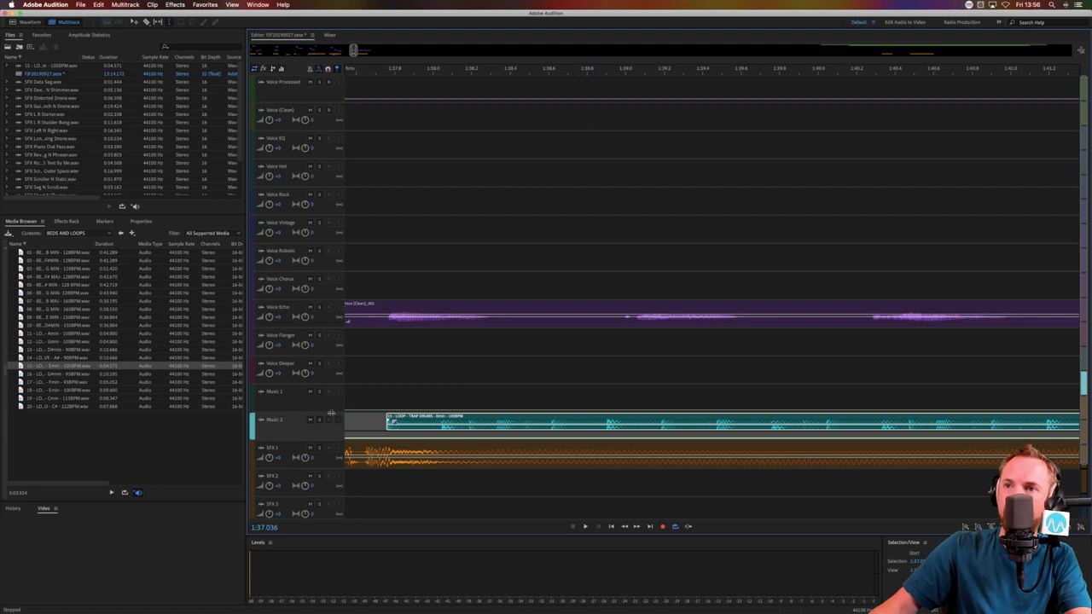
pyautogui.scroll(4, 331, 414)
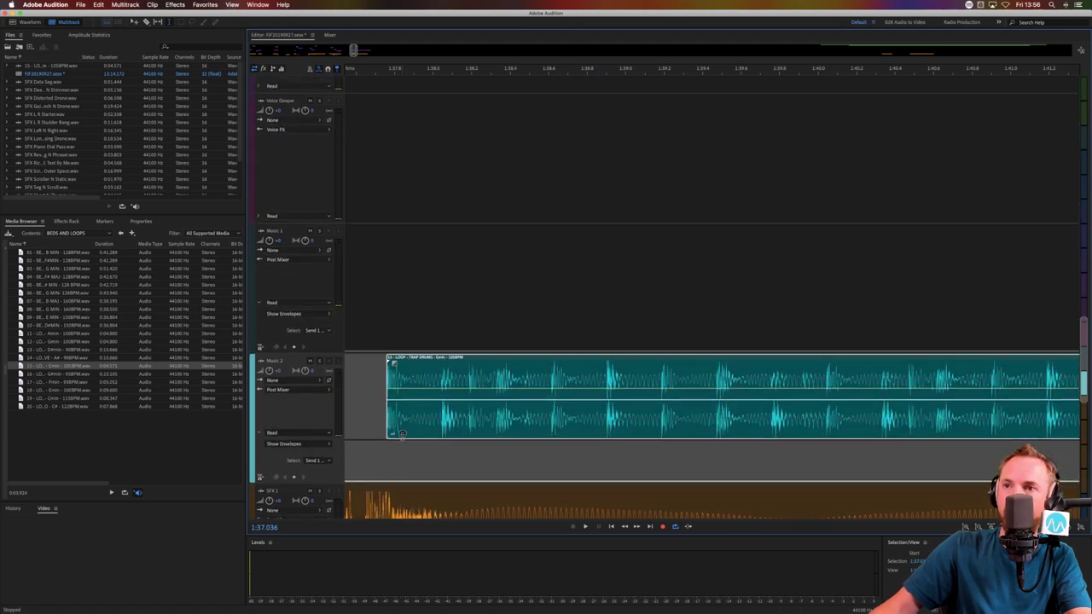
pyautogui.hscroll(10, 516, 151)
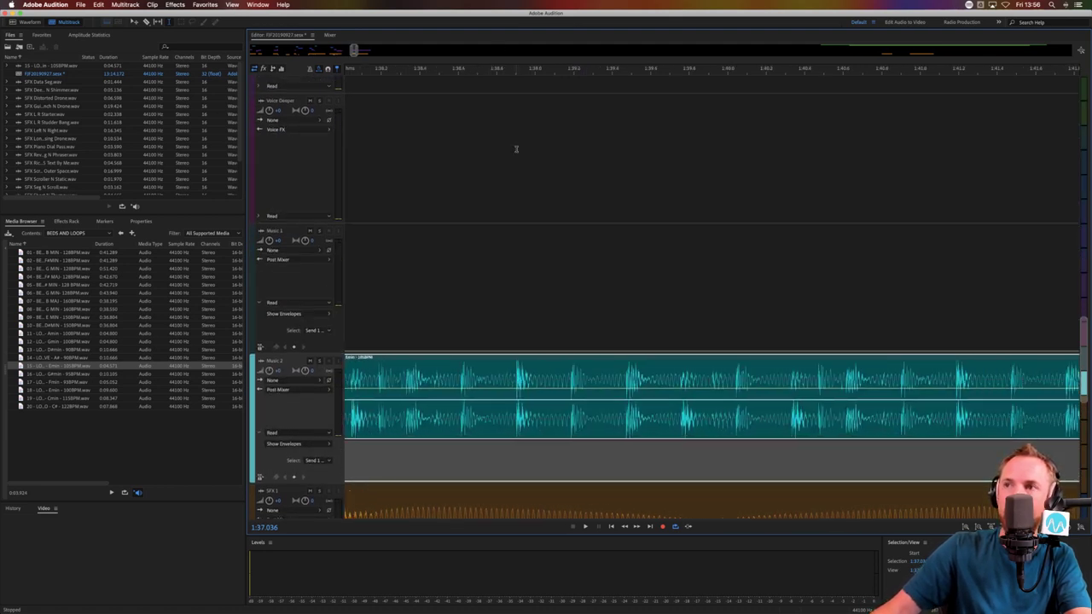
pyautogui.hscroll(1, 598, 353)
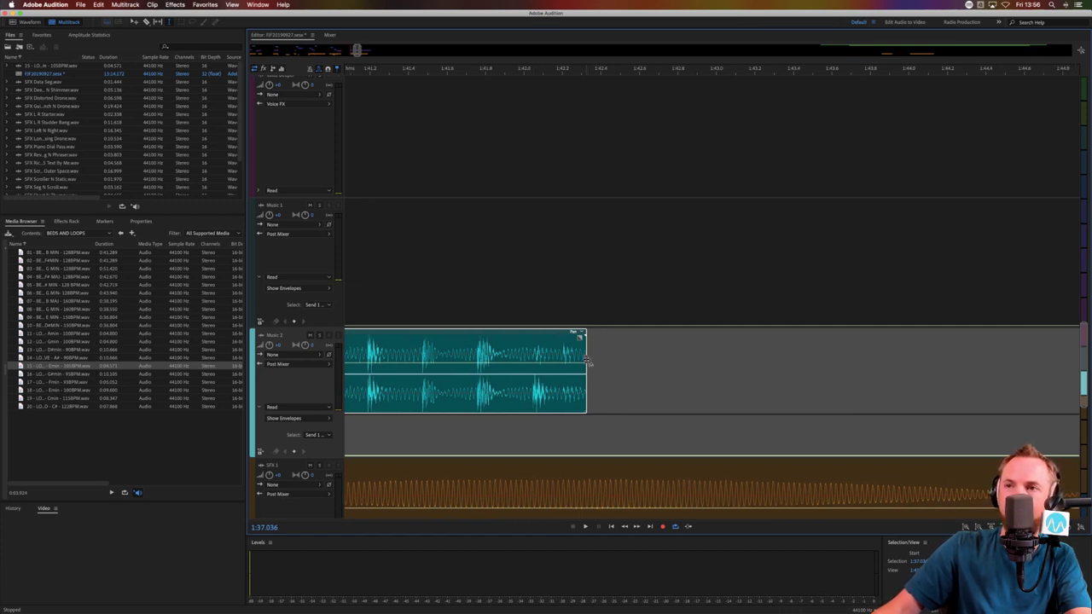
pyautogui.moveTo(587, 360); pyautogui.dragTo(799, 335)
pyautogui.scroll(-10, 479, 68)
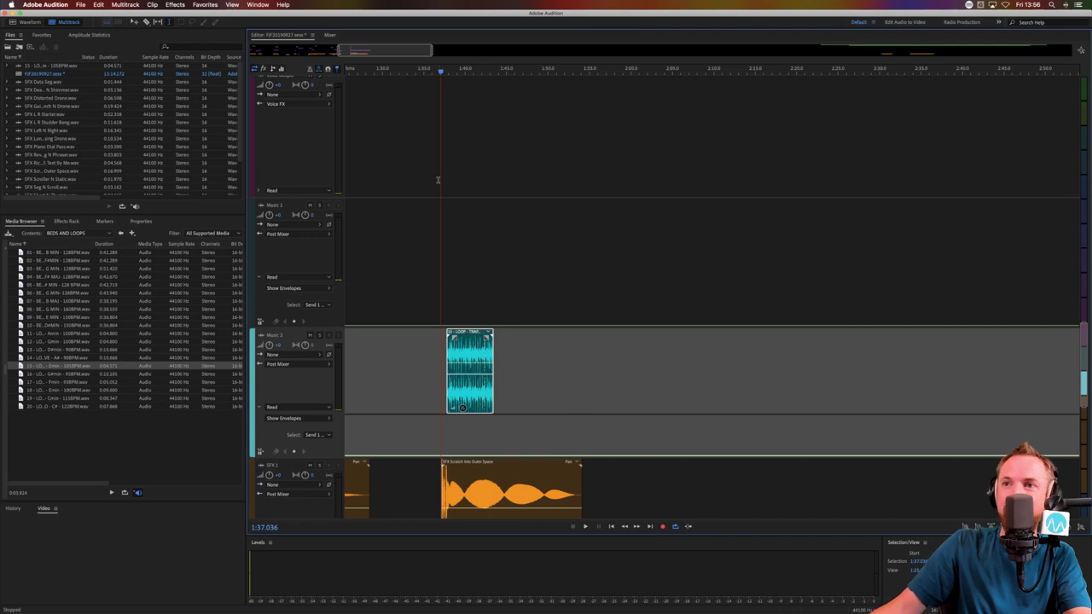
# Extend the end of the looped TRAP DRUMS clip further to about 1:46.8
pyautogui.scroll(1, 418, 397)
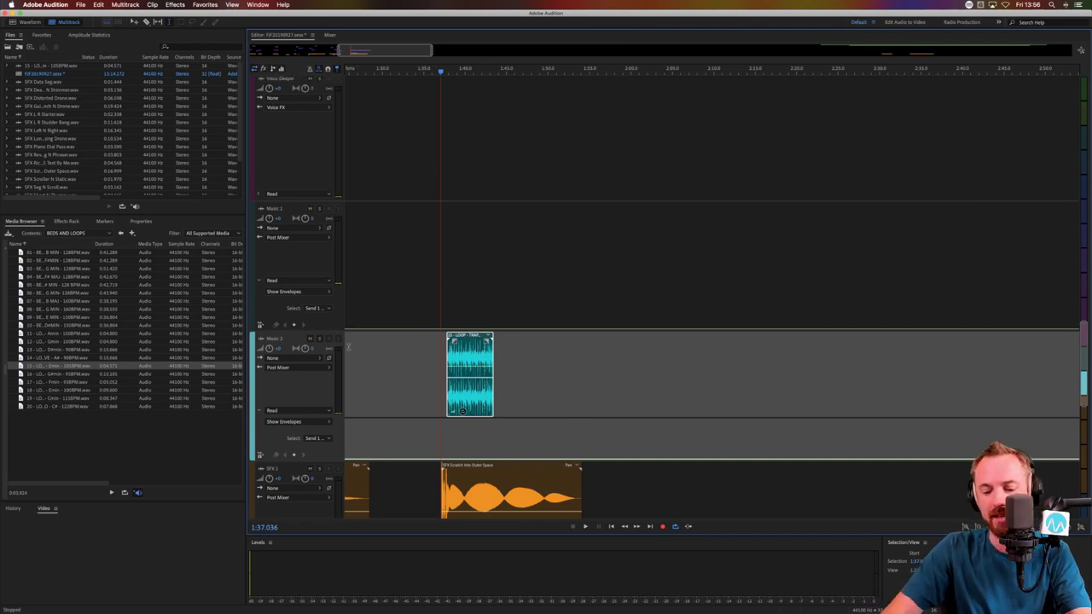
pyautogui.press('\\')
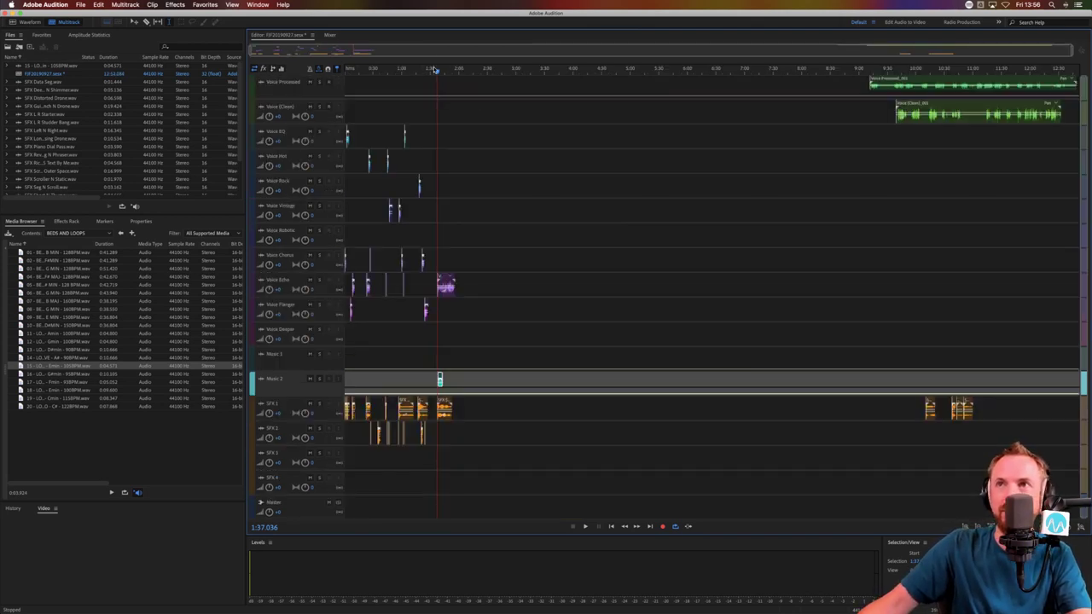
pyautogui.scroll(15, 435, 70)
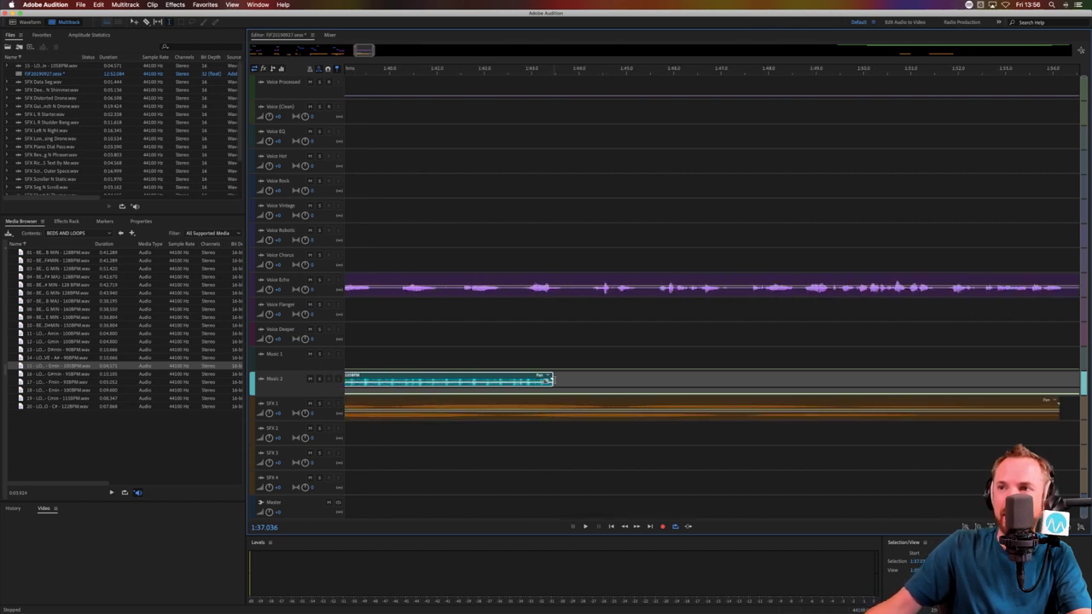
pyautogui.moveTo(553, 386); pyautogui.dragTo(712, 386)
pyautogui.hscroll(-5, 433, 354)
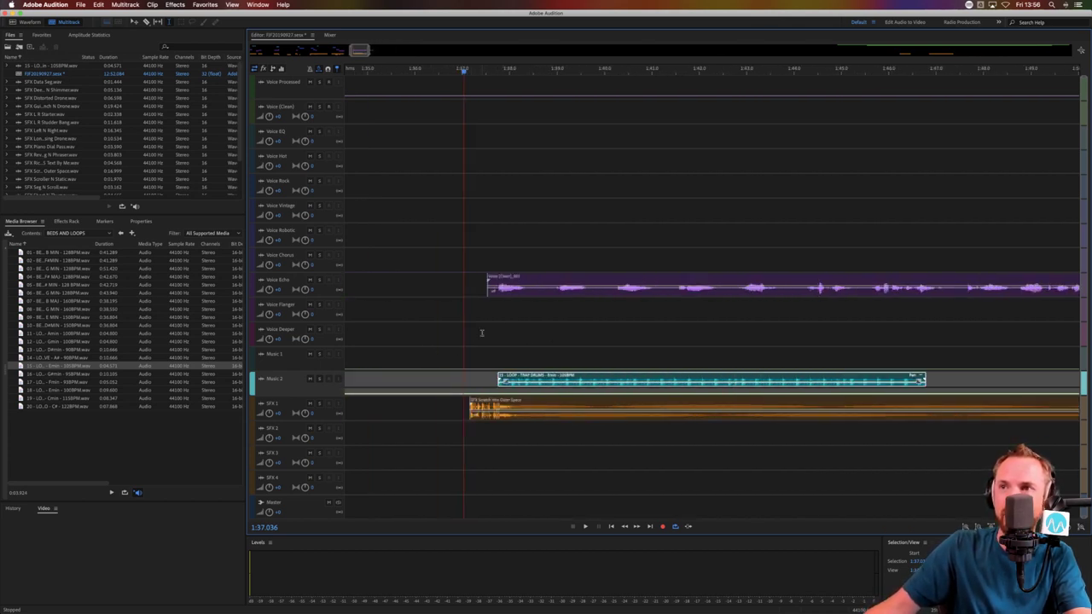
# Play from about 1:37.0 and shift the TRAP DRUMS clip on Music 2 earlier to about 1:37.7
pyautogui.click(463, 335)
pyautogui.scroll(15, 483, 72)
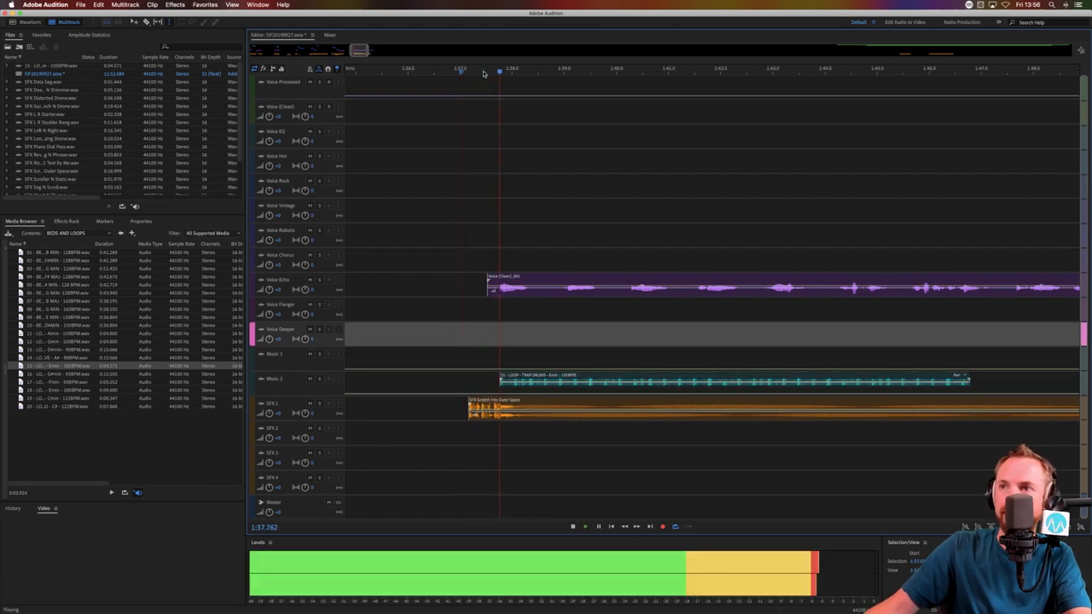
pyautogui.press('space')
pyautogui.moveTo(594, 373); pyautogui.dragTo(568, 372)
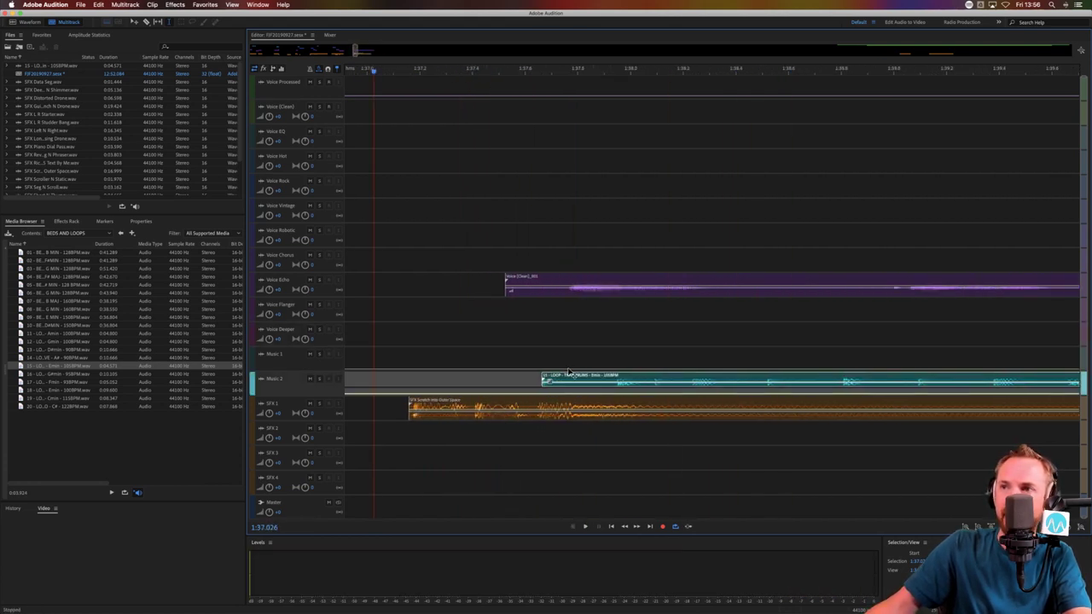
# Fine-tune the Voice Echo clip's start to about 1:37.5 against the drum loop, checking it by playback
pyautogui.moveTo(576, 295); pyautogui.dragTo(532, 294)
pyautogui.press('space')
pyautogui.scroll(-5, 620, 75)
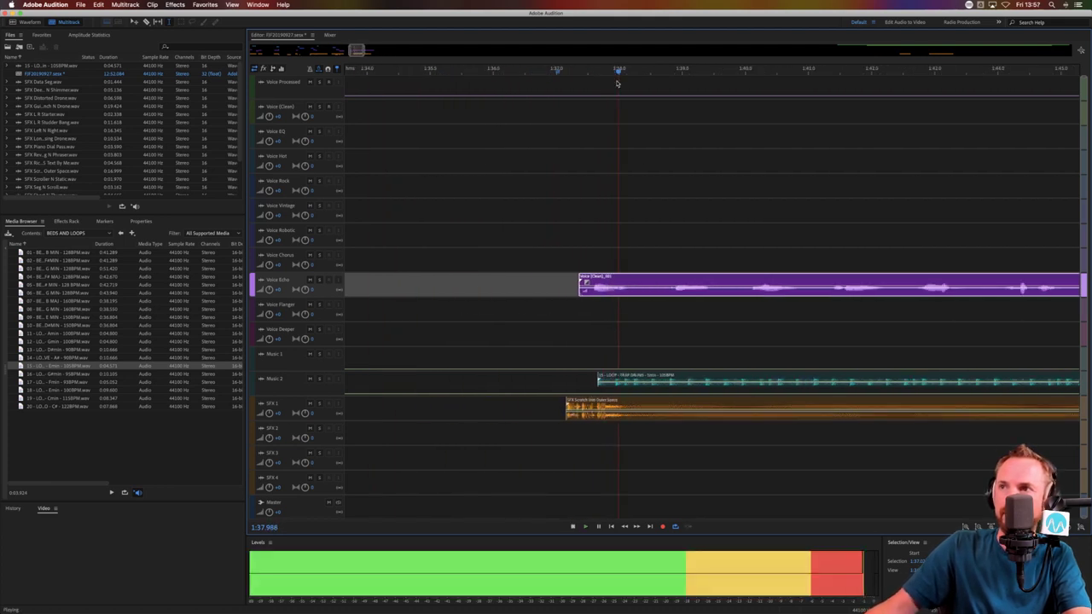
pyautogui.press('space')
pyautogui.moveTo(624, 292); pyautogui.dragTo(627, 294)
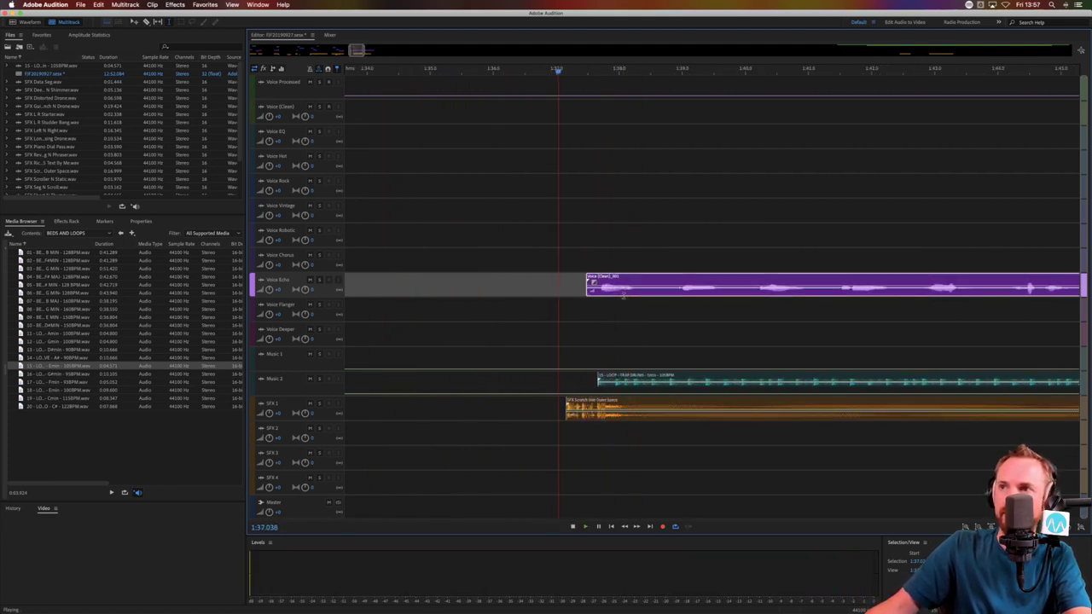
pyautogui.press('space')
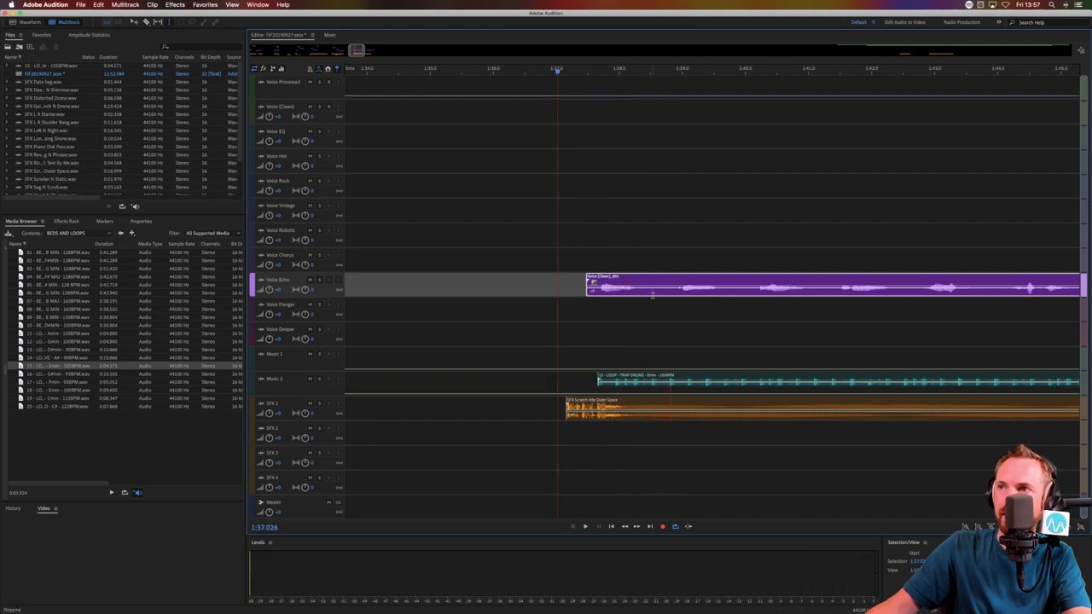
# Cut the section from about 1:38.4 to 1:38.9 out of the Voice Echo clip and play from about 1:37.4
pyautogui.moveTo(644, 324); pyautogui.dragTo(676, 324)
pyautogui.press('Delete')
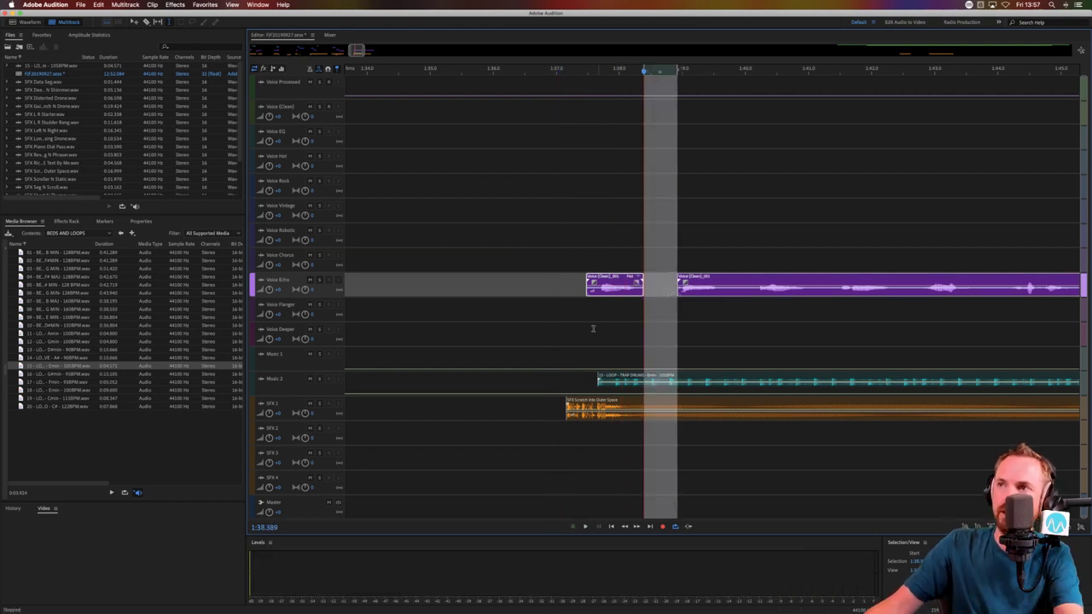
pyautogui.click(582, 329)
pyautogui.press('space')
pyautogui.press('space')
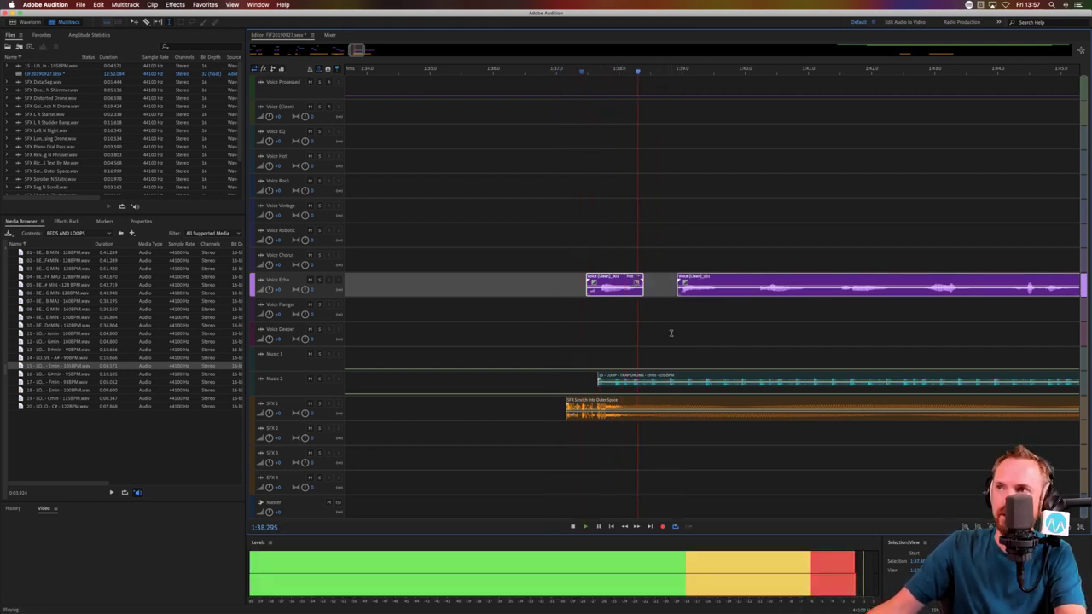
pyautogui.press('space')
# Move only the second Voice Echo clip to start at about 1:40.3 and check the timing by playing from about 1:37.1
pyautogui.moveTo(704, 290); pyautogui.dragTo(800, 288)
pyautogui.press('super+z')
pyautogui.click(743, 316)
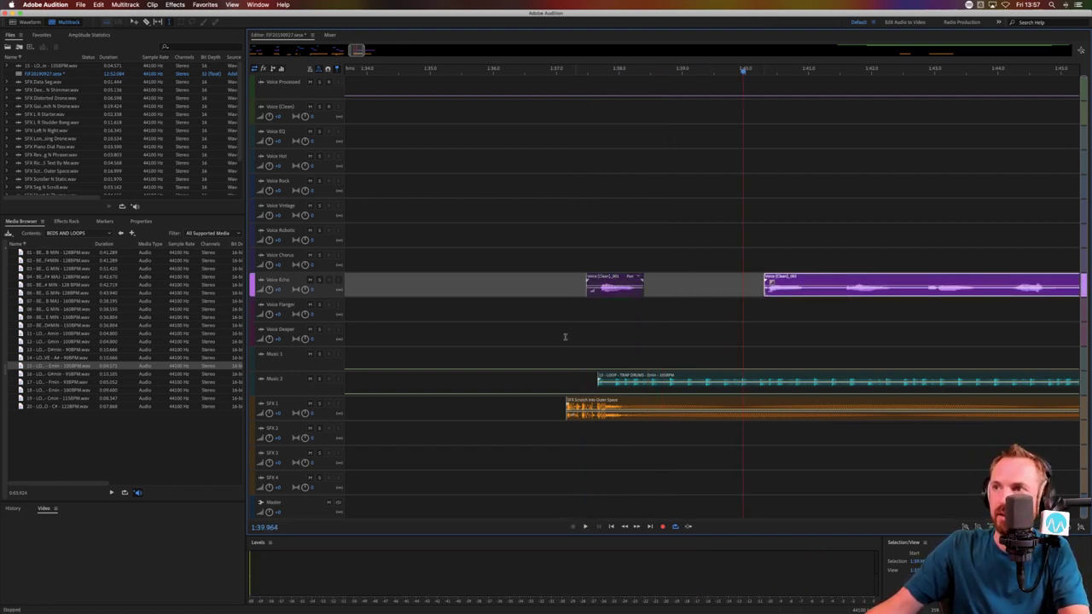
pyautogui.click(565, 336)
pyautogui.press('space')
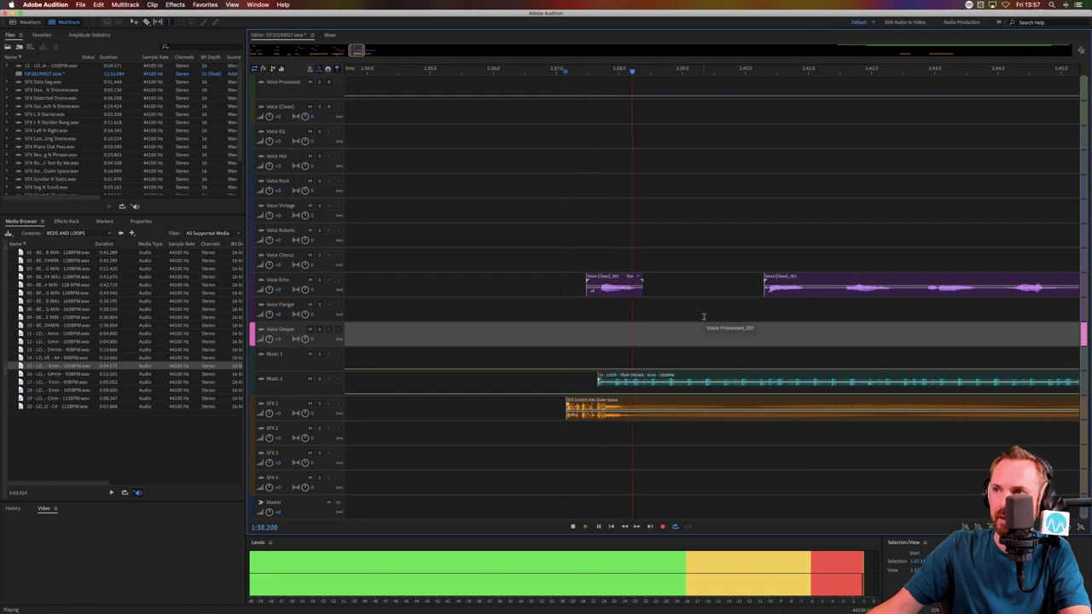
pyautogui.press('space')
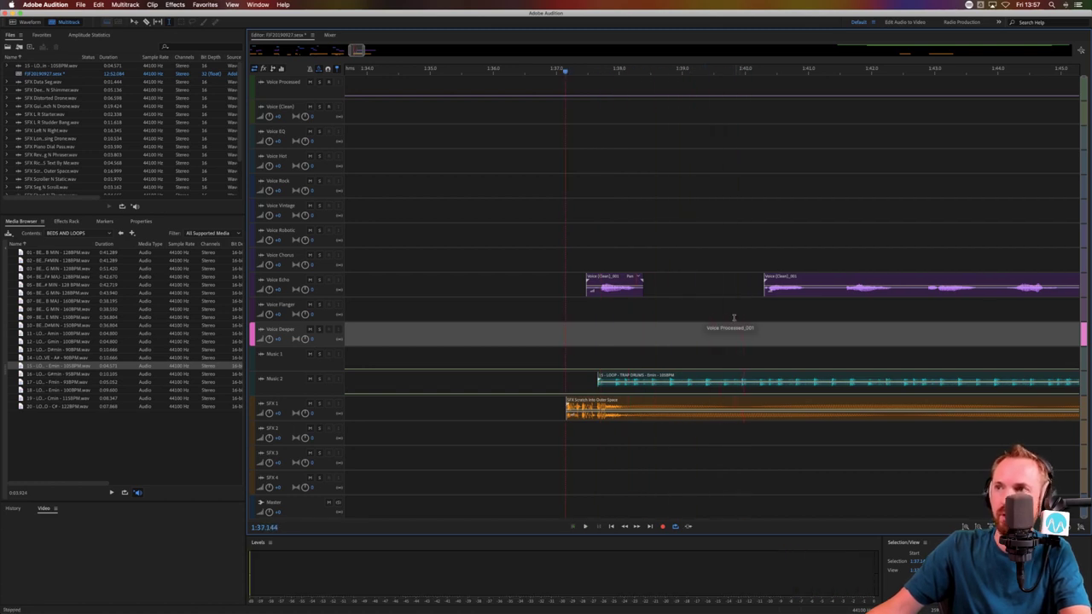
pyautogui.press('space')
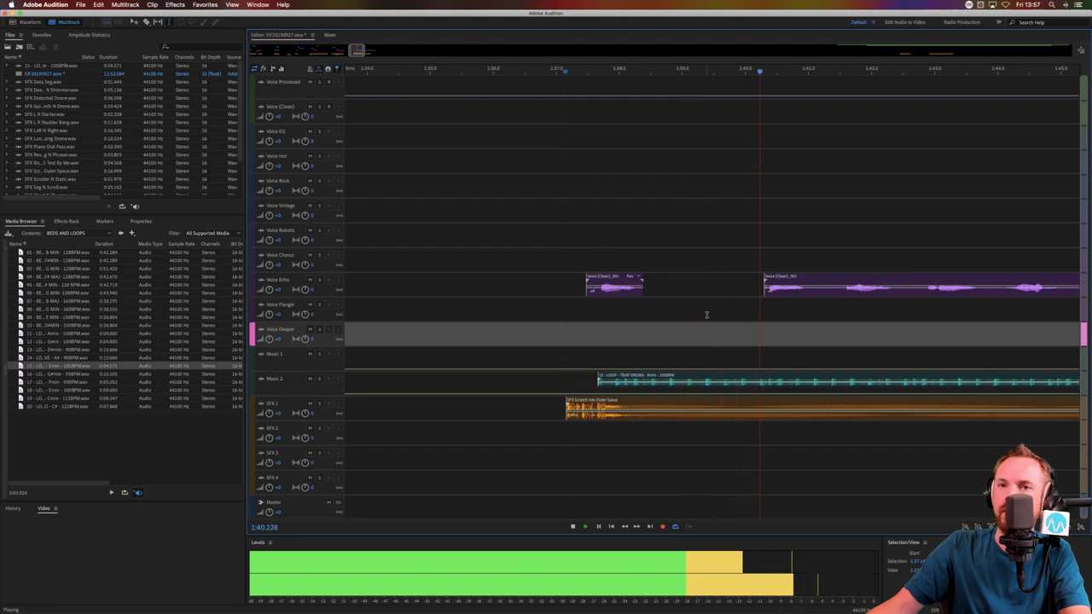
pyautogui.press('space')
# Audition loops 19 and 20 and beds 06 through 01 in the BEDS AND LOOPS folder
pyautogui.click(77, 399)
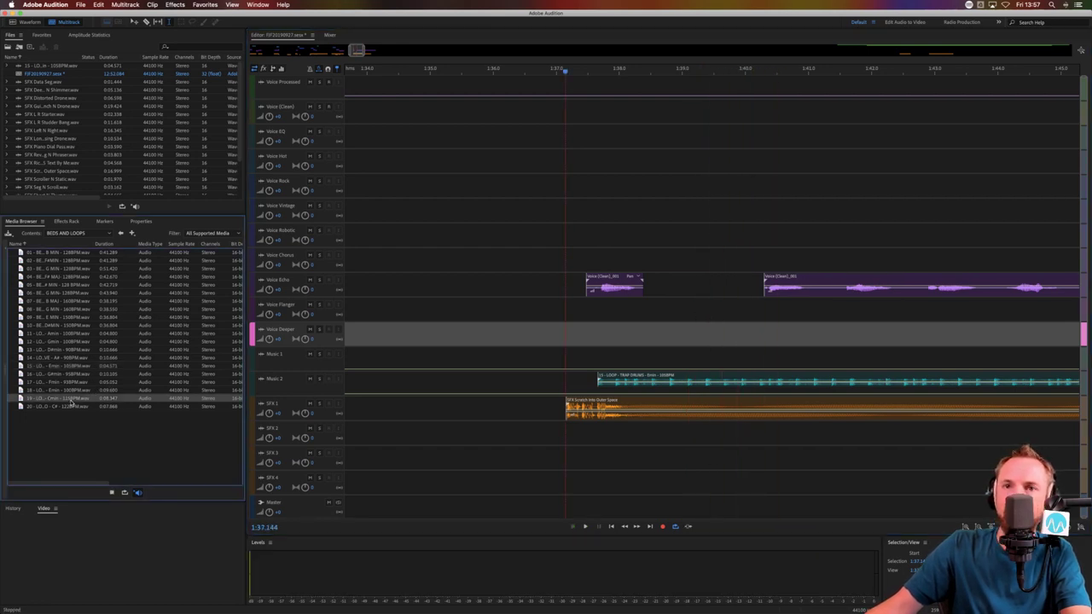
pyautogui.click(74, 407)
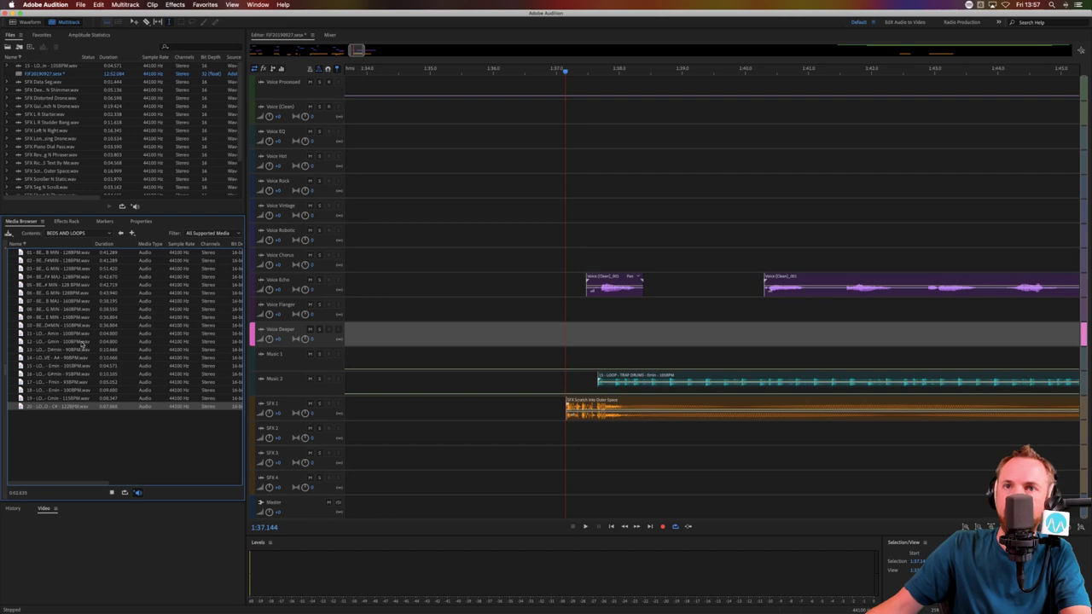
pyautogui.click(78, 293)
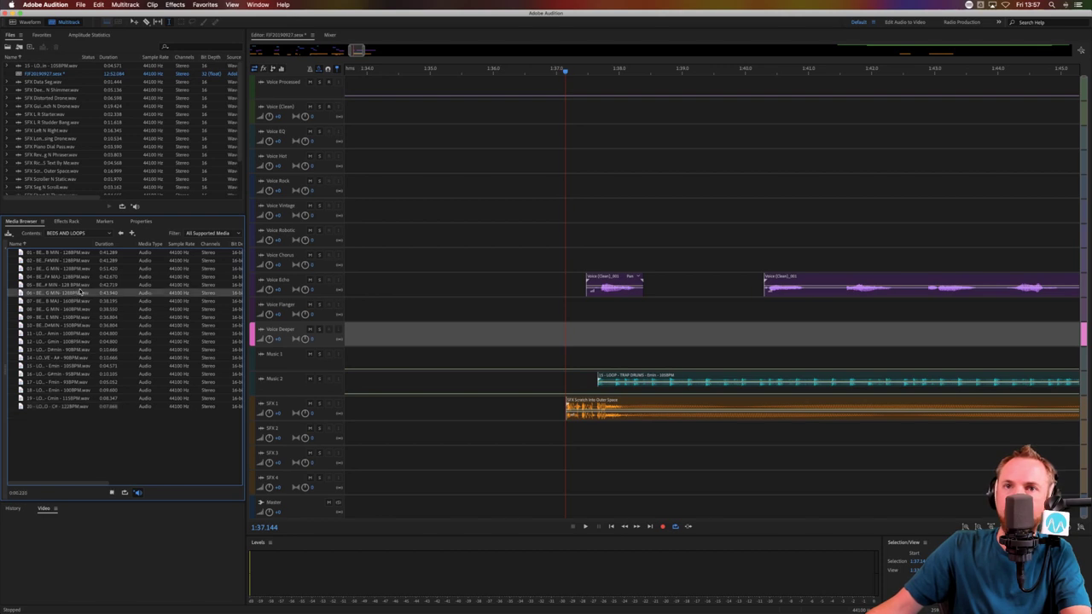
pyautogui.click(80, 285)
pyautogui.click(78, 277)
pyautogui.click(79, 268)
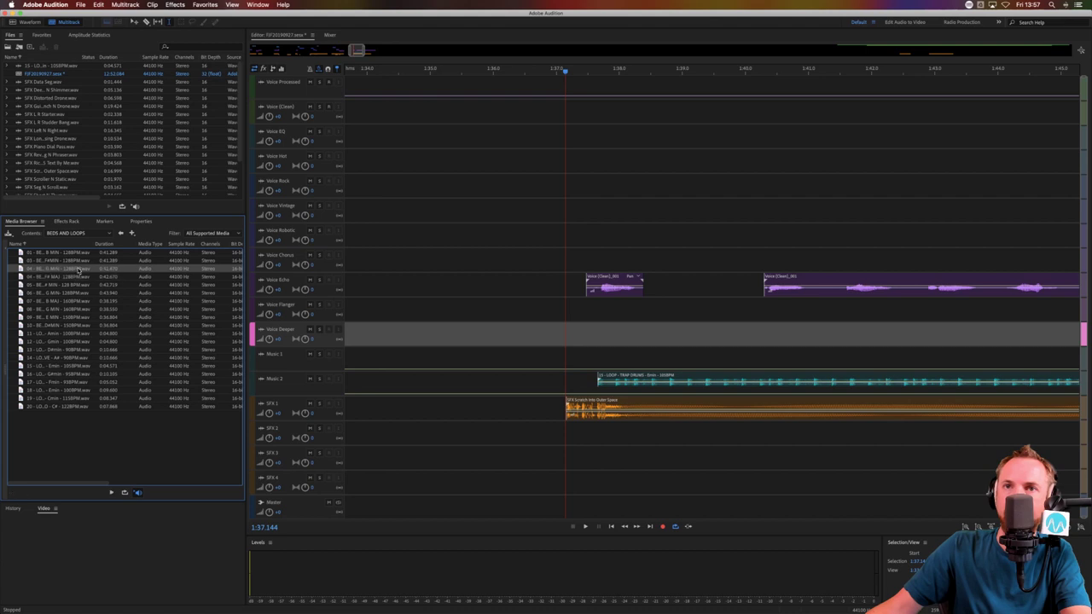
pyautogui.click(81, 261)
pyautogui.click(75, 252)
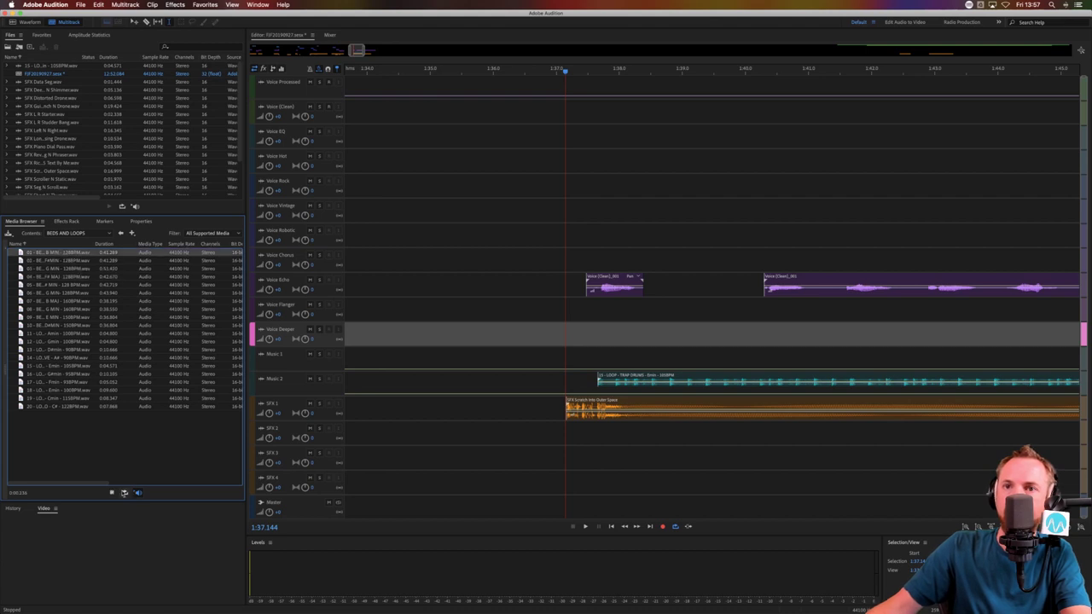
# Solo the Music 2 track and play the TRAP DRUMS loop from its start at about 1:37.7
pyautogui.click(599, 344)
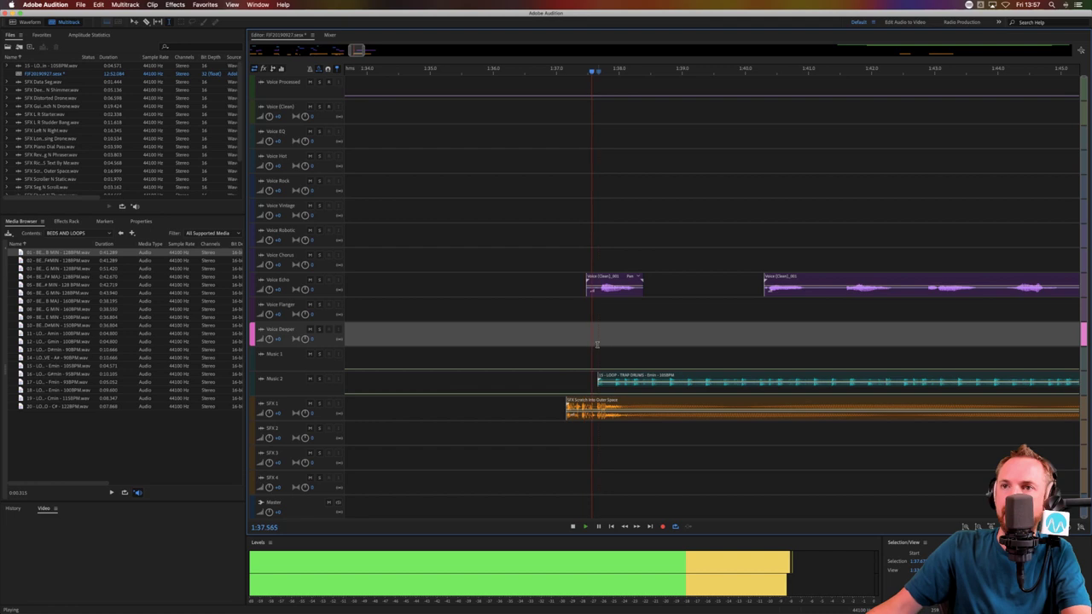
pyautogui.click(320, 379)
pyautogui.press('space')
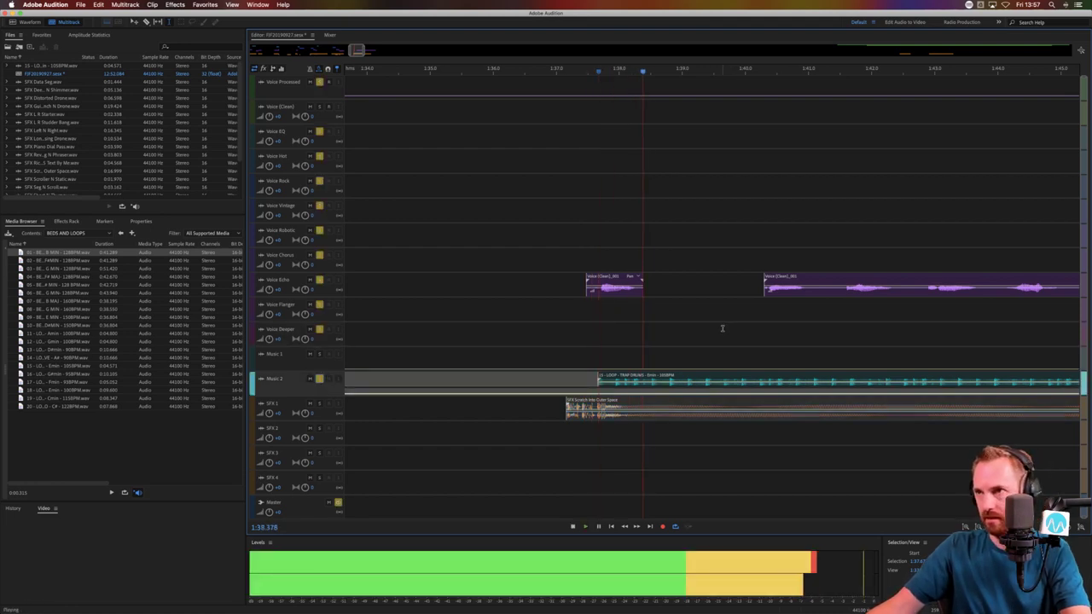
pyautogui.press('space')
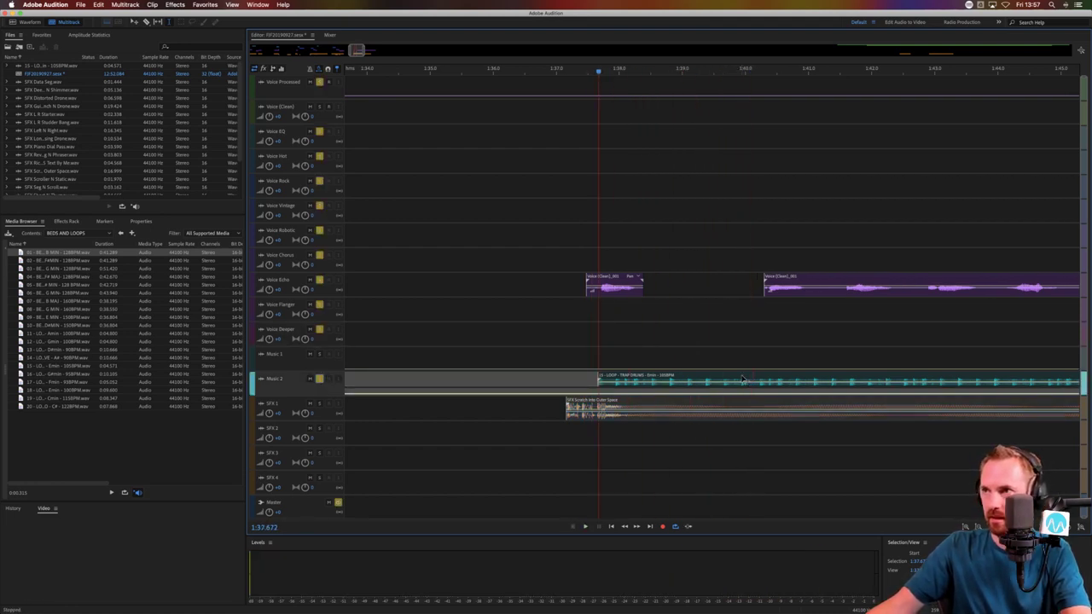
# Cut the TRAP DRUMS clip off at about 1:40.0, delete the remainder, and place the playhead at the clip's start
pyautogui.click(743, 381)
pyautogui.moveTo(743, 381); pyautogui.dragTo(794, 382)
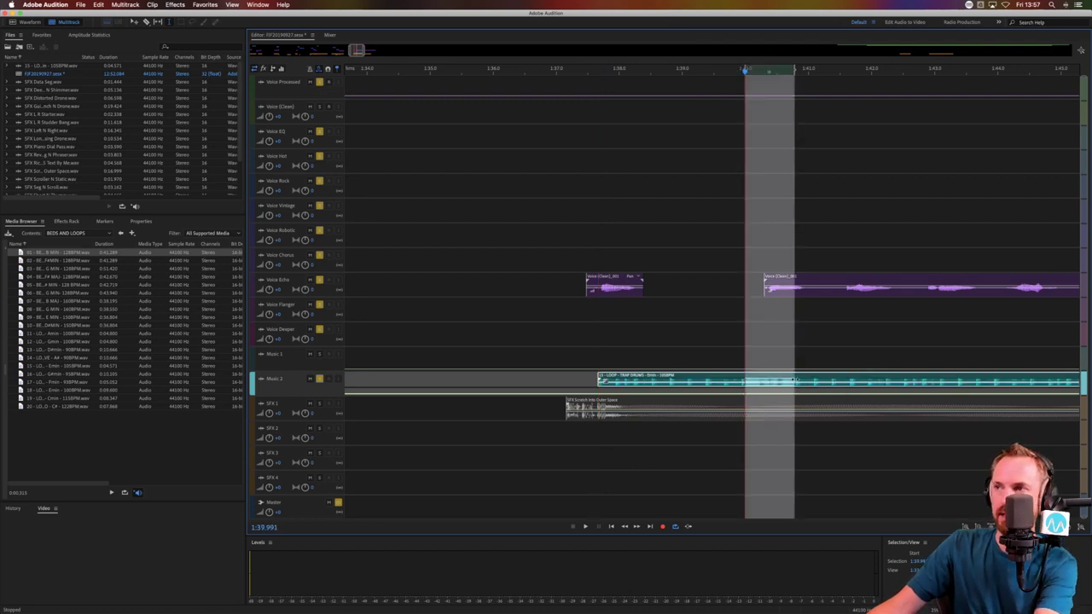
pyautogui.press('Delete')
pyautogui.click(804, 376)
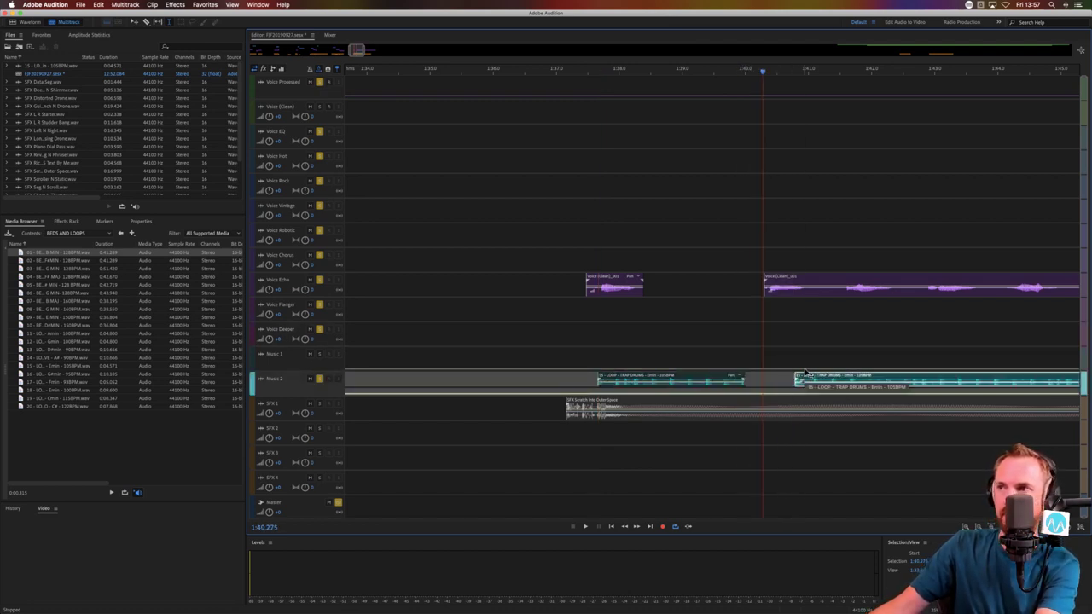
pyautogui.press('Delete')
pyautogui.scroll(5, 648, 73)
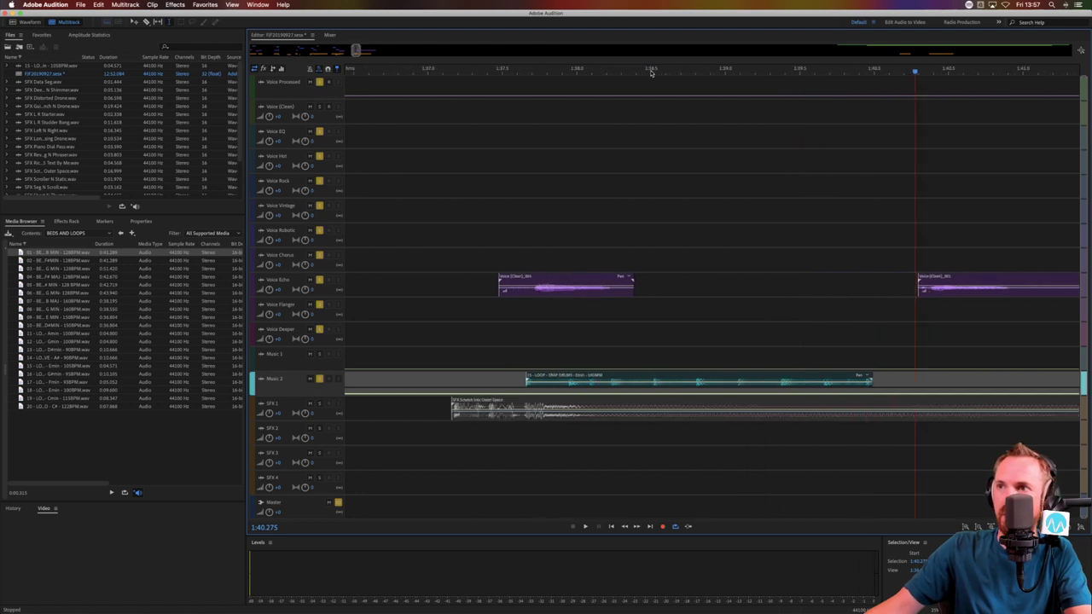
pyautogui.click(501, 357)
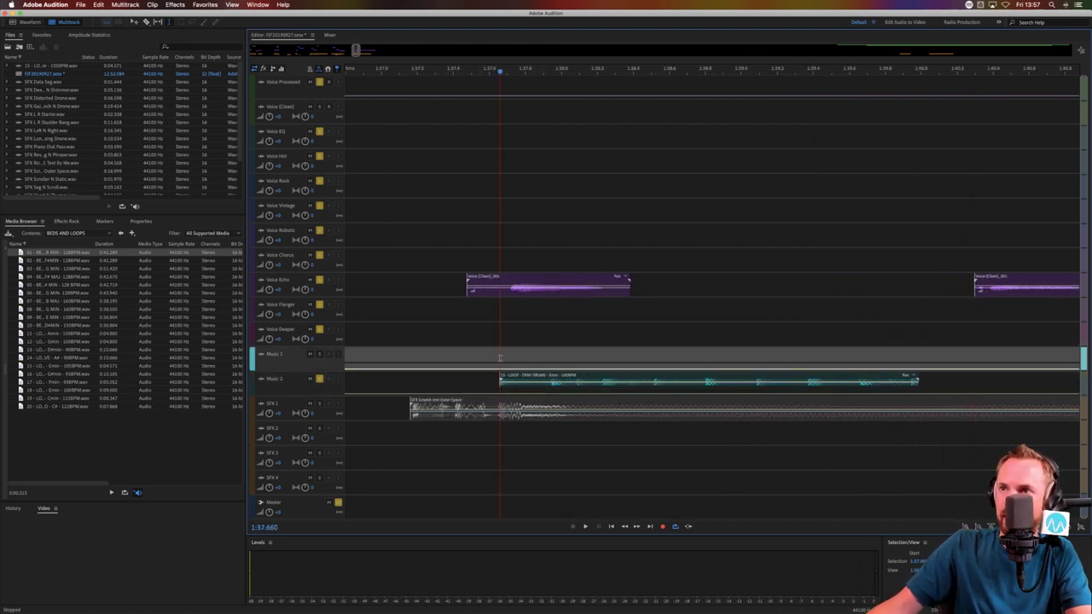
# Mark a two-second range from the start of the TRAP DRUMS clip and trim the clip's end to about 1:39.7
pyautogui.moveTo(500, 359); pyautogui.dragTo(860, 344)
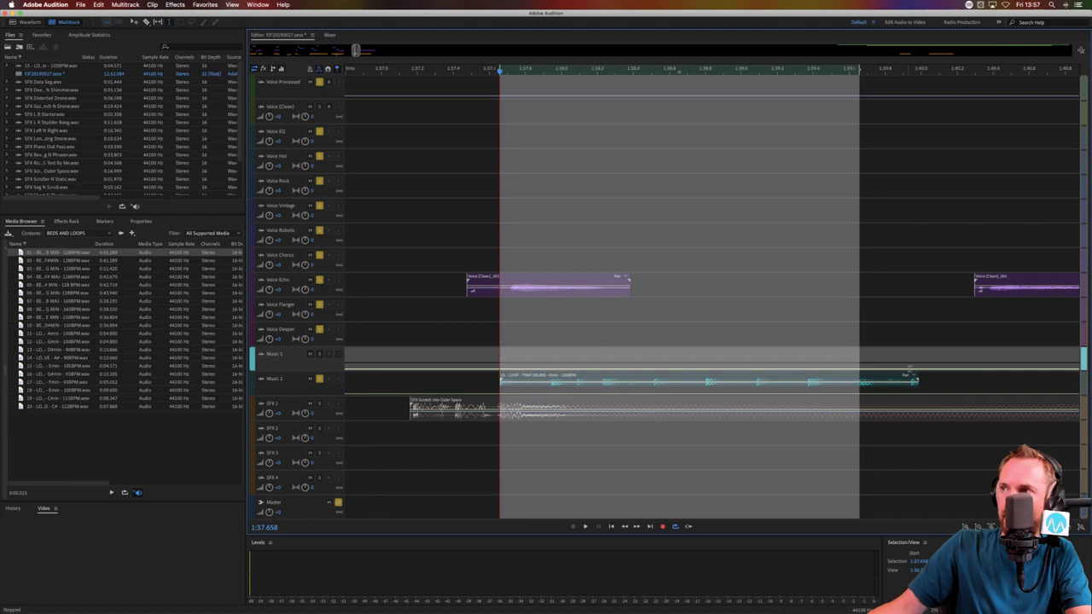
pyautogui.scroll(5, 330, 375)
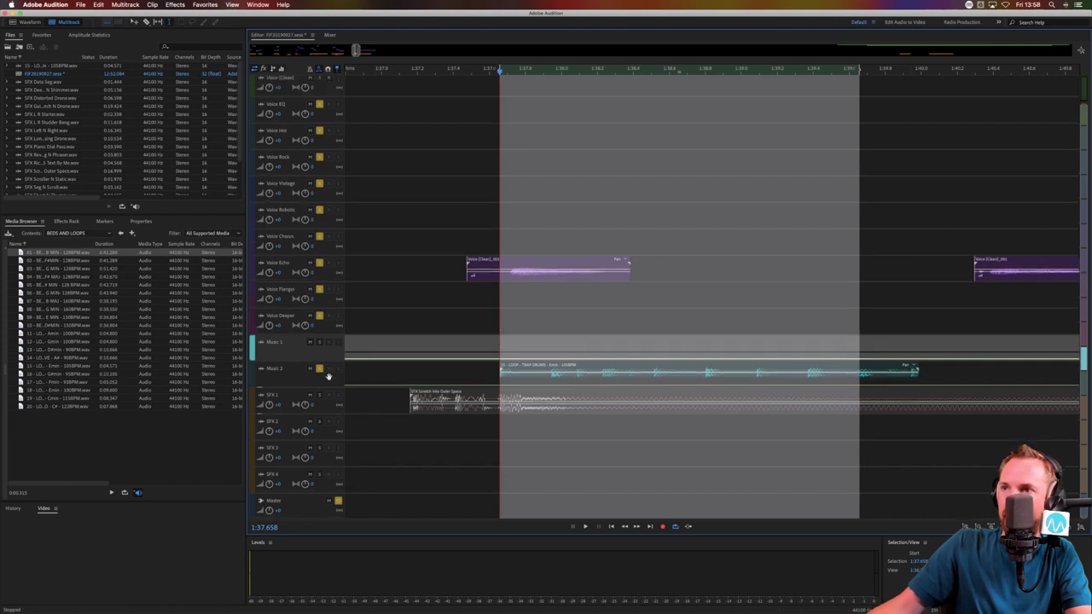
pyautogui.moveTo(919, 336); pyautogui.dragTo(866, 339)
# Place the playhead at 1:39.650 as a reference and move the second Voice Echo clip earlier to start at about 1:39.6
pyautogui.scroll(-5, 842, 70)
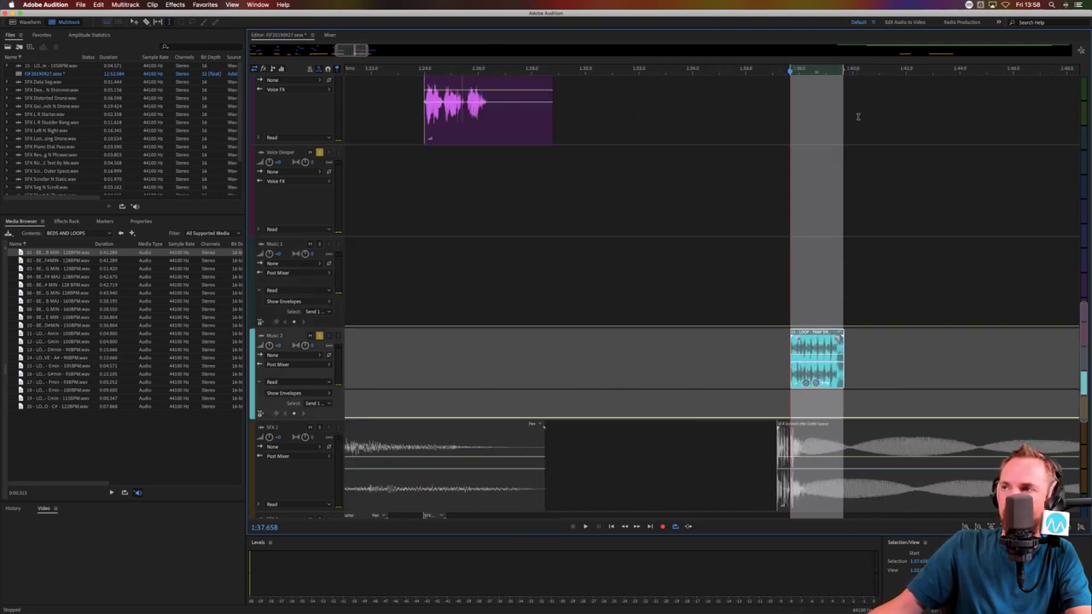
pyautogui.scroll(4, 859, 117)
pyautogui.scroll(-4, 857, 201)
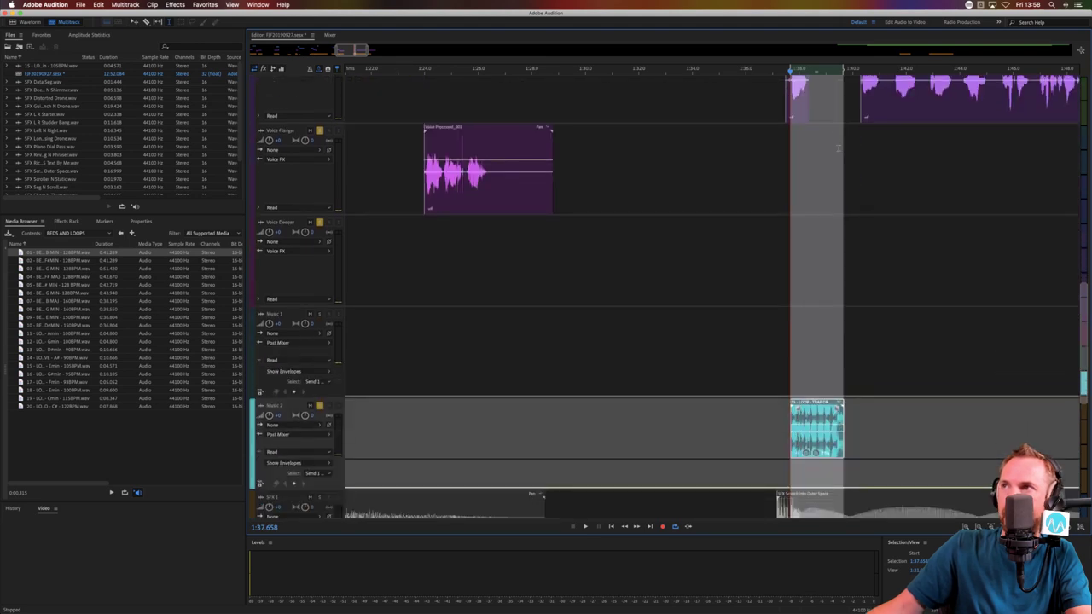
pyautogui.click(838, 113)
pyautogui.scroll(3, 843, 108)
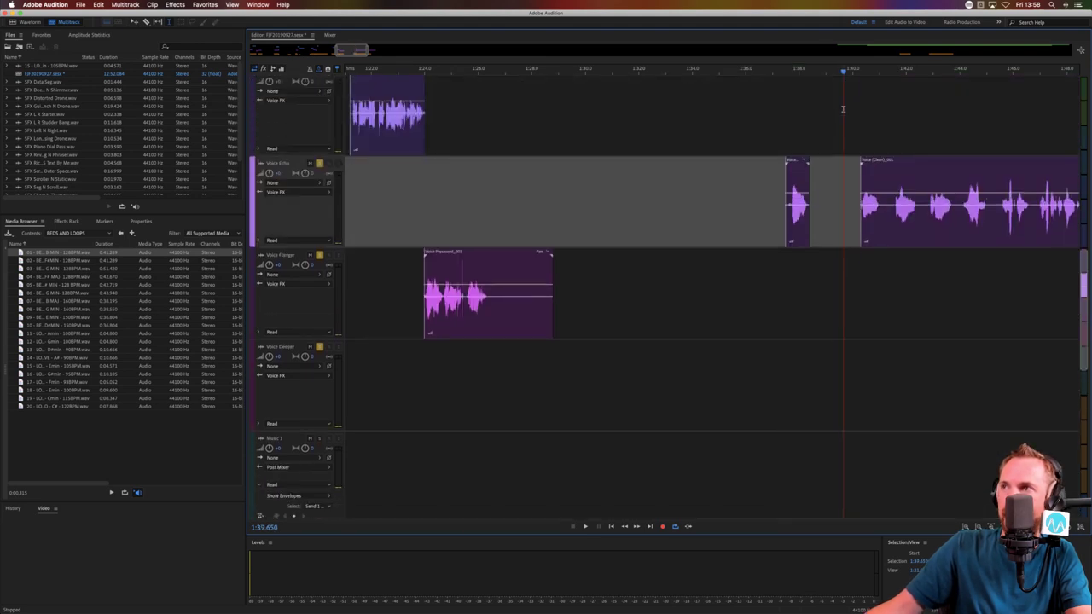
pyautogui.scroll(4, 844, 75)
pyautogui.scroll(-5, 857, 243)
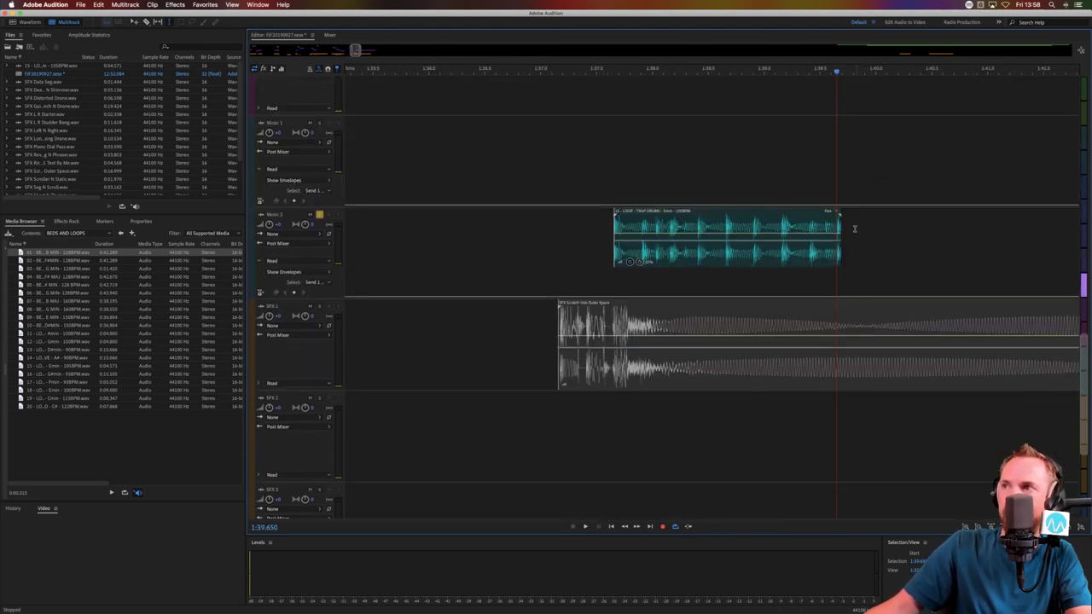
pyautogui.scroll(5, 849, 187)
pyautogui.moveTo(937, 243); pyautogui.dragTo(856, 243)
pyautogui.scroll(-5, 767, 287)
pyautogui.scroll(2, 763, 291)
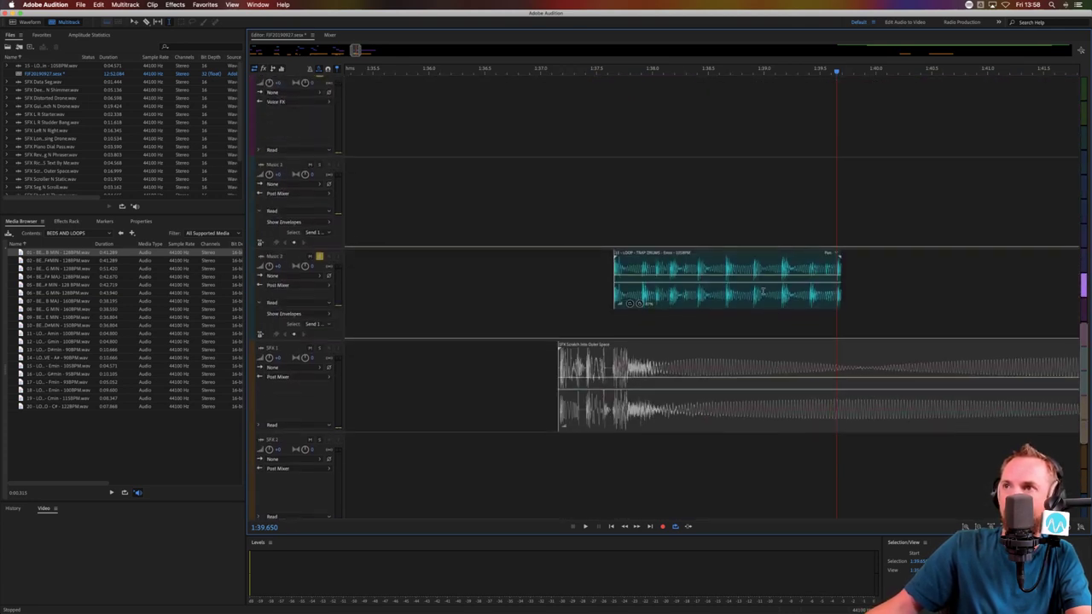
# Extend the TRAP DRUMS loop on Music 2 to end at about 1:47.6 and play the unsoloed mix from about 1:37.3
pyautogui.click(577, 287)
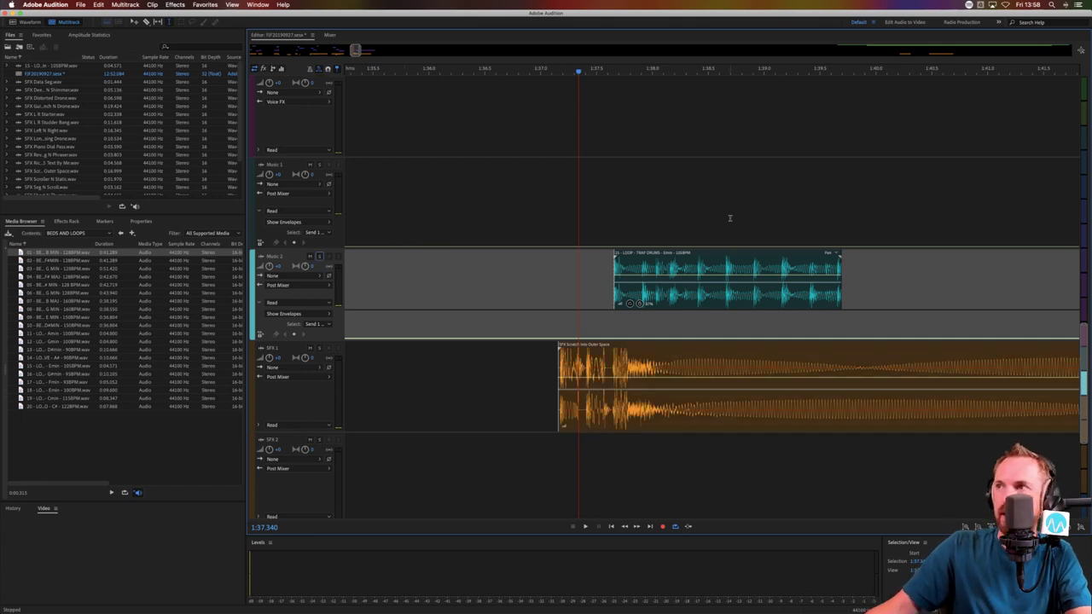
pyautogui.moveTo(843, 279); pyautogui.dragTo(1013, 289)
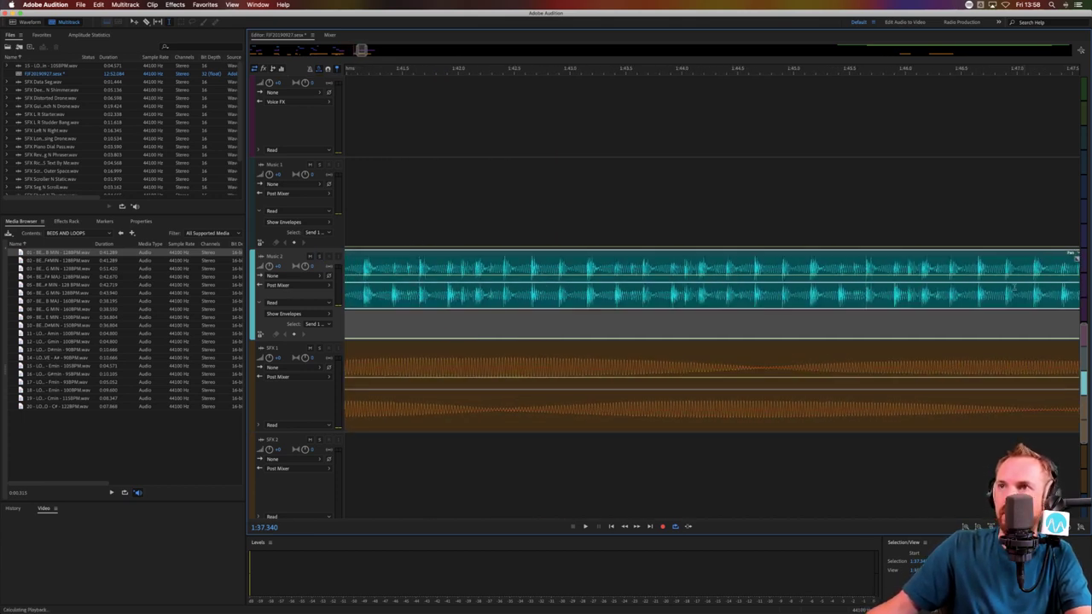
pyautogui.press('space')
pyautogui.scroll(-4, 481, 76)
pyautogui.scroll(4, 371, 184)
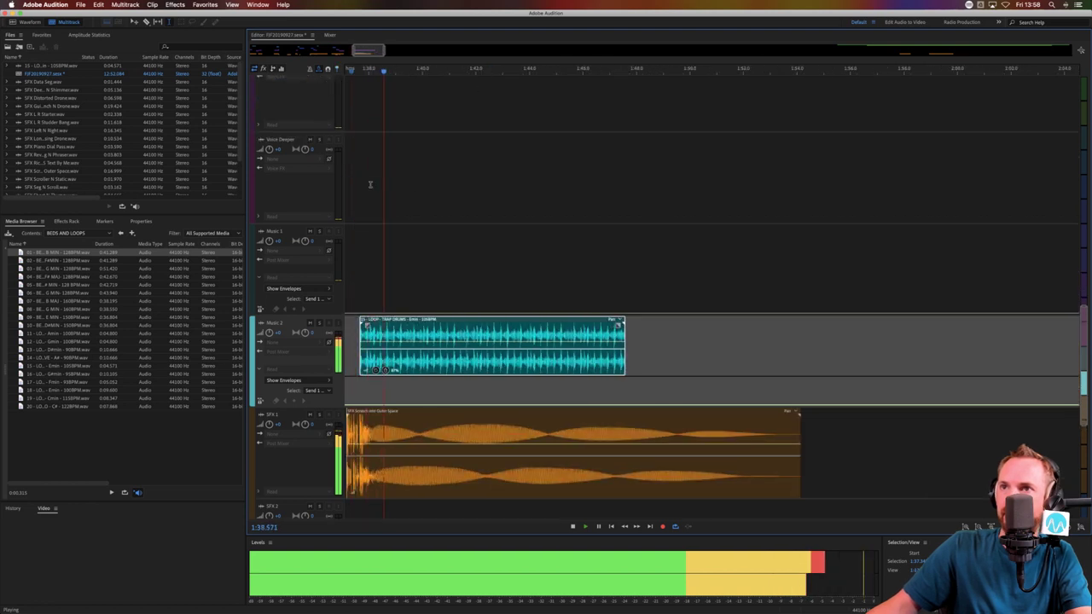
pyautogui.scroll(1, 370, 184)
pyautogui.press('space')
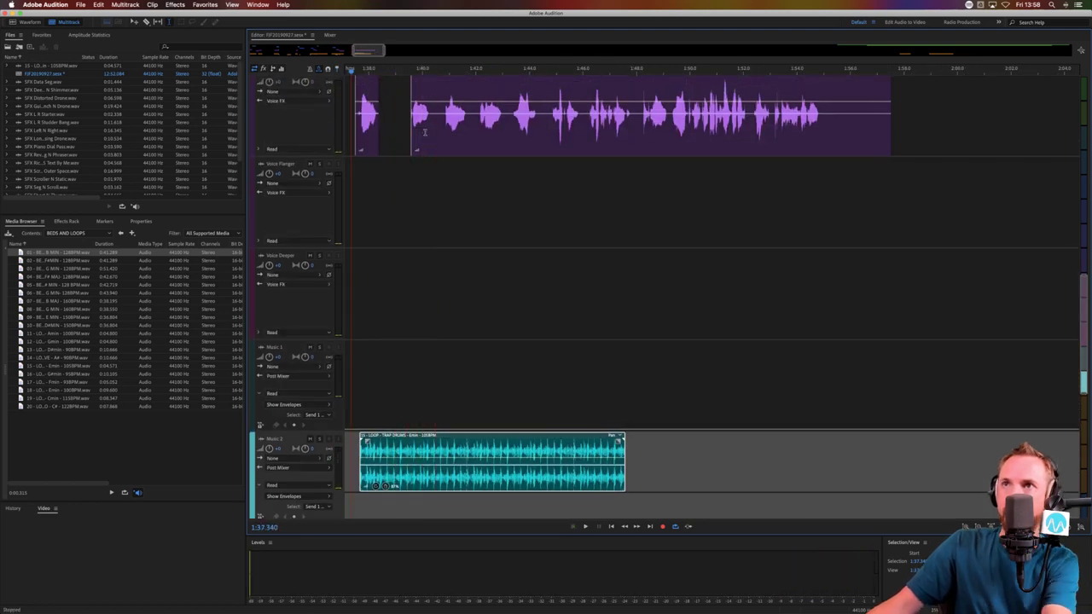
# Delete the pause after the first phrase of the second Voice Echo clip, from about 1:40.3 to 1:40.7
pyautogui.moveTo(430, 128); pyautogui.dragTo(442, 129)
pyautogui.press('Delete')
pyautogui.click(417, 164)
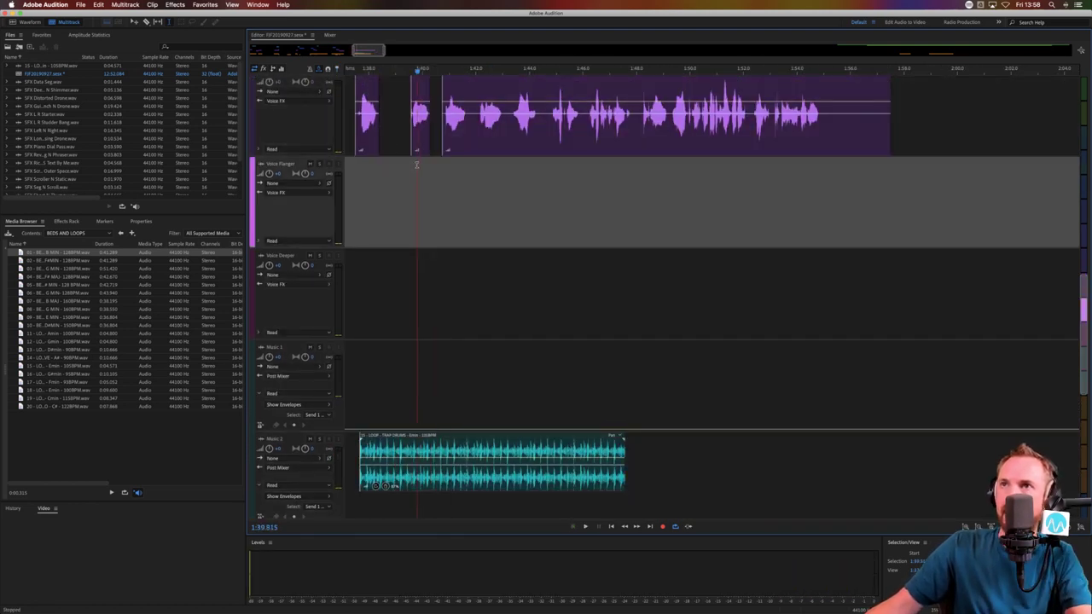
# Mark two seconds from about 1:39.6, move the remaining Voice Echo clip to start at about 1:41.36, and play from 1:41.1
pyautogui.moveTo(362, 162); pyautogui.dragTo(466, 162)
pyautogui.click(417, 159)
pyautogui.click(427, 160)
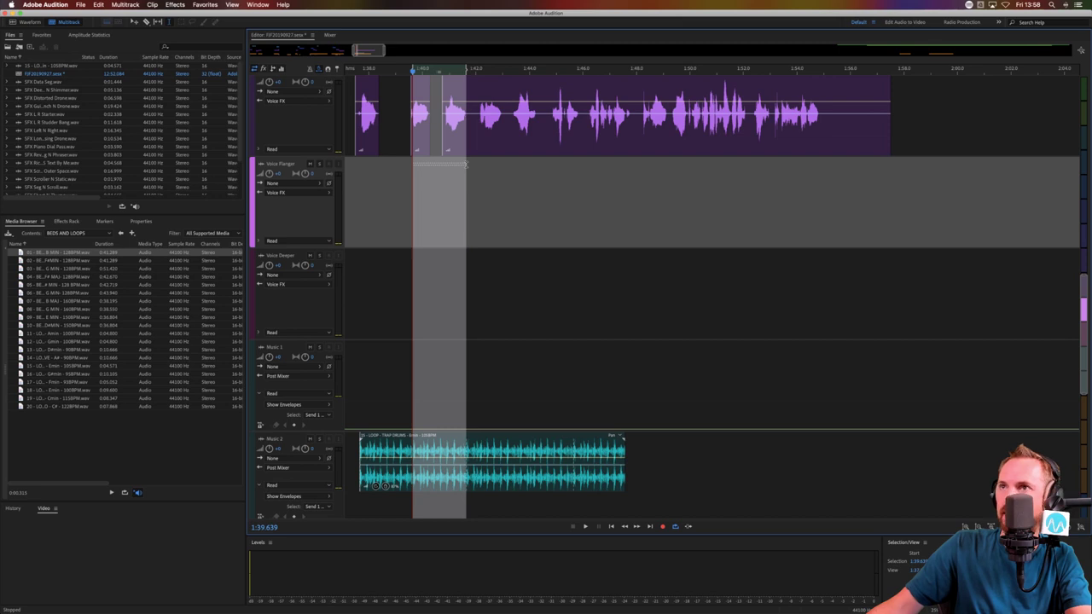
pyautogui.scroll(6, 452, 71)
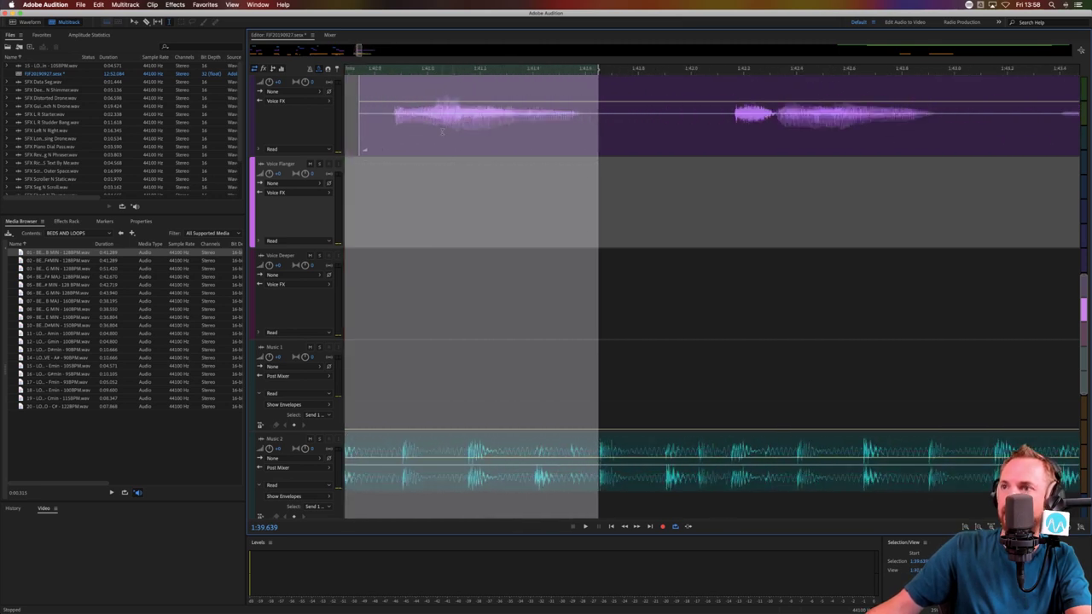
pyautogui.moveTo(446, 129); pyautogui.dragTo(610, 132)
pyautogui.click(561, 203)
pyautogui.click(456, 147)
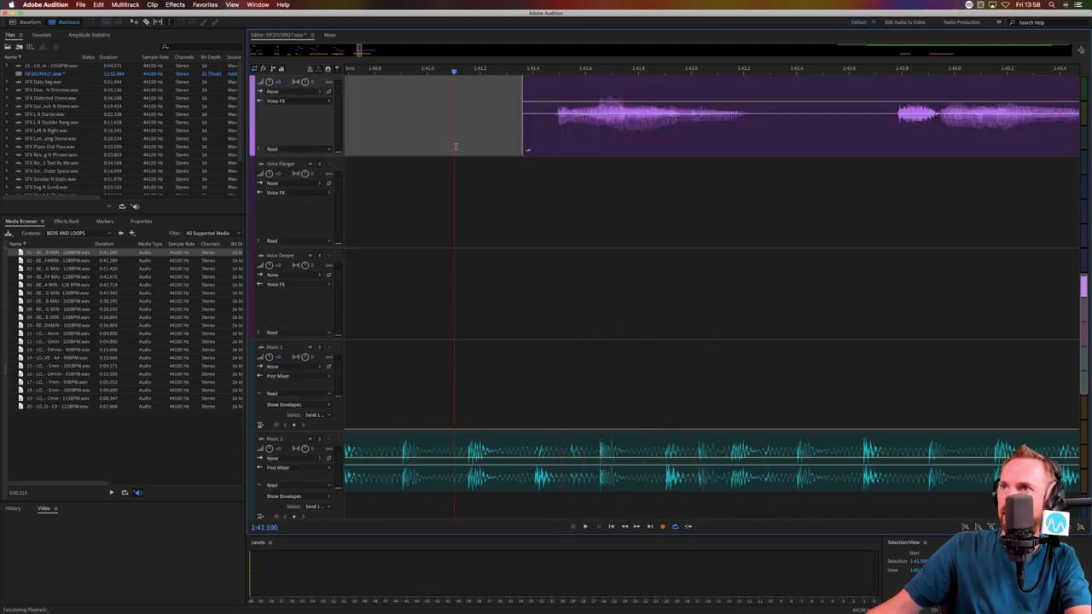
pyautogui.press('space')
pyautogui.press('space')
# Nudge the third Voice Echo clip slightly later to start at about 1:41.4 and replay from 1:41.1
pyautogui.moveTo(557, 137); pyautogui.dragTo(564, 134)
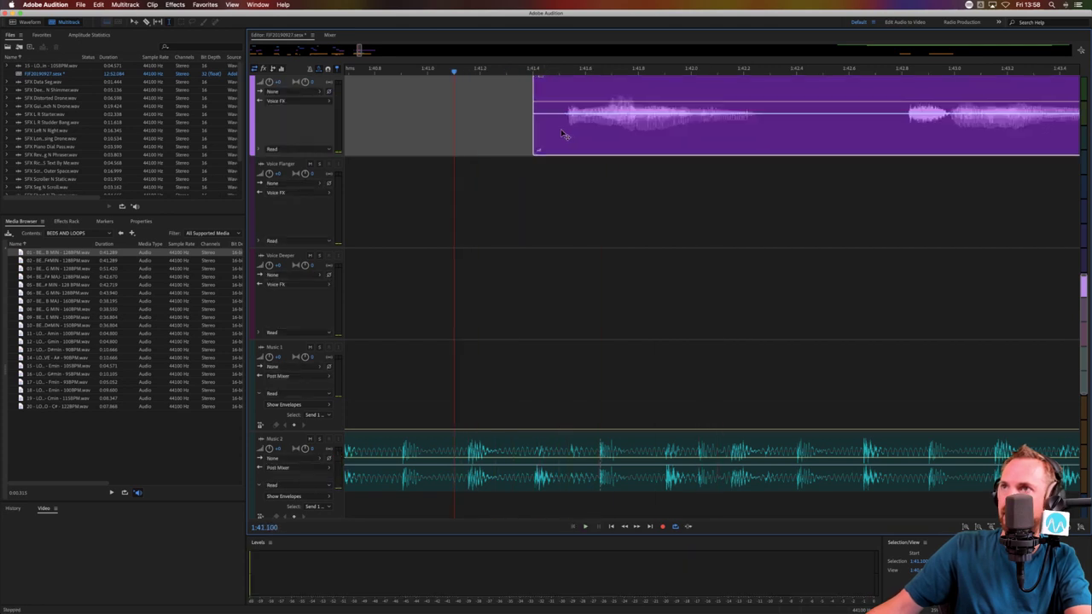
pyautogui.press('space')
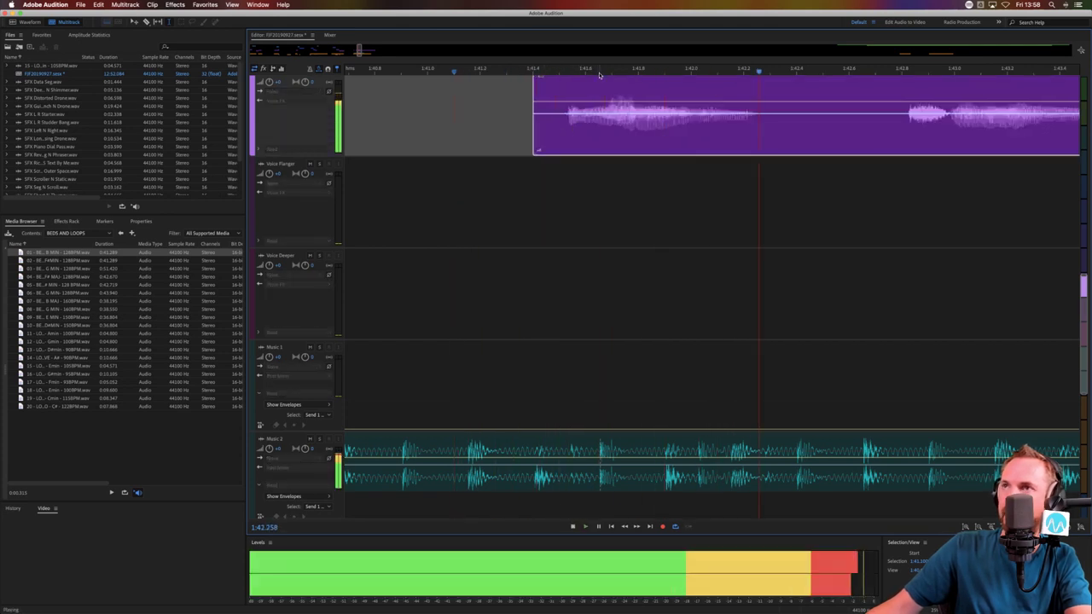
pyautogui.press('space')
# Delete the pause after the first phrase of the third Voice Echo clip, from about 1:42.4 to 1:42.8
pyautogui.scroll(-3, 600, 71)
pyautogui.scroll(-2, 600, 71)
pyautogui.moveTo(643, 141); pyautogui.dragTo(662, 143)
pyautogui.press('Delete')
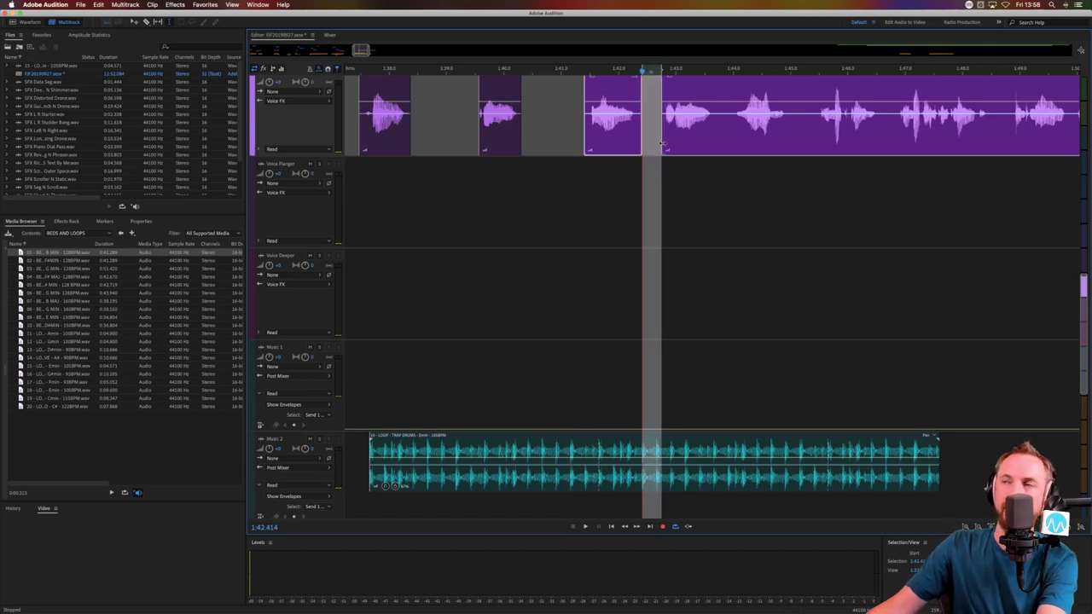
pyautogui.click(653, 168)
# Mark the next two-second interval, move the fourth Voice Echo clip to start at about 1:43.6, and play from about 1:42.8
pyautogui.click(590, 192)
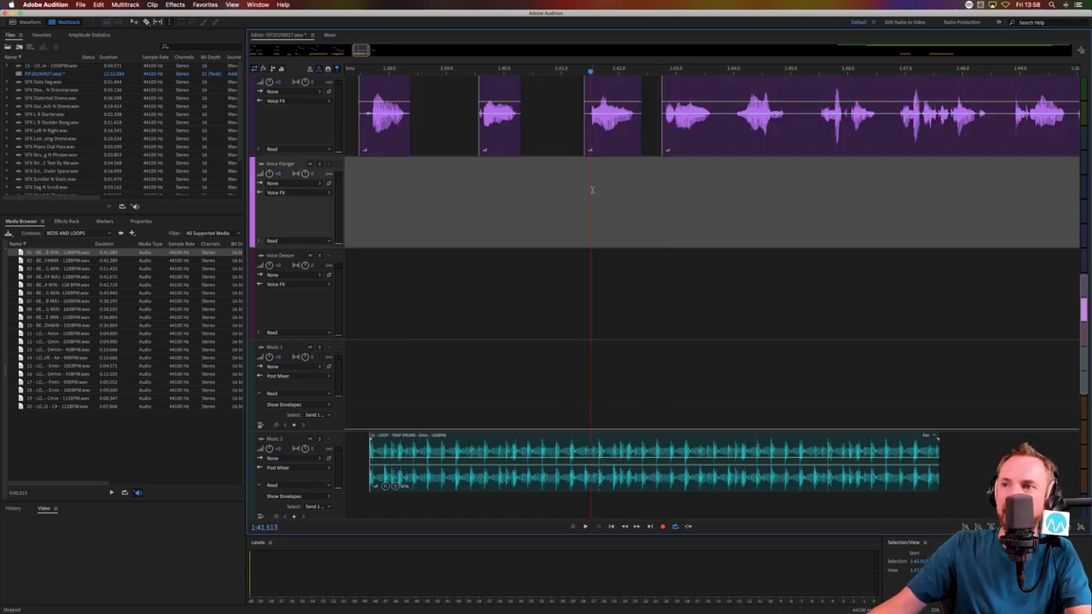
pyautogui.moveTo(598, 188); pyautogui.dragTo(713, 180)
pyautogui.click(695, 169)
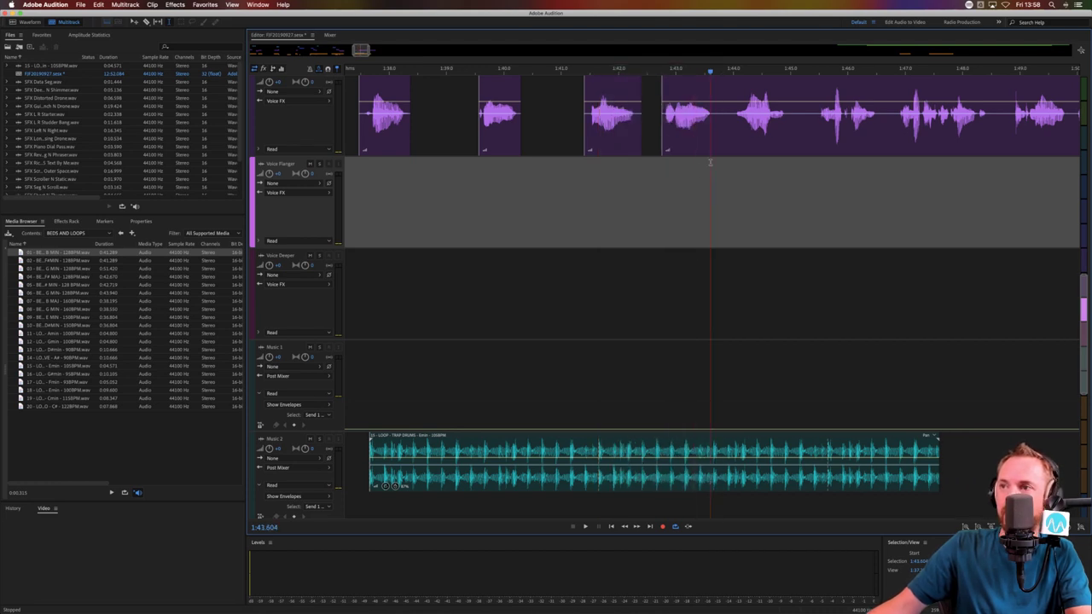
pyautogui.moveTo(692, 139); pyautogui.dragTo(738, 139)
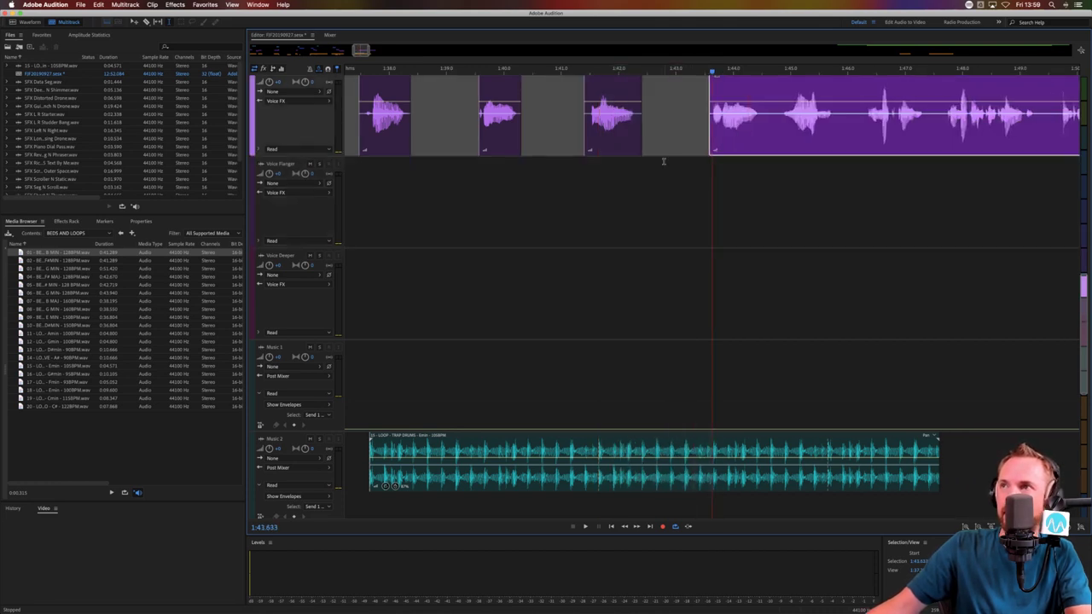
pyautogui.click(663, 163)
pyautogui.press('space')
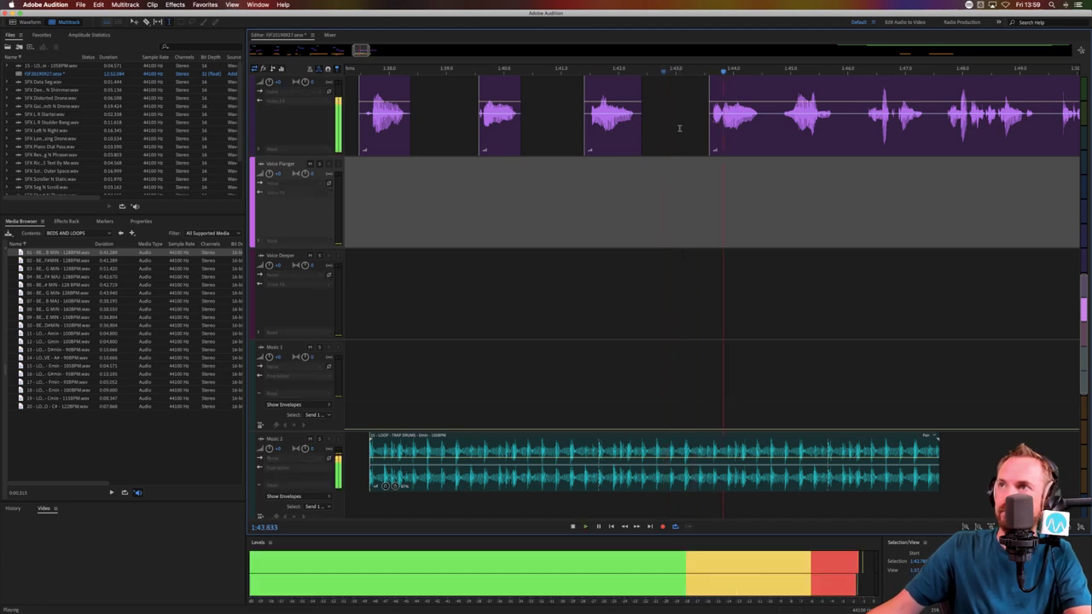
pyautogui.press('space')
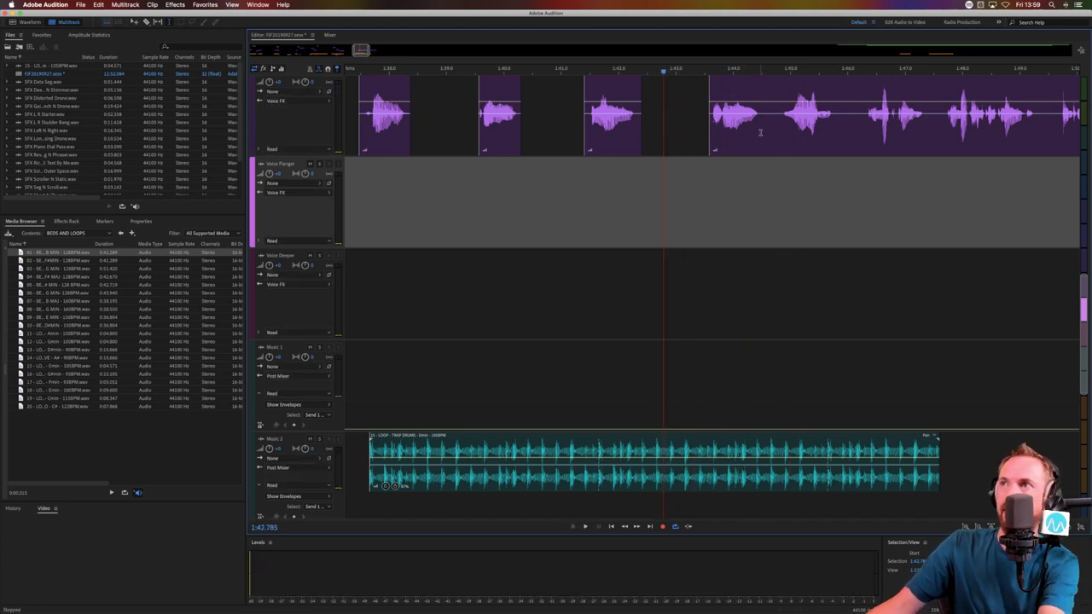
# Delete the pause after the first phrase of the fourth Voice Echo clip, from about 1:44.5 to 1:44.9
pyautogui.moveTo(761, 131); pyautogui.dragTo(784, 131)
pyautogui.press('Delete')
pyautogui.click(729, 195)
# Mark two seconds from about 1:43.7, move the last Voice Echo clip to start at about 1:45.4, and play the result
pyautogui.click(719, 187)
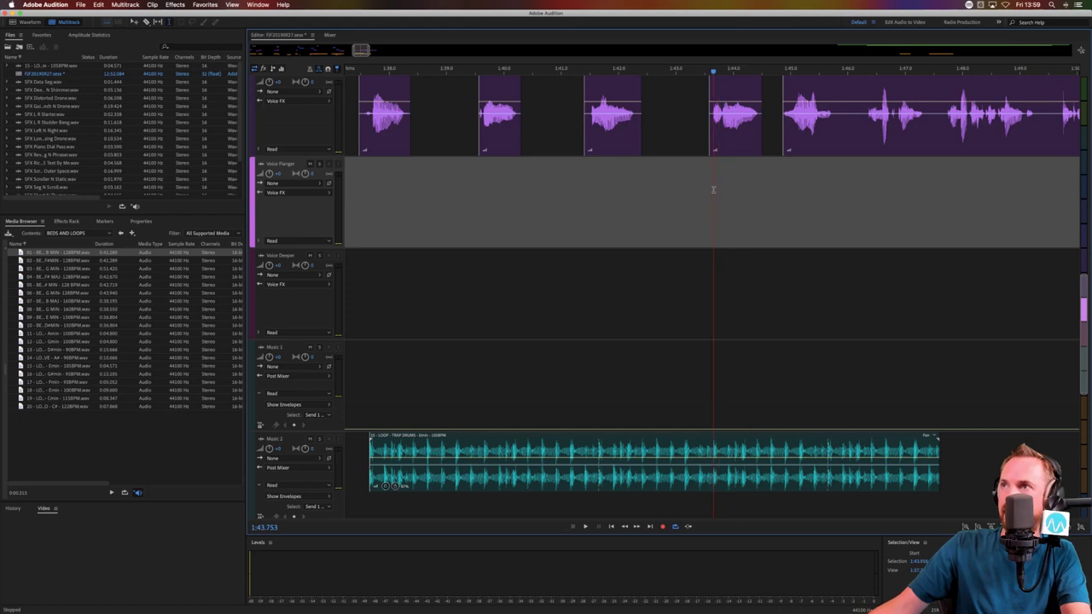
pyautogui.moveTo(714, 189); pyautogui.dragTo(840, 127)
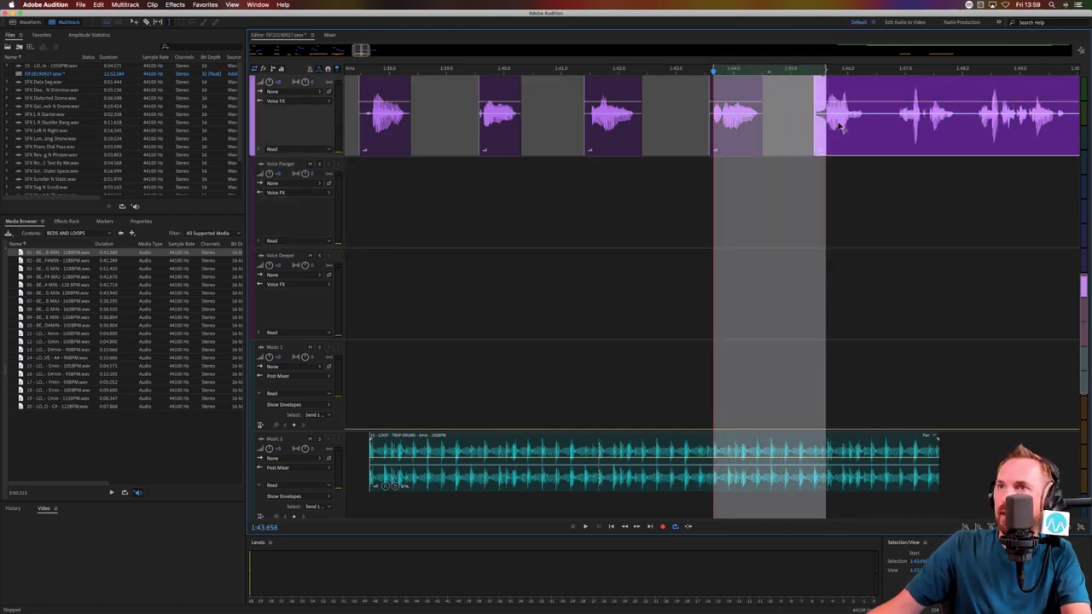
pyautogui.click(364, 180)
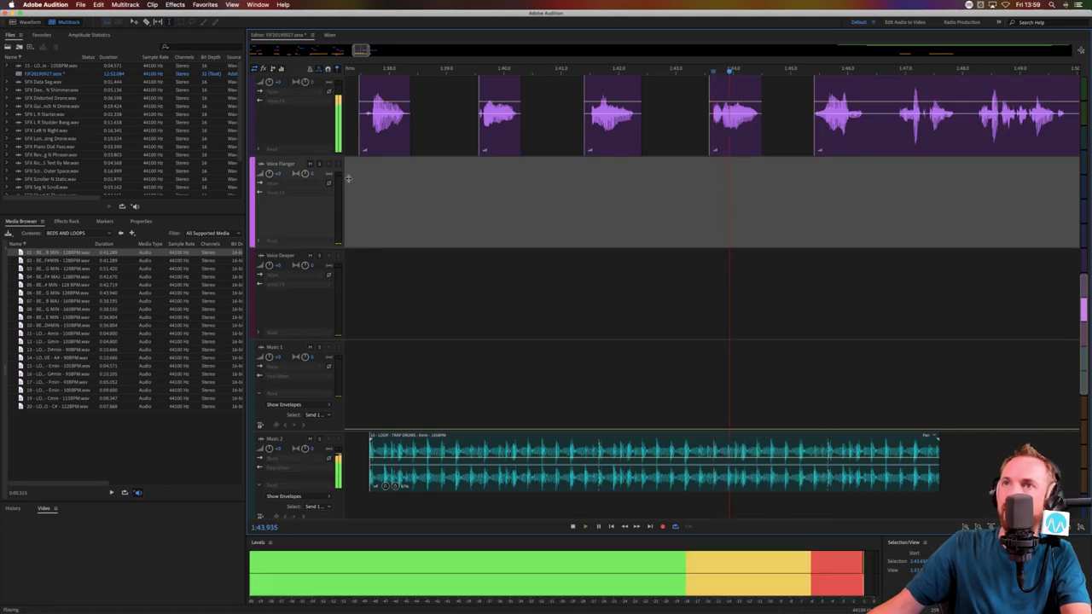
# Play the Voice Echo words against the trap drum loop and nudge the third word clip slightly earlier until it fits the beat
pyautogui.press('space')
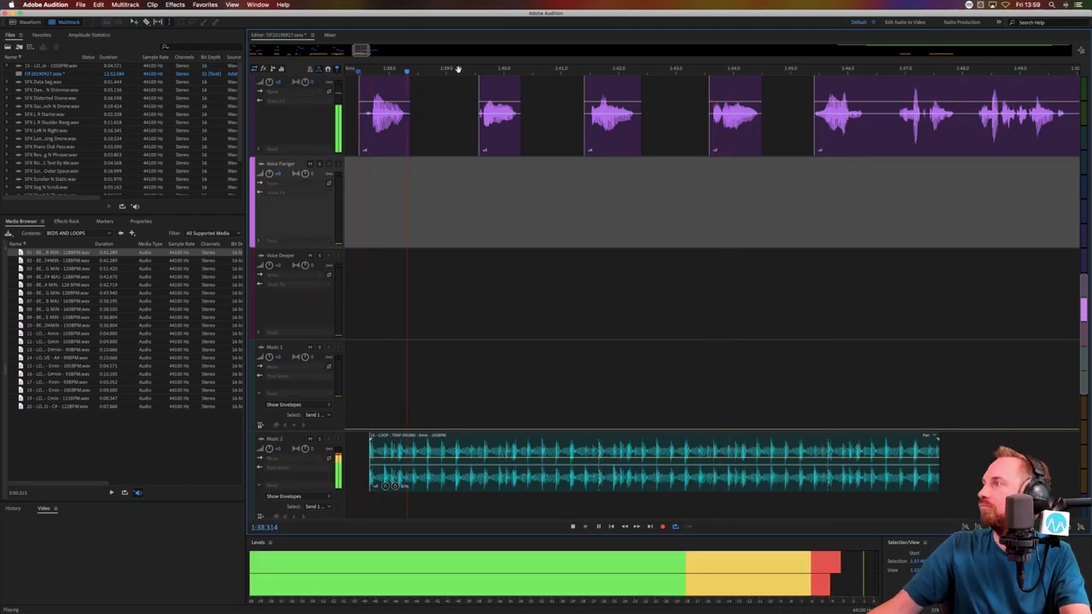
pyautogui.scroll(-5, 458, 68)
pyautogui.scroll(3, 455, 71)
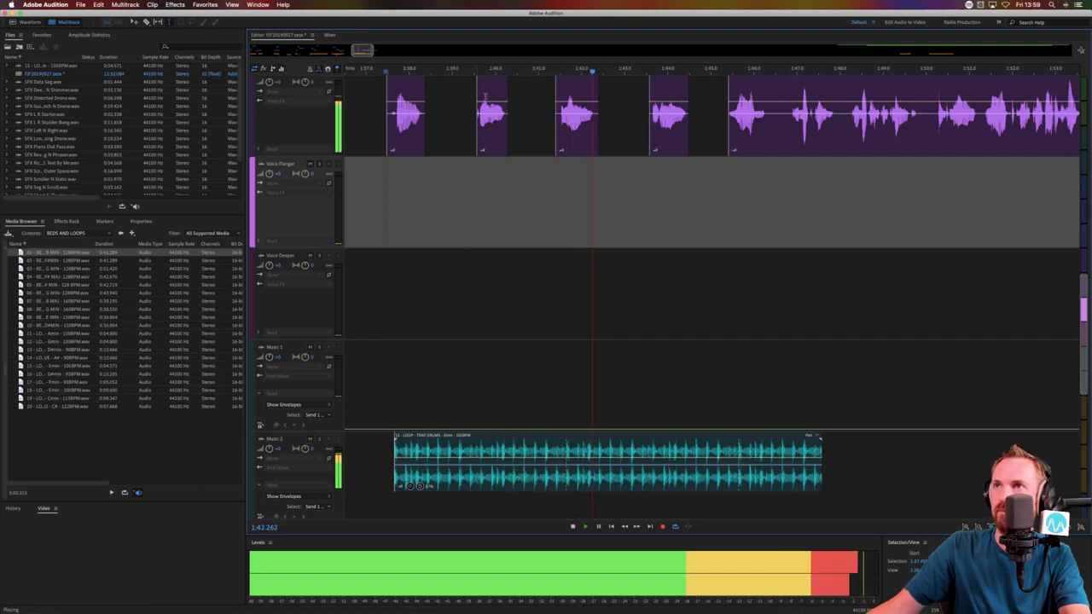
pyautogui.press('space')
pyautogui.click(571, 127)
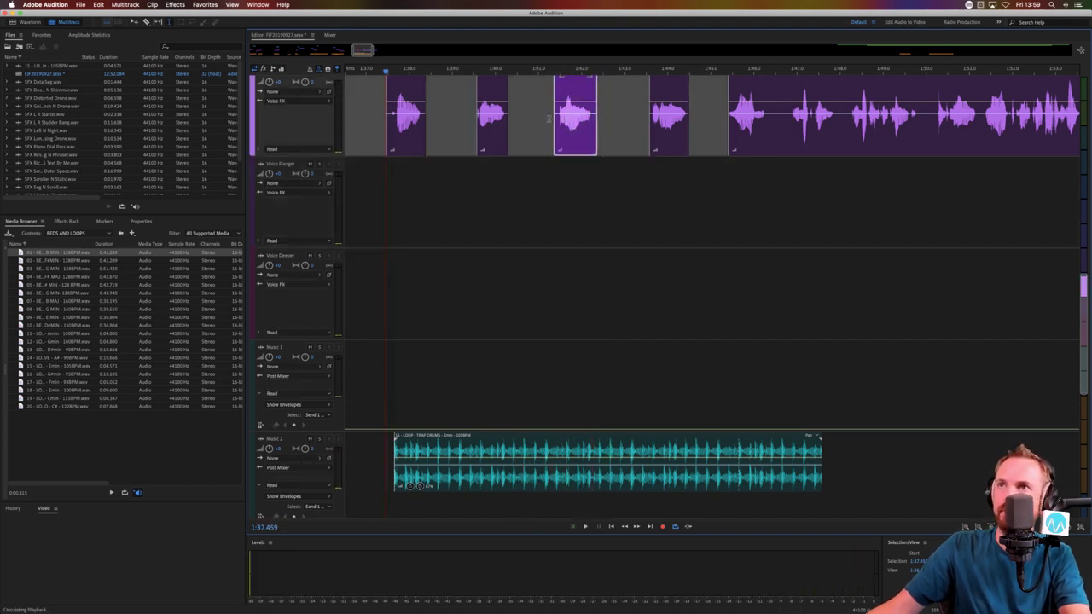
pyautogui.press('space')
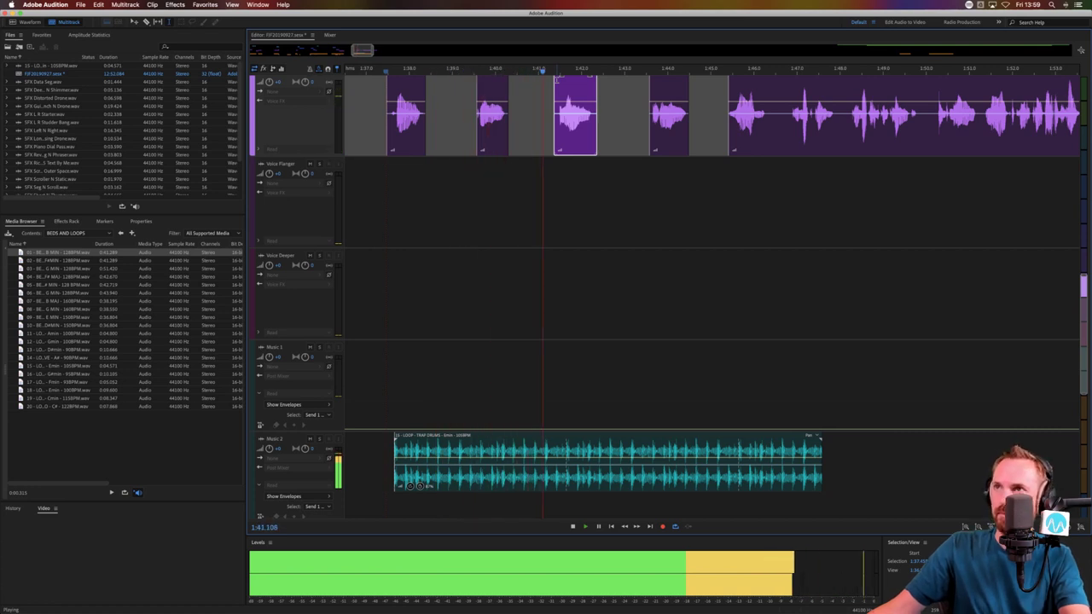
pyautogui.press('space')
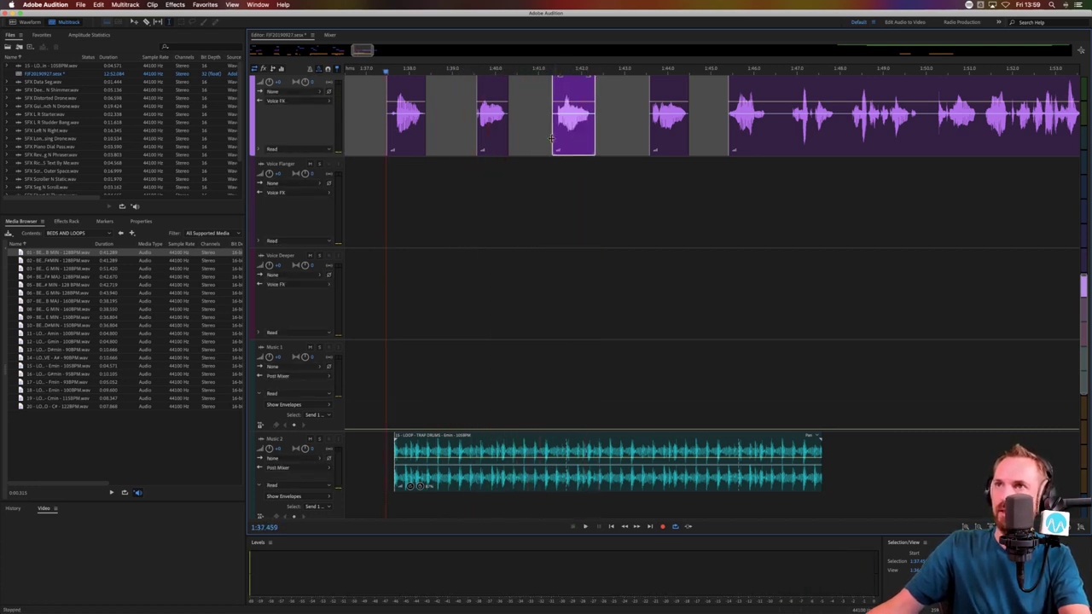
pyautogui.click(536, 138)
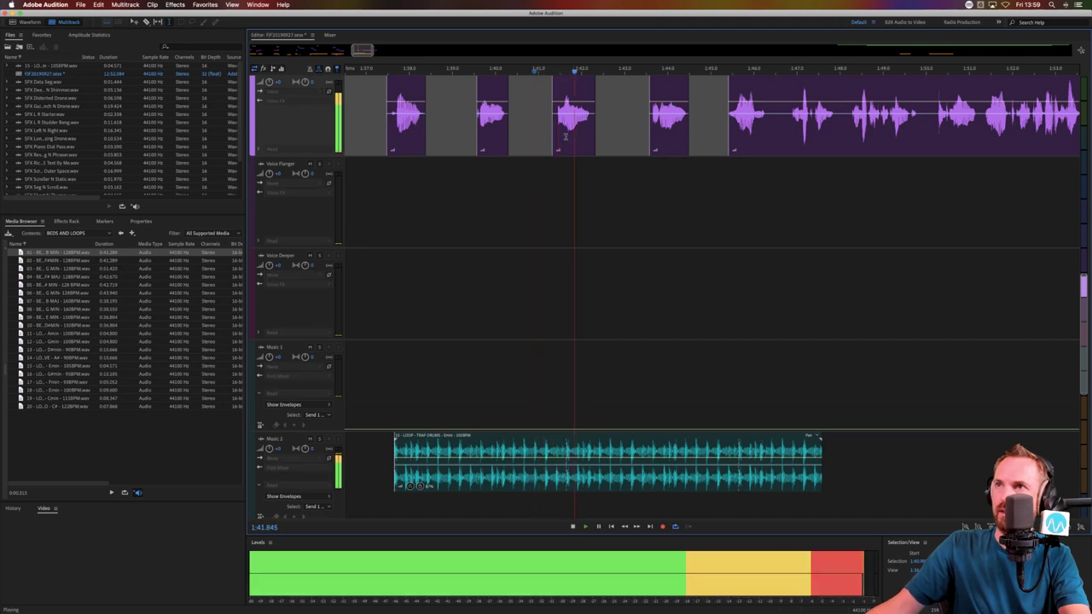
pyautogui.press('space')
pyautogui.click(561, 140)
pyautogui.press('space')
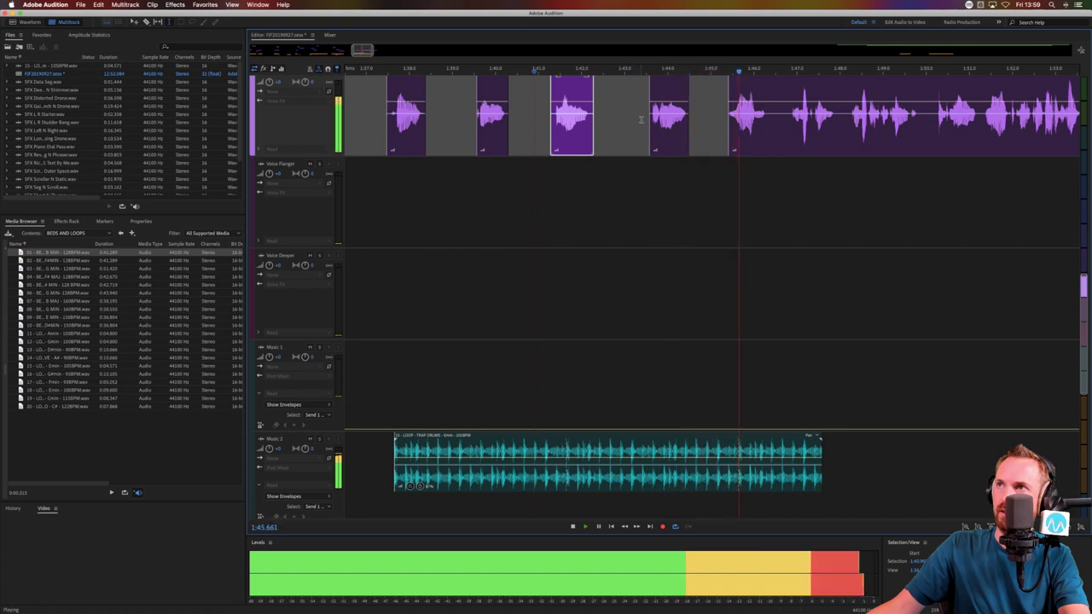
pyautogui.press('space')
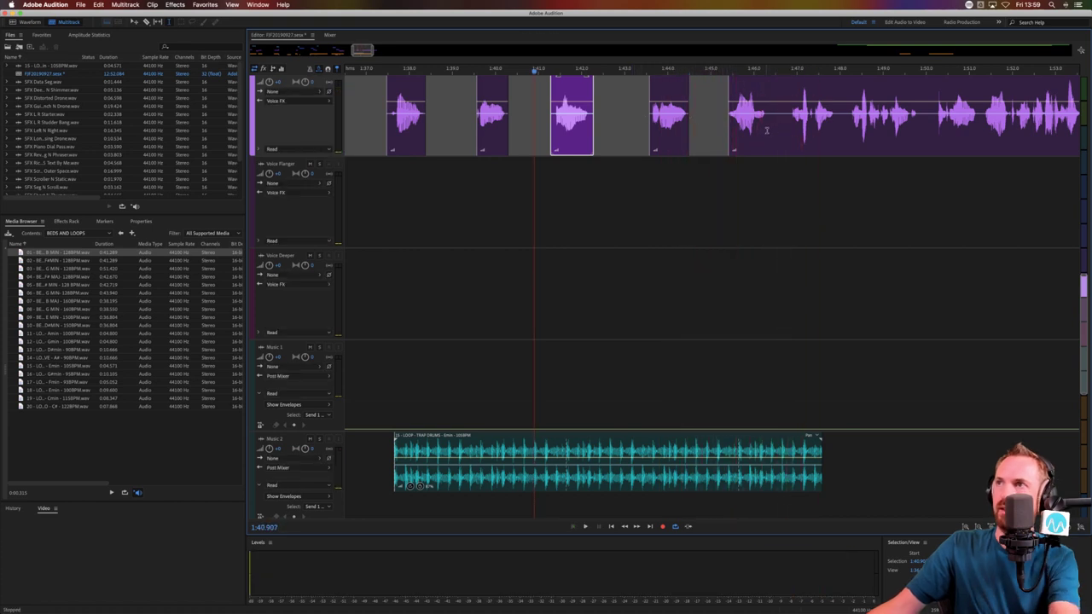
# Cut the silence from about 1:46.3 to 1:46.7 out of the last Voice Echo clip, separating its first word from the rest
pyautogui.moveTo(767, 128); pyautogui.dragTo(783, 128)
pyautogui.press('Delete')
pyautogui.click(726, 211)
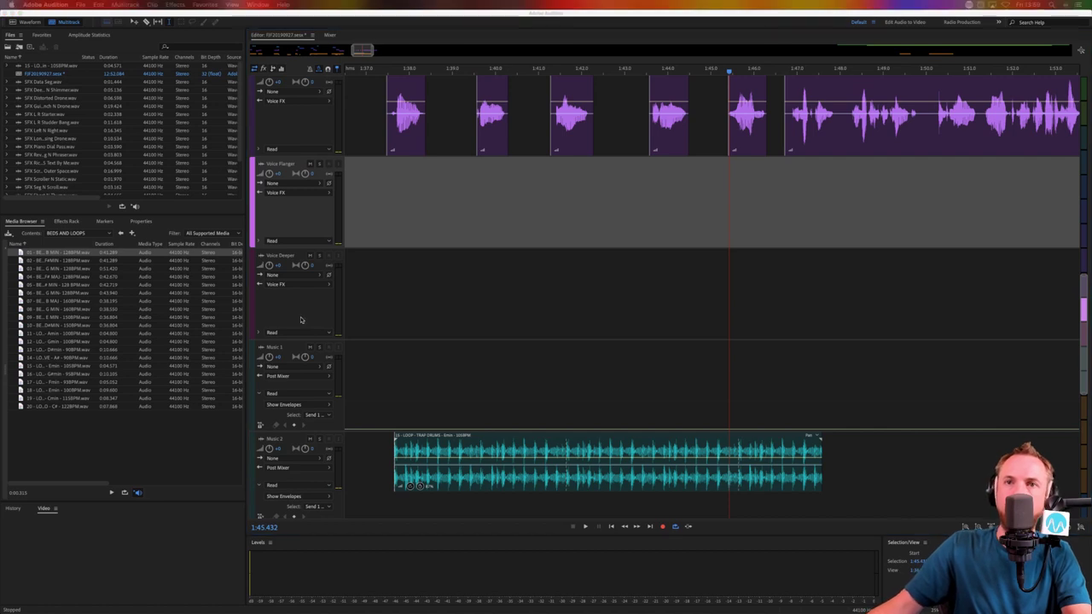
# Preview 15 - IMPACT.wav from the IMPACTS folder and place it on the SFX 2 track starting at about 1:44.6
pyautogui.click(121, 233)
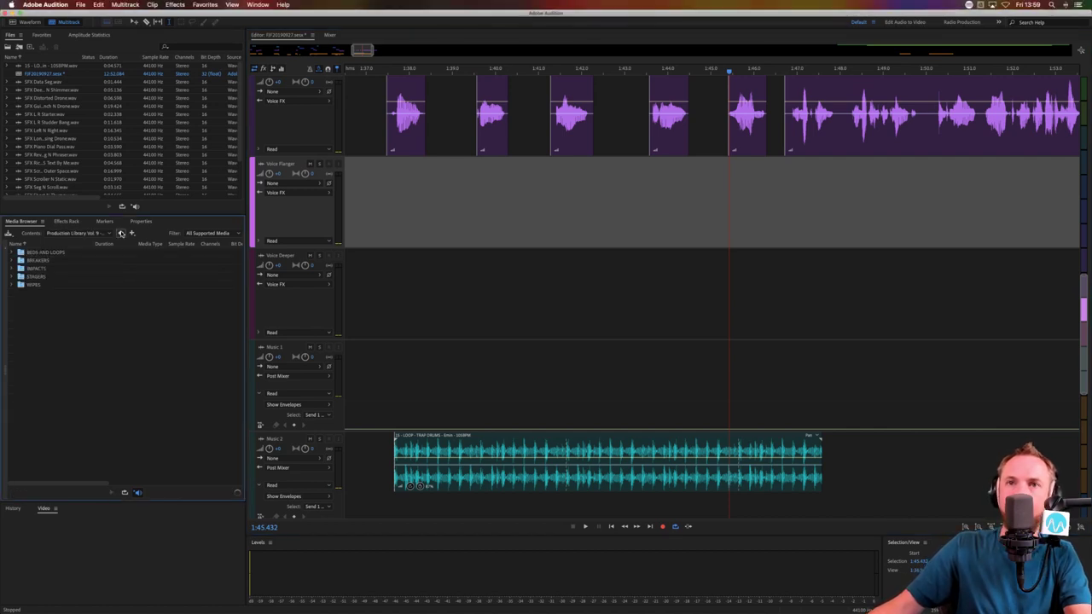
pyautogui.doubleClick(37, 269)
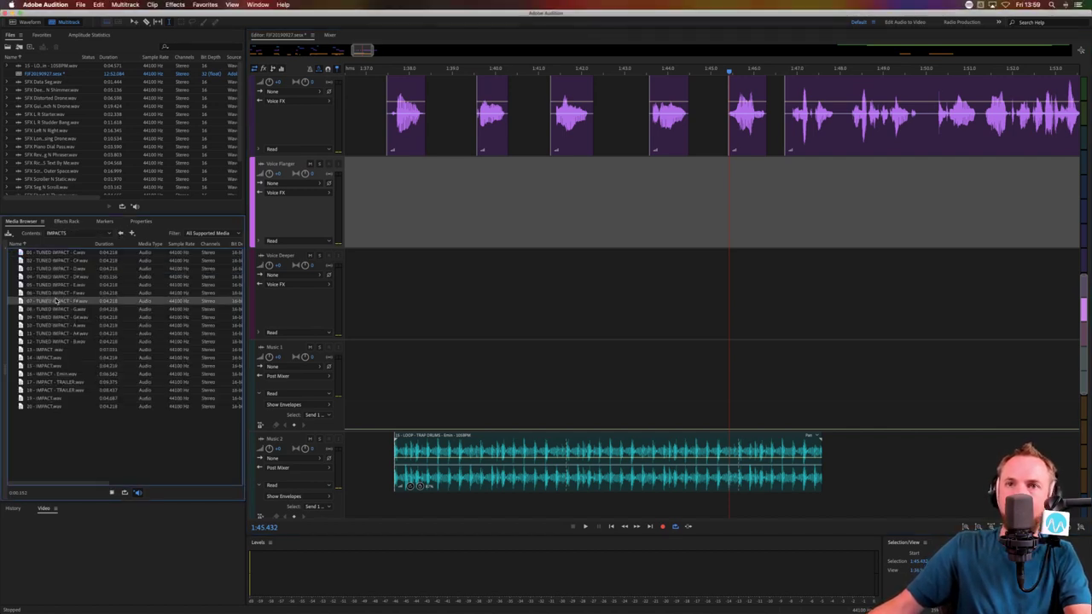
pyautogui.click(47, 365)
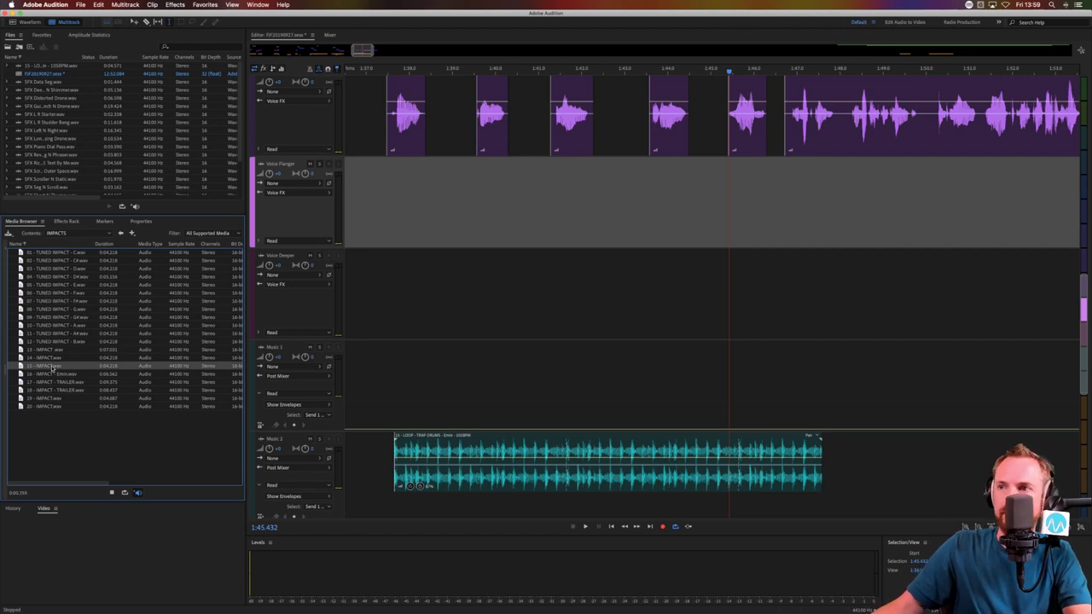
pyautogui.moveTo(47, 365); pyautogui.dragTo(717, 393)
pyautogui.scroll(-5, 717, 393)
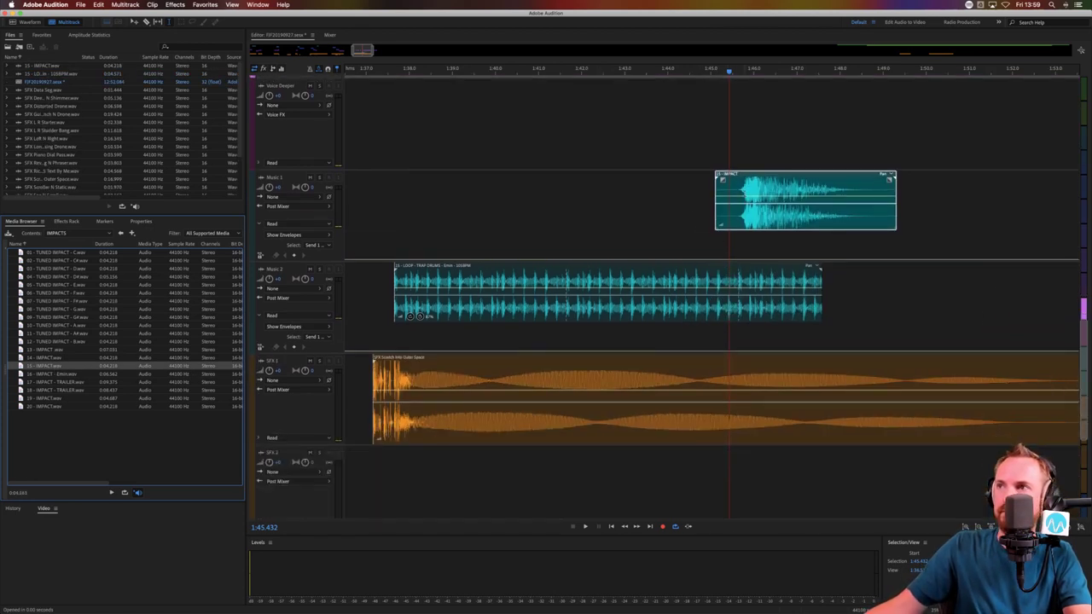
pyautogui.moveTo(750, 188); pyautogui.dragTo(729, 463)
# Delete the tail of the trap drum loop on Music 2 so that it ends at about 1:45.6
pyautogui.moveTo(741, 314); pyautogui.dragTo(927, 314)
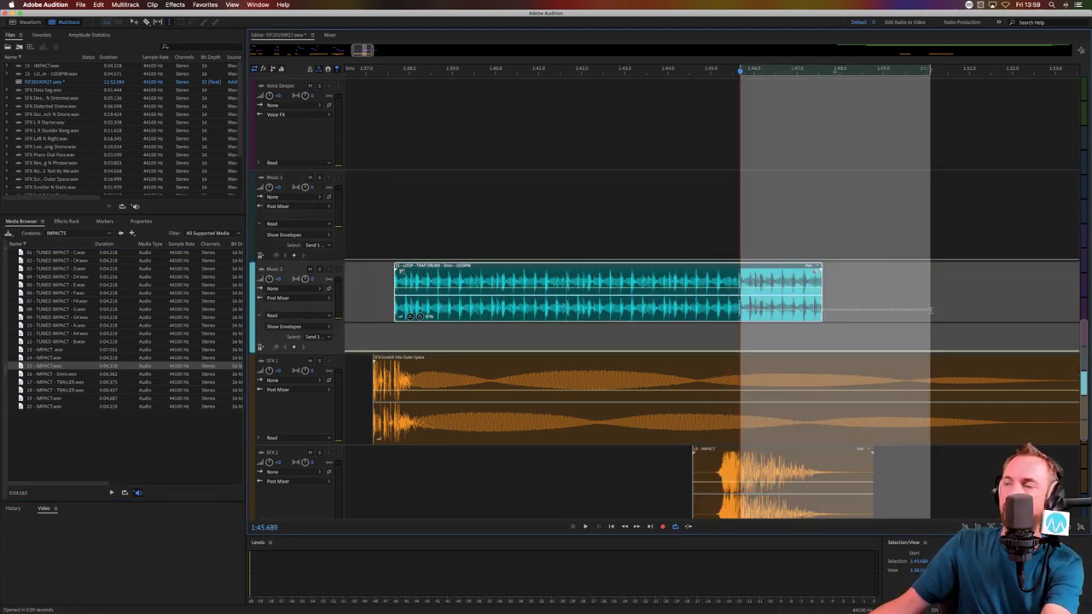
pyautogui.press('Home')
pyautogui.scroll(-10, 487, 70)
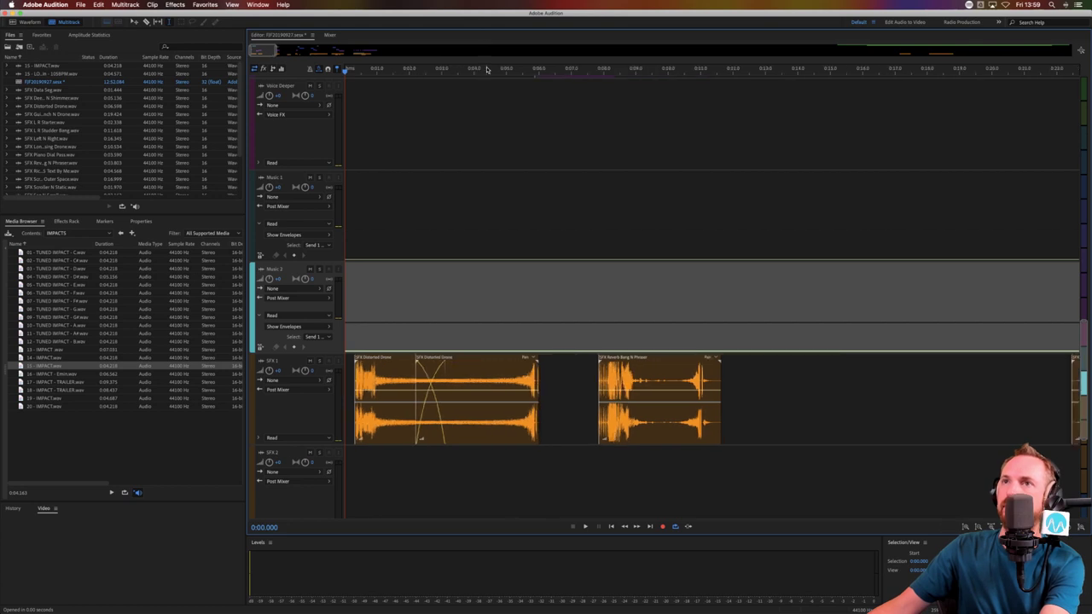
pyautogui.click(441, 71)
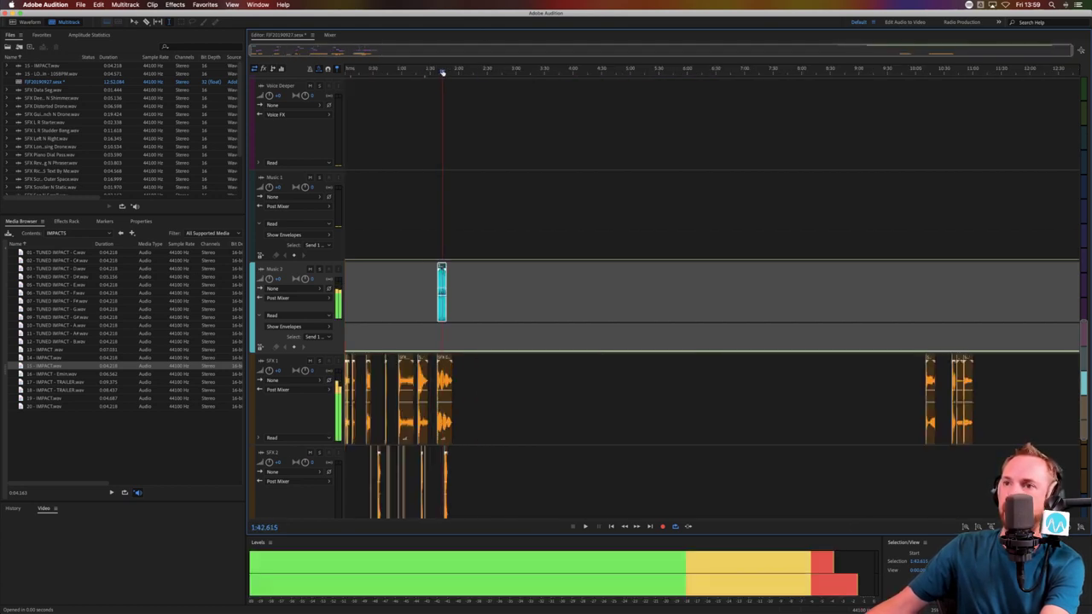
pyautogui.scroll(3, 440, 73)
pyautogui.scroll(5, 441, 74)
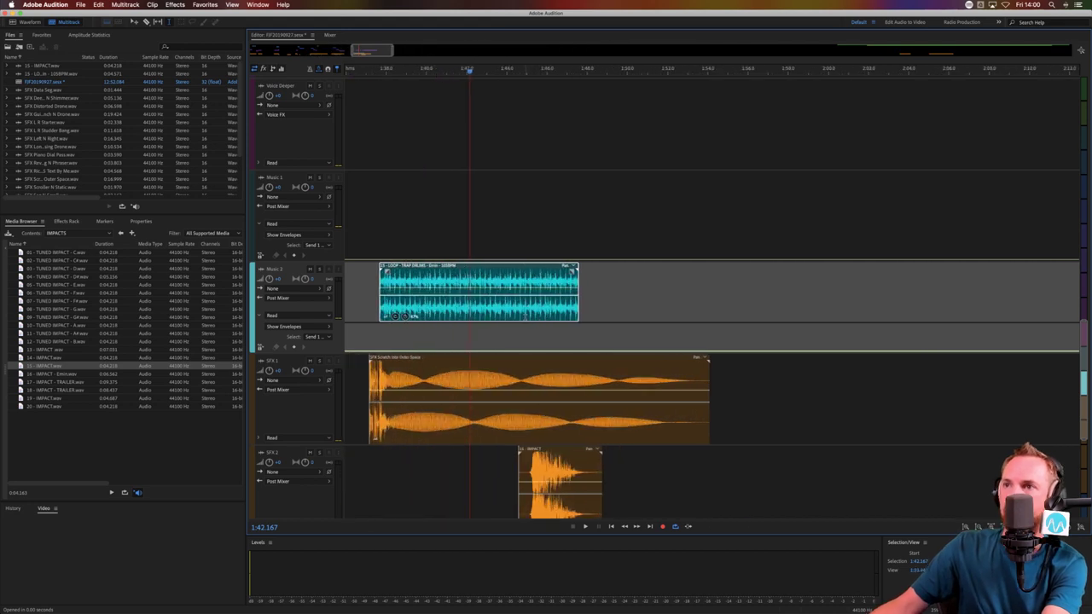
pyautogui.moveTo(537, 313); pyautogui.dragTo(609, 321)
pyautogui.press('Delete')
# Play the passage from about 1:44.1 and move the long Voice Echo clip to Voice Robotic, starting at about 1:46.3
pyautogui.moveTo(528, 333); pyautogui.dragTo(511, 335)
pyautogui.click(509, 334)
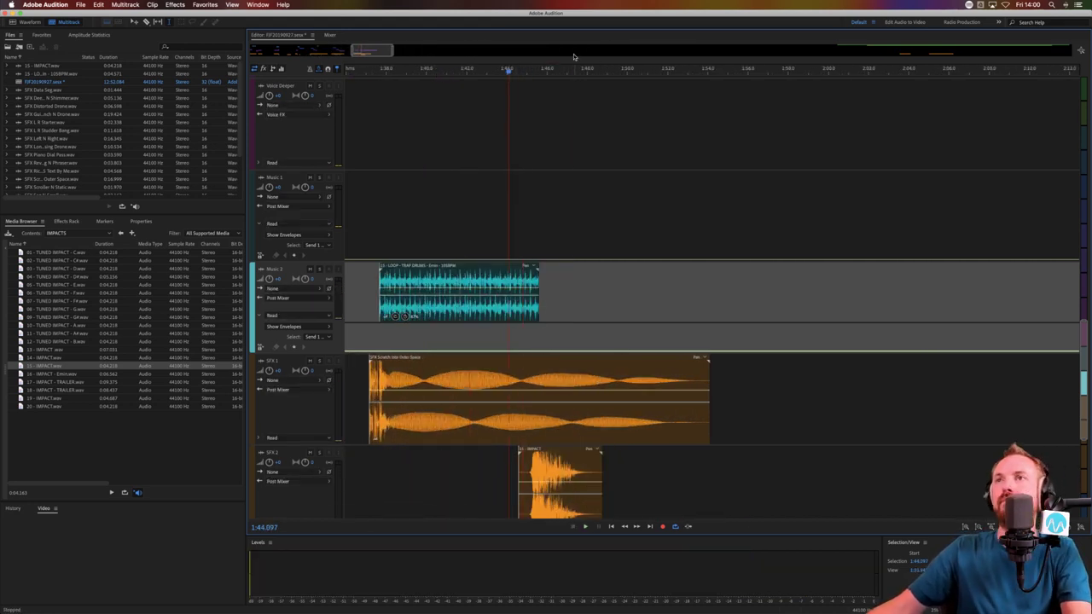
pyautogui.scroll(2, 539, 165)
pyautogui.scroll(10, 539, 166)
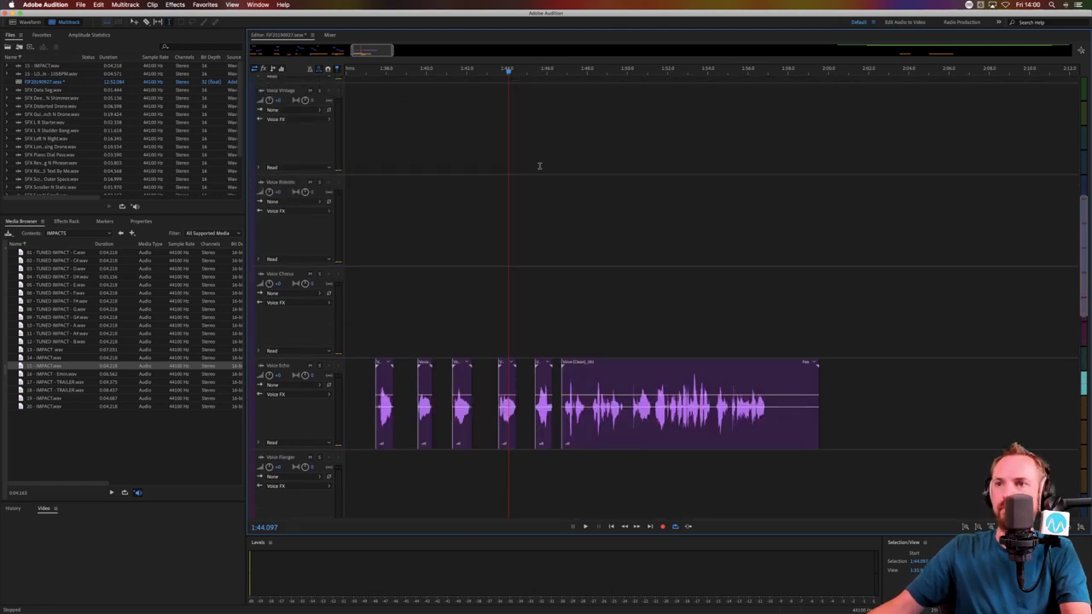
pyautogui.scroll(-7, 539, 166)
pyautogui.press('space')
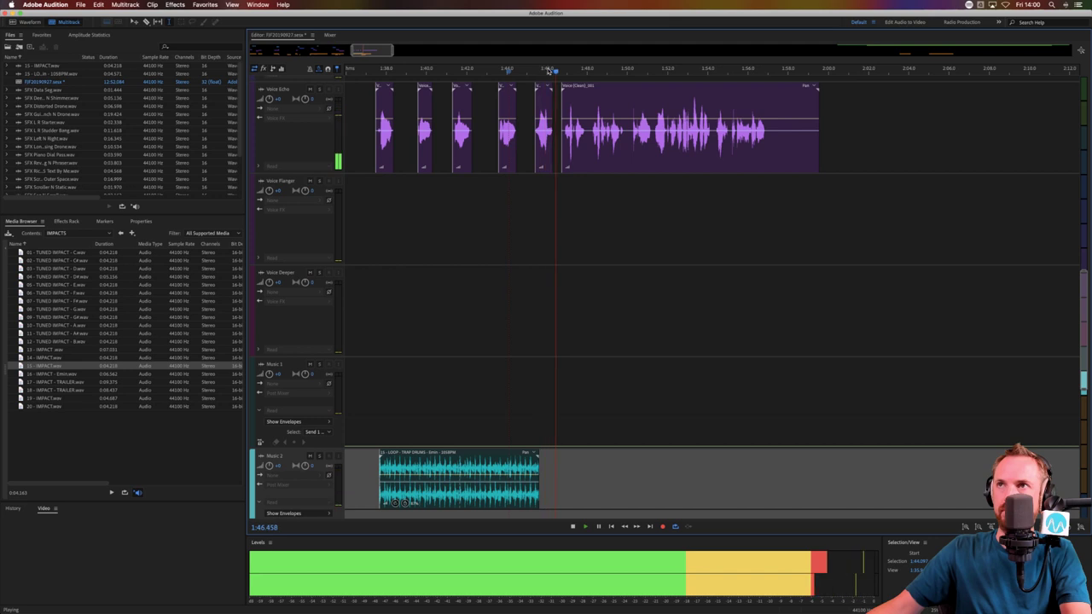
pyautogui.click(562, 181)
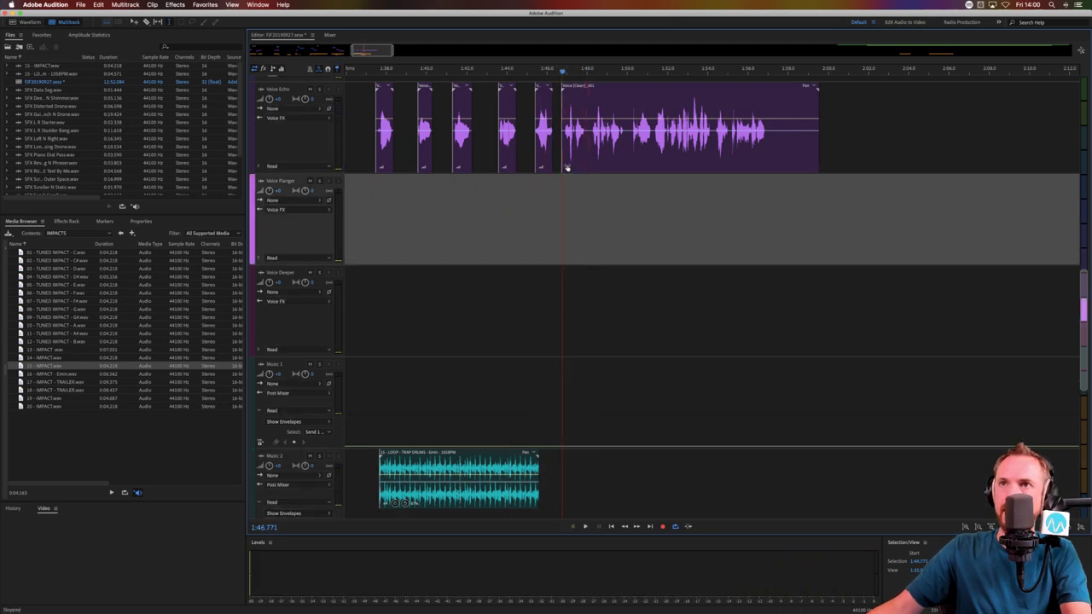
pyautogui.scroll(4, 563, 227)
pyautogui.moveTo(579, 302); pyautogui.dragTo(577, 121)
# Play the change into the Voice Robotic clip and cut out its pause from about 1:47.4 to 1:47.6
pyautogui.click(532, 153)
pyautogui.press('space')
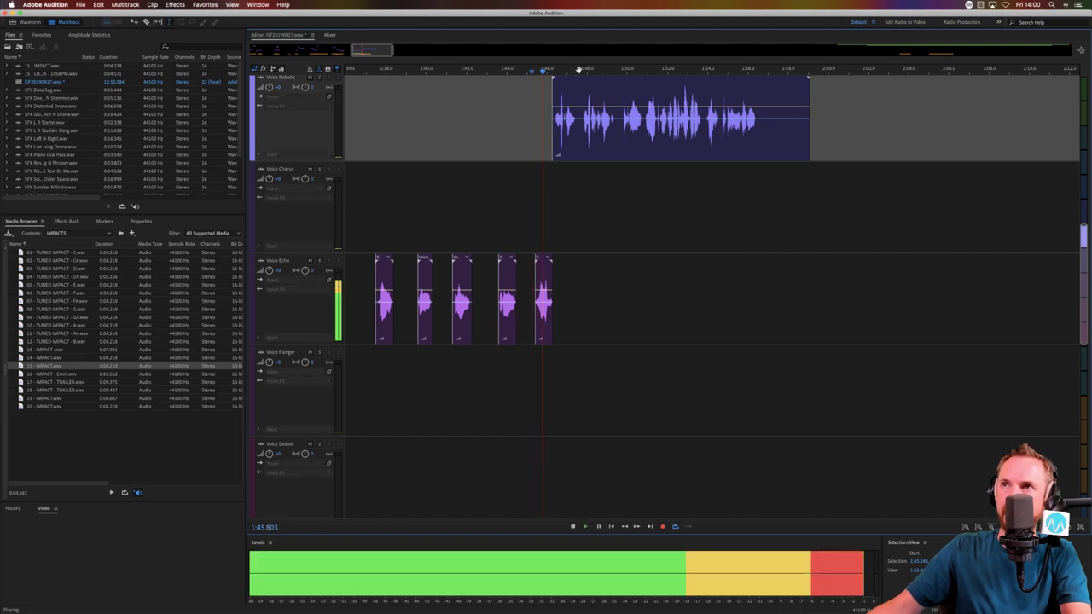
pyautogui.scroll(4, 577, 70)
pyautogui.press('space')
pyautogui.moveTo(581, 136); pyautogui.dragTo(566, 136)
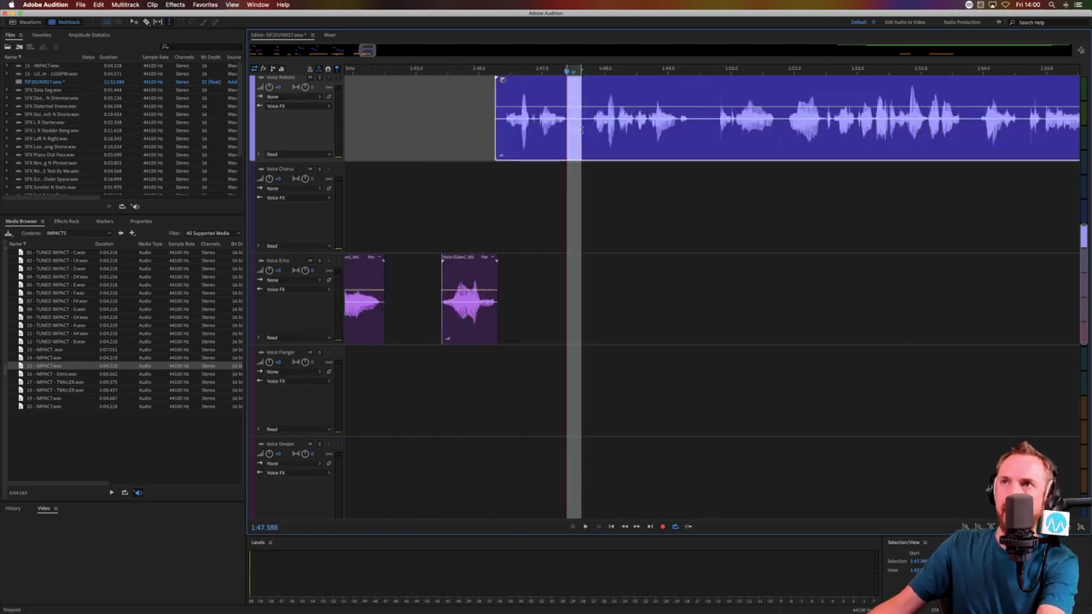
pyautogui.press('Delete')
pyautogui.click(560, 227)
# Preview sounds in the BREAKERS folder and place 09 - BREAKER.wav on the SFX 3 track starting at about 1:47.2
pyautogui.click(122, 234)
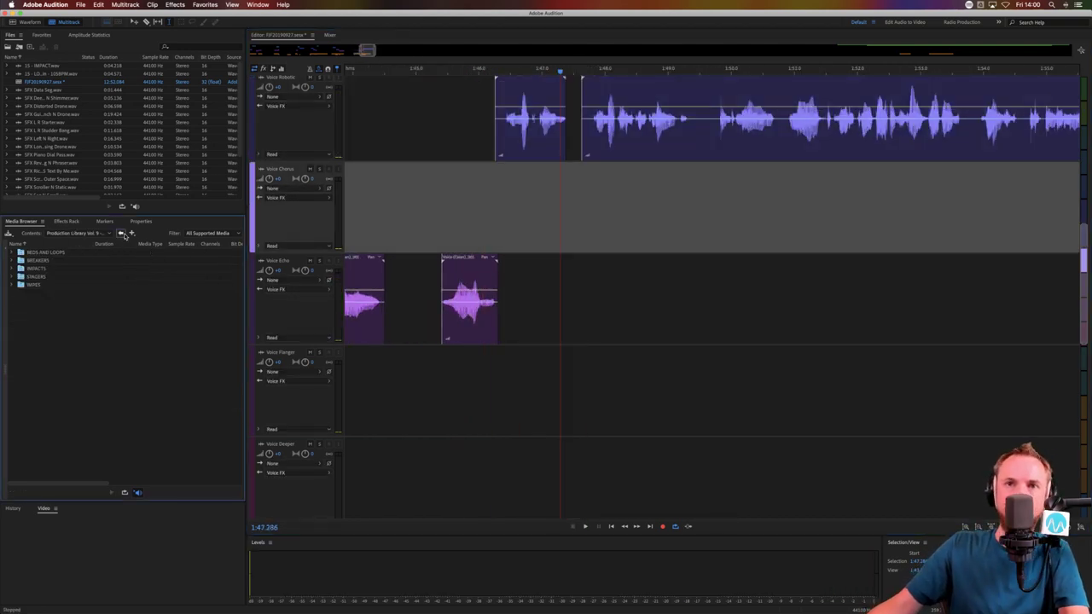
pyautogui.doubleClick(41, 260)
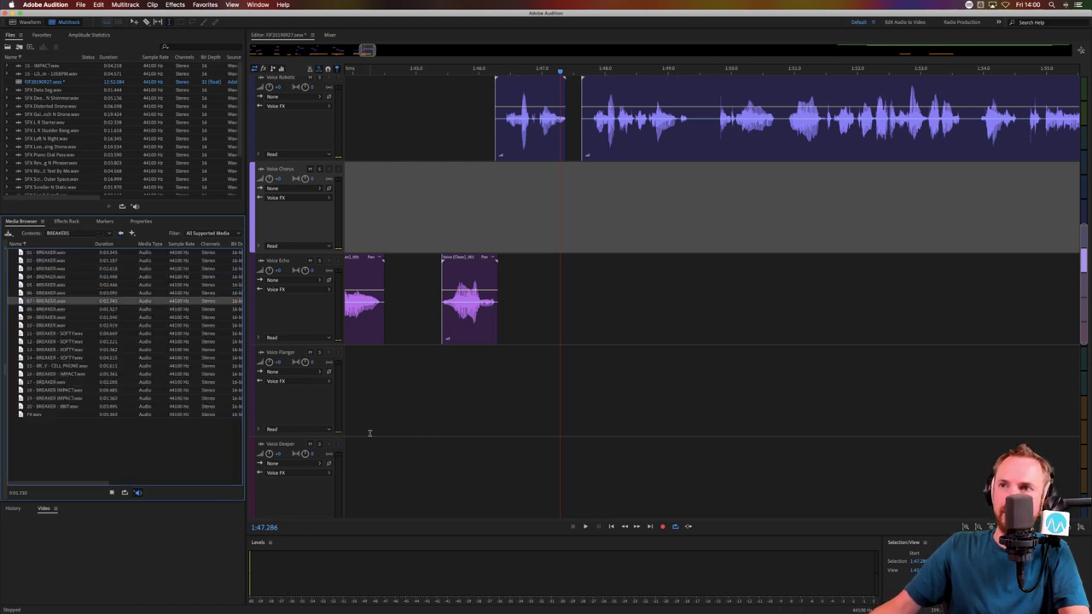
pyautogui.scroll(-10, 370, 432)
pyautogui.click(85, 359)
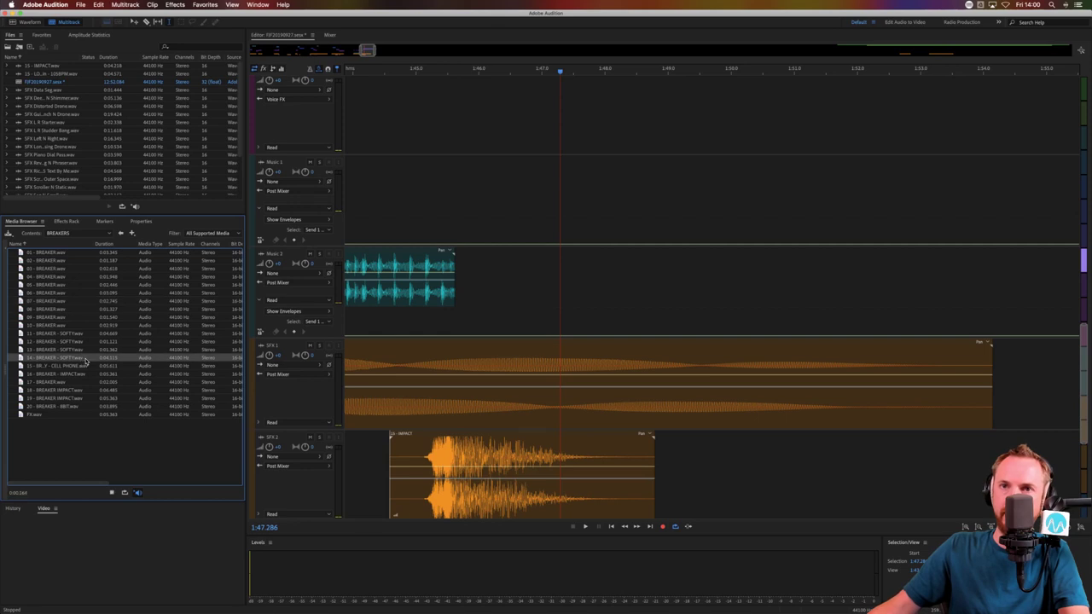
pyautogui.click(47, 316)
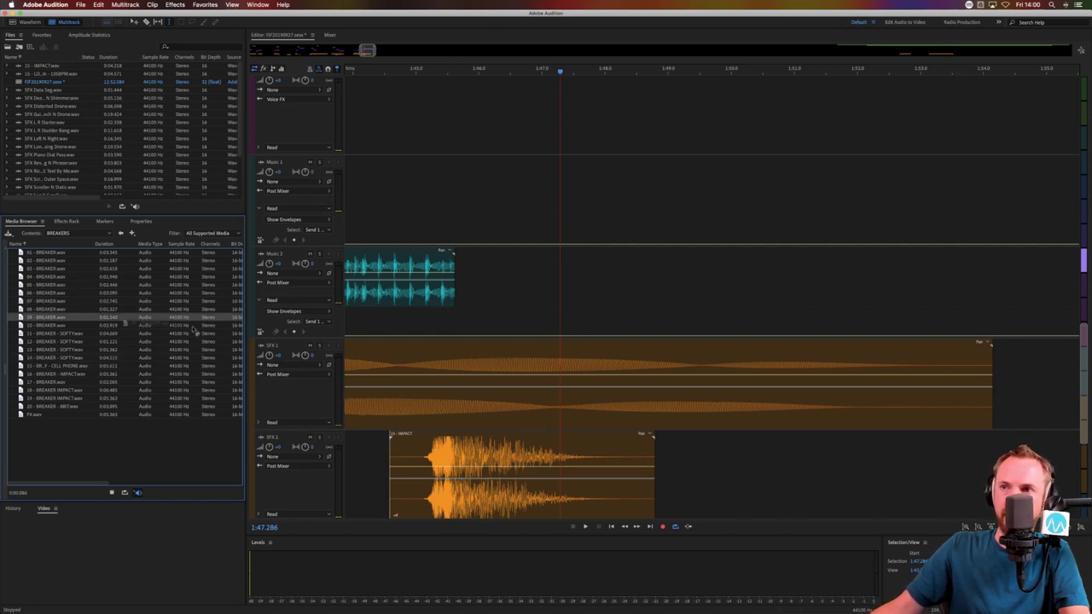
pyautogui.moveTo(194, 331); pyautogui.dragTo(698, 495)
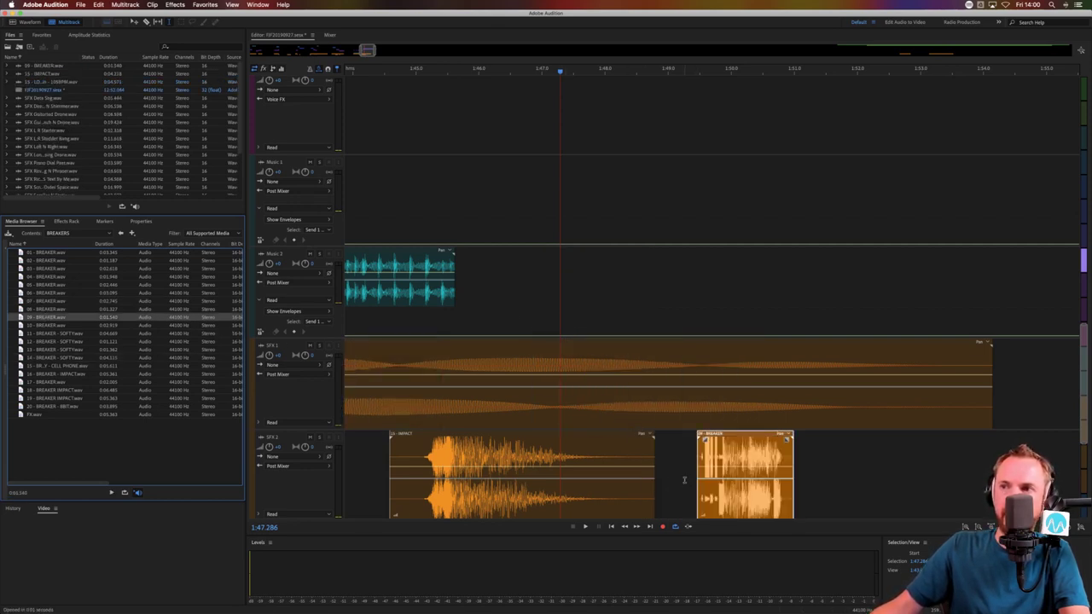
pyautogui.scroll(-3, 685, 480)
pyautogui.moveTo(730, 282); pyautogui.dragTo(585, 405)
# Play the breaker passage and shift the second Voice Robotic clip later so that it starts at about 1:48.1
pyautogui.click(507, 407)
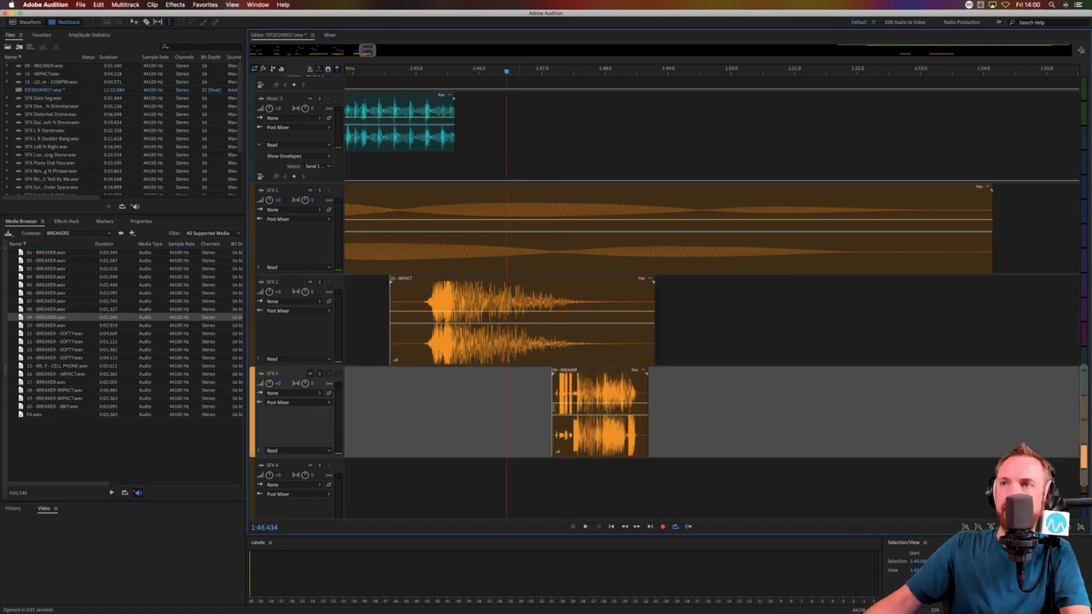
pyautogui.press('space')
pyautogui.scroll(15, 664, 170)
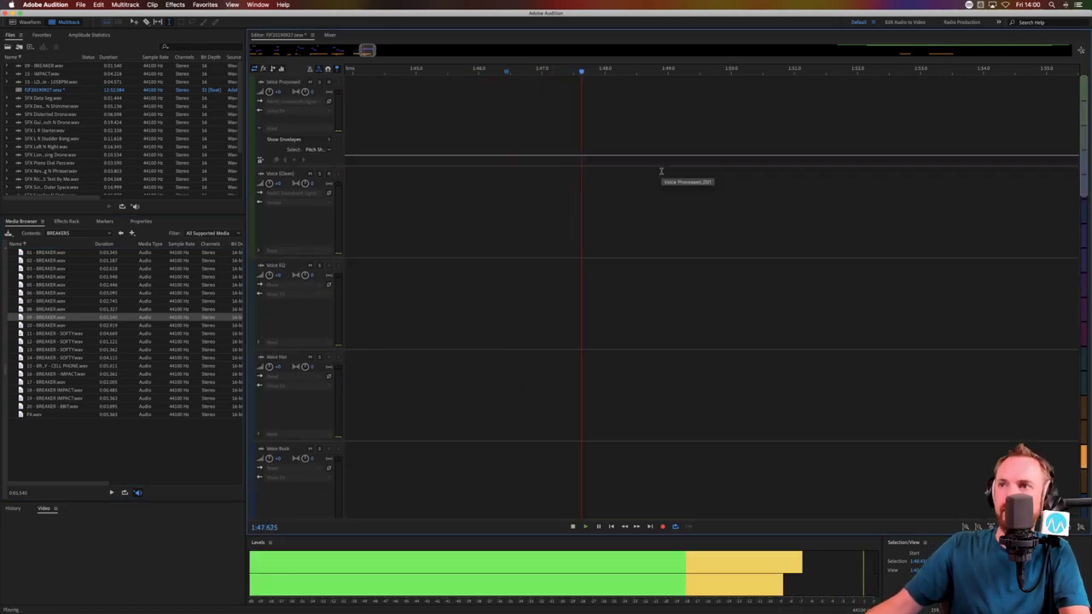
pyautogui.scroll(-5, 661, 173)
pyautogui.scroll(6, 661, 173)
pyautogui.press('space')
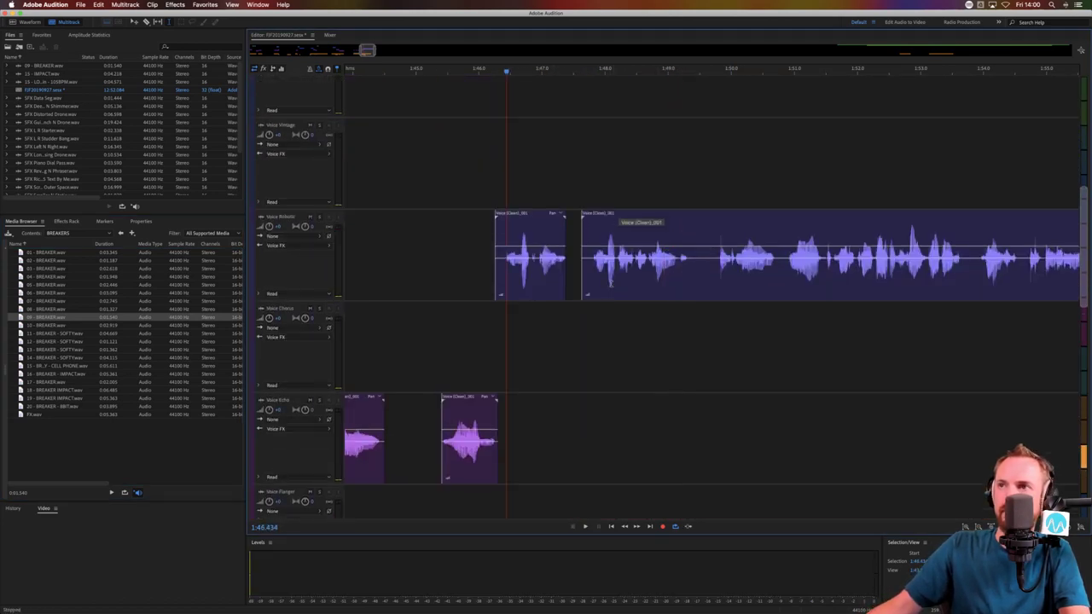
pyautogui.click(613, 256)
pyautogui.moveTo(611, 281); pyautogui.dragTo(640, 282)
# Play from about 1:47.2 and cut the pause from about 1:49.8 to 1:50.1 out of the second Voice Robotic clip
pyautogui.click(556, 317)
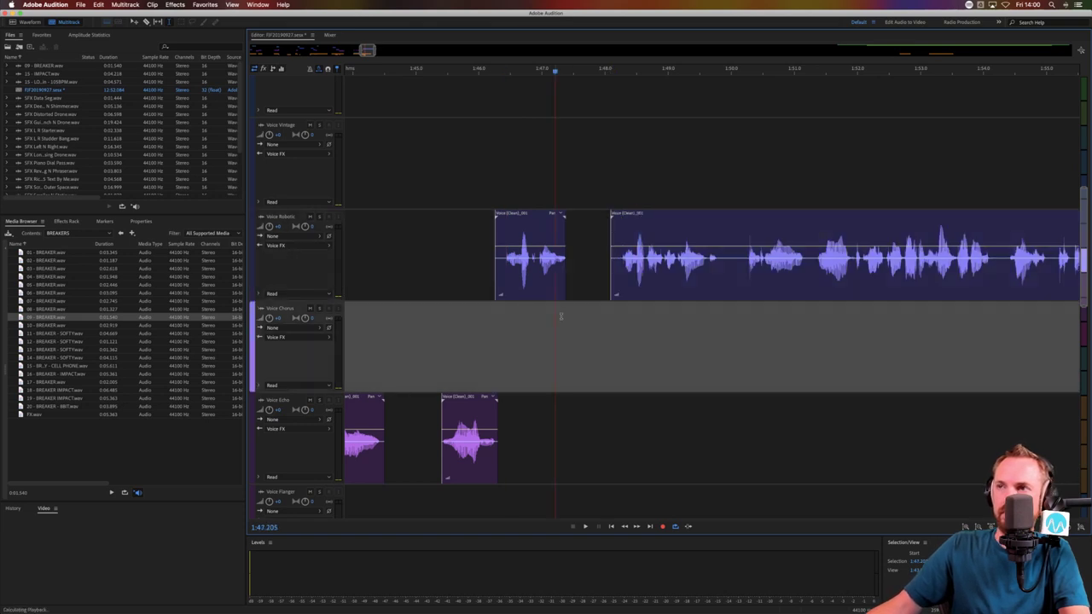
pyautogui.press('space')
pyautogui.press('space')
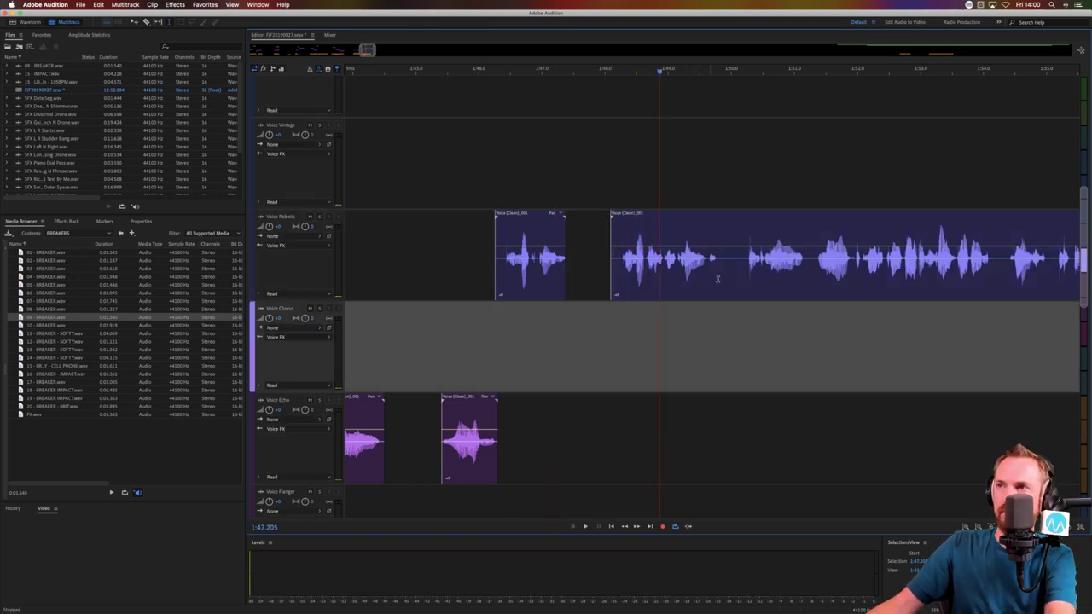
pyautogui.moveTo(718, 279); pyautogui.dragTo(739, 279)
pyautogui.press('Delete')
# Copy the second Voice Robotic clip, before the cut at about 1:49.8, onto the Voice EQ track
pyautogui.click(655, 290)
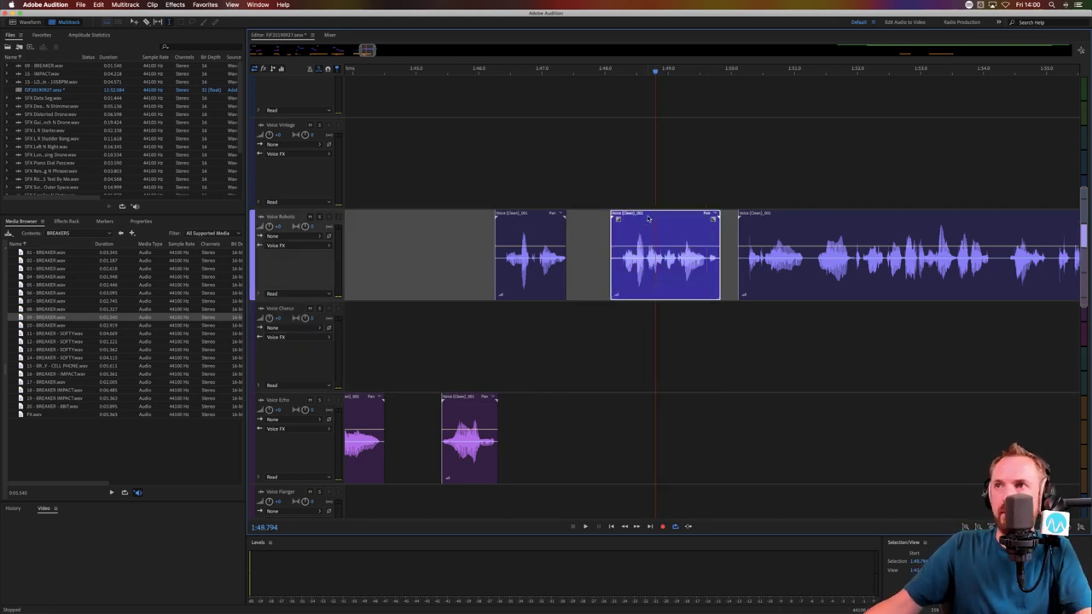
pyautogui.click(674, 143)
pyautogui.click(641, 215)
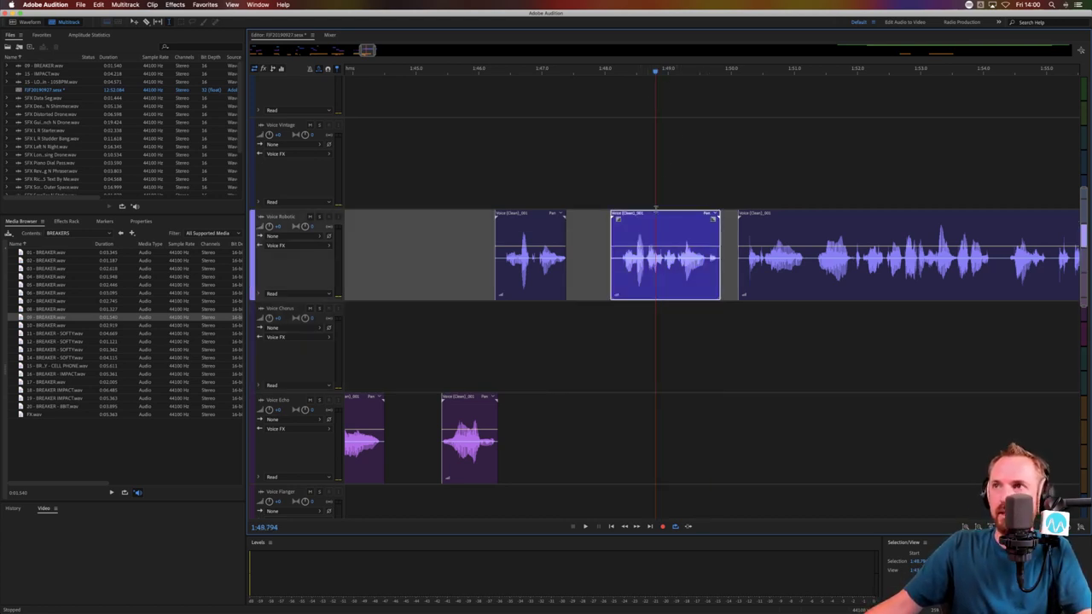
pyautogui.moveTo(655, 208); pyautogui.dragTo(658, 102)
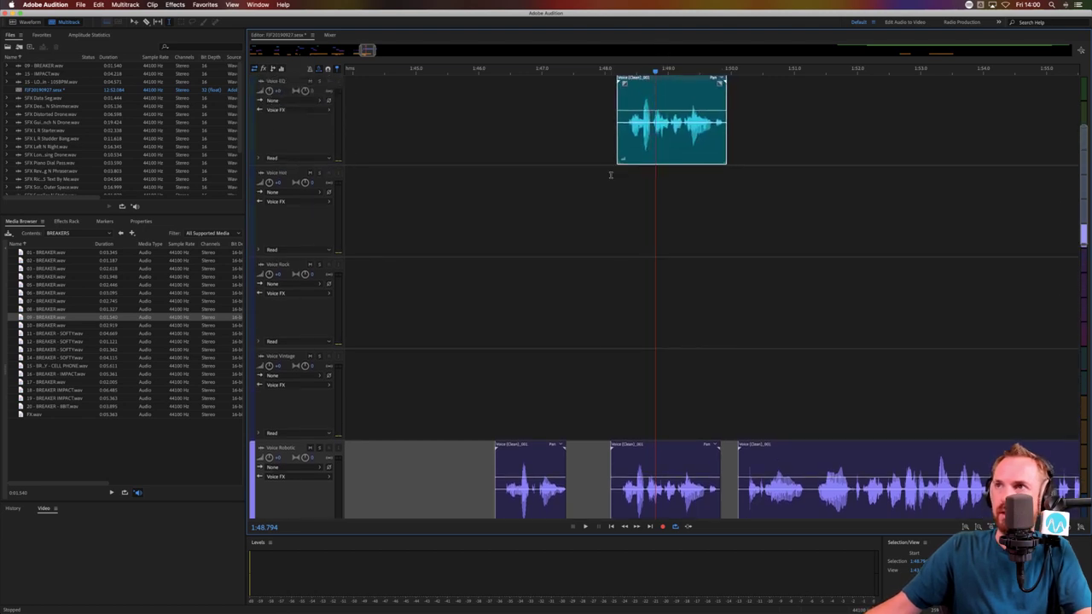
# Play the doubled clips and shift the Voice EQ copy earlier to start with the Voice Robotic clip at about 1:48.1
pyautogui.click(610, 174)
pyautogui.press('space')
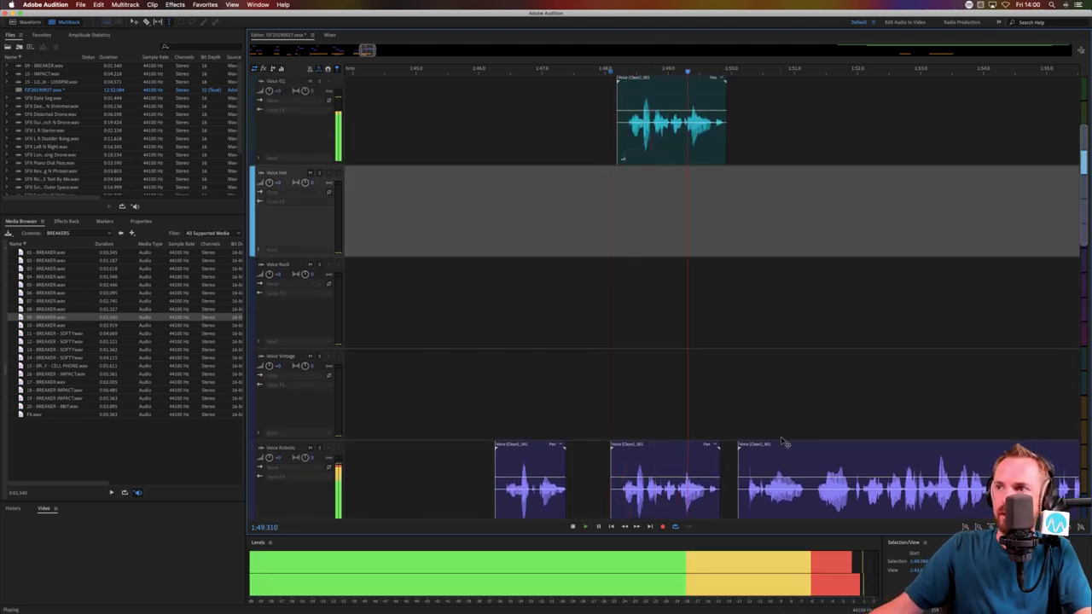
pyautogui.press('space')
pyautogui.moveTo(655, 96); pyautogui.dragTo(650, 96)
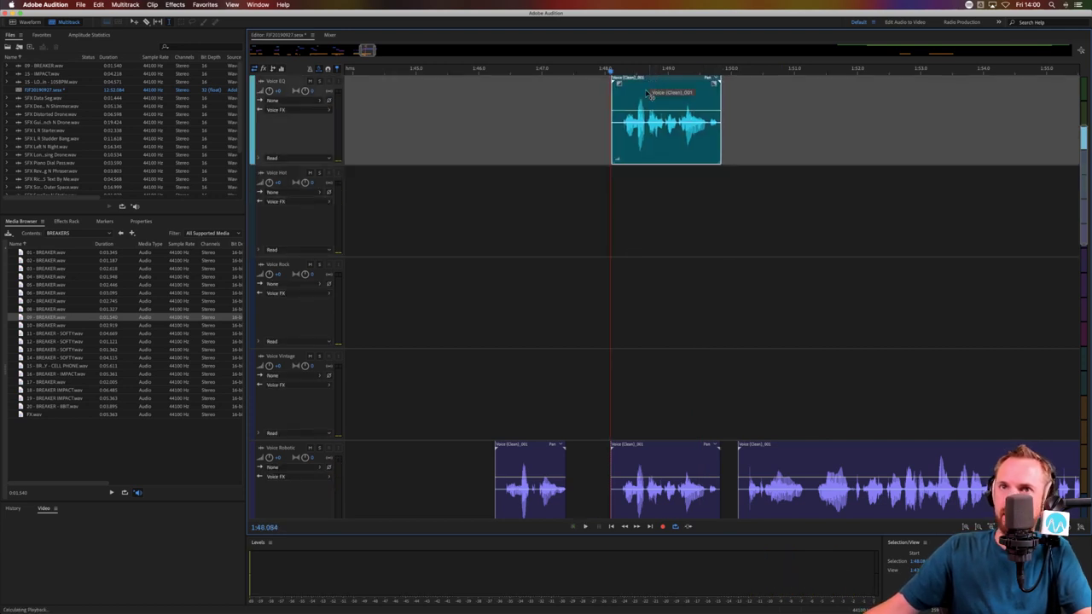
pyautogui.press('space')
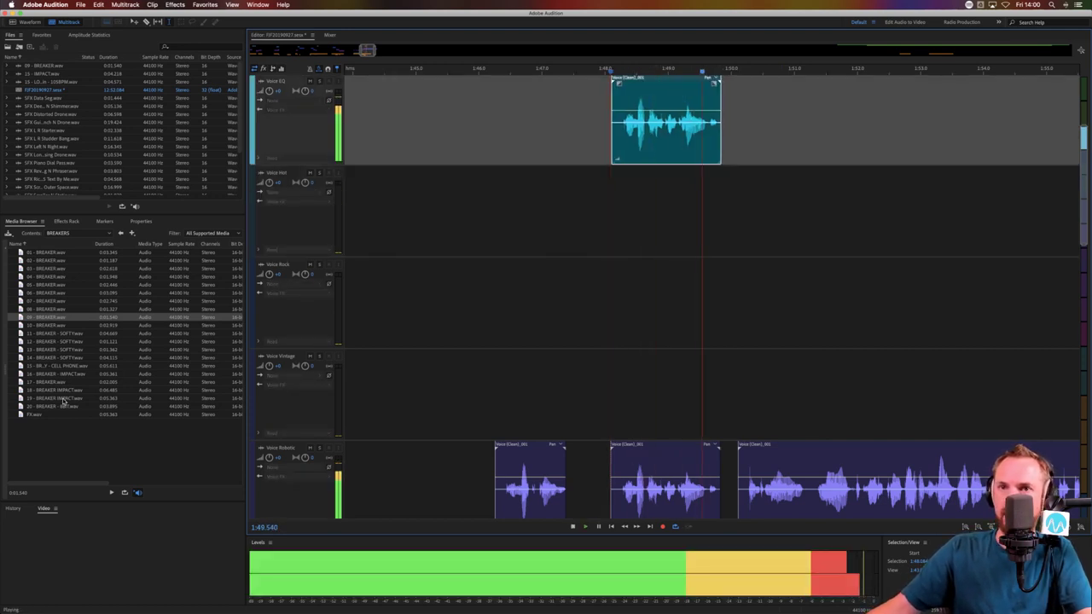
pyautogui.press('space')
# Preview 17 - BREAKER.wav from the BREAKERS folder and place it on the SFX 2 track starting at about 1:49.4
pyautogui.scroll(-10, 819, 358)
pyautogui.scroll(2, 787, 355)
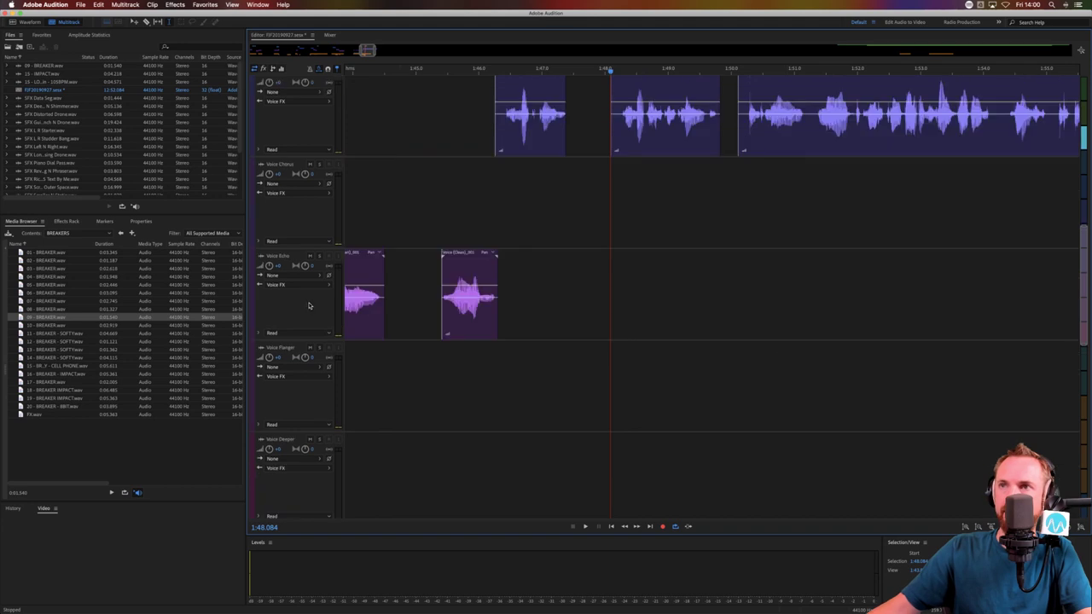
pyautogui.scroll(-8, 309, 305)
pyautogui.scroll(3, 309, 306)
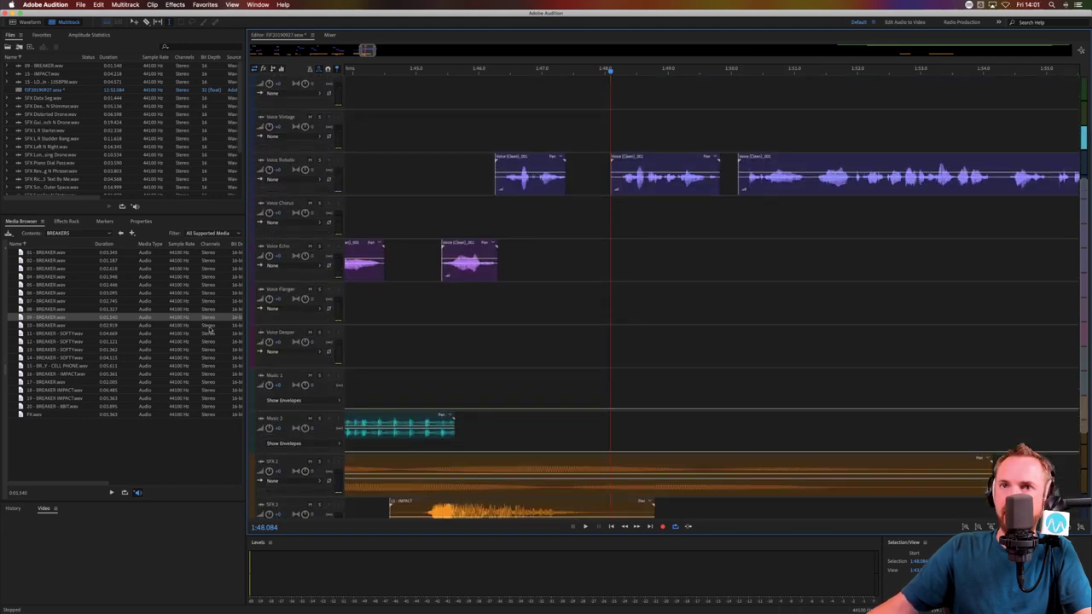
pyautogui.click(66, 359)
pyautogui.click(77, 382)
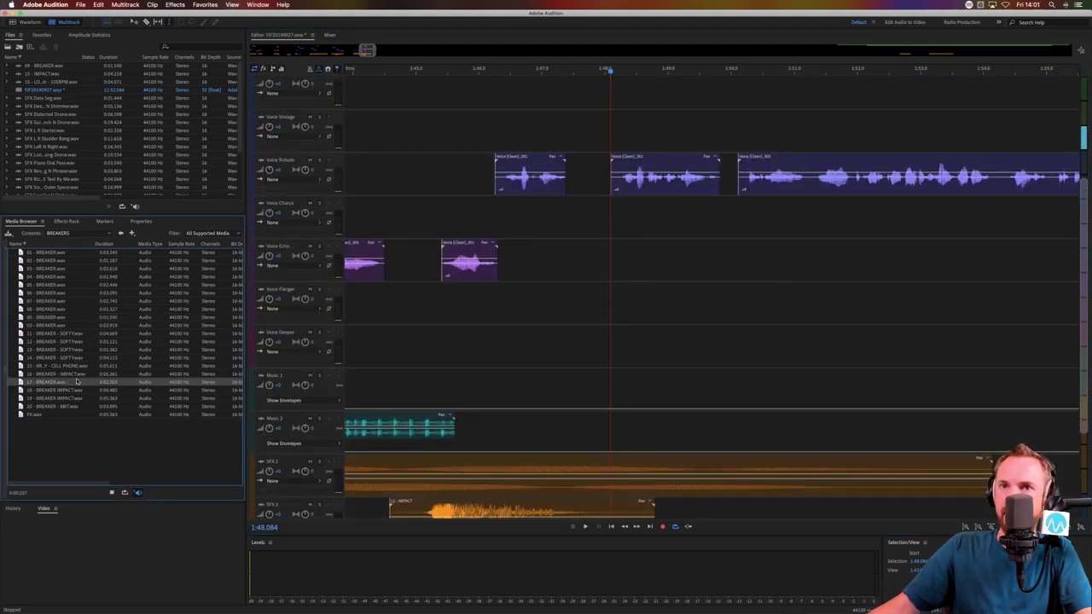
pyautogui.moveTo(58, 386); pyautogui.dragTo(712, 508)
pyautogui.press('space')
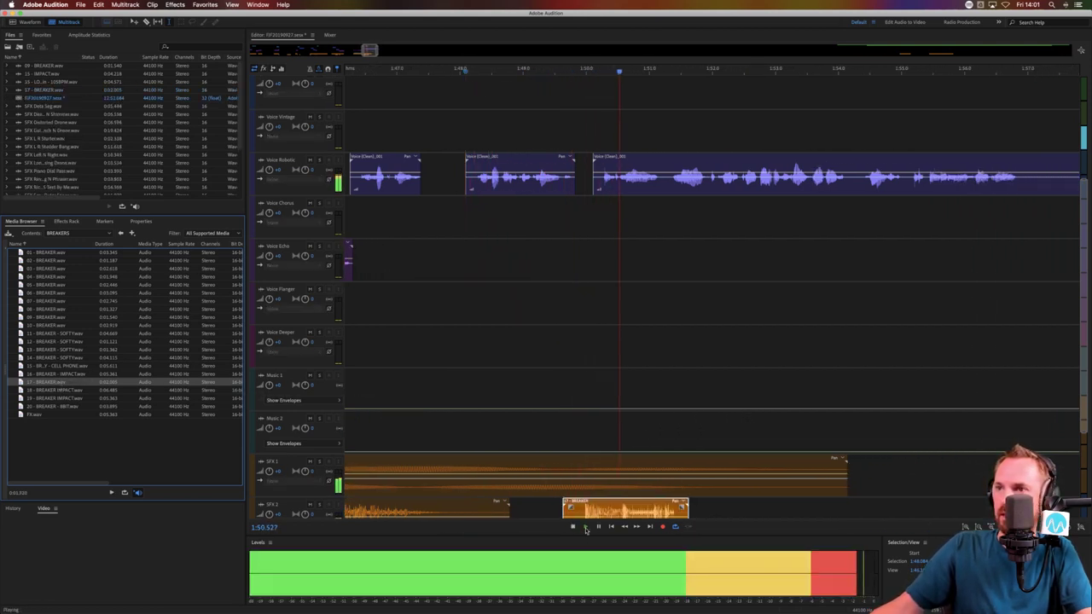
pyautogui.moveTo(597, 500); pyautogui.dragTo(583, 500)
pyautogui.press('space')
# Move the remaining Voice Robotic clip to Voice Chorus starting at about 1:50.3 and cut its pause from about 1:51.4 to 1:51.5
pyautogui.click(534, 346)
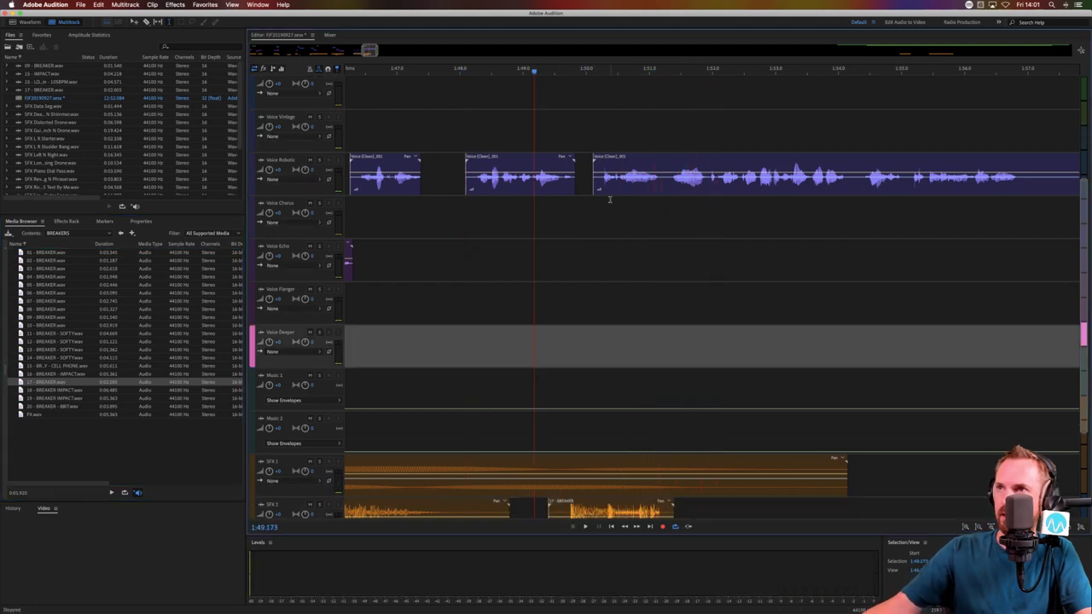
pyautogui.moveTo(612, 160); pyautogui.dragTo(648, 244)
pyautogui.press('space')
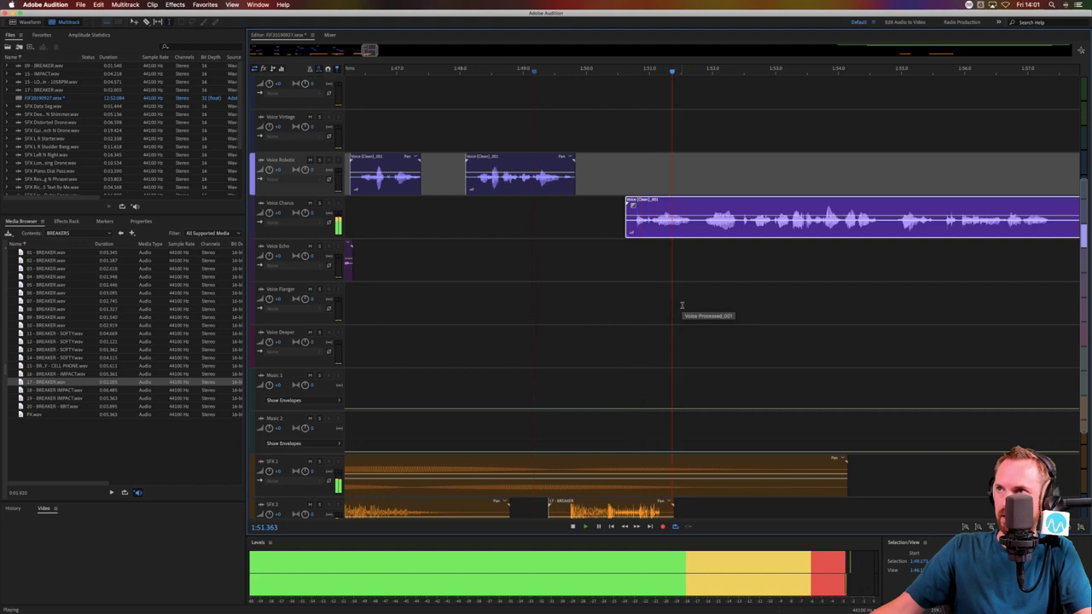
pyautogui.press('space')
pyautogui.moveTo(706, 225); pyautogui.dragTo(680, 232)
pyautogui.press('space')
pyautogui.press('Delete')
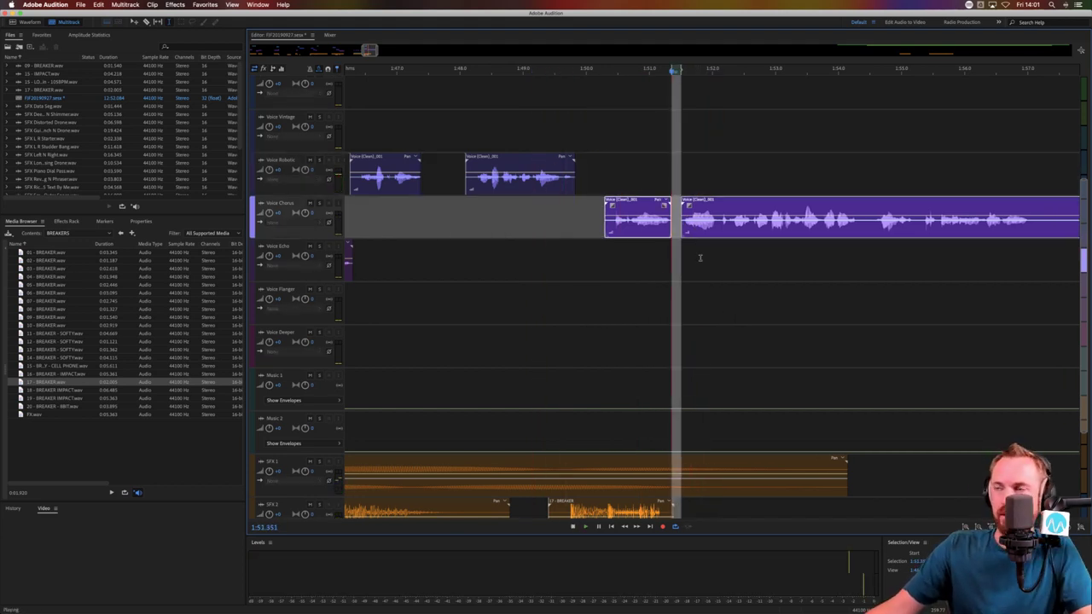
# Move the second Voice Chorus clip to the Voice Echo track starting at about 1:51.3 and play it
pyautogui.click(703, 255)
pyautogui.press('space')
pyautogui.press('g')
pyautogui.moveTo(693, 231); pyautogui.dragTo(691, 244)
pyautogui.rightClick(692, 238)
pyautogui.press('Escape')
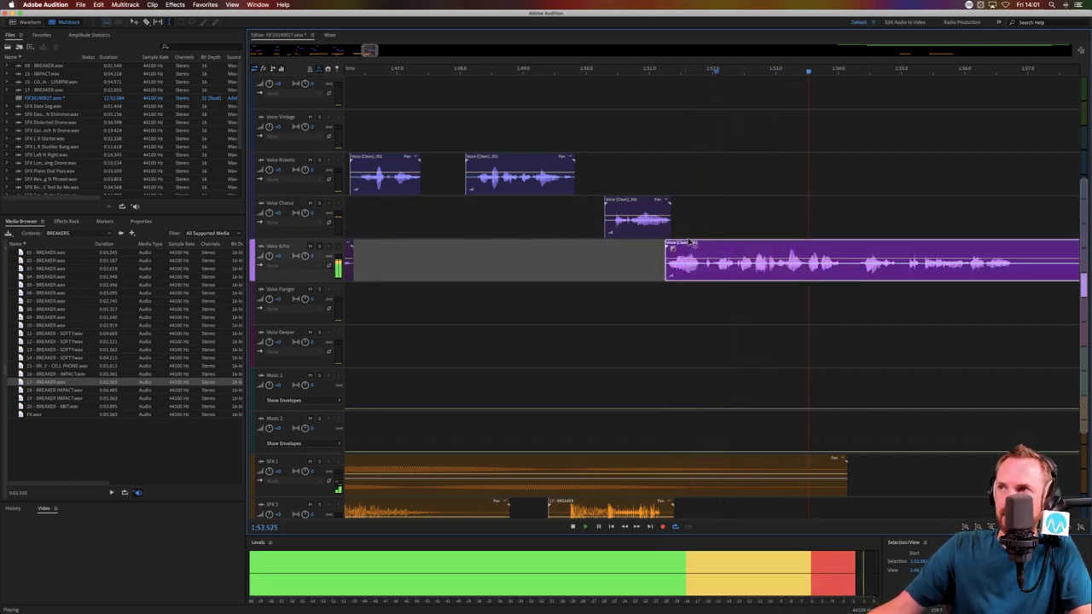
pyautogui.press('space')
# Cut the Voice Echo pause from about 1:54.1 to 1:54.3 and move the preceding phrase to Voice EQ at about 1:51.3
pyautogui.moveTo(846, 277); pyautogui.dragTo(859, 277)
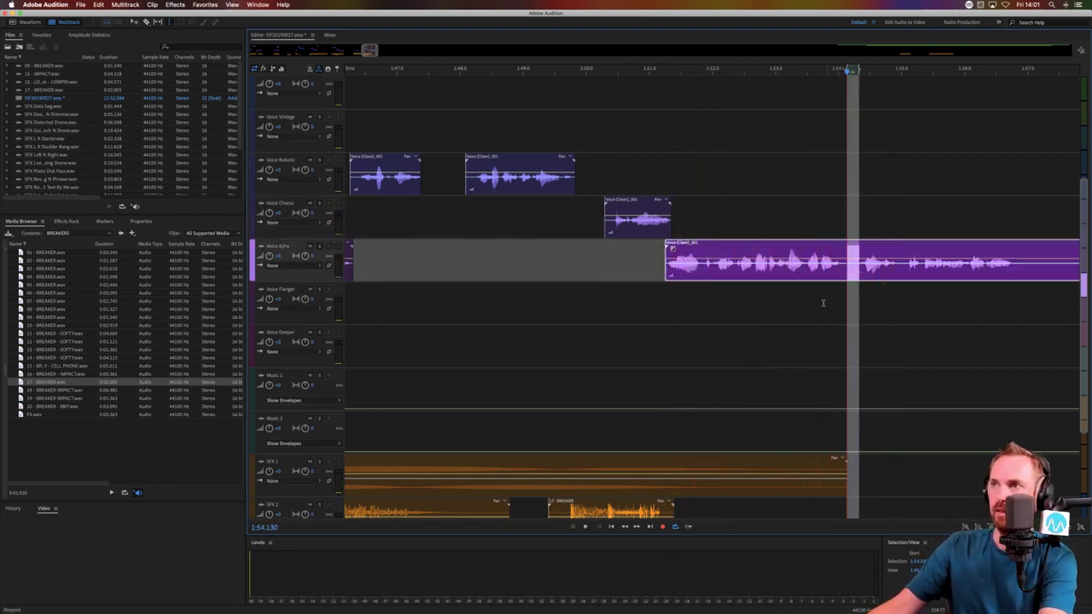
pyautogui.press('Delete')
pyautogui.click(812, 302)
pyautogui.moveTo(758, 261); pyautogui.dragTo(759, 109)
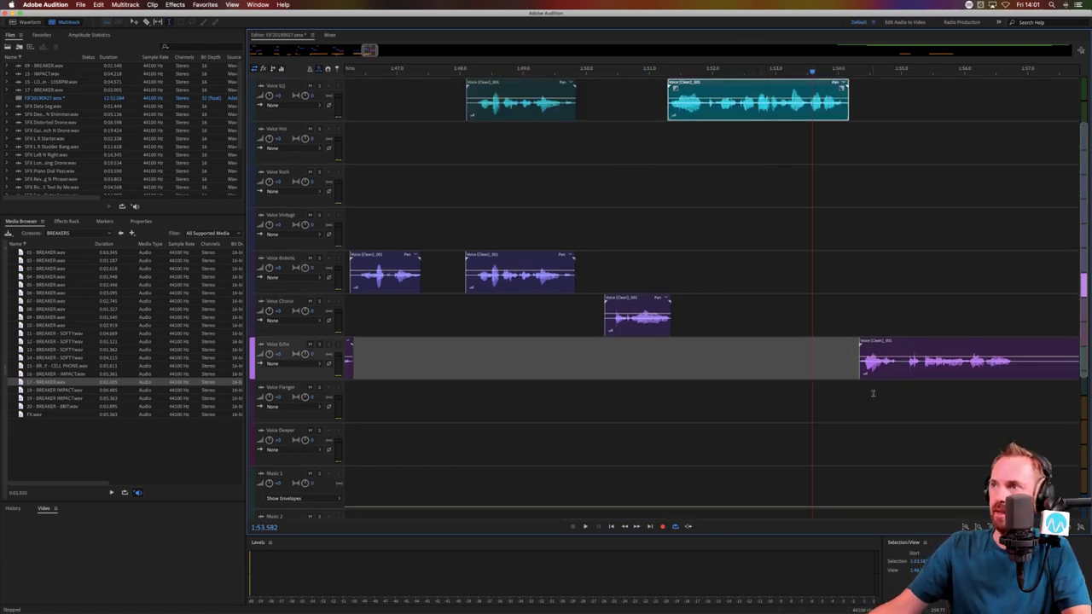
# Shift the last Voice Echo clip to start at about 1:54.1, remove everything after its phrase at about 1:56.6, and play it
pyautogui.moveTo(894, 372); pyautogui.dragTo(876, 370)
pyautogui.press('space')
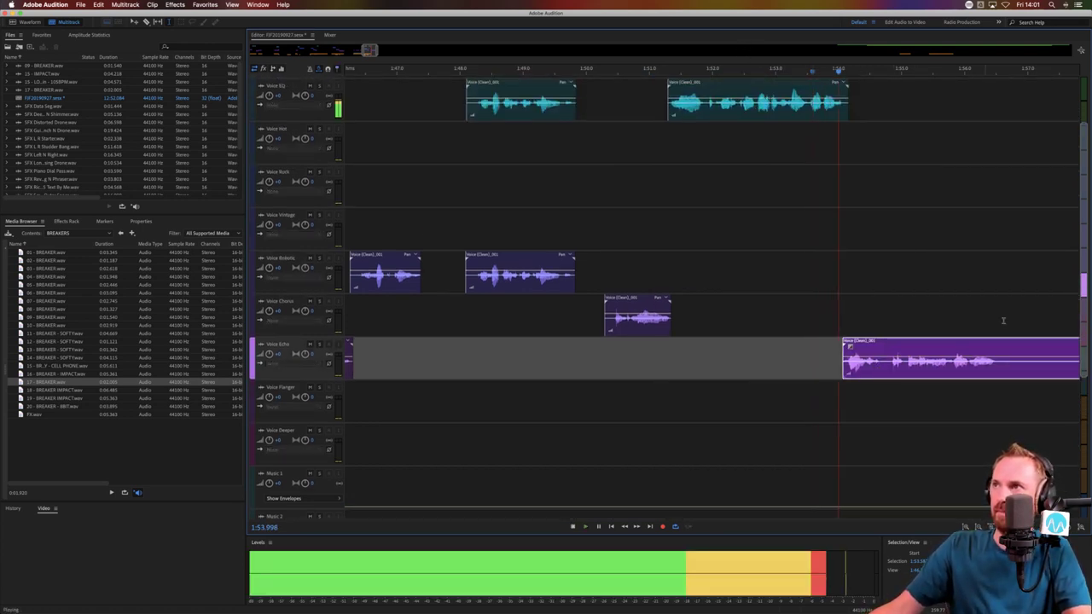
pyautogui.moveTo(1001, 358); pyautogui.dragTo(1046, 378)
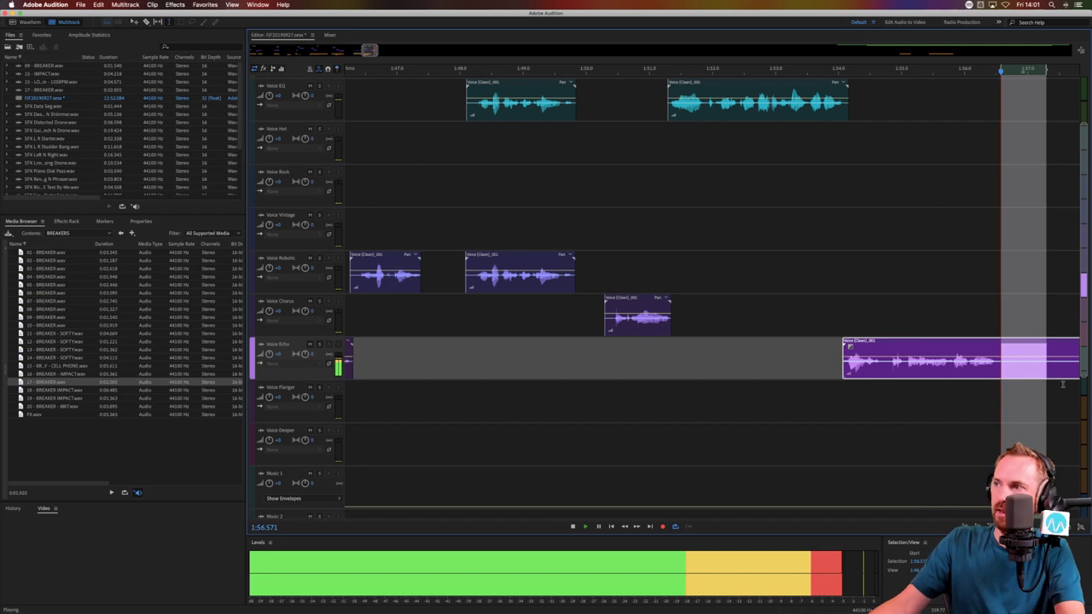
pyautogui.press('Delete')
pyautogui.press('Delete')
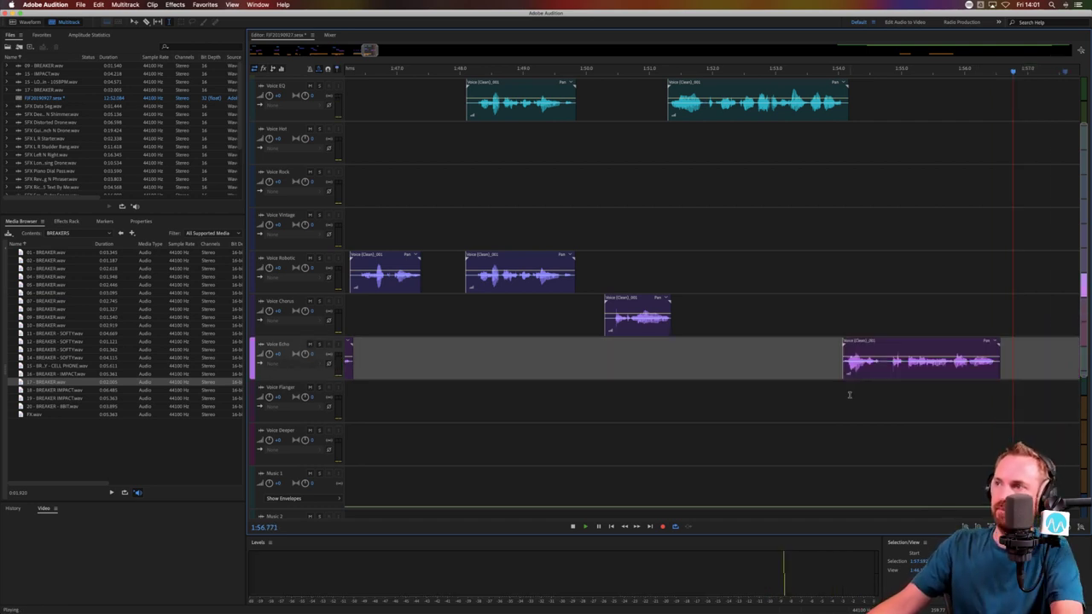
pyautogui.click(848, 395)
pyautogui.press('space')
pyautogui.press('space')
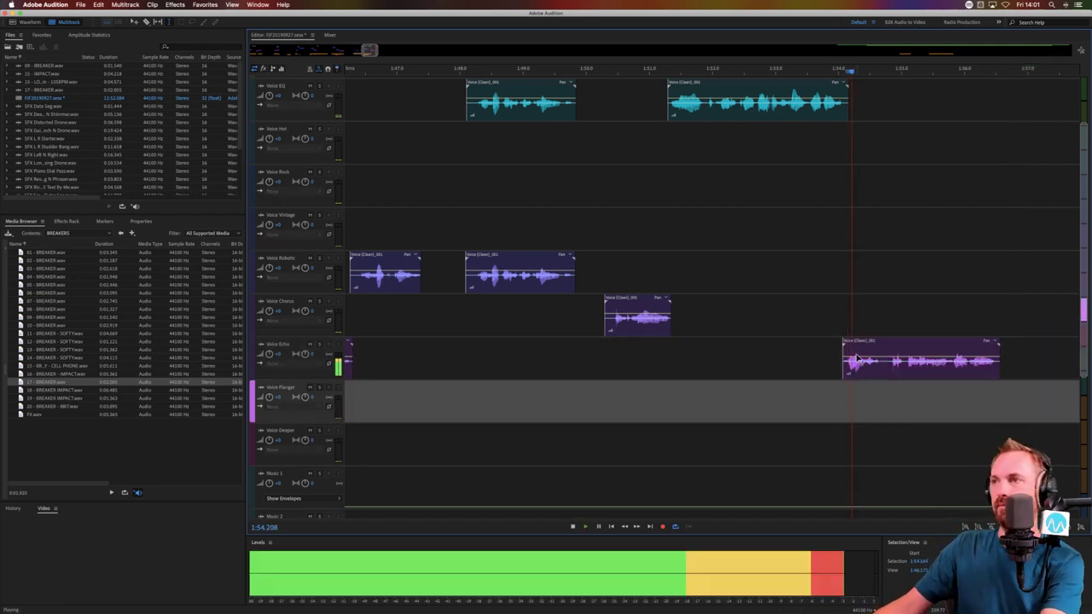
# Cut a section from about 9:23 out of the Voice Processed clip and move the piece before it onto Voice Echo
pyautogui.scroll(-10, 860, 68)
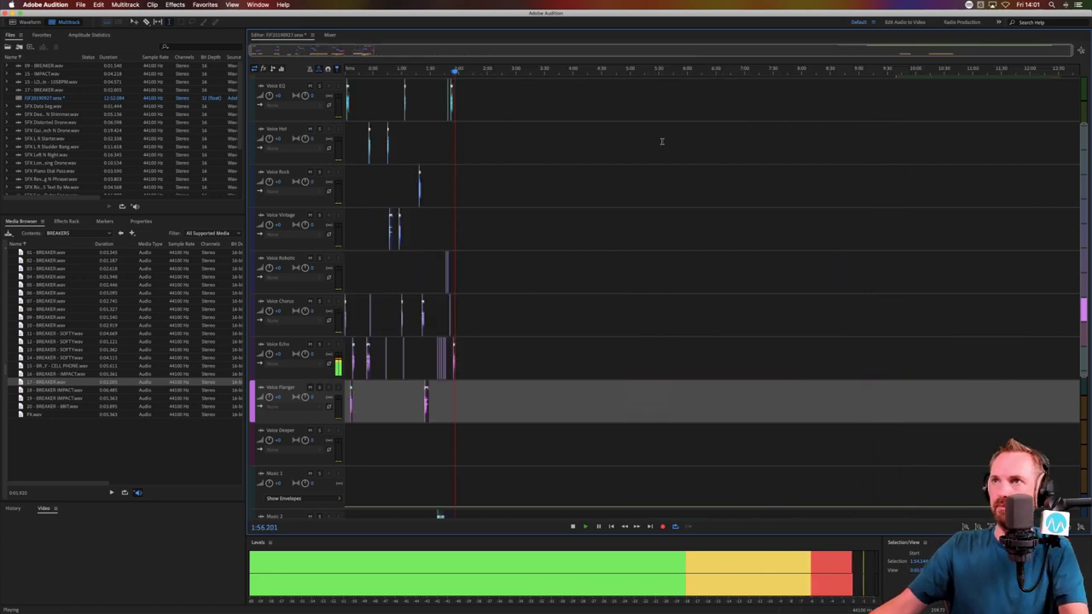
pyautogui.scroll(3, 662, 142)
pyautogui.press('space')
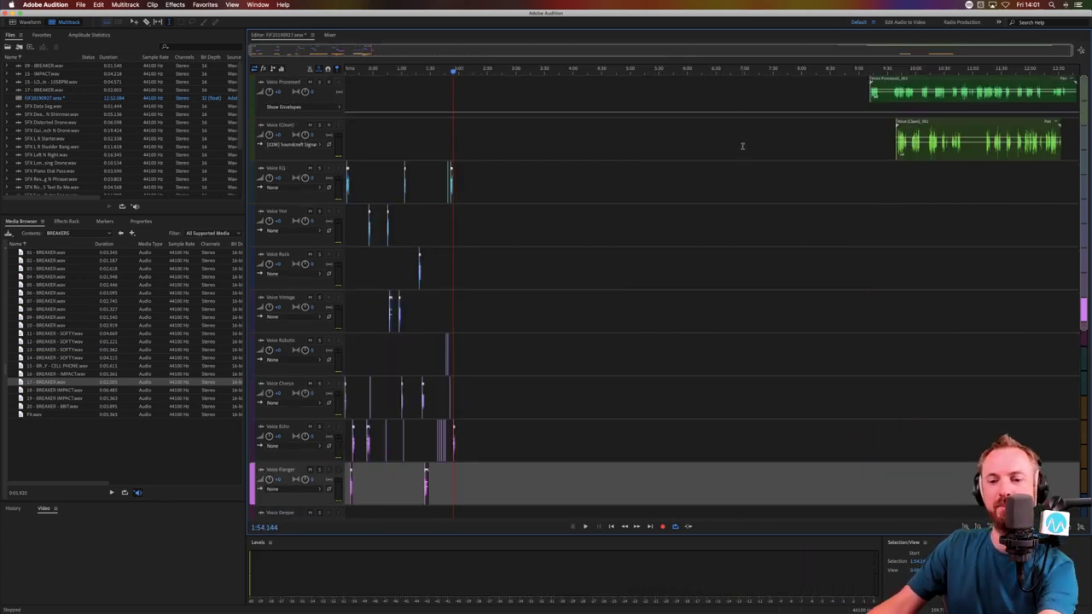
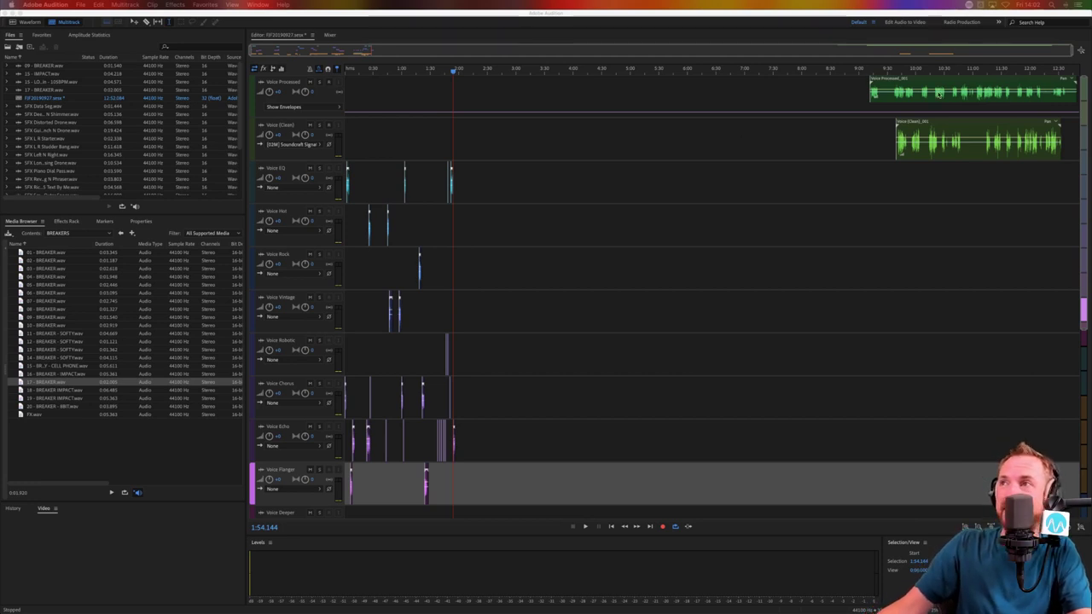
pyautogui.click(887, 91)
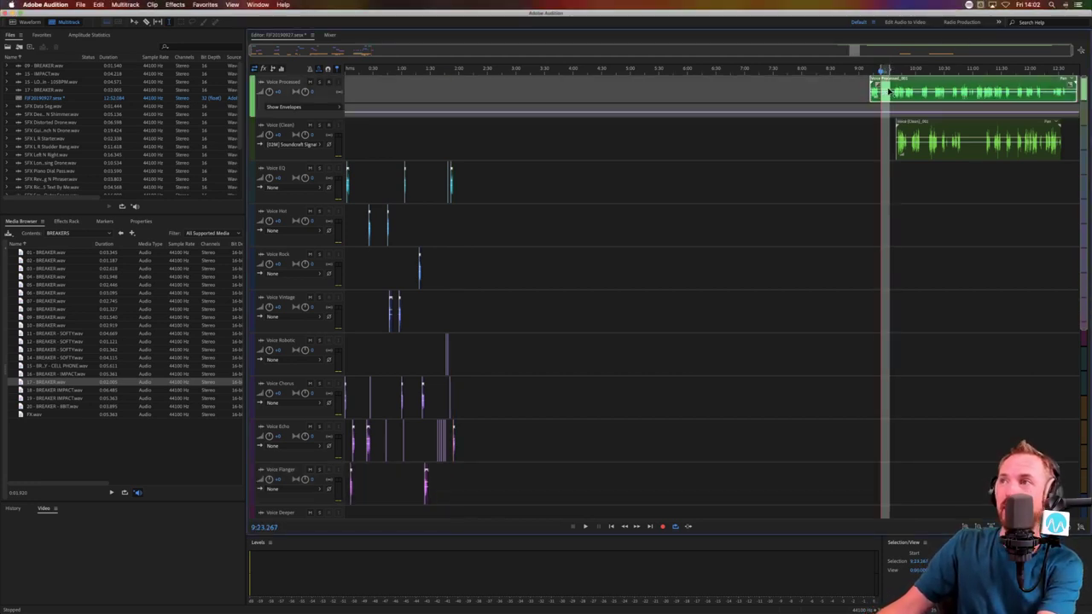
pyautogui.click(864, 136)
pyautogui.press('super+backslash')
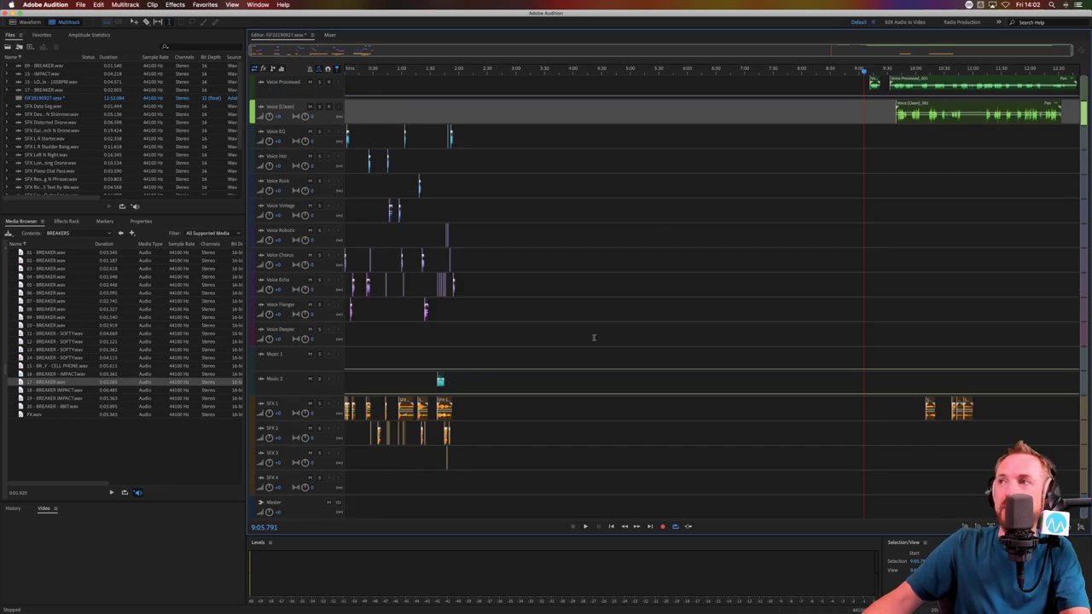
pyautogui.click(863, 85)
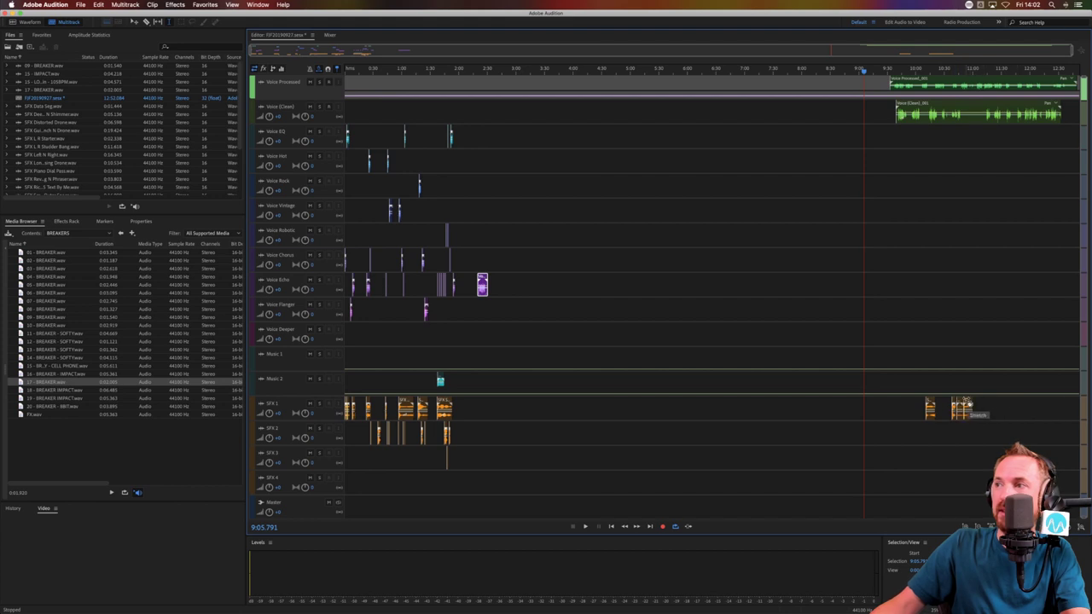
# Move the SFX Studder Drone clip on SFX 1 to about 2:11.3 and the Voice Processed piece on Voice Echo to about 2:10.7
pyautogui.moveTo(967, 403); pyautogui.dragTo(536, 412)
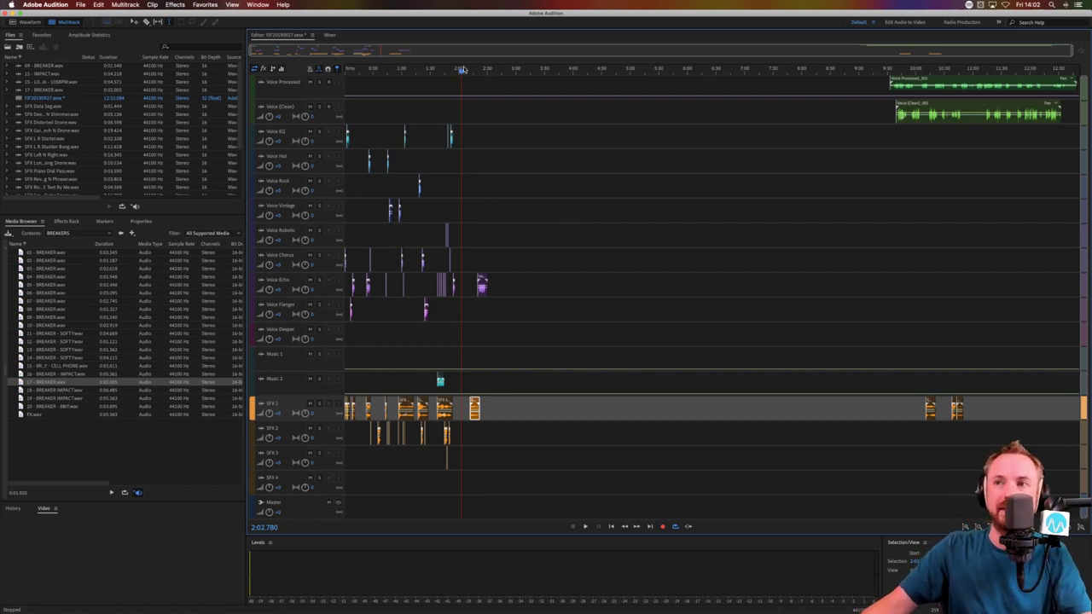
pyautogui.scroll(8, 463, 69)
pyautogui.moveTo(694, 291); pyautogui.dragTo(565, 289)
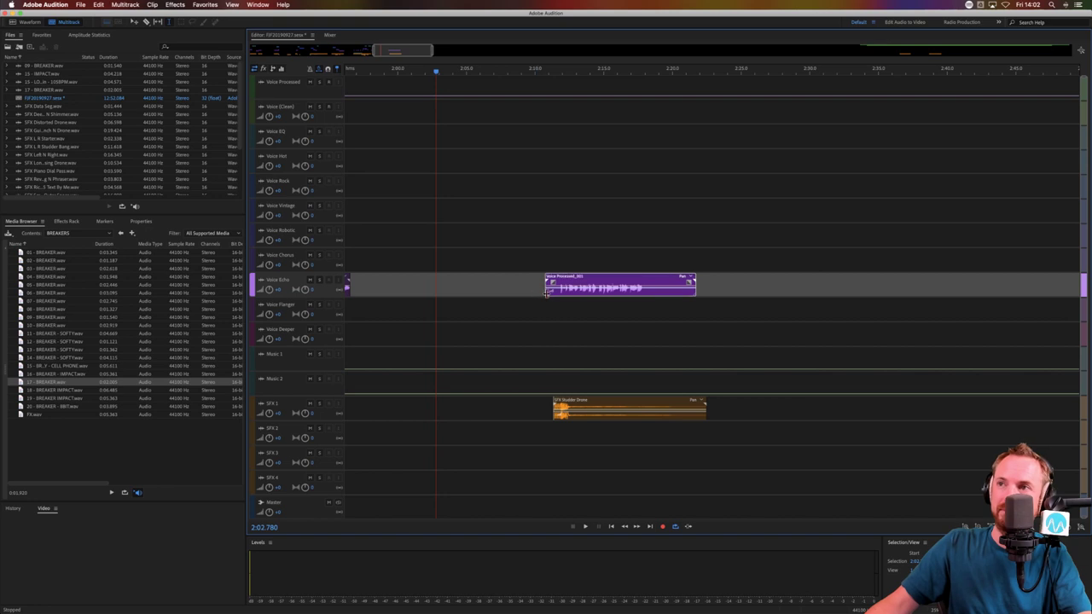
# Trim the start of the Voice Processed clip on Voice Echo to about 2:11.7 and delete its tail after about 2:17.9
pyautogui.moveTo(557, 294); pyautogui.dragTo(559, 294)
pyautogui.moveTo(643, 290); pyautogui.dragTo(742, 290)
pyautogui.press('Delete')
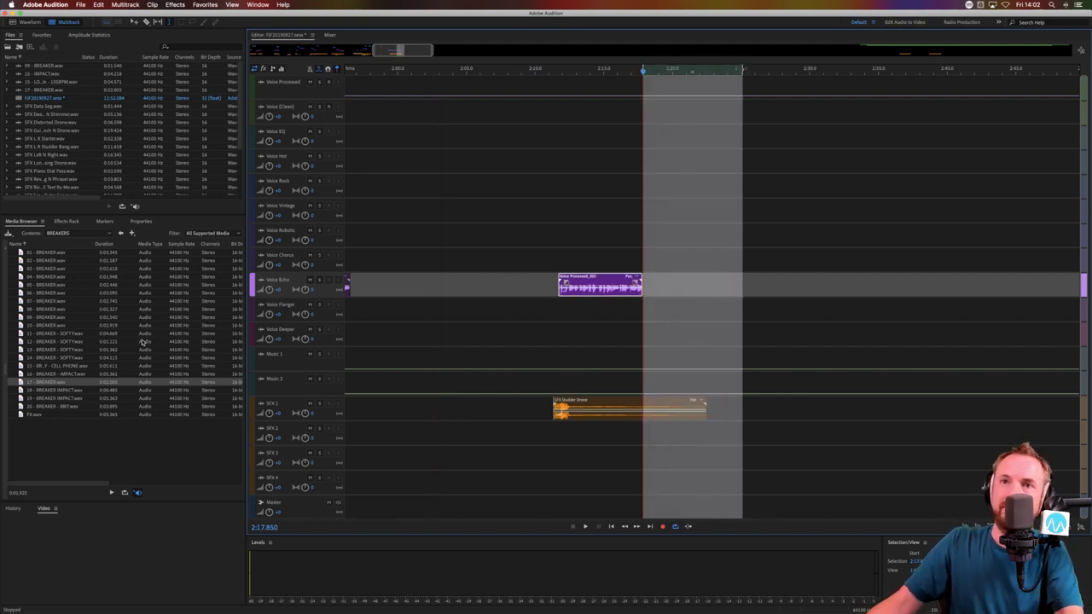
# Open the WIPES folder and place 16 - WIPE.wav on the SFX 2 track starting at about 2:12.7
pyautogui.click(122, 232)
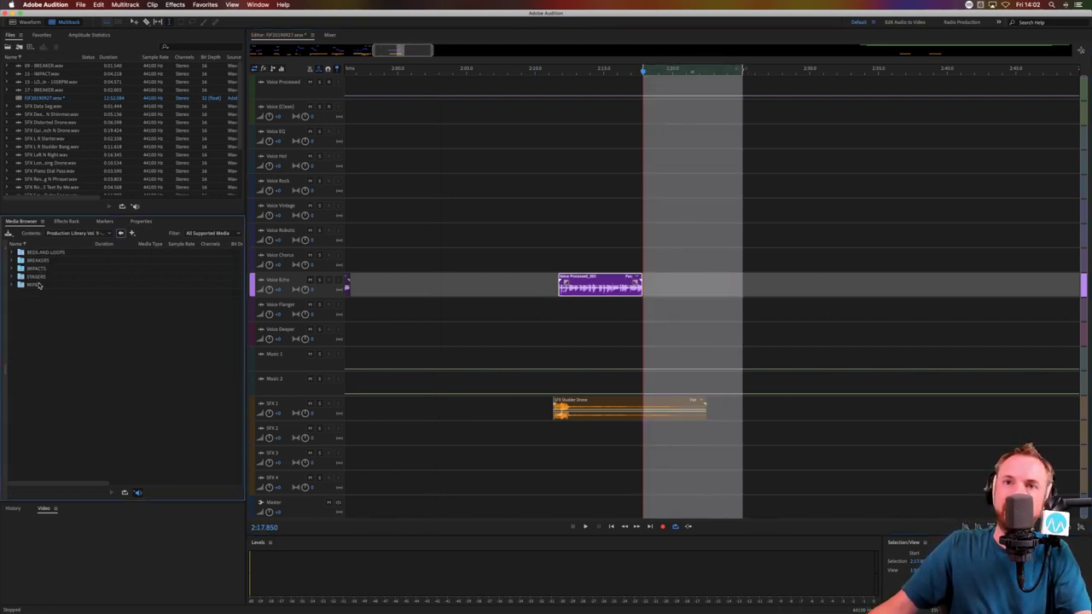
pyautogui.doubleClick(39, 285)
pyautogui.moveTo(49, 374); pyautogui.dragTo(571, 445)
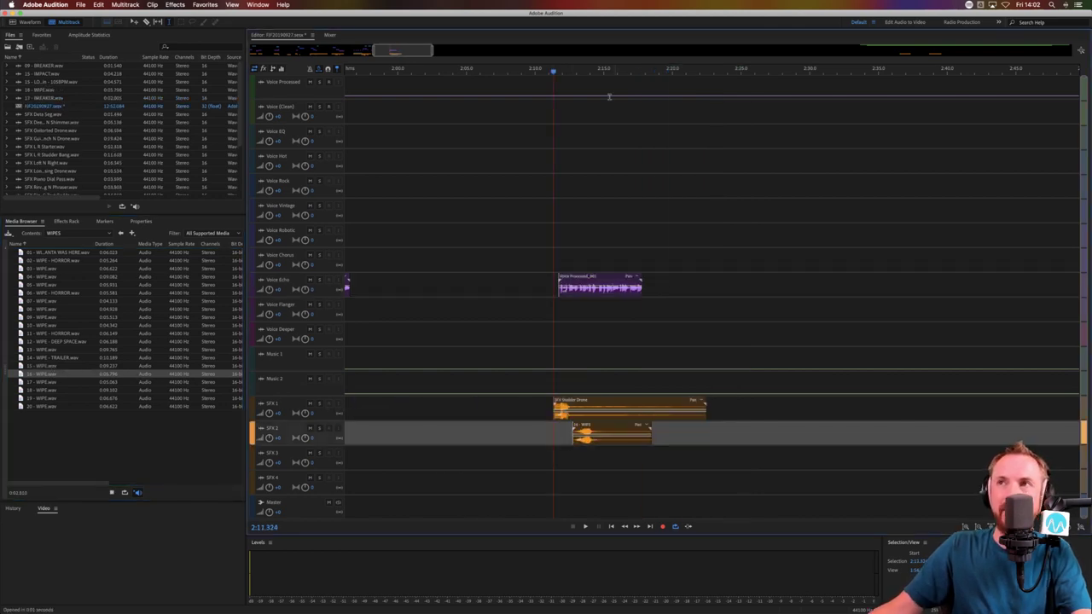
# Play from about 2:11.3 and shift the Voice Echo clip later so that it starts at about 2:12.1
pyautogui.scroll(5, 594, 71)
pyautogui.press('space')
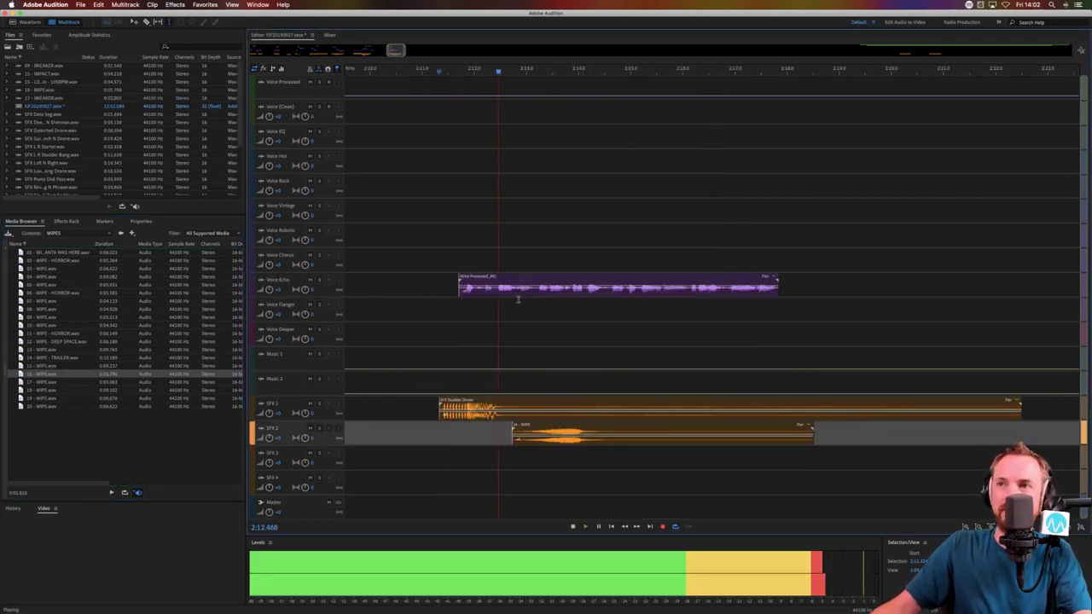
pyautogui.moveTo(518, 299); pyautogui.dragTo(540, 298)
pyautogui.press('space')
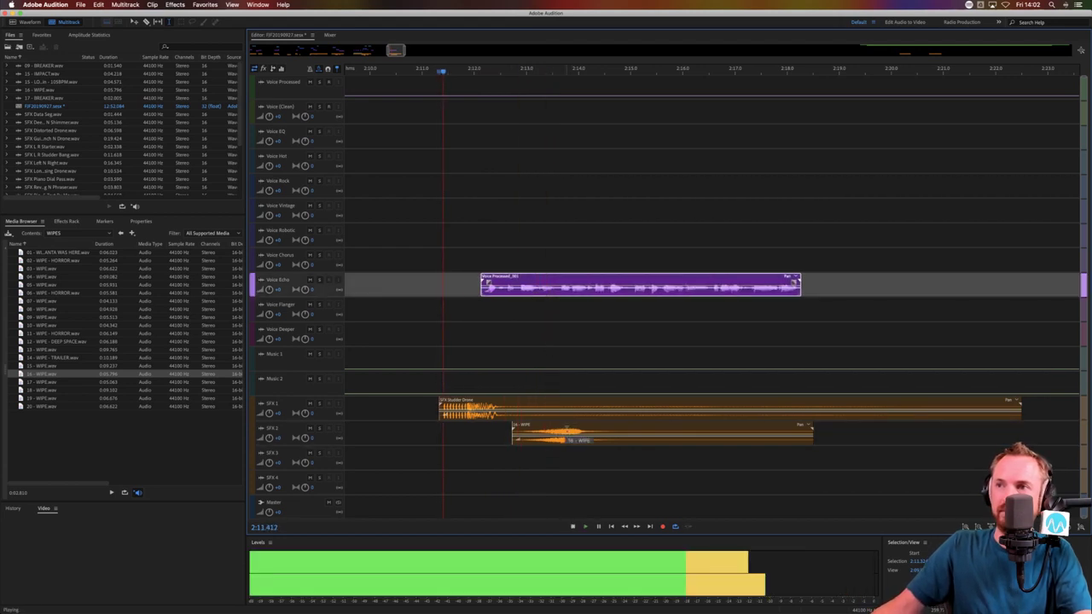
# Shift the 16 - WIPE clip later to start at about 2:15.3 and set the playhead in the Voice Echo clip at 2:16.5
pyautogui.moveTo(574, 425); pyautogui.dragTo(638, 424)
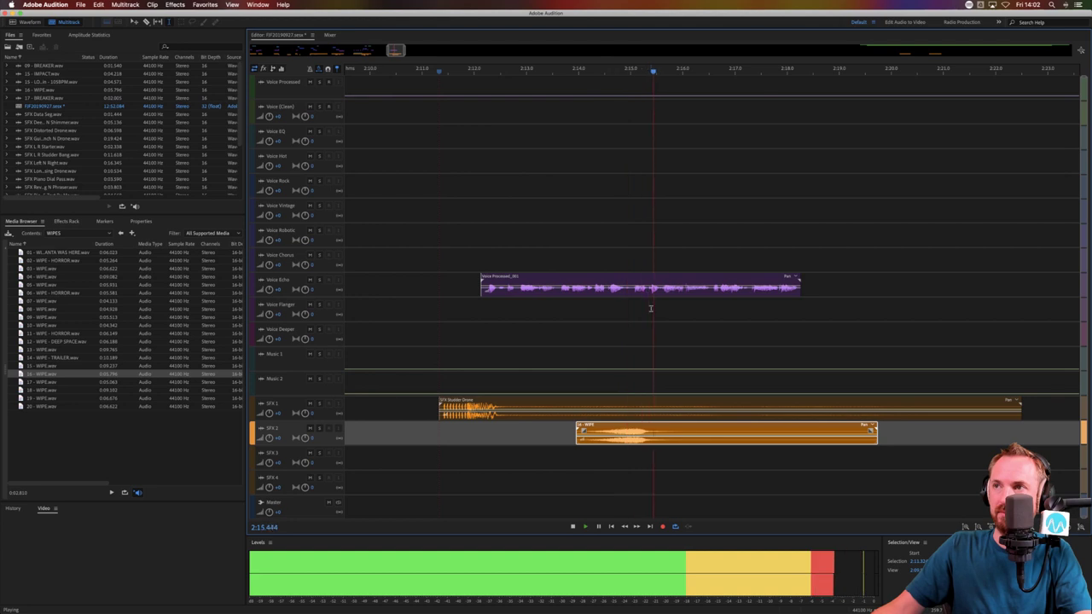
pyautogui.moveTo(654, 423); pyautogui.dragTo(726, 423)
pyautogui.press('space')
pyautogui.click(709, 290)
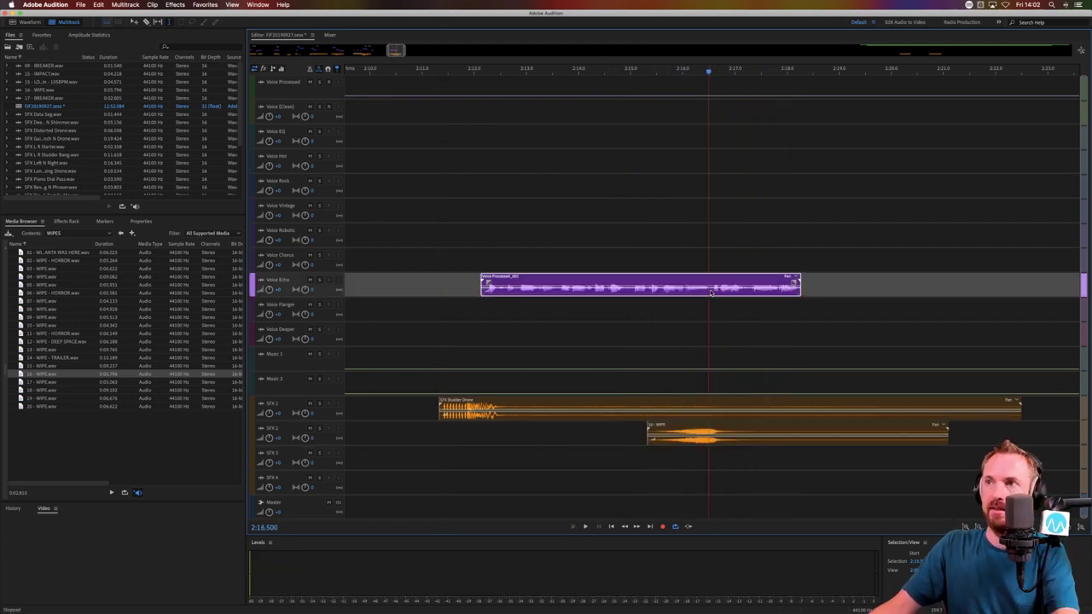
# Split the Voice Echo clip at 2:16.5, move its latter part to Voice Vintage at about 2:16.4, and play the transition
pyautogui.press('space')
pyautogui.press('space')
pyautogui.press('super+k')
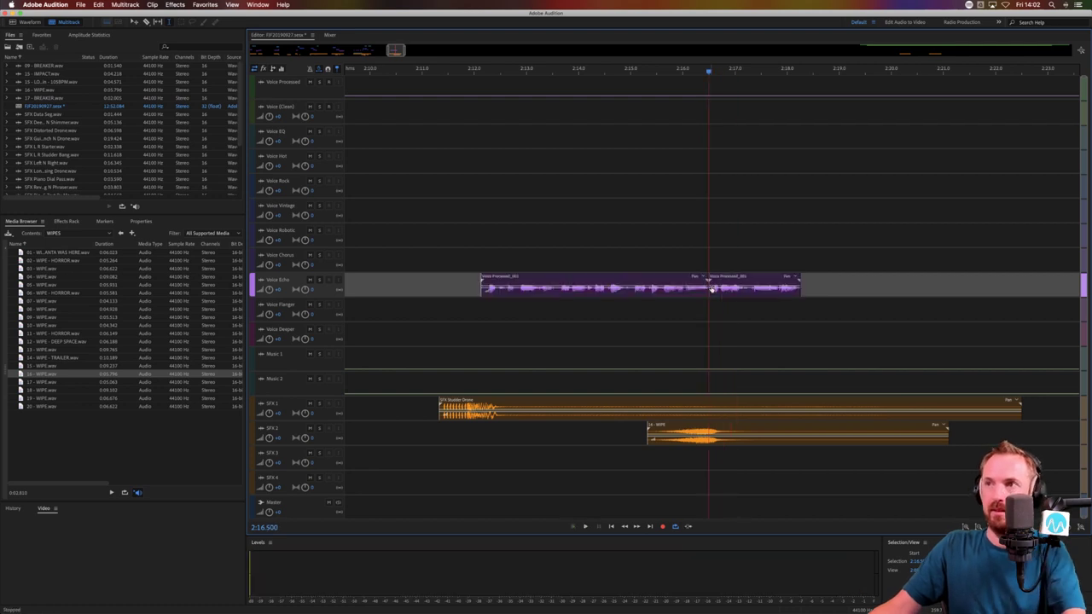
pyautogui.moveTo(712, 292); pyautogui.dragTo(714, 213)
pyautogui.press('space')
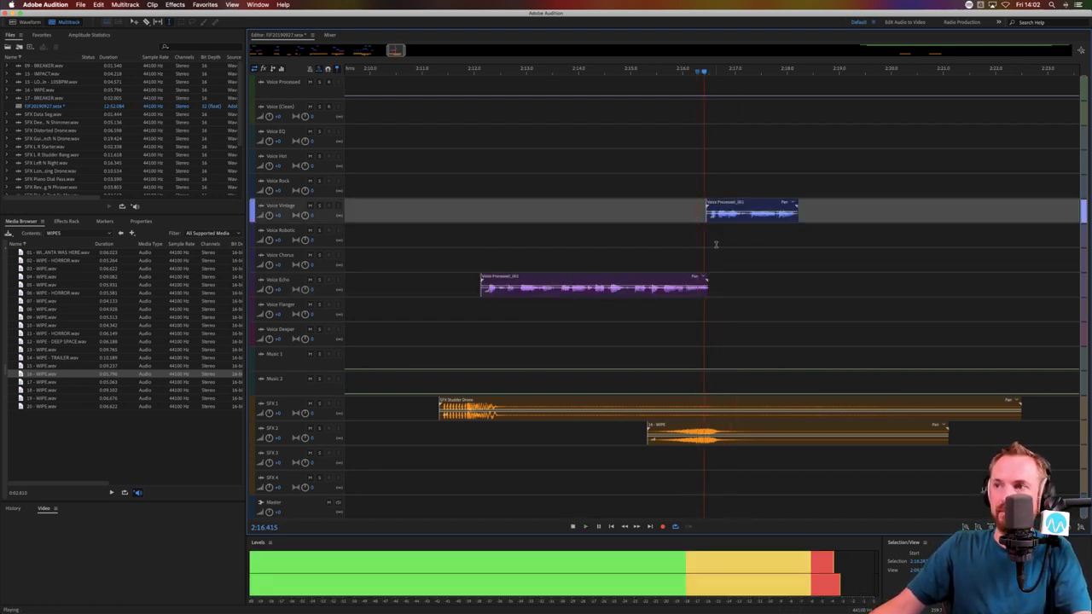
pyautogui.press('space')
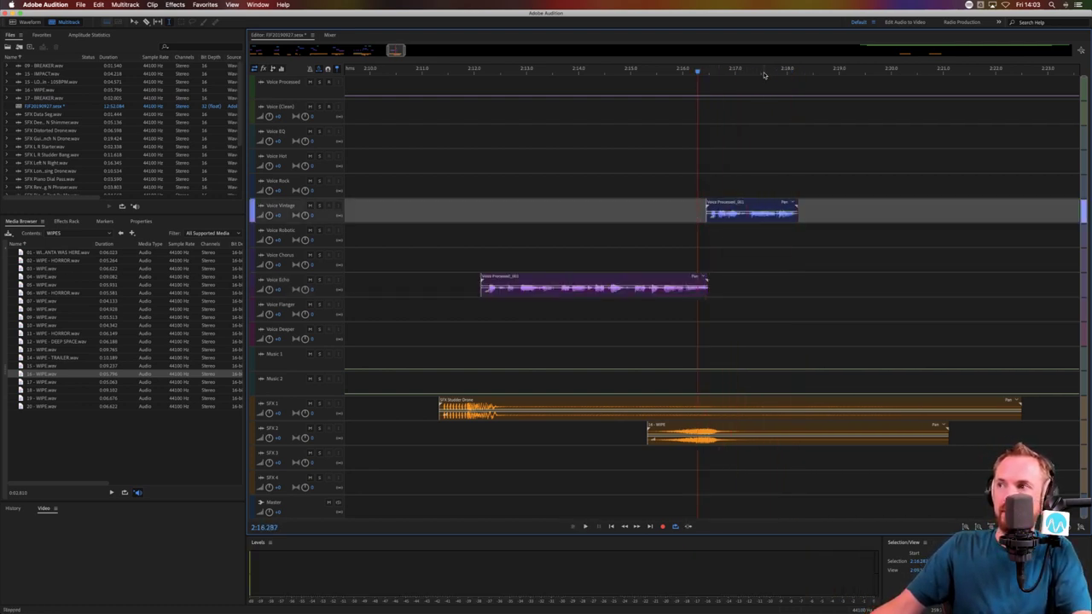
# Split the Voice Processed clip at about 9:47.7 on the Voice Processed track
pyautogui.press('\\')
pyautogui.click(904, 70)
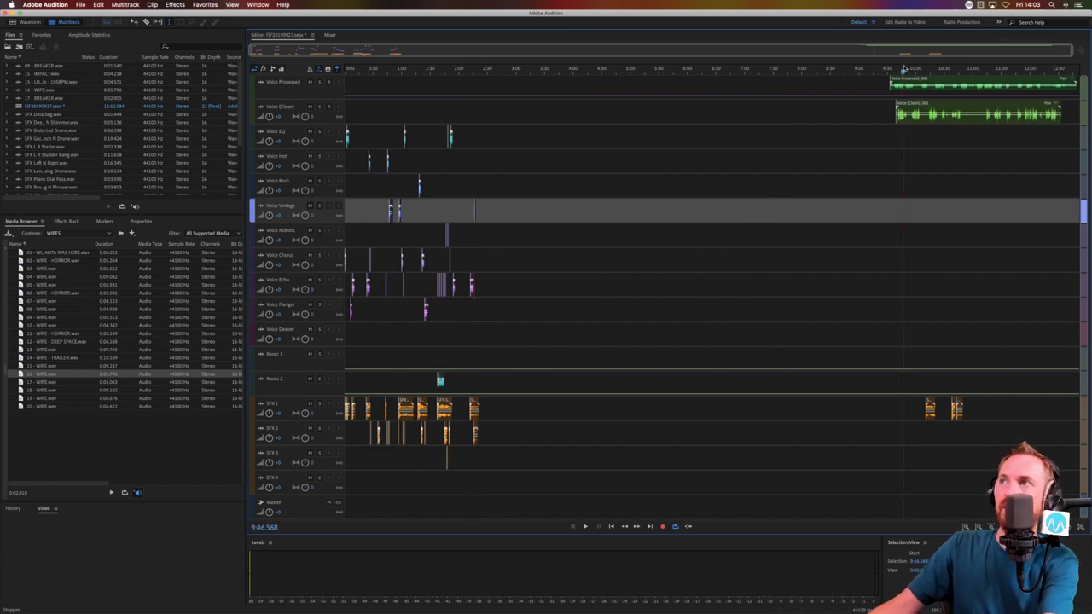
pyautogui.scroll(5, 905, 70)
pyautogui.click(897, 89)
pyautogui.press('super+k')
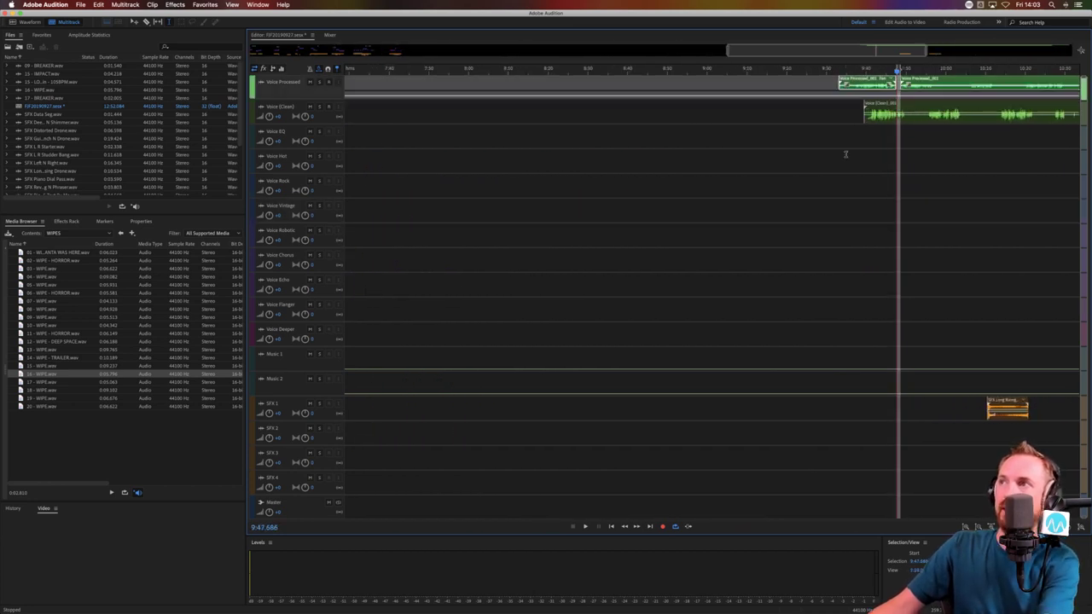
pyautogui.click(845, 154)
# Move the short first part of the Voice Processed clip to the Voice Echo track, starting at about 2:47.5
pyautogui.rightClick(871, 92)
pyautogui.click(858, 75)
pyautogui.moveTo(863, 76); pyautogui.dragTo(388, 263)
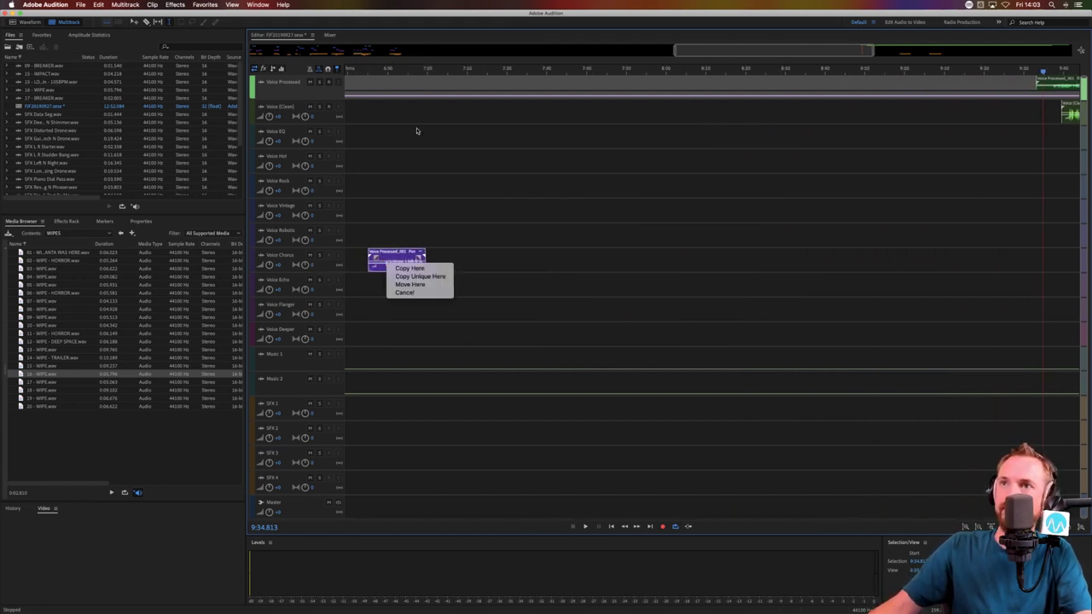
pyautogui.press('Escape')
pyautogui.scroll(-4, 1023, 68)
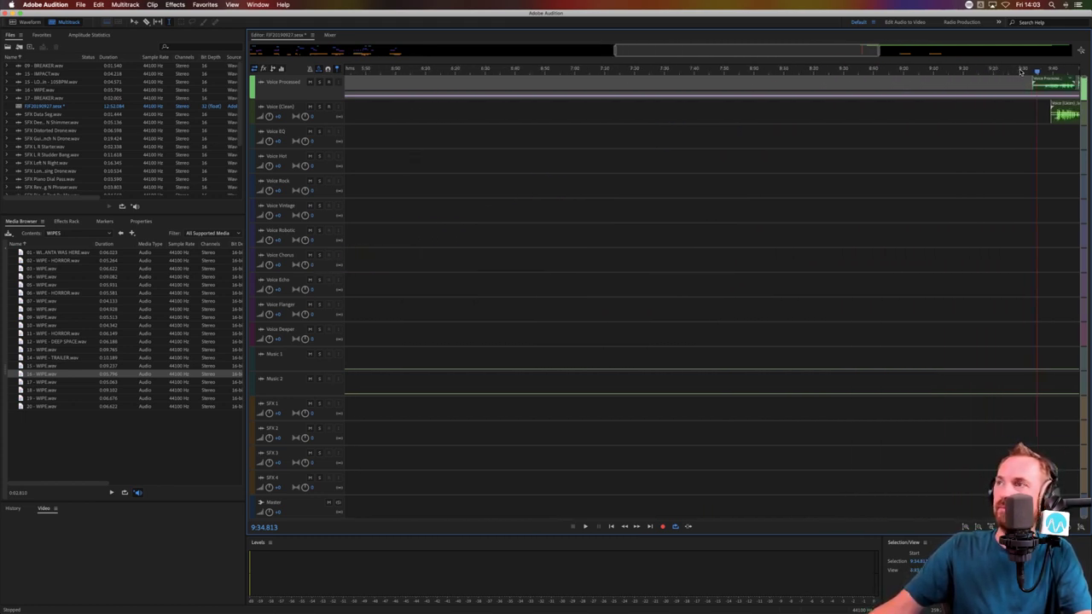
pyautogui.moveTo(432, 275); pyautogui.dragTo(405, 275)
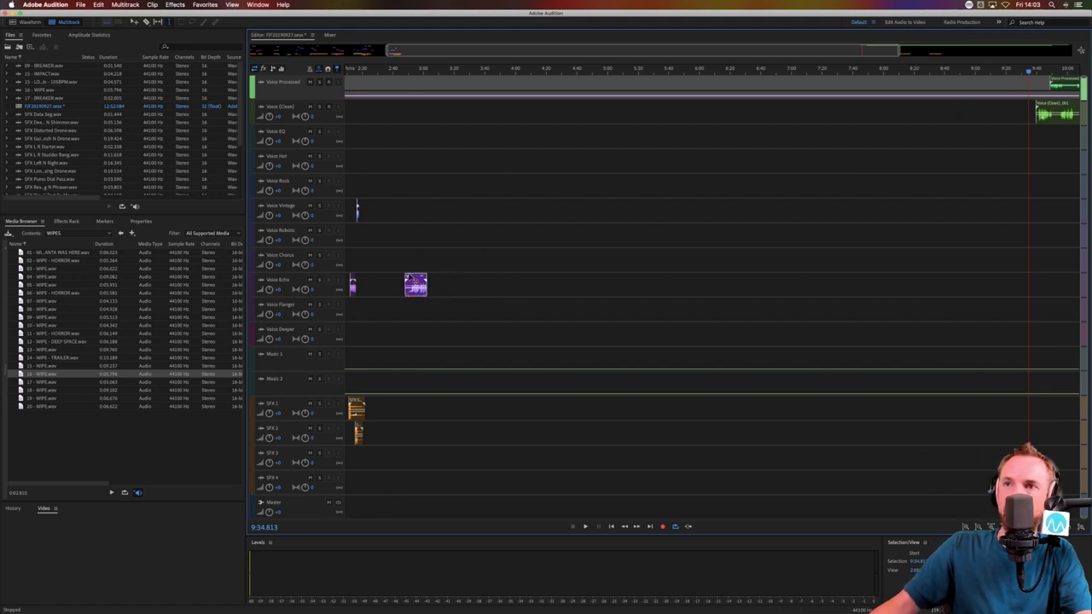
# Place 18 - WIPE.wav on the SFX 1 track starting at about 2:46.8 and play it against the Voice Echo clip
pyautogui.click(46, 391)
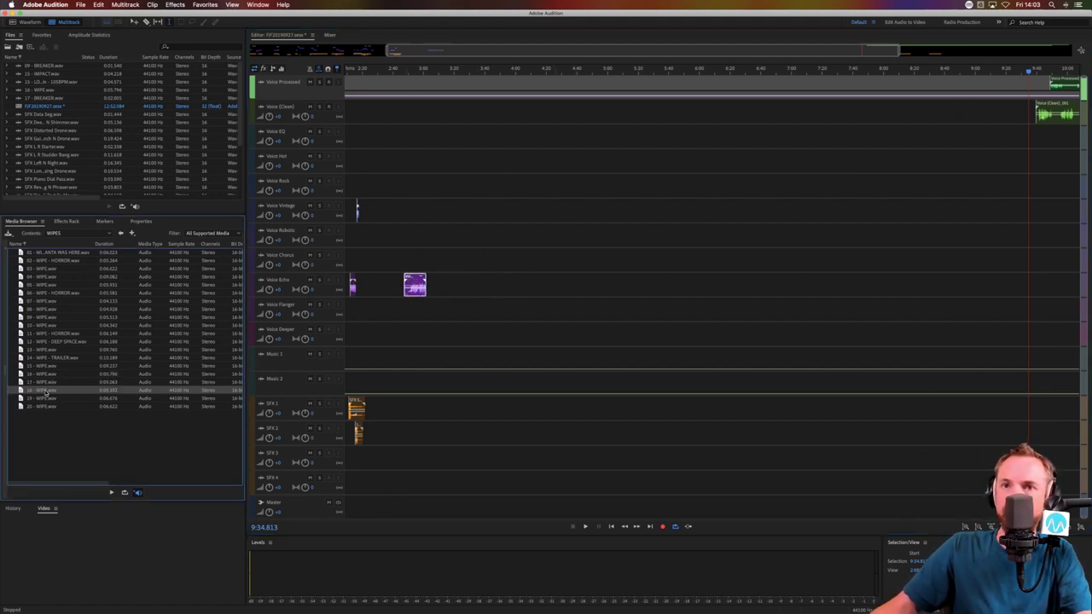
pyautogui.moveTo(405, 425); pyautogui.dragTo(405, 407)
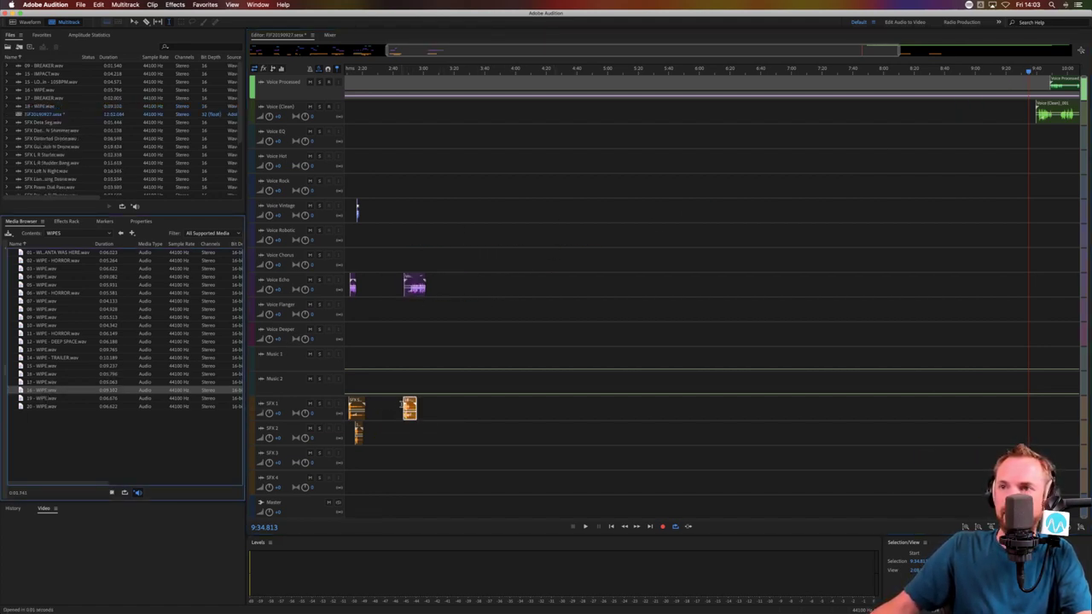
pyautogui.scroll(10, 405, 74)
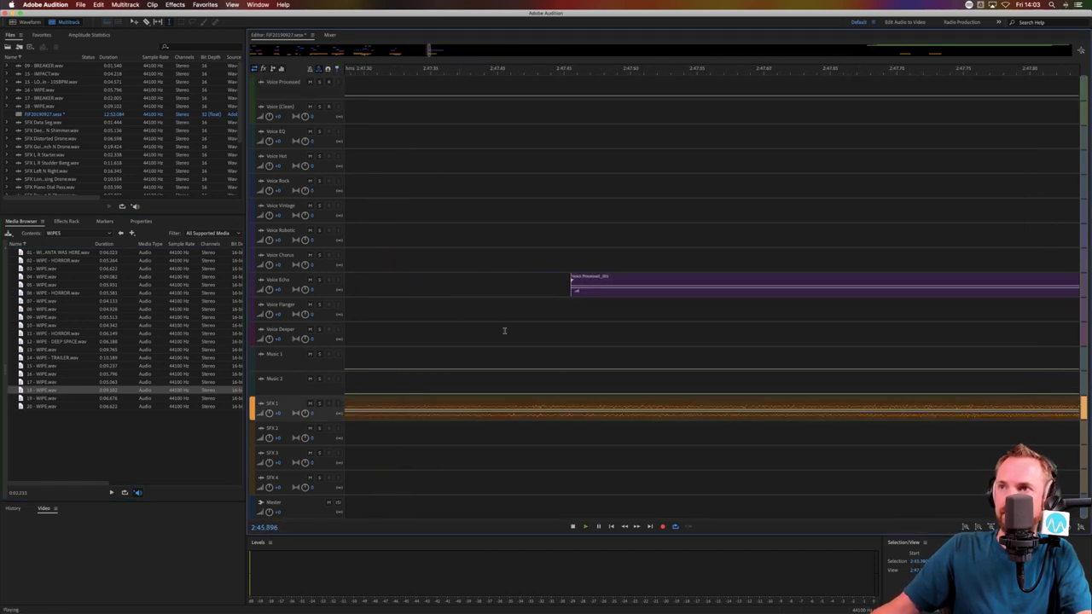
pyautogui.press('space')
pyautogui.scroll(-5, 529, 93)
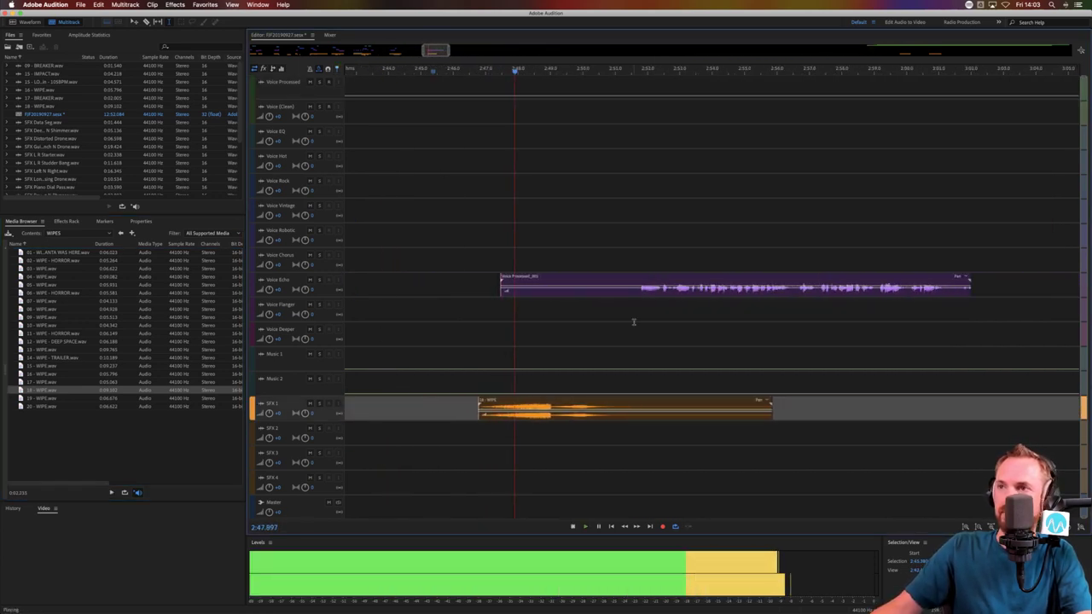
pyautogui.press('space')
# Trim the start of the Voice Echo clip to about 2:51.8 and shift the 18 - WIPE clip to start at about 2:49.7
pyautogui.moveTo(552, 394); pyautogui.dragTo(639, 393)
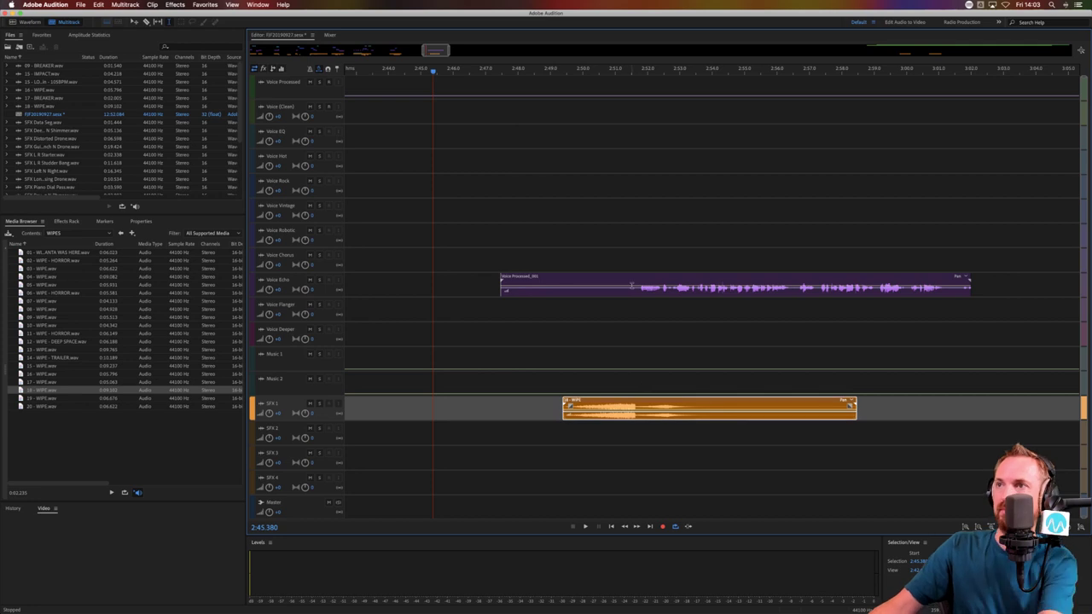
pyautogui.moveTo(640, 296); pyautogui.dragTo(476, 296)
pyautogui.press('Delete')
pyautogui.click(607, 331)
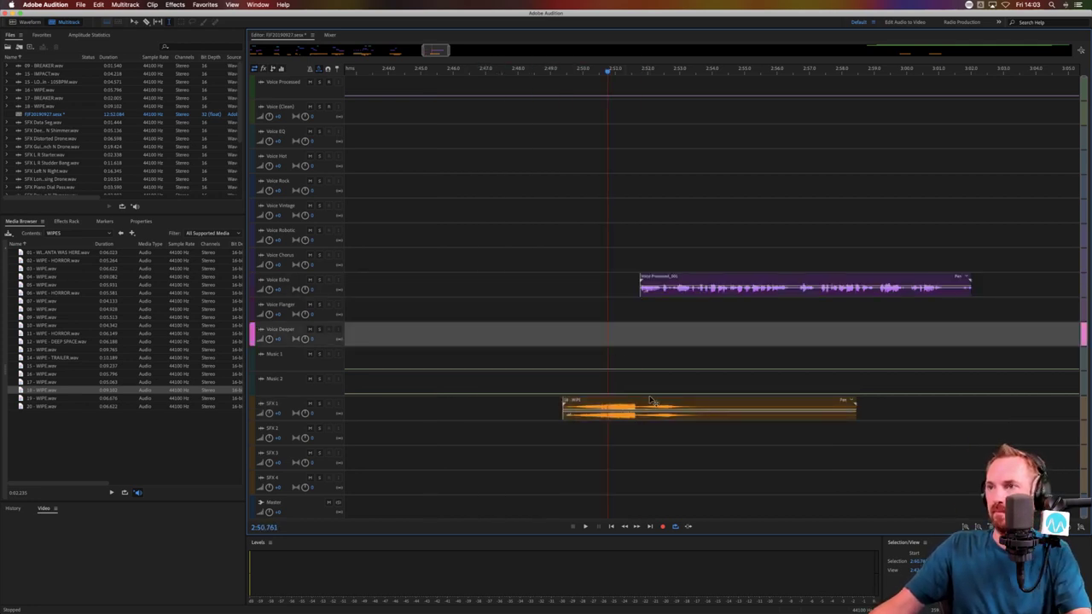
pyautogui.moveTo(651, 401); pyautogui.dragTo(663, 401)
pyautogui.press('space')
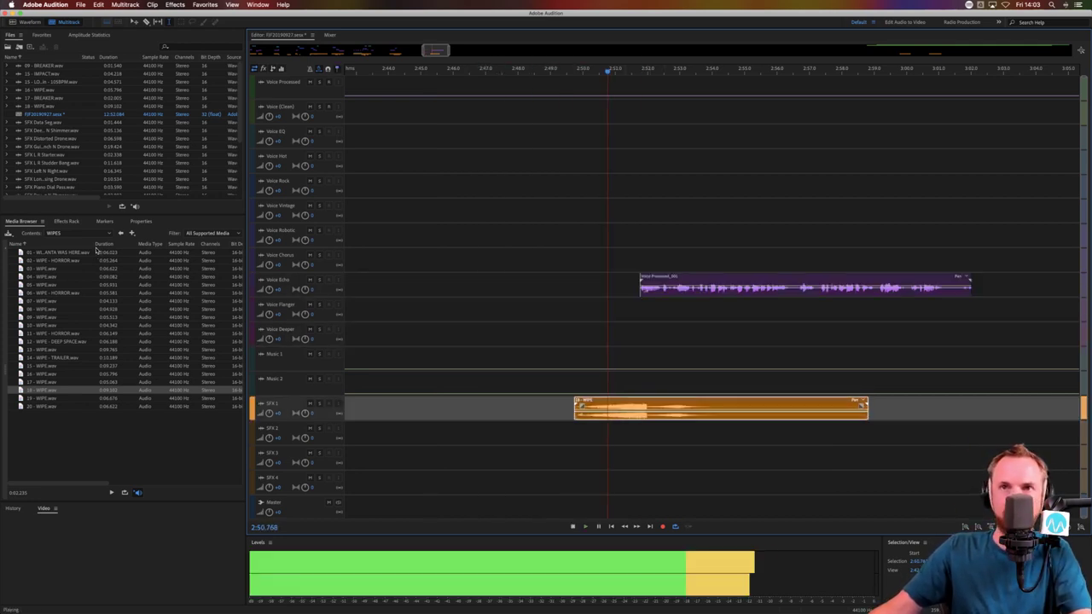
# Open the BREAKERS folder and place 12 - BREAKER - SOFTY.wav on the SFX 2 track starting at about 2:56.2
pyautogui.click(121, 233)
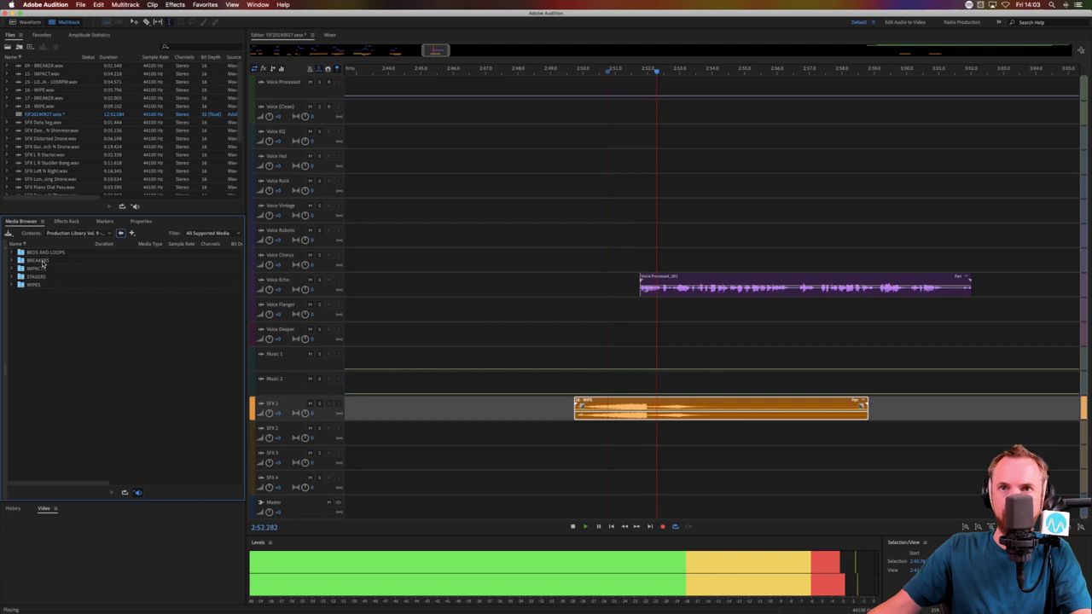
pyautogui.doubleClick(41, 261)
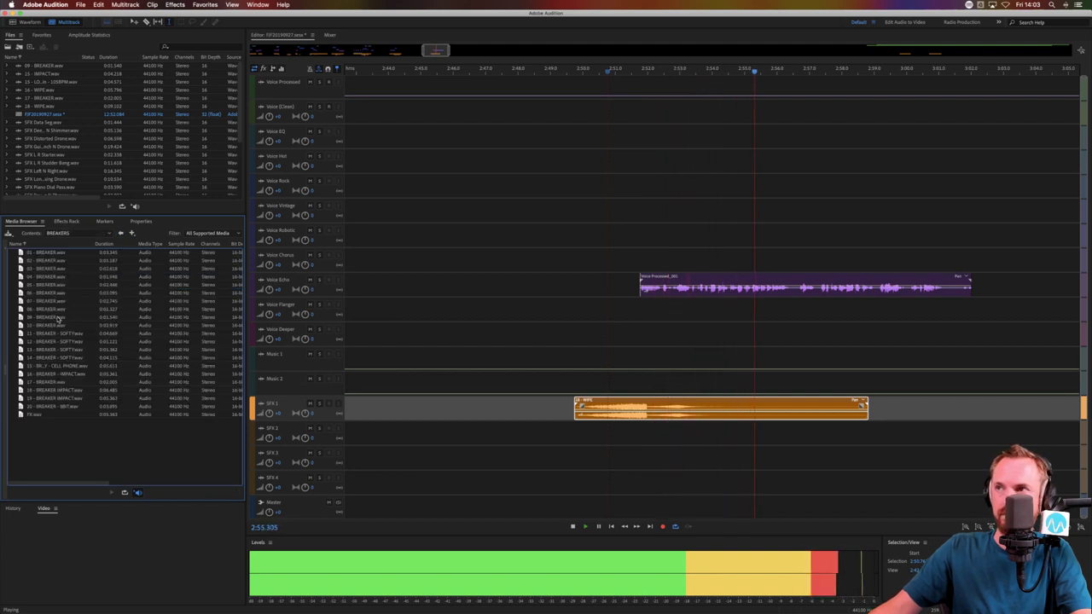
pyautogui.moveTo(58, 317); pyautogui.dragTo(98, 346)
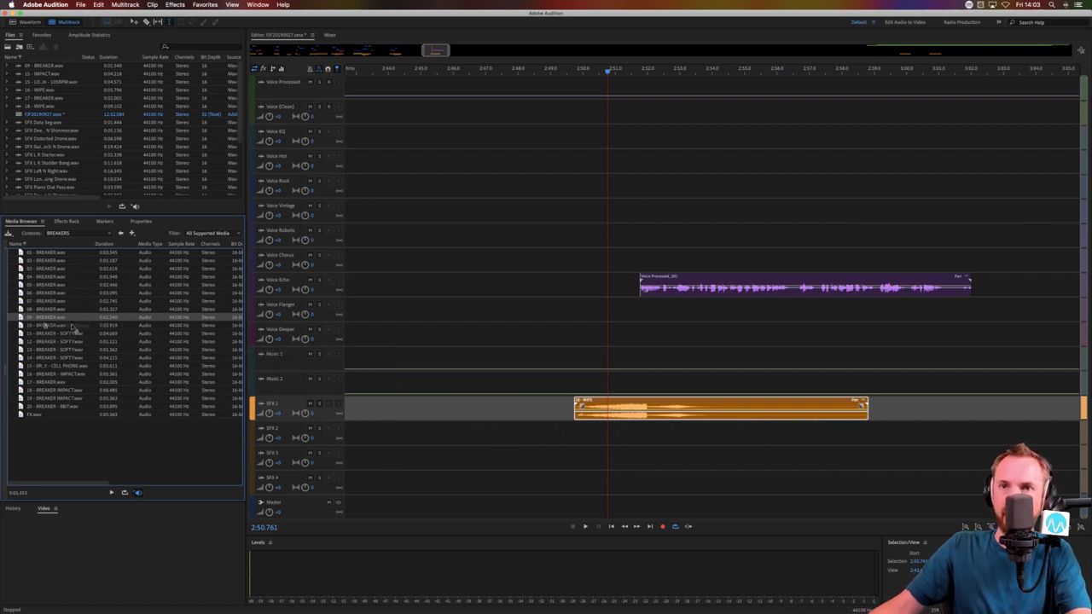
pyautogui.click(31, 341)
pyautogui.moveTo(823, 435); pyautogui.dragTo(789, 435)
# Split the Voice Echo clip at about 2:56.5 and move its latter part to Voice Chorus, starting at about 2:56.7
pyautogui.click(794, 293)
pyautogui.press('super+k')
pyautogui.click(806, 309)
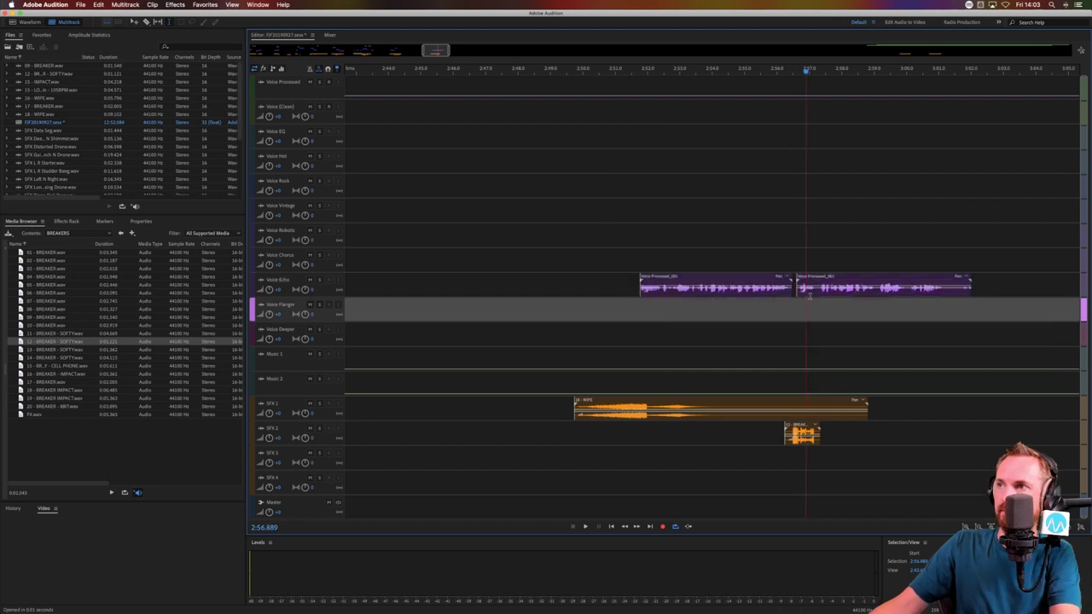
pyautogui.moveTo(811, 277); pyautogui.dragTo(814, 253)
# Play from about 2:55.2 and shift the 12 - BREAKER clip slightly earlier to start at about 2:56.1
pyautogui.click(750, 267)
pyautogui.press('space')
pyautogui.press('space')
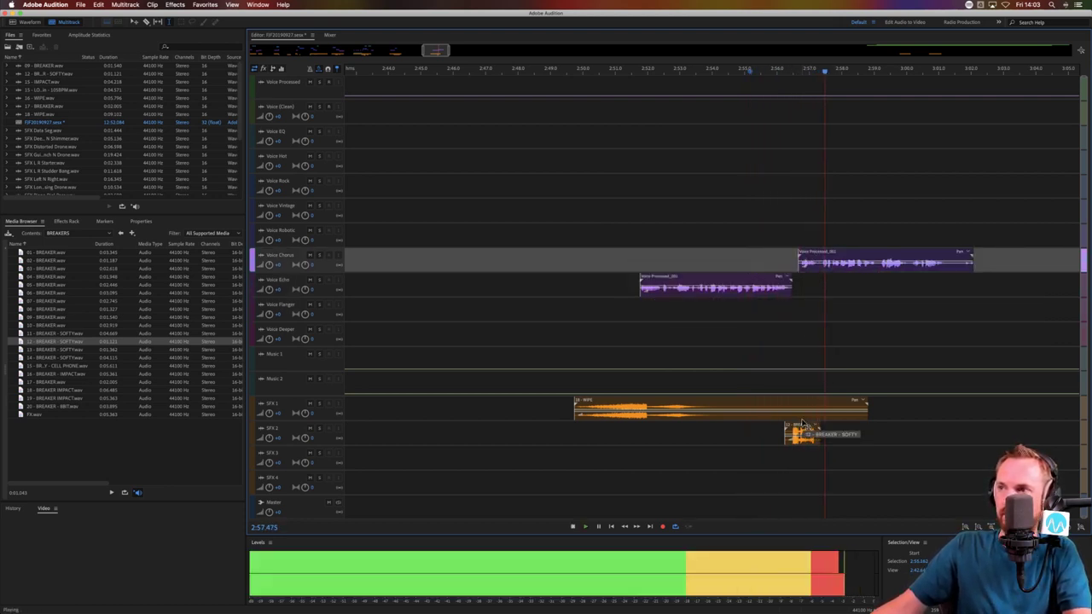
pyautogui.moveTo(807, 420); pyautogui.dragTo(803, 420)
pyautogui.press('space')
# Split the Voice Chorus clip at about 2:57.2, move its latter part to Voice Vintage, and play the transition
pyautogui.click(817, 272)
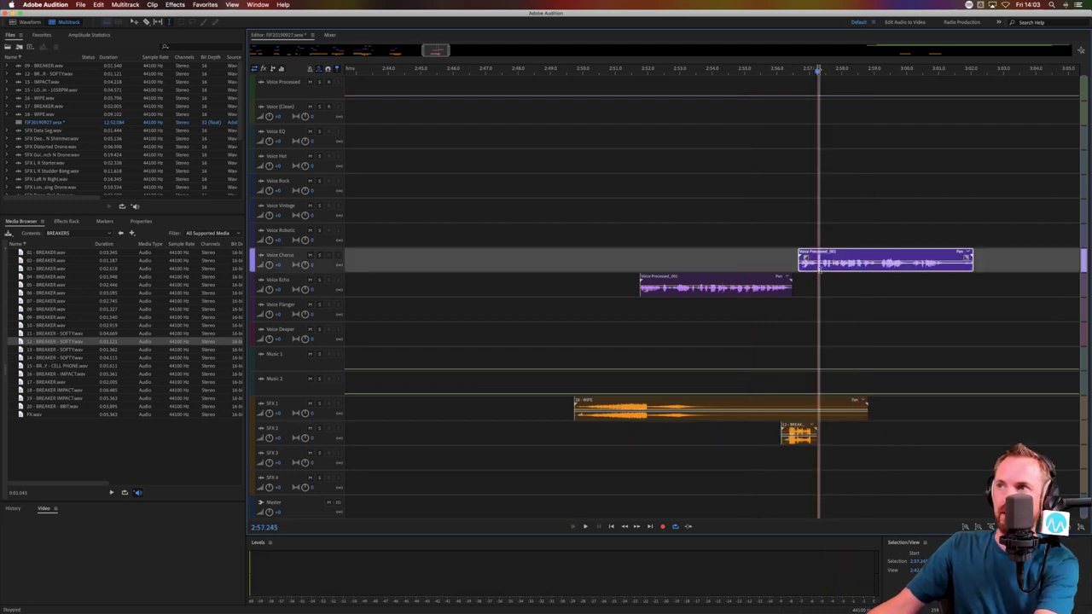
pyautogui.press('super+k')
pyautogui.moveTo(821, 264); pyautogui.dragTo(836, 211)
pyautogui.click(809, 235)
pyautogui.press('space')
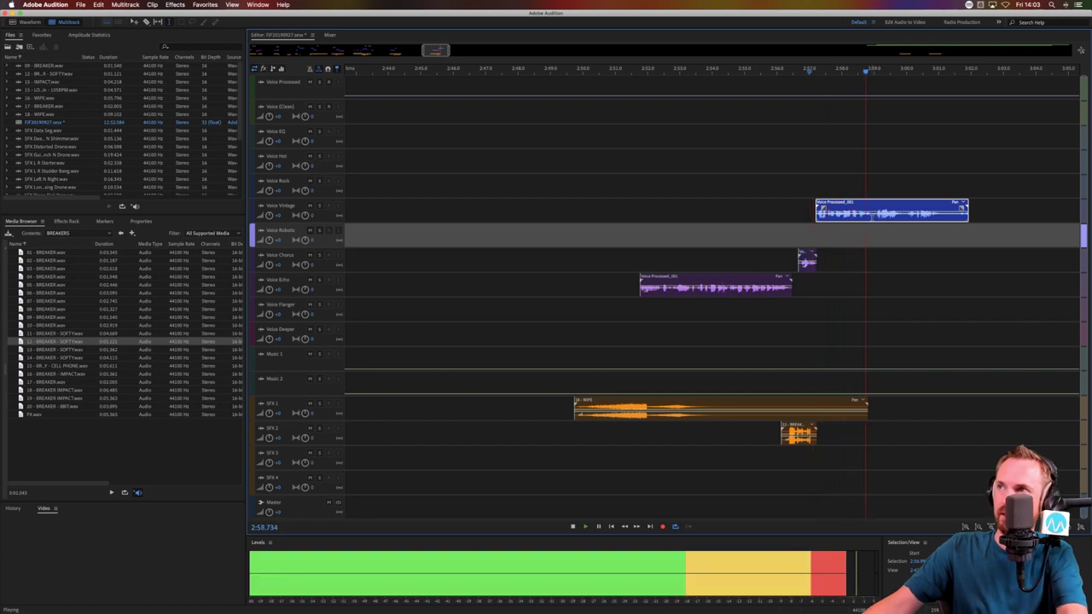
# Split the Voice Vintage clip at about 2:58.8 and move its latter part to the Voice EQ track
pyautogui.moveTo(870, 214); pyautogui.dragTo(885, 134)
pyautogui.press('space')
pyautogui.press('Delete')
pyautogui.click(858, 147)
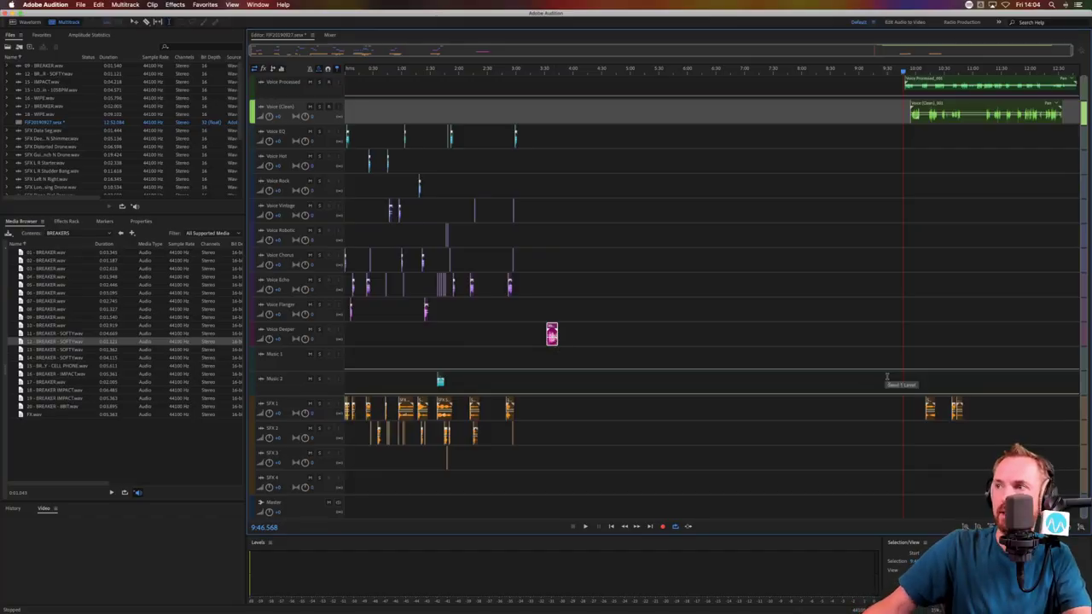
# Move the SFX Long Rising Drone clip on the SFX 1 track from about 10:10 to start at about 3:09.9
pyautogui.moveTo(928, 408); pyautogui.dragTo(744, 411)
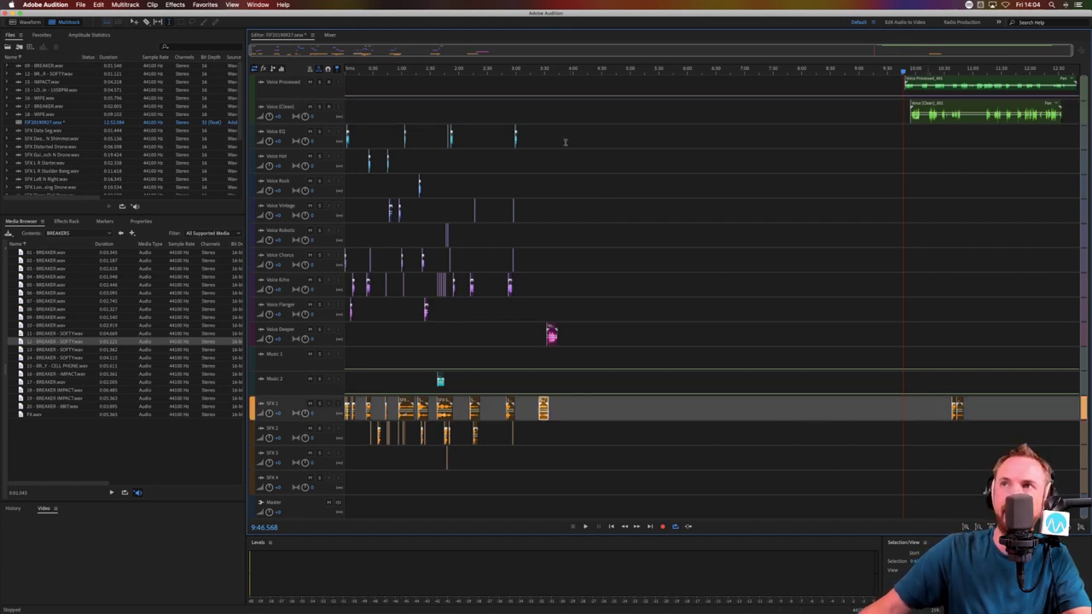
pyautogui.scroll(5, 529, 74)
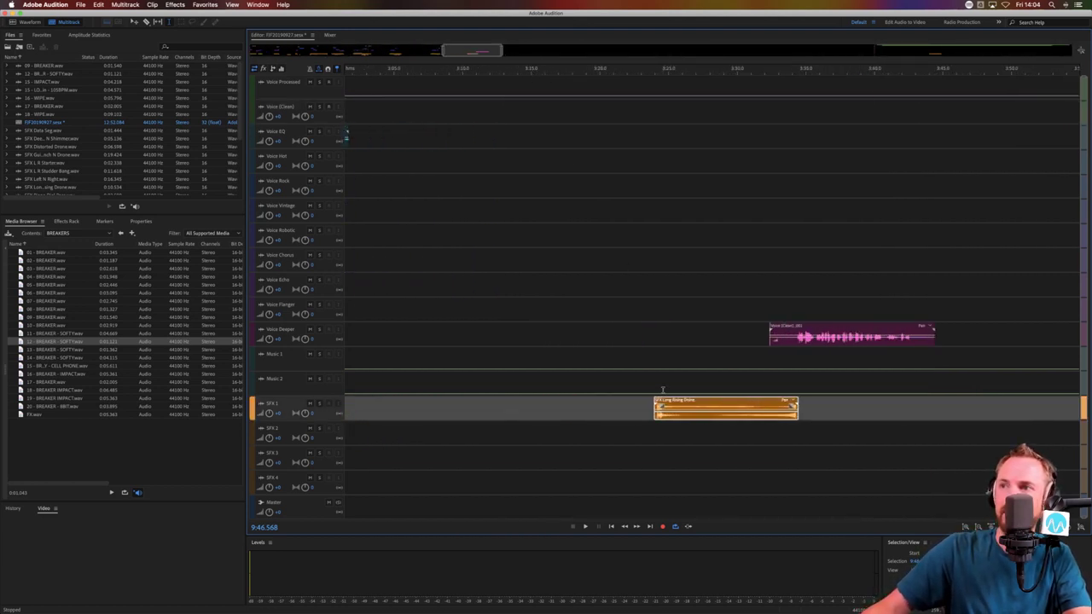
pyautogui.hscroll(-3, 662, 390)
pyautogui.moveTo(724, 401); pyautogui.dragTo(529, 404)
# Move the Voice (Clean) clip from Voice Deeper to Voice Echo, starting at about 3:08.8, and play it with the drone
pyautogui.moveTo(823, 323); pyautogui.dragTo(500, 274)
pyautogui.click(491, 333)
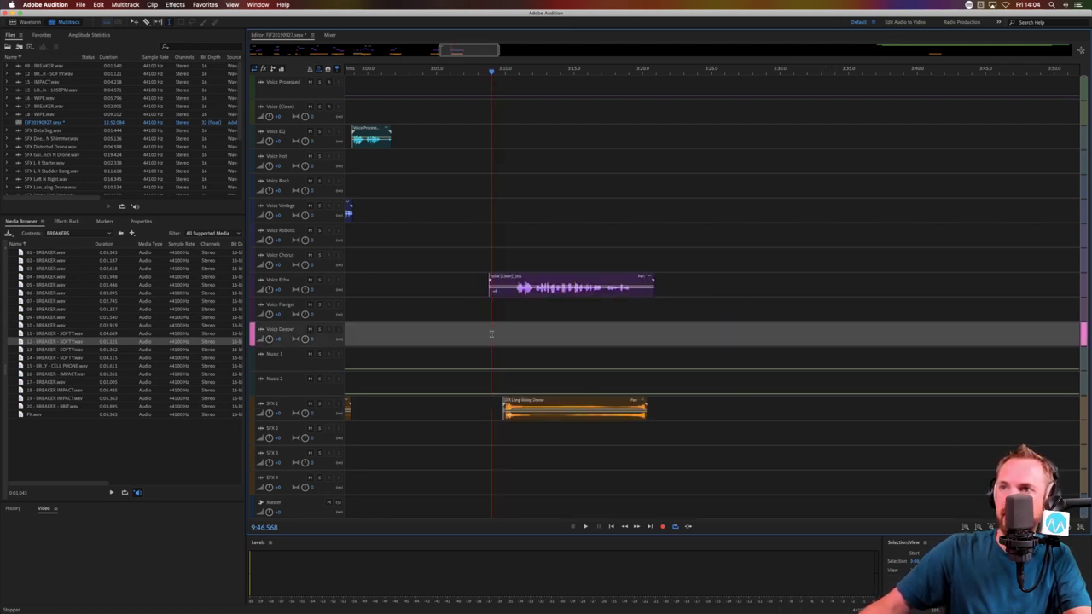
pyautogui.press('space')
pyautogui.scroll(3, 508, 75)
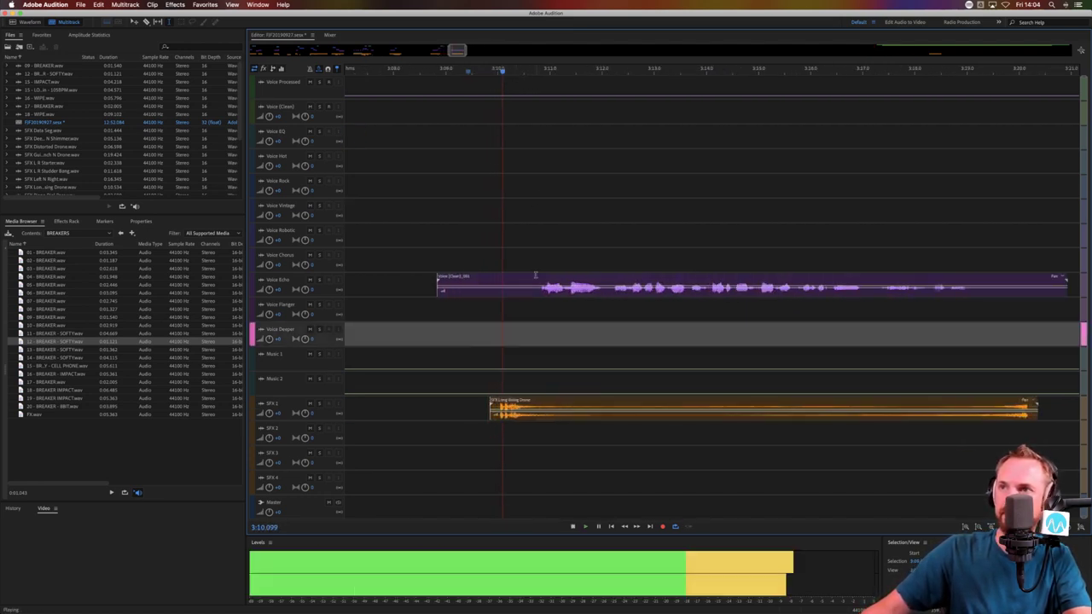
pyautogui.press('space')
# Remove the silence before about 3:10.7 from the Voice Echo clip and shift the clip to start at about 3:10.2
pyautogui.moveTo(536, 294); pyautogui.dragTo(417, 295)
pyautogui.press('Delete')
pyautogui.click(517, 308)
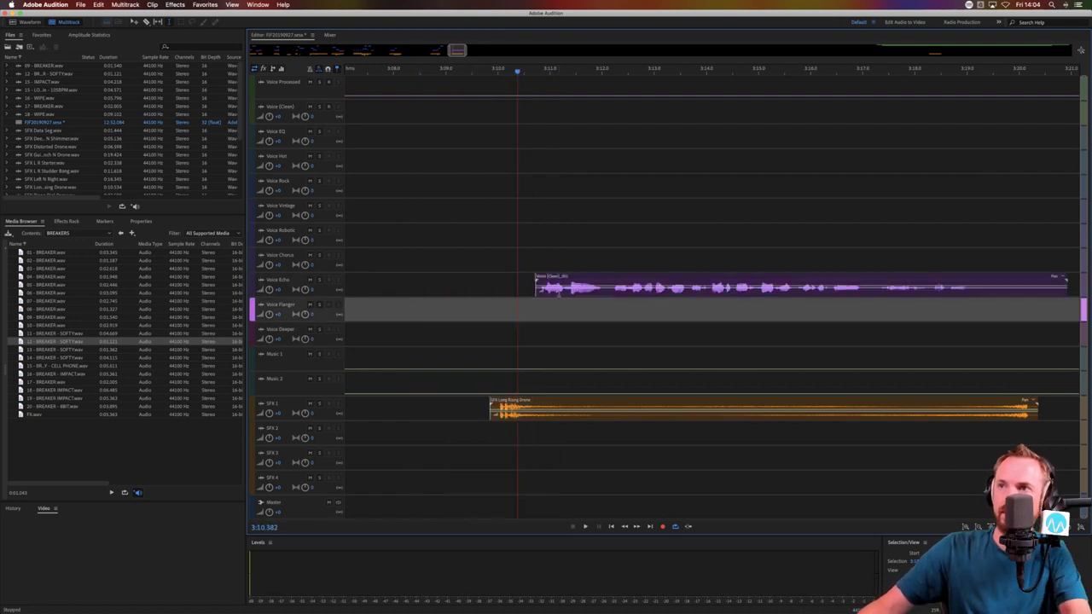
pyautogui.moveTo(541, 277)
pyautogui.mouseDown()
pyautogui.moveTo(500, 278)
pyautogui.moveTo(539, 291)
pyautogui.mouseUp()
pyautogui.click(475, 308)
pyautogui.press('space')
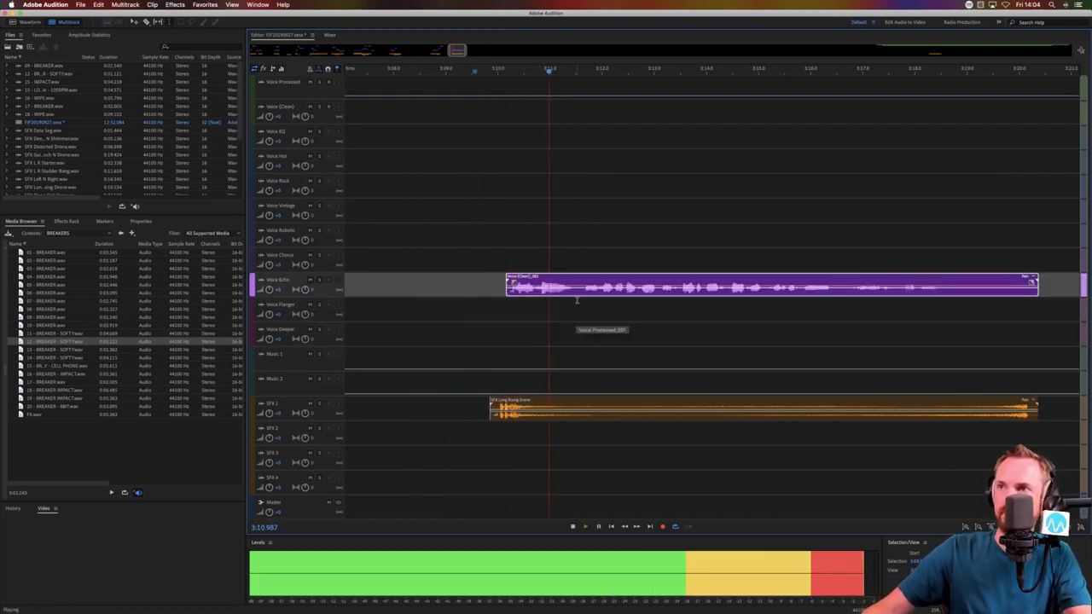
# Split the Voice Echo clip at about 3:11.5 and move its latter part to Voice Flanger, starting at about 3:11.4
pyautogui.press('space')
pyautogui.press('super+k')
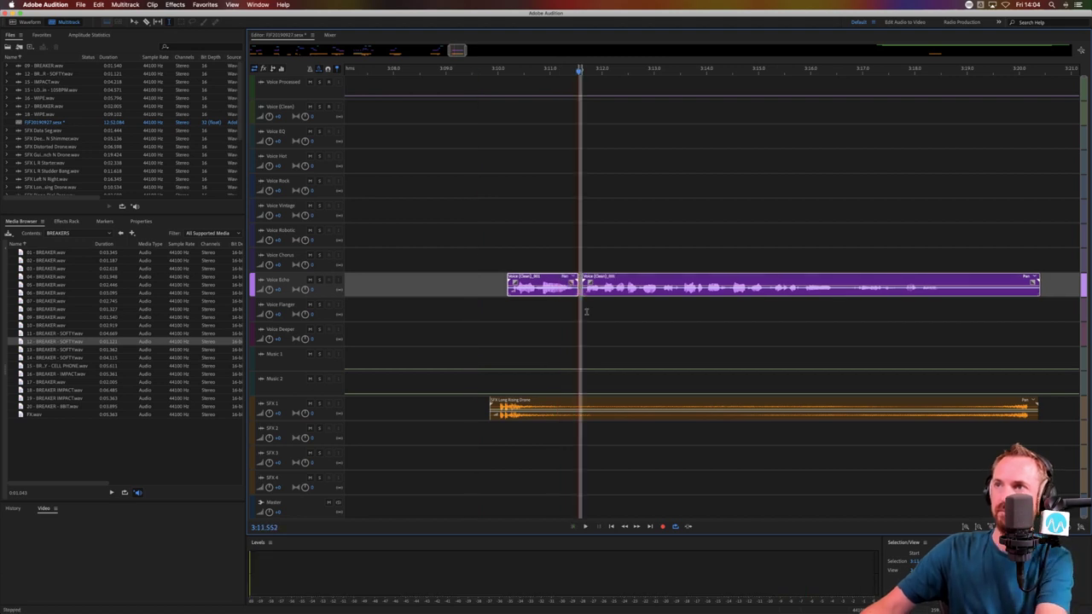
pyautogui.click(586, 312)
pyautogui.moveTo(592, 292); pyautogui.dragTo(583, 314)
pyautogui.click(556, 315)
pyautogui.press('space')
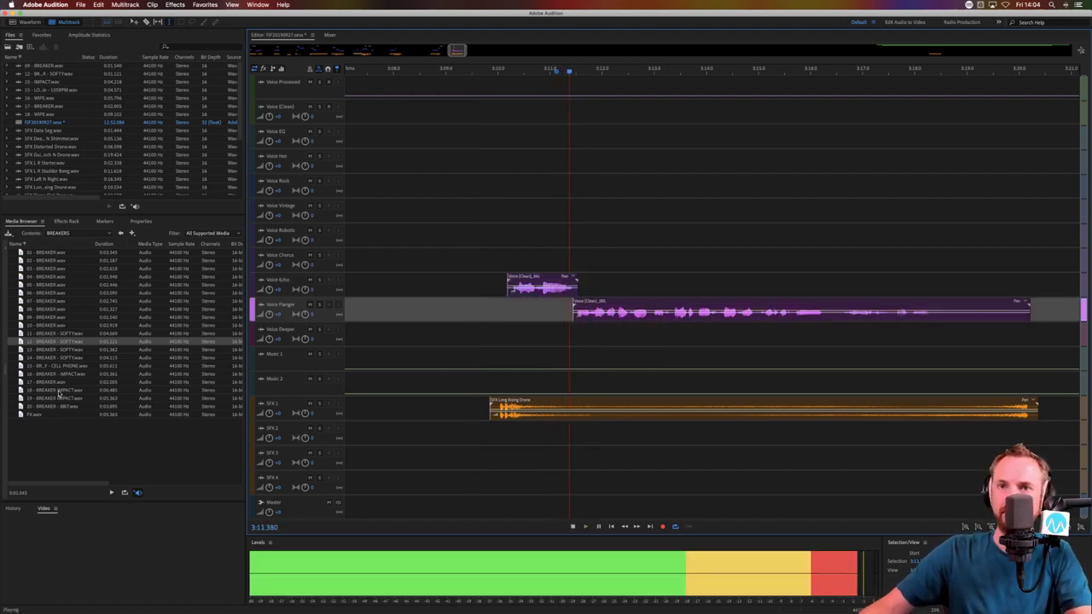
# Place 18 - BREAKER IMPACT.wav on the SFX 2 track starting at about 3:10.5 and play from about 3:09.9
pyautogui.moveTo(59, 394); pyautogui.dragTo(541, 449)
pyautogui.press('space')
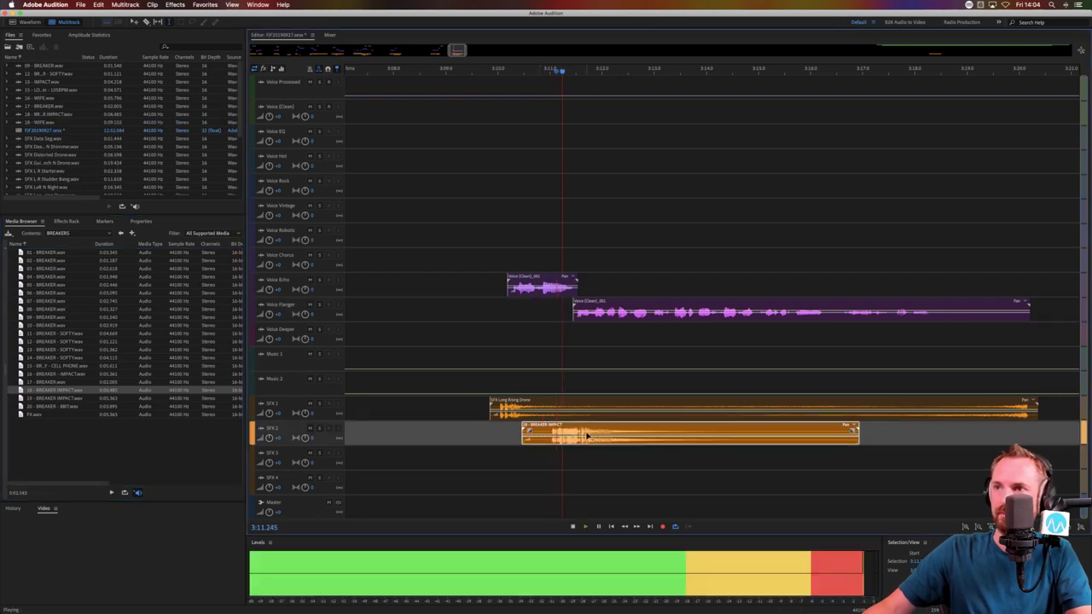
pyautogui.press('space')
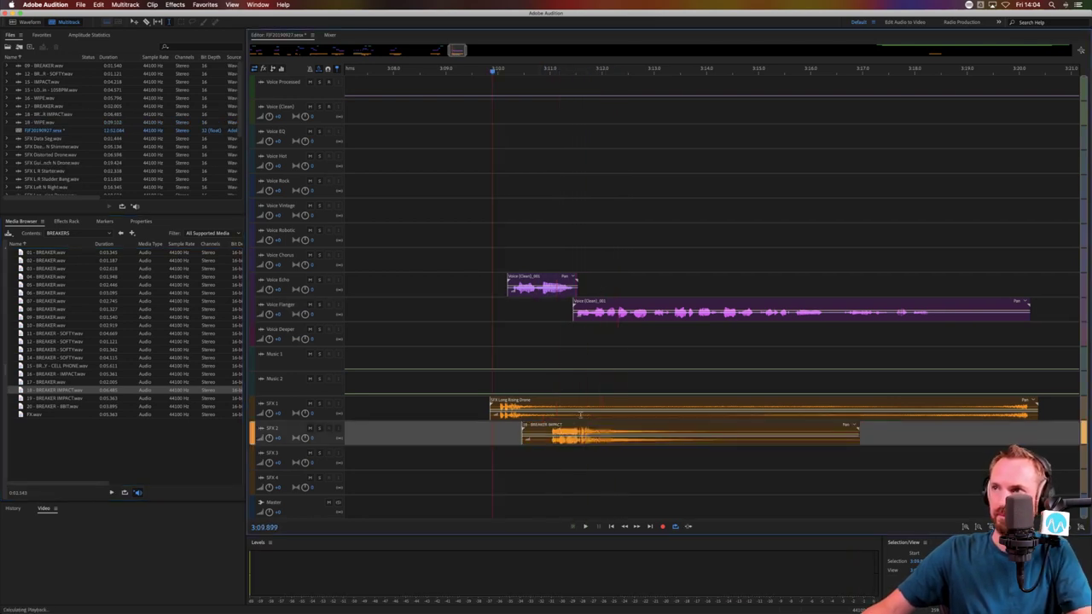
pyautogui.press('space')
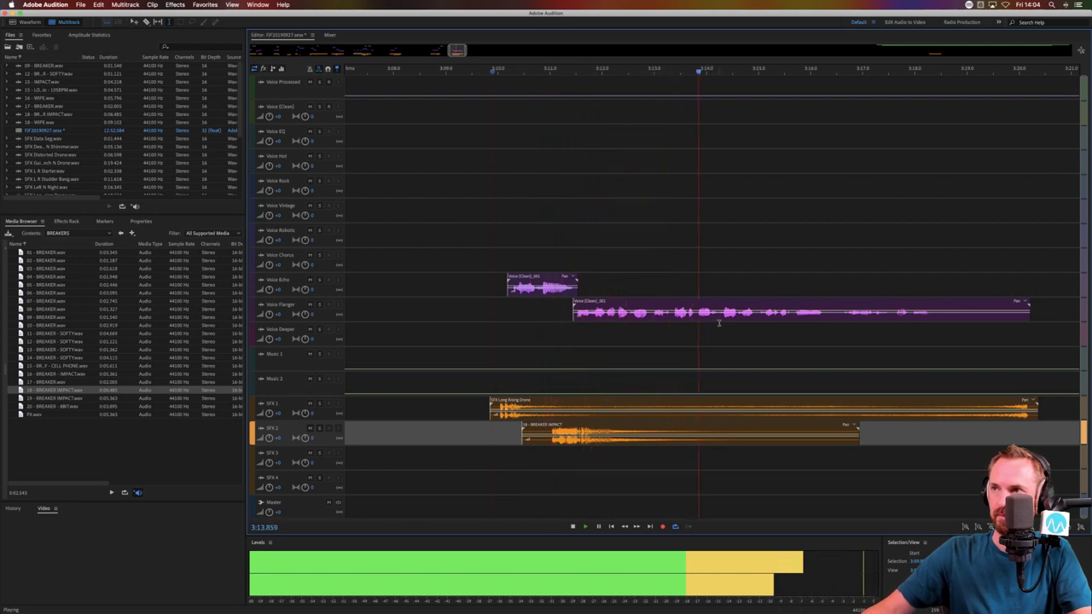
# Stop playback and split the Voice Flanger clip at about 3:16.3
pyautogui.press('space')
pyautogui.click(833, 312)
pyautogui.press('super+k')
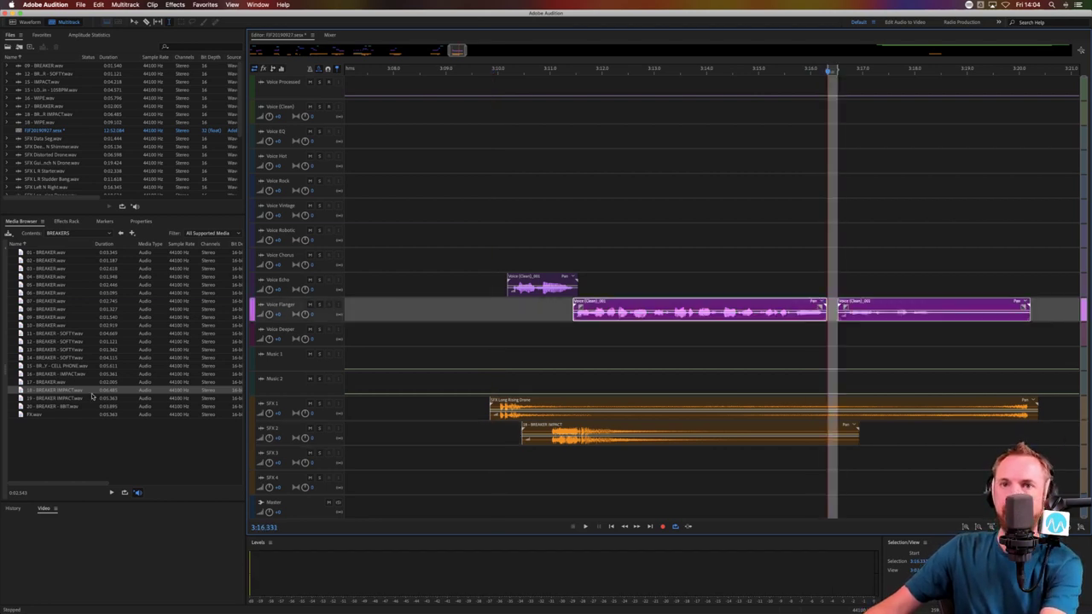
# Place FX.wav on the SFX 3 track starting at about 3:16.1 and remove everything in it after about 3:16.9
pyautogui.moveTo(205, 414); pyautogui.dragTo(869, 468)
pyautogui.click(862, 462)
pyautogui.press('Delete')
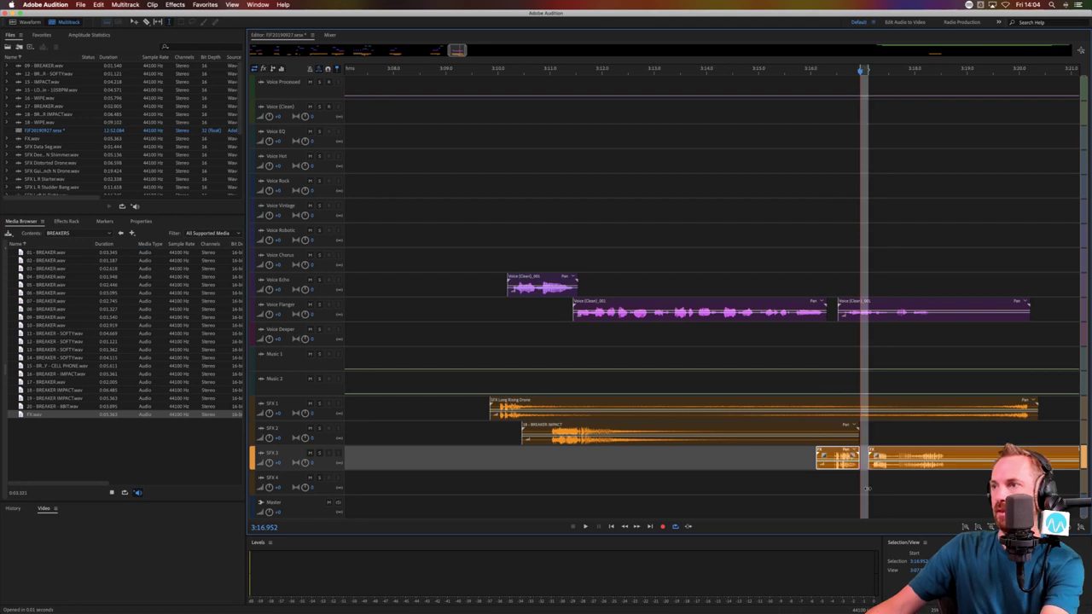
pyautogui.click(869, 486)
pyautogui.click(896, 462)
pyautogui.press('Delete')
# Trim the end of the SFX Long Rising Drone clip on SFX 1 back to about 3:16.7
pyautogui.moveTo(848, 415); pyautogui.dragTo(1053, 408)
pyautogui.press('Delete')
pyautogui.click(873, 361)
# Move the latter Voice Flanger clip to Voice Rock, starting at about 3:16.5, and play from about 3:16.2
pyautogui.moveTo(868, 309); pyautogui.dragTo(870, 184)
pyautogui.click(824, 193)
pyautogui.press('space')
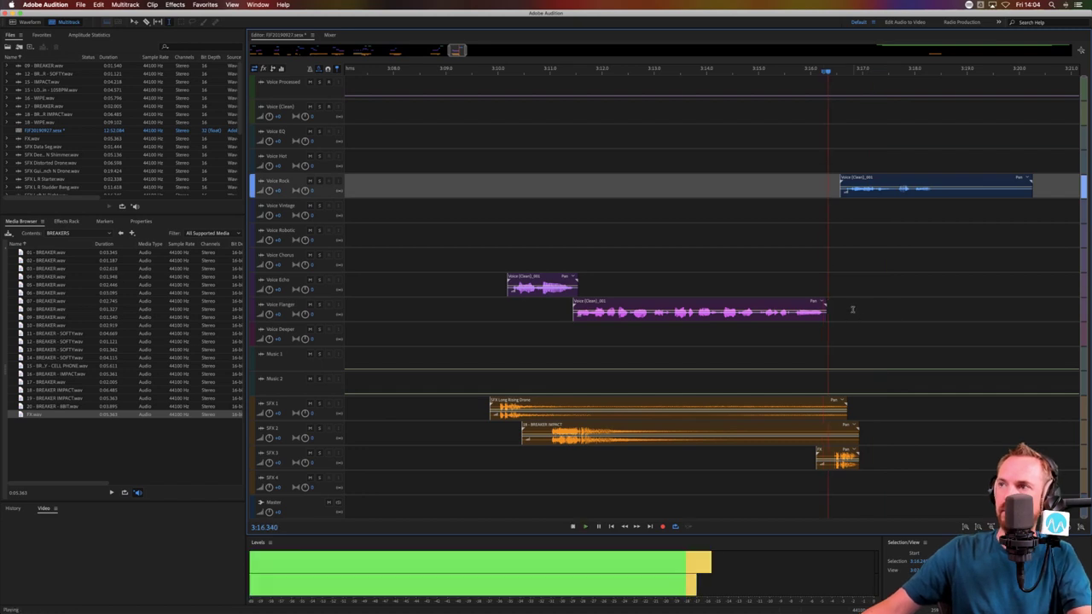
pyautogui.press('space')
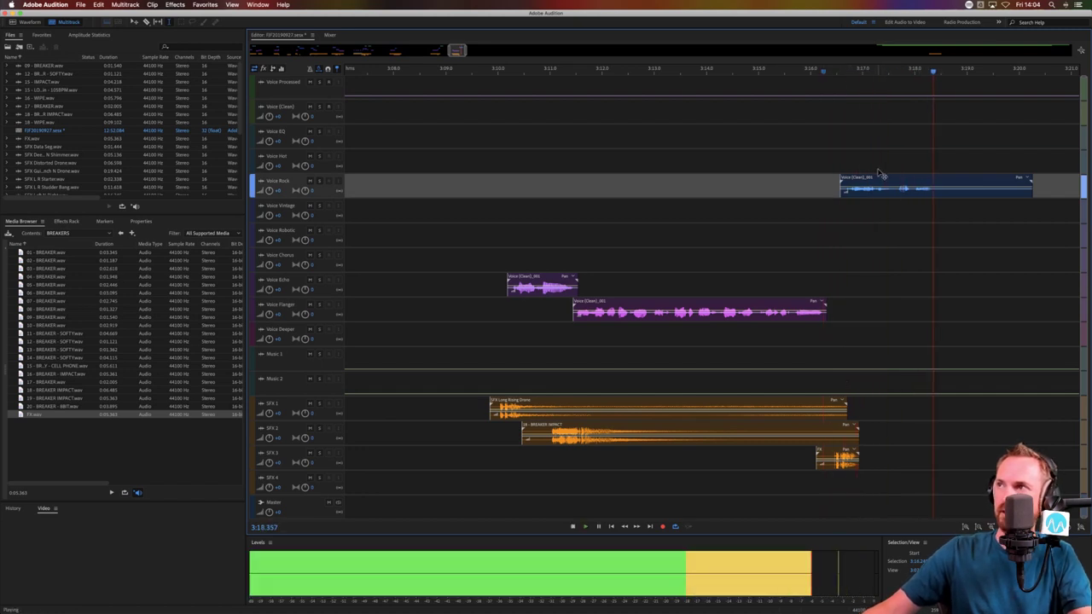
# Shift the Voice Rock and FX clips earlier together, starting at about 3:16.2 and 3:15.8, and play from about 3:15.7
pyautogui.click(879, 176)
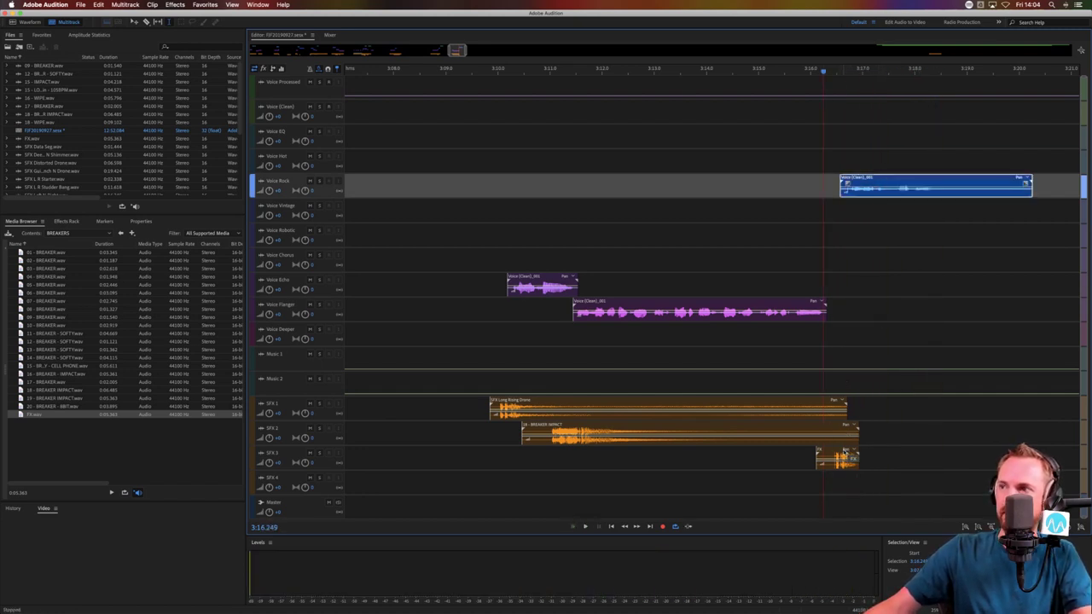
pyautogui.click(841, 450)
pyautogui.moveTo(834, 449); pyautogui.dragTo(823, 450)
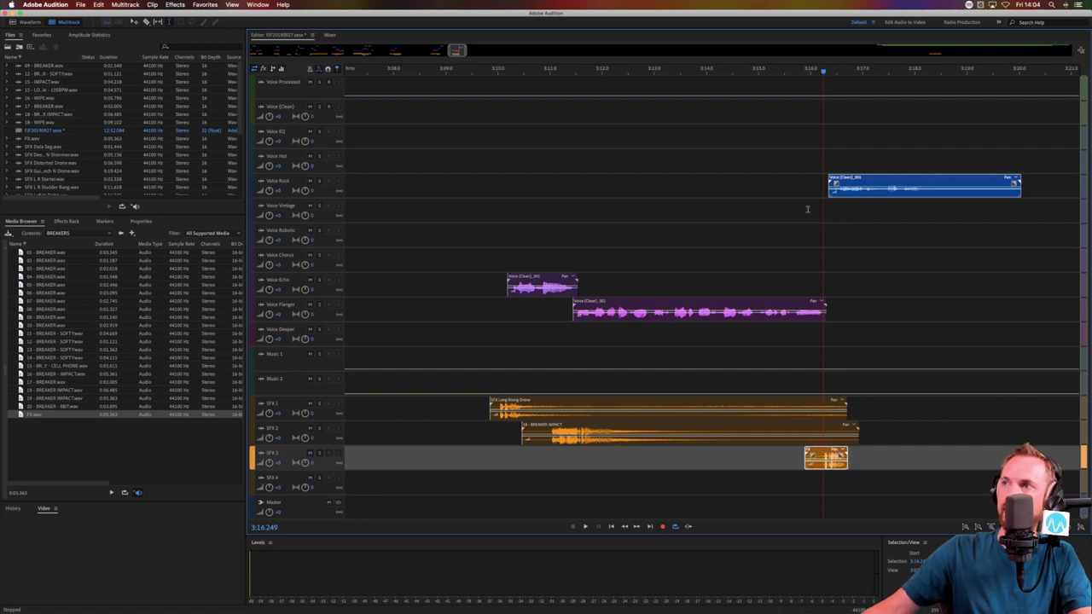
pyautogui.moveTo(823, 68); pyautogui.dragTo(793, 70)
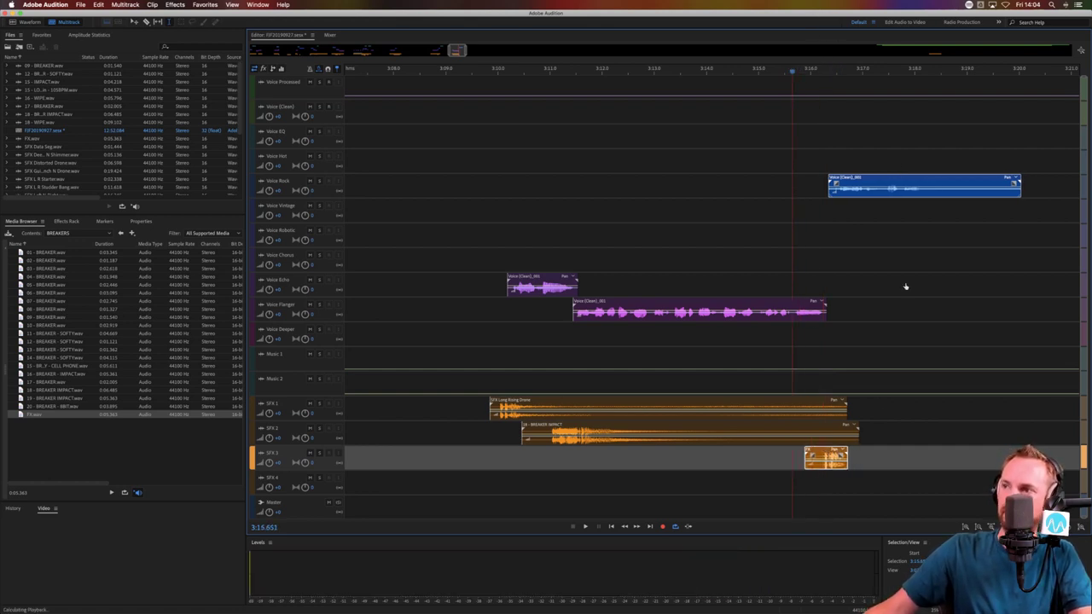
pyautogui.press('space')
pyautogui.moveTo(826, 450); pyautogui.dragTo(824, 450)
pyautogui.press('space')
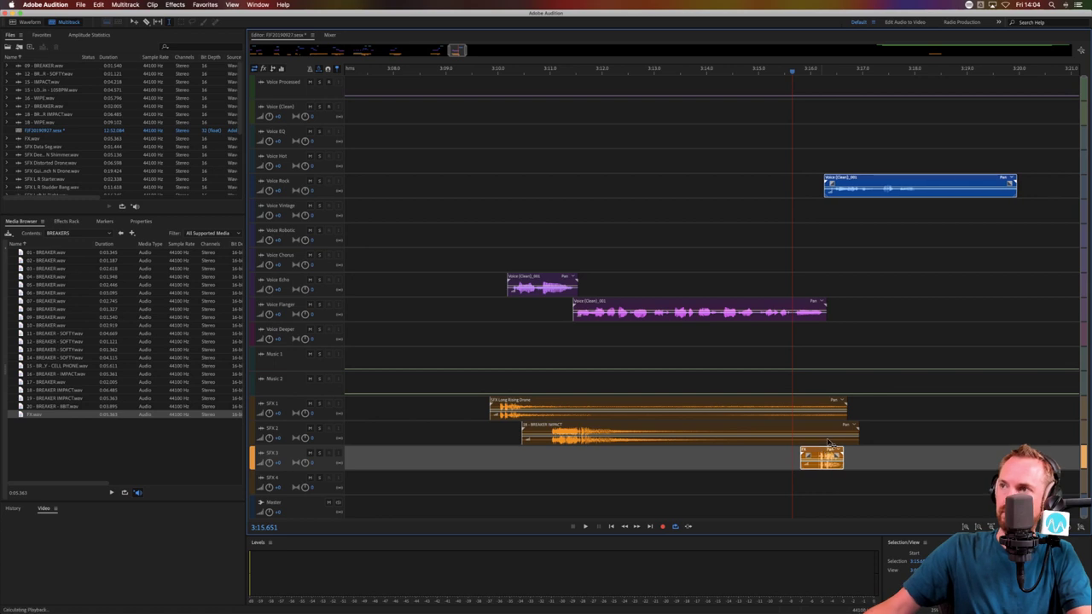
pyautogui.press('space')
# Stop playback, cut the first section off the Voice Processed clip and move it to Voice Echo, starting at about 3:41.7
pyautogui.press('\\')
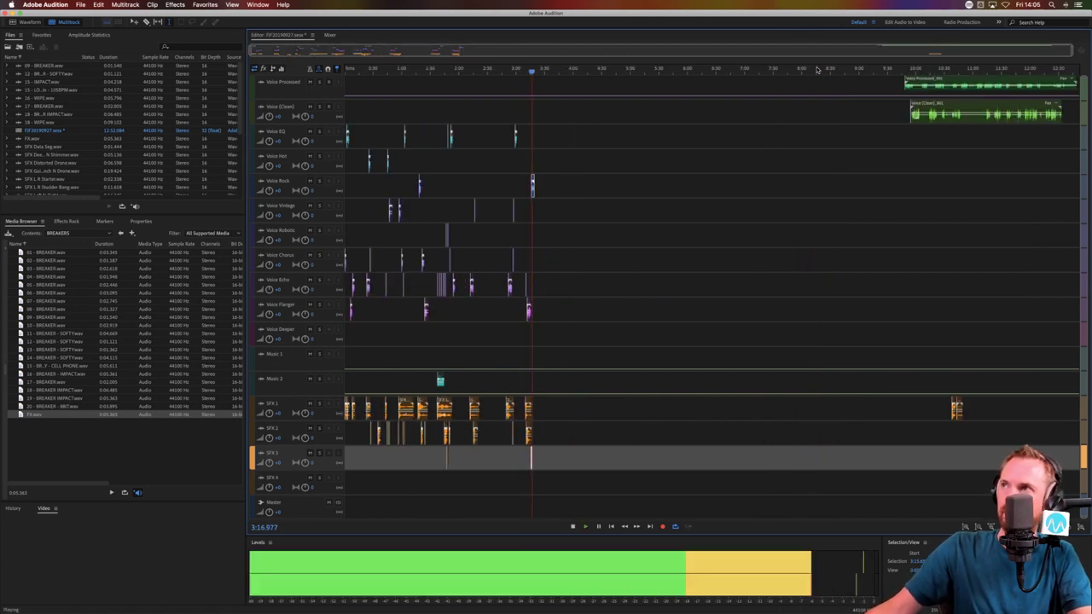
pyautogui.press('space')
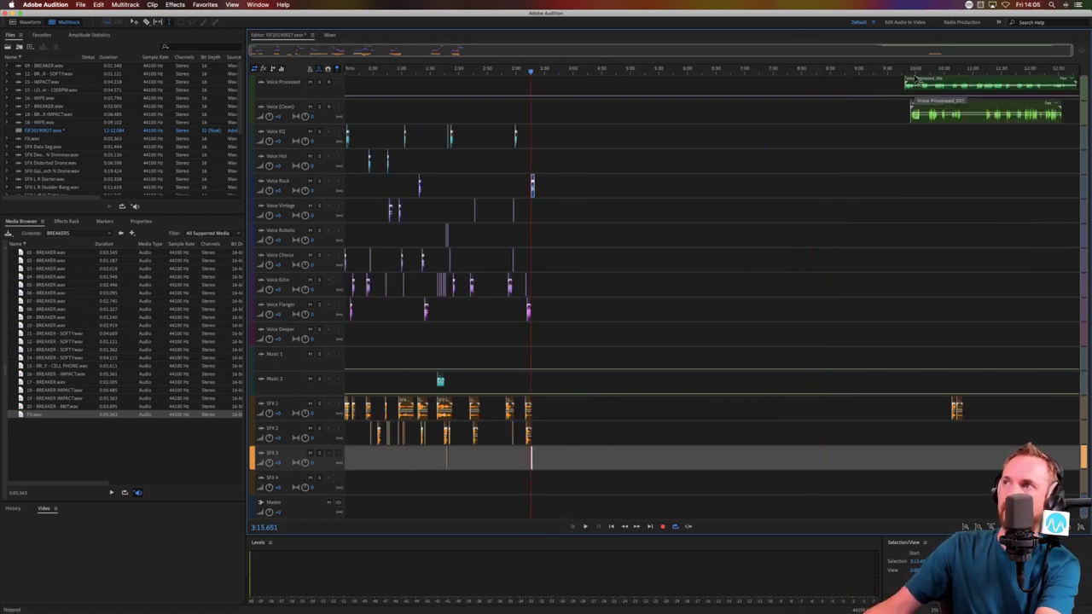
pyautogui.click(917, 79)
pyautogui.press('Delete')
pyautogui.moveTo(920, 86); pyautogui.dragTo(564, 285)
pyautogui.click(887, 106)
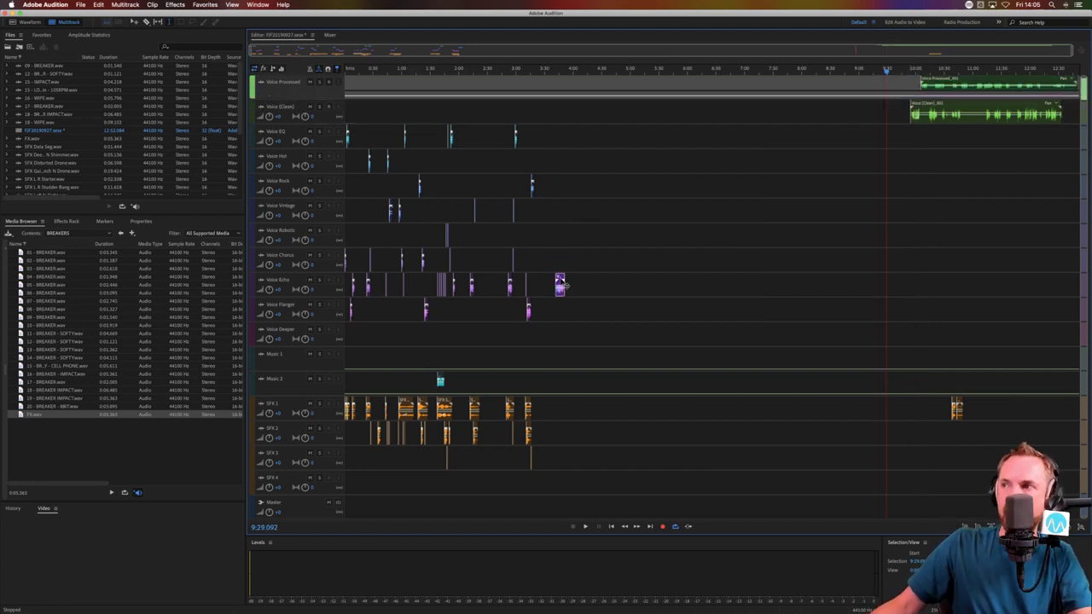
# Move the parked drone clip on SFX 1 to about 3:37.8 and shift the Voice Echo clip to start at about 3:37.4
pyautogui.click(960, 402)
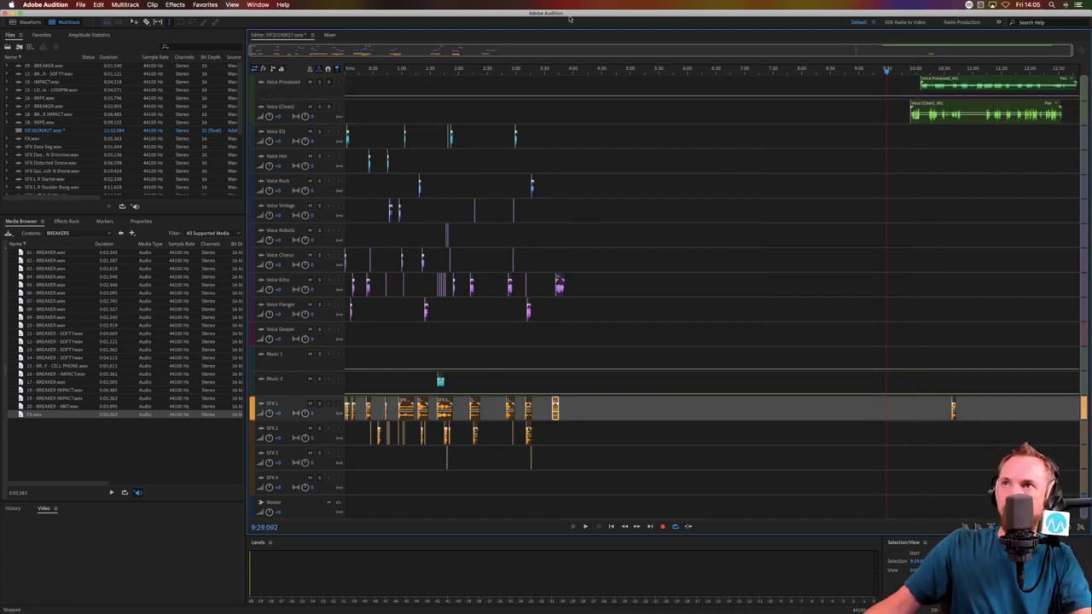
pyautogui.scroll(10, 546, 69)
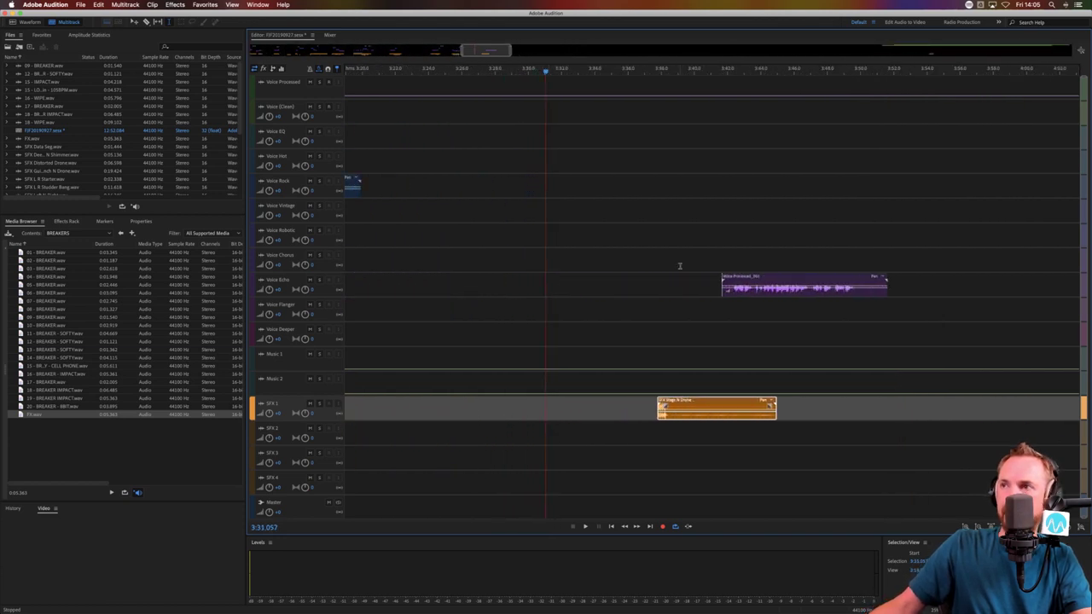
pyautogui.moveTo(733, 274); pyautogui.dragTo(661, 293)
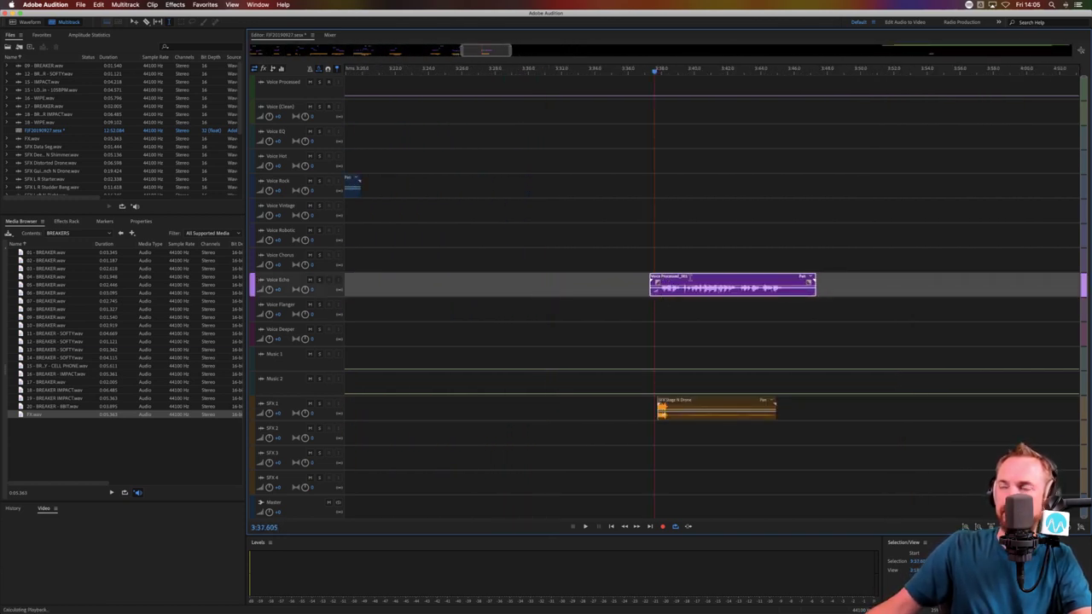
# Split the Voice Echo clip at about 3:39.2, move its latter part to Voice Chorus starting at about 3:39.1, and play the transition
pyautogui.press('space')
pyautogui.scroll(5, 682, 72)
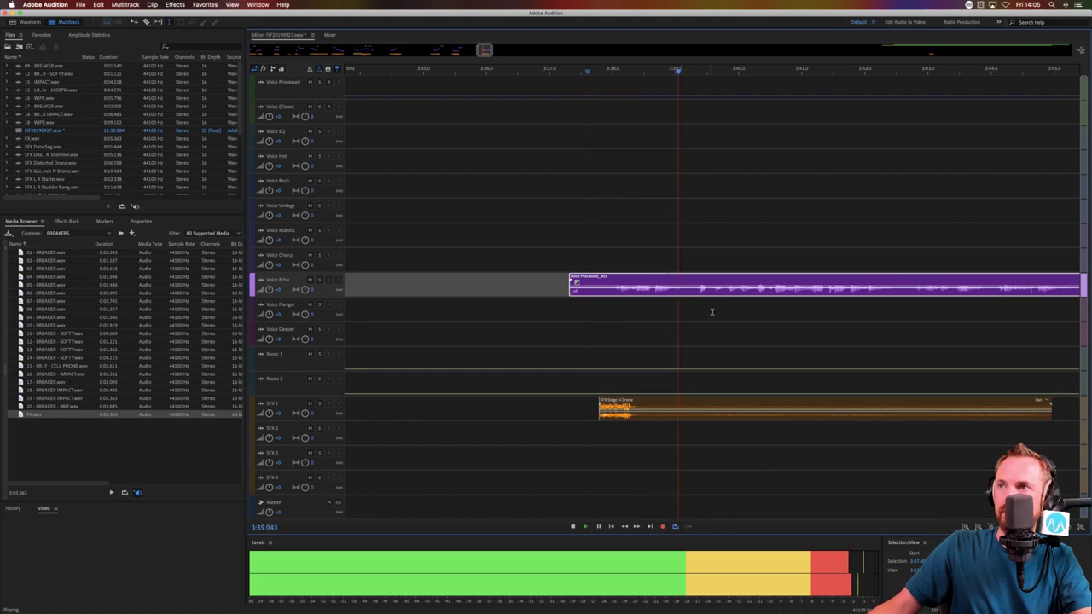
pyautogui.press('space')
pyautogui.press('super+k')
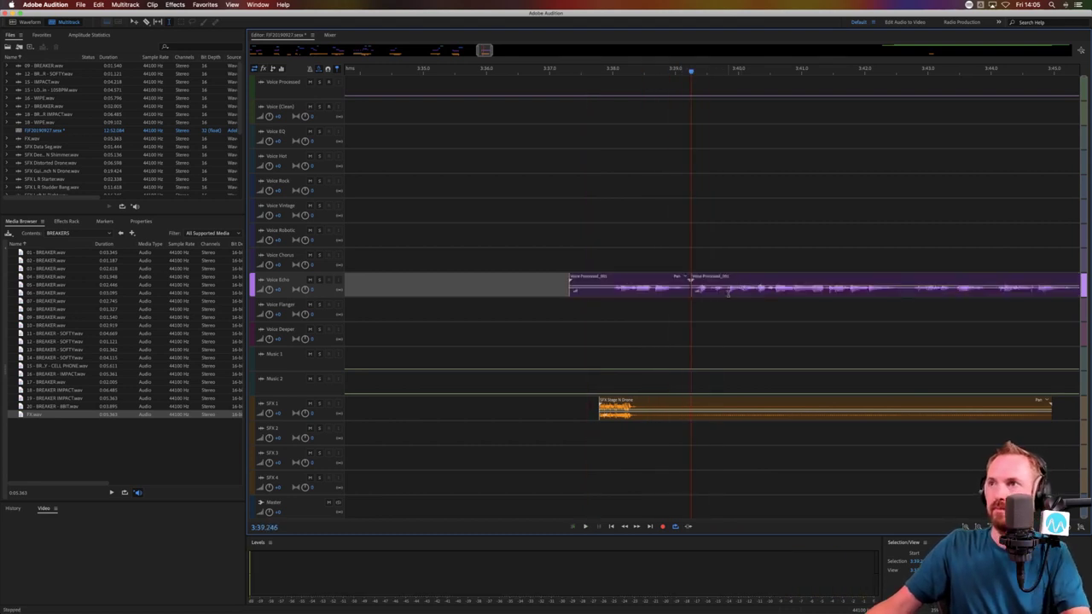
pyautogui.moveTo(728, 292); pyautogui.dragTo(717, 265)
pyautogui.click(647, 260)
pyautogui.press('space')
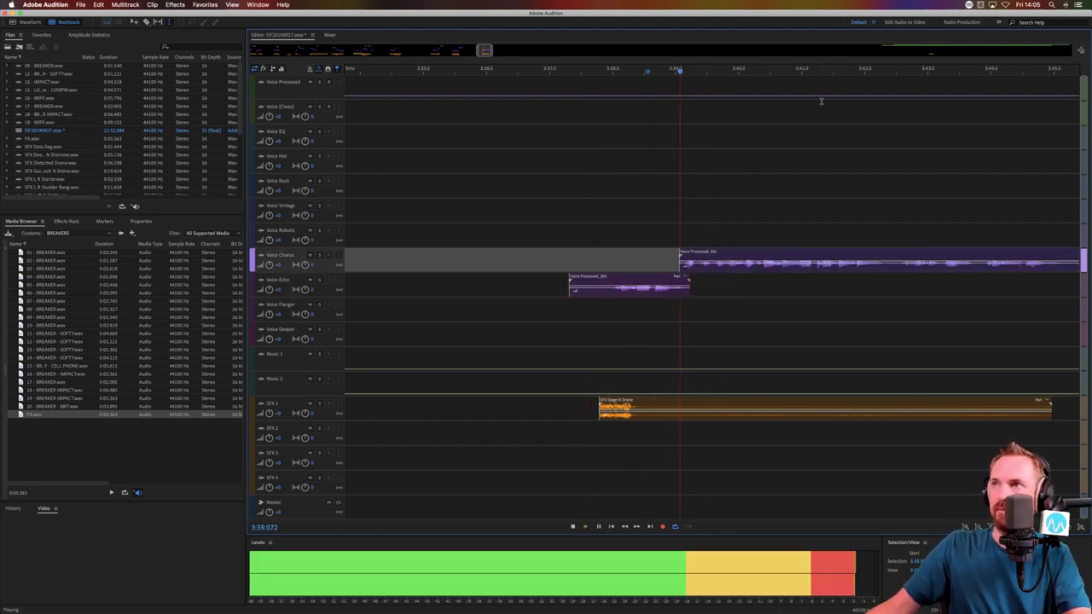
# Stop playback and cut the short gap from about 3:42.4 to 3:42.5 out of the Voice Chorus clip
pyautogui.scroll(-1, 821, 101)
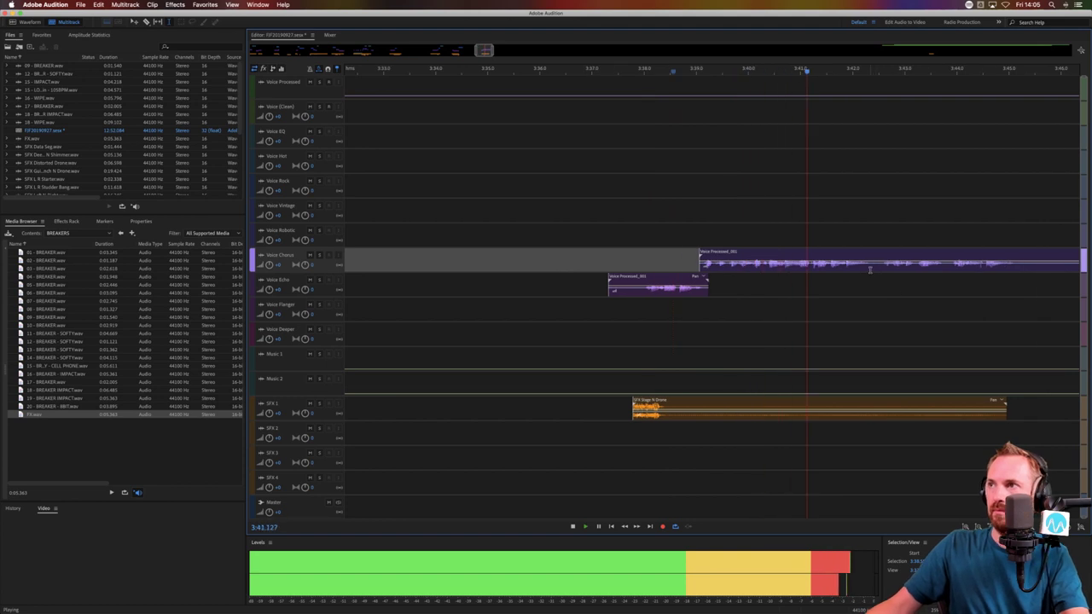
pyautogui.press('space')
pyautogui.moveTo(872, 269); pyautogui.dragTo(878, 268)
pyautogui.press('Delete')
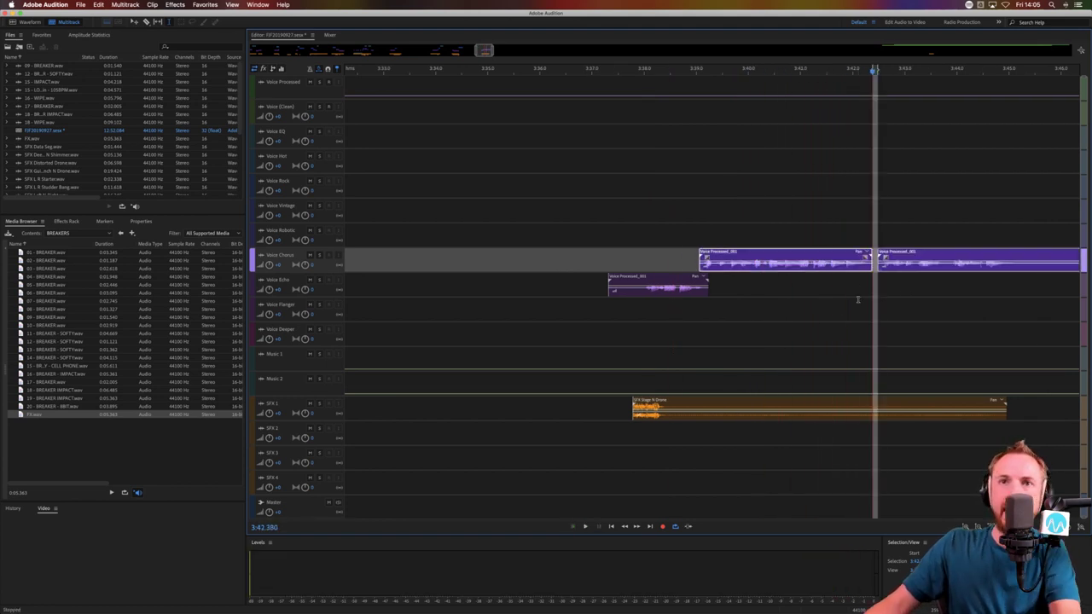
pyautogui.click(858, 299)
# Place 03 - BREAKER.wav on the SFX 2 track starting at about 3:42.0
pyautogui.click(51, 301)
pyautogui.click(58, 269)
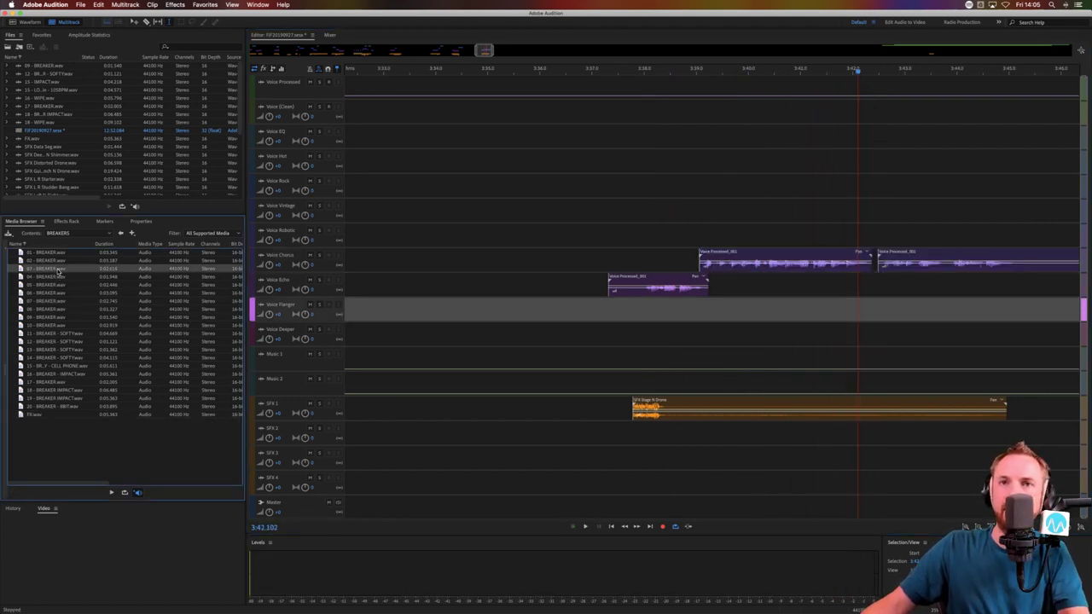
pyautogui.moveTo(56, 270); pyautogui.dragTo(855, 445)
# Audition the latter Voice Chorus clip on Voice Robotic, and move it to Voice Vintage, starting at about 3:42.6
pyautogui.moveTo(891, 263); pyautogui.dragTo(887, 238)
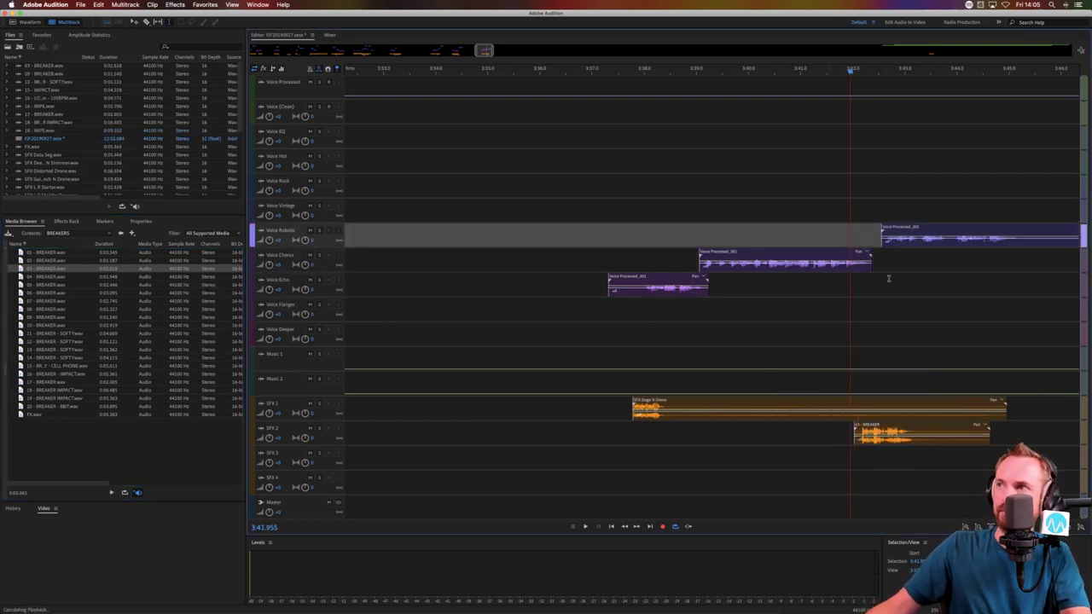
pyautogui.press('space')
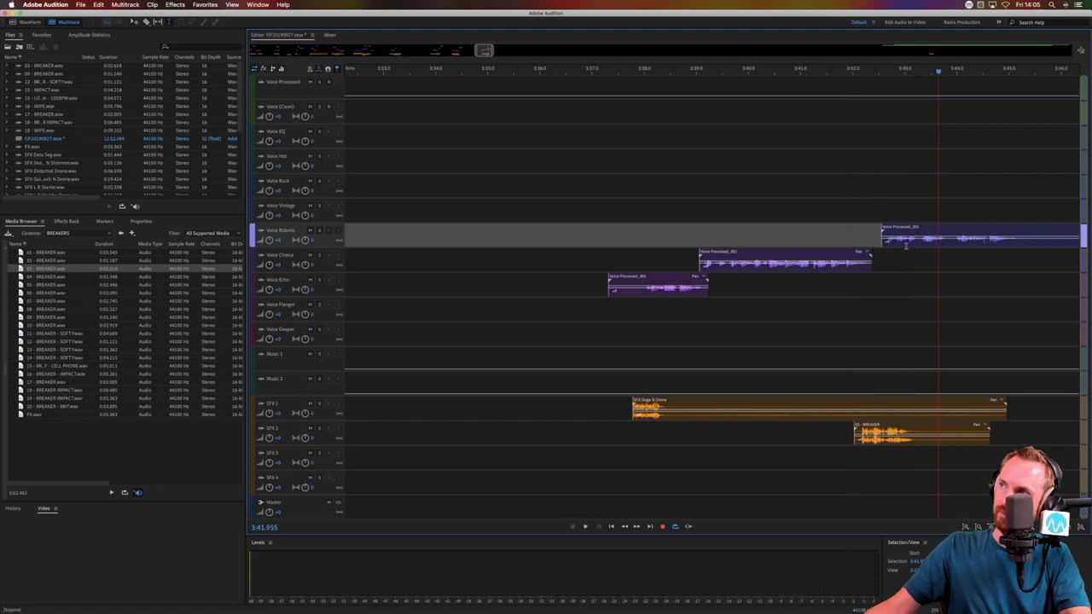
pyautogui.moveTo(906, 244); pyautogui.dragTo(911, 214)
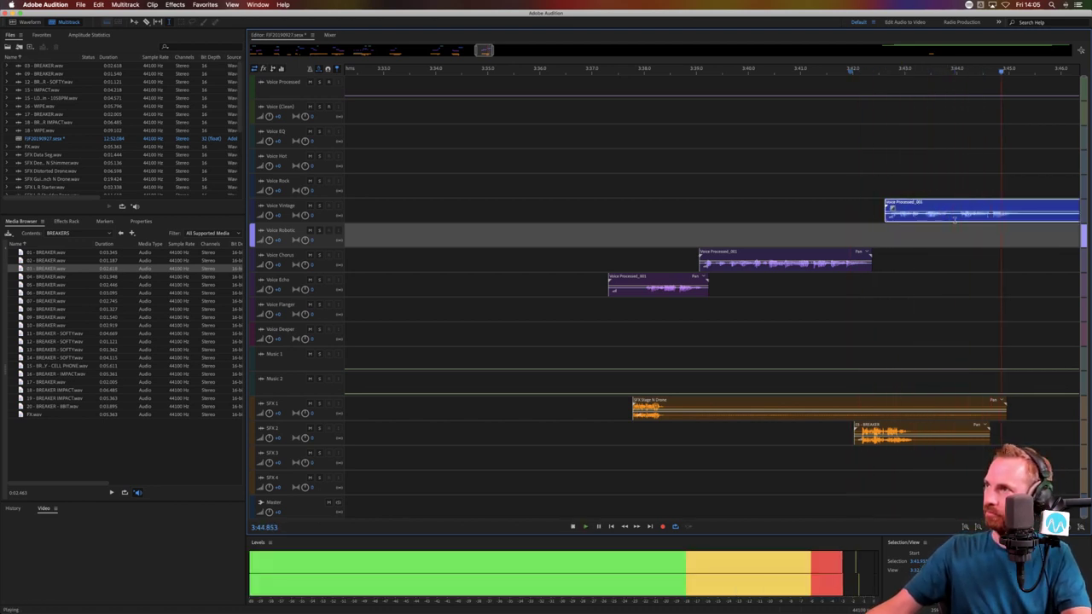
# Copy the Voice Vintage section from about 3:44.0 to 3:45.4 onto Voice Deeper at the same time and play from about 3:43.7
pyautogui.moveTo(954, 220); pyautogui.dragTo(1014, 241)
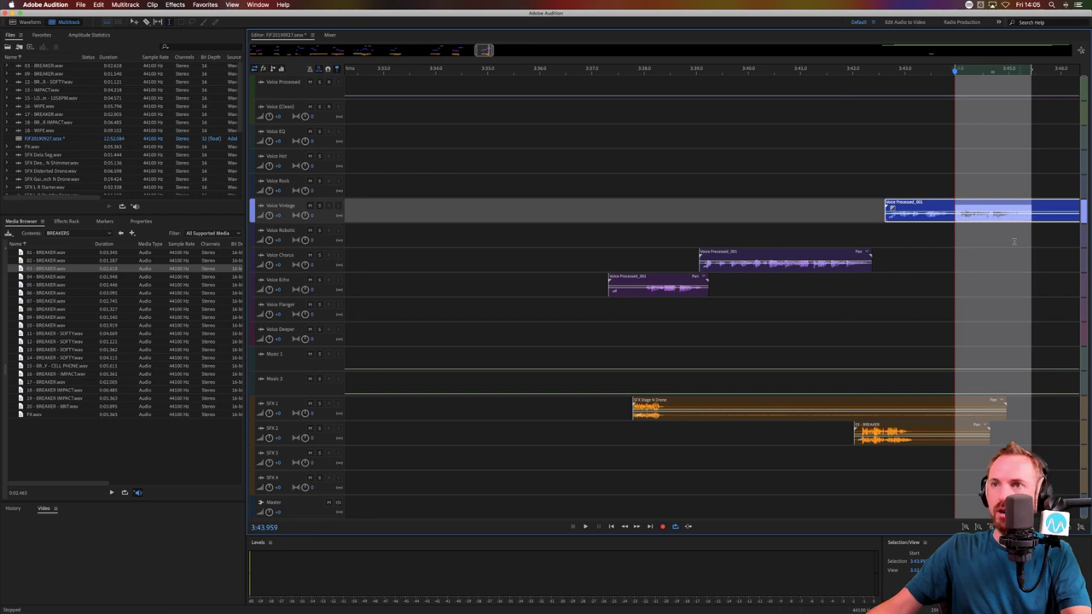
pyautogui.click(955, 343)
pyautogui.press('super+v')
pyautogui.click(943, 338)
pyautogui.press('space')
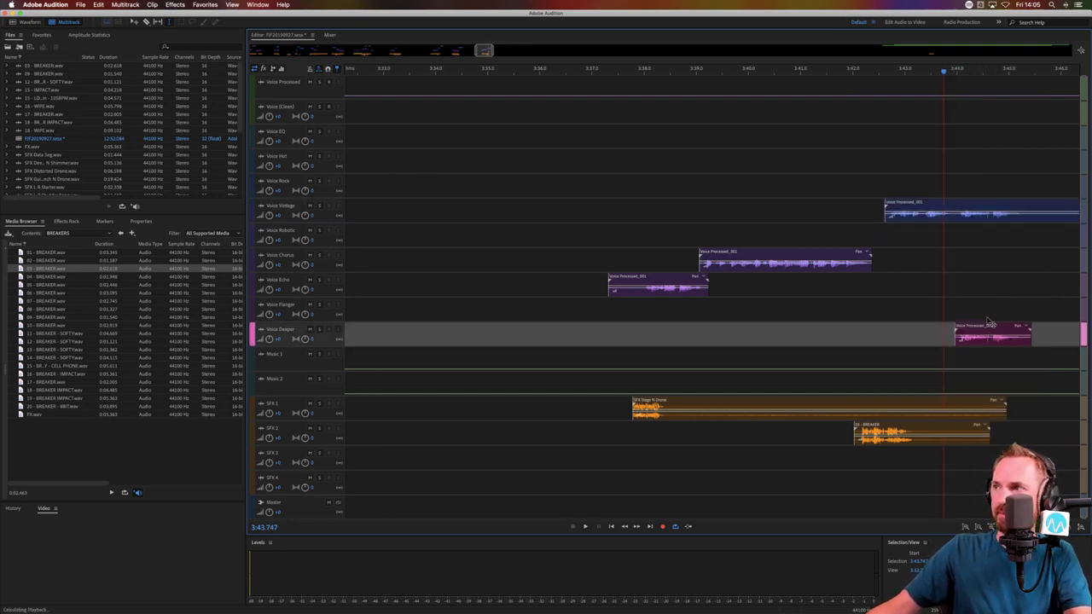
pyautogui.press('space')
pyautogui.press('space')
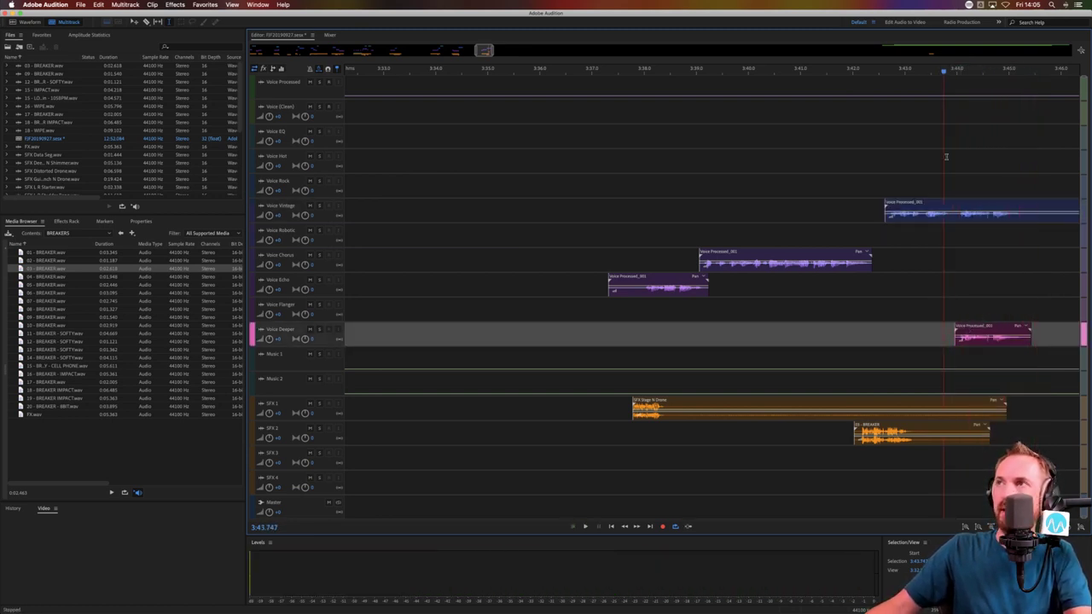
# End the Voice Vintage clip at about 3:45.3 and delete the remainder after it
pyautogui.moveTo(1025, 214); pyautogui.dragTo(1035, 217)
pyautogui.press('Delete')
pyautogui.click(1042, 244)
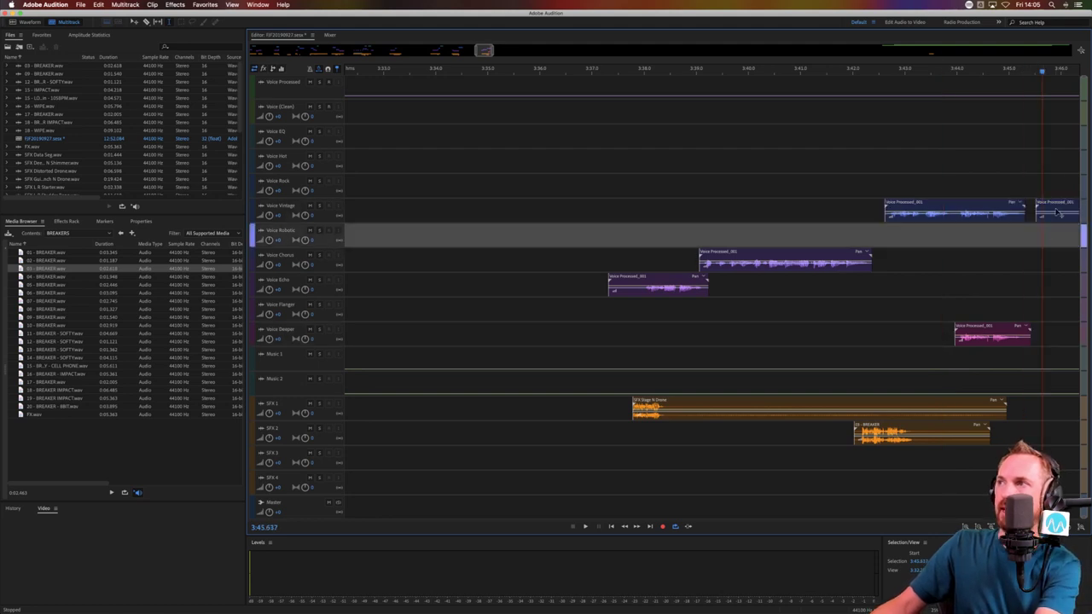
pyautogui.click(1055, 214)
pyautogui.press('Delete')
# Split off the first section of the Voice (Clean) clip and move it to Voice Flanger, starting at about 4:17.2
pyautogui.press('\\')
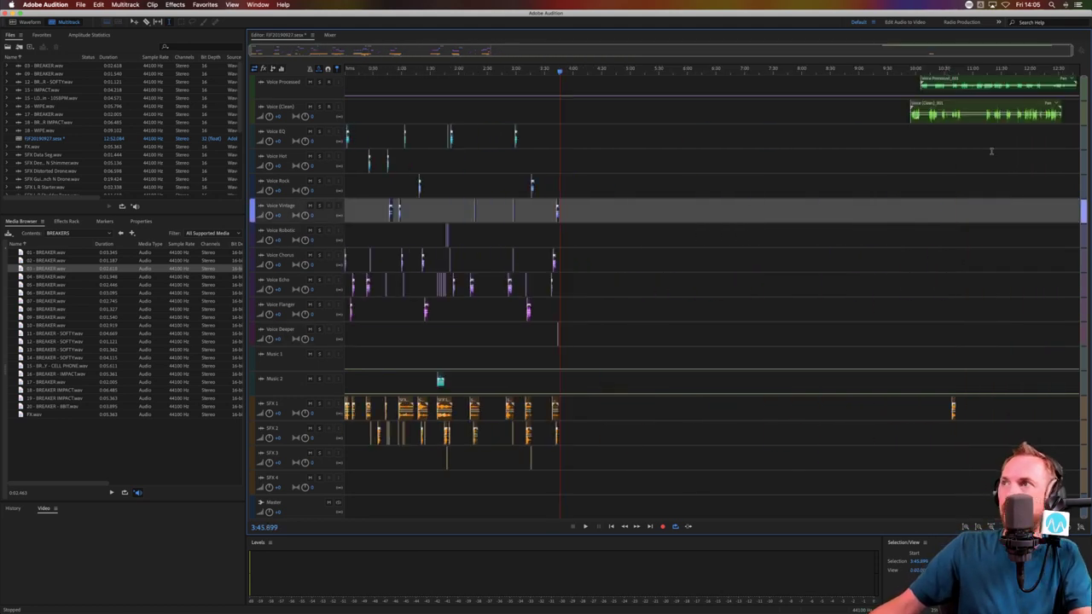
pyautogui.click(923, 119)
pyautogui.click(920, 144)
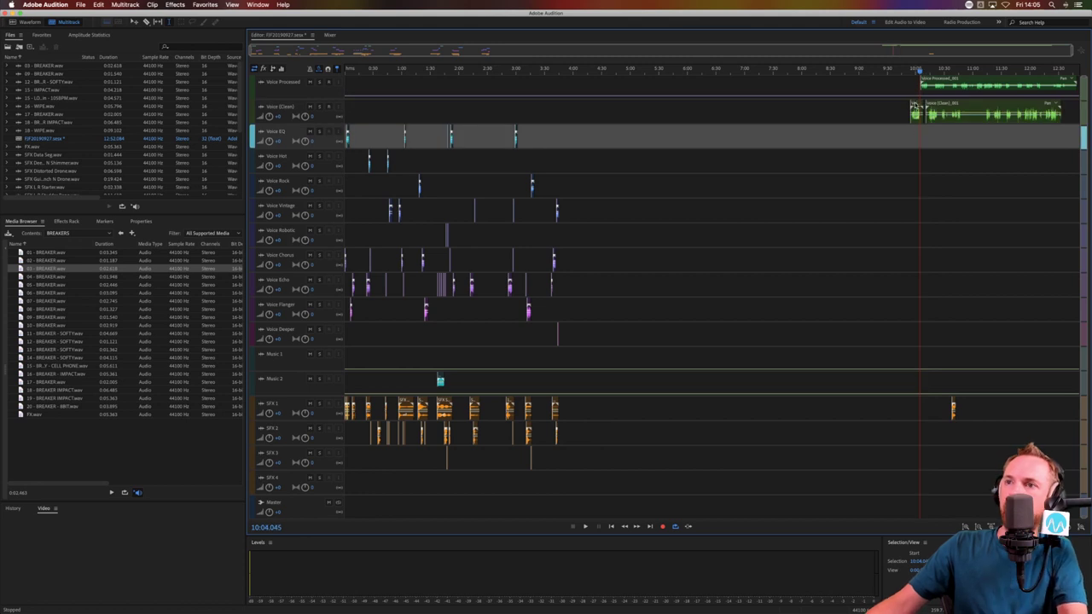
pyautogui.moveTo(917, 108); pyautogui.dragTo(642, 332)
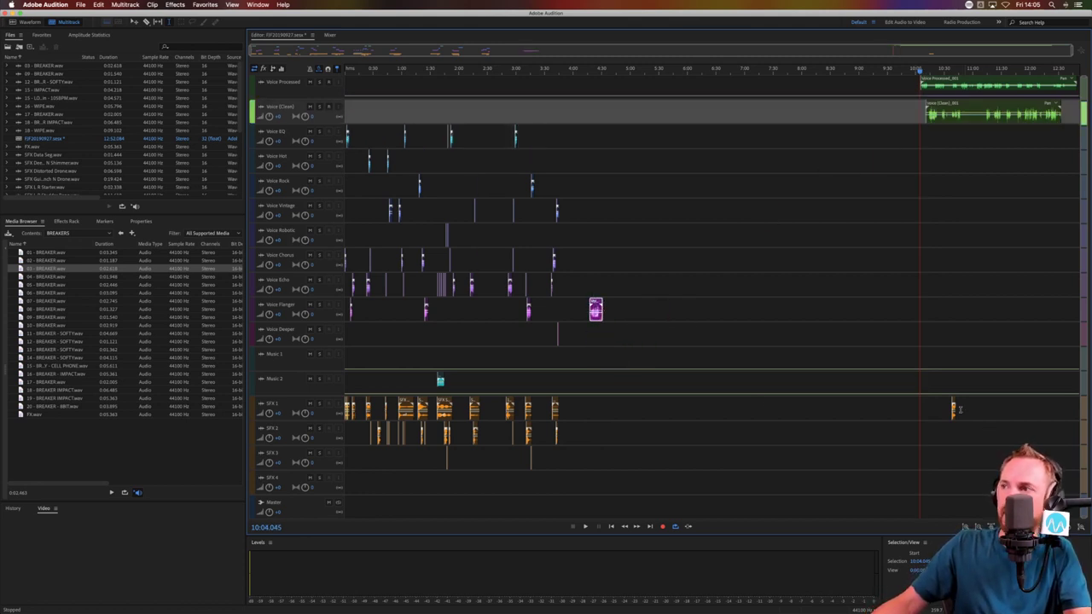
# Move the parked SFX 1 clip to about 4:08.1, shift the Voice Flanger clip to about 4:07.1, and play from about 4:08.2
pyautogui.moveTo(953, 408); pyautogui.dragTo(636, 410)
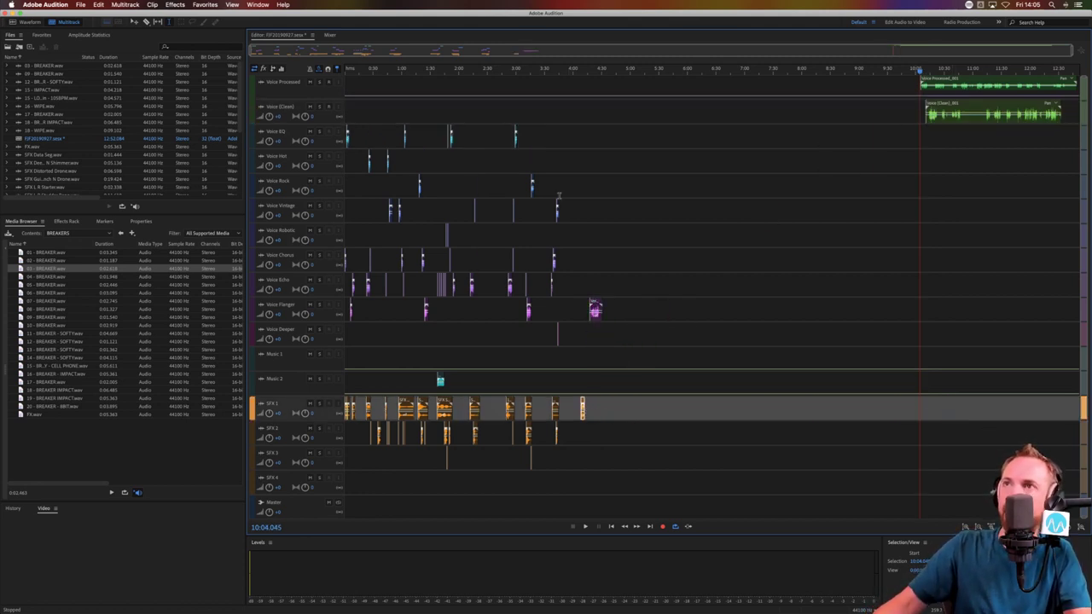
pyautogui.scroll(8, 579, 70)
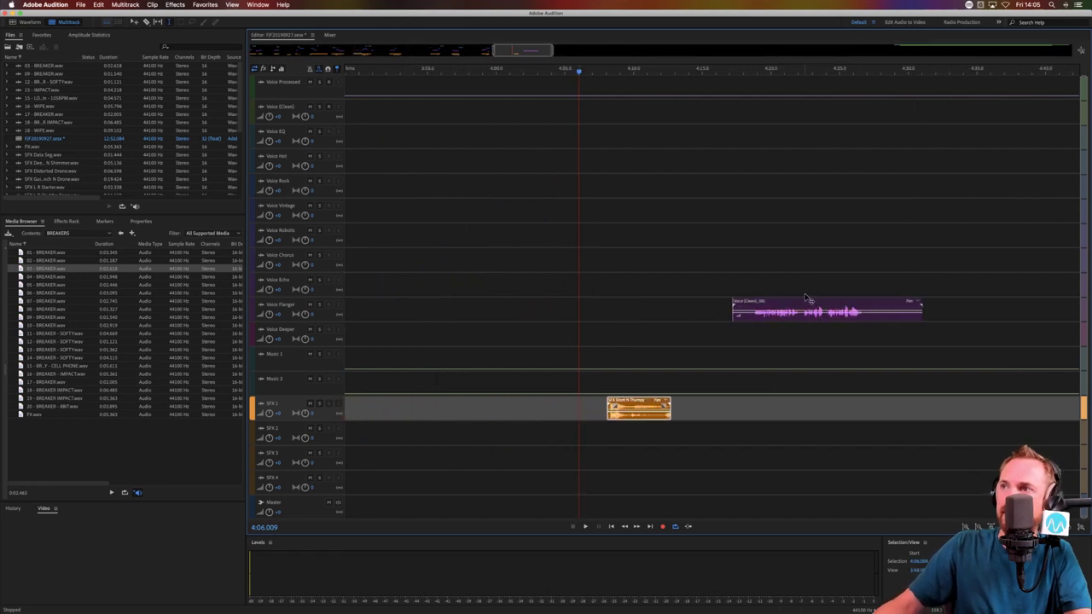
pyautogui.moveTo(807, 299); pyautogui.dragTo(668, 305)
pyautogui.click(608, 341)
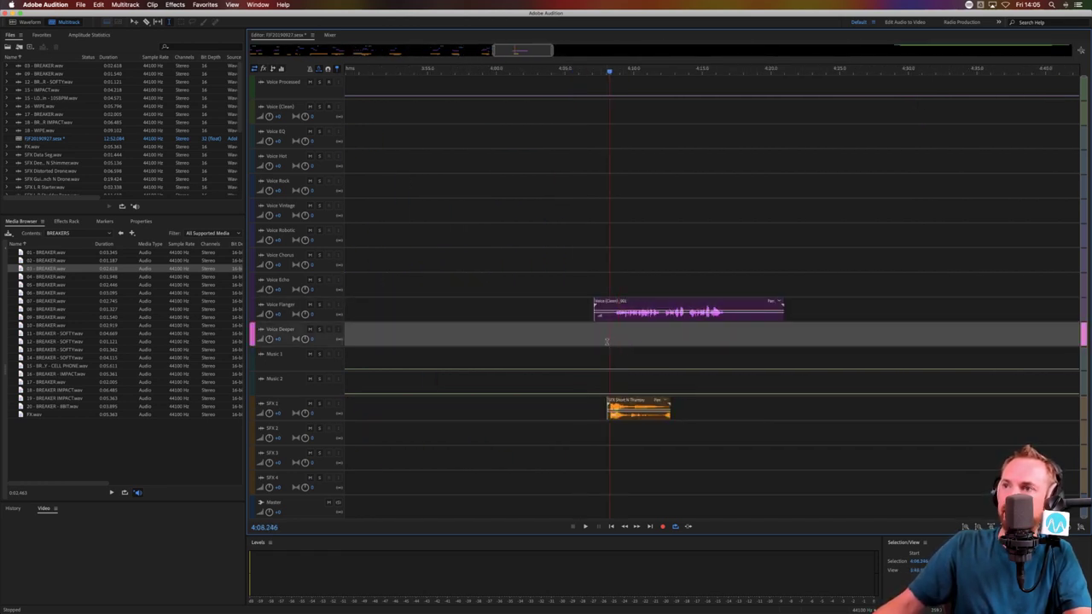
pyautogui.press('space')
pyautogui.scroll(3, 622, 85)
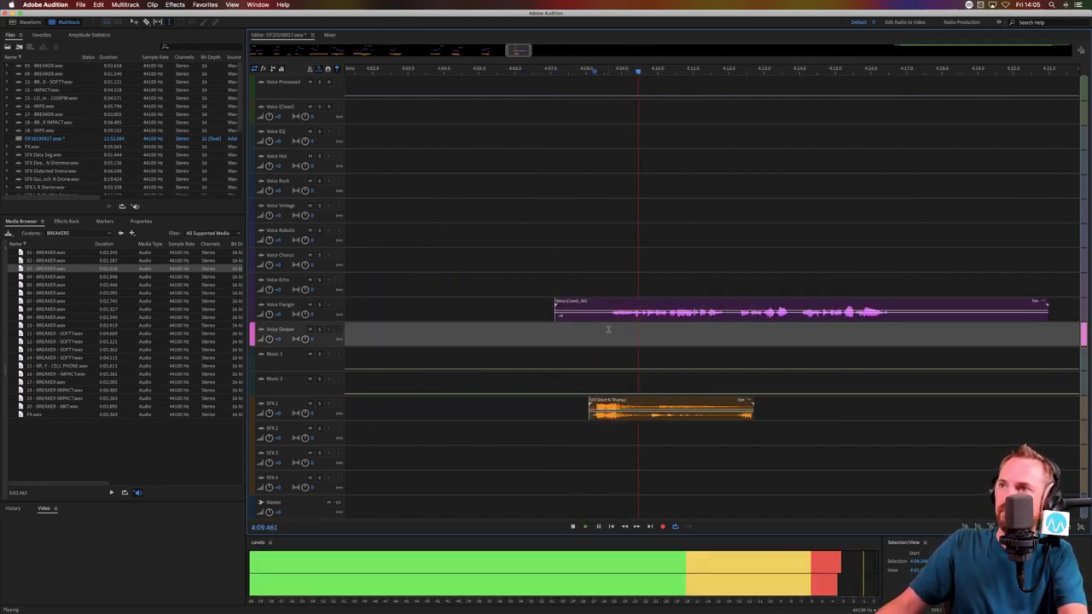
# Trim the start of the Voice Flanger clip to about 4:08.7 and play from about 4:06.3
pyautogui.moveTo(610, 314); pyautogui.dragTo(526, 319)
pyautogui.press('Delete')
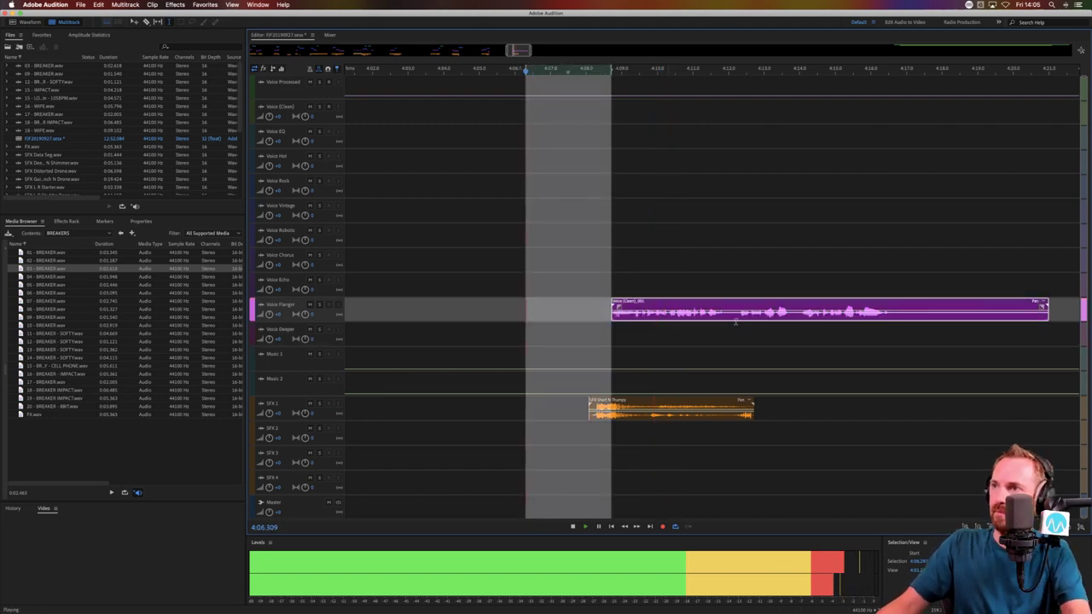
pyautogui.press('space')
# Split the Voice Flanger clip at about 4:12.0 and move the remainder to Voice Rock, starting at about 4:11.8
pyautogui.click(731, 316)
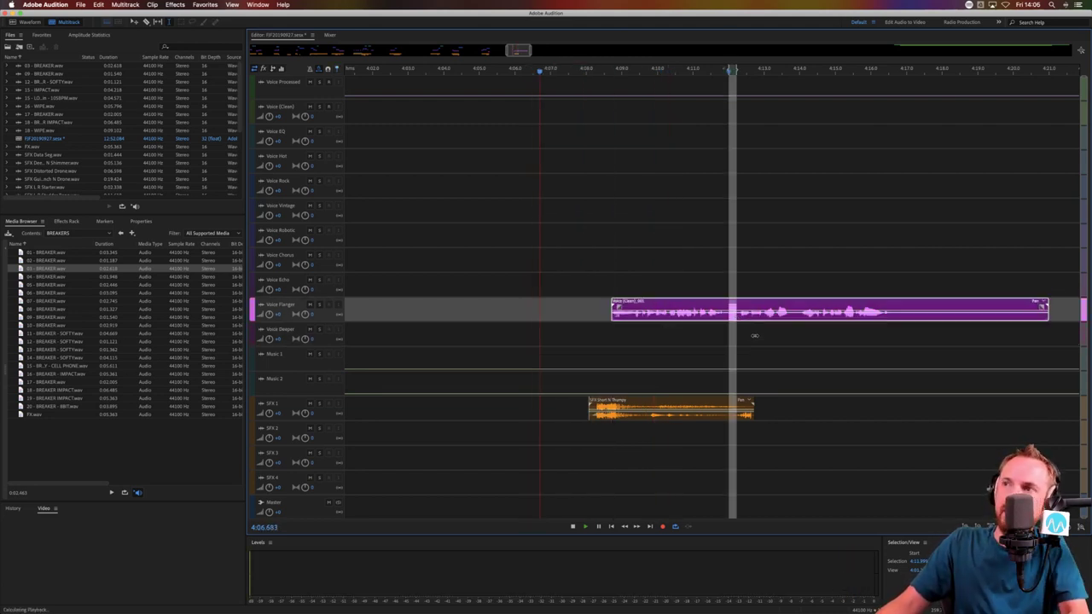
pyautogui.press('Delete')
pyautogui.click(753, 332)
pyautogui.moveTo(756, 300); pyautogui.dragTo(741, 177)
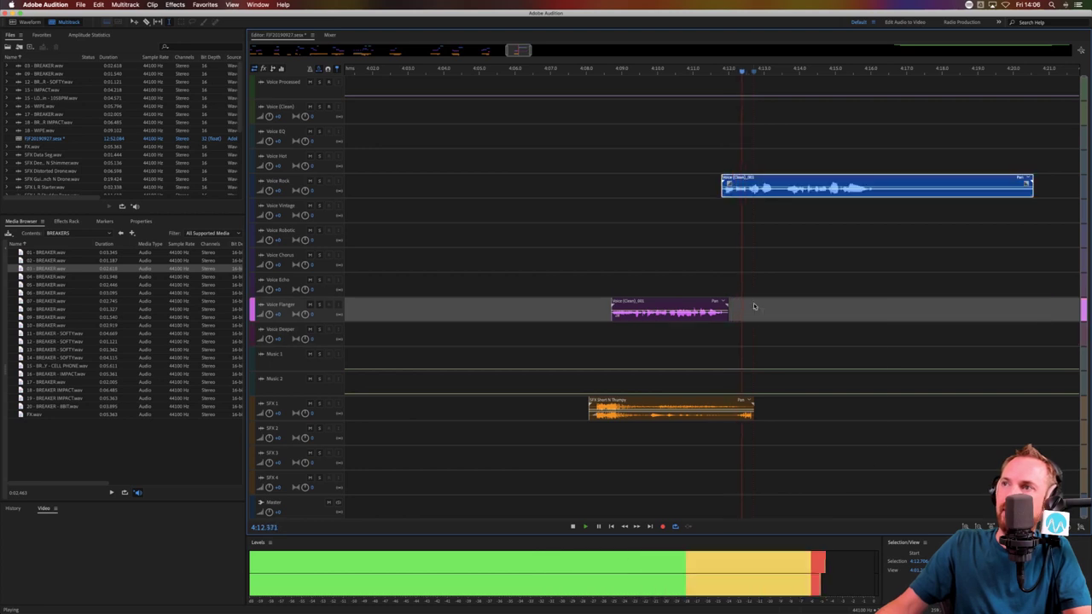
pyautogui.rightClick(754, 305)
pyautogui.click(710, 242)
pyautogui.click(716, 235)
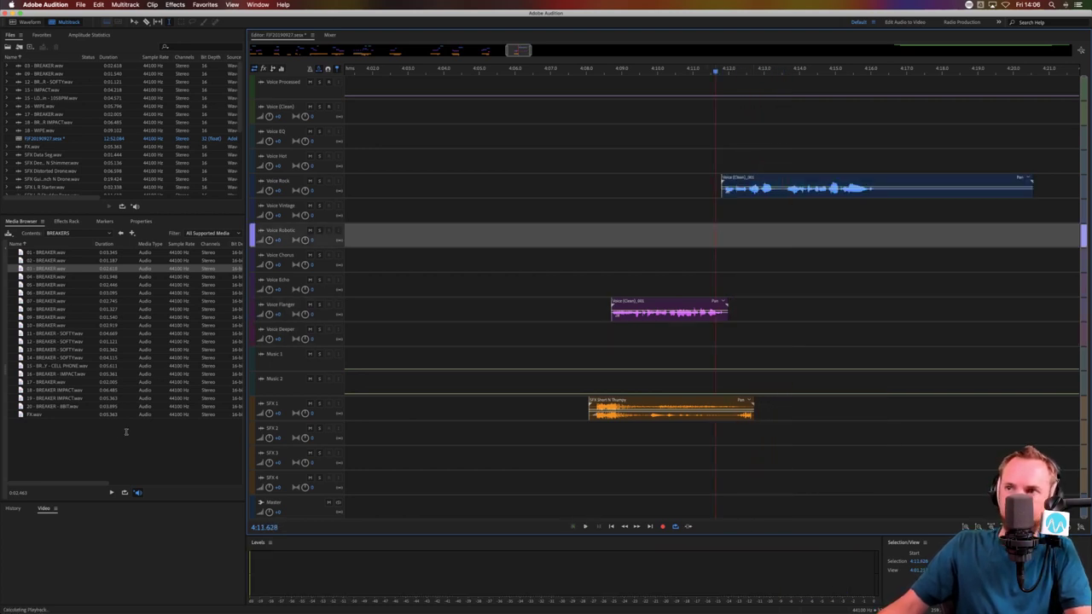
pyautogui.press('space')
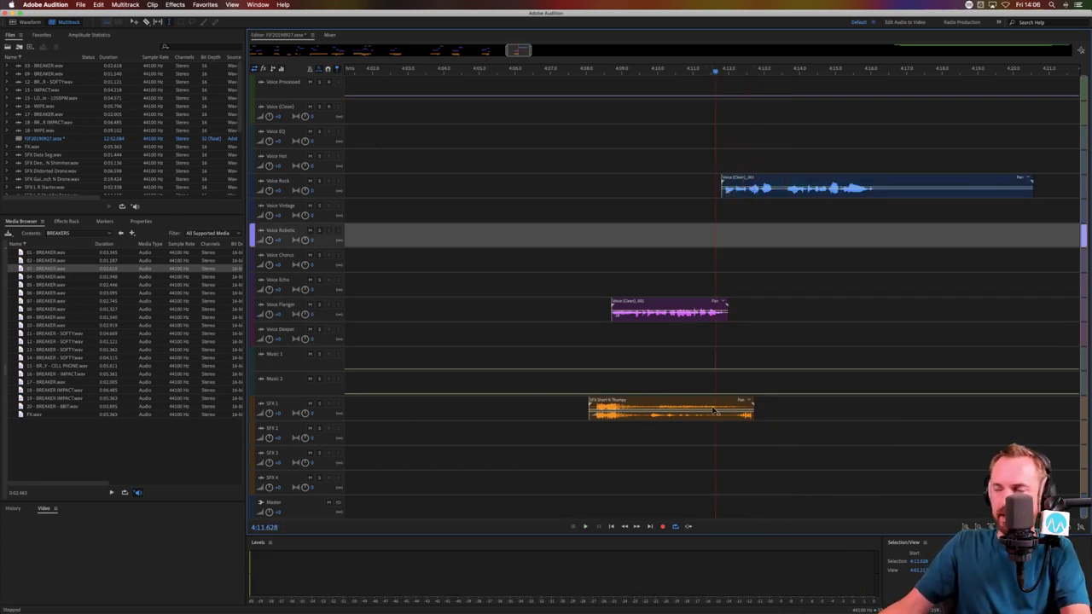
# Split the SFX 1 clip at about 4:11.5, overlap its tail from about 4:10.9 as a crossfade, and play from about 4:11.0
pyautogui.click(713, 413)
pyautogui.press('super+k')
pyautogui.moveTo(723, 415); pyautogui.dragTo(707, 415)
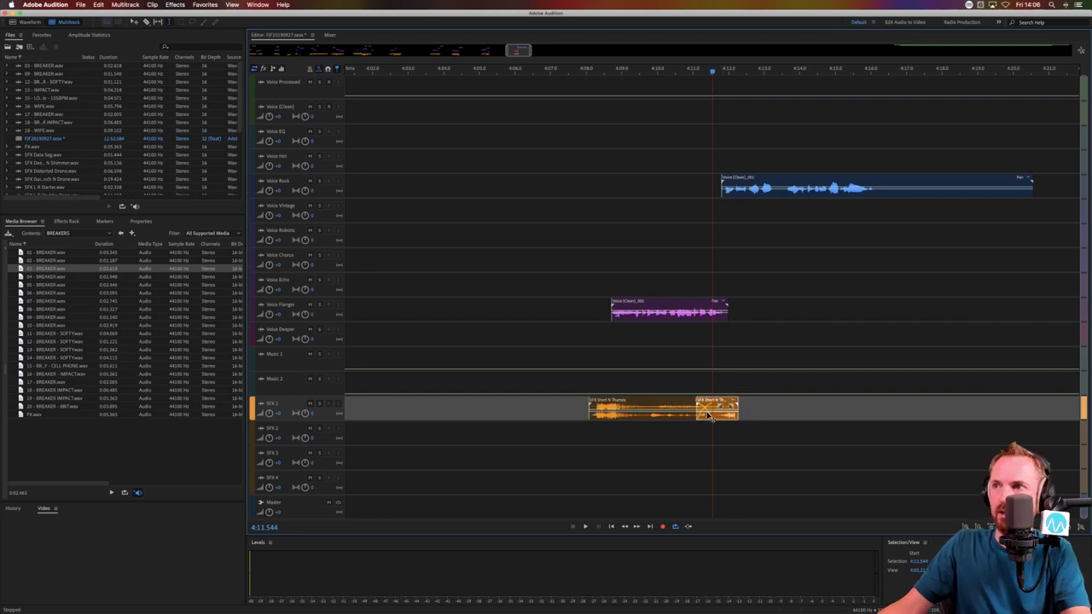
pyautogui.click(694, 434)
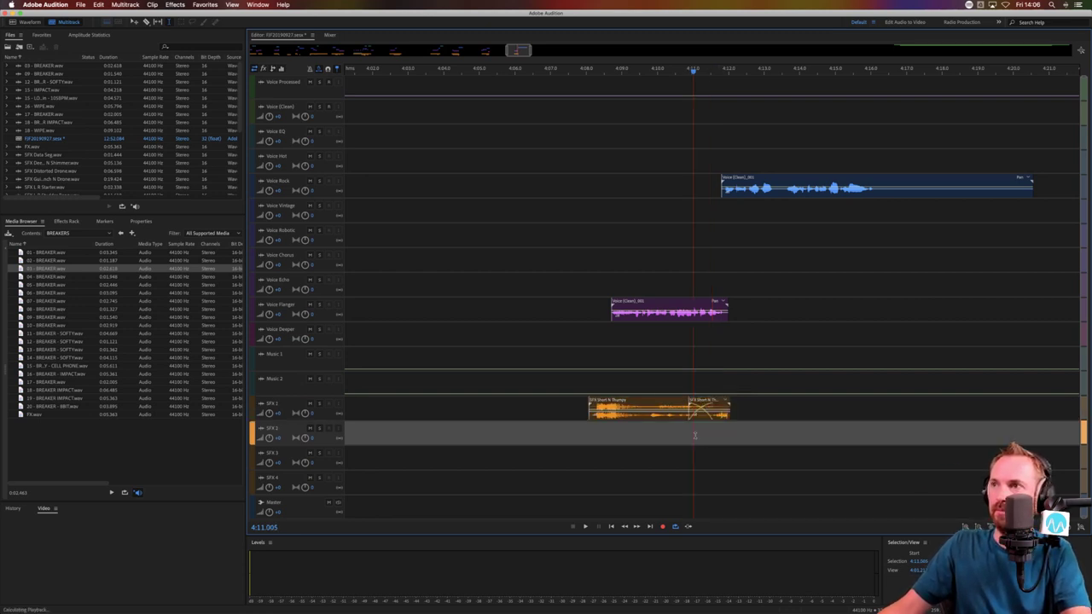
pyautogui.press('space')
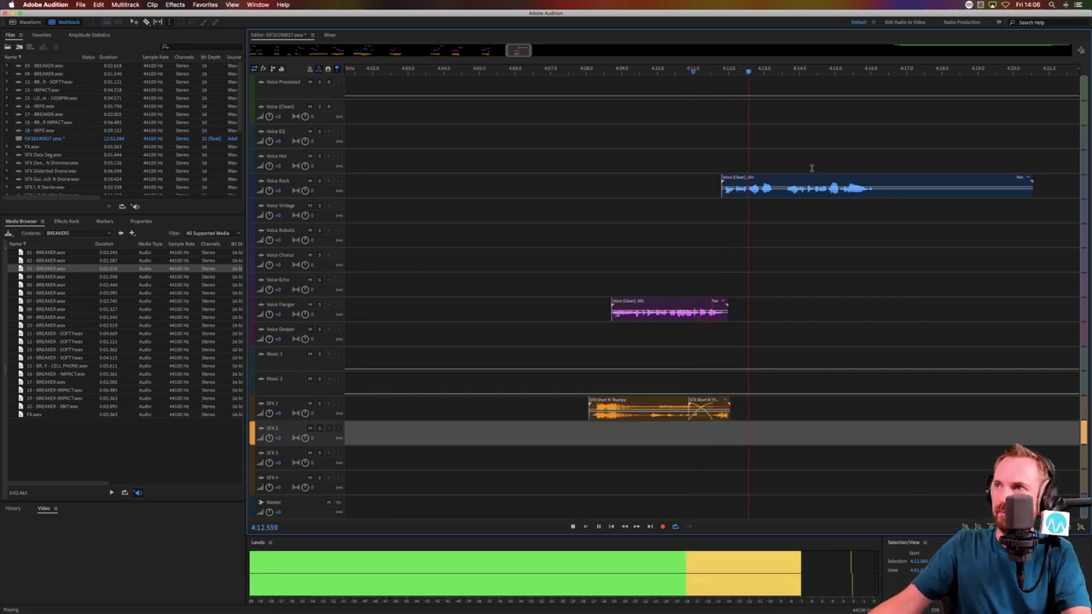
pyautogui.press('space')
# Split the Voice Rock clip at about 4:13.3, move the remainder to Voice Vintage from about 4:13.3, and play the transition
pyautogui.moveTo(776, 189); pyautogui.dragTo(784, 219)
pyautogui.press('Delete')
pyautogui.click(788, 201)
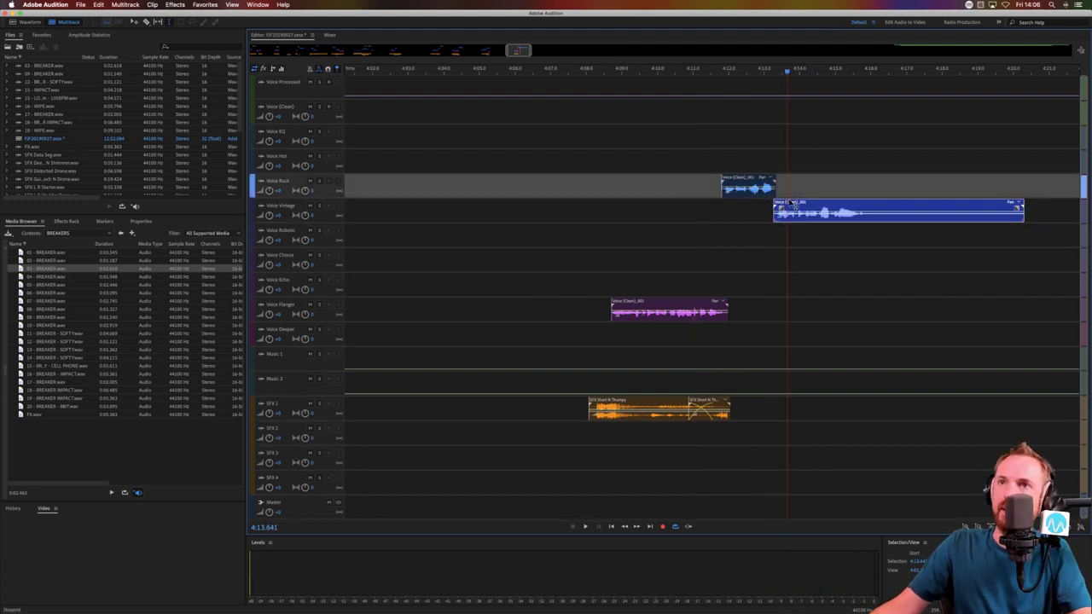
pyautogui.click(766, 217)
pyautogui.press('space')
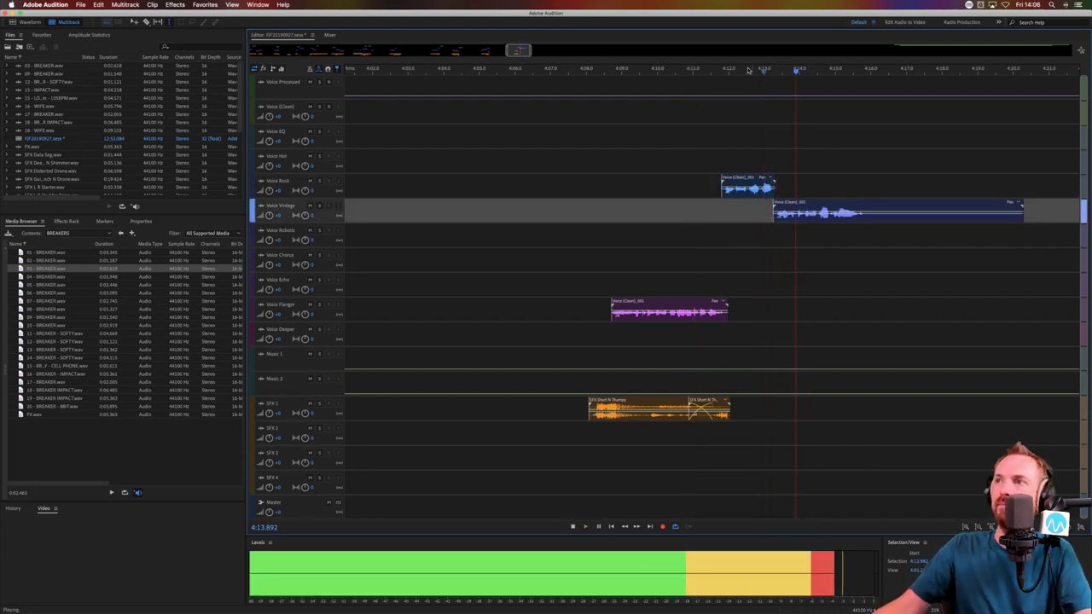
# End the Voice Vintage clip at about 4:16.0 and delete everything after it on that track
pyautogui.press('space')
pyautogui.moveTo(873, 218); pyautogui.dragTo(1019, 218)
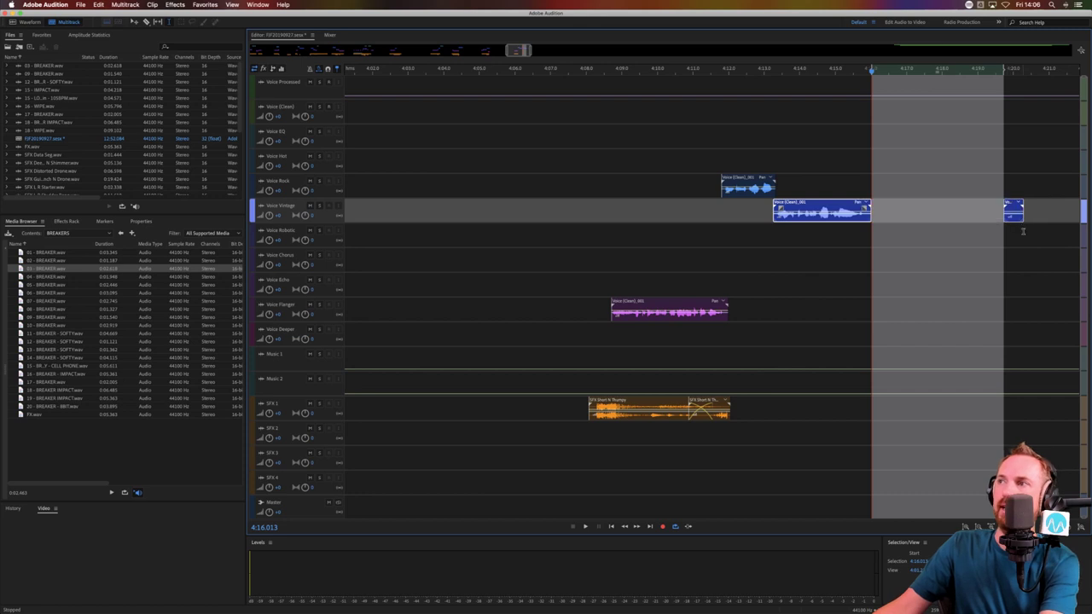
pyautogui.press('Delete')
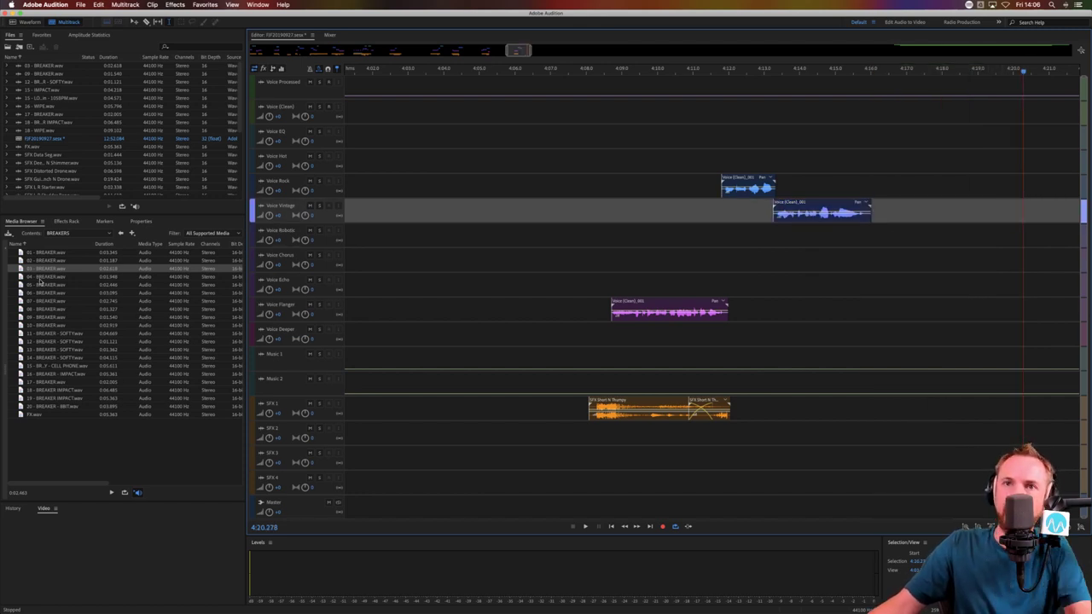
# Add 04 - BREAKER.wav to SFX 1 at about 4:13.0 and play from about 4:12.7
pyautogui.click(39, 277)
pyautogui.moveTo(45, 279); pyautogui.dragTo(789, 398)
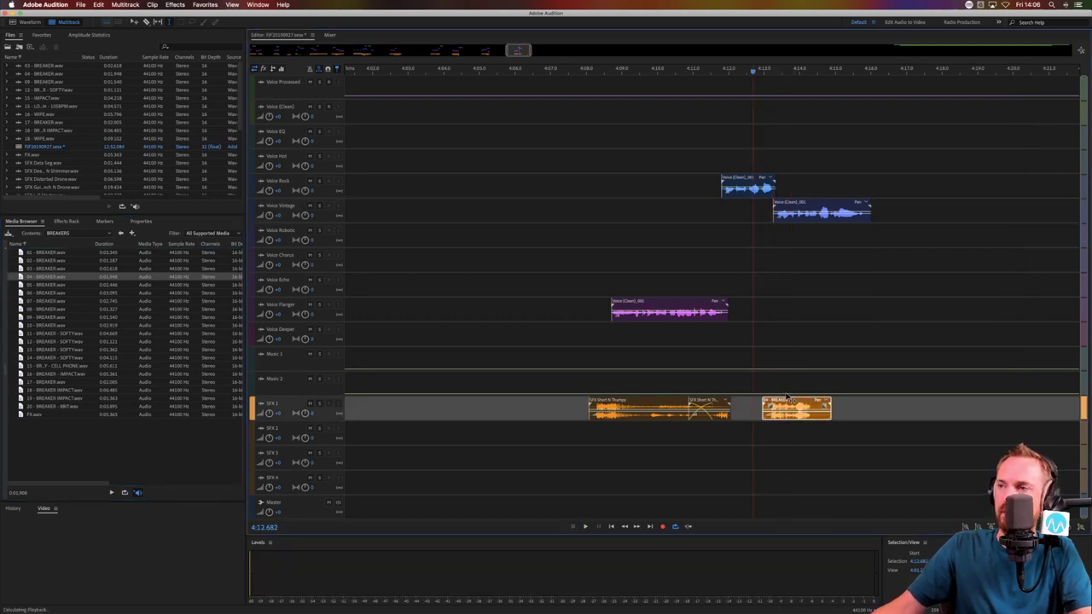
pyautogui.press('space')
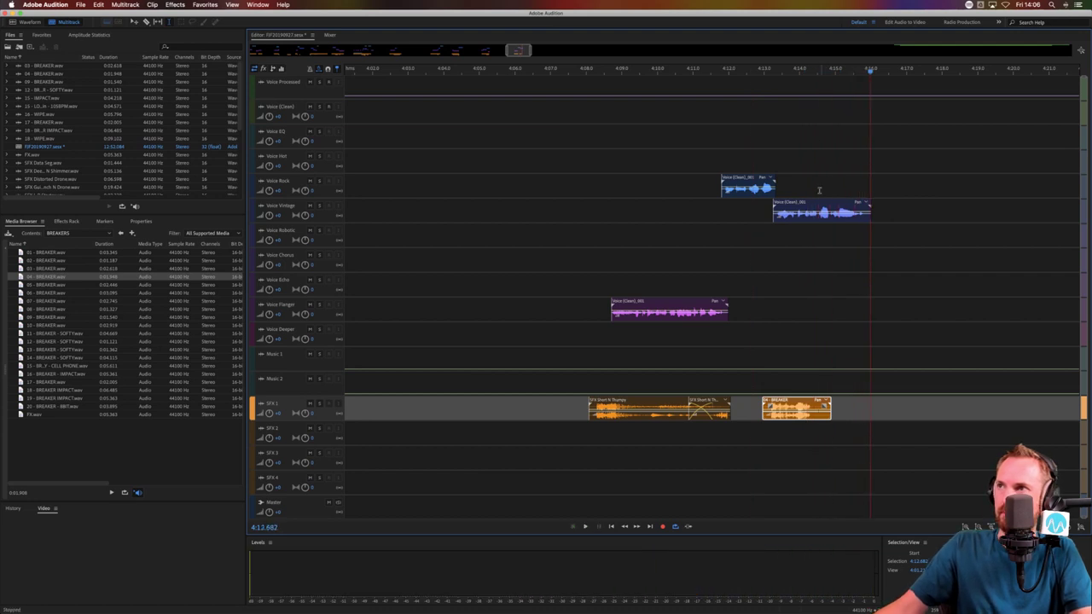
# Copy the Voice Vintage section from about 4:14.5 onward to Voice Echo at the same time and play from about 4:14.2
pyautogui.click(819, 219)
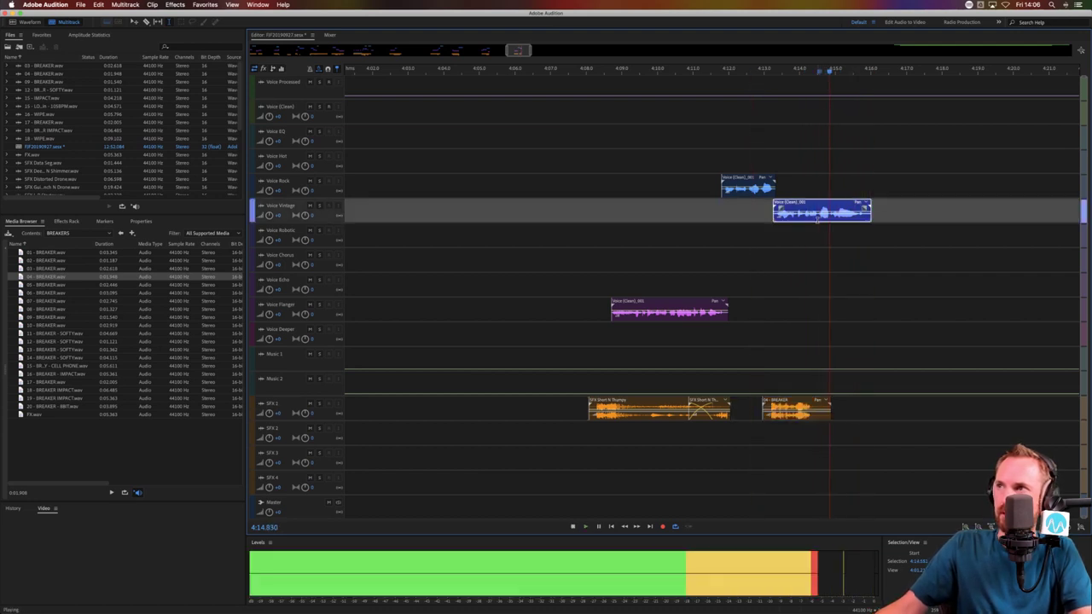
pyautogui.moveTo(816, 230); pyautogui.dragTo(896, 232)
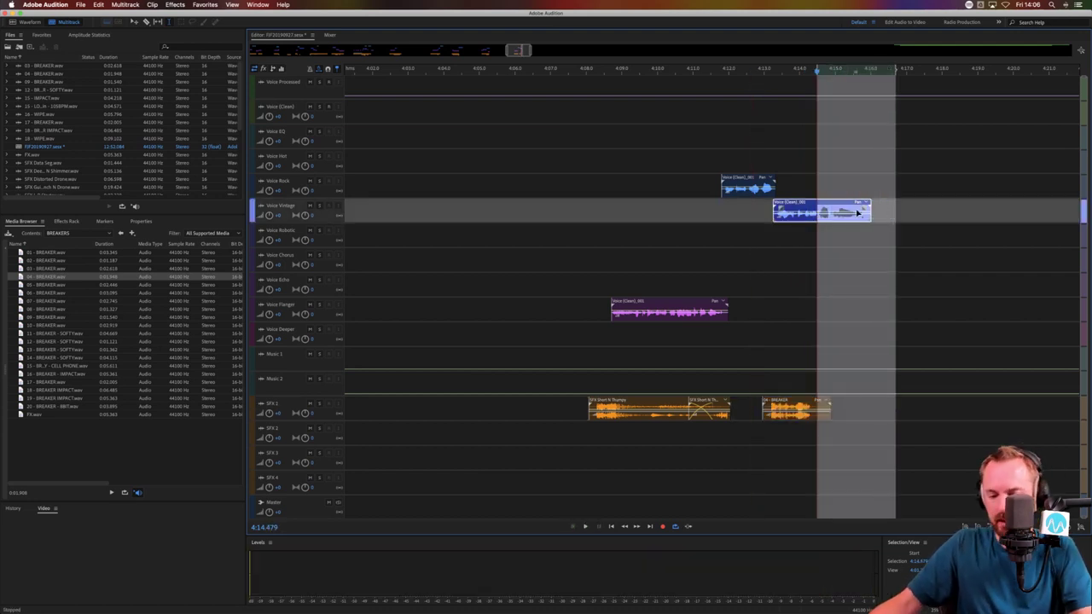
pyautogui.click(816, 286)
pyautogui.press('super+v')
pyautogui.click(806, 287)
pyautogui.press('space')
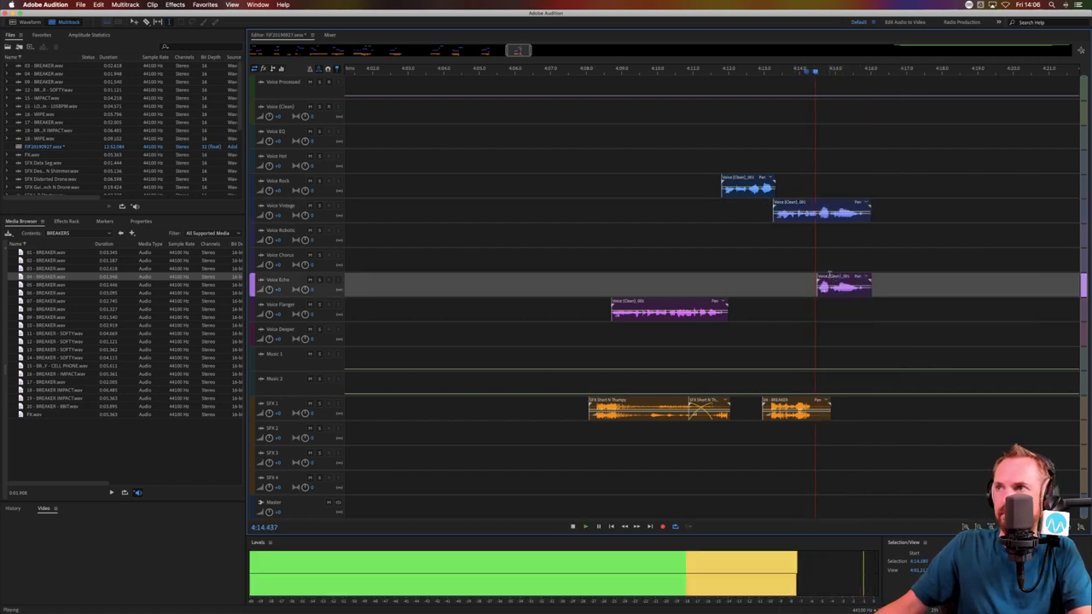
# Nudge the Voice Echo copy slightly later, extend its start back to about 4:13.9, and play from about 4:13.1
pyautogui.press('space')
pyautogui.moveTo(824, 274); pyautogui.dragTo(826, 273)
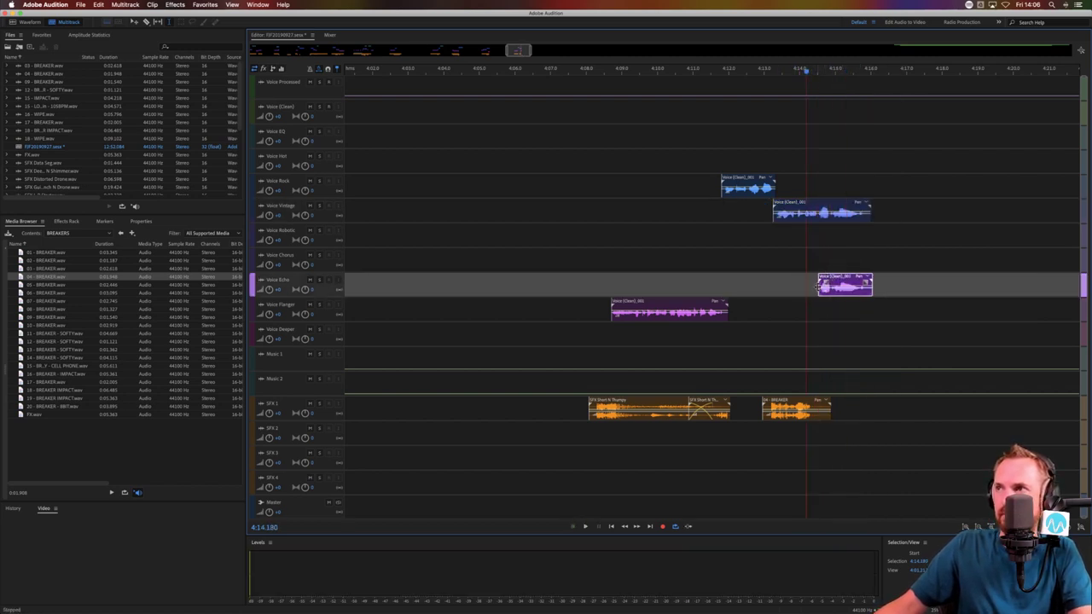
pyautogui.click(768, 291)
pyautogui.press('space')
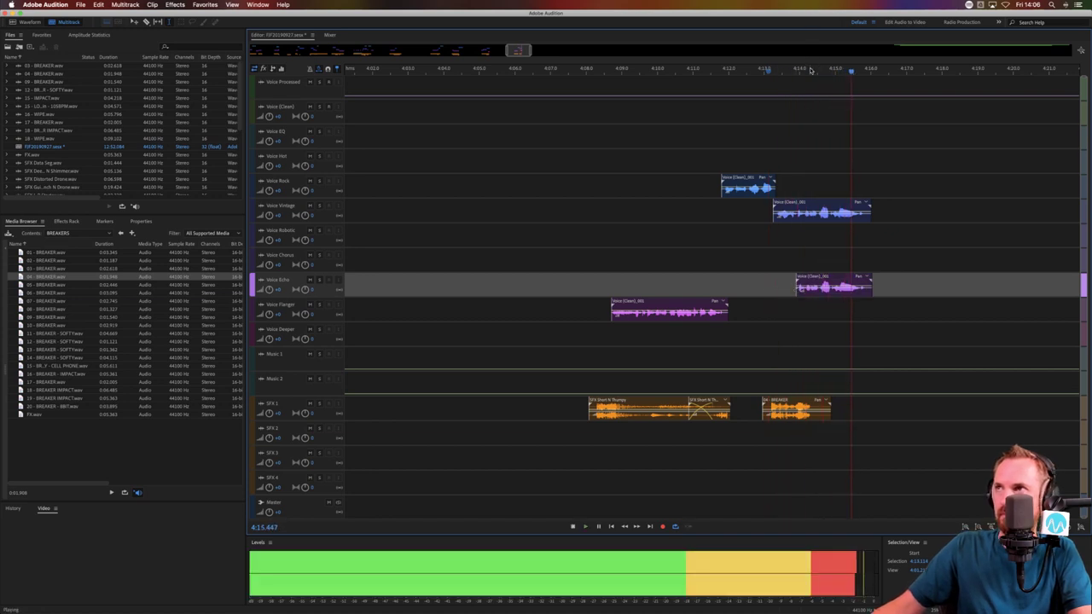
# Split off the first section of the Voice Processed clip and move it to Voice Chorus near 5:00
pyautogui.press('\\')
pyautogui.press('space')
pyautogui.click(931, 89)
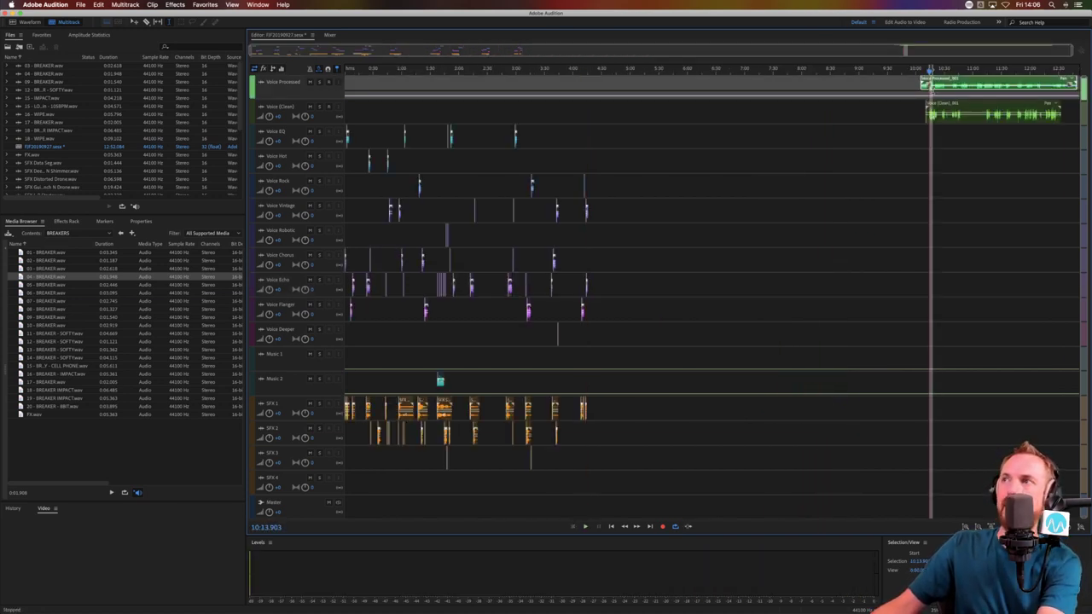
pyautogui.press('super+k')
pyautogui.click(914, 102)
pyautogui.moveTo(925, 81); pyautogui.dragTo(634, 254)
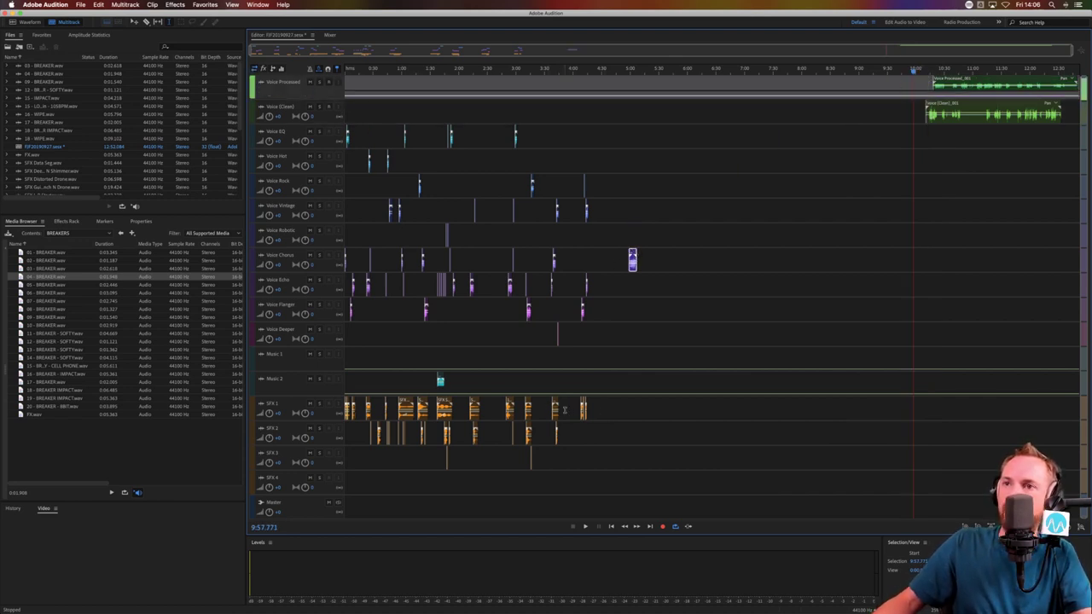
# Copy the SFX 1 clips from the first 3:50 or so further along the track, starting the copies at about 4:57
pyautogui.moveTo(564, 410); pyautogui.dragTo(345, 410)
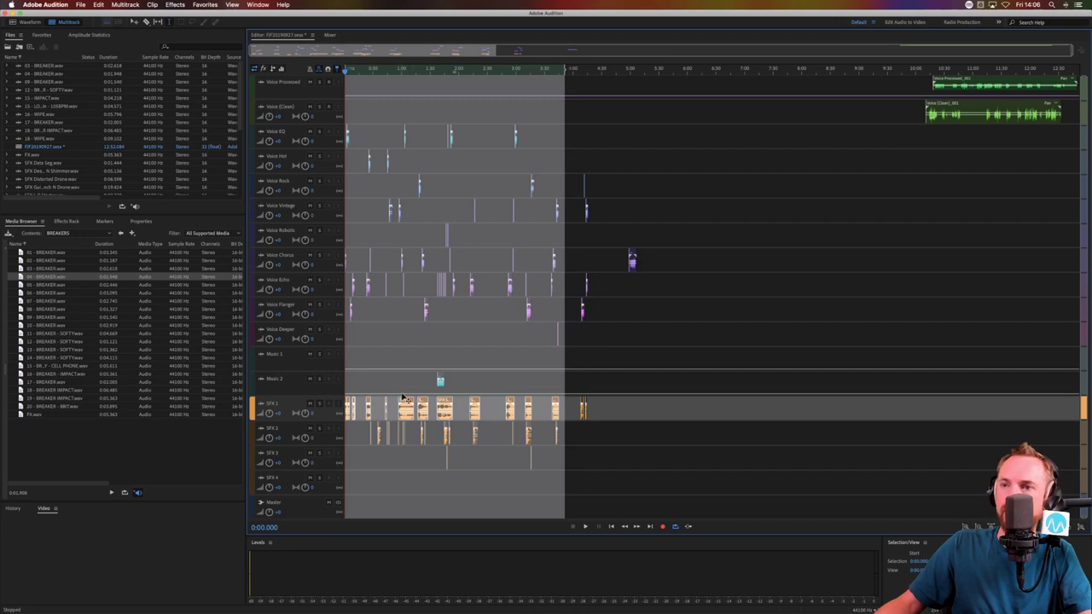
pyautogui.moveTo(404, 399); pyautogui.dragTo(698, 398)
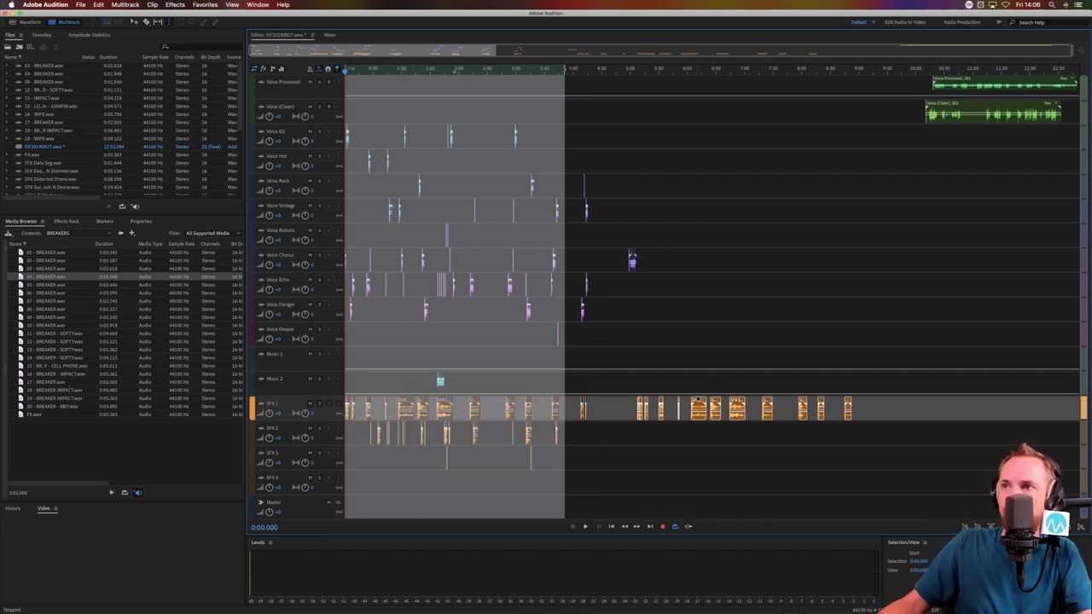
pyautogui.click(633, 342)
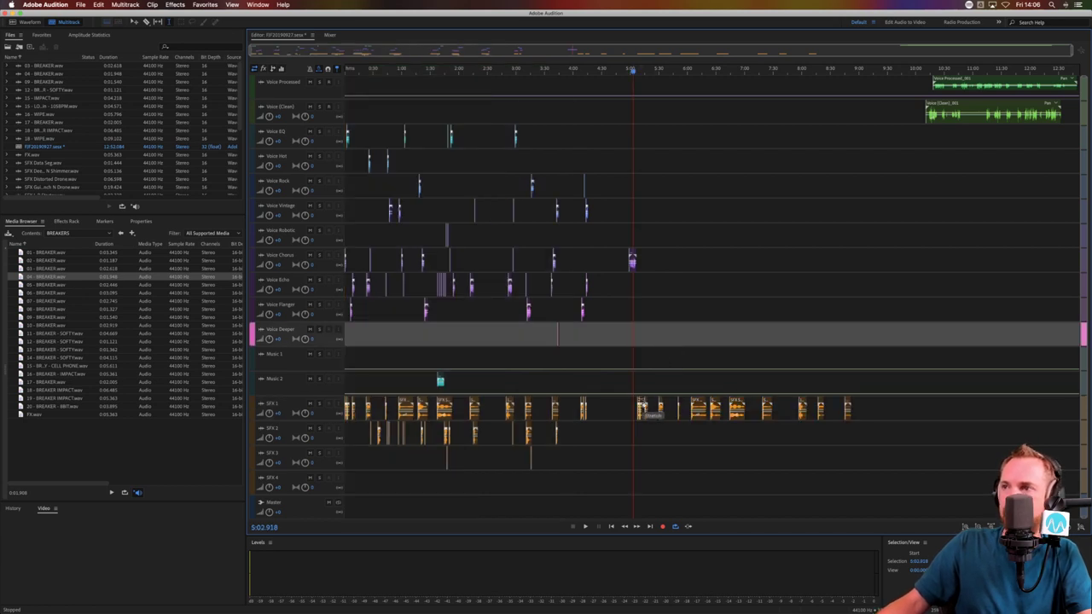
pyautogui.moveTo(638, 411); pyautogui.dragTo(905, 410)
pyautogui.moveTo(803, 401); pyautogui.dragTo(793, 397)
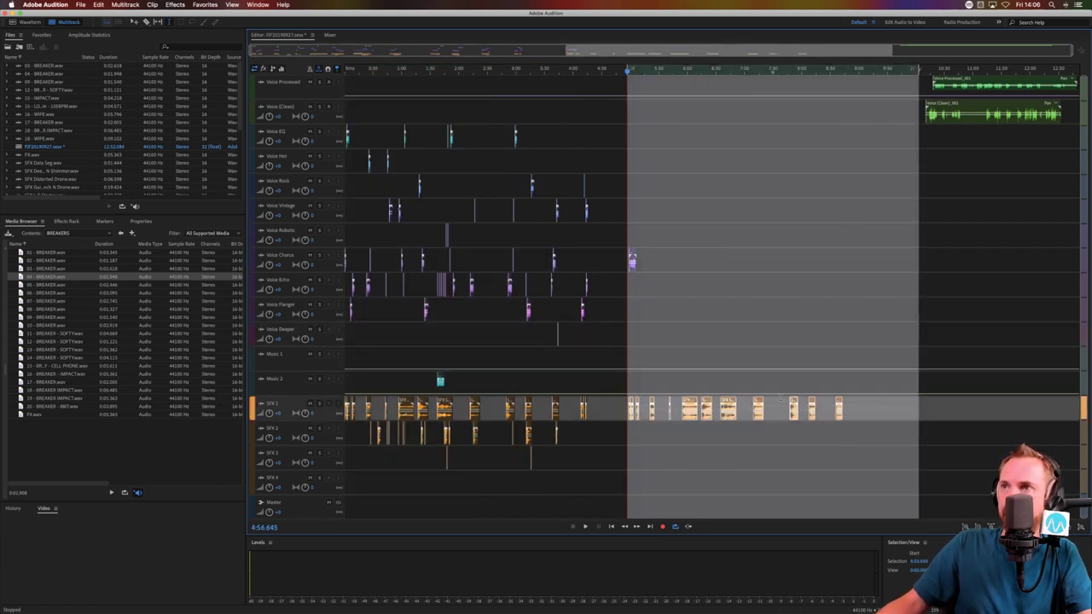
# Save the session and copy the media files located outside it into the session folder
pyautogui.click(617, 286)
pyautogui.hotkey('ctrl', 's')
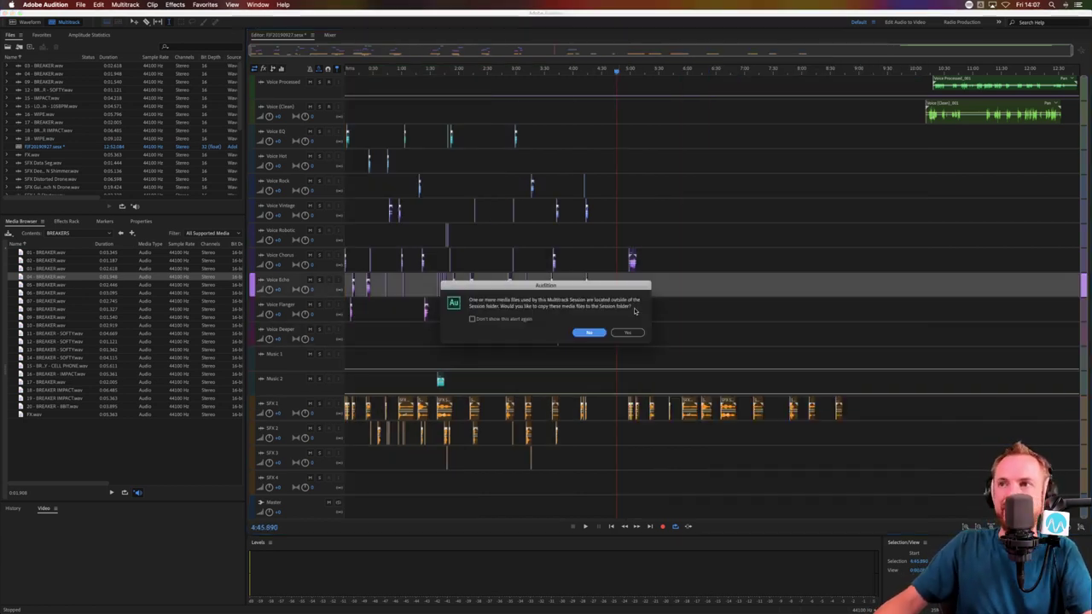
pyautogui.click(627, 332)
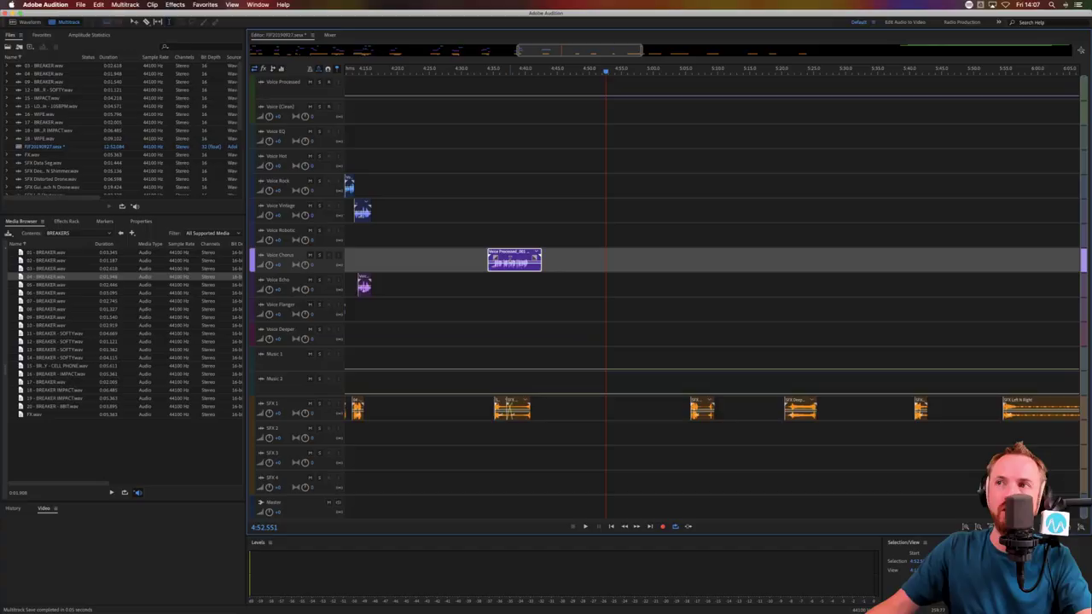
# Trim the Voice Chorus clip to run from about 4:35.7 to 4:40.9 and play from about 4:35.0
pyautogui.click(493, 230)
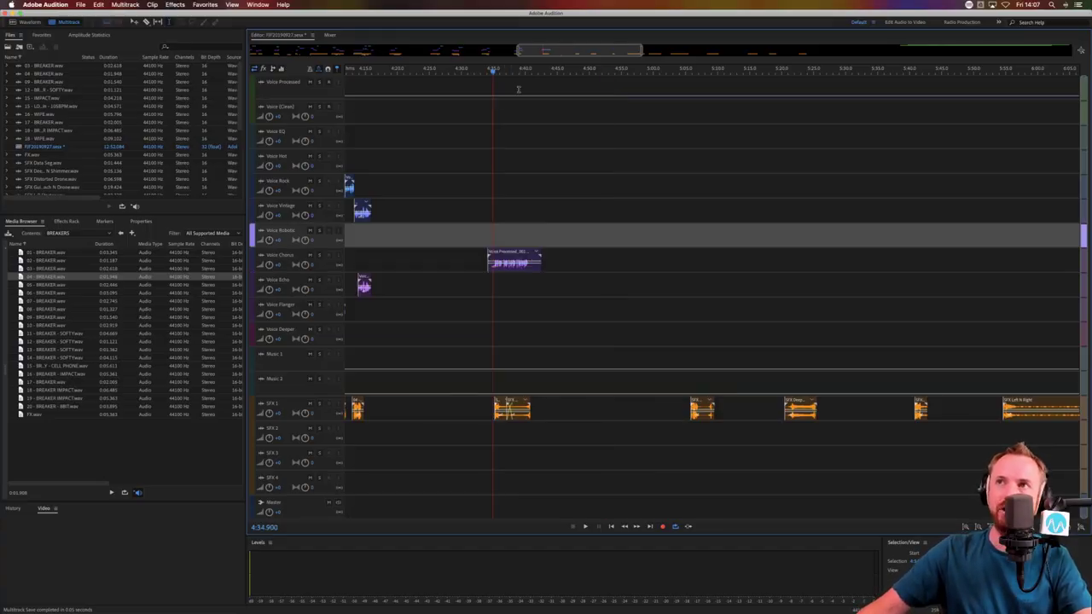
pyautogui.scroll(8, 491, 70)
pyautogui.scroll(-1, 492, 70)
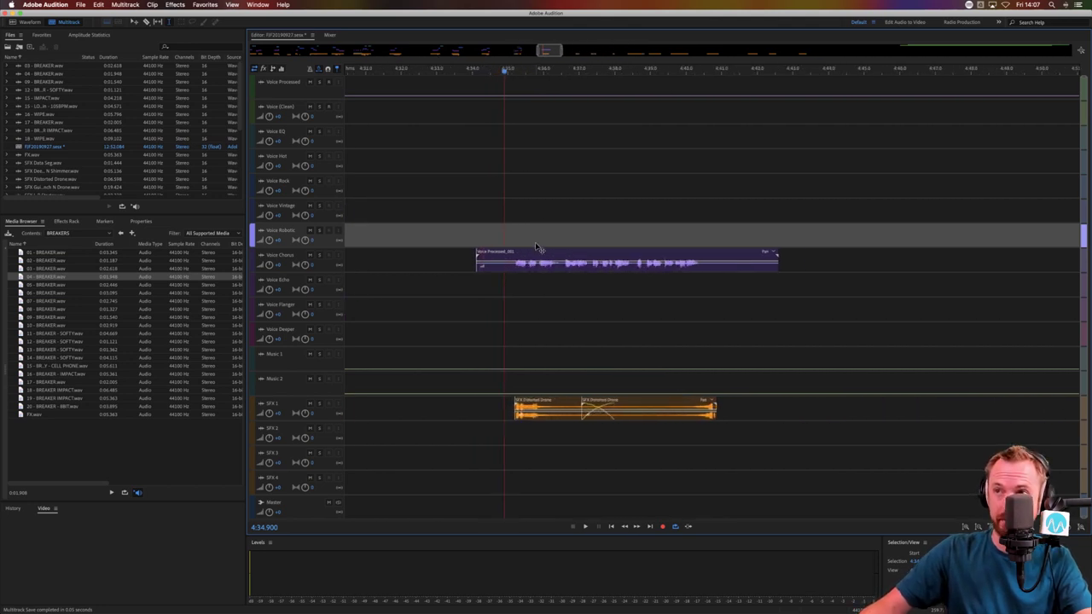
pyautogui.moveTo(537, 261); pyautogui.dragTo(454, 265)
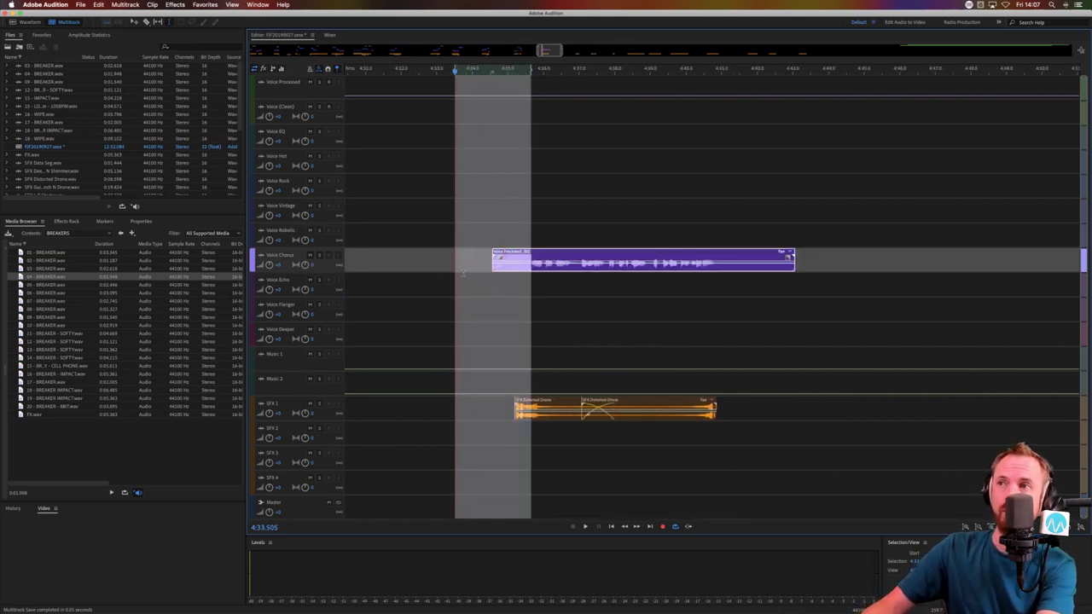
pyautogui.press('Delete')
pyautogui.moveTo(720, 261); pyautogui.dragTo(842, 261)
pyautogui.press('Delete')
pyautogui.click(505, 310)
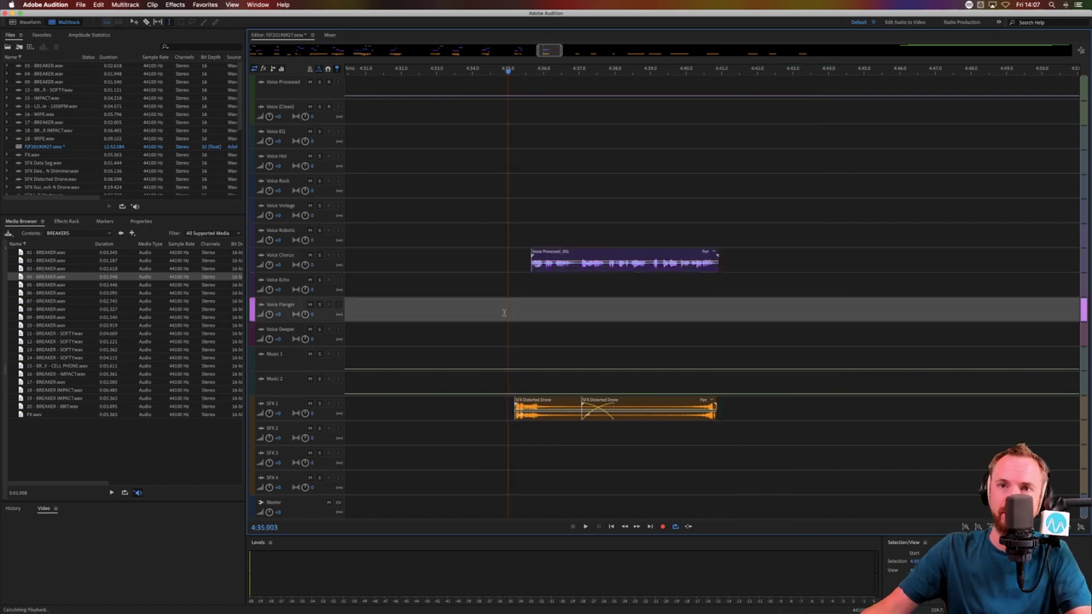
pyautogui.press('space')
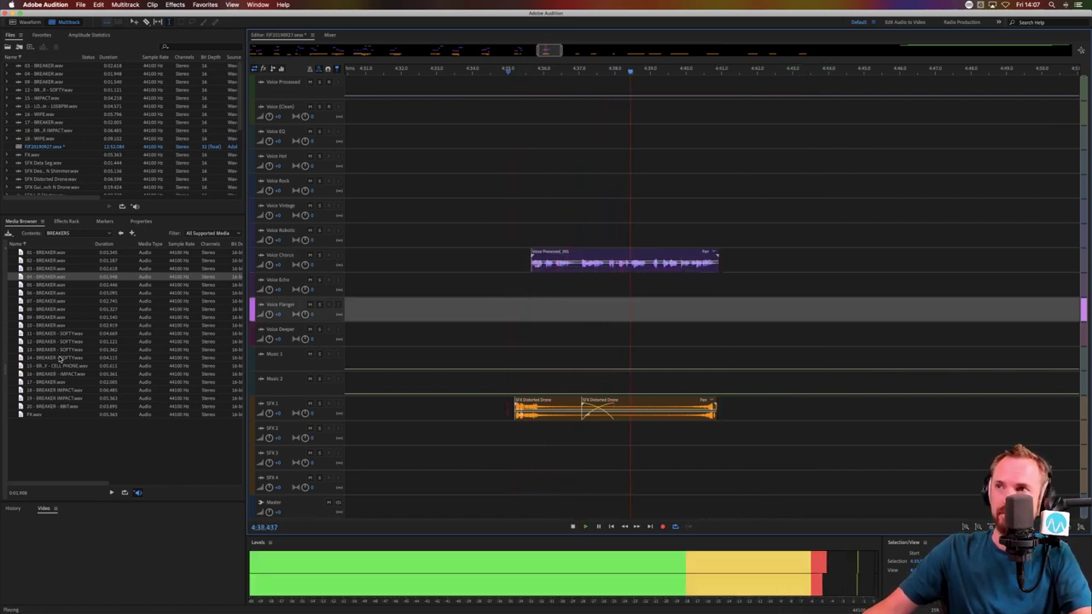
# Add 14 - BREAKER - SOFTY.wav to SFX 2 at about 4:36.7, splitting it at about 4:37.4 with the tail moved to about 4:38.7
pyautogui.moveTo(60, 359); pyautogui.dragTo(569, 441)
pyautogui.click(594, 442)
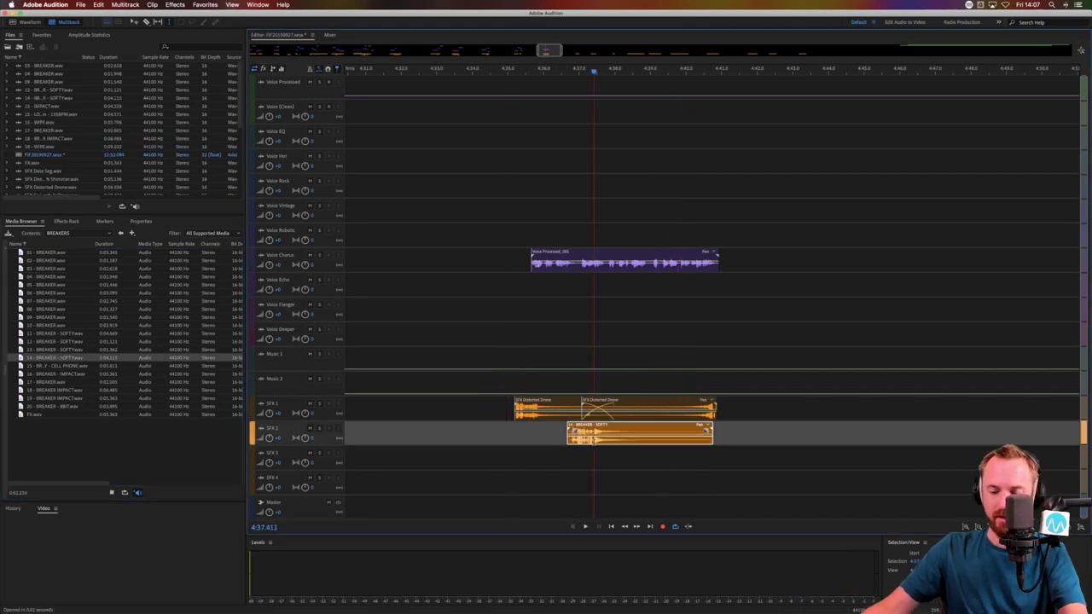
pyautogui.press('super+k')
pyautogui.moveTo(614, 440); pyautogui.dragTo(661, 440)
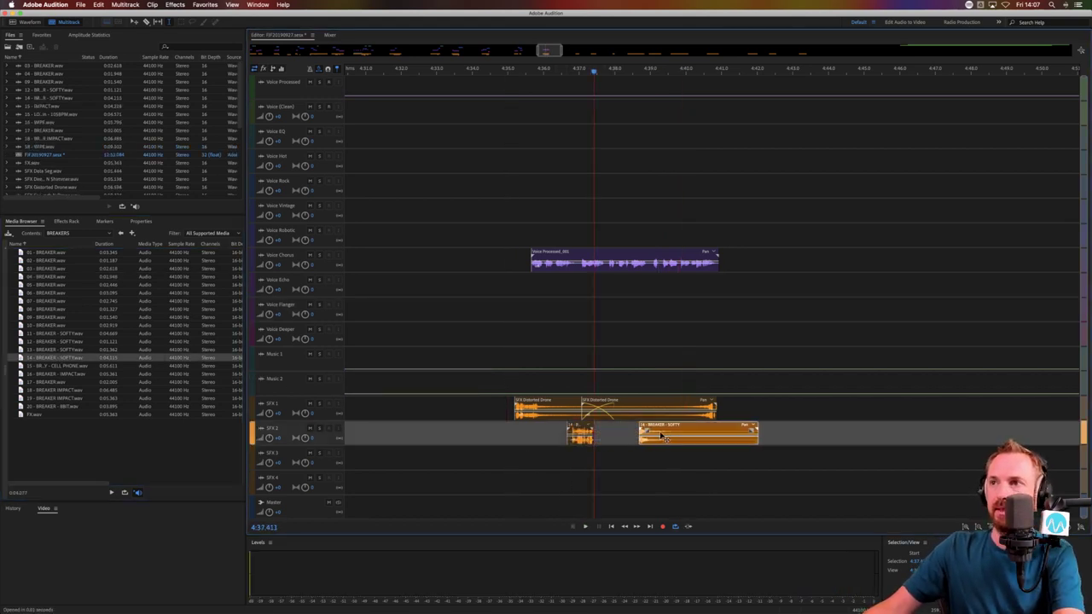
pyautogui.click(554, 441)
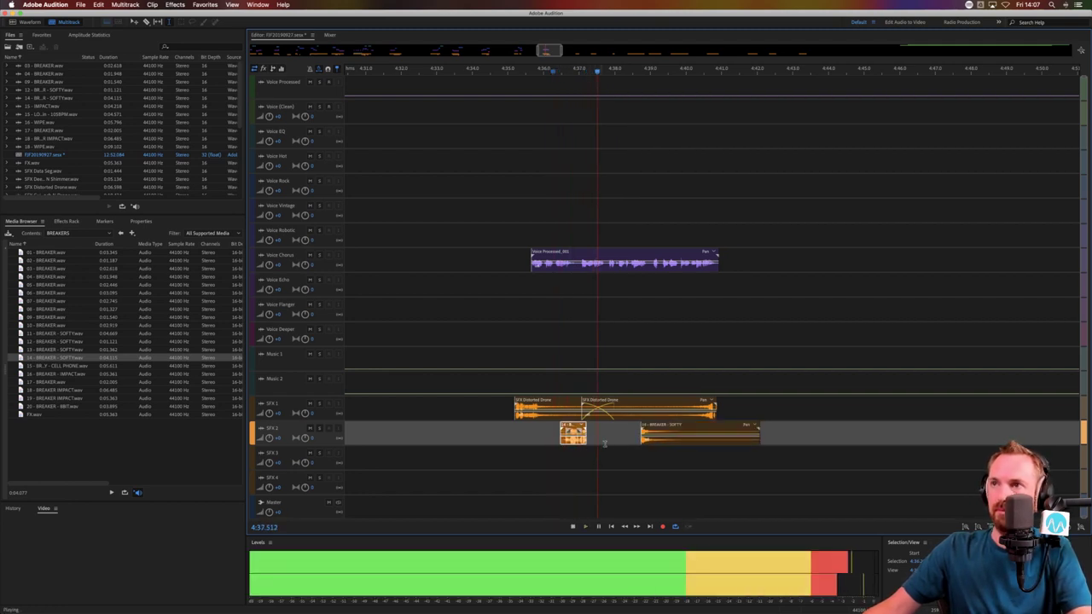
# Move the SFX 2 breaker tail to about 4:38.9 and copy the Voice Chorus section from about 4:37.8 to 4:38.9 onto Voice Hot
pyautogui.press('space')
pyautogui.moveTo(650, 425); pyautogui.dragTo(657, 424)
pyautogui.moveTo(609, 262); pyautogui.dragTo(646, 262)
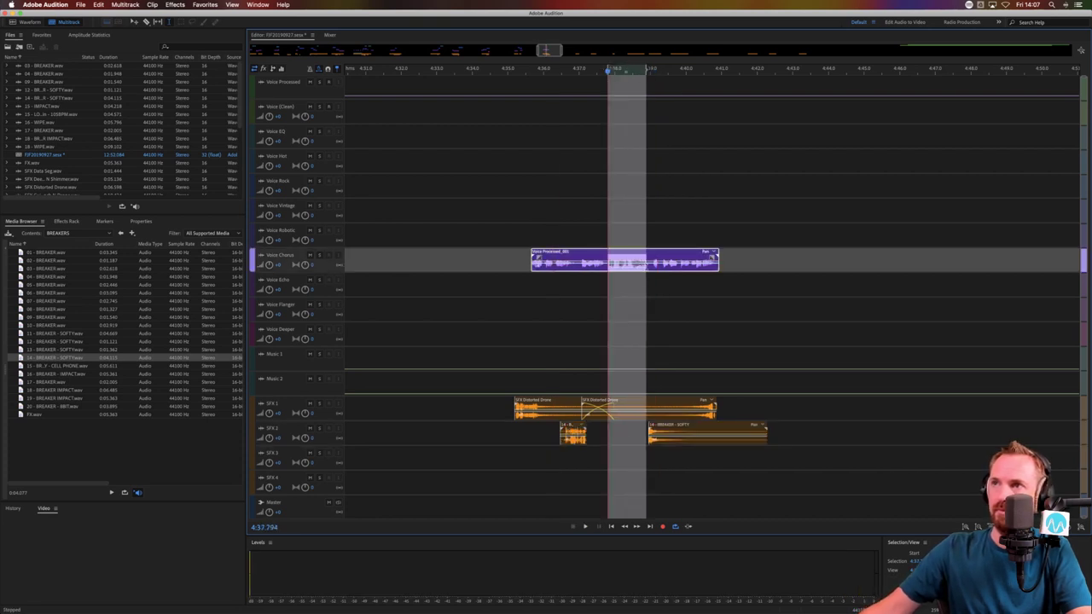
pyautogui.click(609, 153)
pyautogui.press('super+v')
pyautogui.click(602, 154)
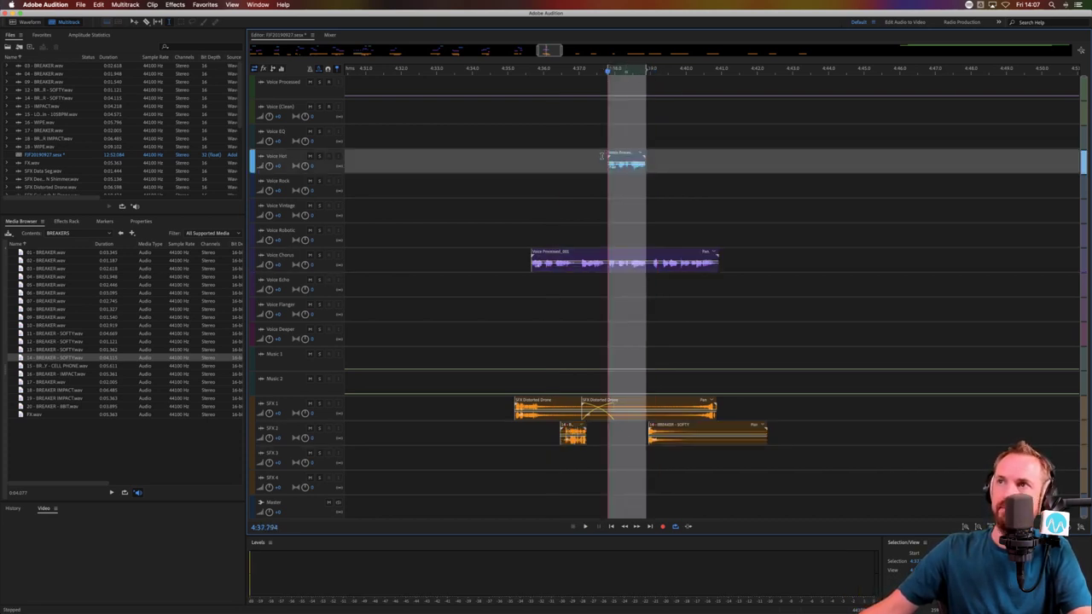
pyautogui.press('space')
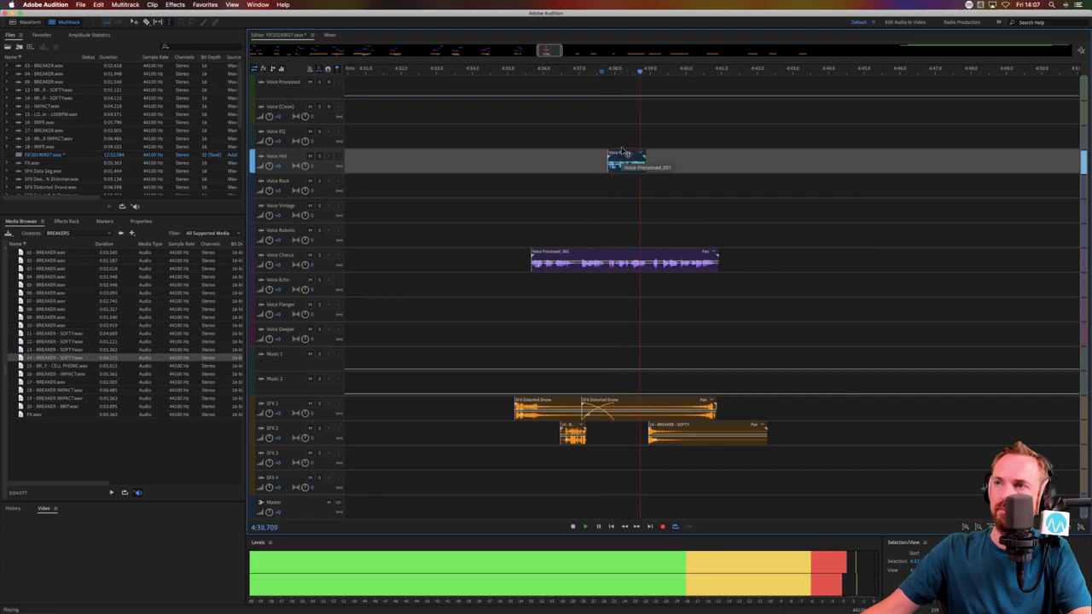
pyautogui.press('space')
# Nudge the SFX 2 breaker tail slightly earlier to line up with the end of the Voice Hot clip
pyautogui.click(645, 71)
pyautogui.scroll(5, 645, 70)
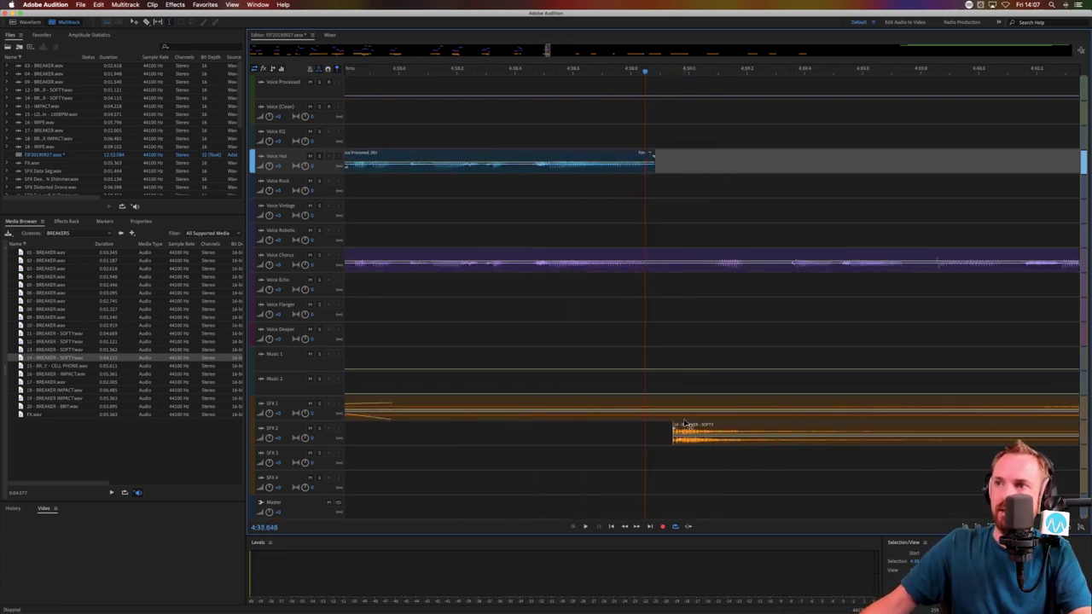
pyautogui.moveTo(684, 424); pyautogui.dragTo(662, 424)
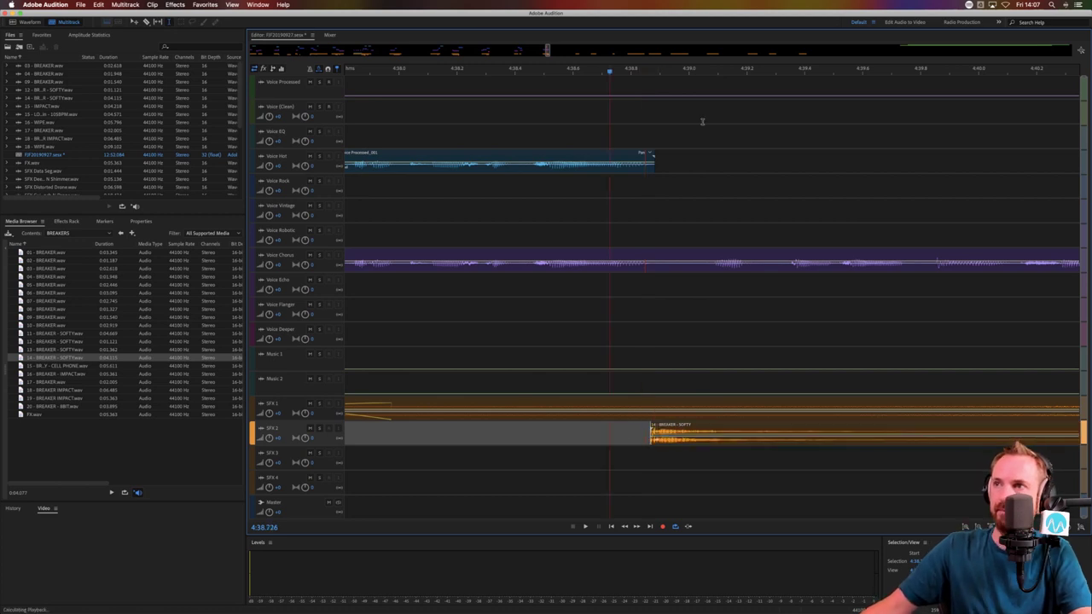
pyautogui.press('space')
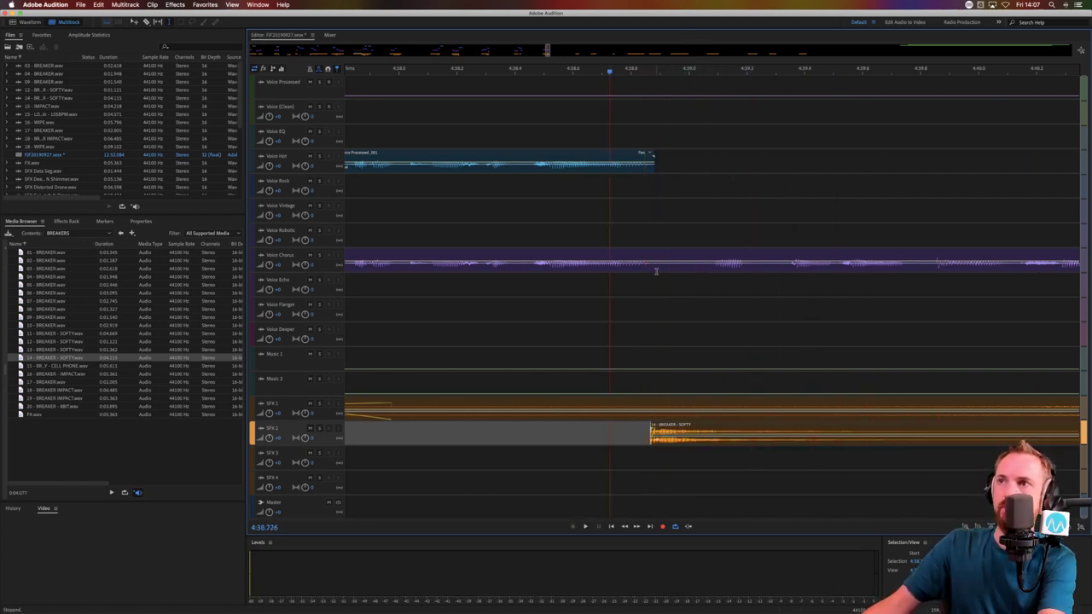
# Delete the Voice Chorus audio between about 4:38.9 and 4:39.1 and play the passage back
pyautogui.moveTo(656, 271); pyautogui.dragTo(707, 271)
pyautogui.press('Delete')
pyautogui.click(649, 258)
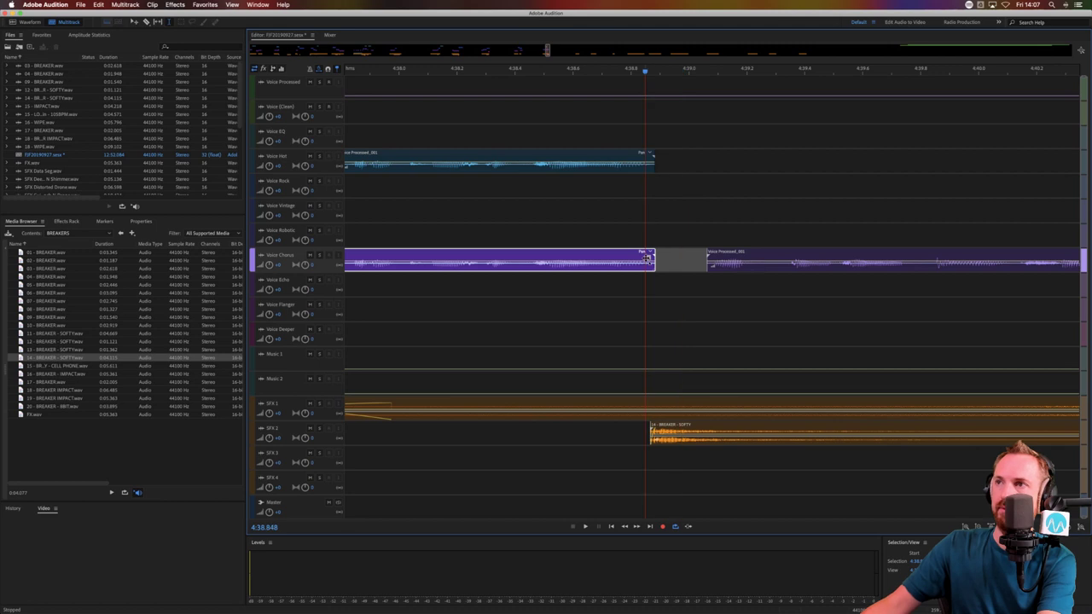
pyautogui.click(713, 258)
pyautogui.click(470, 196)
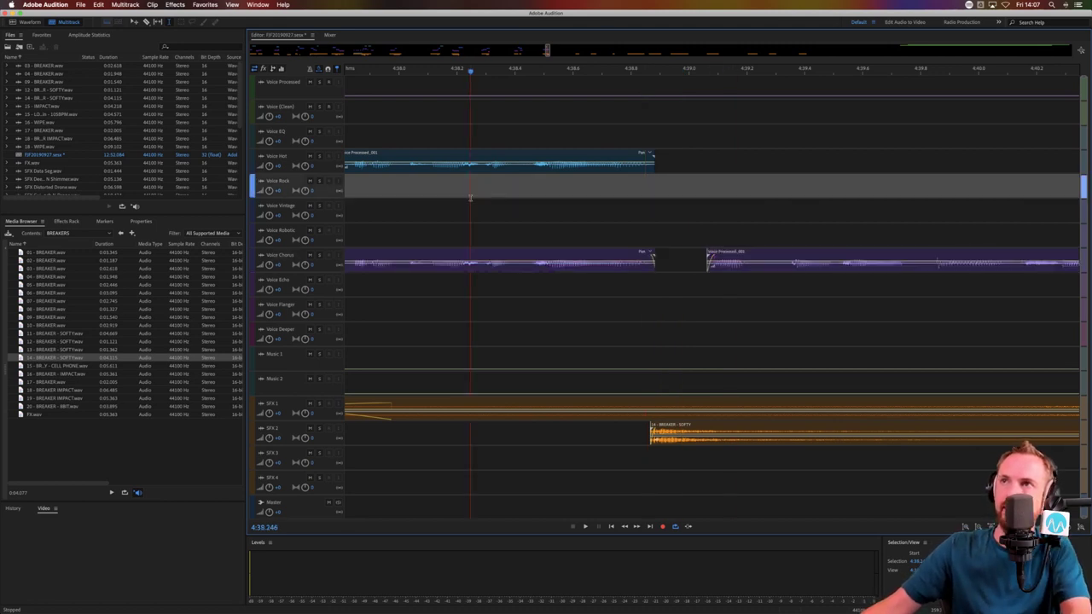
pyautogui.press('\\')
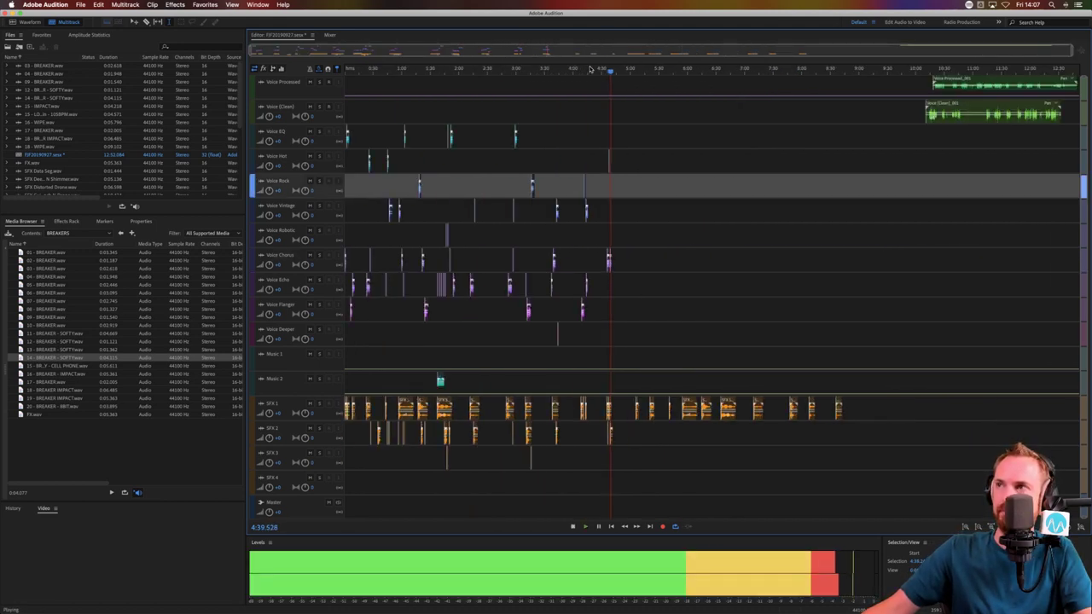
pyautogui.press('space')
# Split the Voice (Clean) clip at about 10:22.4 and move its first part to Voice Chorus at about 5:06
pyautogui.click(939, 116)
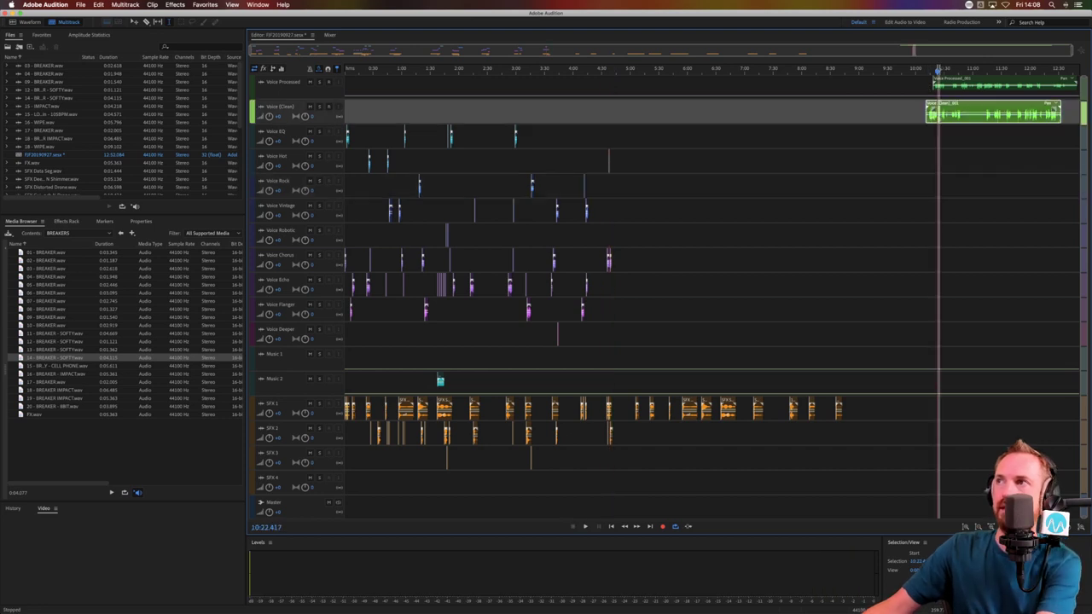
pyautogui.press('super+k')
pyautogui.click(931, 143)
pyautogui.moveTo(932, 106); pyautogui.dragTo(643, 263)
pyautogui.click(629, 263)
pyautogui.scroll(5, 630, 70)
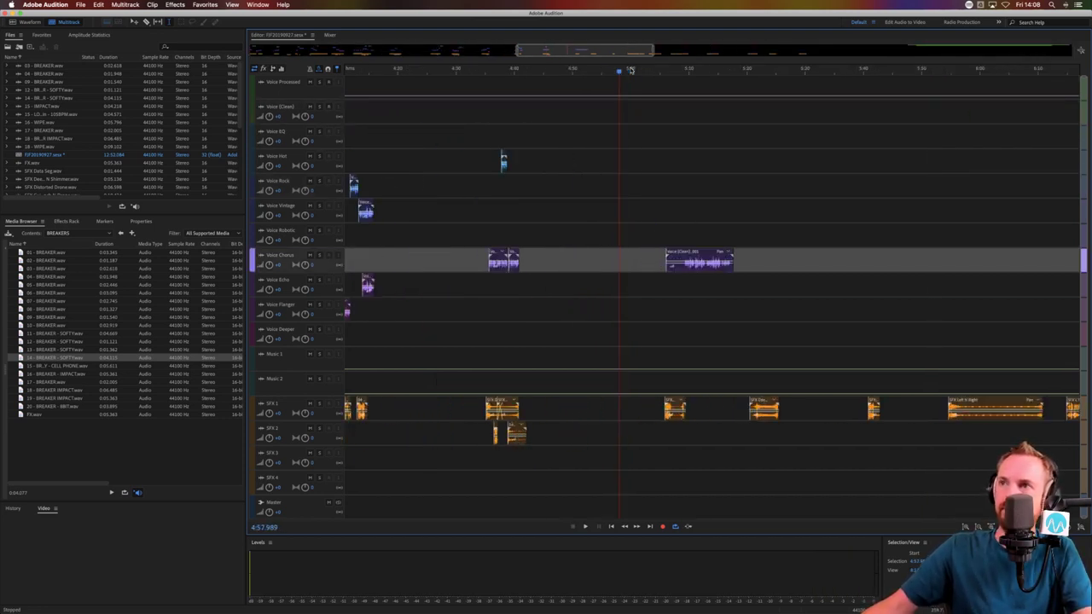
# Save the session and copy the outside media files into the session folder
pyautogui.press('super+s')
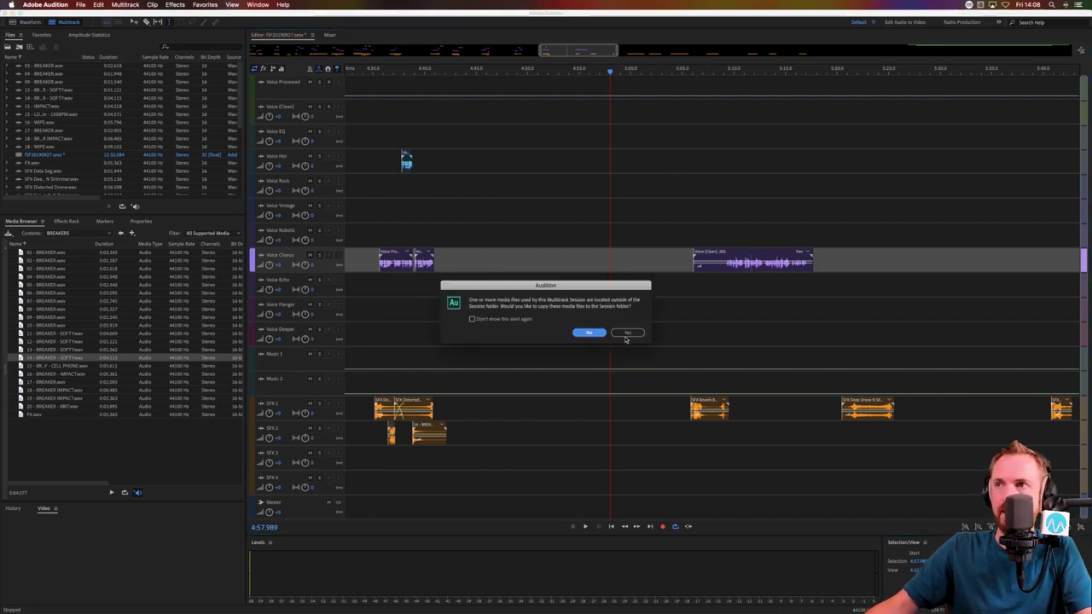
pyautogui.click(641, 331)
# Reposition SFX Reverb to about 5:27.6, SFX Deep Drone N Shimmer to about 4:53.7 and the new Voice Chorus clip to about 4:51.0
pyautogui.moveTo(717, 250); pyautogui.dragTo(605, 250)
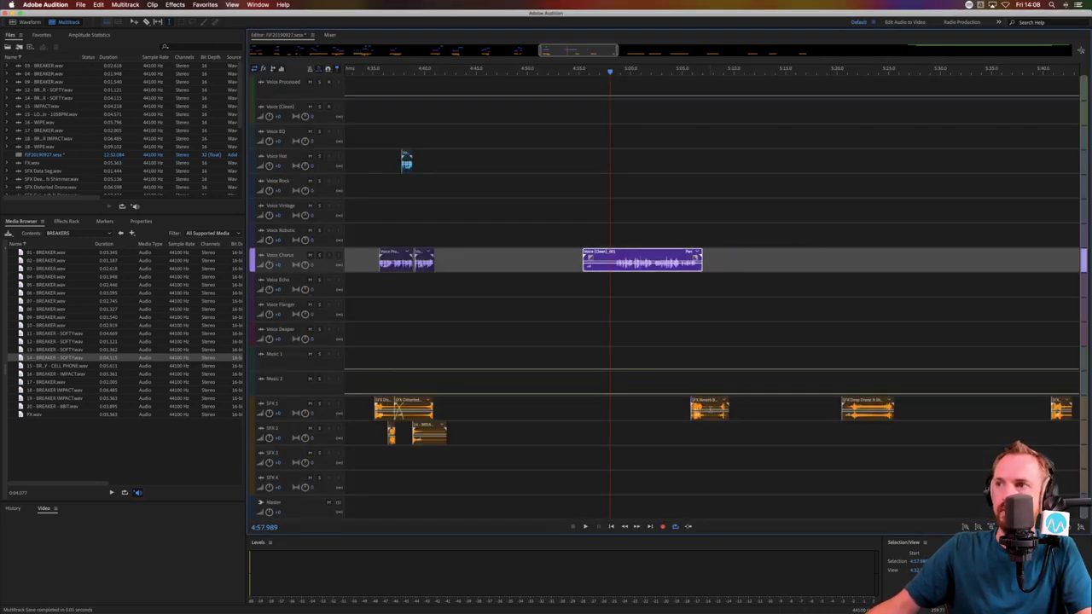
pyautogui.moveTo(713, 401); pyautogui.dragTo(935, 401)
pyautogui.moveTo(868, 401); pyautogui.dragTo(584, 398)
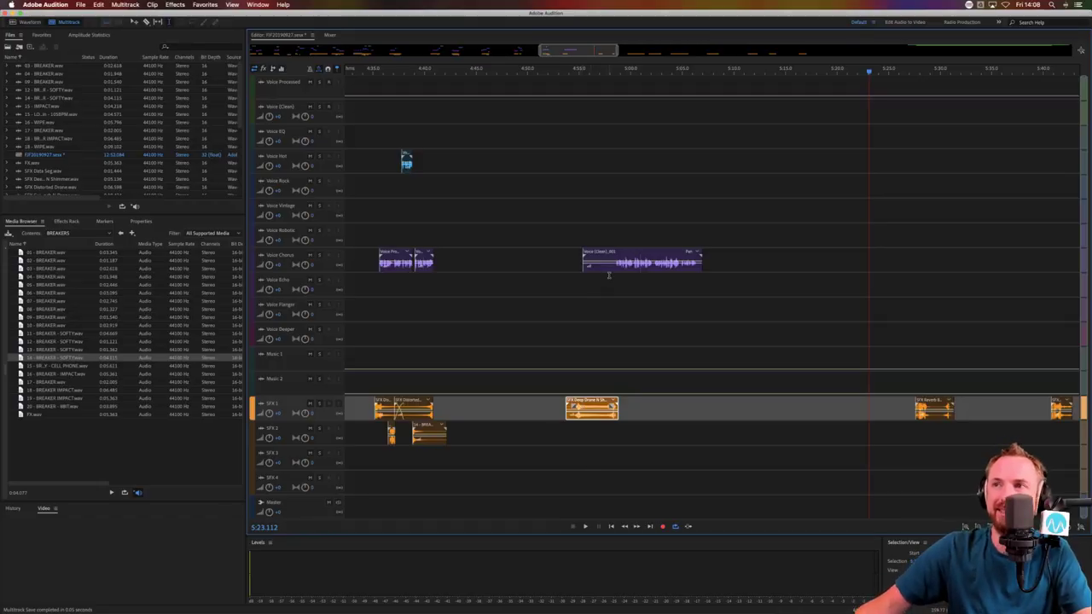
pyautogui.moveTo(600, 267); pyautogui.dragTo(555, 269)
pyautogui.click(566, 286)
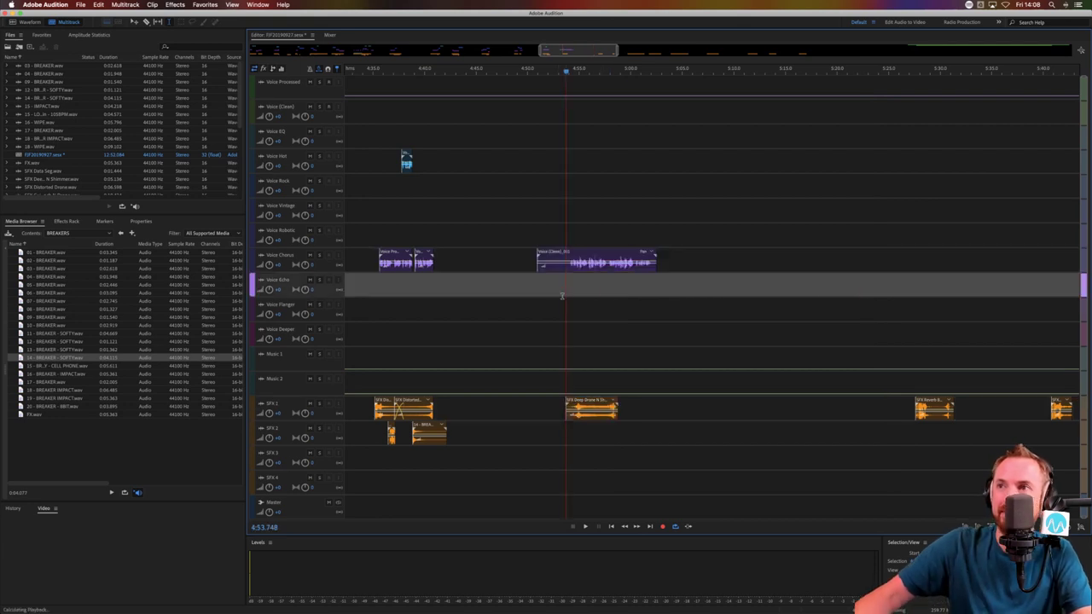
# Shift the new Voice Chorus clip forward by about 0.5 s and remove its silent lead-in up to about 4:54.6
pyautogui.press('space')
pyautogui.scroll(5, 592, 68)
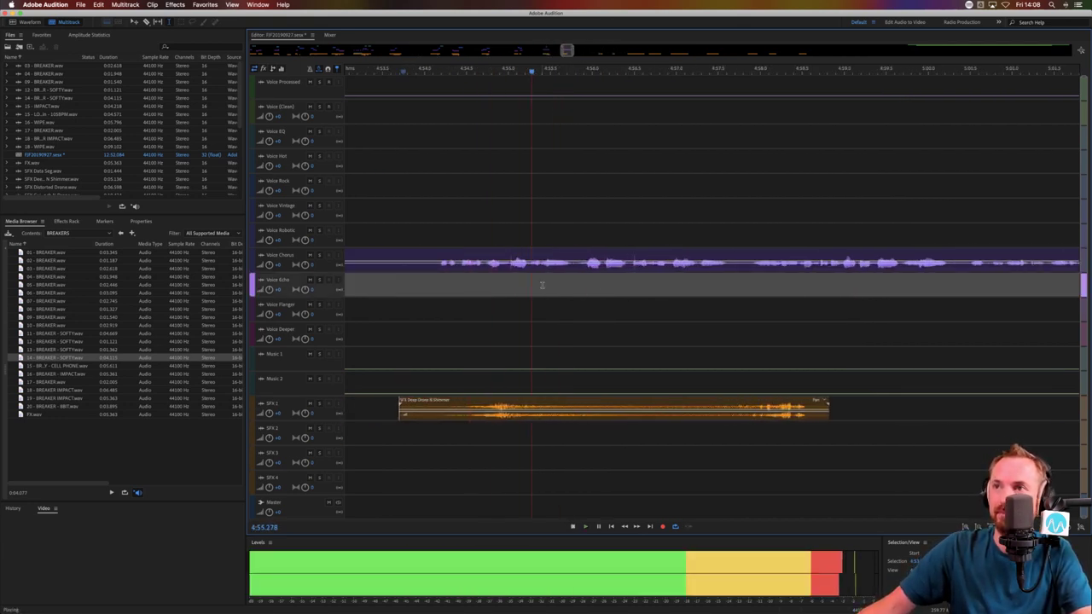
pyautogui.press('space')
pyautogui.moveTo(537, 271); pyautogui.dragTo(579, 275)
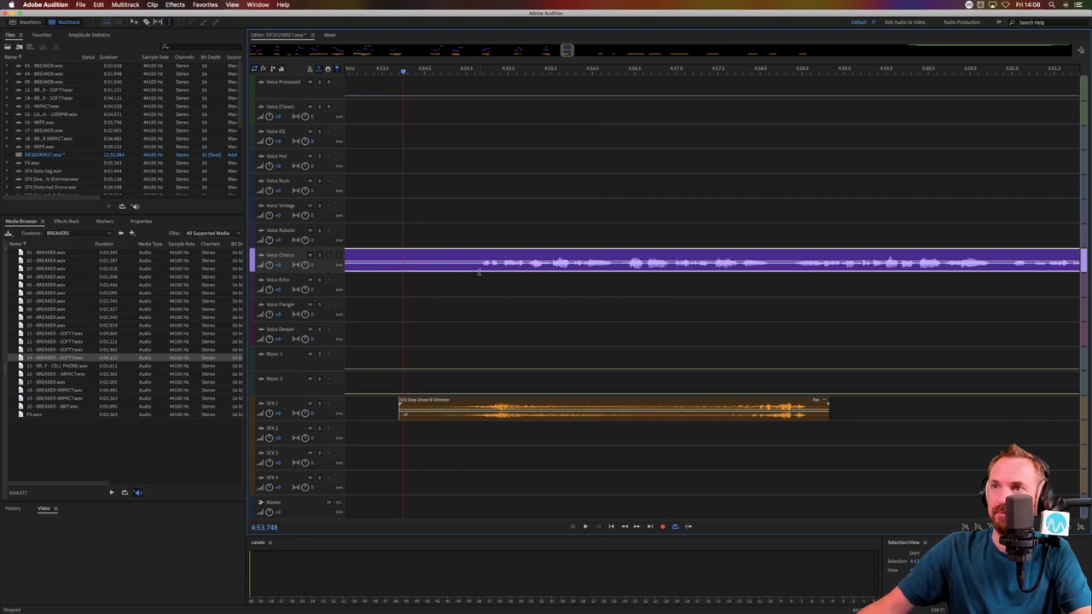
pyautogui.press('space')
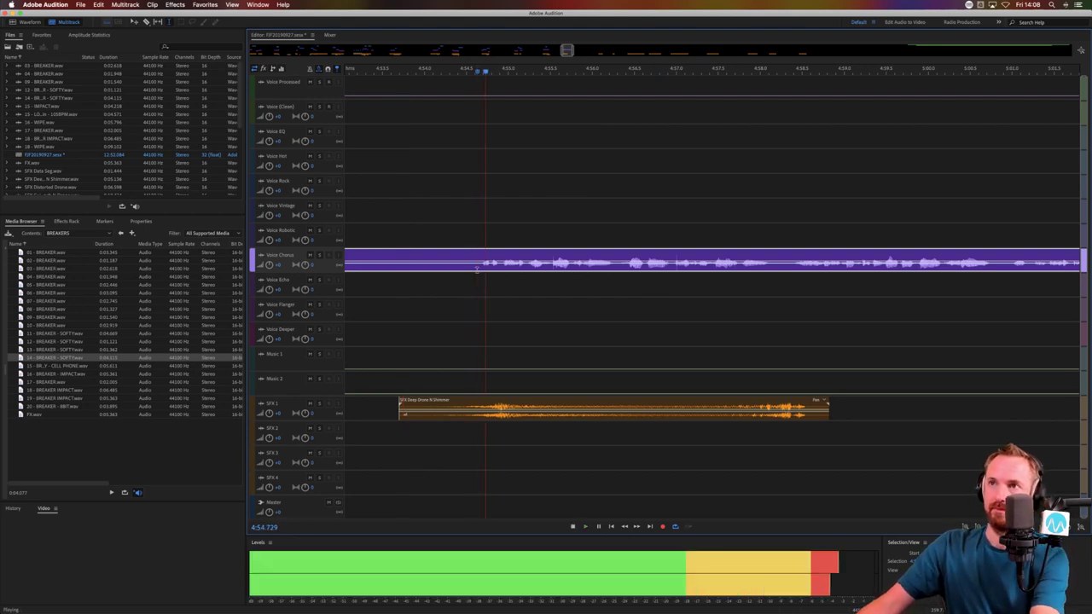
pyautogui.moveTo(476, 272); pyautogui.dragTo(370, 290)
pyautogui.press('space')
pyautogui.press('Delete')
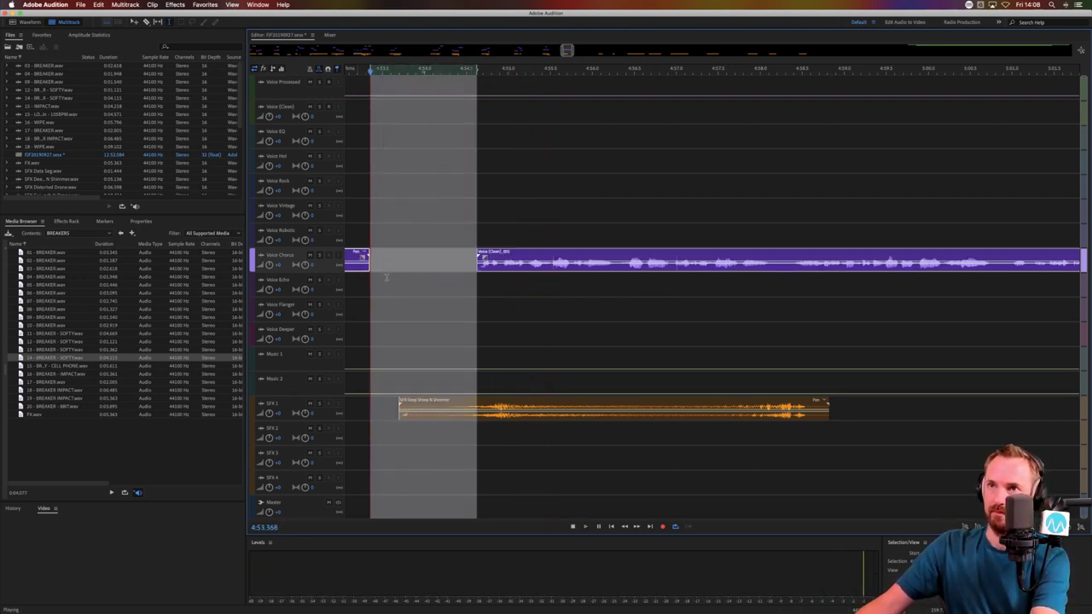
pyautogui.click(366, 271)
pyautogui.click(365, 271)
pyautogui.press('Delete')
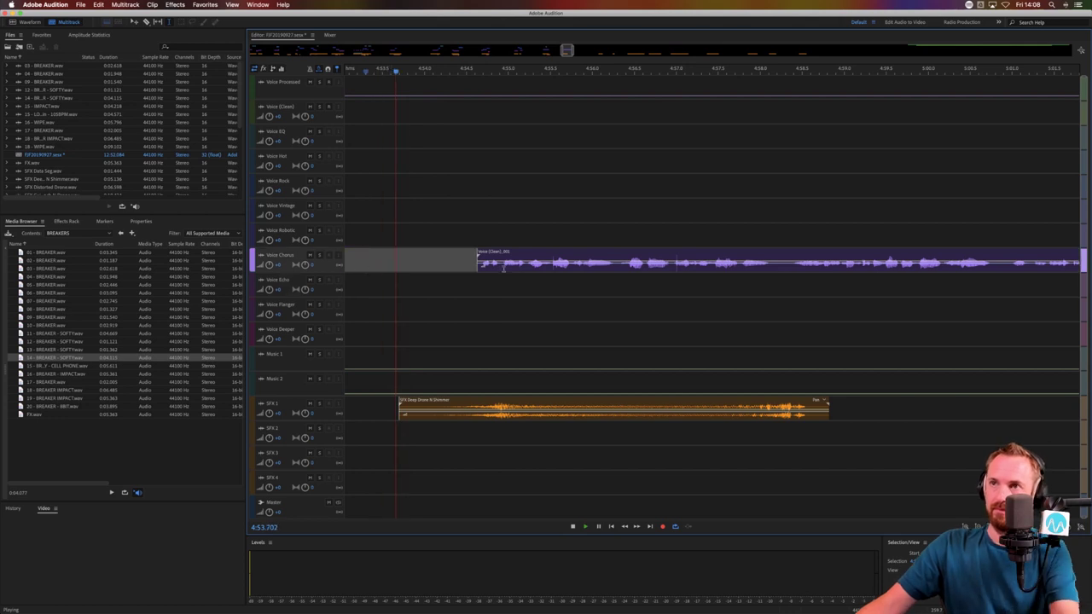
# Move the trimmed Voice Chorus clip to start at about 4:55.0, checking its timing against the drone by playback
pyautogui.moveTo(503, 267); pyautogui.dragTo(516, 271)
pyautogui.press('space')
pyautogui.click(446, 285)
pyautogui.press('space')
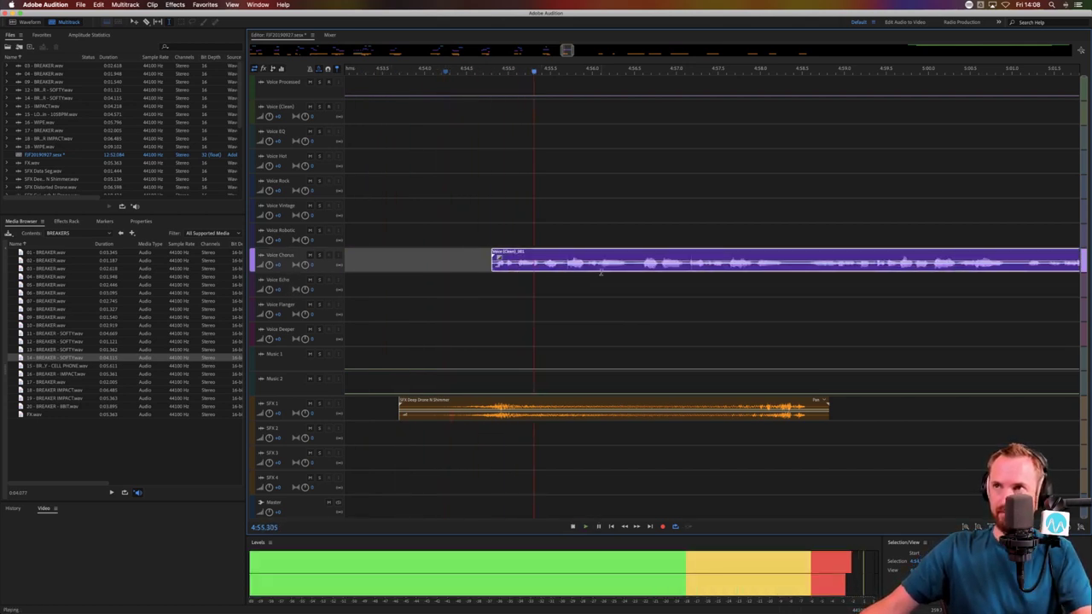
pyautogui.press('space')
pyautogui.moveTo(601, 272); pyautogui.dragTo(613, 271)
pyautogui.press('space')
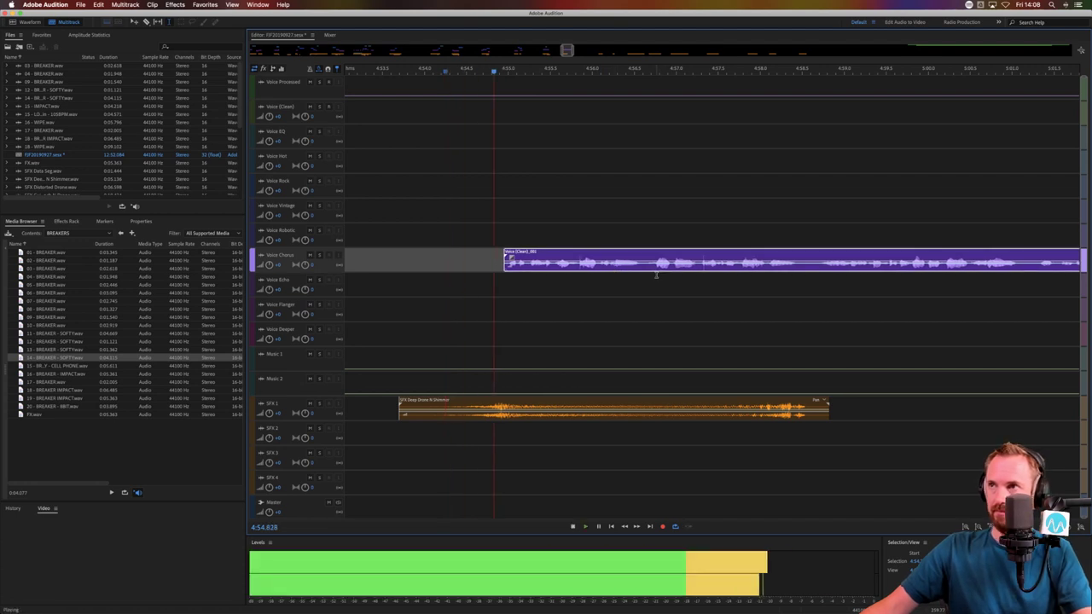
# Split the Voice Chorus clip at about 4:56.6 and place the second part on Voice Echo at the same time
pyautogui.click(655, 274)
pyautogui.press('super+k')
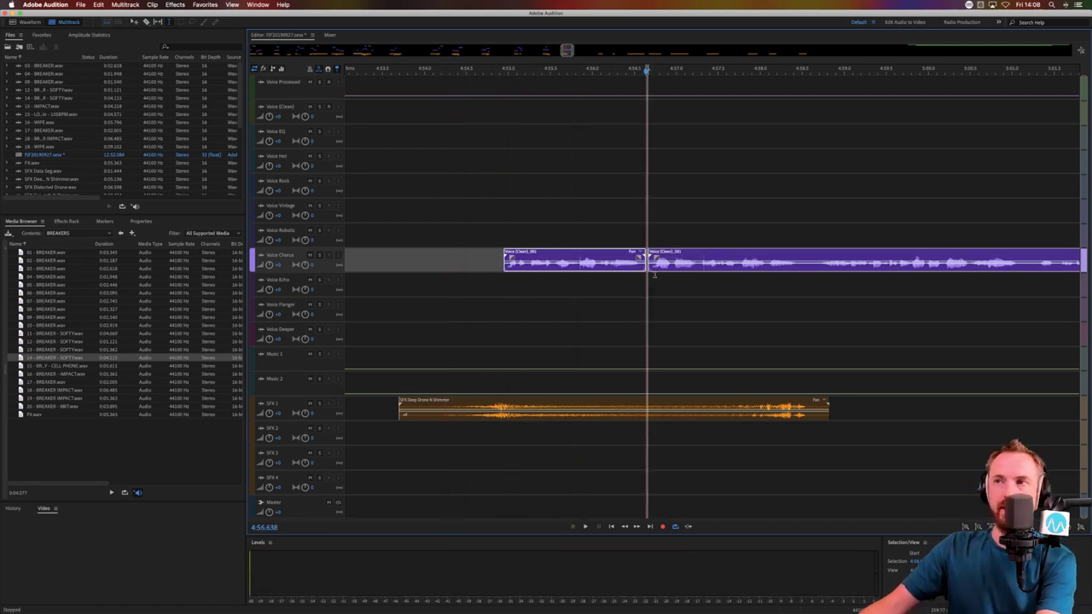
pyautogui.moveTo(669, 264)
pyautogui.mouseDown()
pyautogui.moveTo(663, 241)
pyautogui.moveTo(669, 276)
pyautogui.mouseUp()
pyautogui.rightClick(663, 241)
pyautogui.click(652, 274)
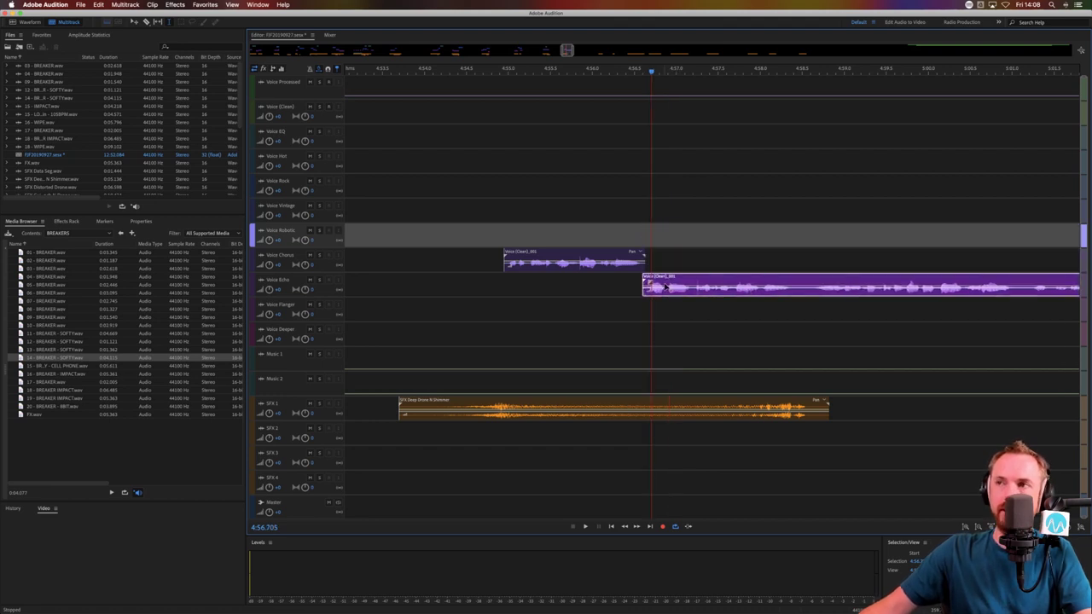
pyautogui.click(600, 303)
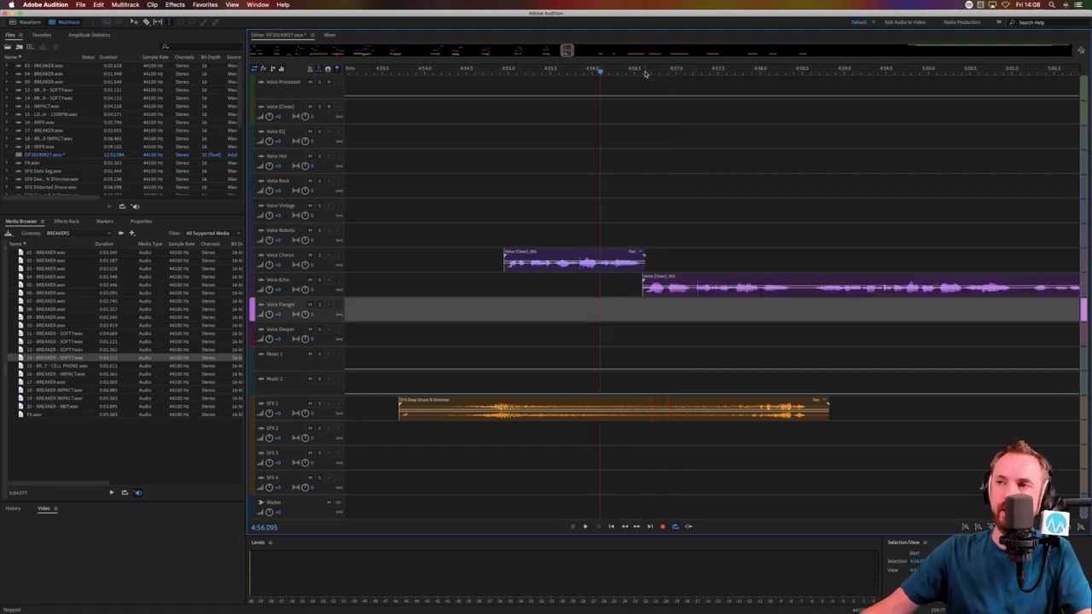
# Split the Voice Echo clip at about 4:58.4, move its tail to Voice Chorus at about 4:59.2, and slightly extend the remaining Echo piece's edges
pyautogui.scroll(-2, 646, 73)
pyautogui.click(742, 288)
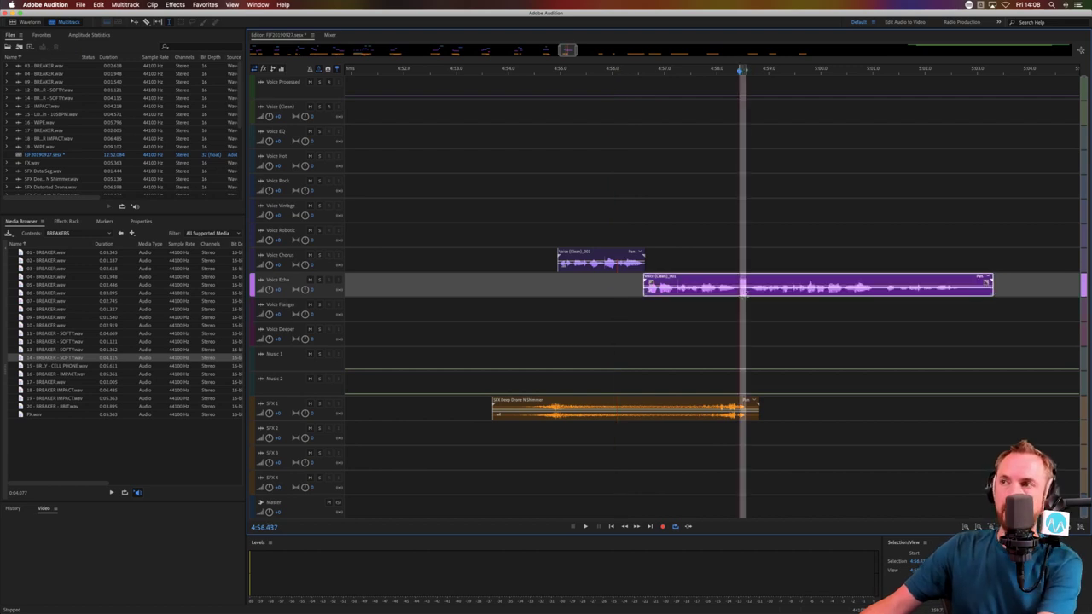
pyautogui.press('super+k')
pyautogui.click(751, 315)
pyautogui.moveTo(773, 272); pyautogui.dragTo(800, 272)
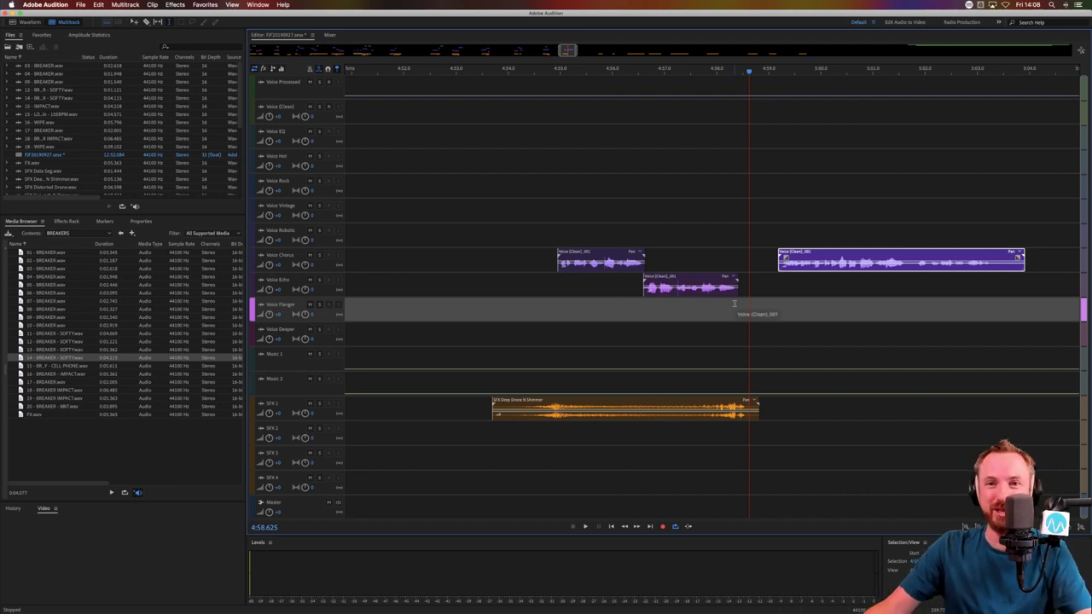
pyautogui.click(608, 286)
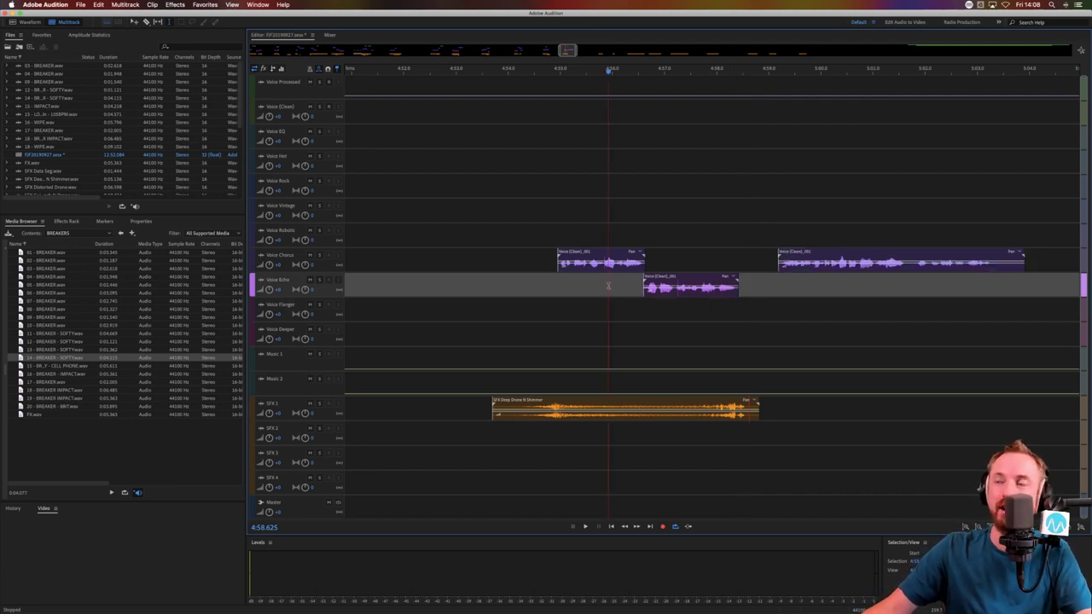
pyautogui.moveTo(644, 293); pyautogui.dragTo(659, 272)
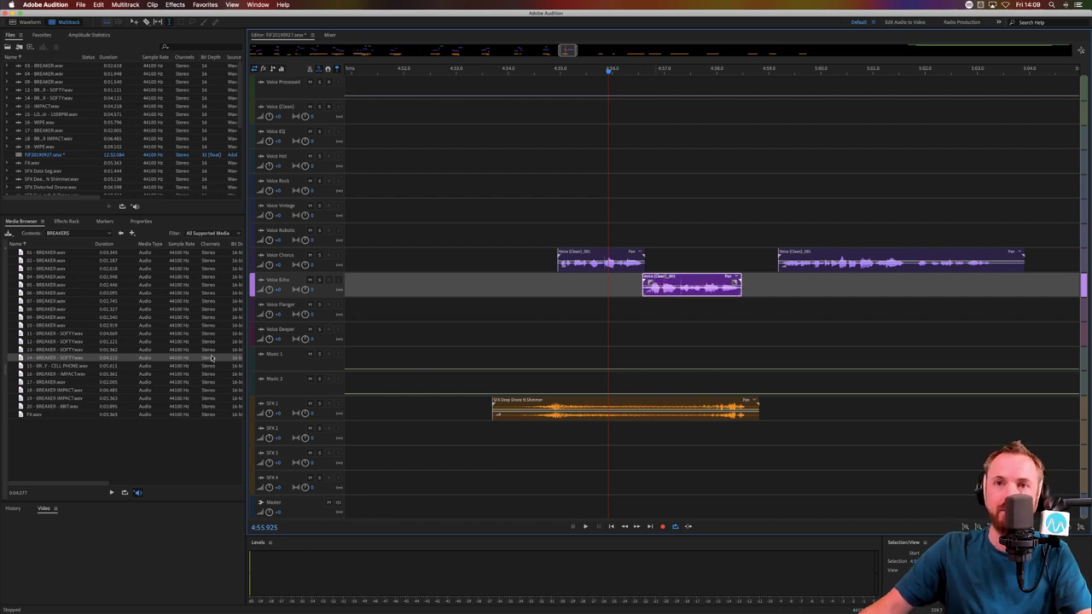
# Preview 20 - IMPACT.wav from the IMPACTS folder and add it to SFX 2 at about 4:57.5
pyautogui.click(121, 233)
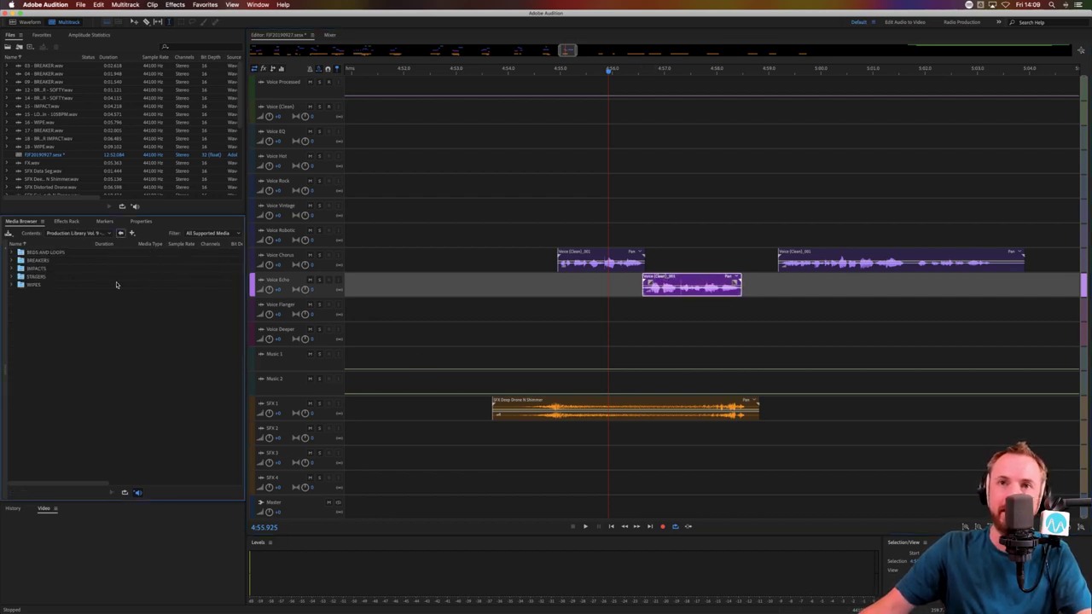
pyautogui.click(35, 268)
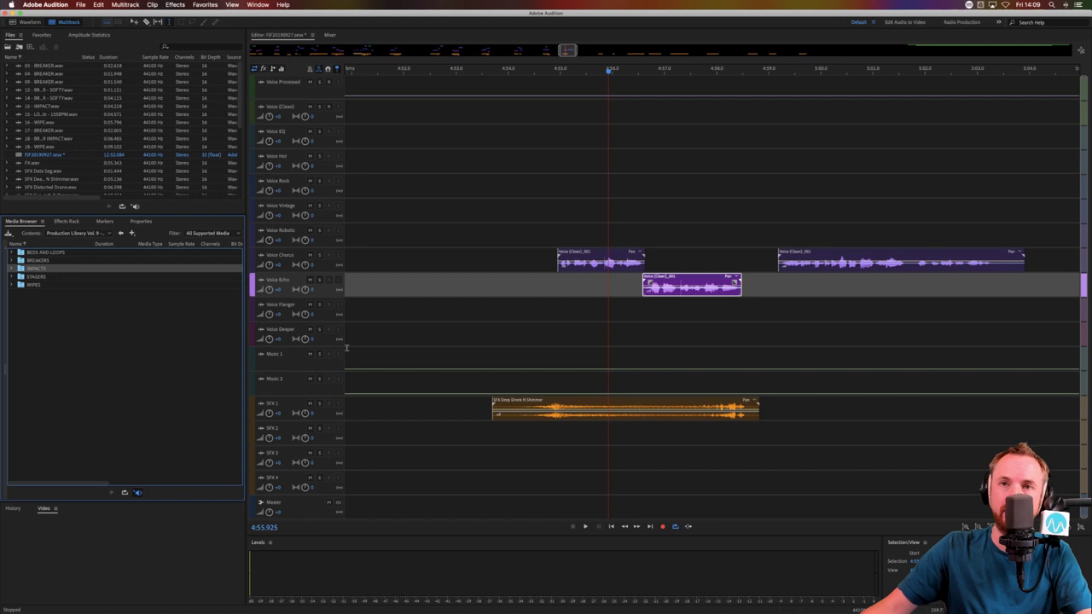
pyautogui.doubleClick(48, 271)
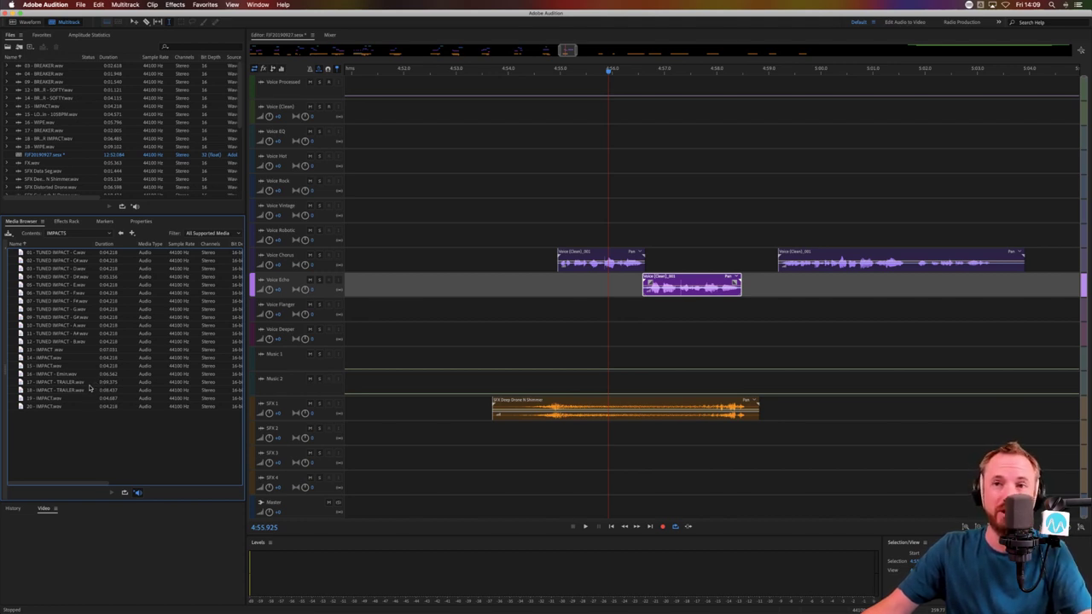
pyautogui.click(50, 408)
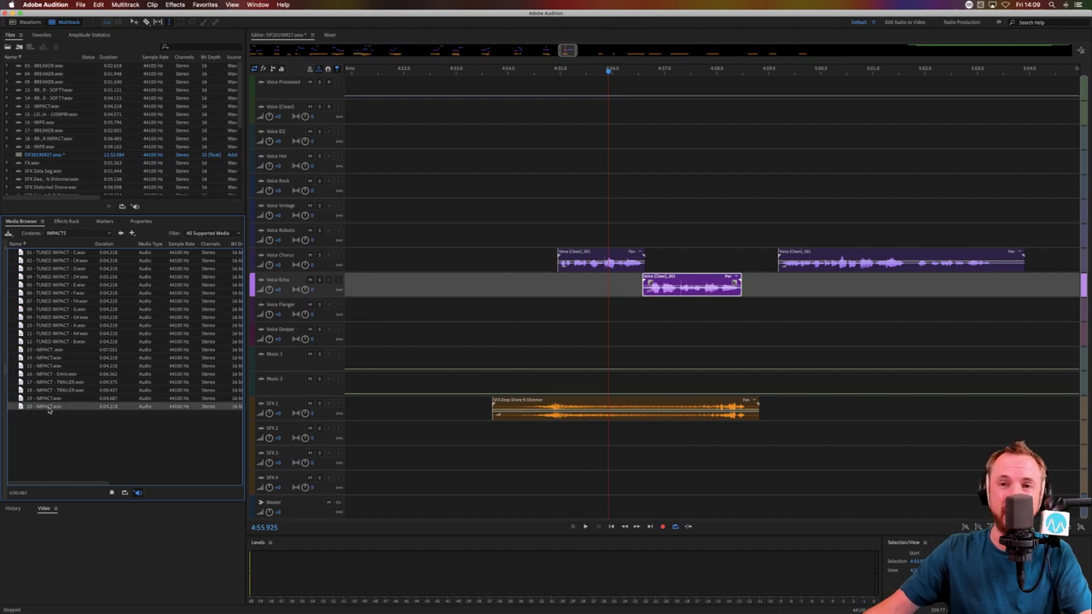
pyautogui.moveTo(41, 409); pyautogui.dragTo(722, 440)
# Move the last voice clip from Voice Chorus to Voice Flanger, starting at about 4:58.7
pyautogui.moveTo(809, 272); pyautogui.dragTo(784, 311)
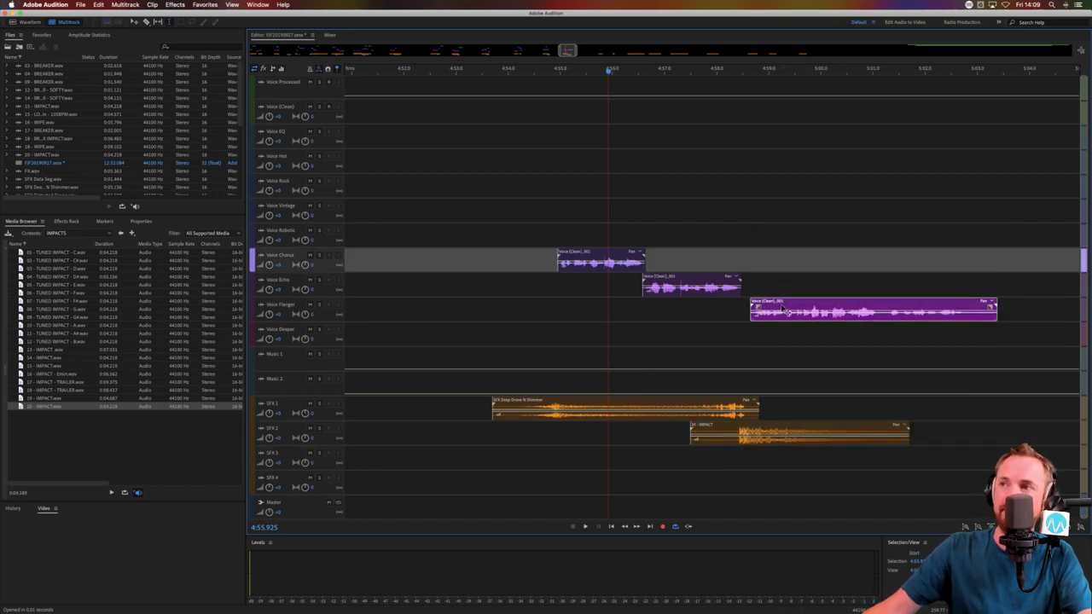
pyautogui.click(725, 319)
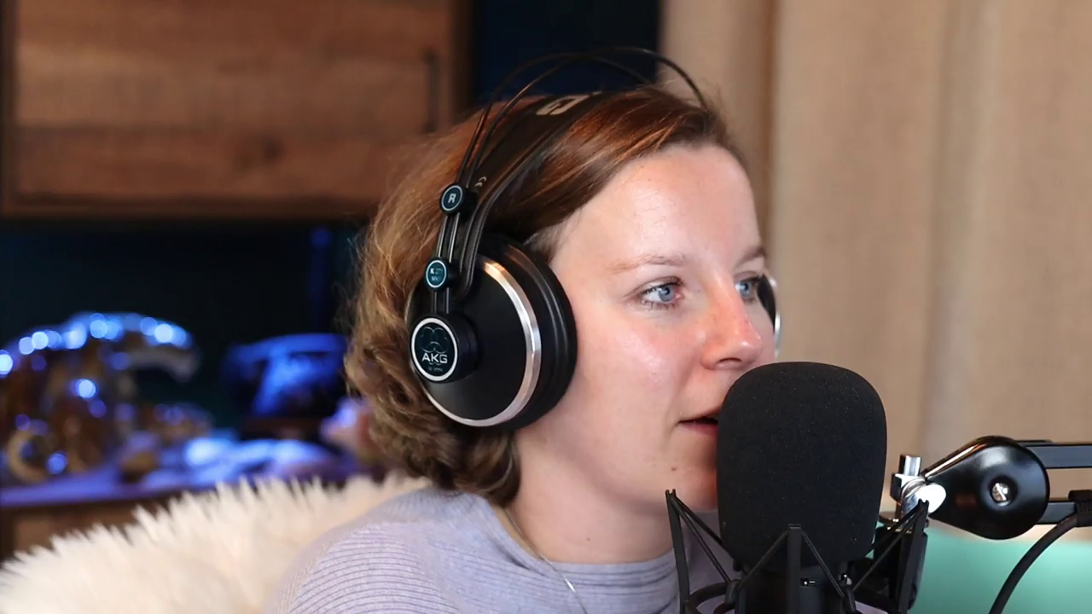
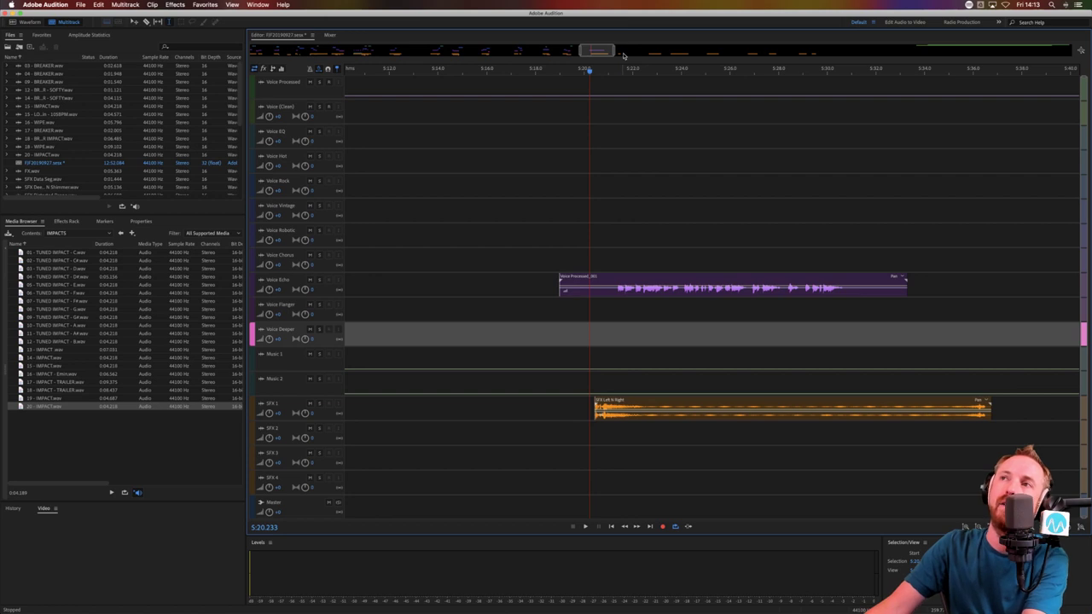
# Delete the silent start of the Voice Echo clip, move the clip to start at about 5:21.7, and play the passage
pyautogui.scroll(3, 618, 68)
pyautogui.moveTo(618, 295); pyautogui.dragTo(405, 290)
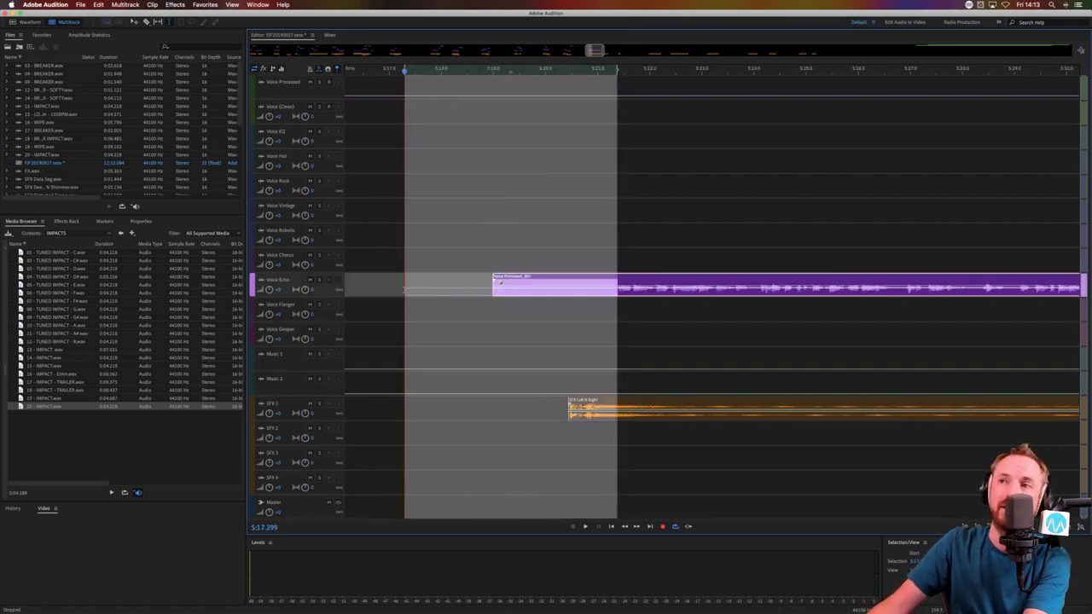
pyautogui.press('Delete')
pyautogui.click(556, 310)
pyautogui.moveTo(636, 274); pyautogui.dragTo(651, 272)
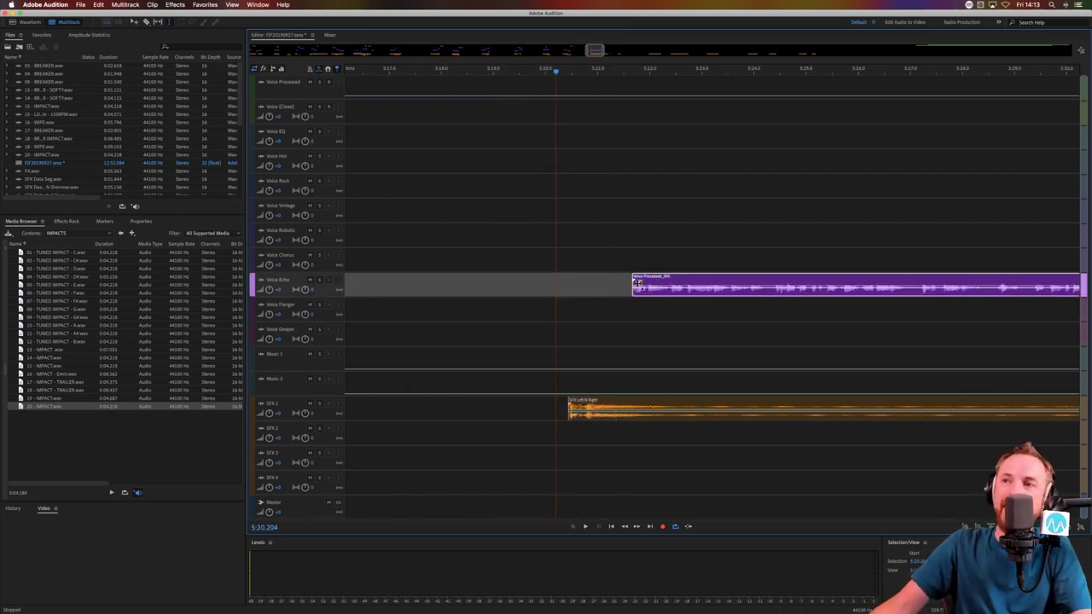
pyautogui.click(544, 291)
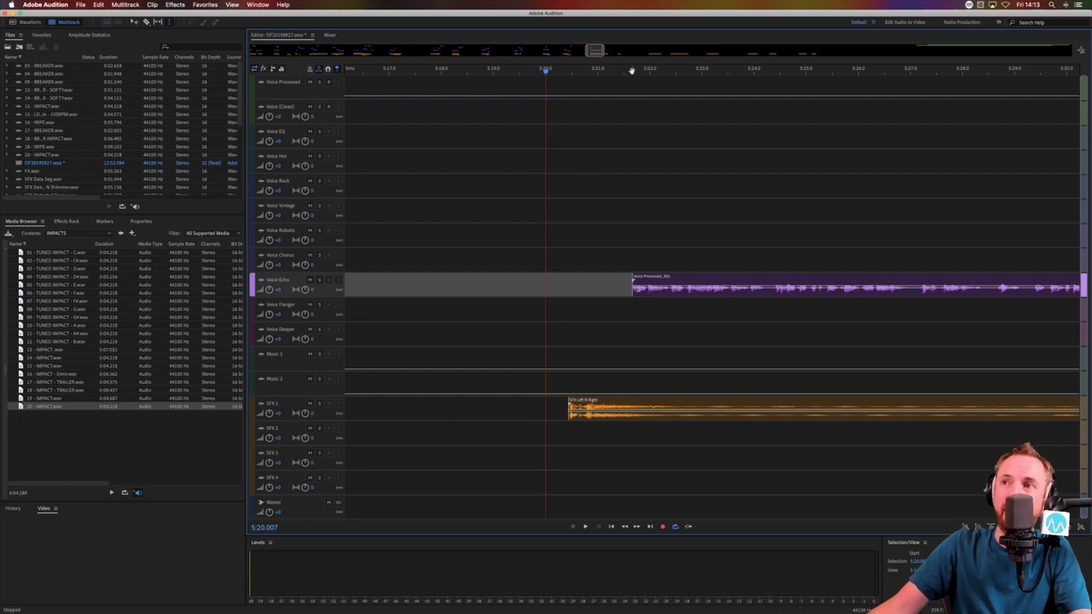
pyautogui.scroll(-5, 631, 71)
pyautogui.press('space')
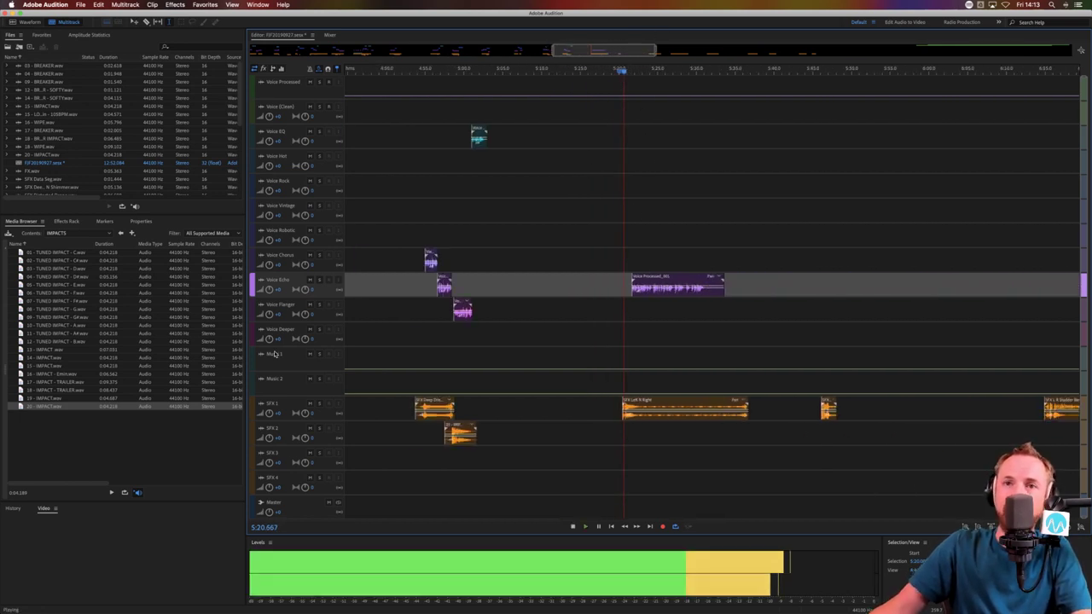
# Browse to the WIPES folder in the production library and move the Voice Echo clip to start at about 5:20.9
pyautogui.click(121, 233)
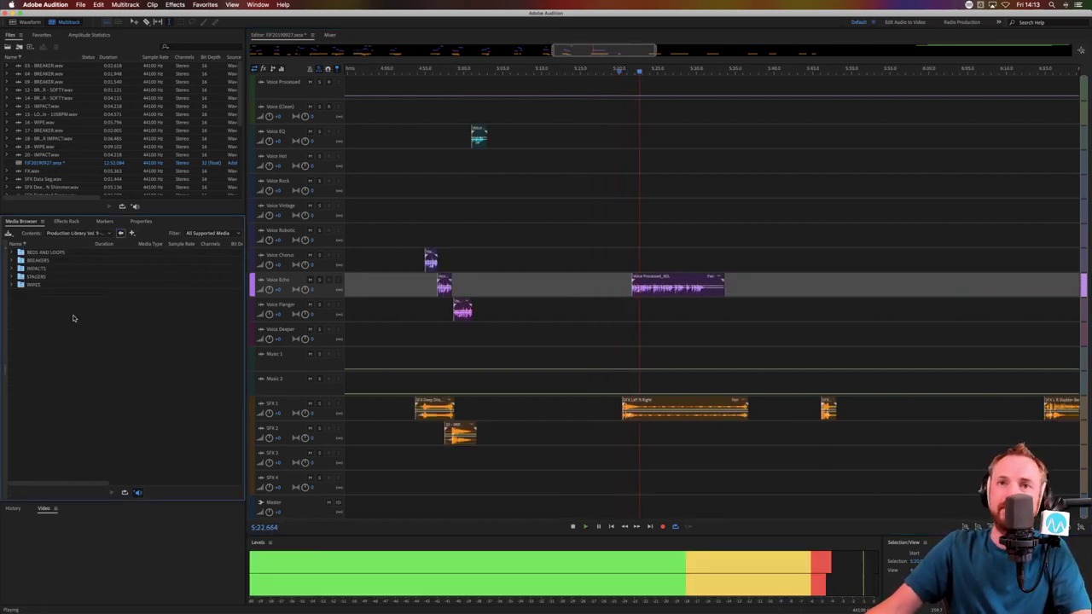
pyautogui.doubleClick(36, 284)
pyautogui.press('space')
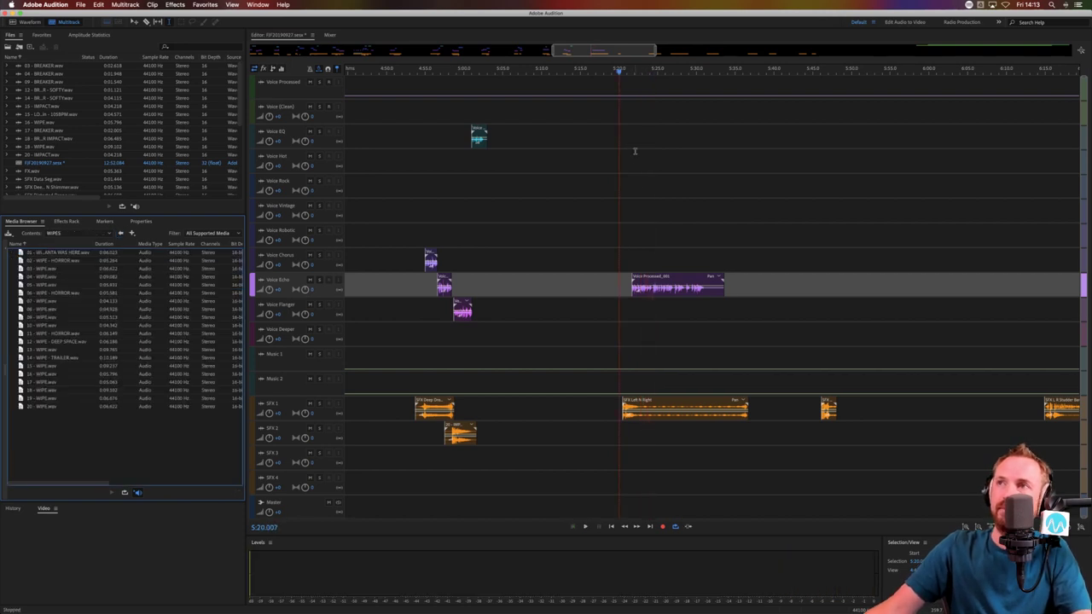
pyautogui.scroll(5, 626, 65)
pyautogui.moveTo(686, 274); pyautogui.dragTo(644, 276)
pyautogui.press('space')
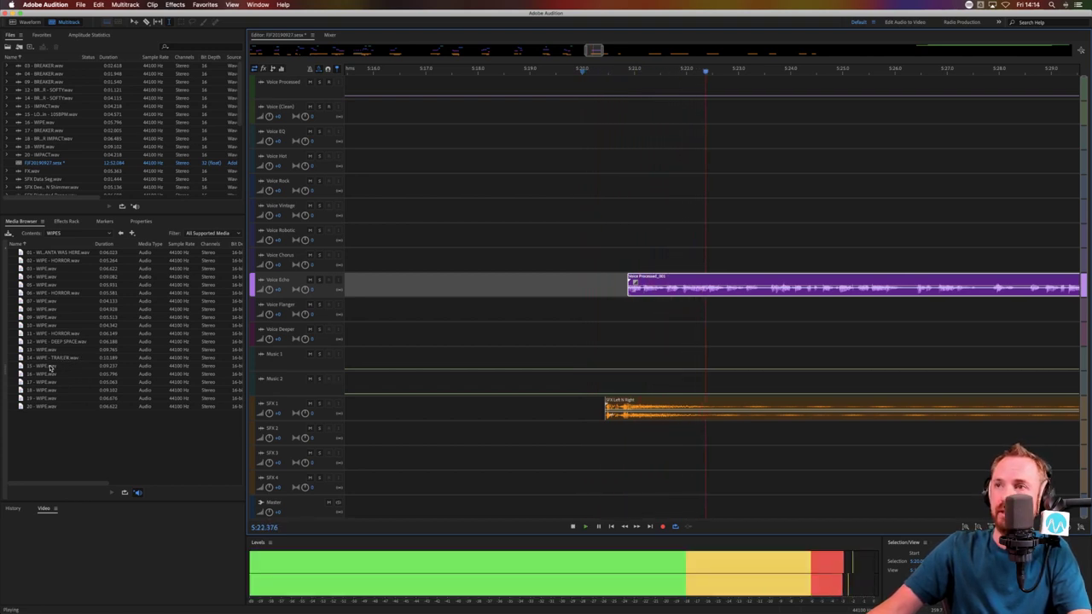
# Add 15 - WIPE.wav to SFX 2 at about 5:21.9 and play it against the voice
pyautogui.moveTo(51, 367); pyautogui.dragTo(740, 436)
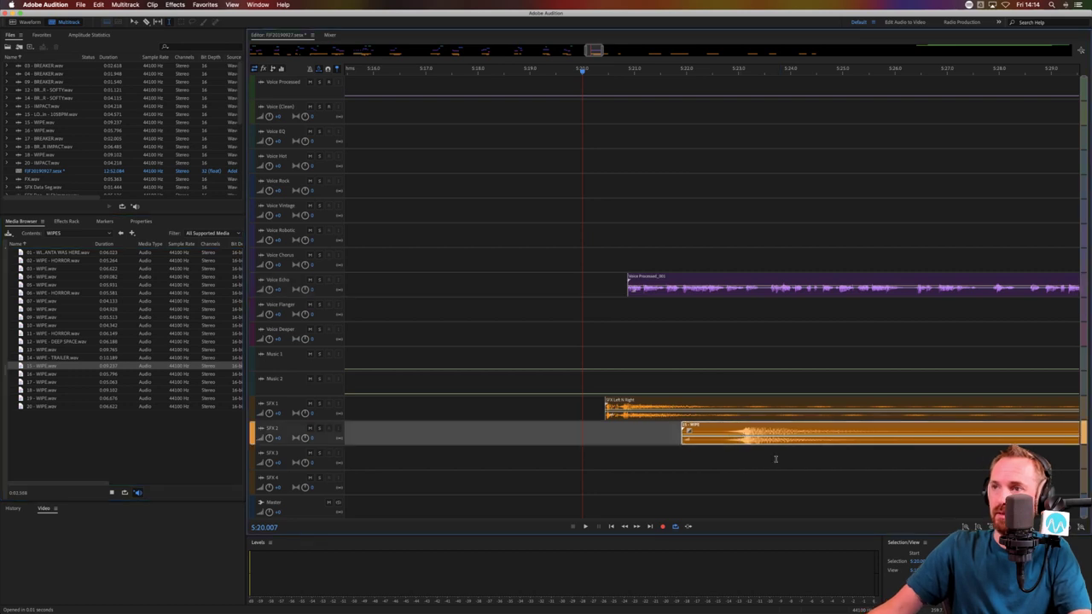
pyautogui.press('space')
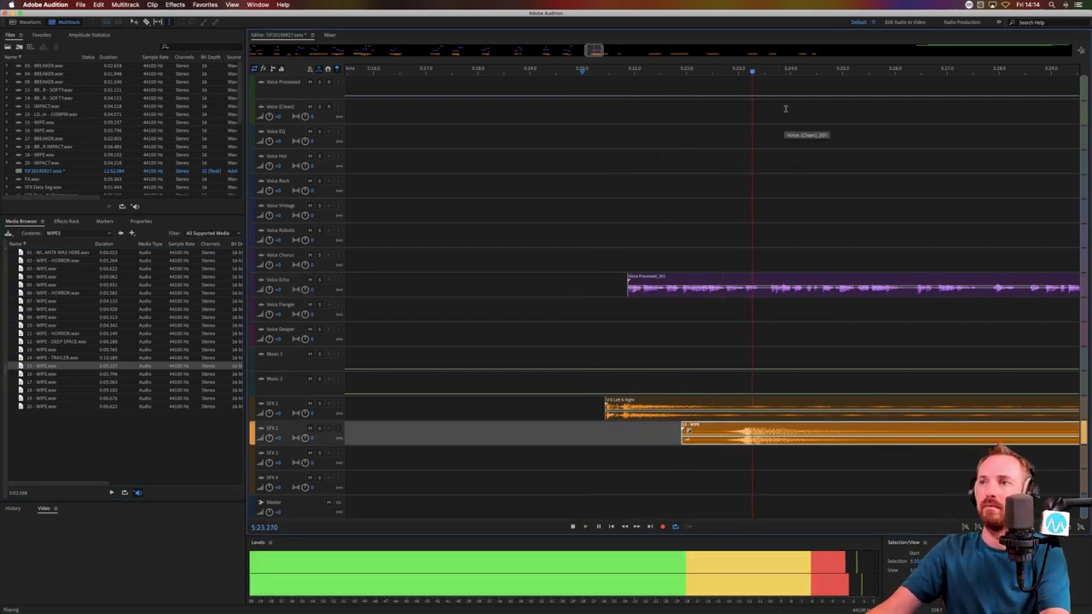
pyautogui.scroll(-3, 792, 71)
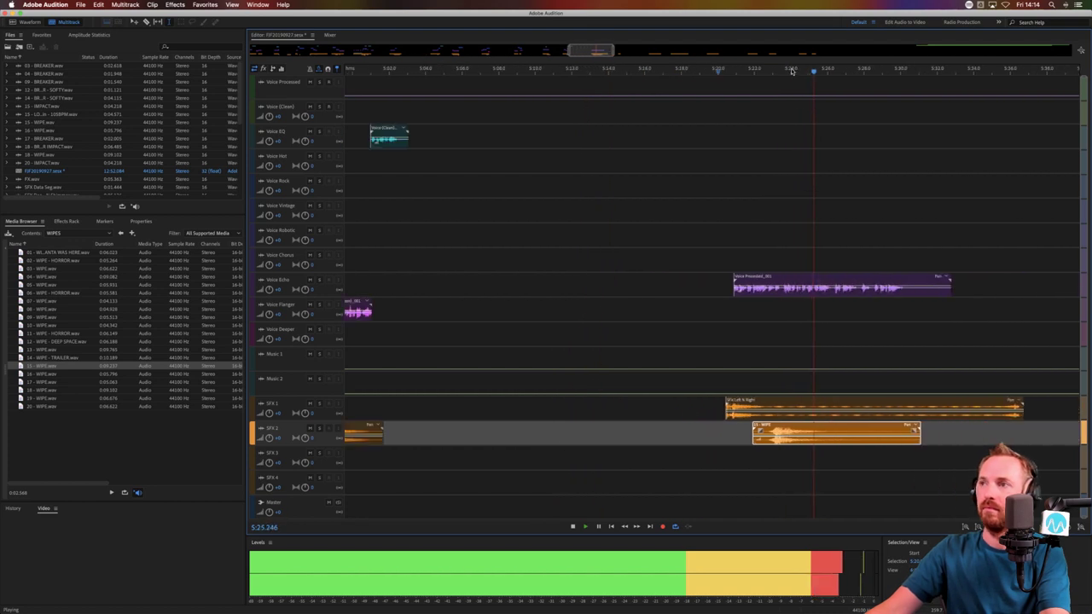
# Split the Voice Echo clip at about 5:26.3 and 5:27.7, and move the middle piece to Voice EQ at about 5:25.9
pyautogui.click(834, 291)
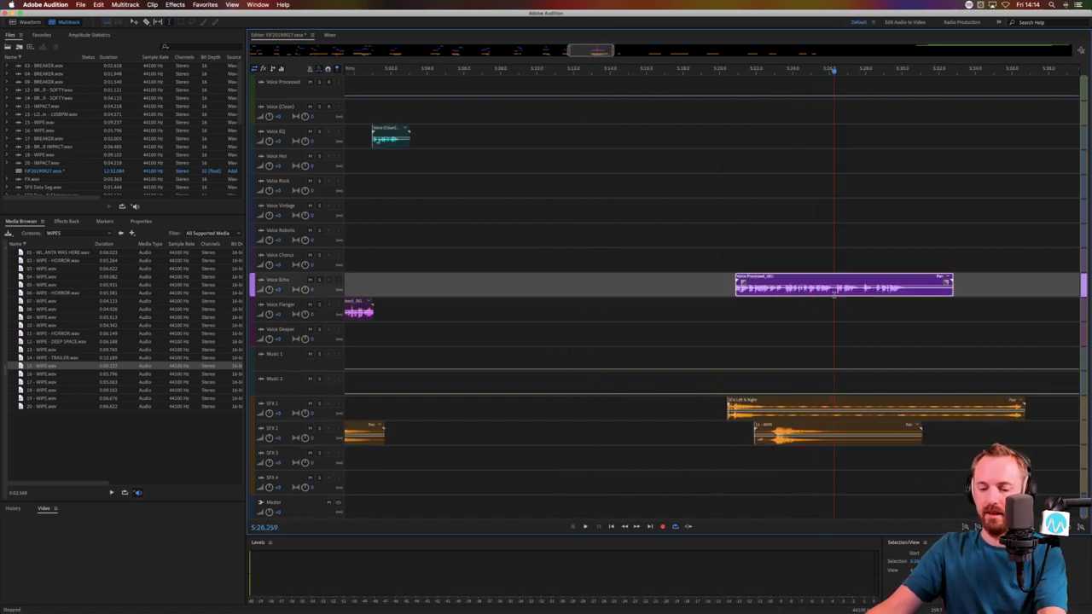
pyautogui.press('space')
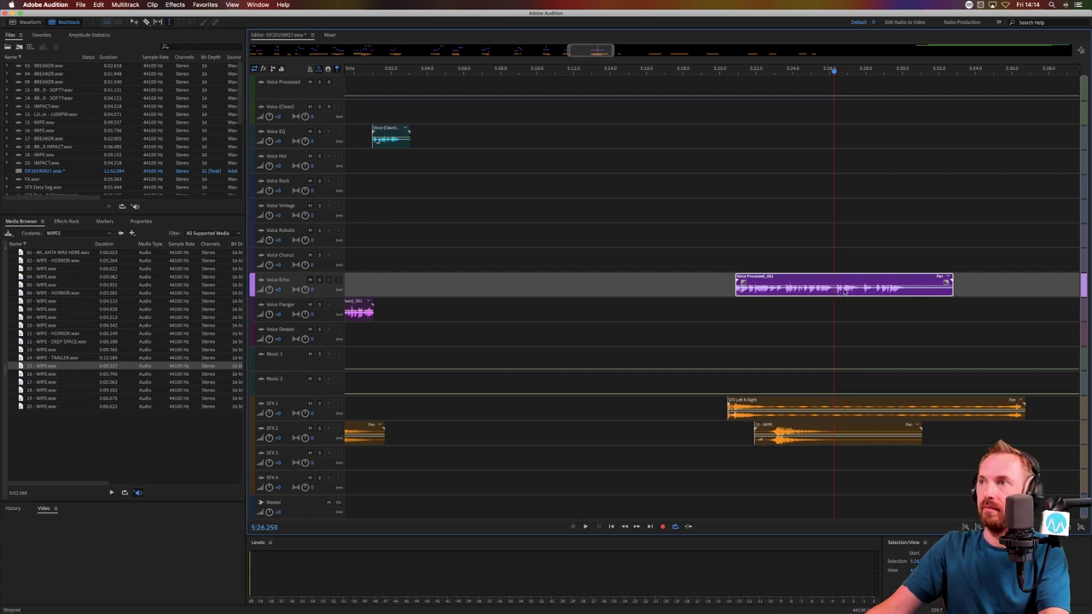
pyautogui.press('super+k')
pyautogui.click(860, 293)
pyautogui.press('super+k')
pyautogui.moveTo(849, 277); pyautogui.dragTo(843, 130)
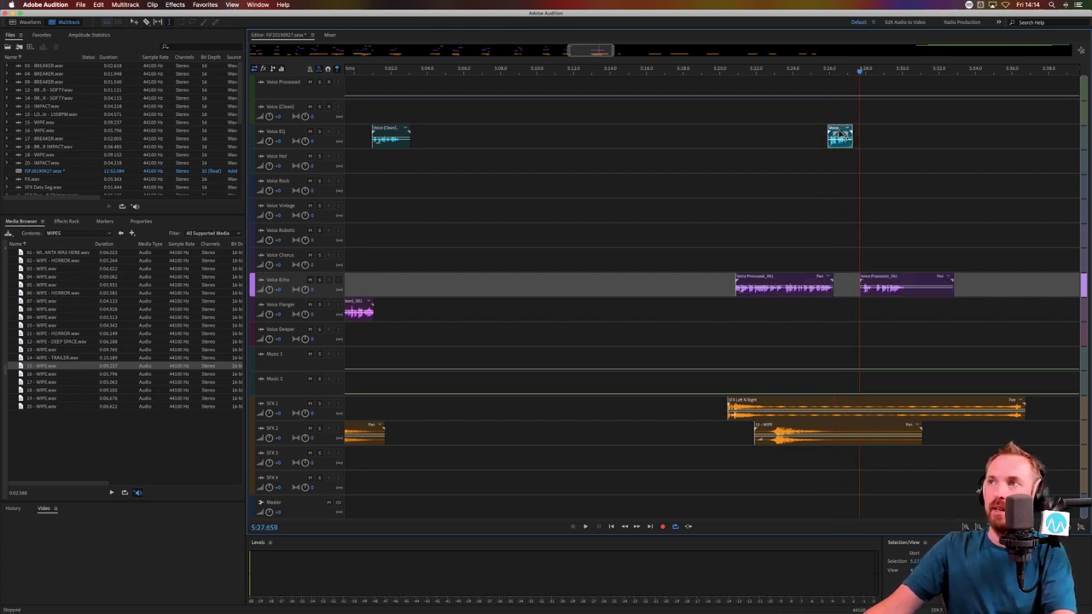
# Move the last Voice Echo piece to Voice Flanger, starting at about 5:27.5, and play the transition
pyautogui.click(830, 163)
pyautogui.moveTo(872, 294); pyautogui.dragTo(866, 312)
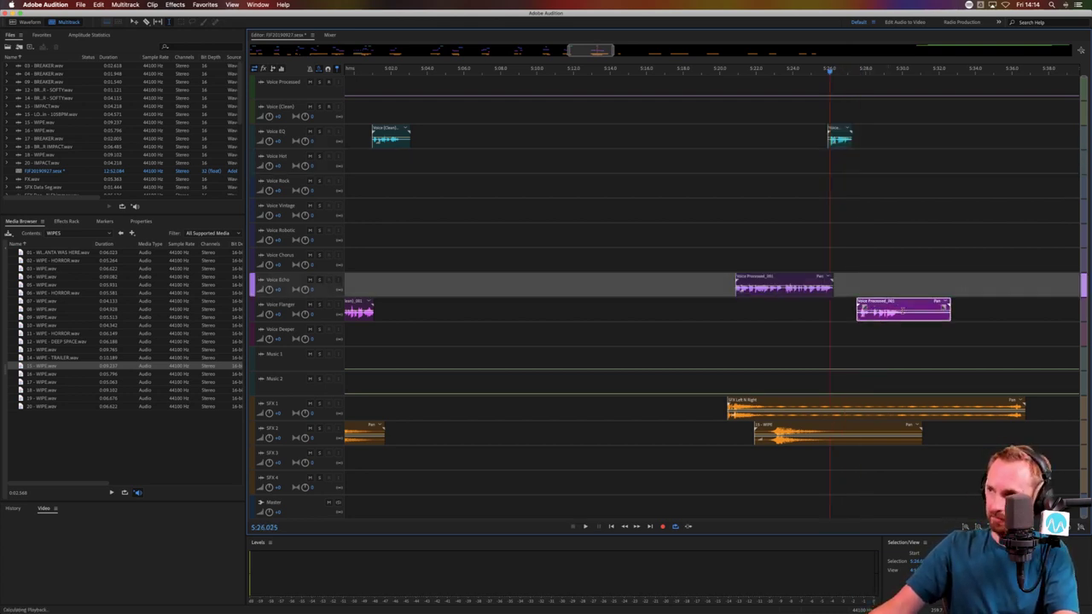
pyautogui.press('space')
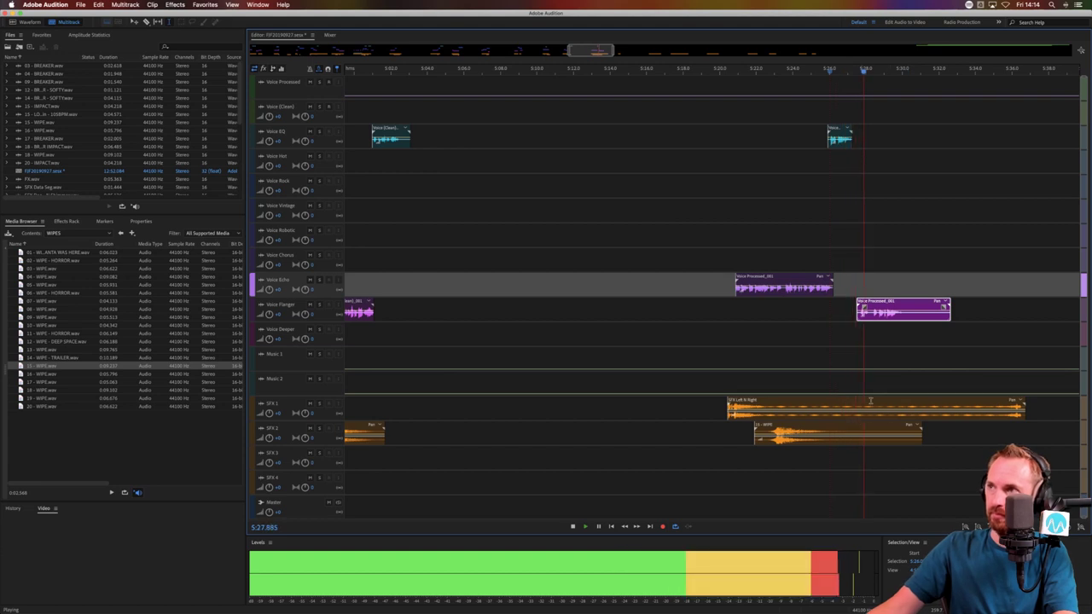
pyautogui.press('space')
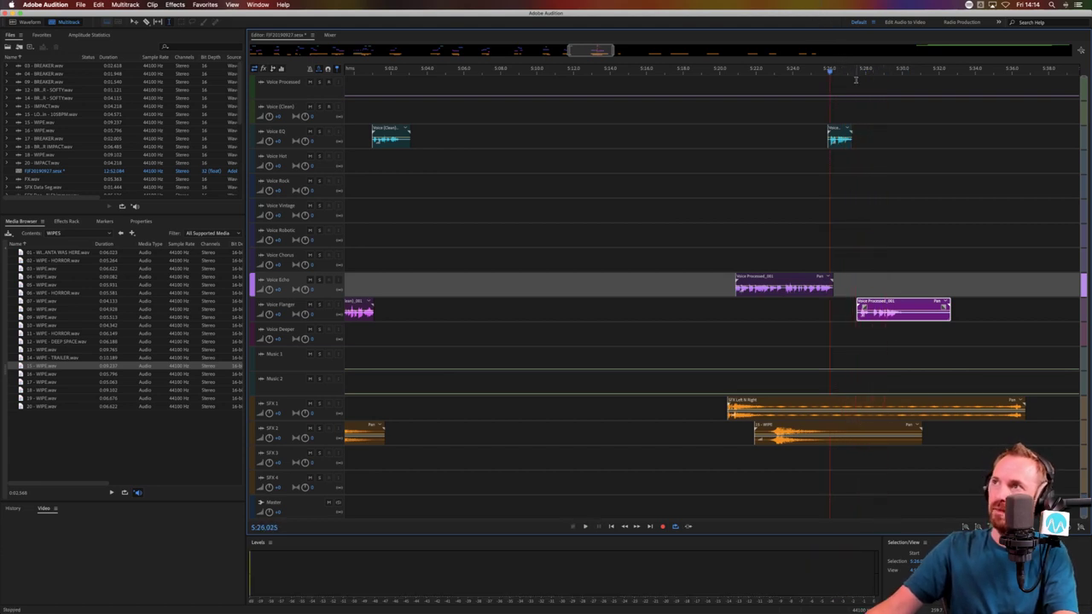
# Add 05 - BREAKER.wav from the BREAKERS folder to SFX 3 at about 5:27.3
pyautogui.scroll(4, 855, 72)
pyautogui.click(121, 234)
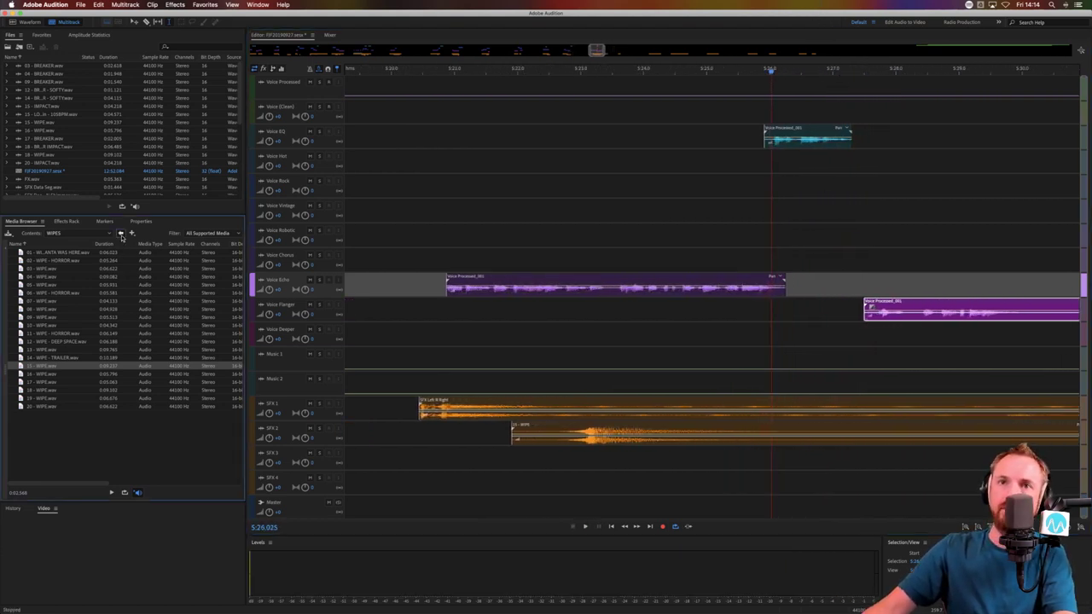
pyautogui.doubleClick(39, 262)
pyautogui.moveTo(38, 286); pyautogui.dragTo(823, 457)
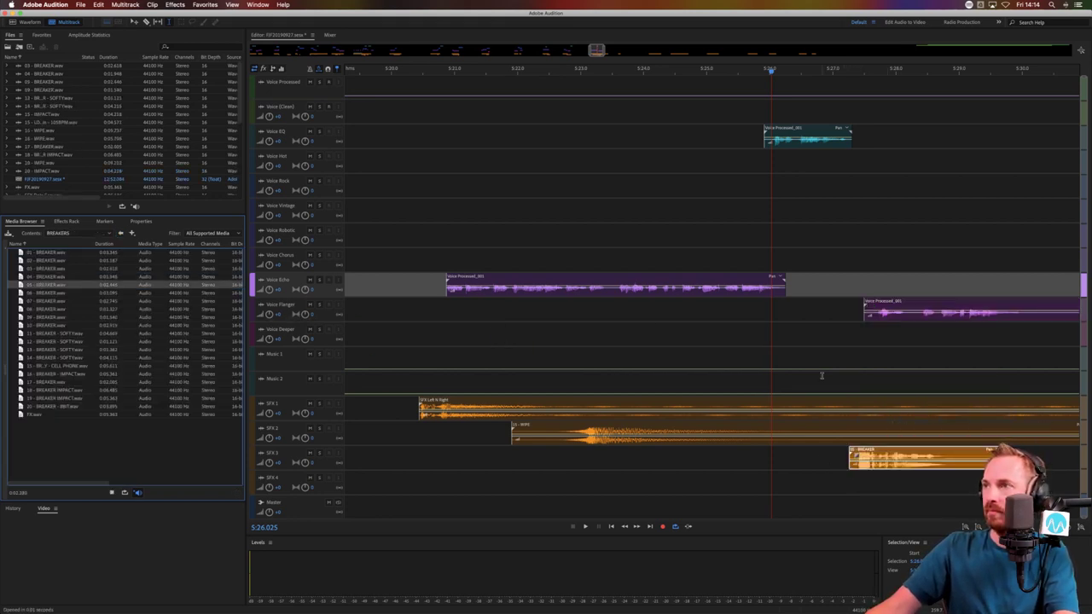
pyautogui.click(822, 375)
pyautogui.press('space')
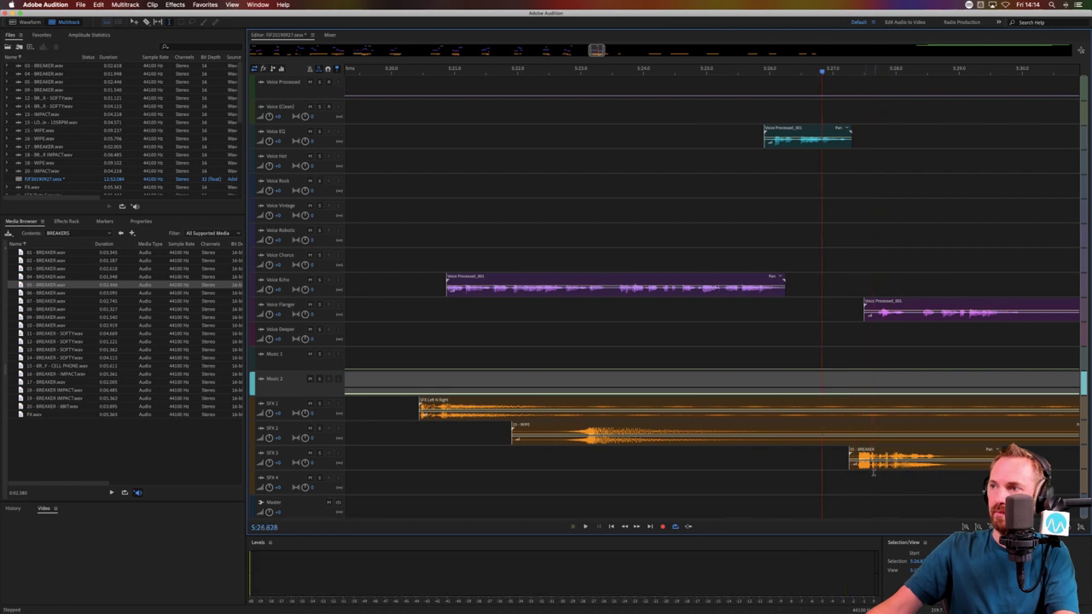
# Move the breaker on SFX 3 to about 5:27.1 and cut off the SFX 1 and SFX 2 clips at about 5:27.4
pyautogui.moveTo(864, 450); pyautogui.dragTo(878, 433)
pyautogui.press('Delete')
pyautogui.click(1014, 504)
pyautogui.moveTo(902, 380); pyautogui.dragTo(939, 432)
pyautogui.click(1001, 458)
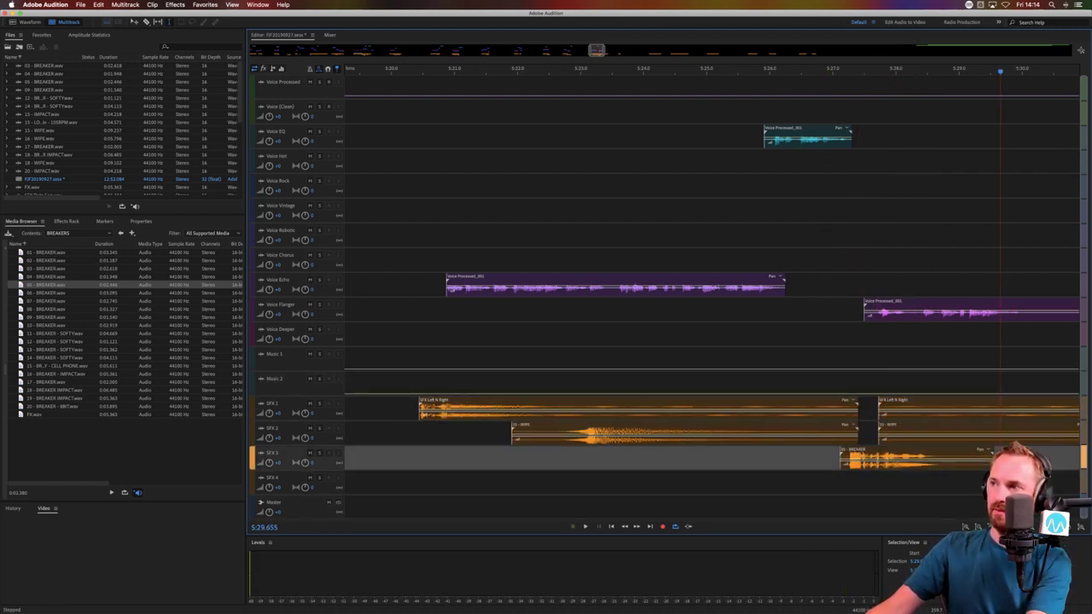
pyautogui.click(958, 427)
pyautogui.press('Delete')
pyautogui.click(945, 406)
pyautogui.press('Delete')
# Shift the breaker to about 5:27.0 and the last Voice Flanger clip to about 5:27.1, and play the passage
pyautogui.click(835, 314)
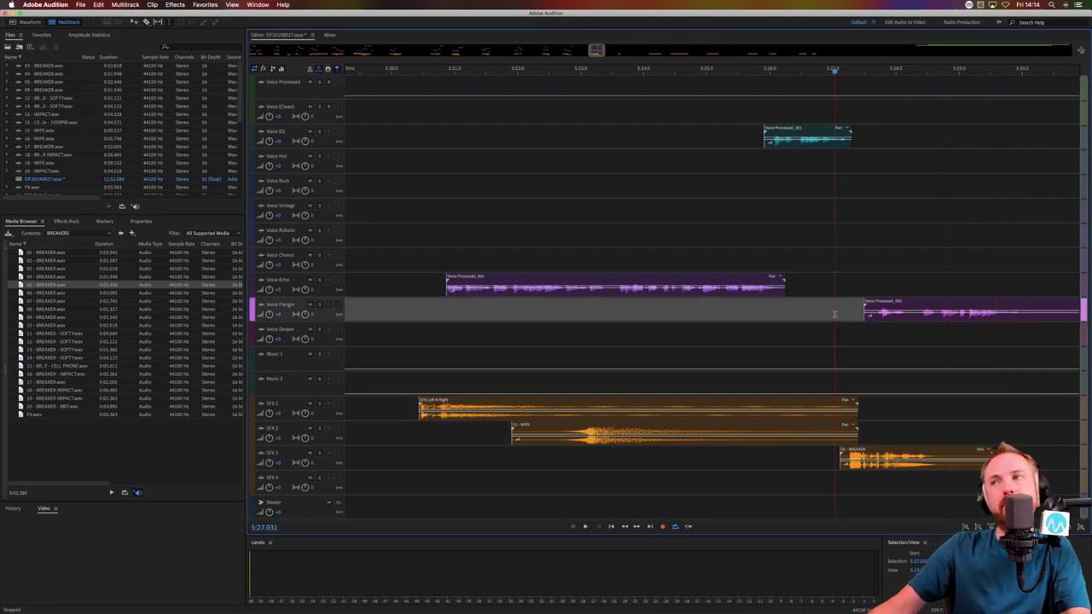
pyautogui.press('space')
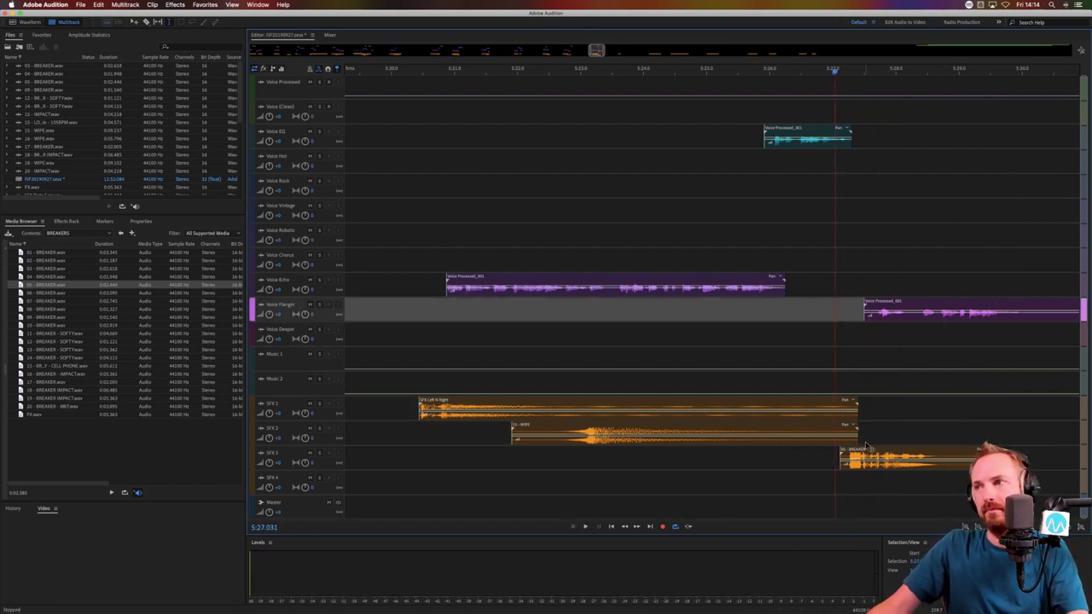
pyautogui.moveTo(866, 449); pyautogui.dragTo(859, 447)
pyautogui.moveTo(883, 309); pyautogui.dragTo(860, 309)
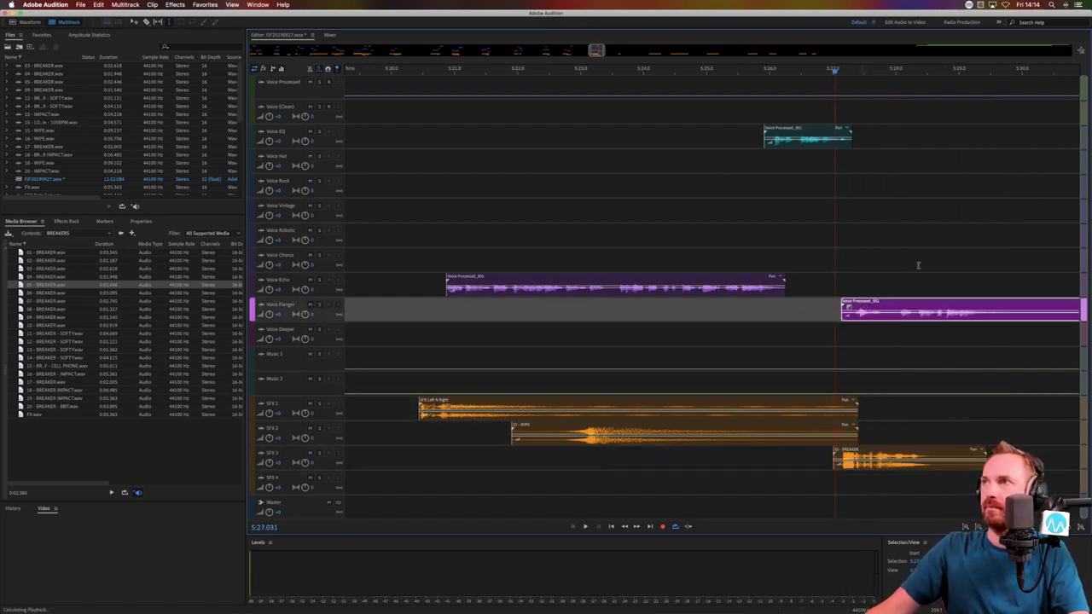
pyautogui.press('space')
pyautogui.press('\\')
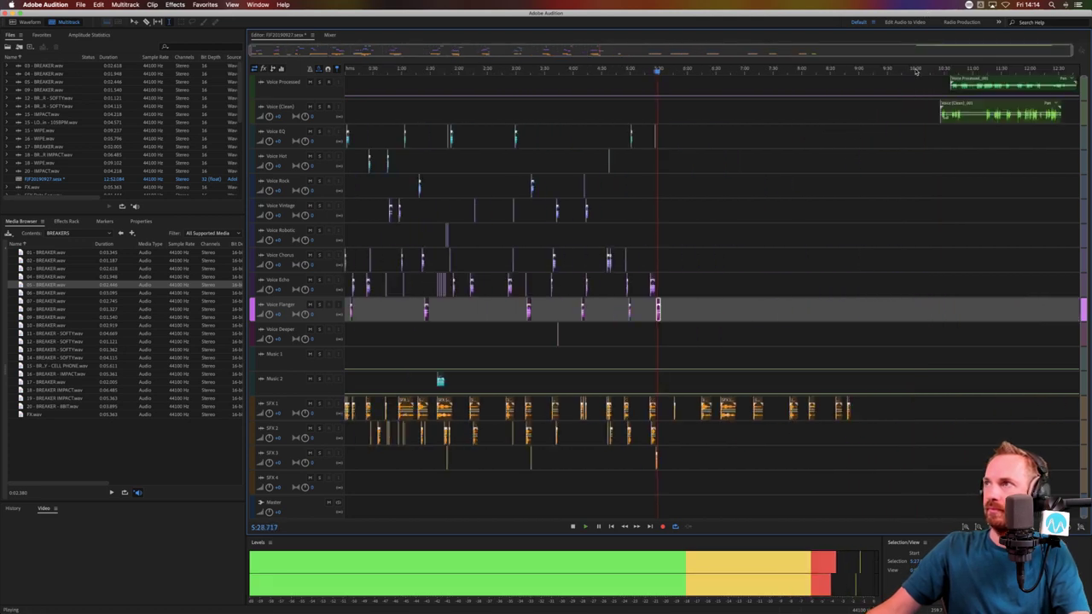
pyautogui.press('space')
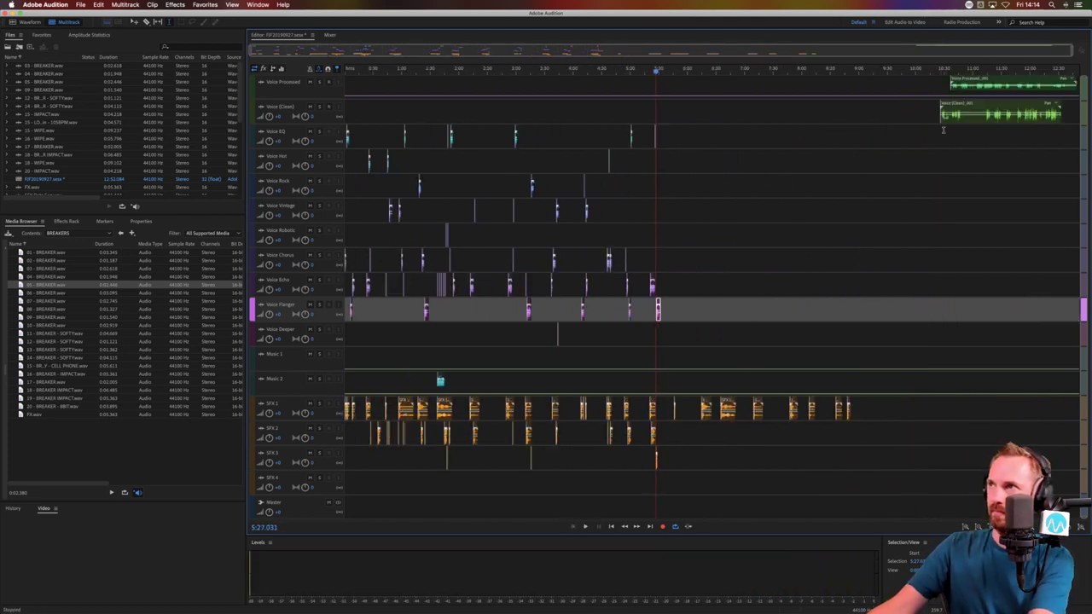
# Cut the first phrase off the Voice (Clean) recording and place it on Voice Flanger at about 5:39.6
pyautogui.scroll(3, 944, 68)
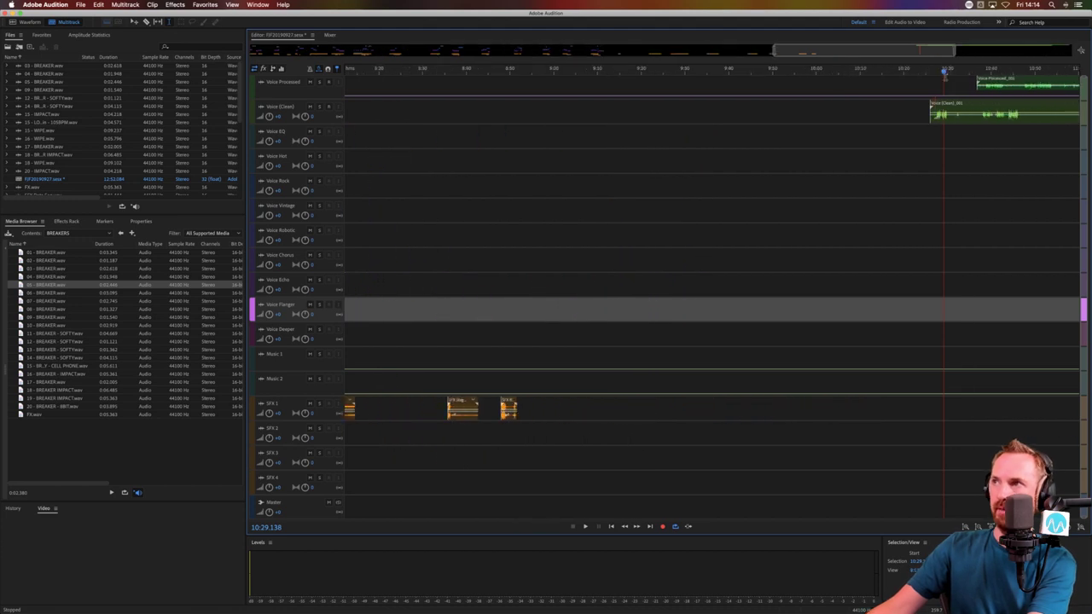
pyautogui.moveTo(951, 123); pyautogui.dragTo(811, 319)
pyautogui.press('Delete')
pyautogui.click(936, 129)
pyautogui.click(799, 336)
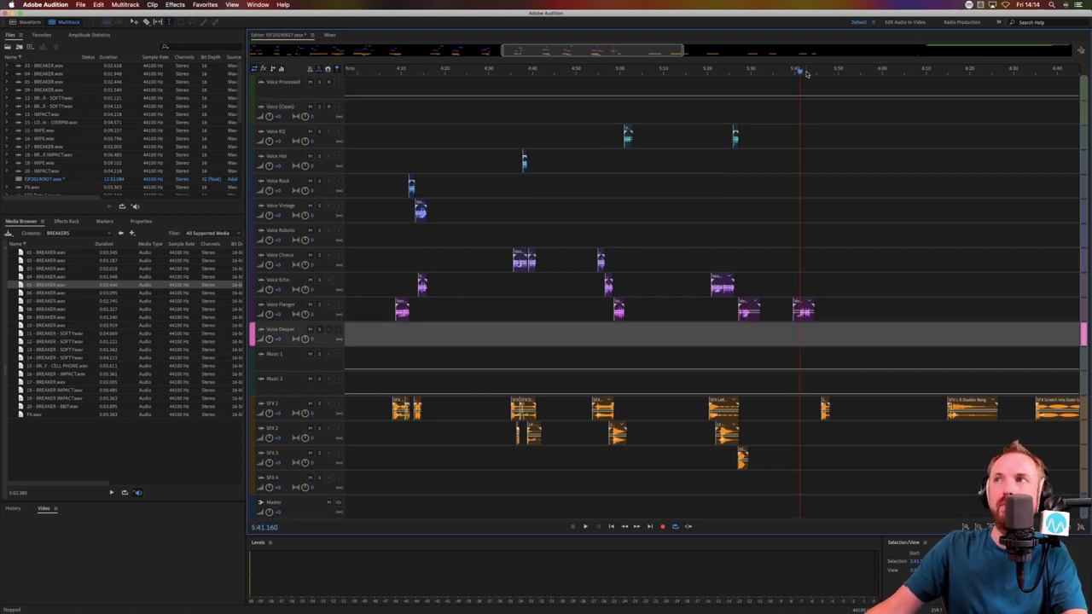
# Move the SFX Guitar Punch N Drone clip on SFX 1 to about 5:40.7 and play it with the voice
pyautogui.scroll(5, 800, 70)
pyautogui.moveTo(920, 399); pyautogui.dragTo(790, 399)
pyautogui.click(892, 404)
pyautogui.moveTo(917, 399); pyautogui.dragTo(784, 399)
pyautogui.click(773, 421)
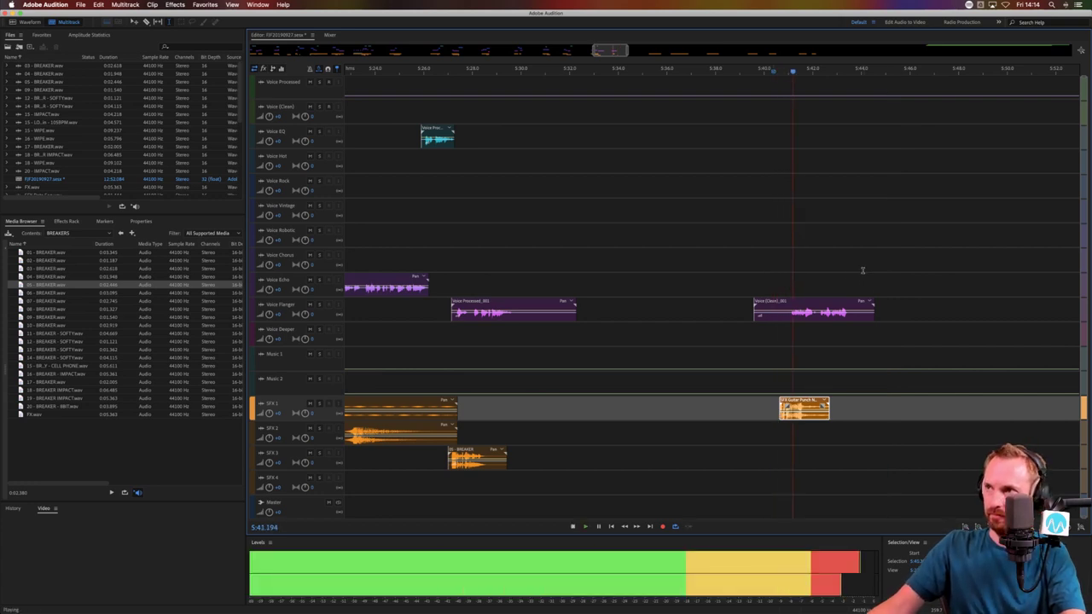
pyautogui.press('space')
# Trim the new Voice Flanger clip to start at about 5:41.1, align the guitar punch clip with that start, and play both
pyautogui.moveTo(792, 320); pyautogui.dragTo(690, 320)
pyautogui.press('Delete')
pyautogui.click(836, 337)
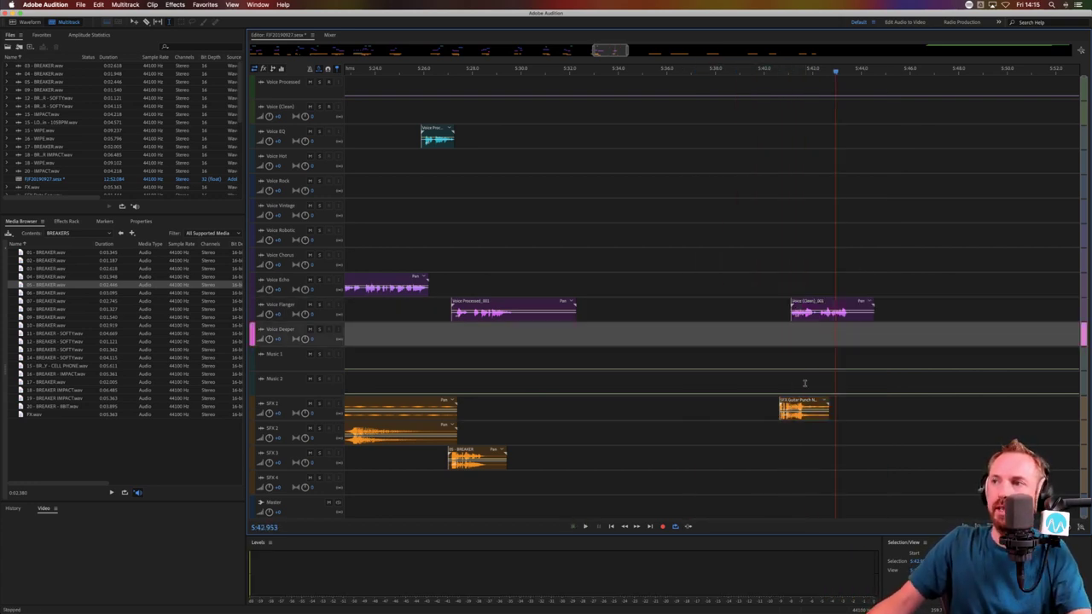
pyautogui.moveTo(802, 399); pyautogui.dragTo(815, 399)
pyautogui.click(782, 356)
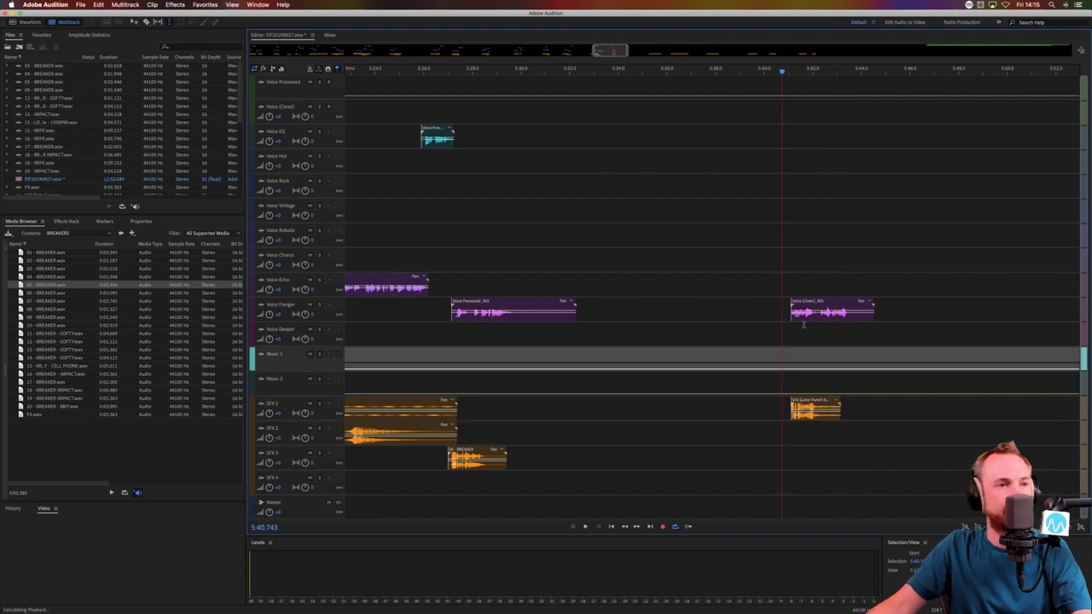
pyautogui.press('space')
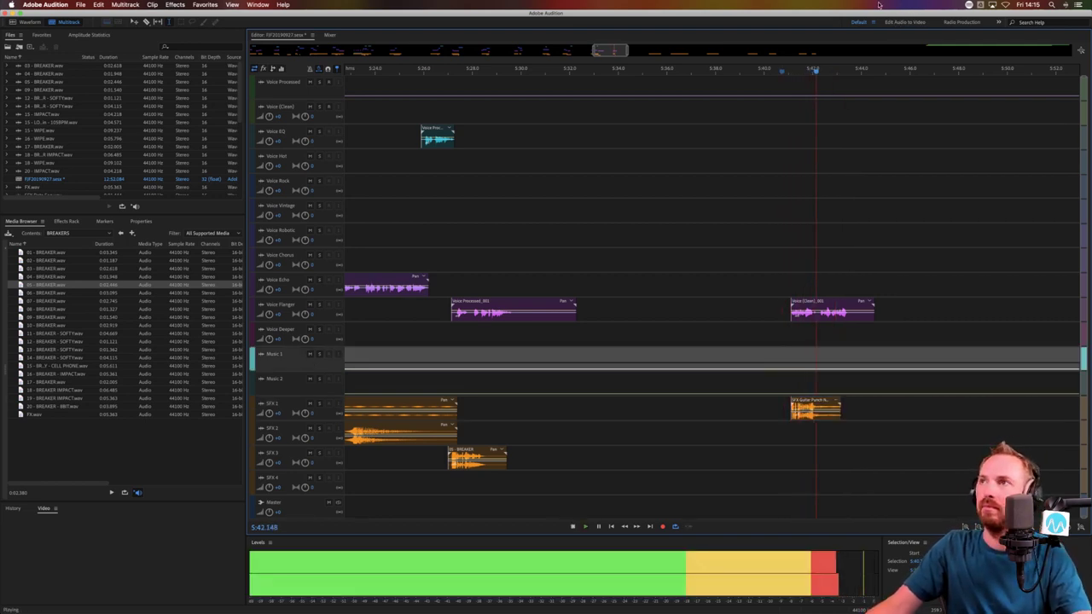
pyautogui.press('space')
# Split the last Voice Flanger clip after its first words and move the second part to Voice Chorus at about 5:42.1
pyautogui.scroll(5, 807, 333)
pyautogui.moveTo(805, 319); pyautogui.dragTo(819, 256)
pyautogui.press('Delete')
pyautogui.click(835, 333)
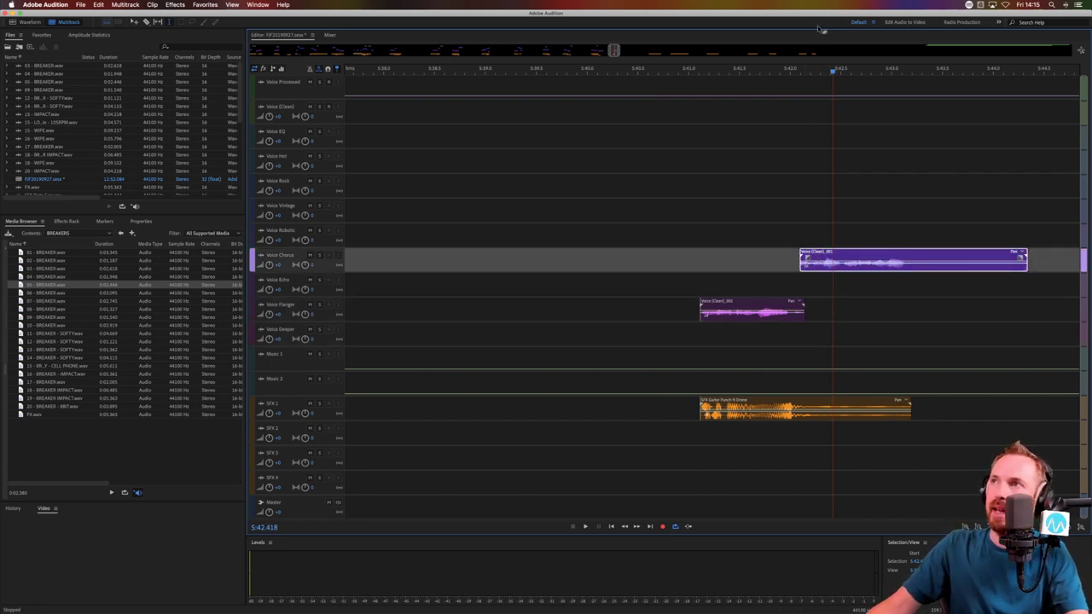
# Build a stutter on Voice Chorus from three very short copies of the clip's opening, starting at about 5:41.98, and play it
pyautogui.scroll(4, 799, 70)
pyautogui.moveTo(814, 259); pyautogui.dragTo(776, 259)
pyautogui.click(779, 259)
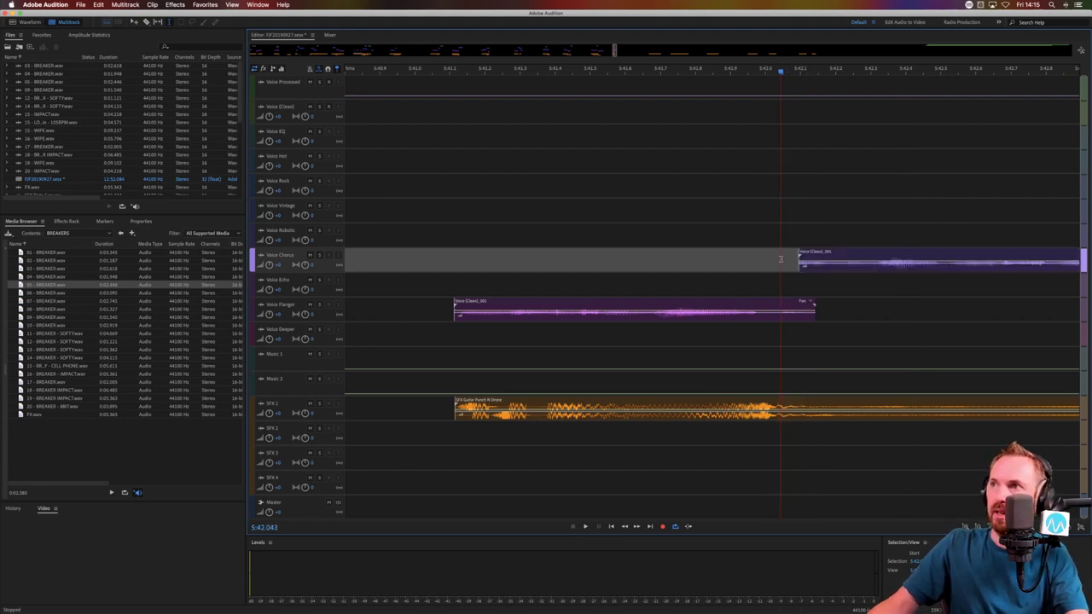
pyautogui.moveTo(790, 248); pyautogui.dragTo(761, 249)
pyautogui.click(418, 251)
pyautogui.press('space')
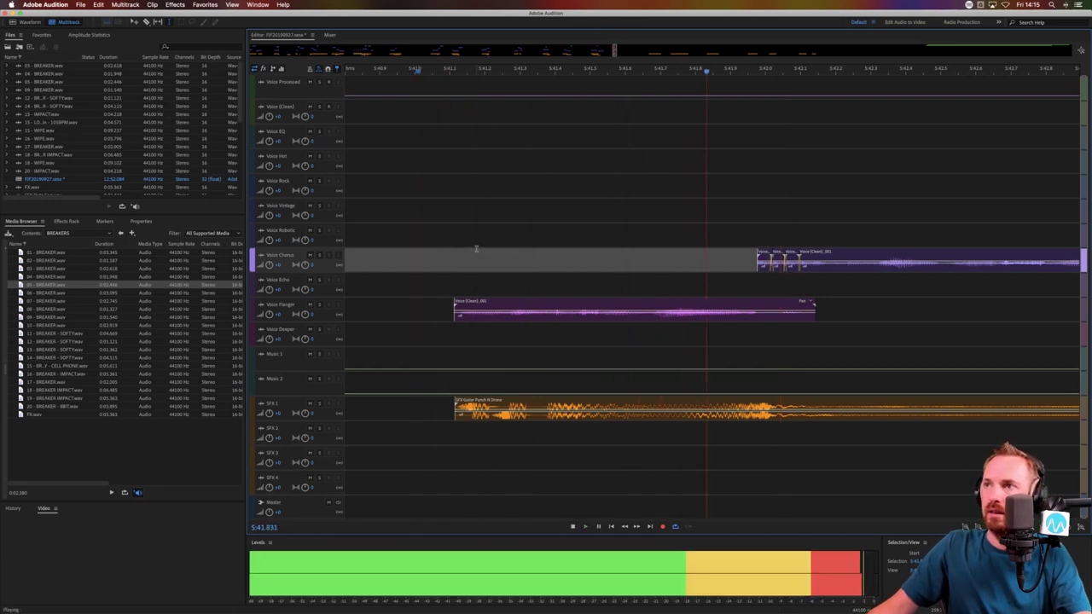
# Build a stutter on Voice Flanger by placing two very short copies of the clip's opening before it from about 5:41.05, and play it
pyautogui.press('space')
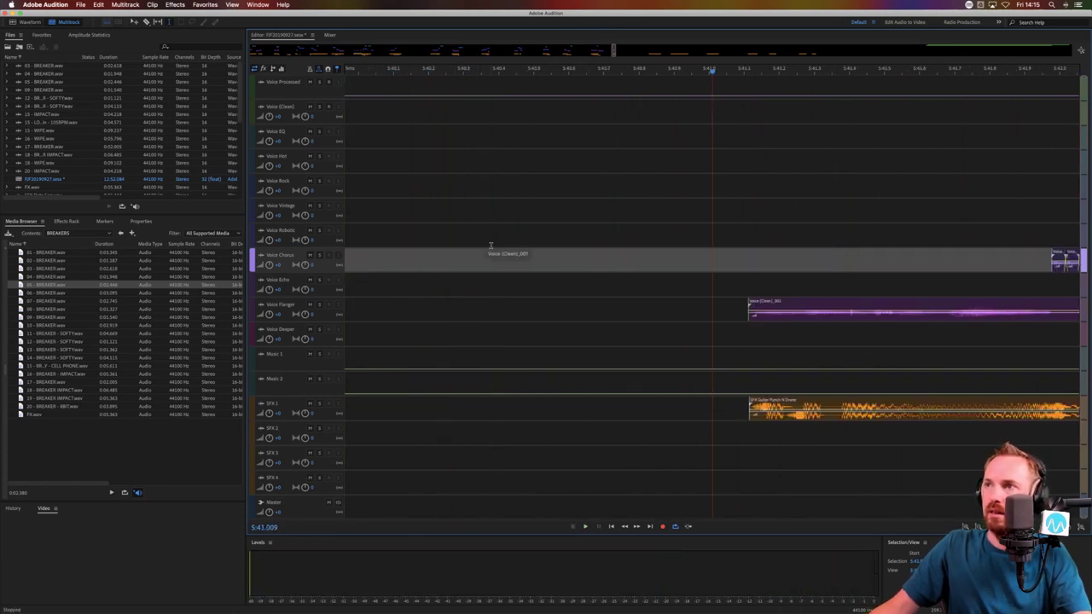
pyautogui.moveTo(765, 321); pyautogui.dragTo(754, 320)
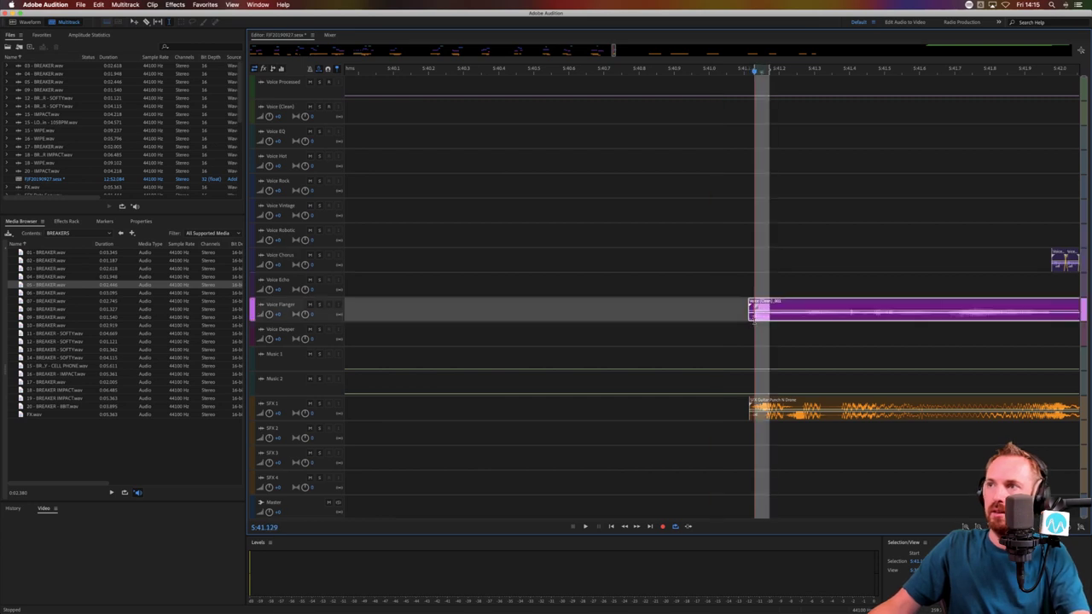
pyautogui.click(738, 317)
pyautogui.press('super+v')
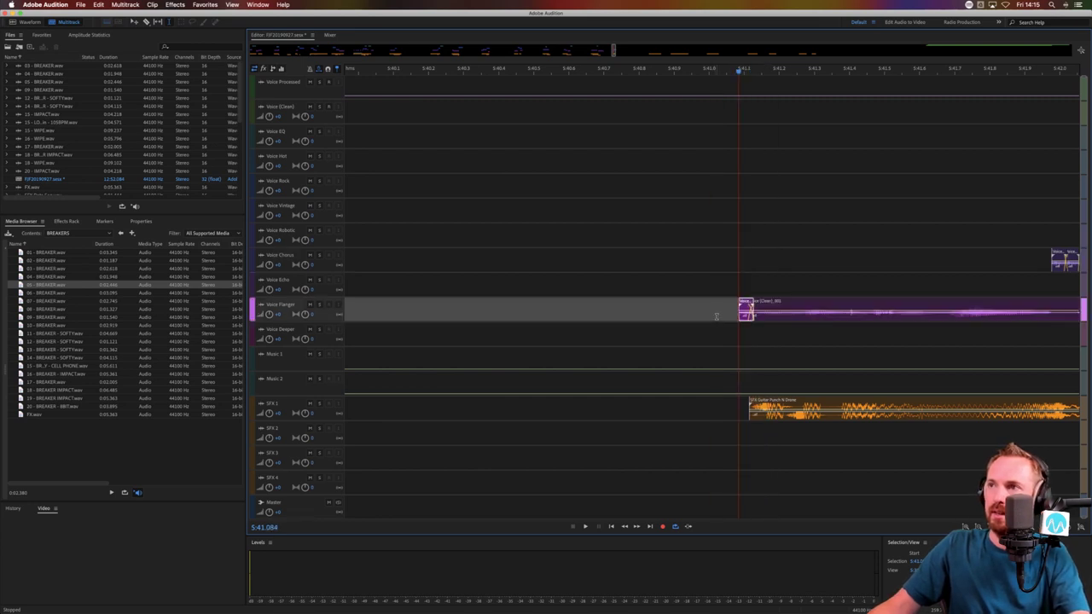
pyautogui.press('super+z')
pyautogui.click(717, 317)
pyautogui.press('super+v')
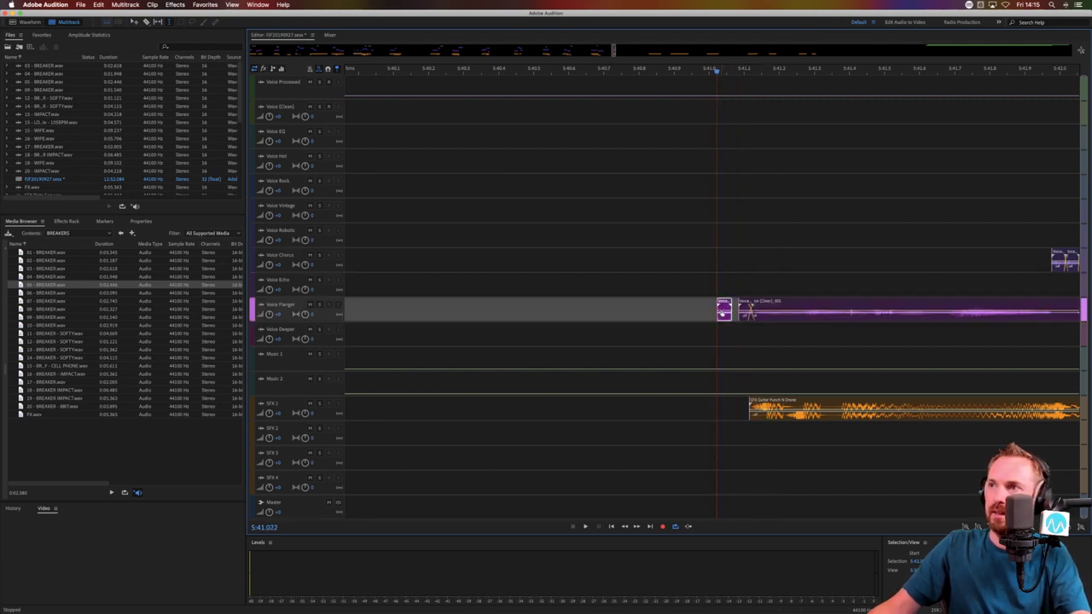
pyautogui.moveTo(730, 296); pyautogui.dragTo(734, 297)
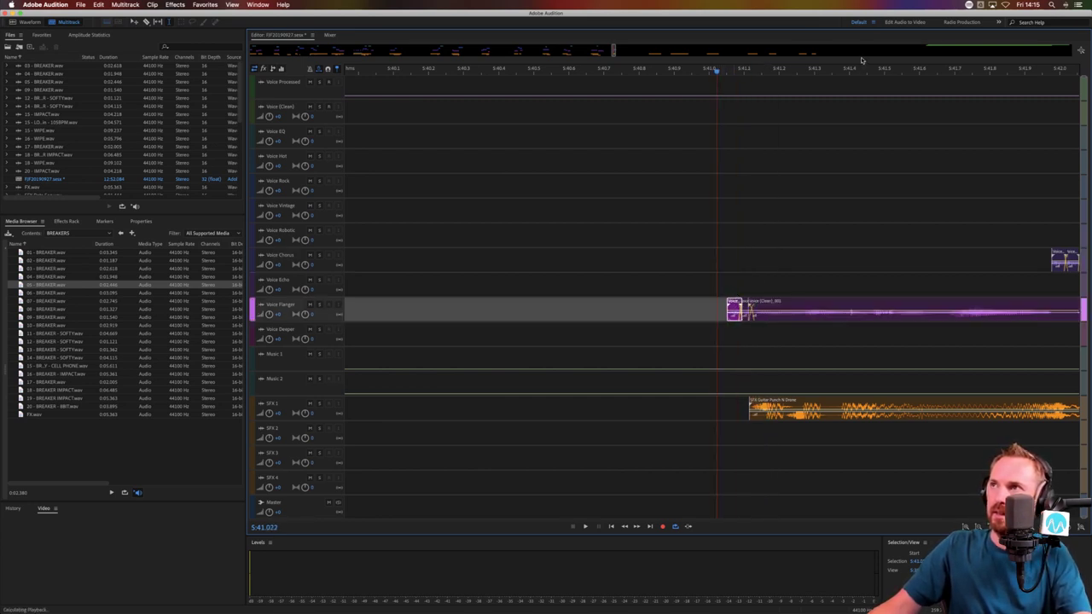
pyautogui.press('space')
# Play the remaining voice recordings from about 10:38.6 and delete the part of the Voice (Clean) clip before about 10:43.6
pyautogui.press('\\')
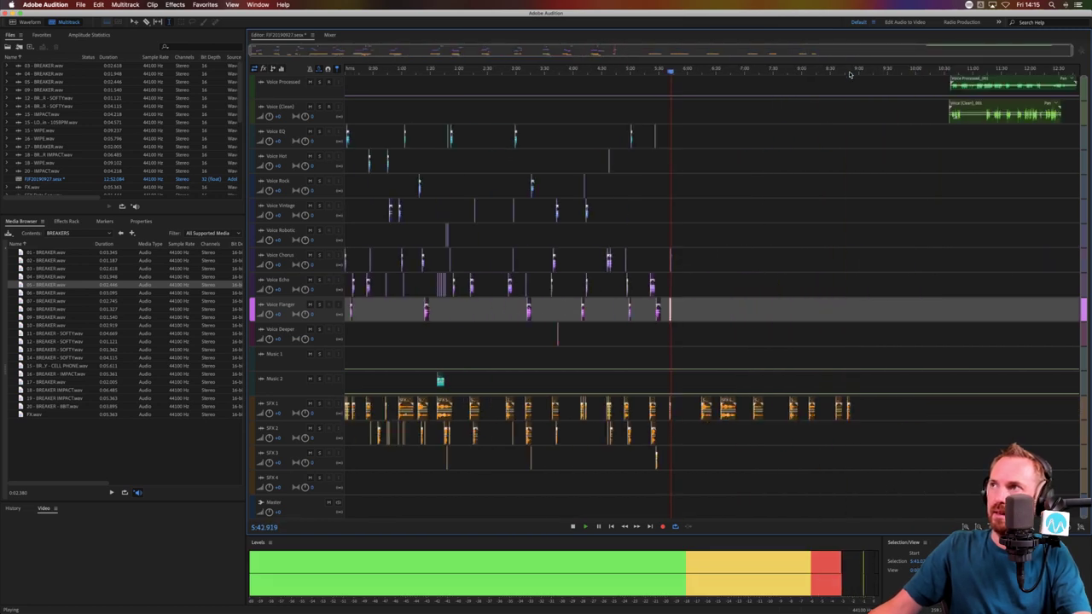
pyautogui.press('space')
pyautogui.click(955, 67)
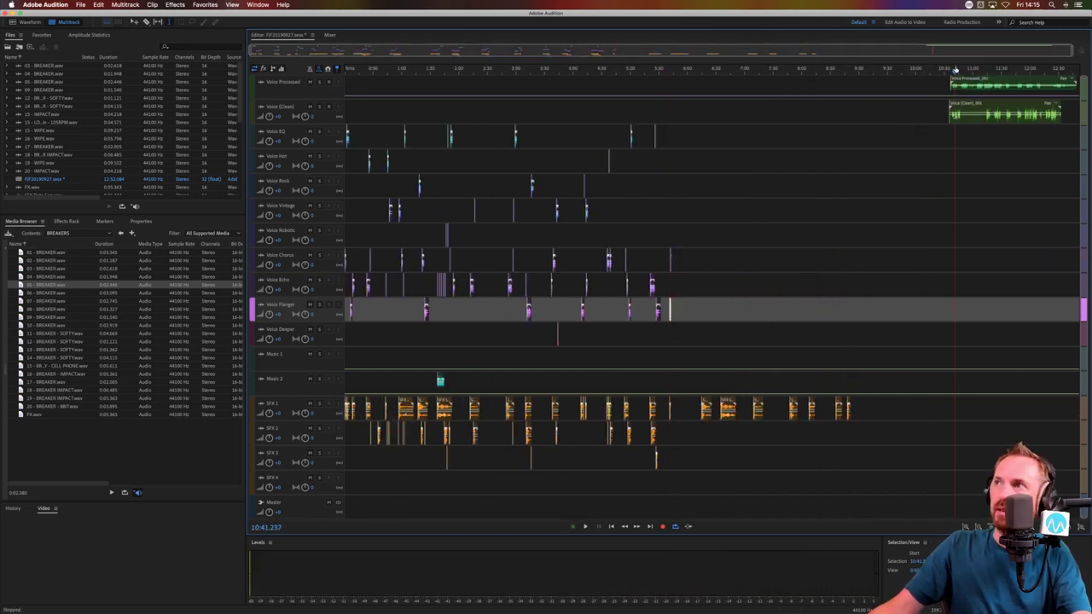
pyautogui.scroll(5, 956, 68)
pyautogui.scroll(1, 957, 72)
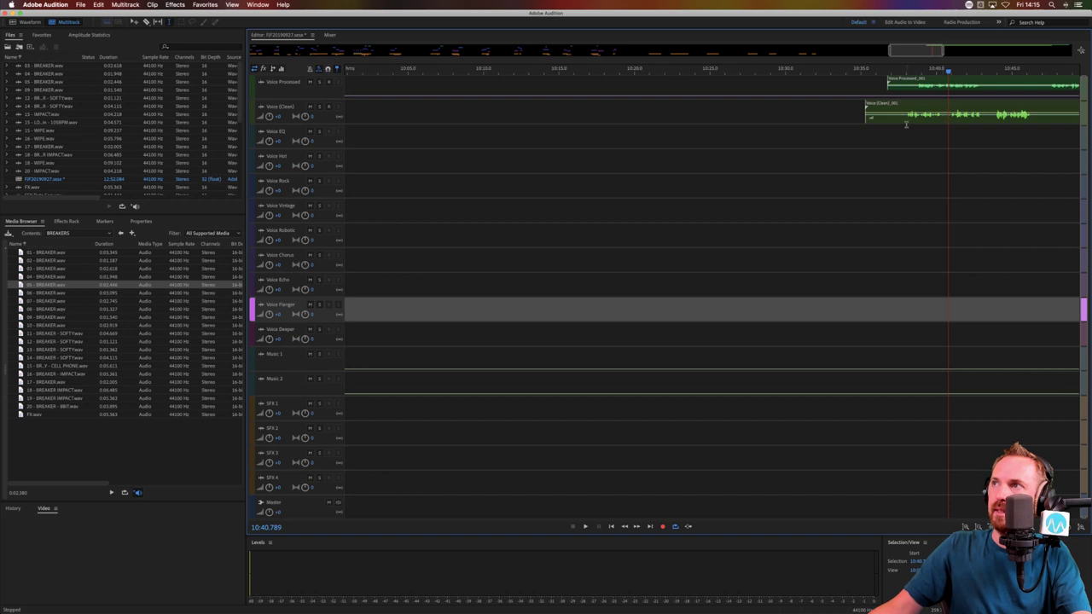
pyautogui.click(920, 86)
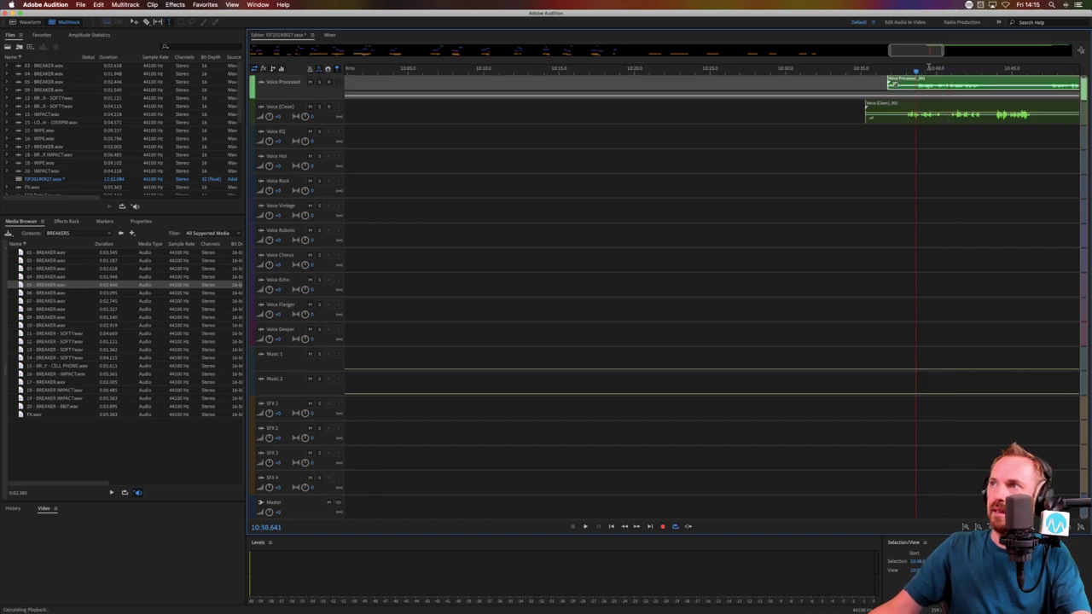
pyautogui.press('space')
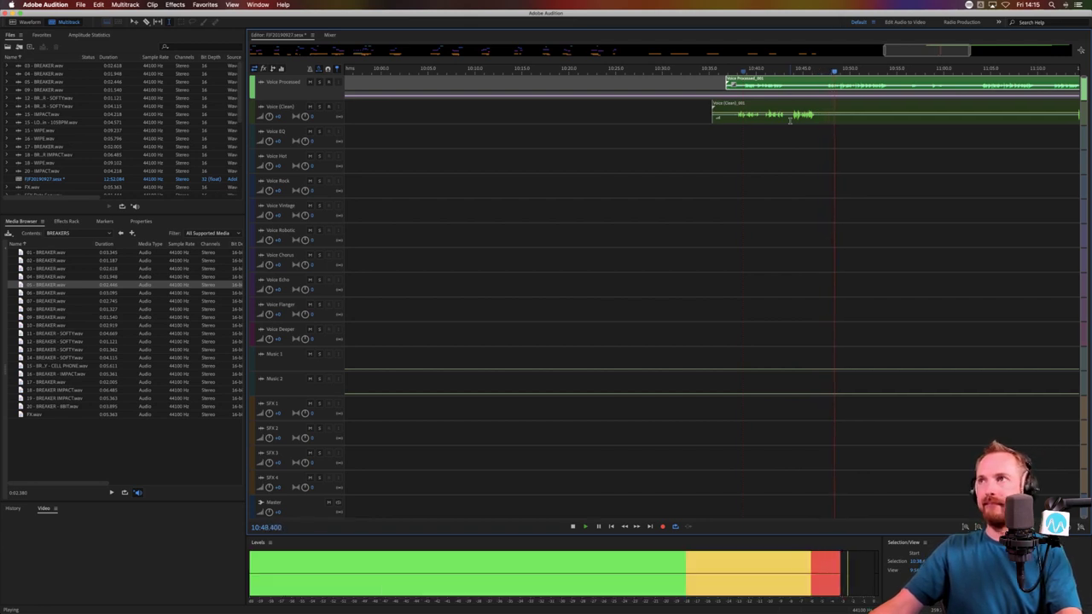
pyautogui.moveTo(791, 120); pyautogui.dragTo(656, 121)
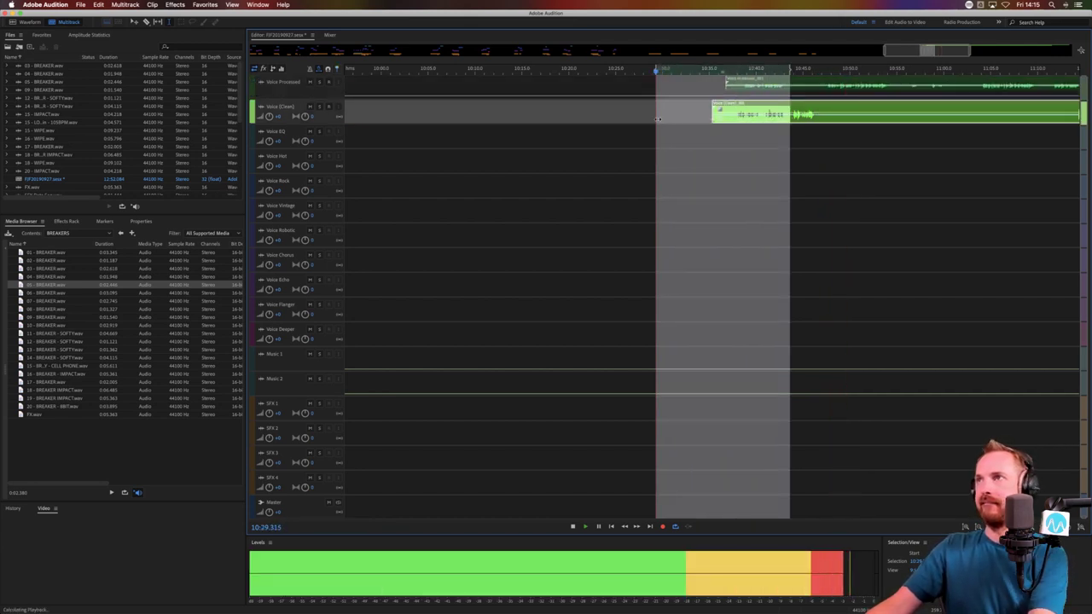
pyautogui.press('Delete')
# Delete the section of the Voice Processed clip between about 10:43.1 and 11:03.3
pyautogui.click(975, 86)
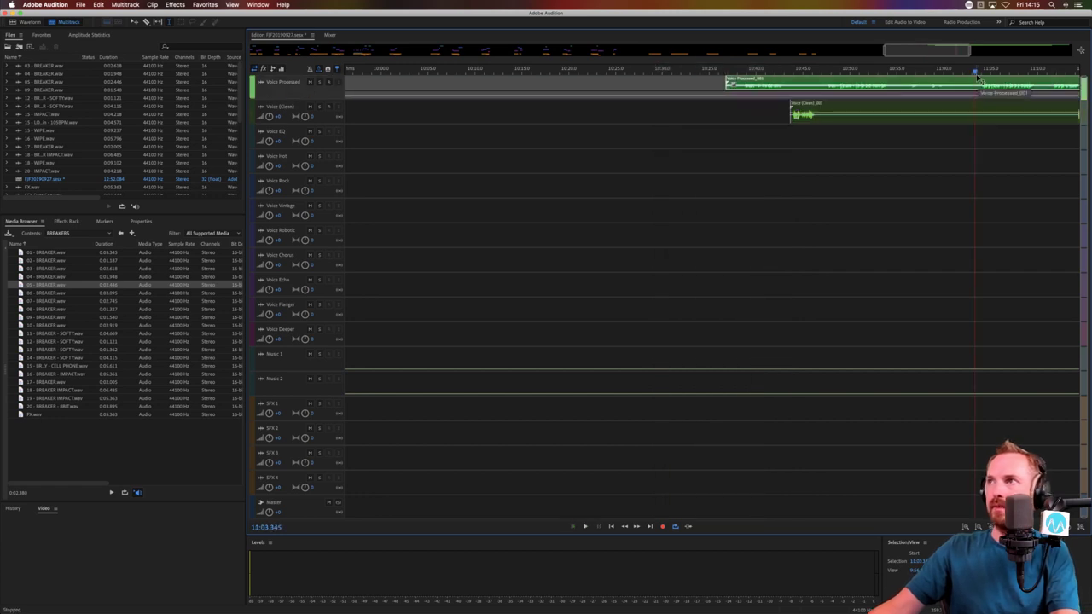
pyautogui.moveTo(975, 85); pyautogui.dragTo(785, 86)
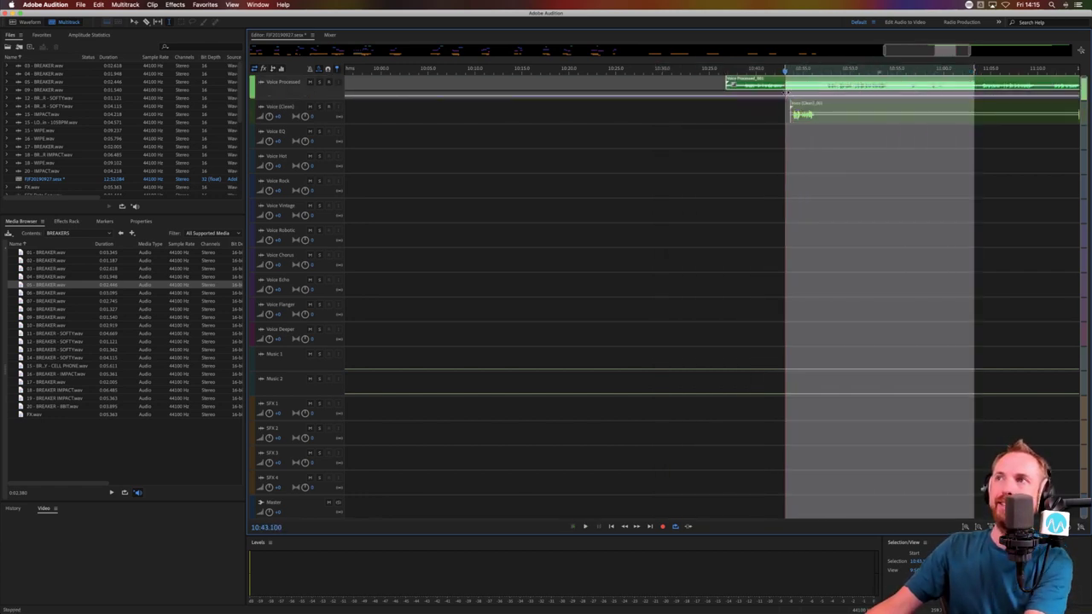
pyautogui.press('Delete')
# Split the first phrase off the remaining Voice (Clean) clip and move it to Voice Deeper at about 5:40.8
pyautogui.click(771, 166)
pyautogui.moveTo(816, 122); pyautogui.dragTo(520, 285)
pyautogui.press('Delete')
pyautogui.click(805, 127)
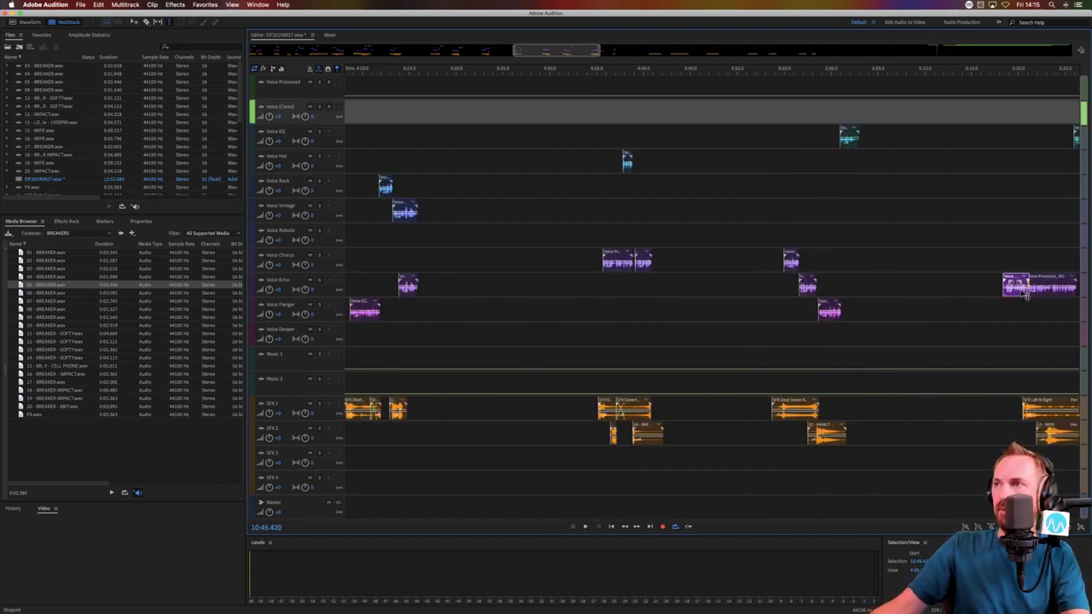
pyautogui.hscroll(5, 795, 207)
pyautogui.moveTo(868, 309); pyautogui.dragTo(456, 334)
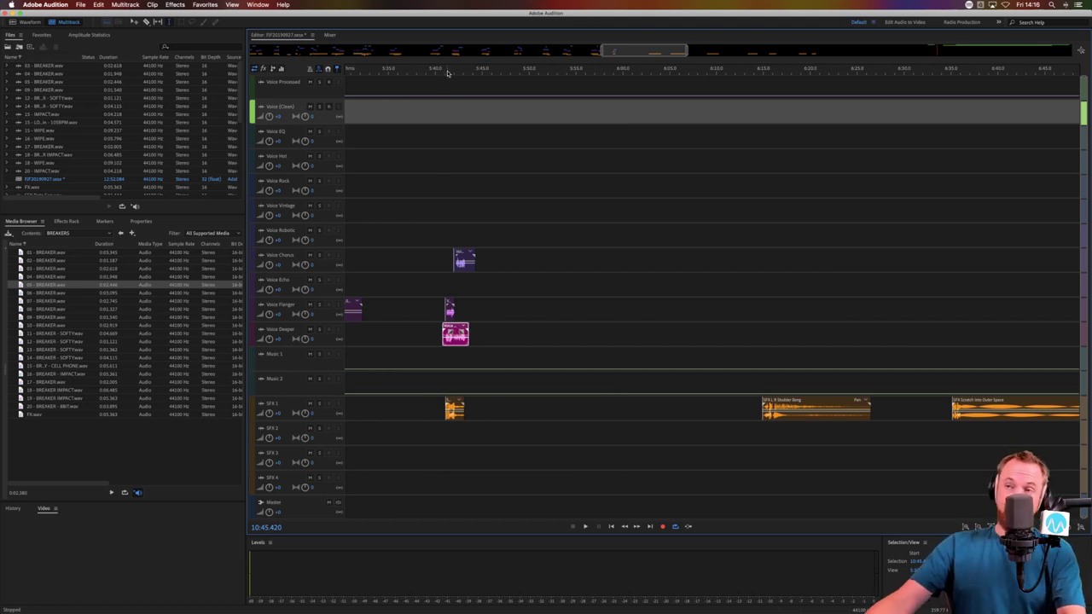
# Cut the Voice Deeper clip's part before about 5:42.0 and replace the last Voice Chorus clip with the rest at about 5:42.1
pyautogui.scroll(5, 446, 70)
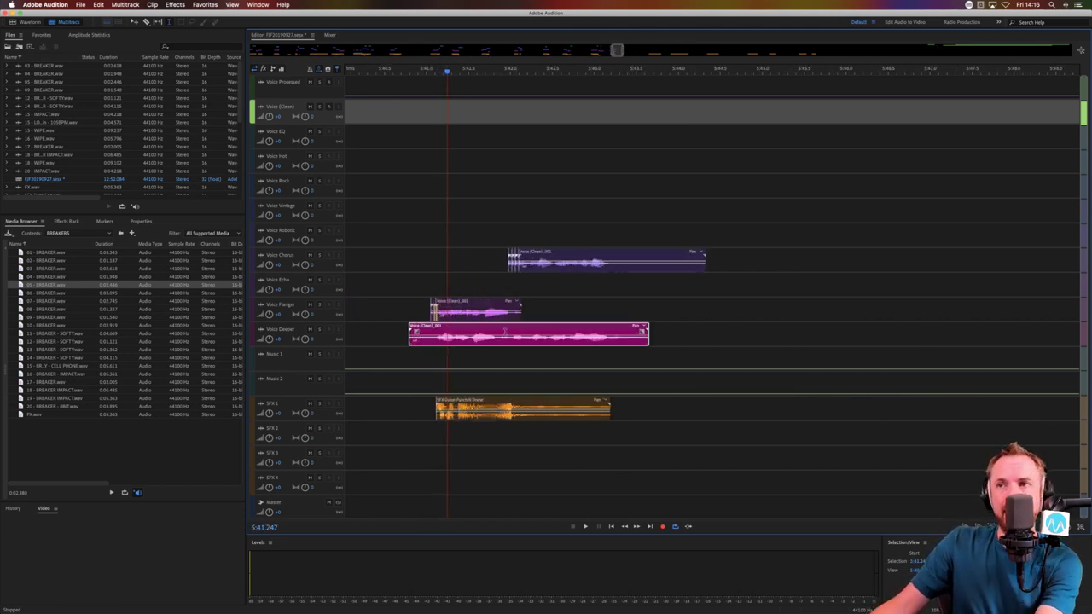
pyautogui.moveTo(510, 335); pyautogui.dragTo(394, 335)
pyautogui.press('Delete')
pyautogui.click(535, 268)
pyautogui.click(536, 271)
pyautogui.press('Delete')
pyautogui.moveTo(530, 328); pyautogui.dragTo(533, 255)
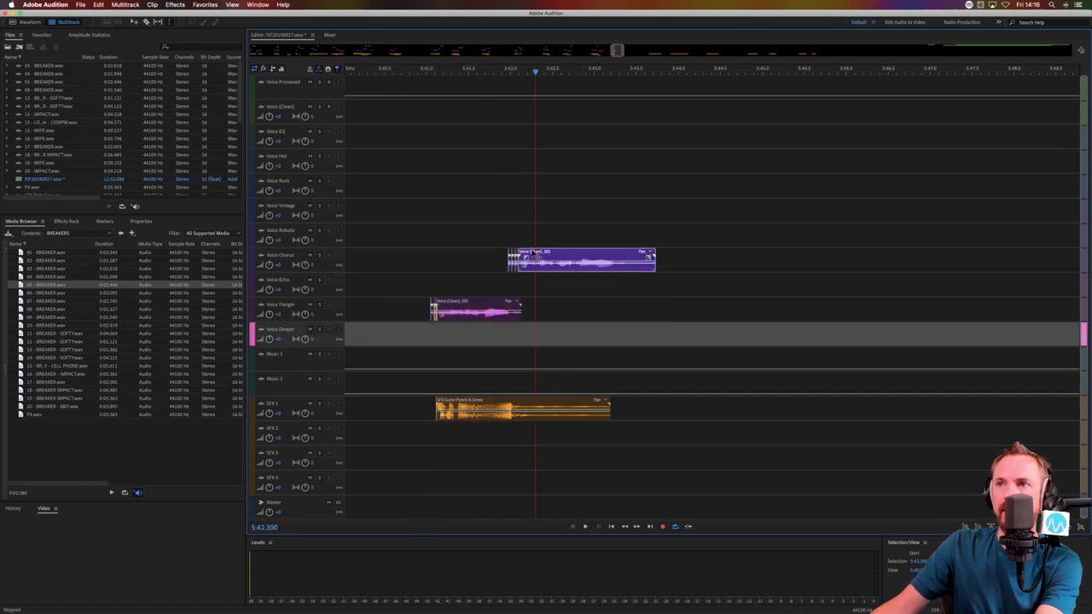
# Play the Flanger and Chorus passage and delete the tail of the last Voice Chorus clip after about 5:43.4
pyautogui.click(434, 258)
pyautogui.press('space')
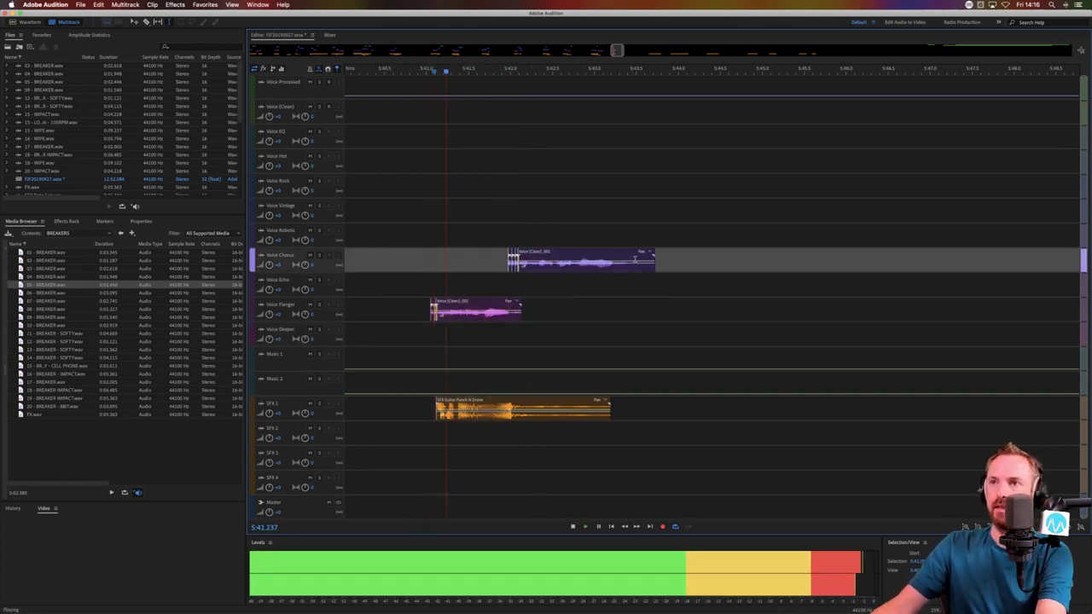
pyautogui.moveTo(700, 264); pyautogui.dragTo(507, 267)
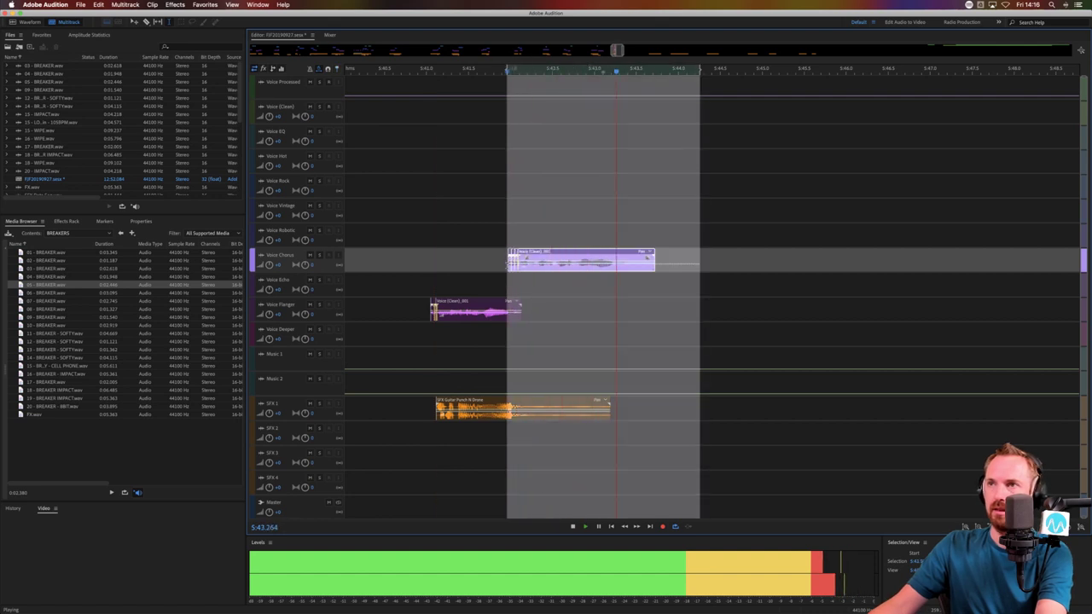
pyautogui.press('space')
pyautogui.moveTo(630, 268); pyautogui.dragTo(693, 256)
pyautogui.press('Delete')
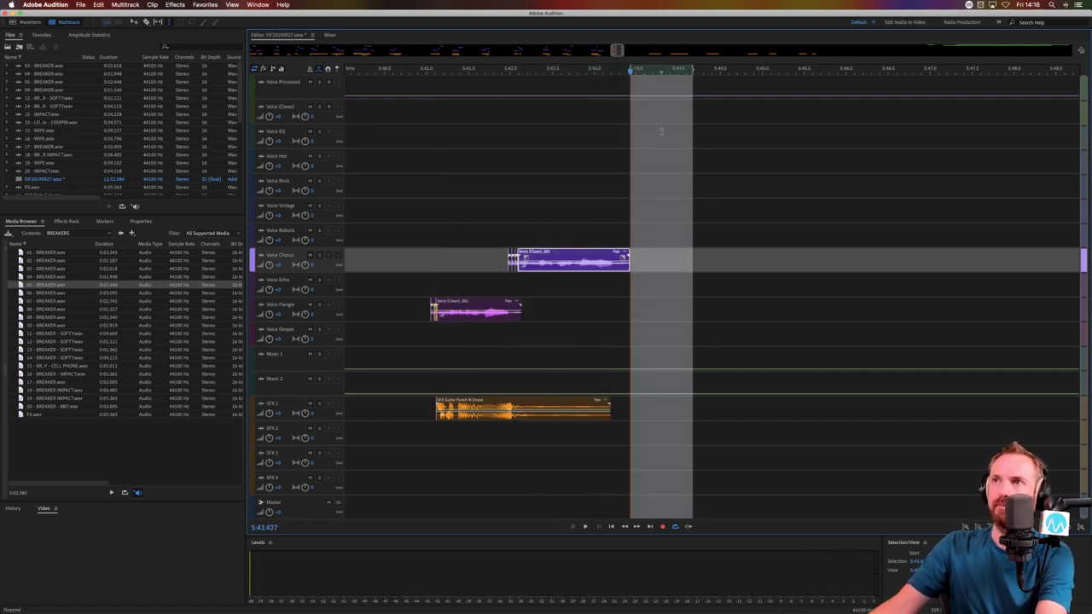
# Add a fade-out to the end of the SFX Guitar Punch N Drone clip on SFX 1, from about 5:42.6
pyautogui.scroll(-7, 629, 70)
pyautogui.scroll(8, 629, 70)
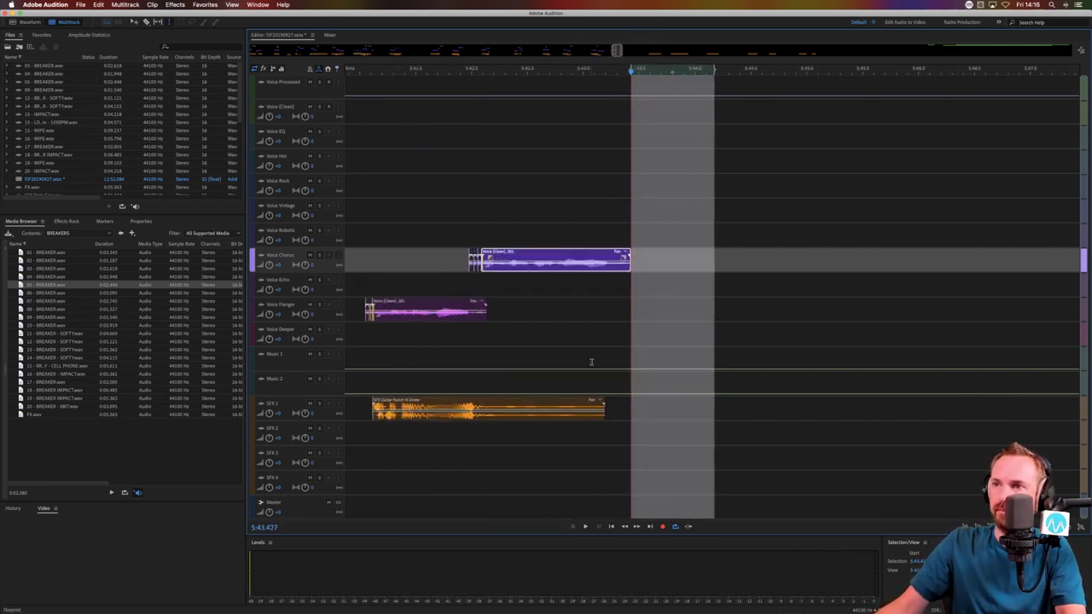
pyautogui.click(596, 407)
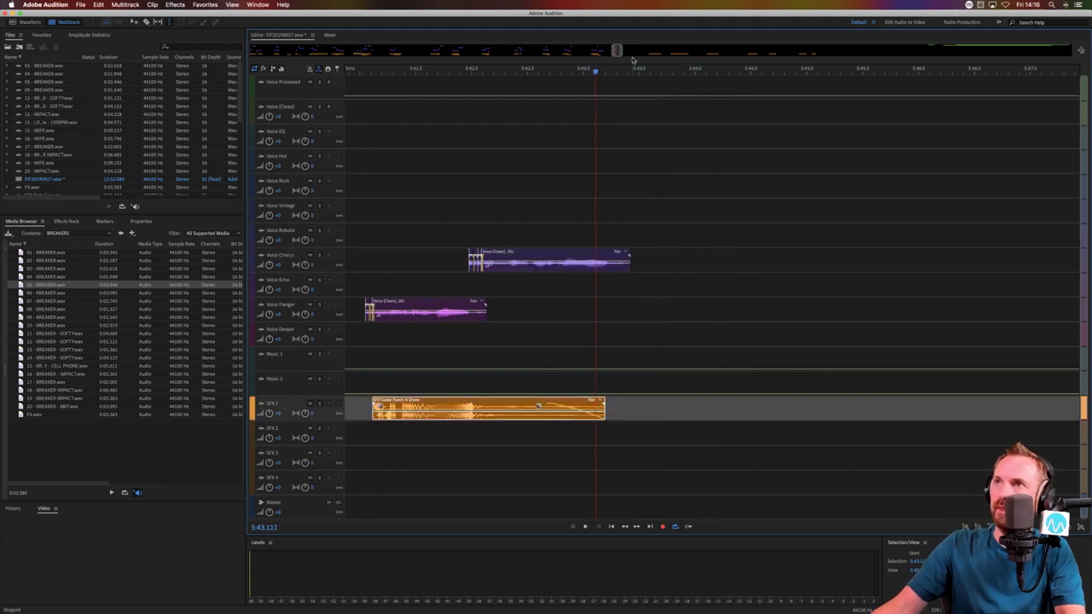
# Move the short separated Voice Processed clip to Voice Chorus at about 5:54.5
pyautogui.scroll(-10, 633, 57)
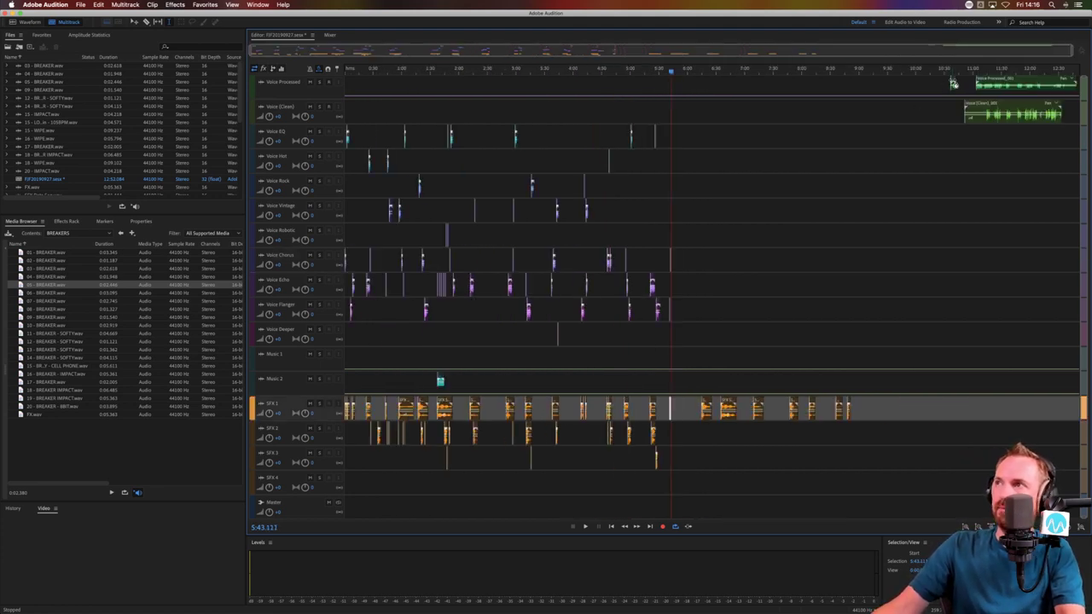
pyautogui.moveTo(954, 81); pyautogui.dragTo(721, 153)
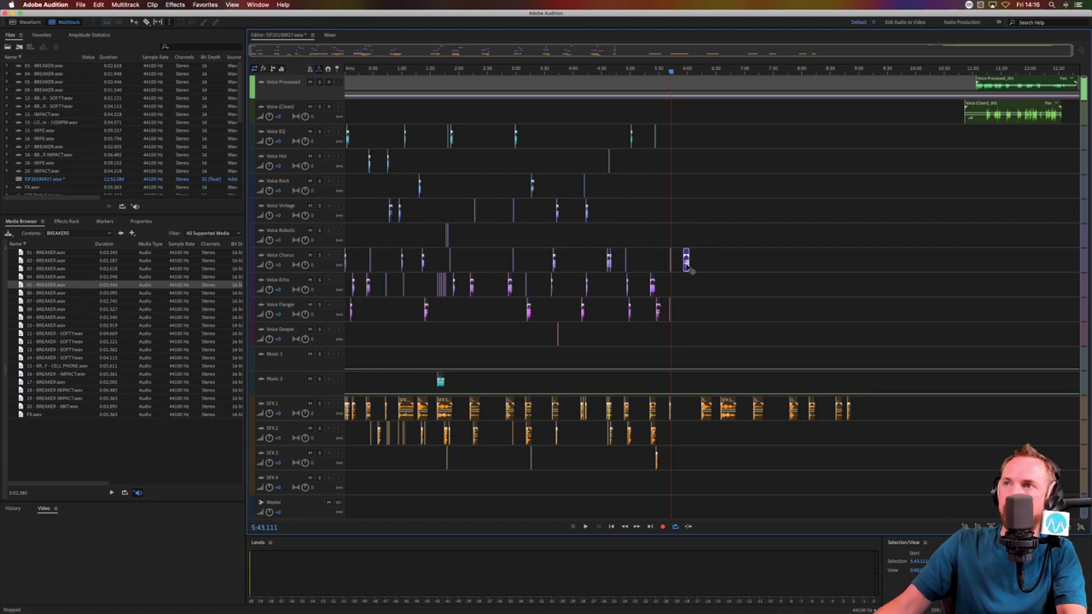
pyautogui.scroll(10, 680, 75)
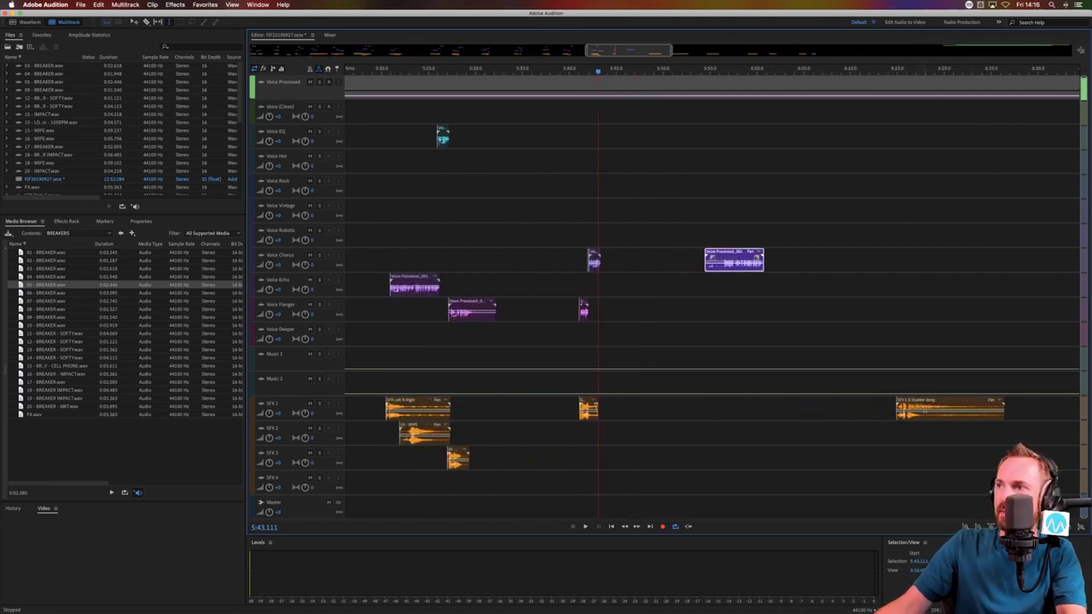
# Move the SFX L R Studder Bang clip on SFX 1 to about 5:55.6 and play it with the voice
pyautogui.moveTo(924, 400); pyautogui.dragTo(743, 401)
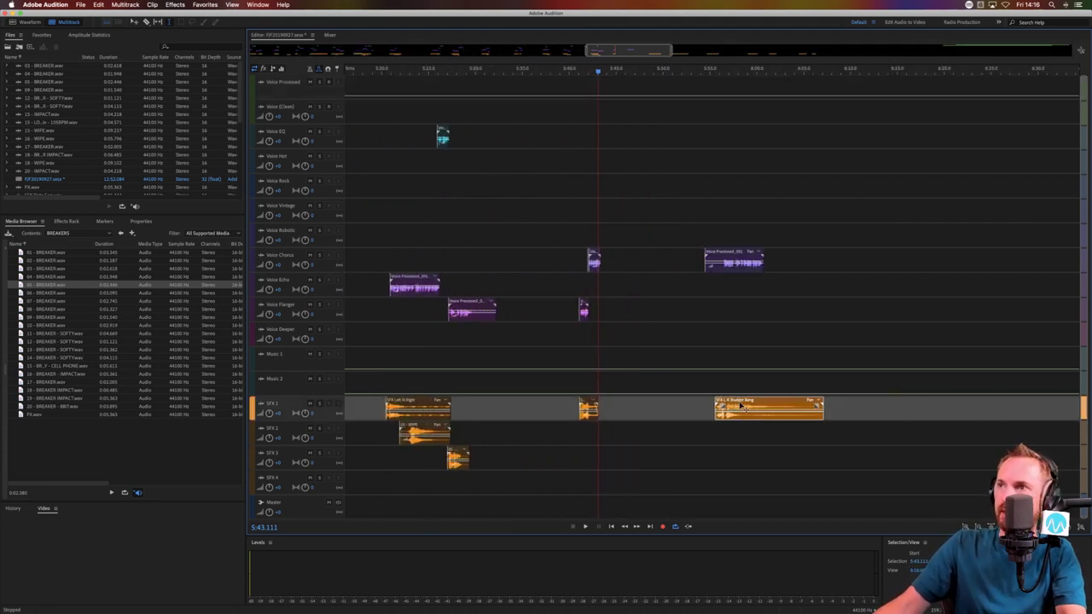
pyautogui.click(719, 330)
pyautogui.press('space')
pyautogui.scroll(5, 732, 286)
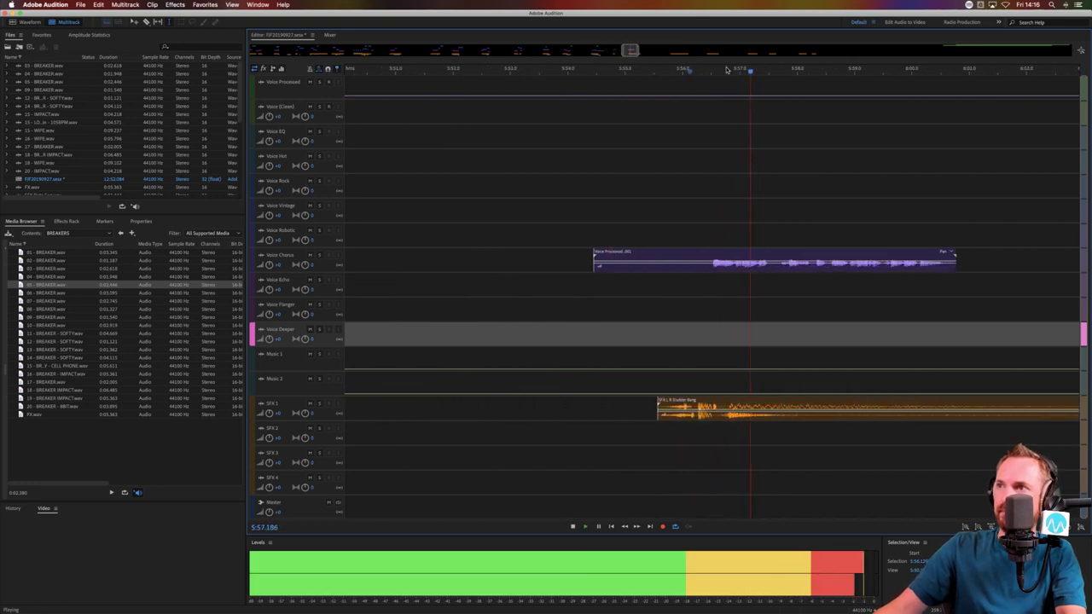
# Stop playback and move the Studder Bang clip on SFX 1 slightly earlier, to start at about 5:55.4
pyautogui.press('space')
pyautogui.moveTo(740, 398); pyautogui.dragTo(717, 400)
# Place SFX Snare Open.wav from the Rock Music sound effects of BIG RADIO IMAGING PACK on SFX 2 at about 5:57.3
pyautogui.click(122, 233)
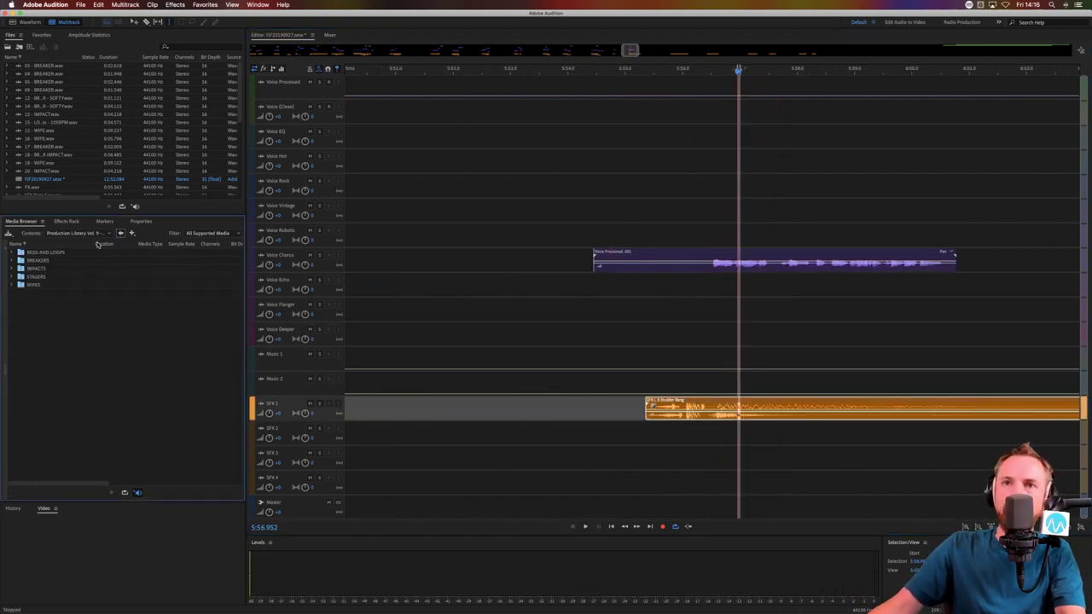
pyautogui.click(99, 234)
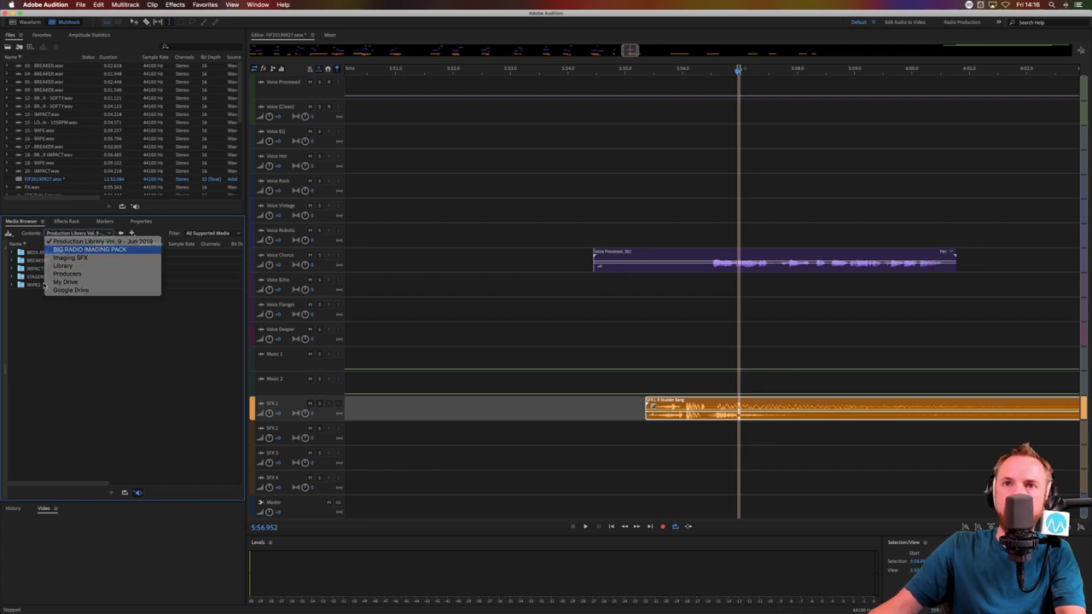
pyautogui.click(81, 249)
pyautogui.doubleClick(69, 333)
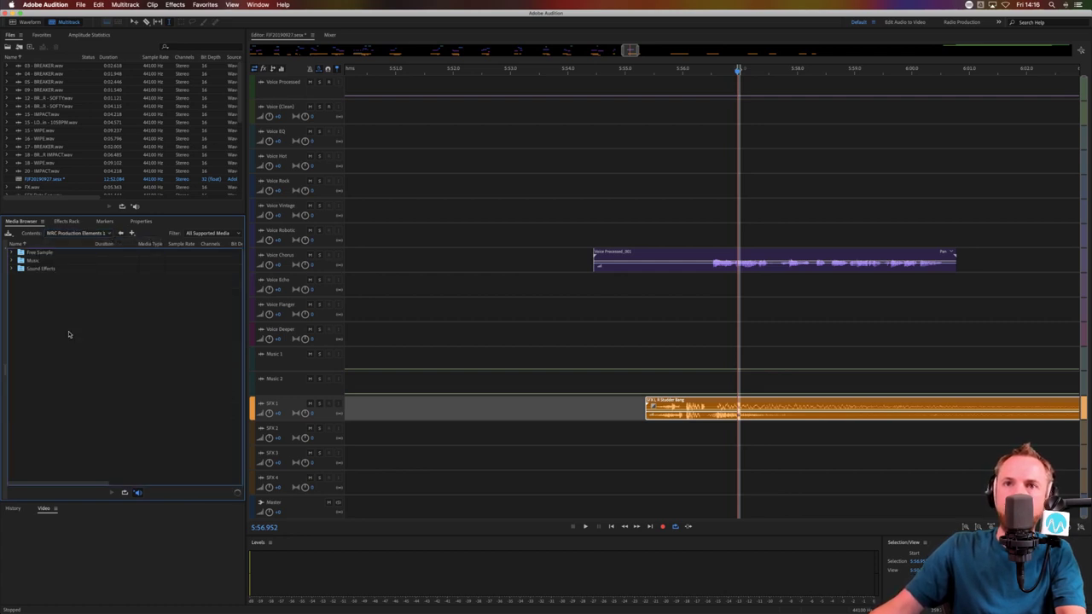
pyautogui.doubleClick(42, 268)
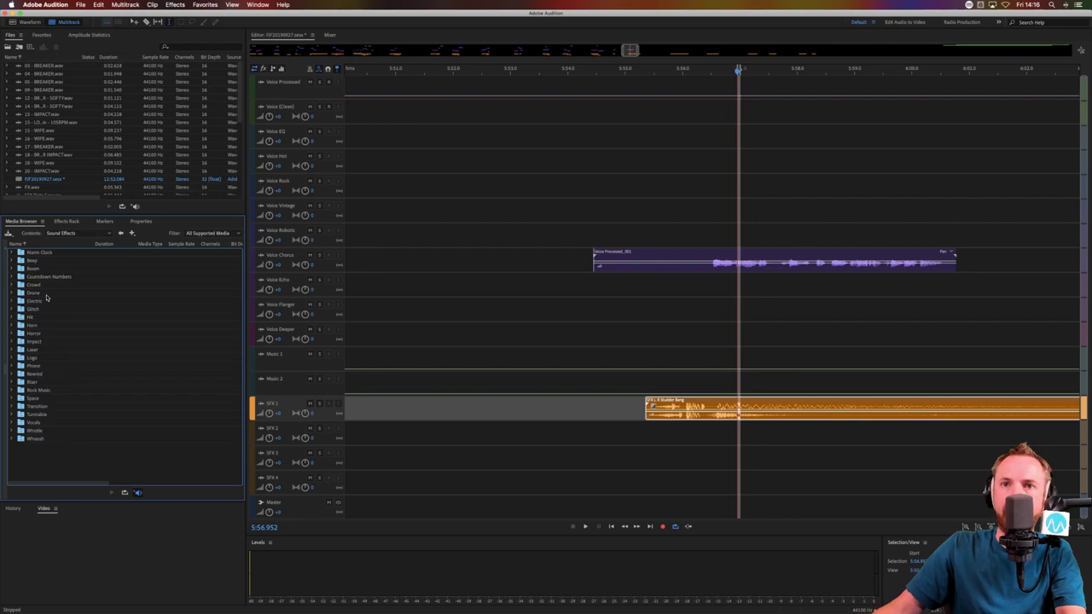
pyautogui.doubleClick(38, 389)
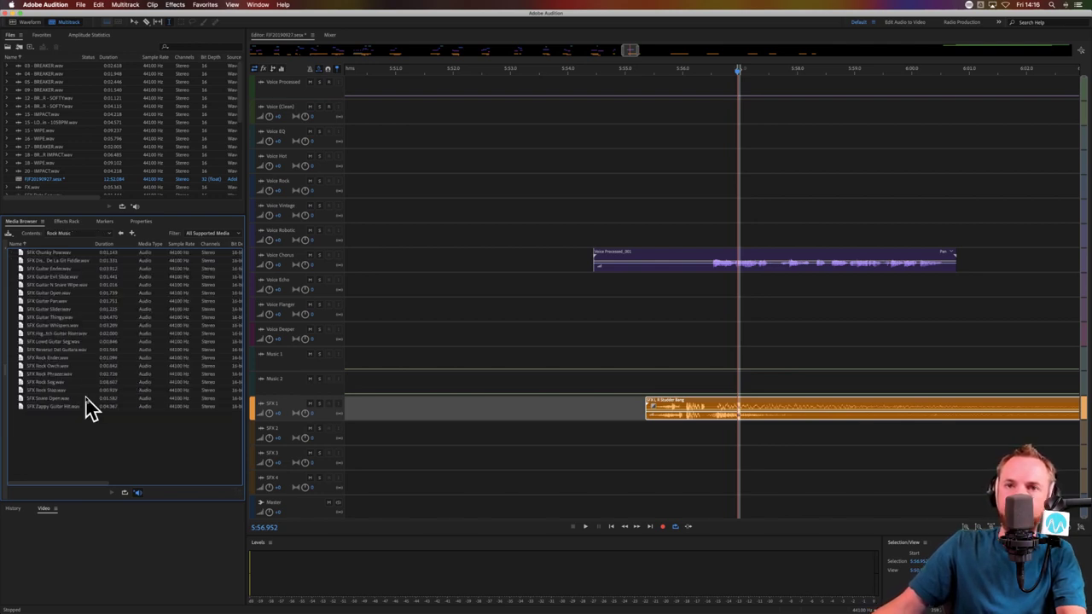
pyautogui.moveTo(298, 413); pyautogui.dragTo(759, 433)
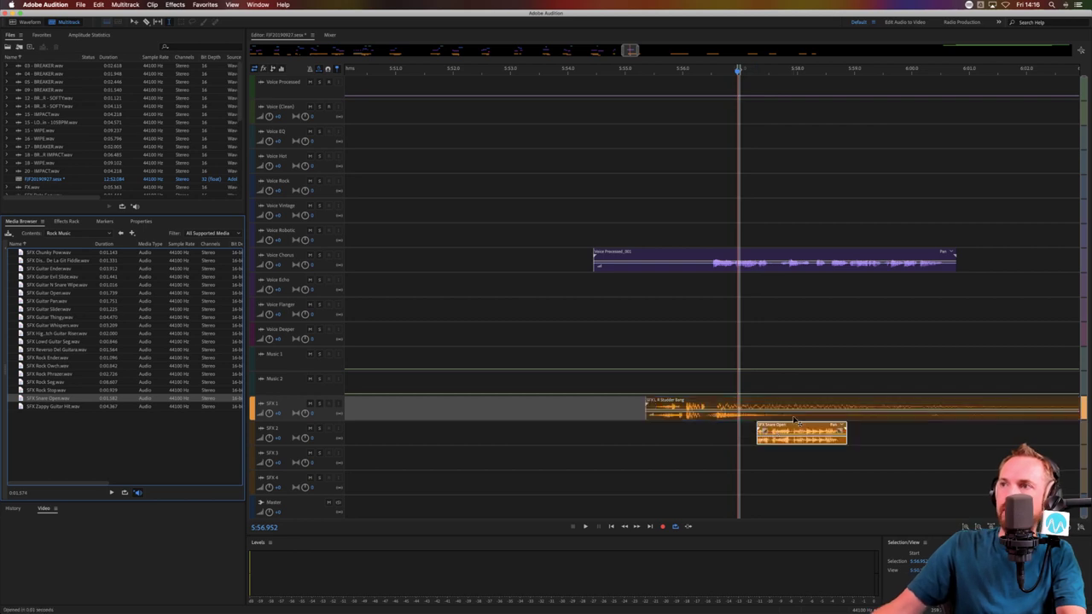
# Split the Voice Chorus clip at about 5:57.6, shift its second part to about 5:58.3, and play the passage from about 5:56
pyautogui.click(773, 272)
pyautogui.press('super+k')
pyautogui.click(784, 278)
pyautogui.moveTo(787, 267); pyautogui.dragTo(828, 265)
pyautogui.click(680, 316)
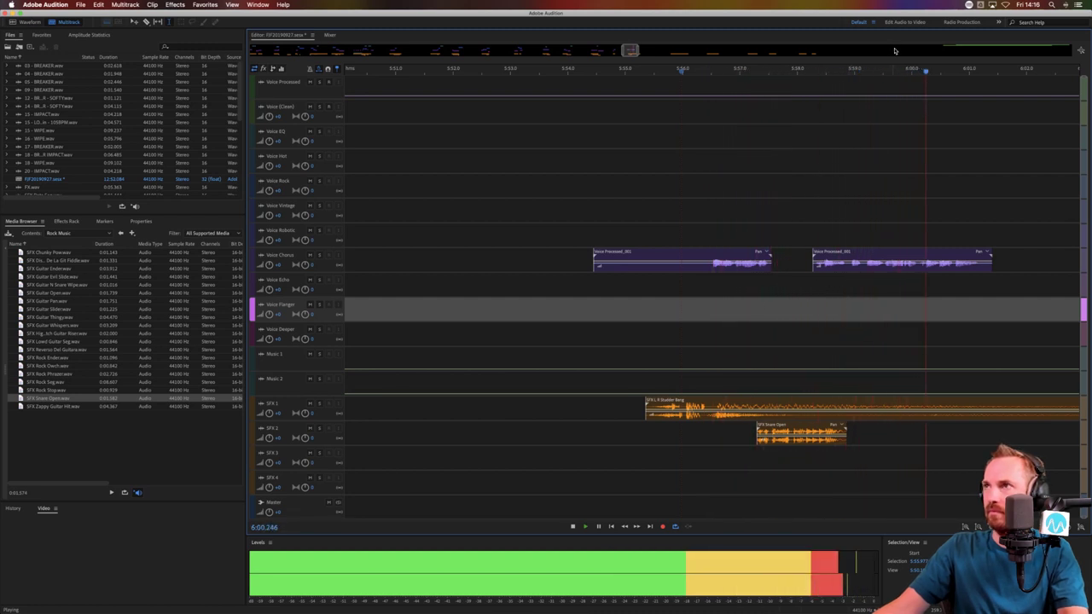
pyautogui.scroll(-2, 904, 69)
pyautogui.press('space')
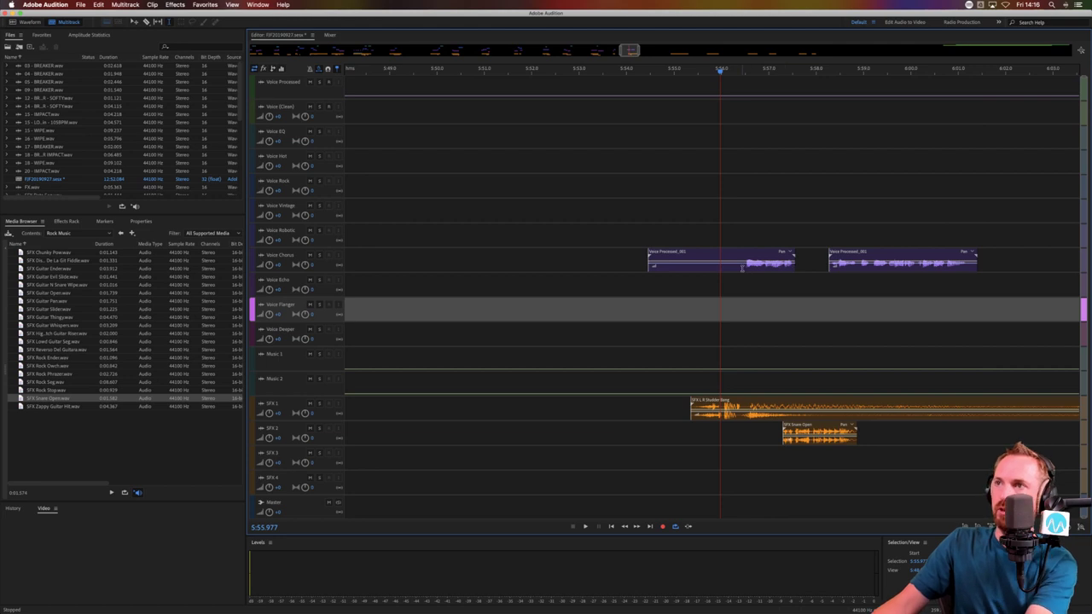
# Cut the silent lead-in off the first Voice Chorus clip and trim the start of the Voice (Clean) clip to about 11:12
pyautogui.moveTo(742, 268); pyautogui.dragTo(568, 264)
pyautogui.scroll(-3, 839, 68)
pyautogui.scroll(3, 839, 67)
pyautogui.scroll(-4, 837, 68)
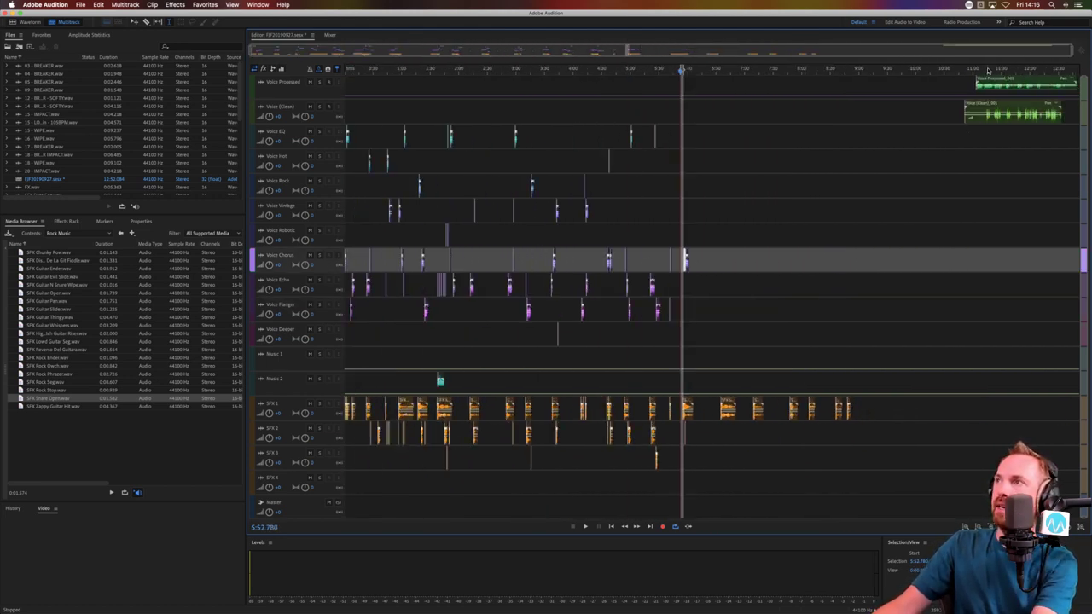
pyautogui.scroll(3, 988, 71)
pyautogui.moveTo(979, 121); pyautogui.dragTo(862, 121)
pyautogui.press('Delete')
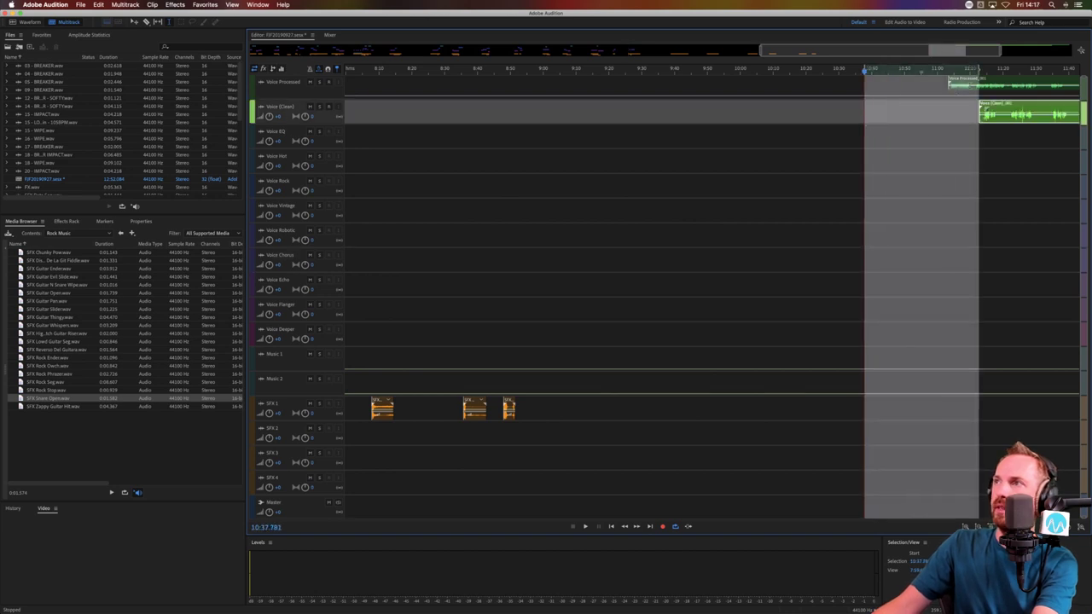
# Split the Voice Processed clip at about 11:10.6 and move its first phrase to Voice Echo at about 6:19.4
pyautogui.click(967, 93)
pyautogui.press('super+k')
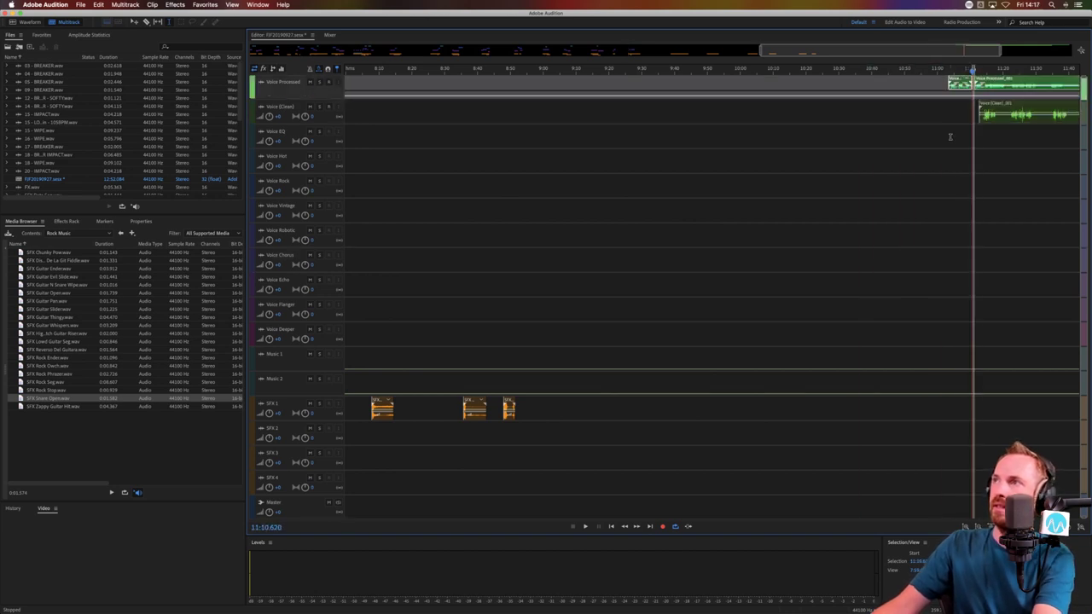
pyautogui.click(950, 138)
pyautogui.moveTo(961, 80); pyautogui.dragTo(619, 289)
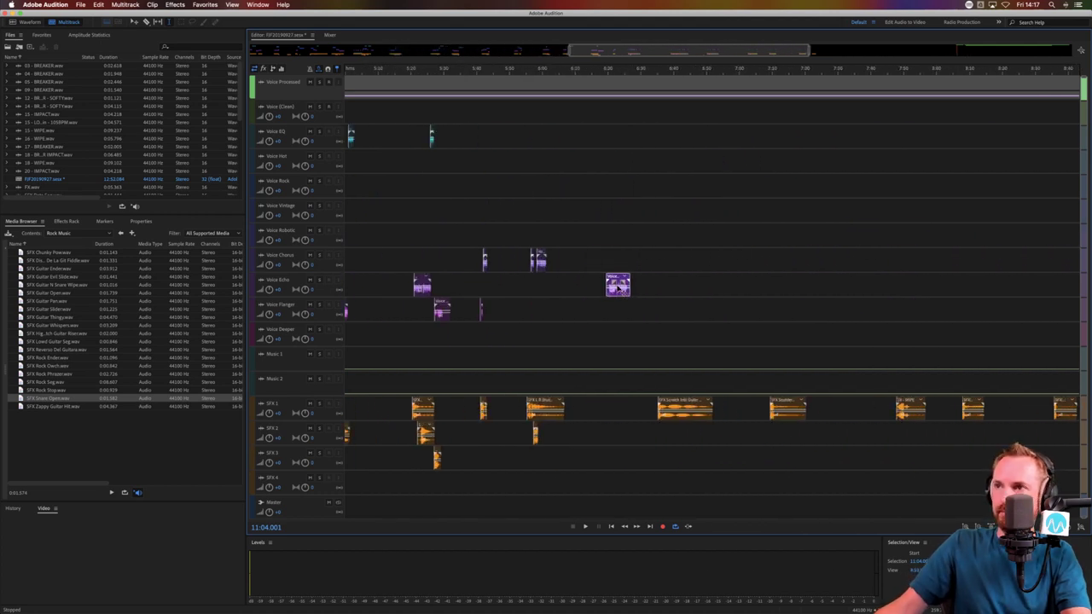
# On SFX 1, move the Scratch clip to about 7:28 and the Studder Drone clip to about 6:20, under the Voice Echo phrase
pyautogui.moveTo(676, 405); pyautogui.dragTo(626, 401)
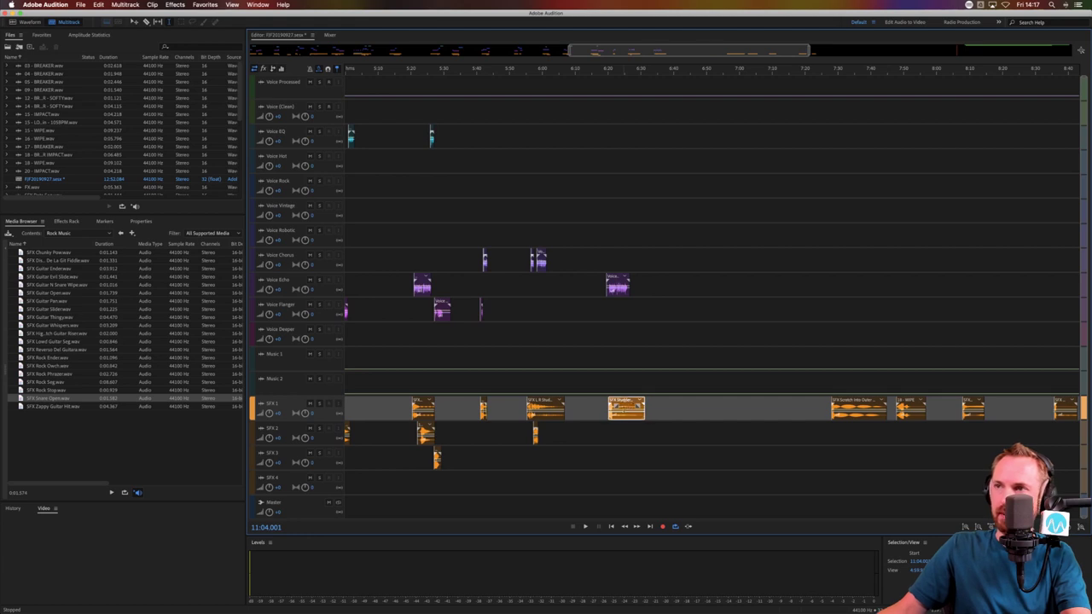
pyautogui.click(609, 340)
pyautogui.scroll(5, 609, 70)
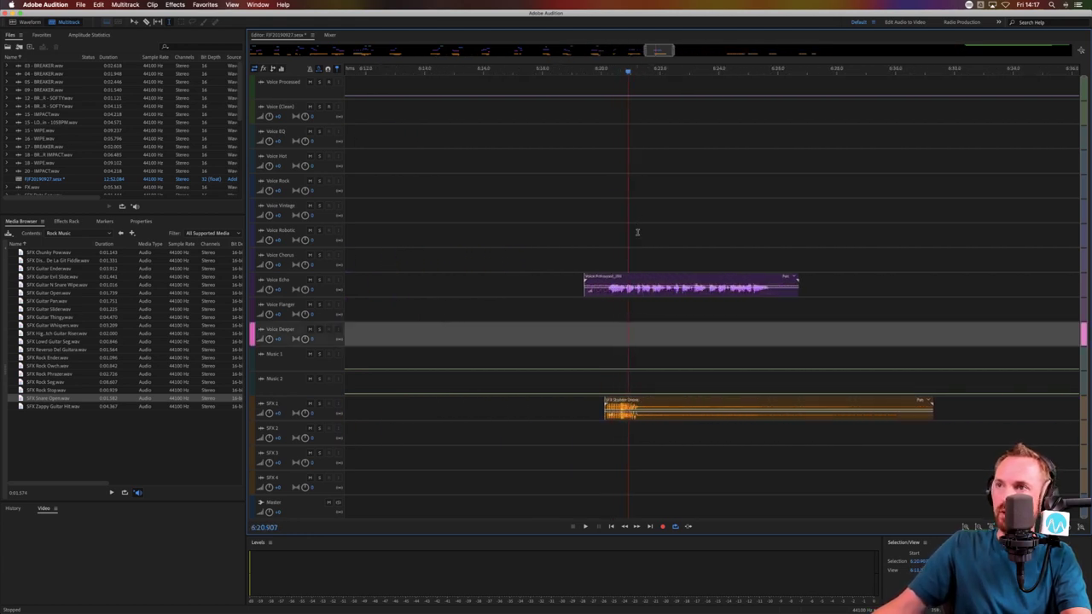
# Shift the Voice Echo phrase to about 6:20.2 and play it with the Studder Drone effect
pyautogui.moveTo(628, 292); pyautogui.dragTo(651, 291)
pyautogui.click(584, 330)
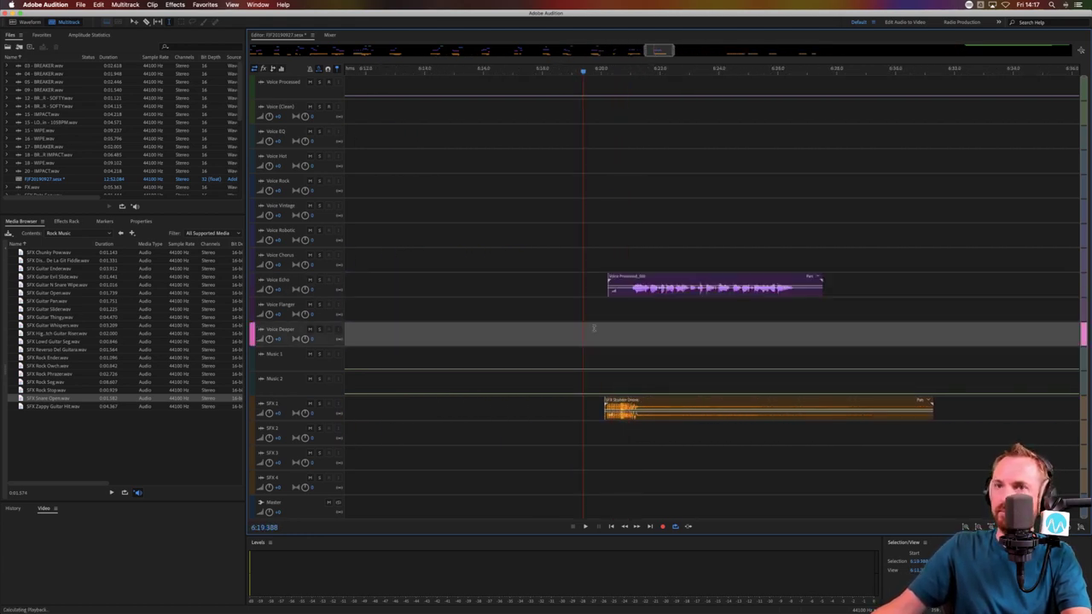
pyautogui.press('space')
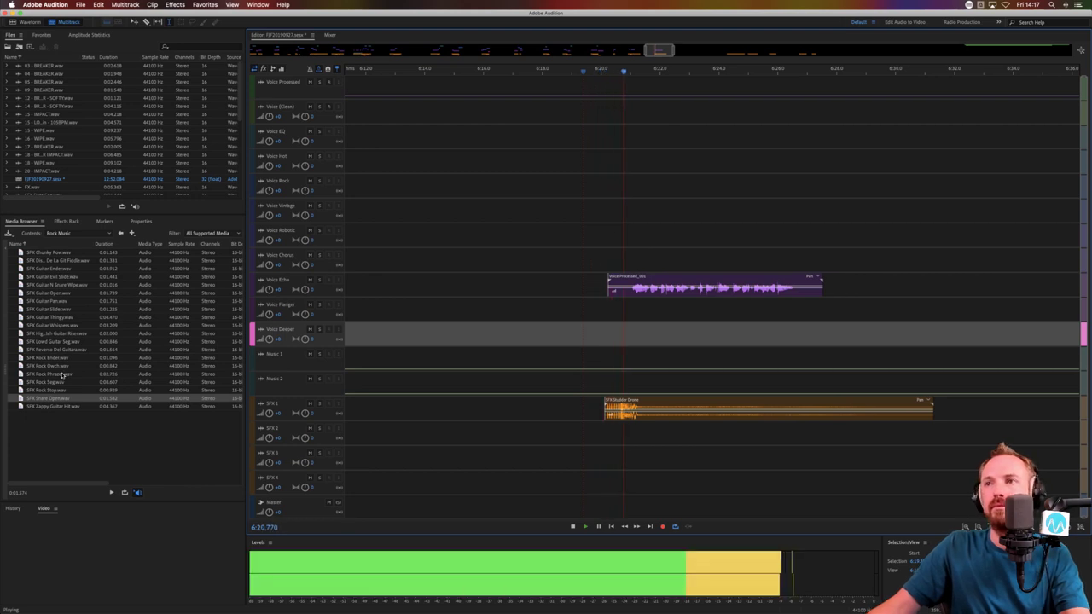
# Try SFX Rock Phraser.wav on SFX 2 at about 6:23 and play the passage from about 6:20
pyautogui.moveTo(61, 375); pyautogui.dragTo(678, 434)
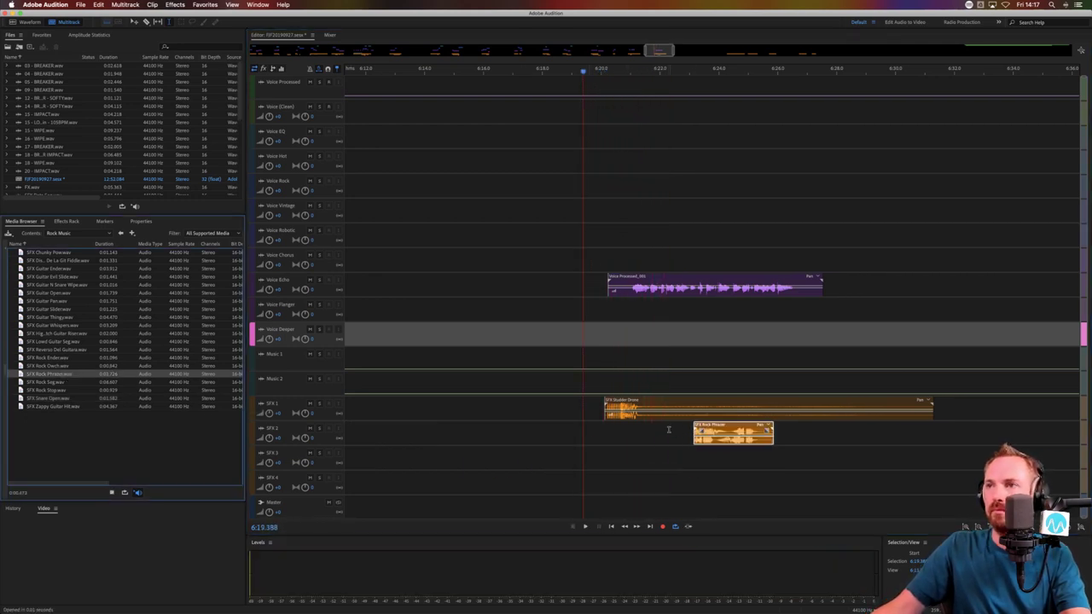
pyautogui.click(600, 333)
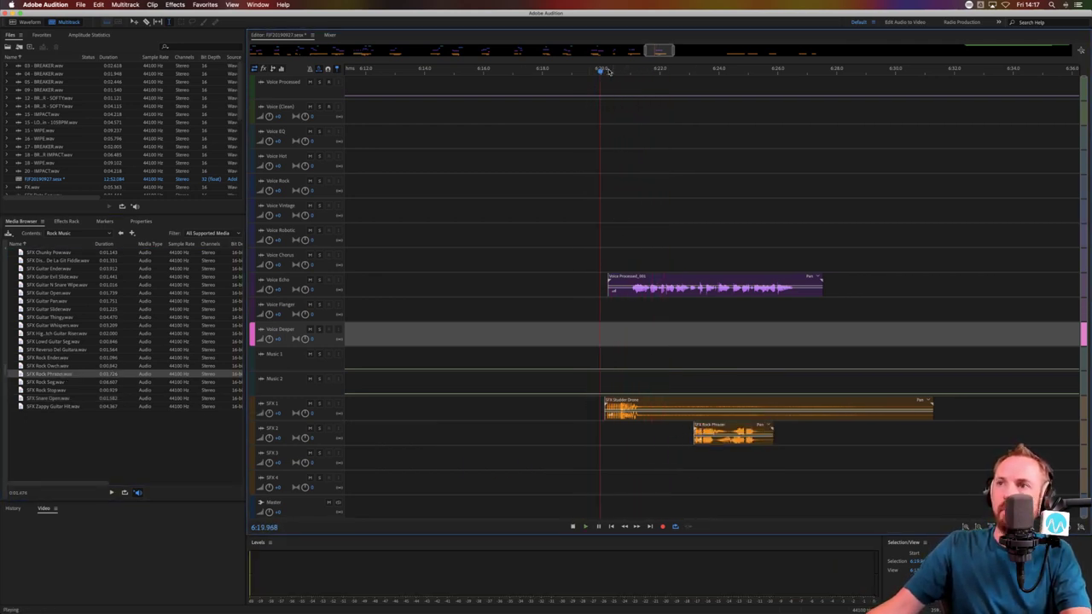
pyautogui.scroll(5, 607, 70)
pyautogui.press('space')
pyautogui.press('space')
# Trim the silent lead-in of the Voice Echo phrase, up to about 6:20.6
pyautogui.moveTo(748, 298); pyautogui.dragTo(483, 298)
pyautogui.press('Delete')
# Copy a short slice of the Voice Echo phrase at 6:20.7 and paste eight copies on Voice Flanger between about 6:20.2 and 6:20.6
pyautogui.moveTo(707, 291); pyautogui.dragTo(722, 291)
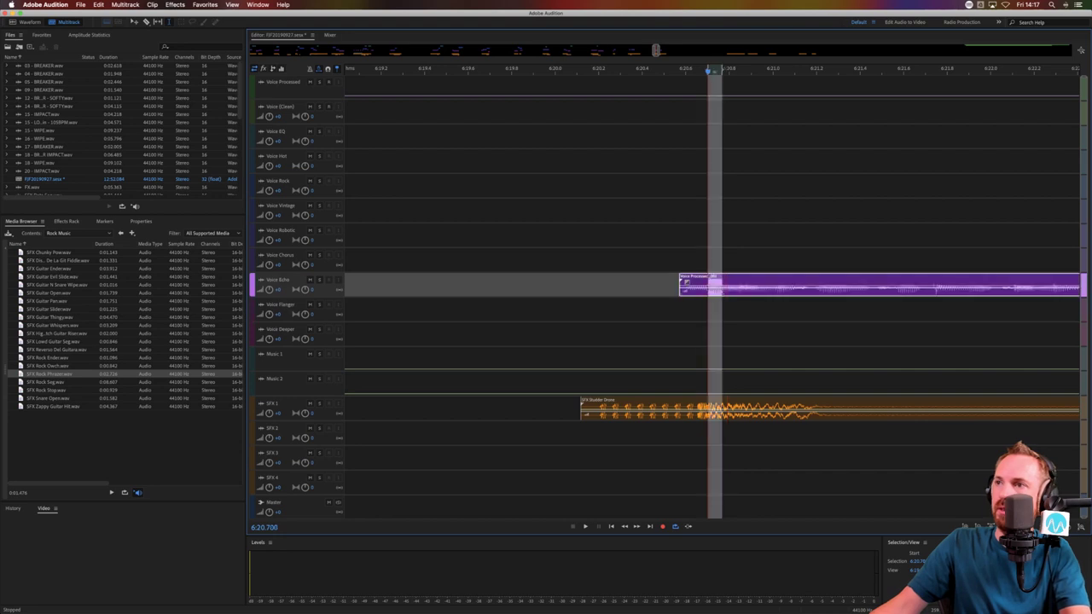
pyautogui.click(683, 316)
pyautogui.hotkey('ctrl', 'v')
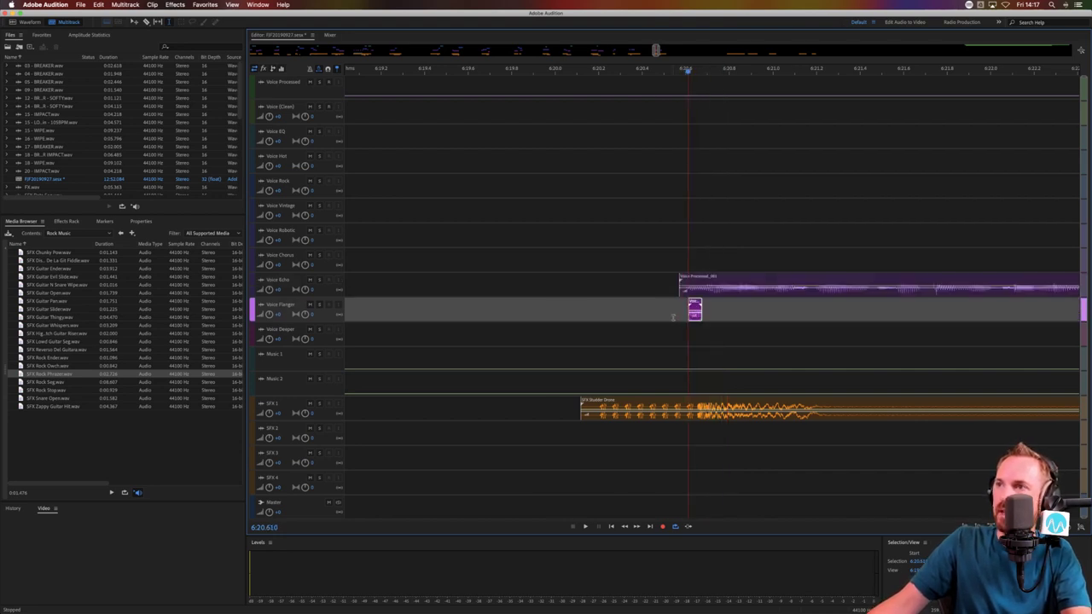
pyautogui.click(673, 318)
pyautogui.press('super+v')
pyautogui.click(666, 318)
pyautogui.hotkey('ctrl', 'v')
pyautogui.click(652, 317)
pyautogui.hotkey('ctrl', 'v')
pyautogui.click(643, 317)
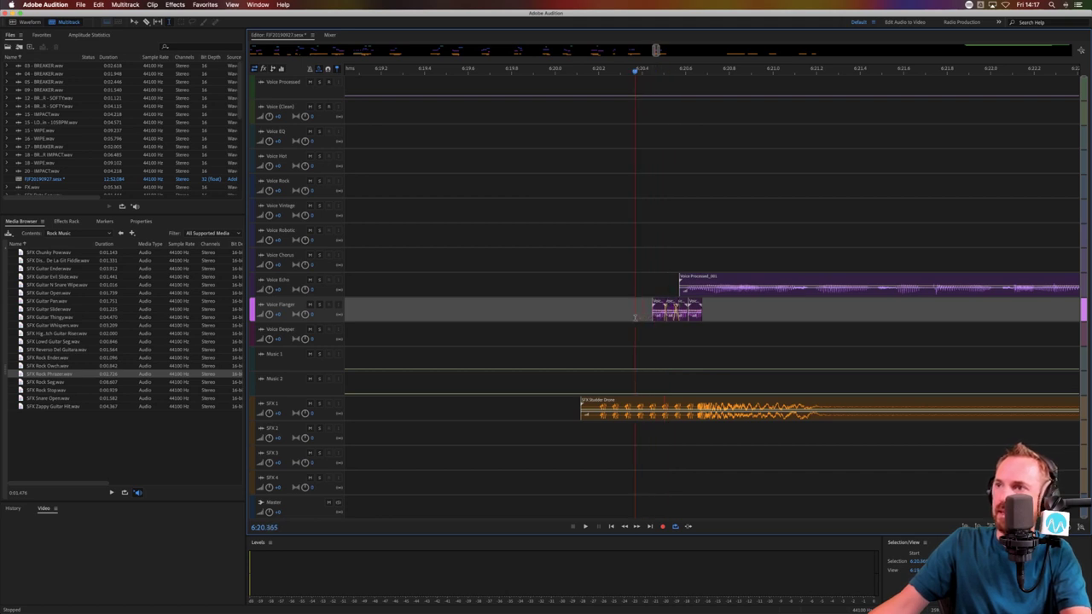
pyautogui.hotkey('ctrl', 'v')
pyautogui.click(622, 318)
pyautogui.hotkey('ctrl', 'v')
pyautogui.click(612, 318)
pyautogui.hotkey('ctrl', 'v')
pyautogui.click(599, 318)
pyautogui.hotkey('ctrl', 'v')
# Play back the stuttered voice intro and split the Voice Echo clip at about 6:22.8
pyautogui.press('space')
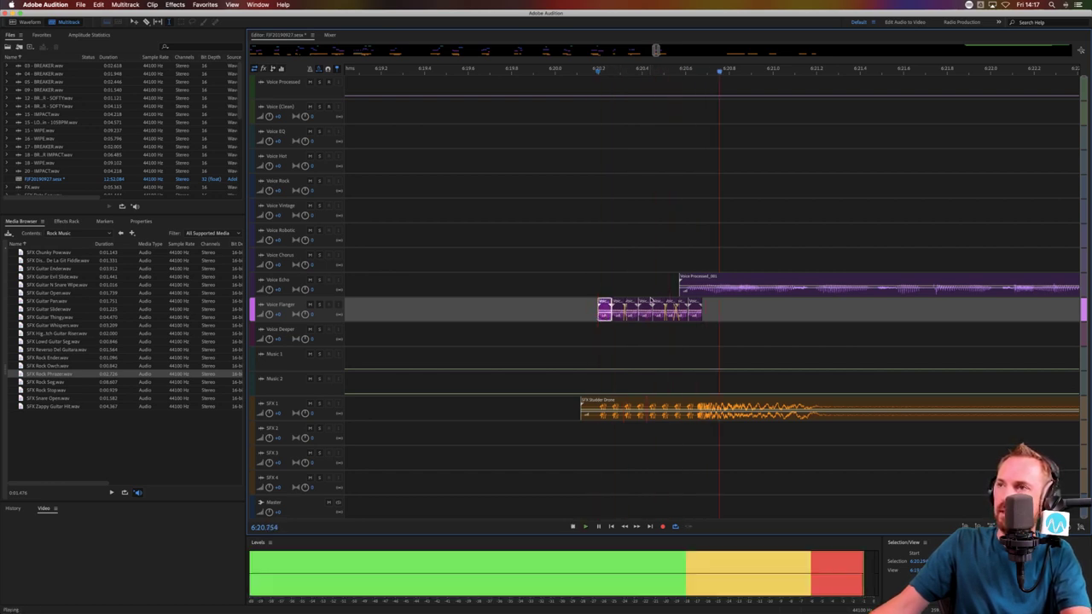
pyautogui.scroll(-3, 782, 68)
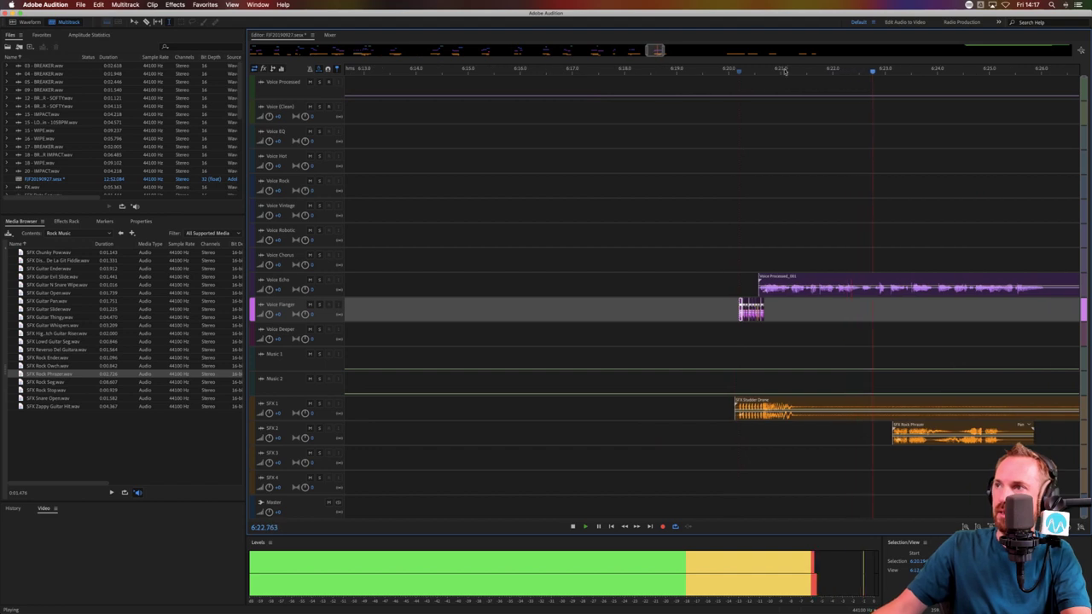
pyautogui.press('space')
pyautogui.click(876, 290)
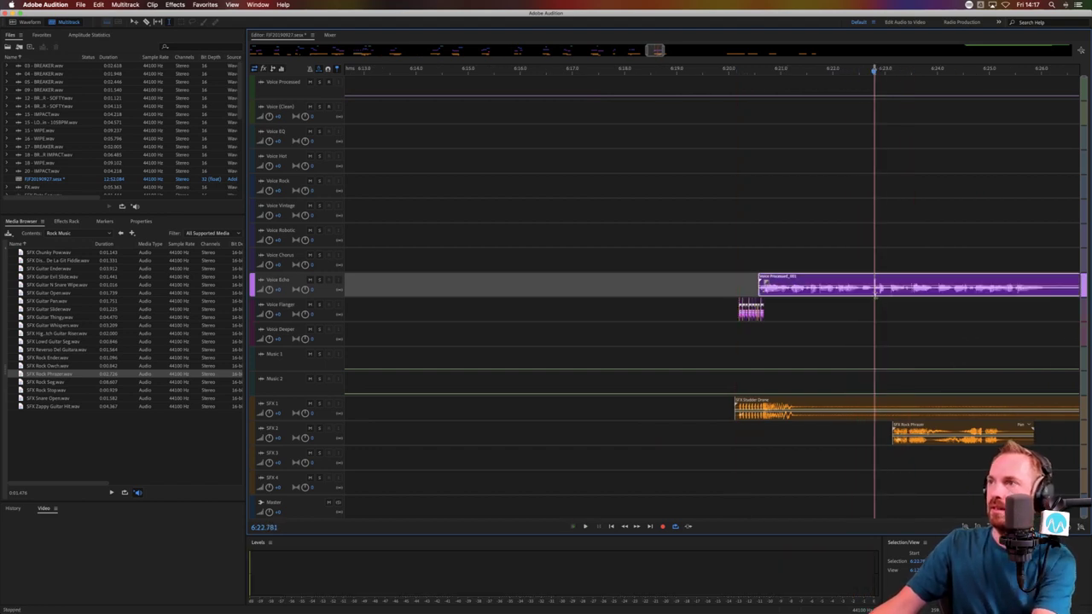
pyautogui.press('super+k')
# Delete the Rock Phraser clip from SFX 2
pyautogui.click(880, 338)
pyautogui.click(903, 433)
pyautogui.press('Delete')
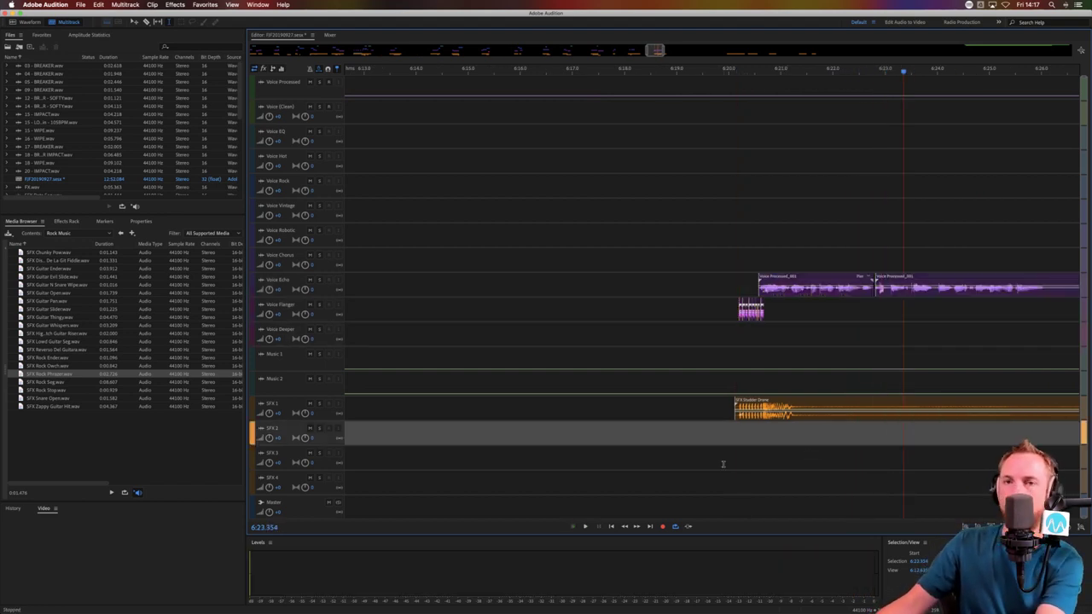
# Place SFX Power Ender.wav from the Boom sound effects folder on SFX 2 at about 6:22.4
pyautogui.click(120, 232)
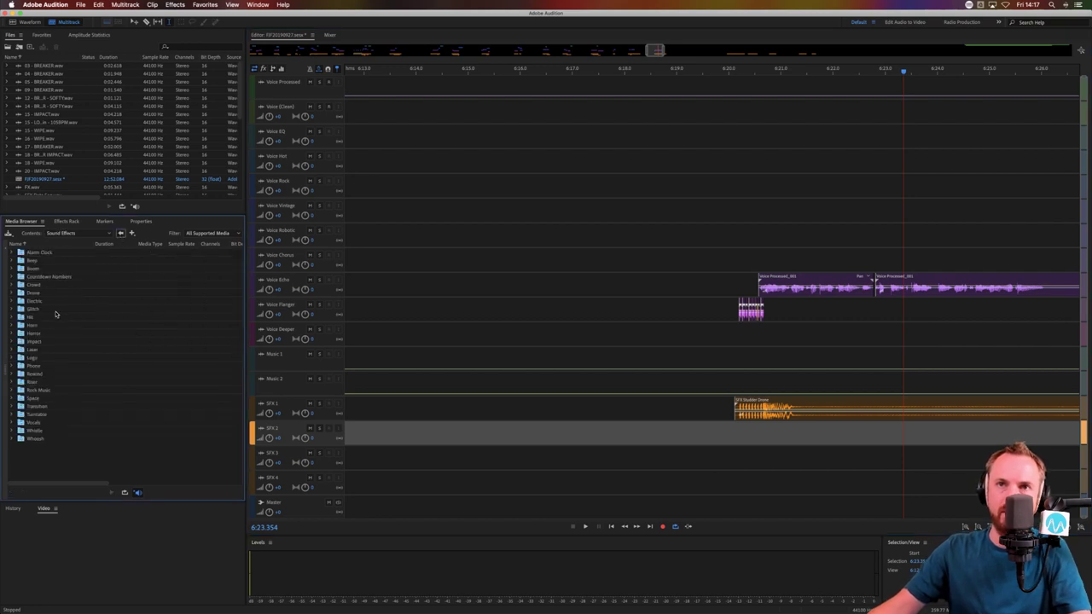
pyautogui.doubleClick(33, 268)
pyautogui.moveTo(51, 285); pyautogui.dragTo(888, 432)
# Move the second half of the Voice Echo phrase to Voice Flanger at about 6:23.6 and play the transition
pyautogui.moveTo(900, 291); pyautogui.dragTo(939, 316)
pyautogui.click(832, 331)
pyautogui.click(863, 321)
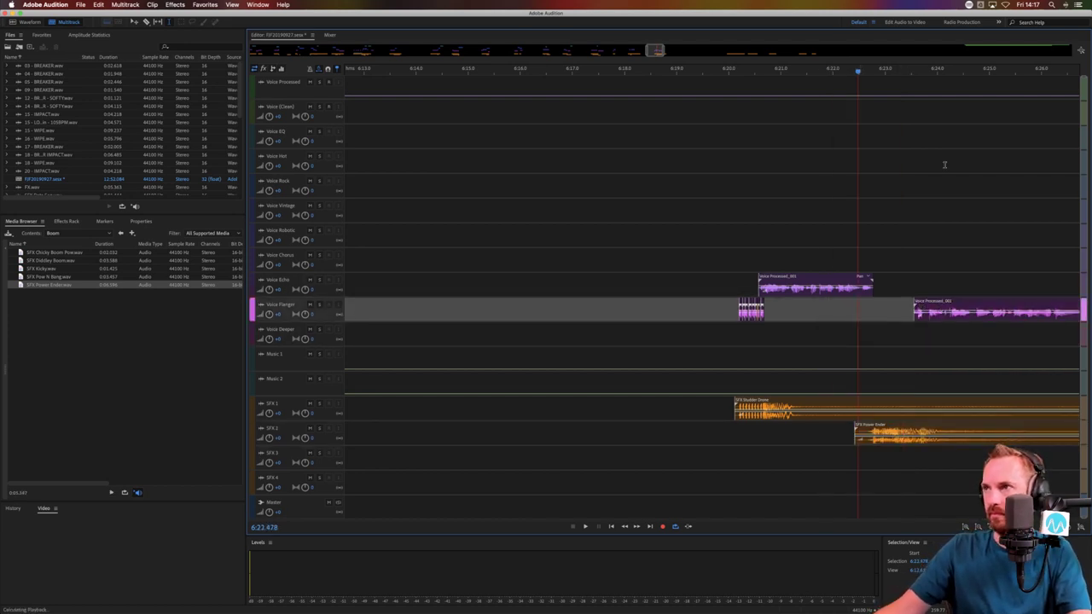
pyautogui.press('space')
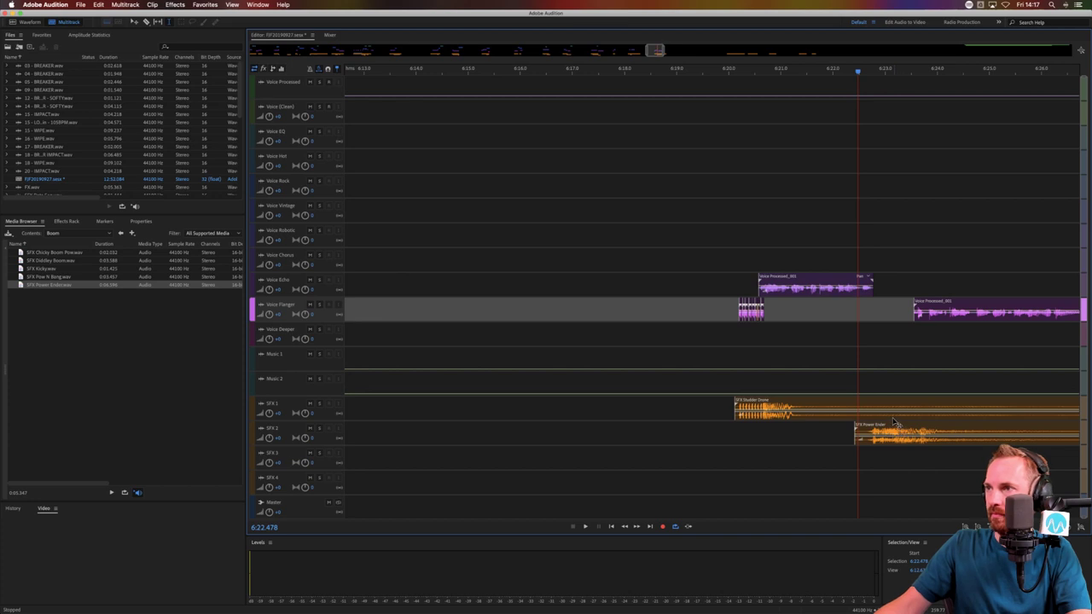
# Nudge the Power Ender clip on SFX 2 earlier, to about 6:22.2, and play the passage
pyautogui.moveTo(896, 422); pyautogui.dragTo(887, 423)
pyautogui.press('space')
pyautogui.click(815, 311)
pyautogui.press('space')
# Copy the last second of the Voice Echo clip onto Voice Deeper at about 6:22.6 and play it with the Power Ender effect
pyautogui.moveTo(819, 285); pyautogui.dragTo(881, 333)
pyautogui.click(863, 309)
pyautogui.press('super+v')
pyautogui.press('space')
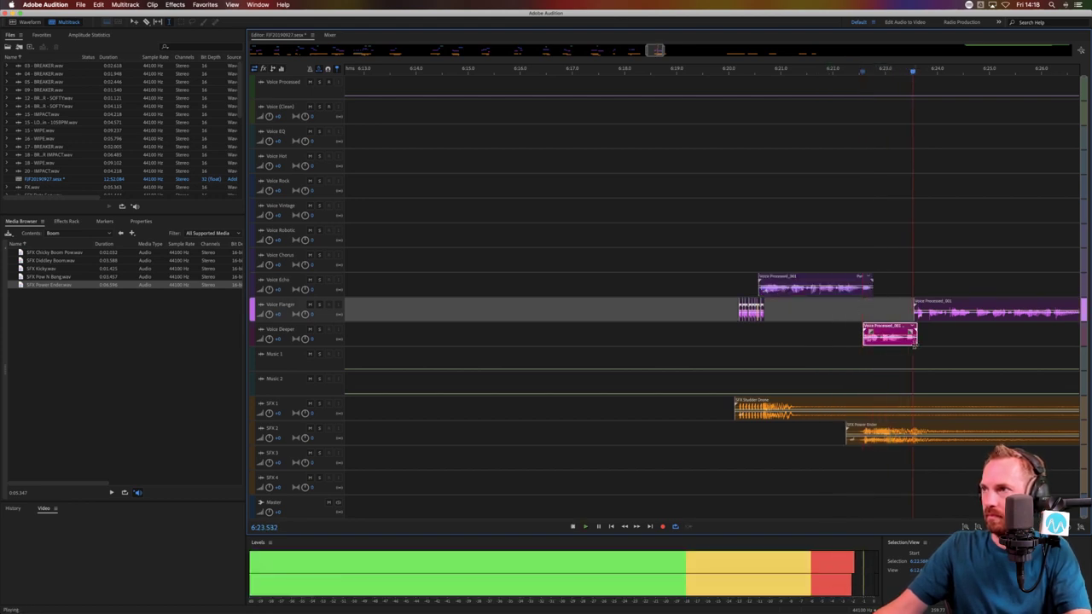
pyautogui.scroll(-5, 956, 62)
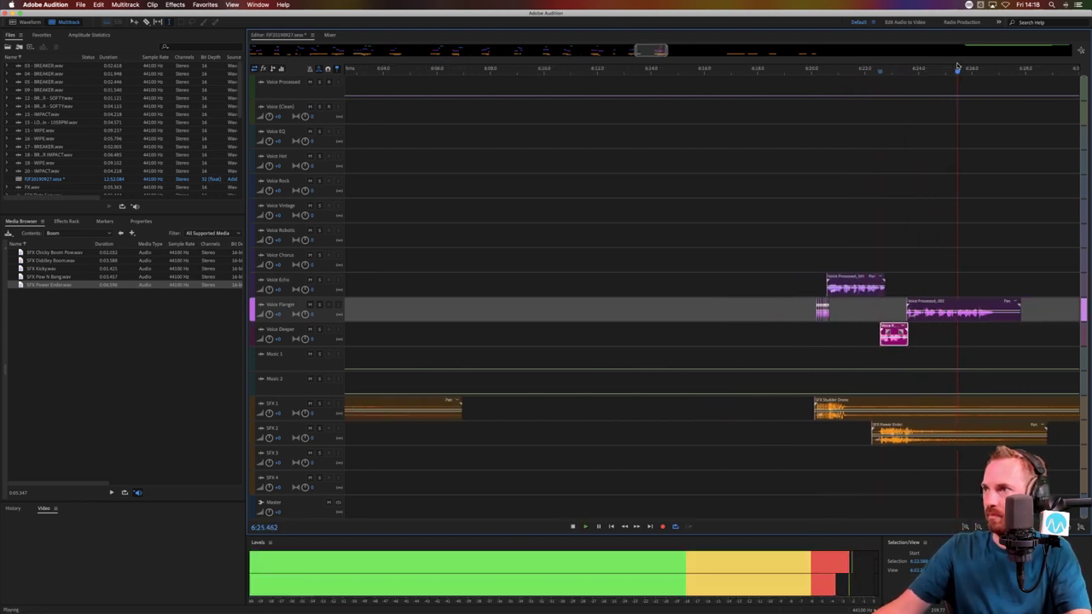
pyautogui.press('space')
# Move the remaining Voice Processed clip earlier, to start at about 11:05
pyautogui.scroll(-10, 956, 77)
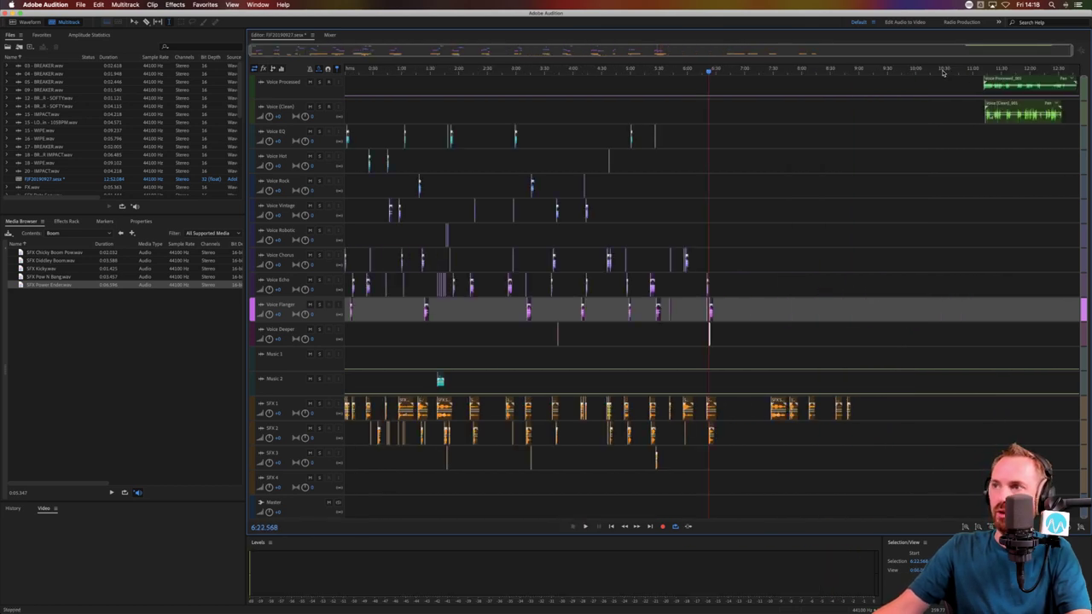
pyautogui.scroll(4, 994, 68)
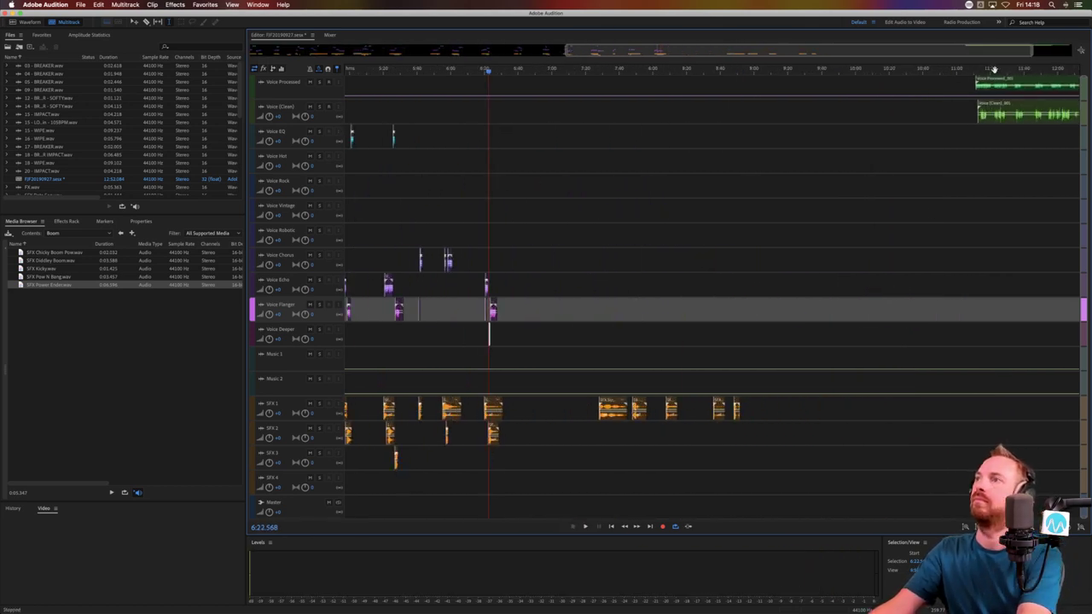
pyautogui.scroll(4, 994, 75)
pyautogui.click(986, 80)
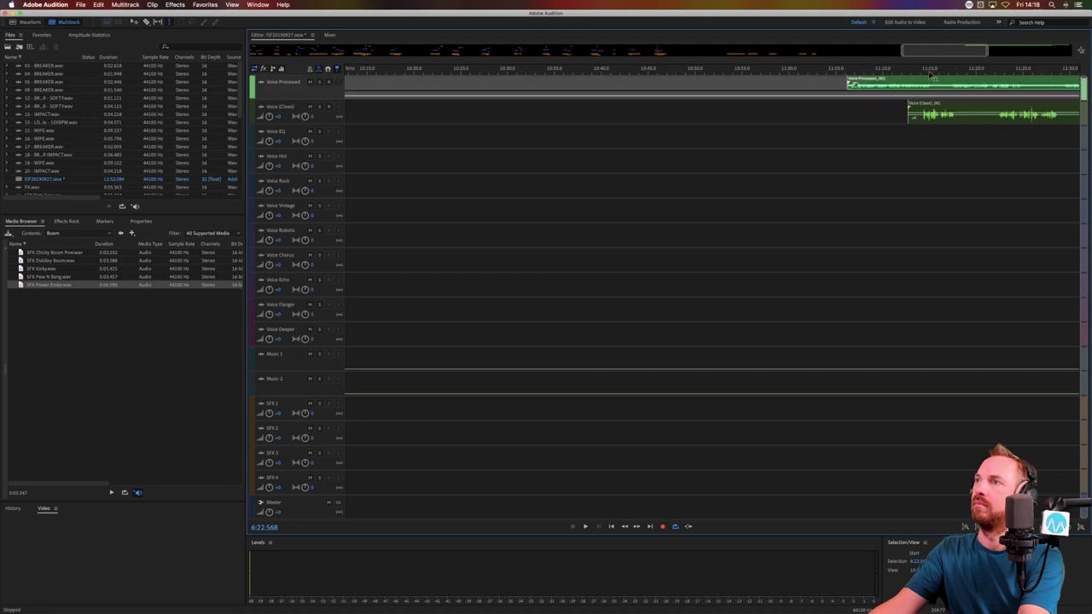
pyautogui.moveTo(912, 77); pyautogui.dragTo(922, 86)
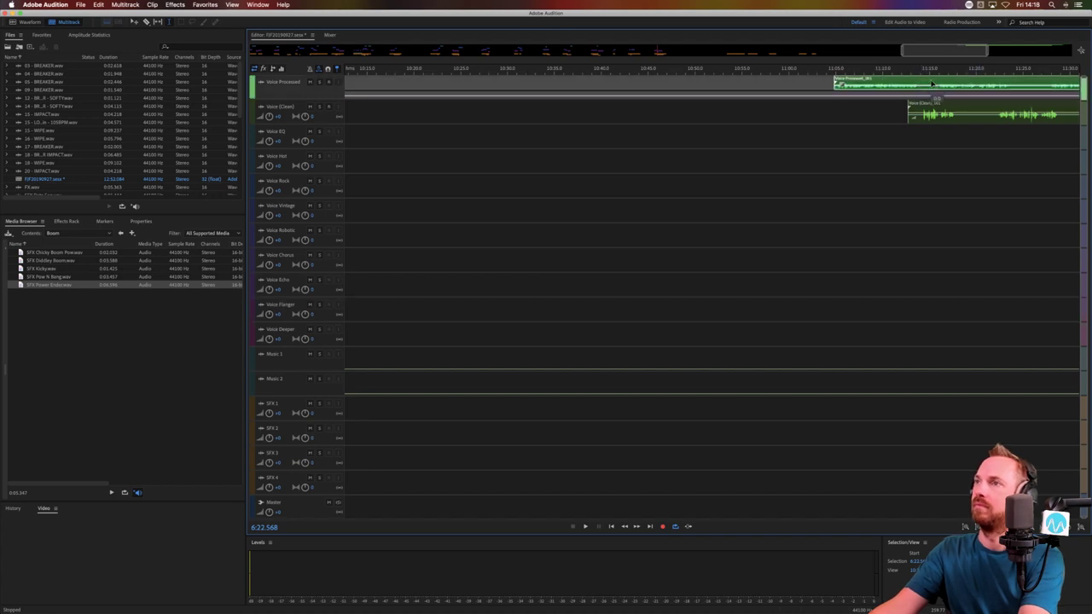
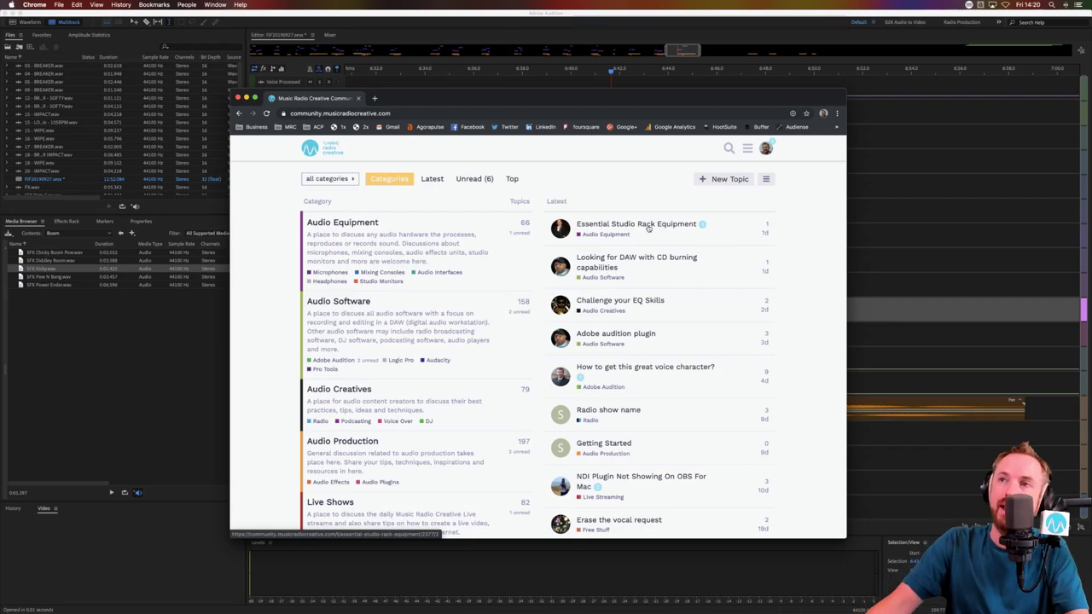
# Open the Essential Studio Rack Equipment topic in the community forum and read through the post's rack equipment list
pyautogui.click(649, 226)
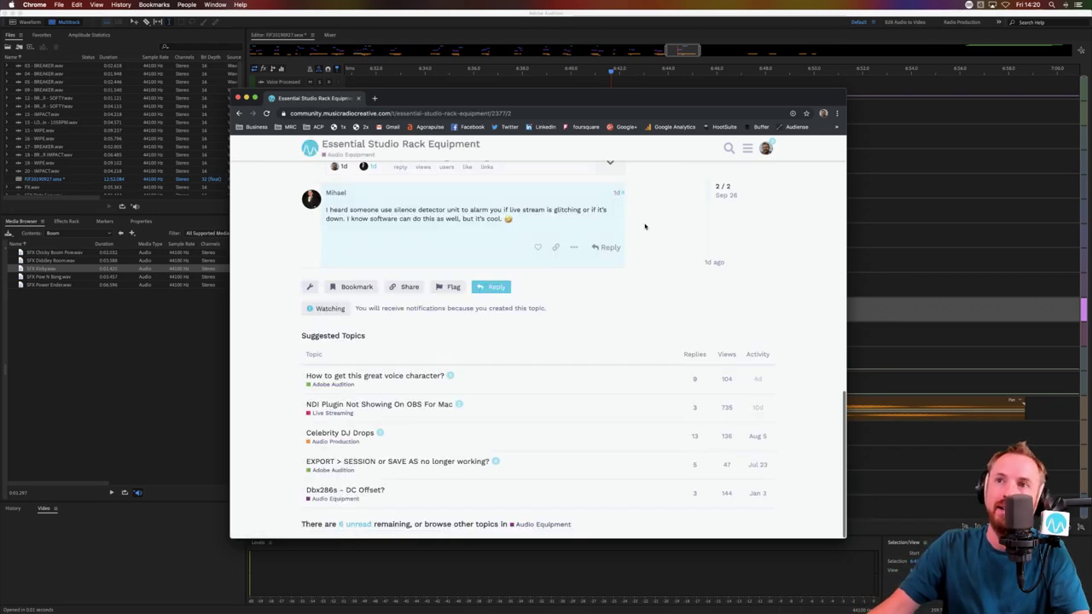
pyautogui.scroll(-3, 570, 273)
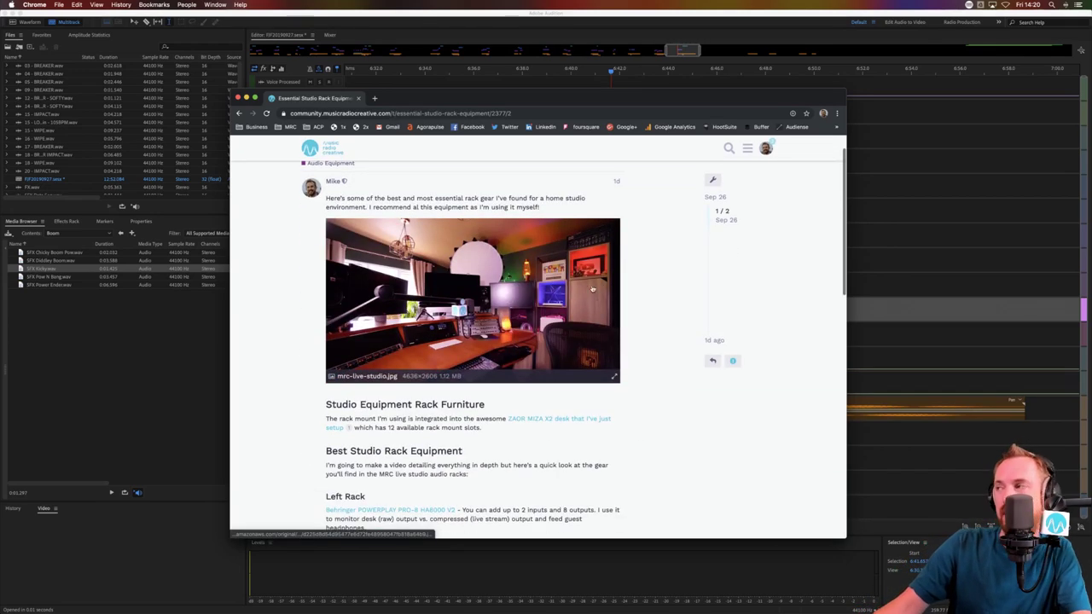
pyautogui.scroll(-3, 638, 301)
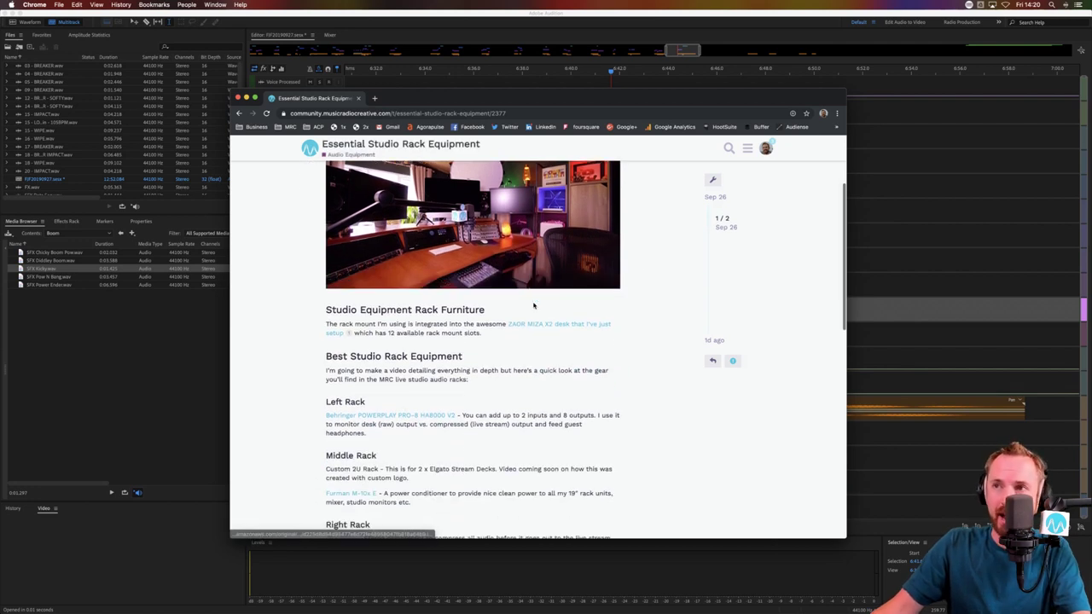
pyautogui.scroll(-3, 501, 314)
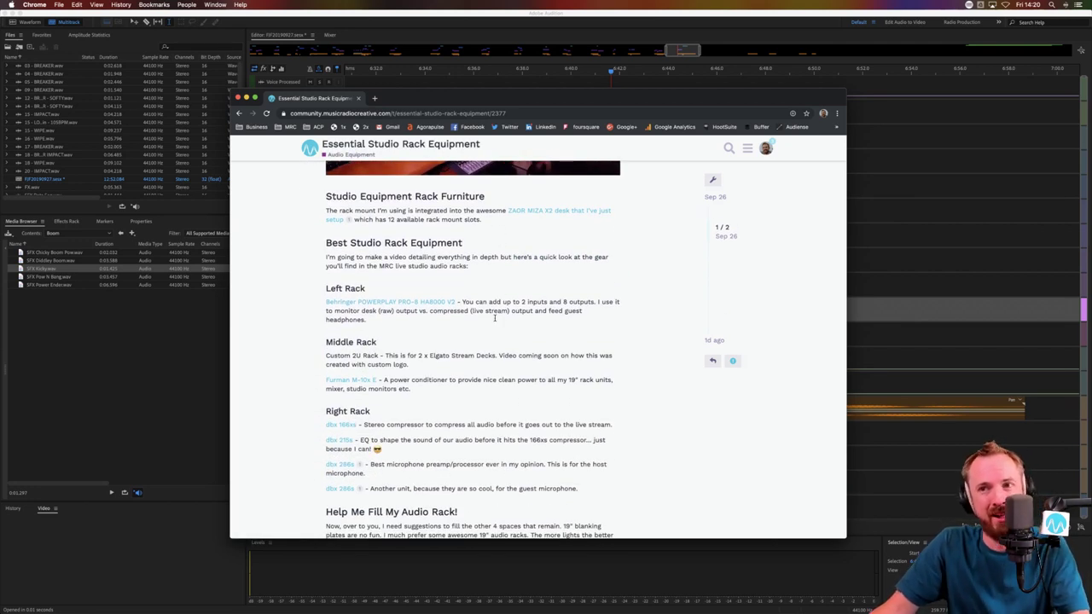
pyautogui.scroll(-3, 494, 319)
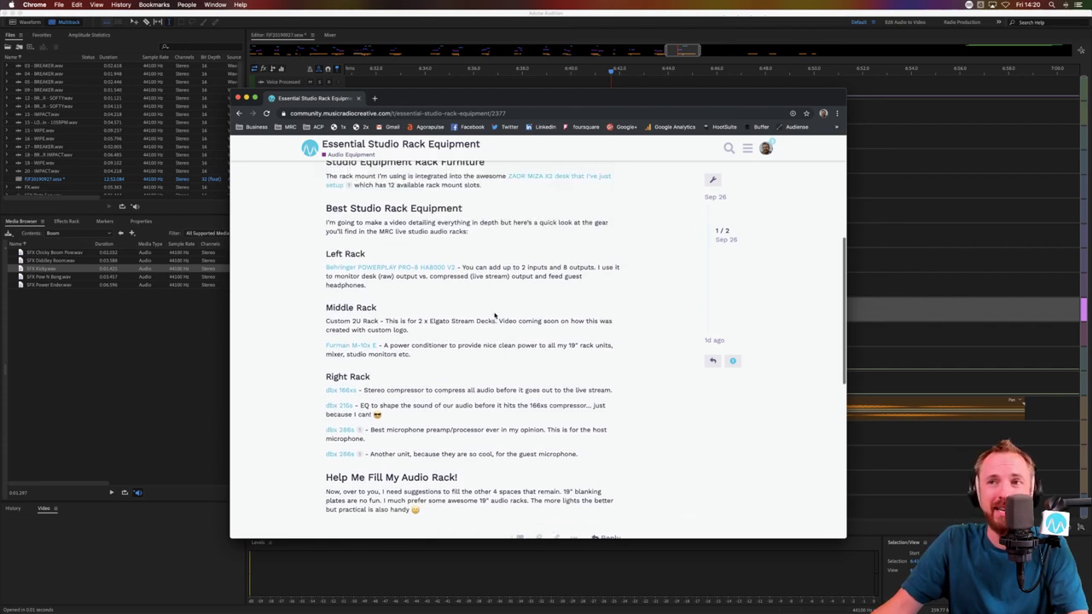
pyautogui.scroll(5, 494, 315)
pyautogui.scroll(-4, 494, 316)
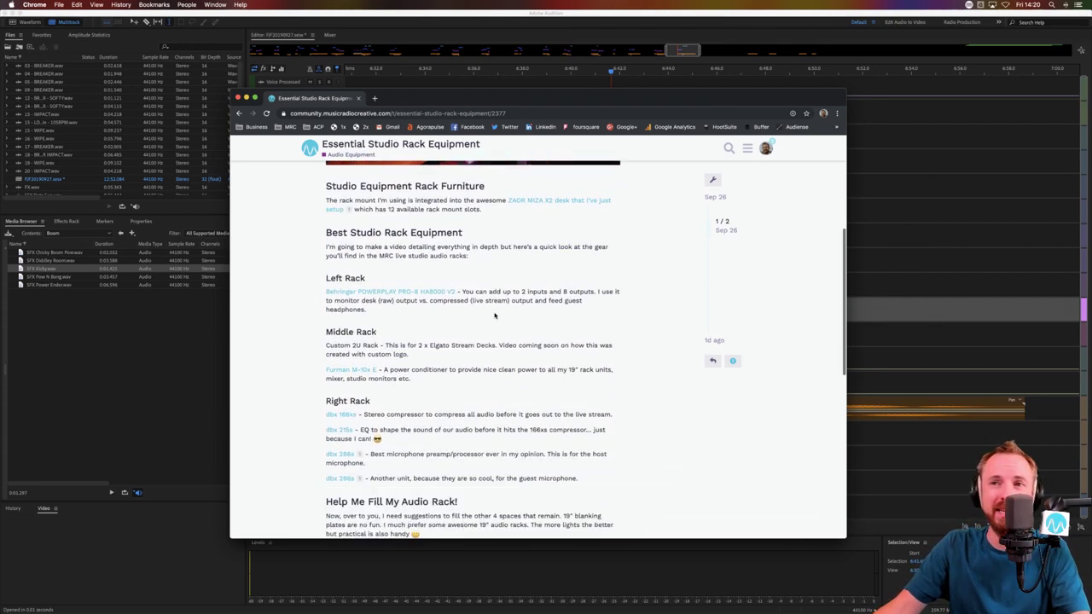
pyautogui.scroll(4, 494, 315)
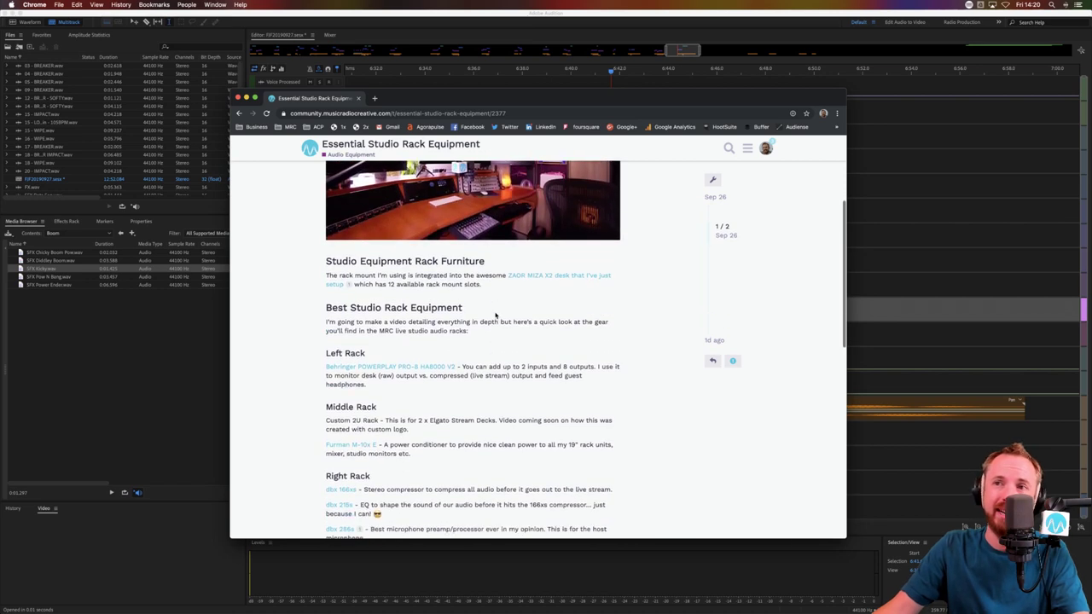
pyautogui.scroll(-5, 463, 337)
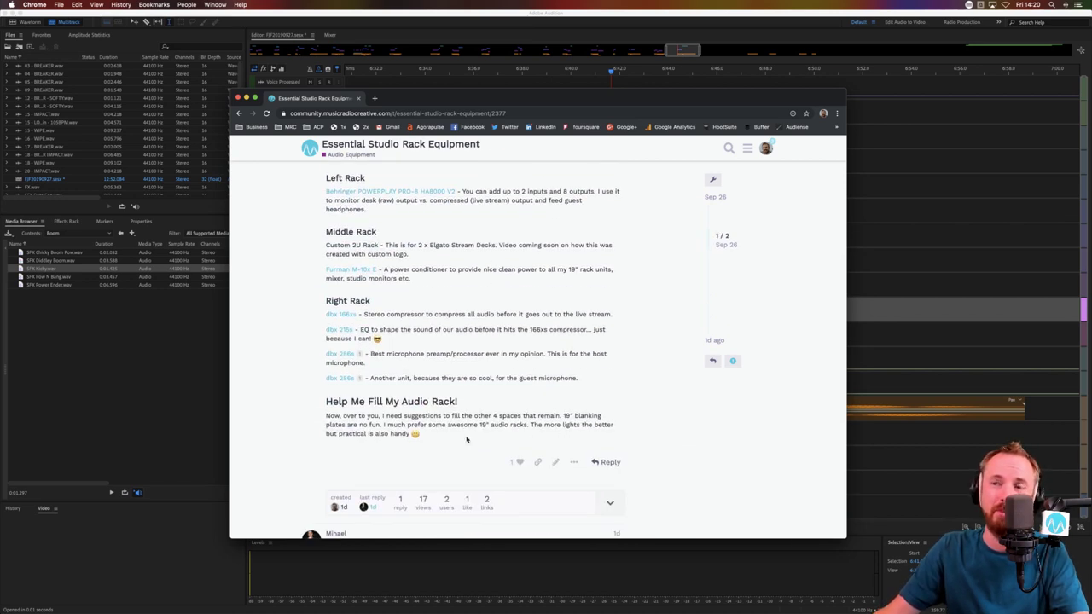
pyautogui.scroll(4, 489, 422)
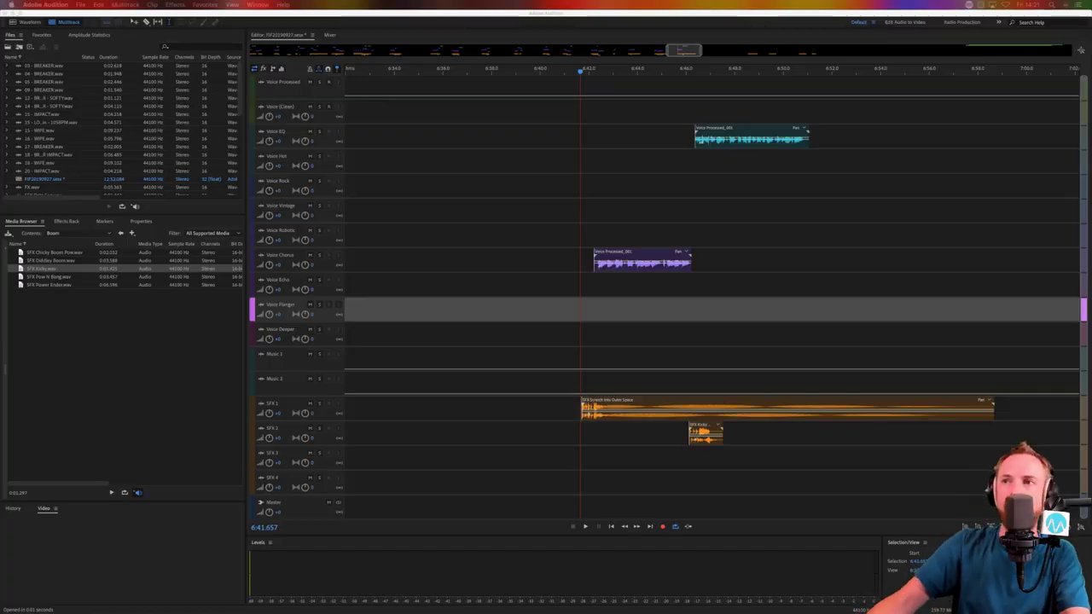
# Play the passage from about 6:41.7 and nudge the Voice EQ clip slightly later, to about 6:46.6
pyautogui.click(564, 306)
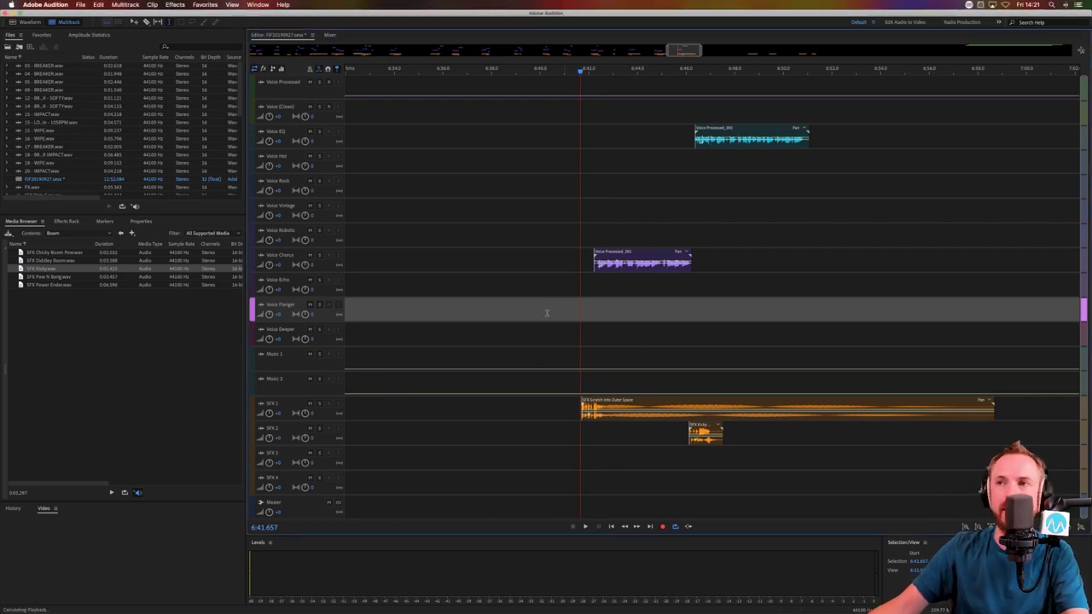
pyautogui.press('space')
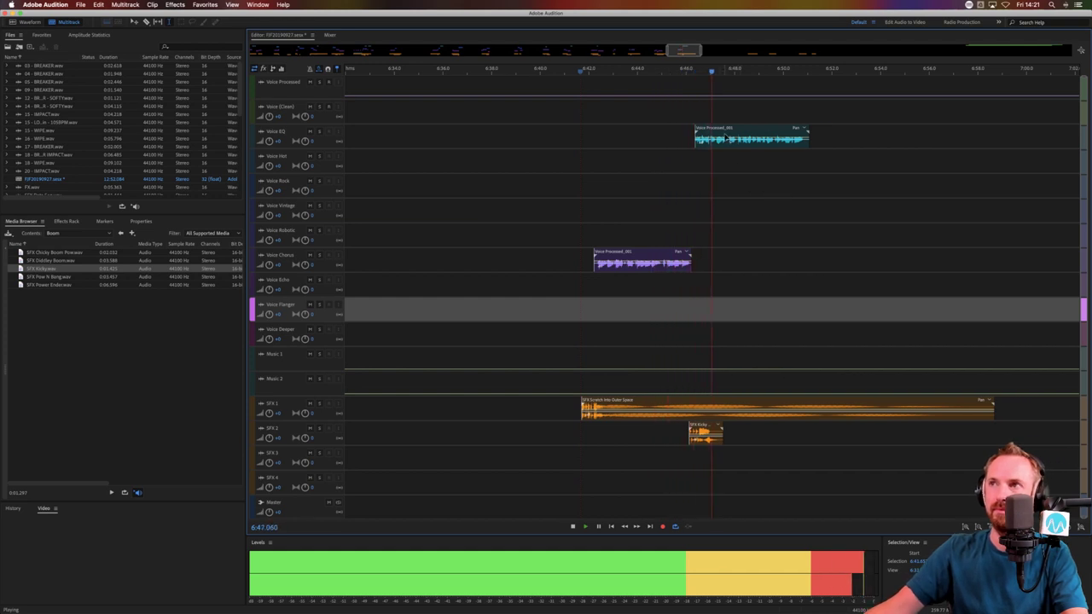
pyautogui.moveTo(750, 137); pyautogui.dragTo(756, 136)
pyautogui.press('space')
pyautogui.click(680, 155)
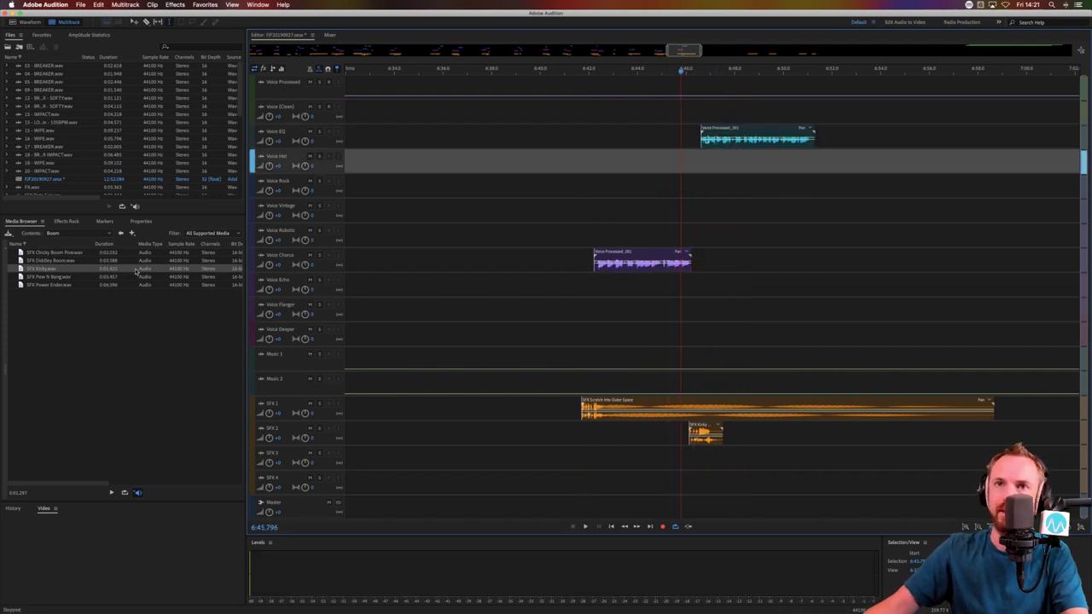
# Place SFX Rhythmic Echo from the Impact sound effects folder on SFX 3 at about 6:46.2 and shift the SFX 2 Kicky clip to about 6:52.8
pyautogui.click(120, 233)
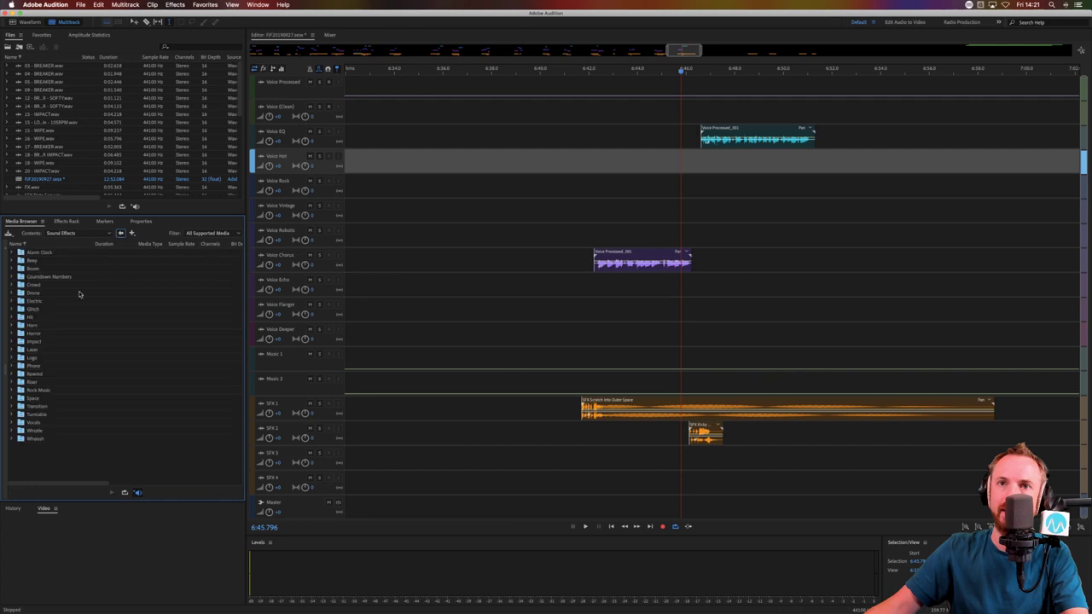
pyautogui.doubleClick(34, 341)
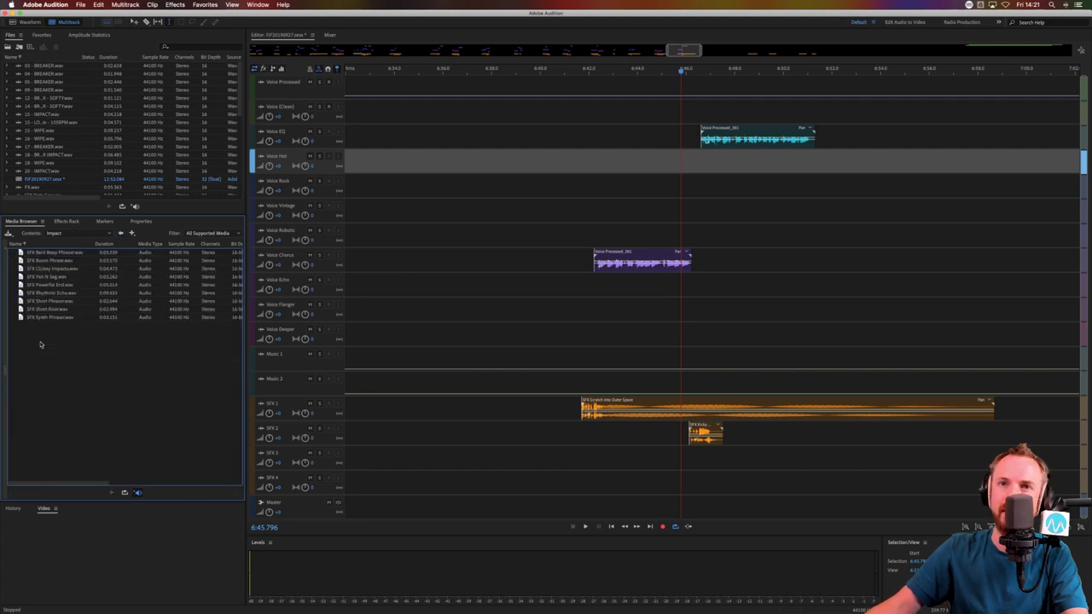
pyautogui.click(49, 301)
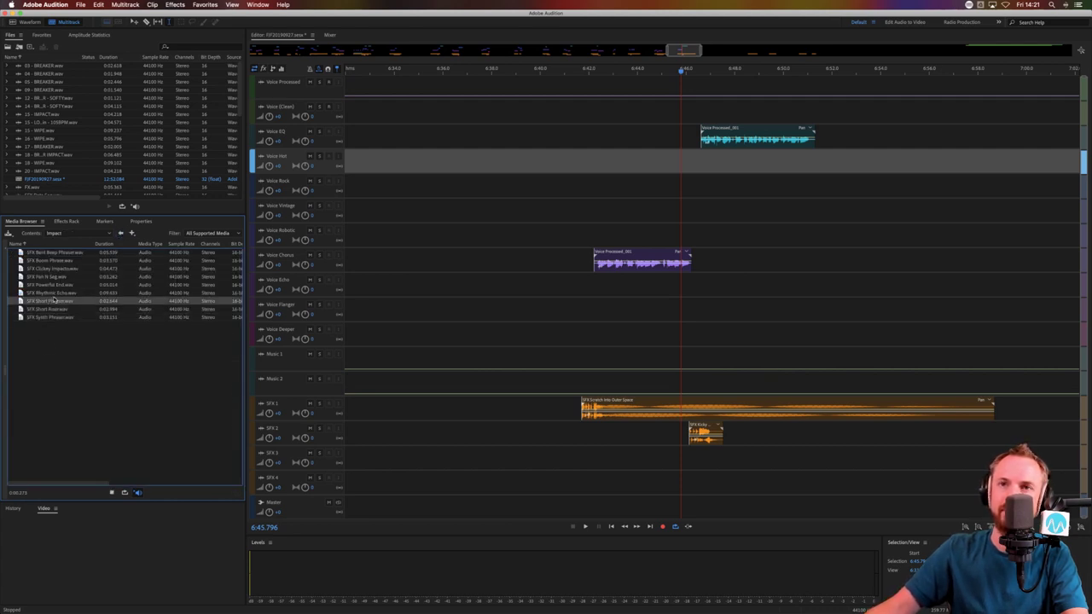
pyautogui.moveTo(56, 293); pyautogui.dragTo(845, 429)
pyautogui.click(683, 439)
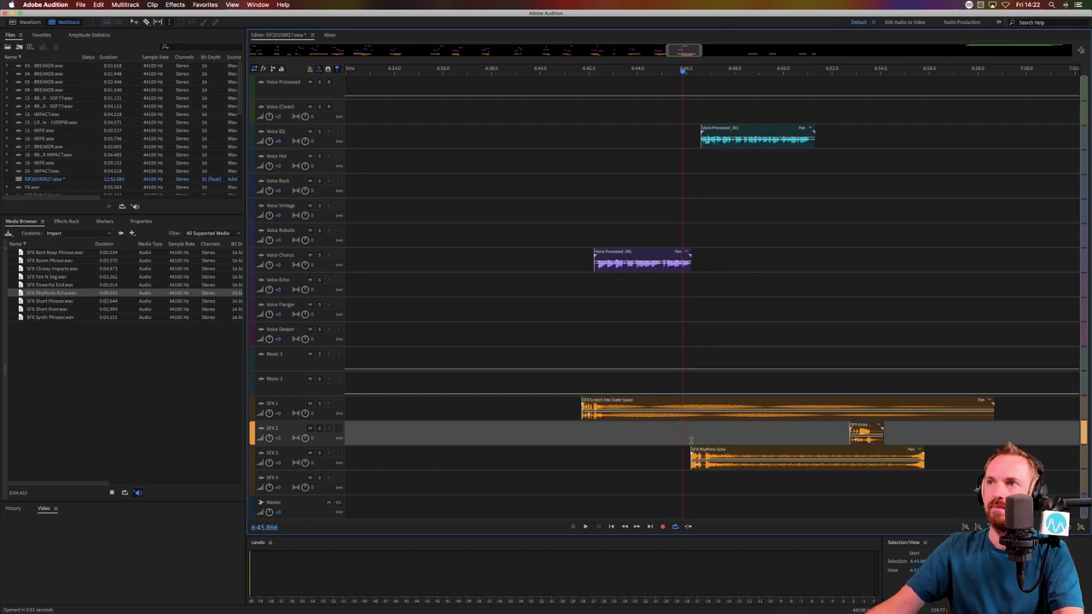
# Play the transition into the Rhythmic Echo effect and nudge the Voice EQ clip later, to about 6:46.8
pyautogui.scroll(2, 705, 72)
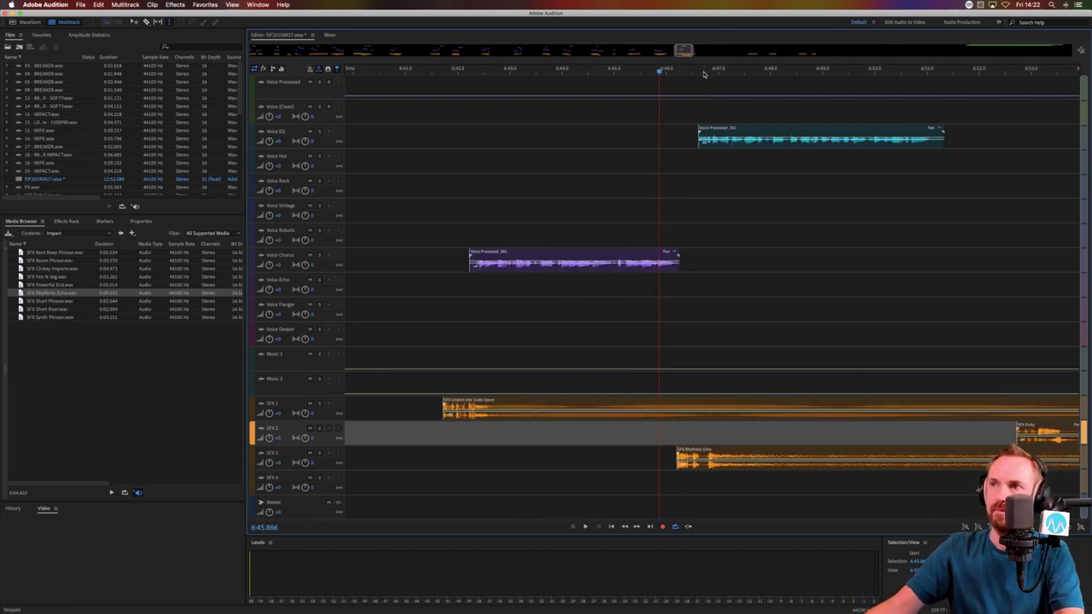
pyautogui.click(665, 287)
pyautogui.press('space')
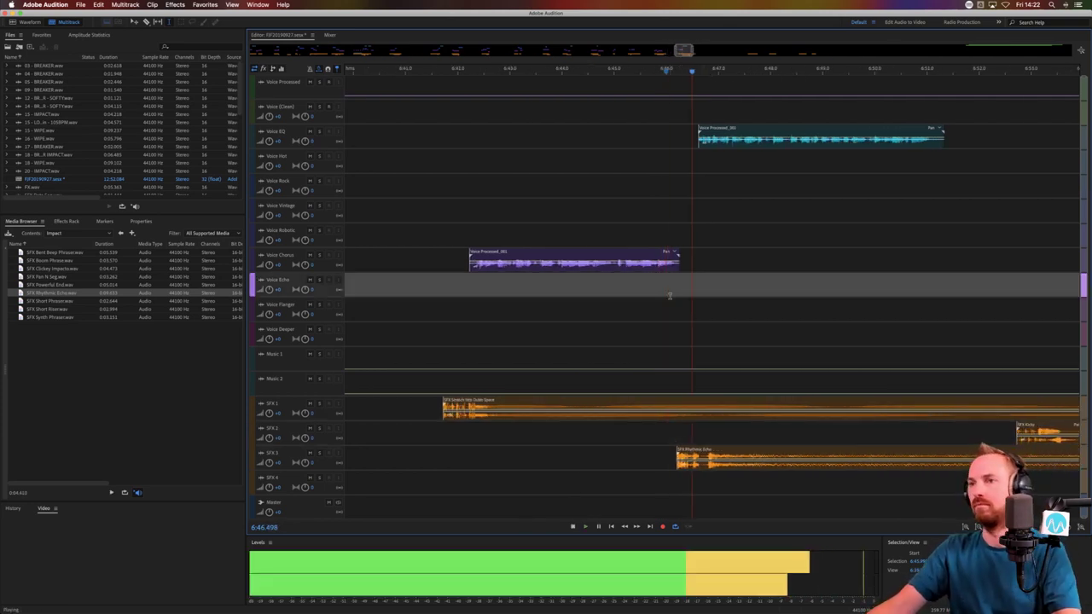
pyautogui.press('space')
pyautogui.moveTo(743, 138); pyautogui.dragTo(754, 138)
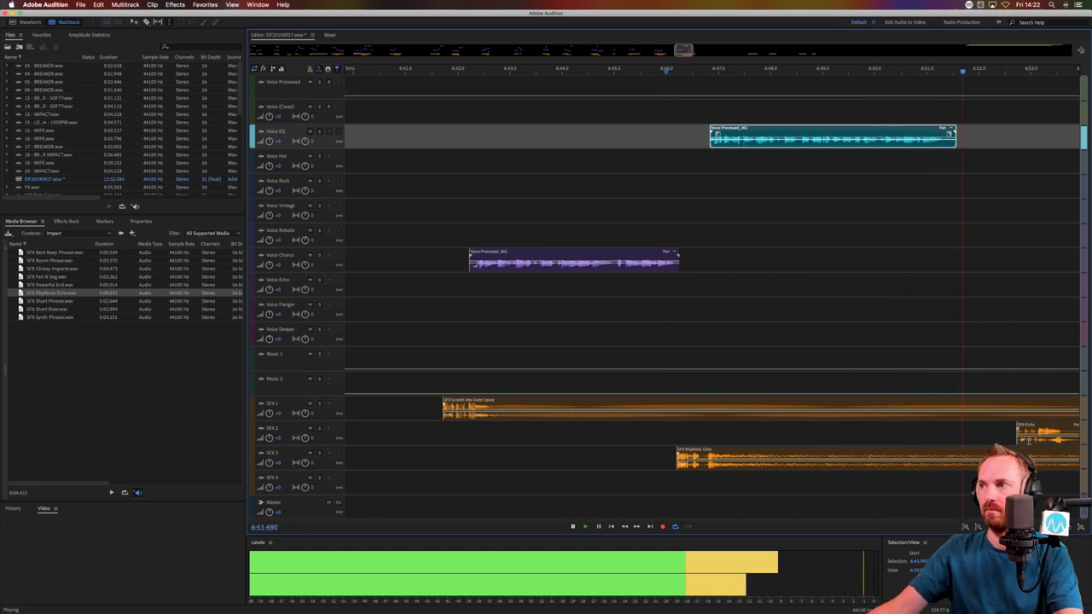
# Move the Kicky clip on SFX 2 to about 6:51.1 and trim off the Scratch Into Outer Space tail after about 6:51.5
pyautogui.press('space')
pyautogui.moveTo(1031, 441); pyautogui.dragTo(1034, 416)
pyautogui.click(1048, 414)
pyautogui.press('Delete')
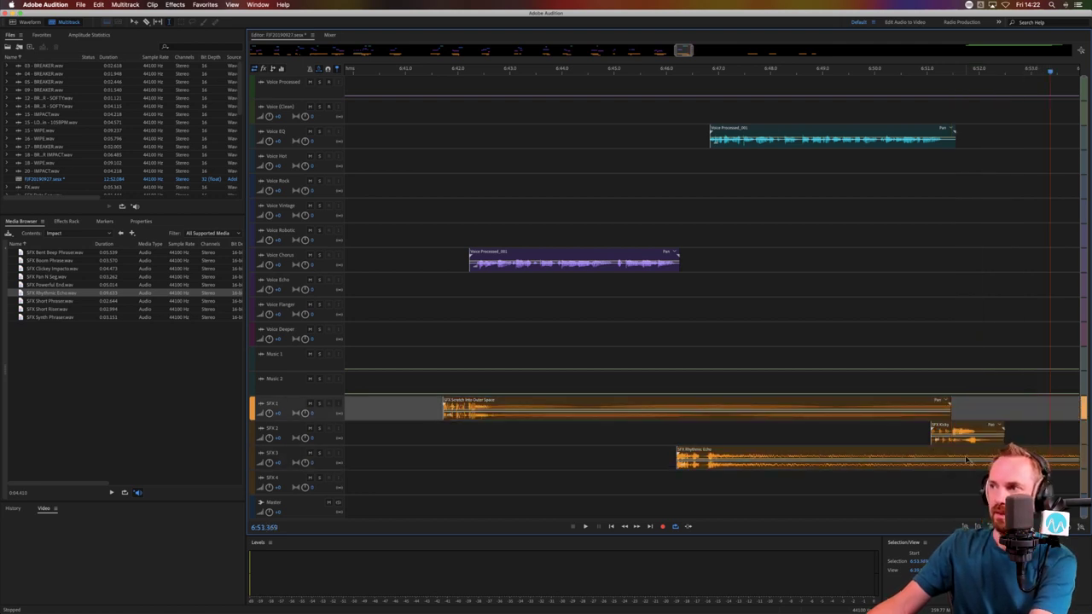
# Cut the Rhythmic Echo clip on SFX 3 at about 6:51.5, delete the remainder, and play the ending
pyautogui.moveTo(951, 457); pyautogui.dragTo(994, 440)
pyautogui.press('Delete')
pyautogui.click(1038, 420)
pyautogui.click(1038, 458)
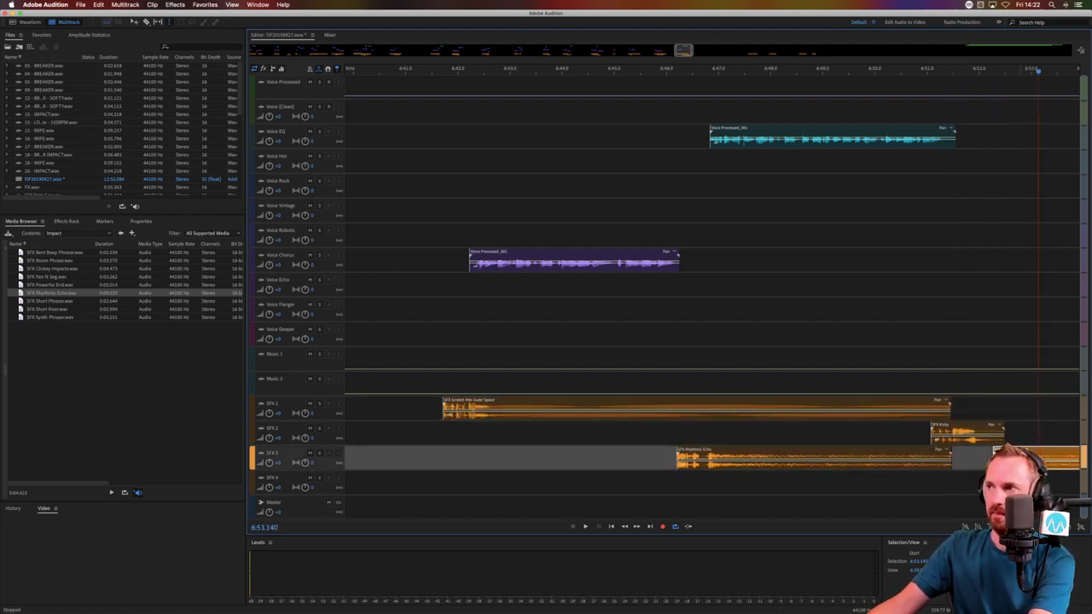
pyautogui.press('Delete')
pyautogui.click(900, 324)
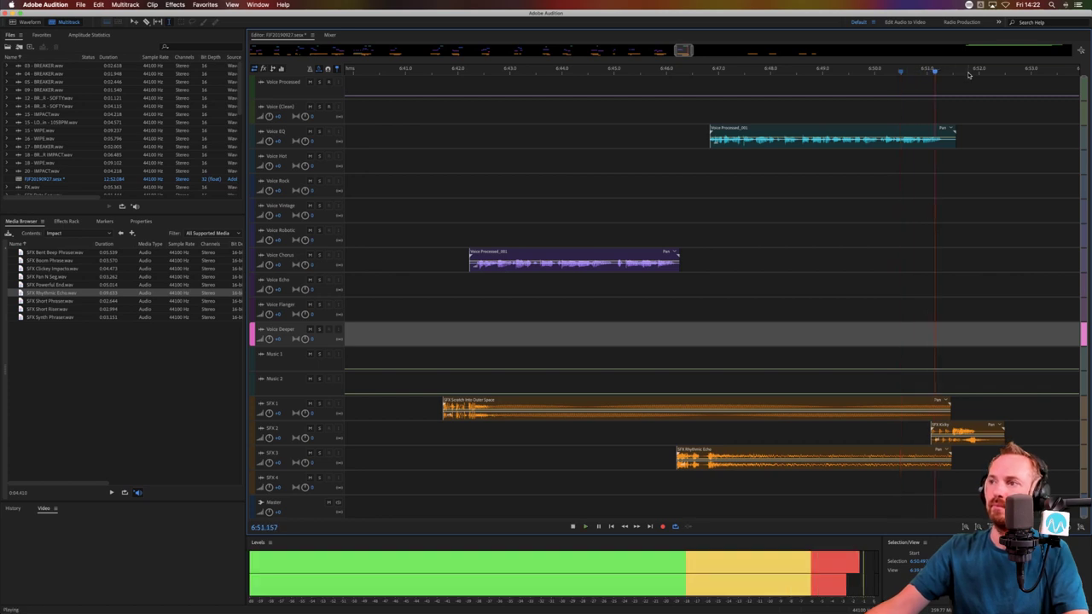
pyautogui.scroll(-8, 967, 75)
pyautogui.scroll(-2, 968, 74)
pyautogui.press('space')
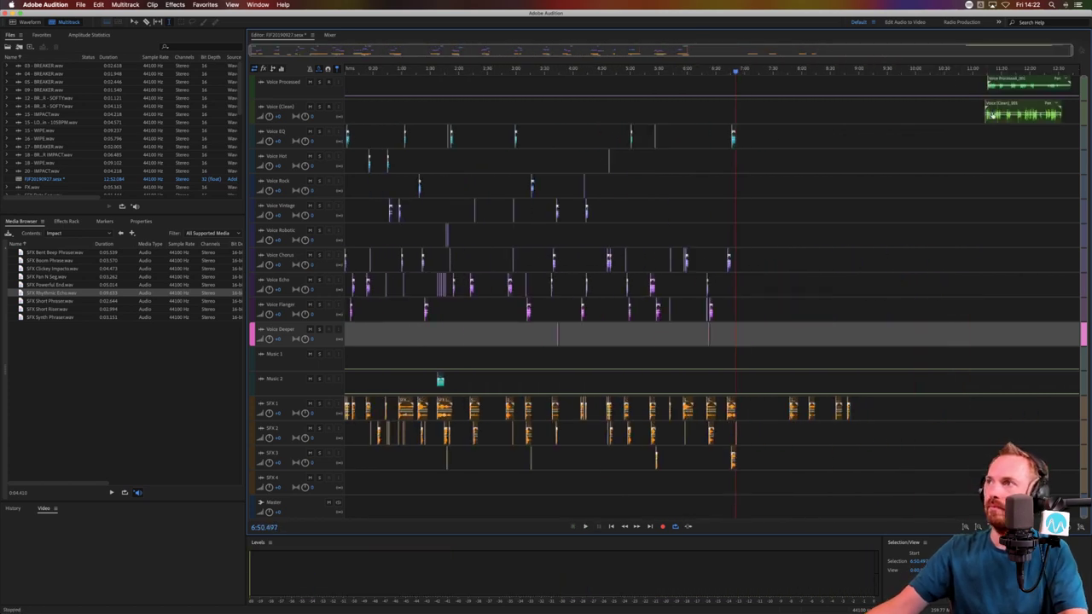
# Split the first phrase off the Voice (Clean) clip and move it onto Voice Chorus at about 7:11
pyautogui.click(994, 118)
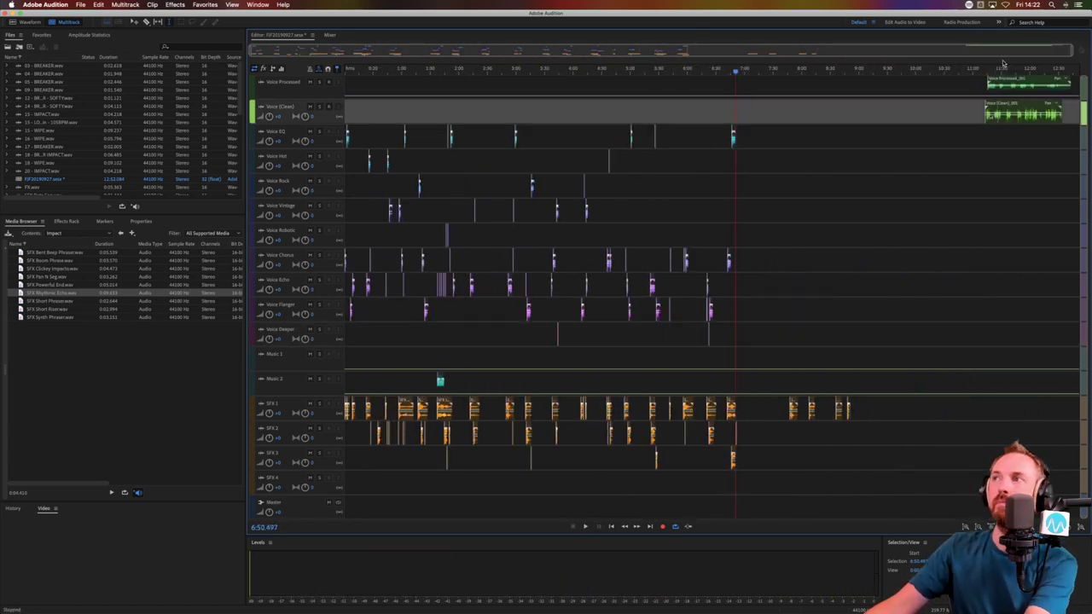
pyautogui.scroll(3, 1002, 64)
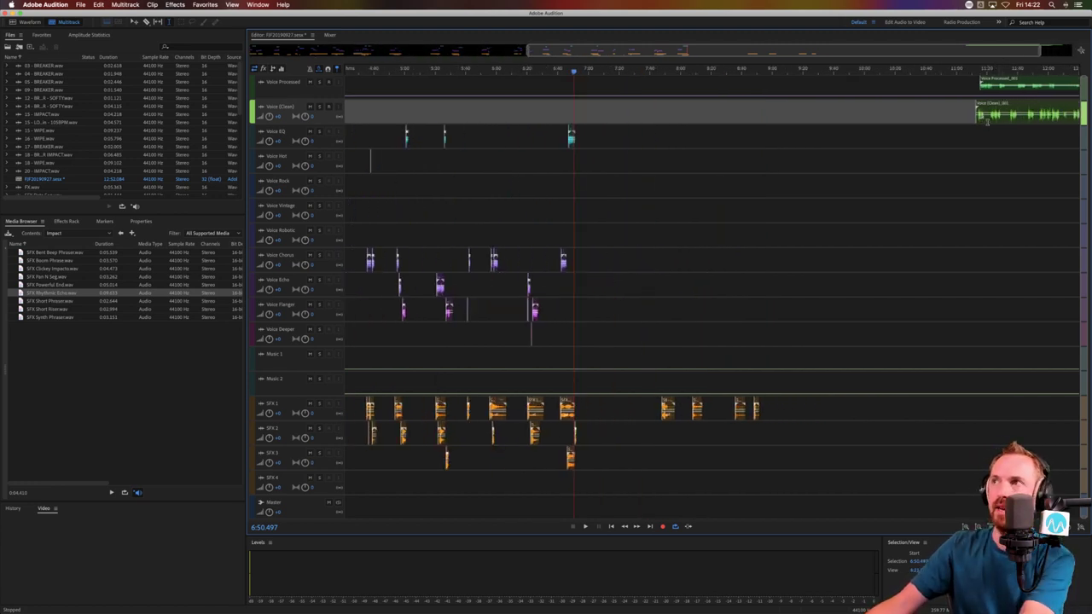
pyautogui.click(989, 121)
pyautogui.press('super+k')
pyautogui.click(999, 144)
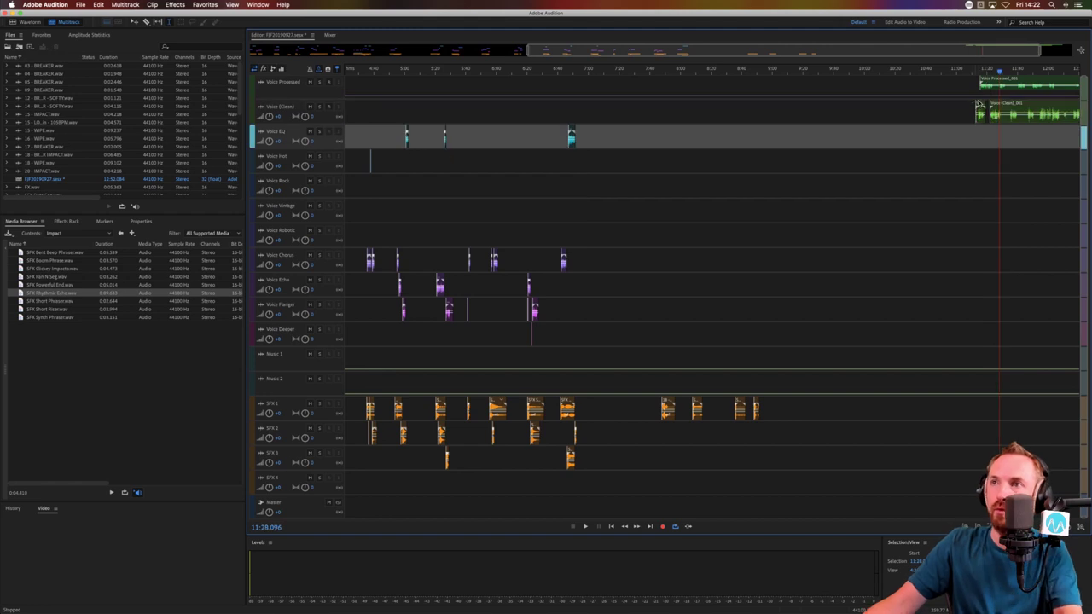
pyautogui.moveTo(982, 106); pyautogui.dragTo(614, 260)
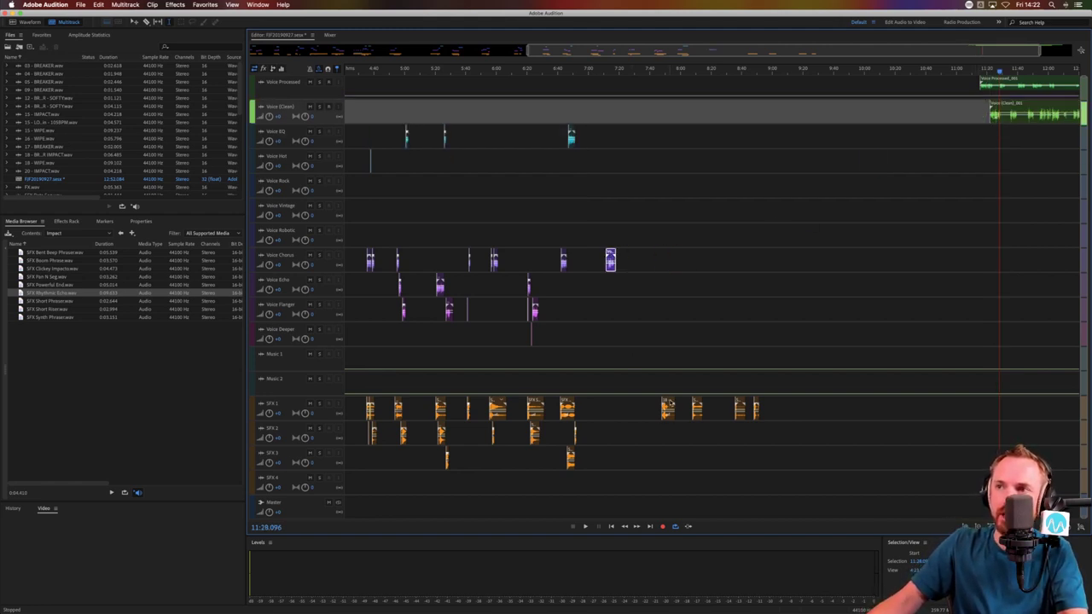
# Move the next WIPE effect on SFX 1 to about 7:05.7, align the Voice Chorus phrase at about 7:05.9, and play them together
pyautogui.moveTo(671, 403); pyautogui.dragTo(608, 406)
pyautogui.scroll(10, 585, 74)
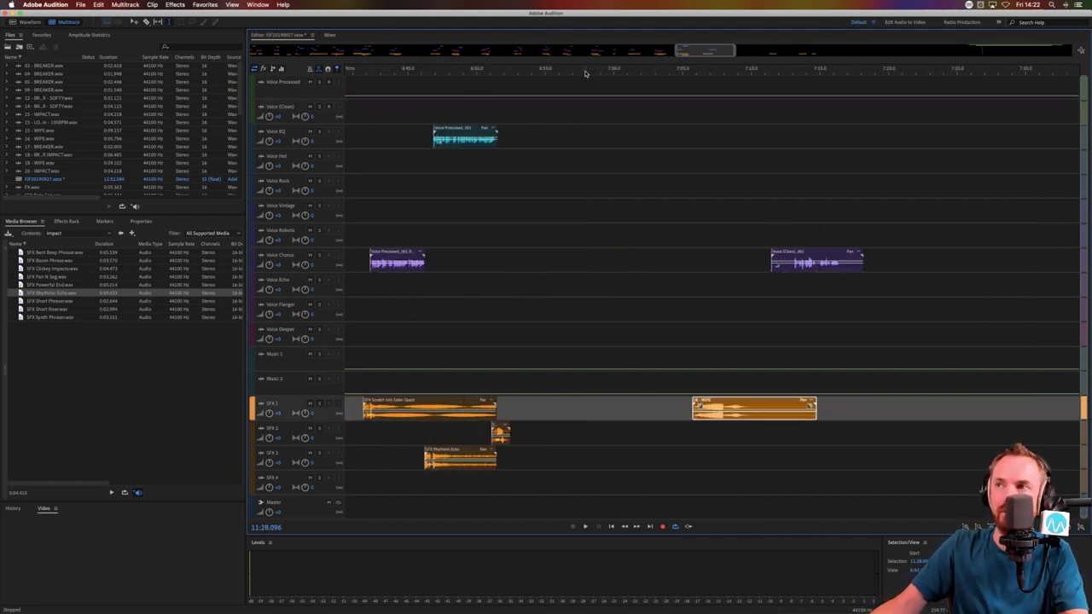
pyautogui.moveTo(887, 268); pyautogui.dragTo(773, 261)
pyautogui.click(762, 309)
pyautogui.press('space')
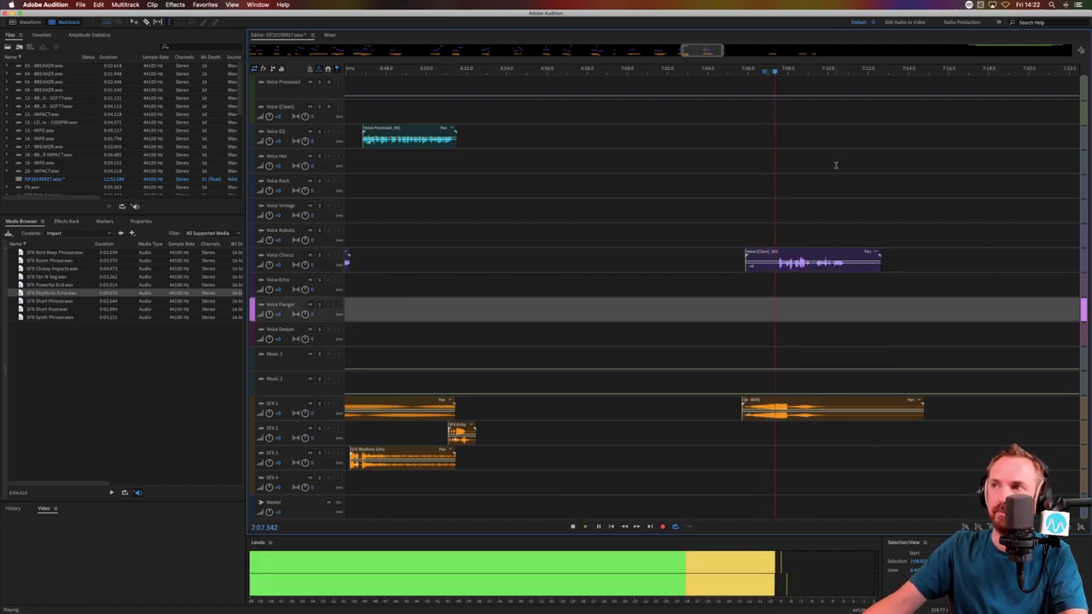
pyautogui.press('space')
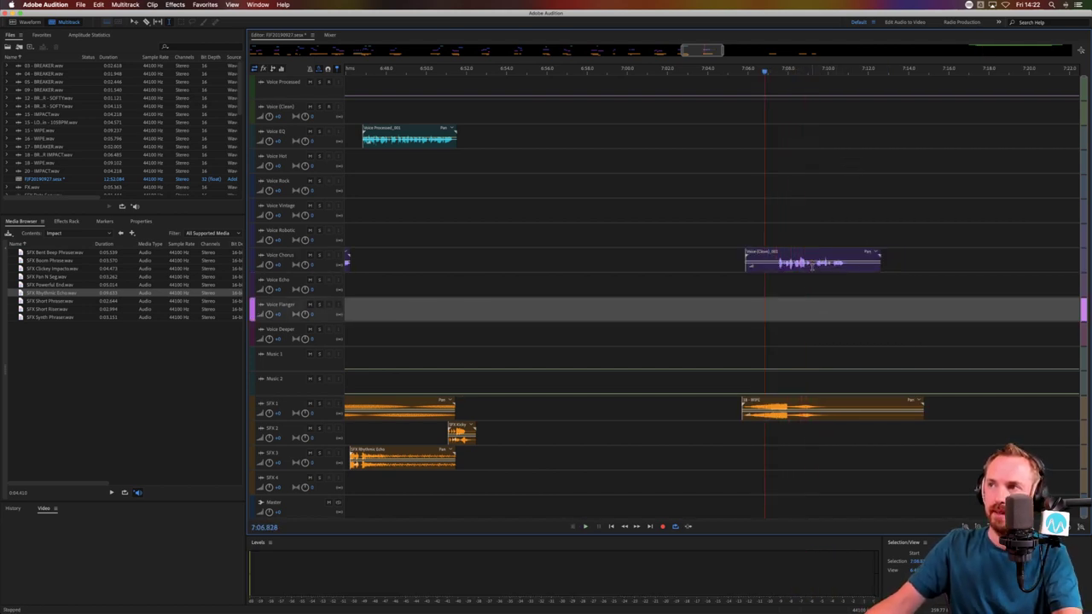
# Split the Voice Chorus phrase at 7:09.248, move its second part to Voice Rock at about 7:09, and play the transition
pyautogui.click(812, 264)
pyautogui.press('space')
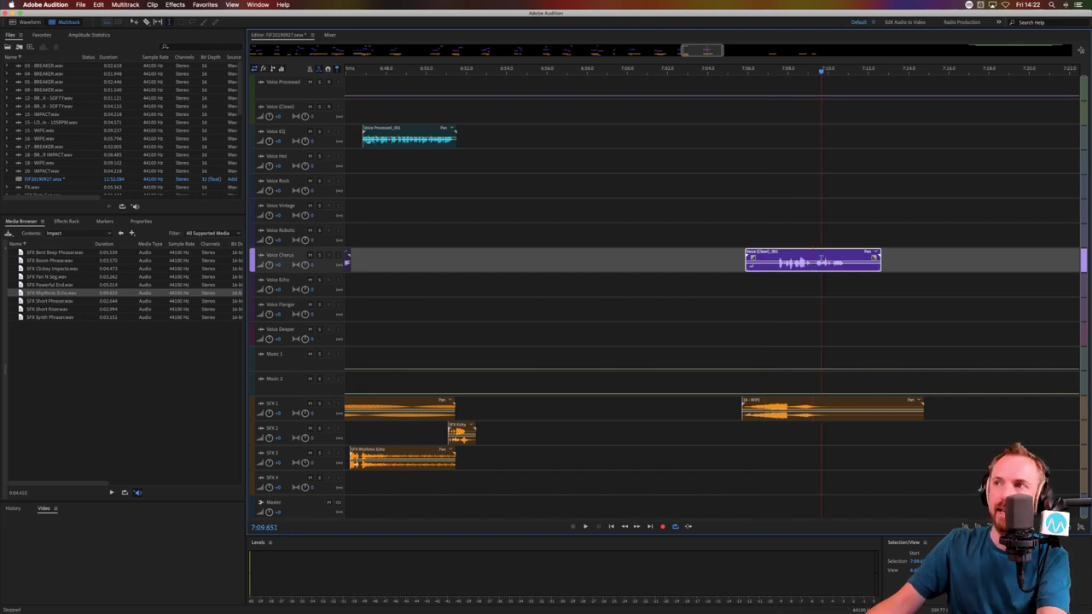
pyautogui.click(813, 265)
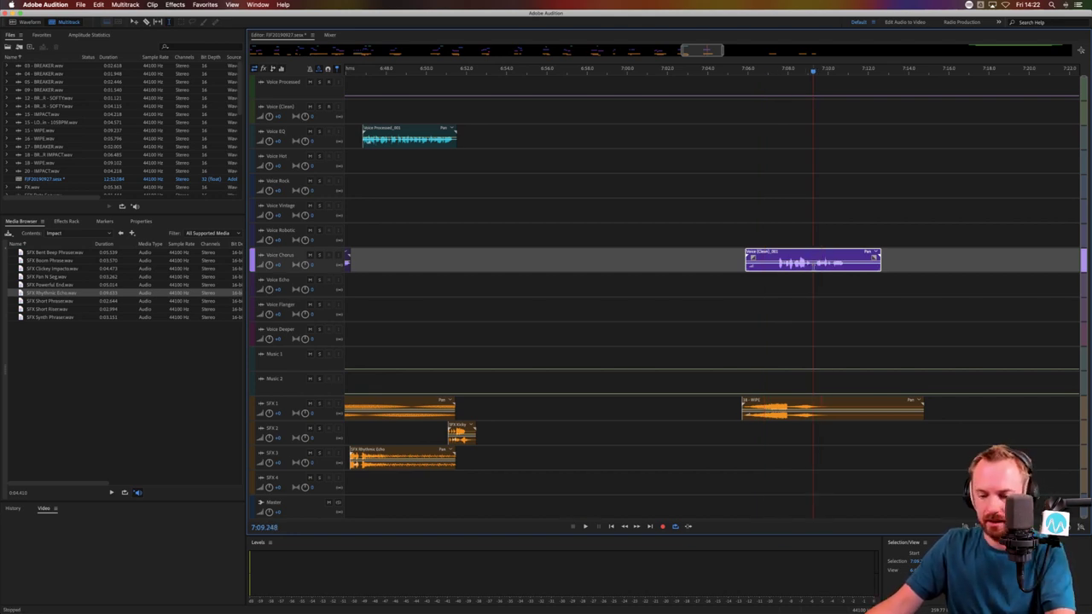
pyautogui.press('super+k')
pyautogui.moveTo(816, 263); pyautogui.dragTo(809, 189)
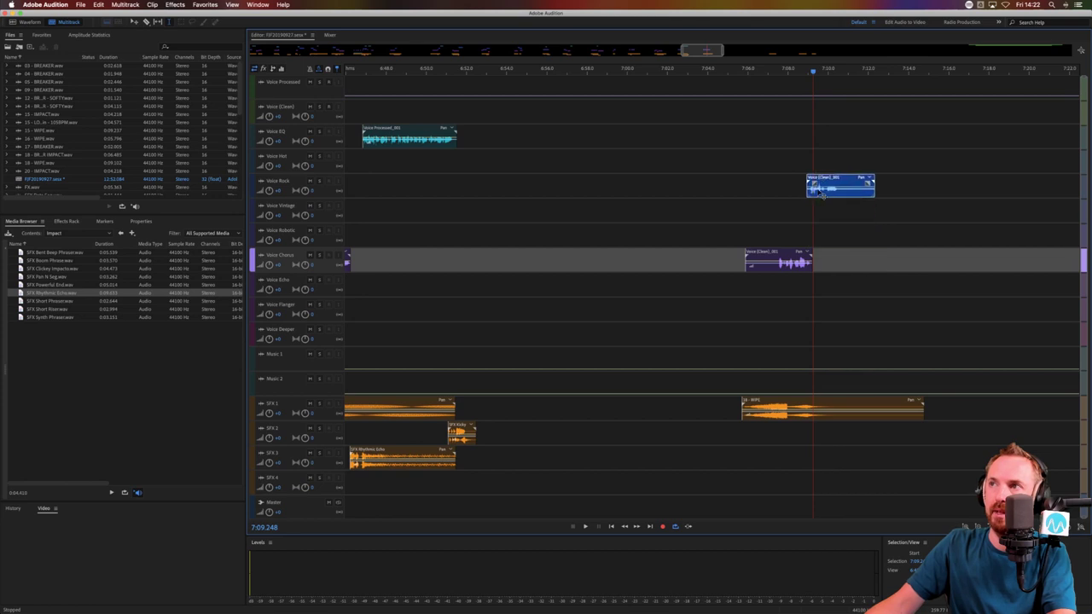
pyautogui.click(800, 205)
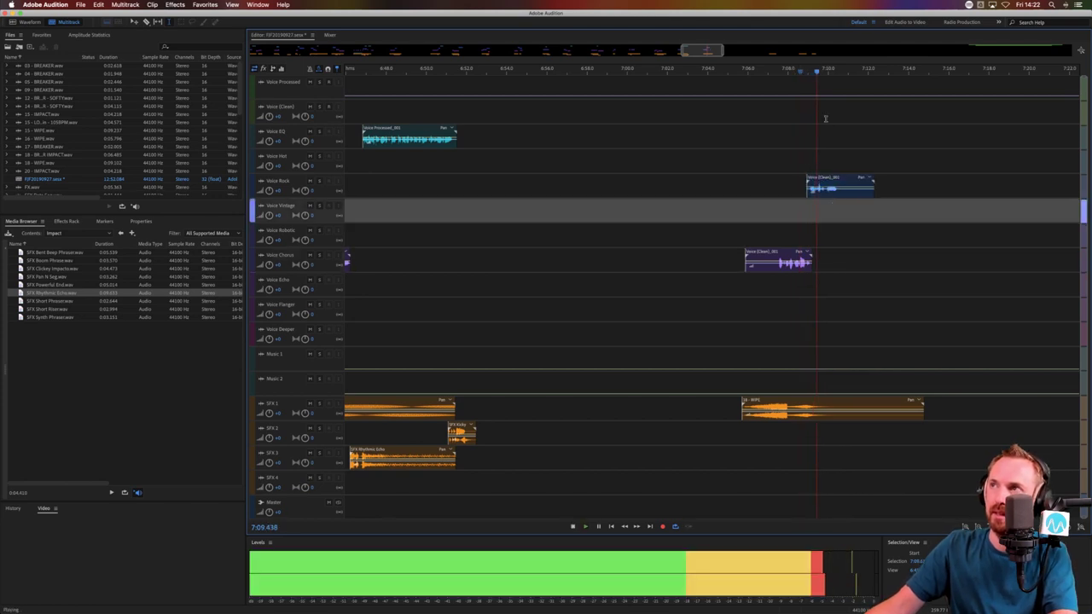
pyautogui.press('space')
pyautogui.press('\\')
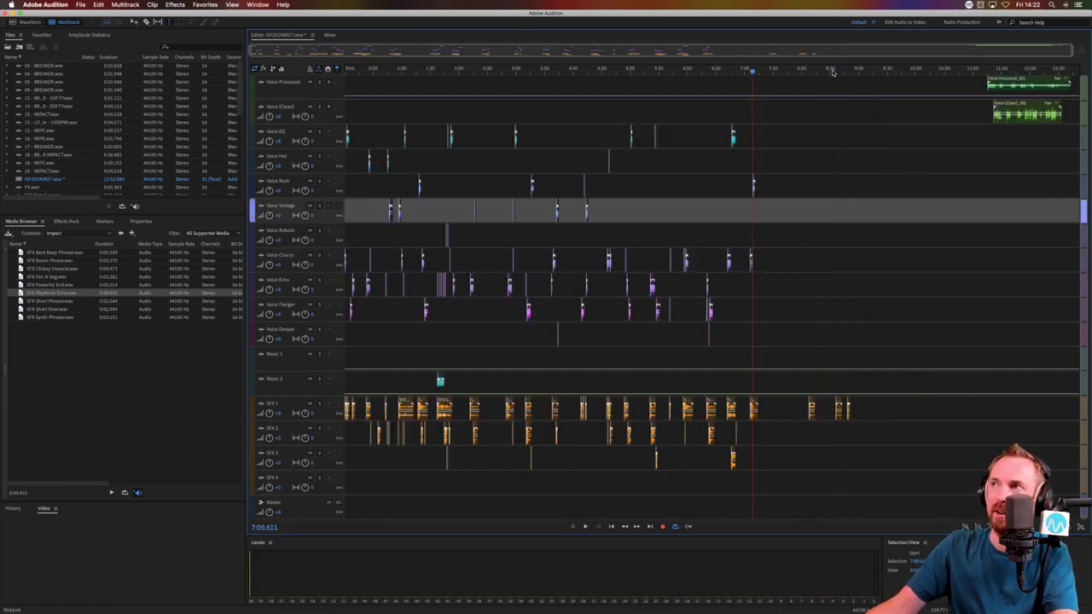
# Cut the pause at about 11:24 from the Voice Processed clip and move its first phrase onto Voice Echo at about 7:31
pyautogui.click(984, 77)
pyautogui.scroll(5, 1000, 70)
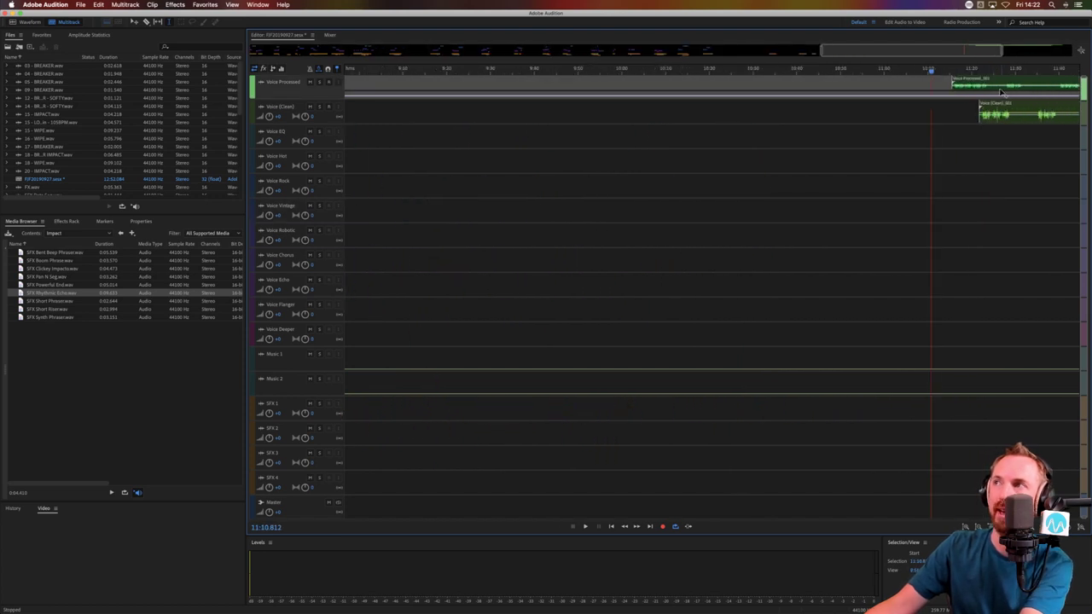
pyautogui.moveTo(990, 90); pyautogui.dragTo(1000, 89)
pyautogui.press('Delete')
pyautogui.click(880, 142)
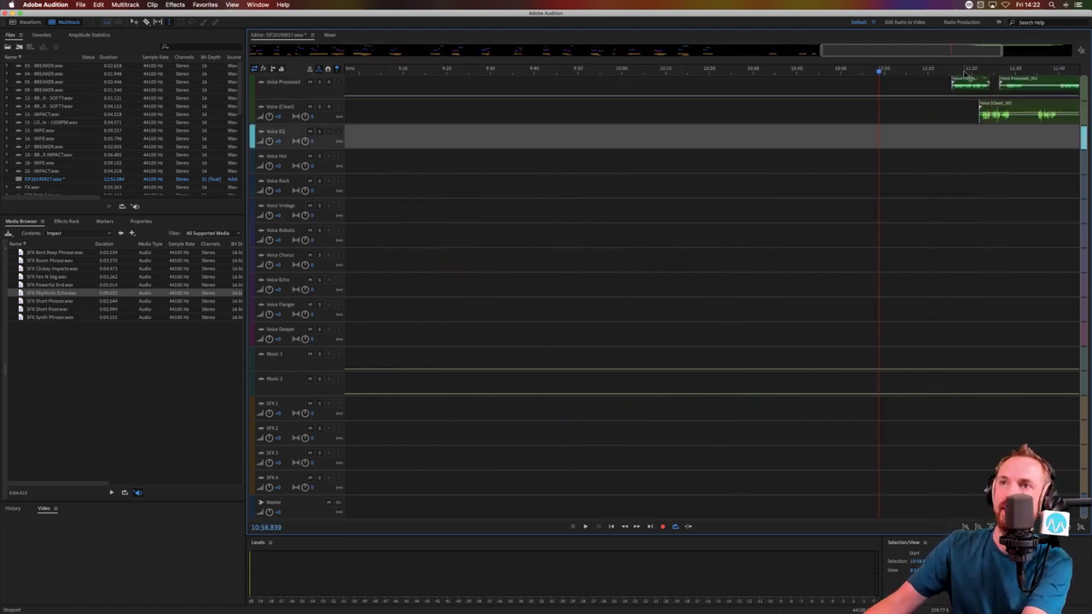
pyautogui.press('super+z')
pyautogui.hscroll(-8, 271, 237)
pyautogui.moveTo(268, 239); pyautogui.dragTo(956, 289)
pyautogui.hscroll(10, 955, 286)
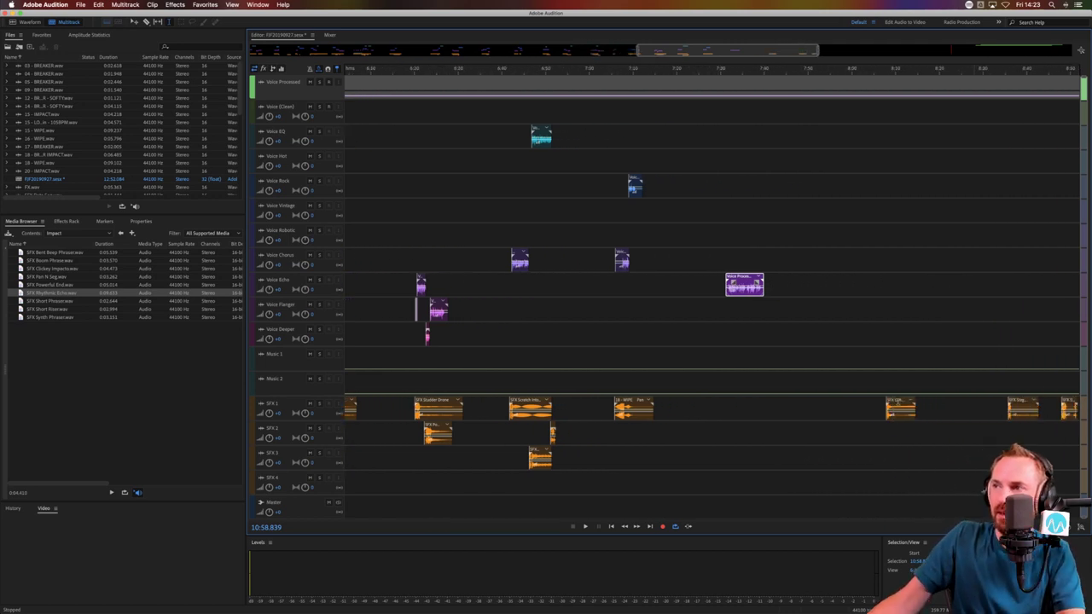
# Move the SFX Long Rising Drone clip on SFX 1 to about 7:31.5 under the Voice Echo phrase and play them together
pyautogui.click(818, 416)
pyautogui.hscroll(-2, 616, 412)
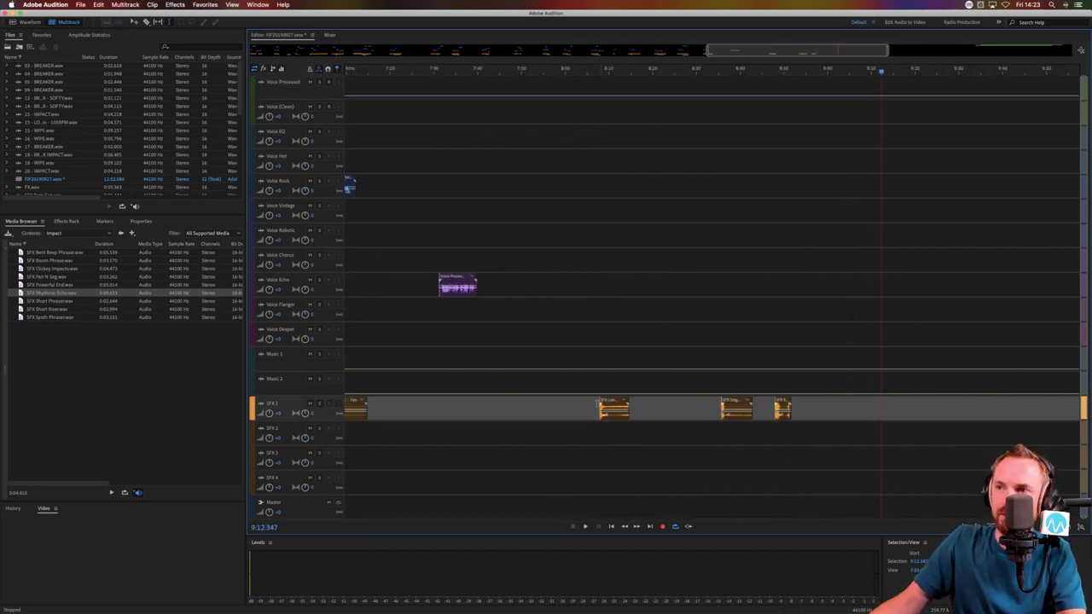
pyautogui.moveTo(609, 398); pyautogui.dragTo(449, 398)
pyautogui.click(438, 433)
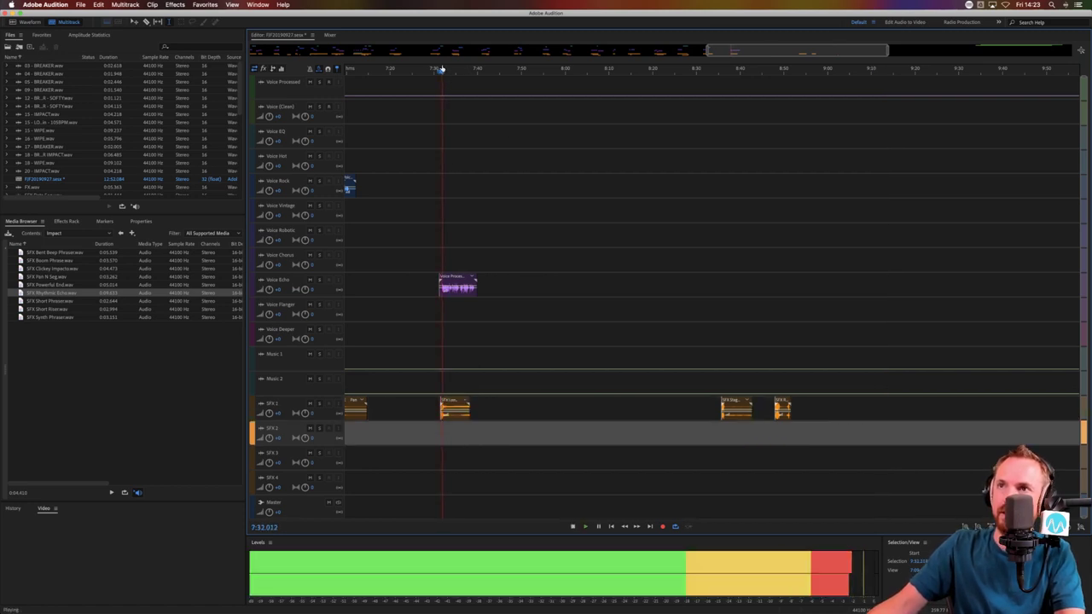
pyautogui.scroll(5, 442, 69)
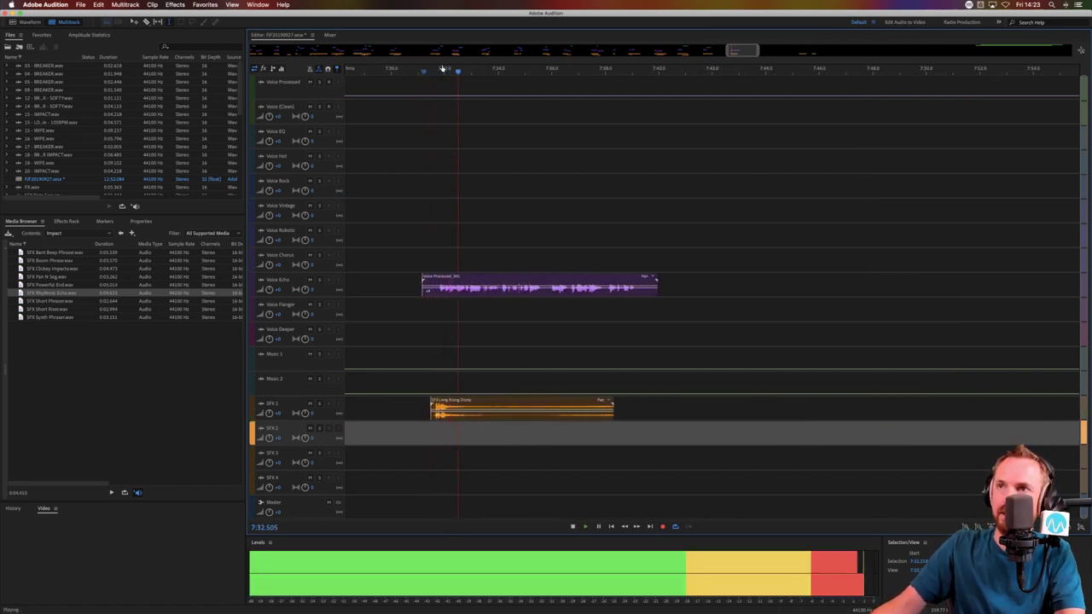
pyautogui.press('space')
# Split the Voice Echo phrase at about 7:34, move its second part onto Voice EQ, and play the transition
pyautogui.click(515, 285)
pyautogui.press('super+k')
pyautogui.moveTo(514, 285); pyautogui.dragTo(520, 143)
pyautogui.click(483, 138)
pyautogui.press('space')
pyautogui.press('space')
pyautogui.press('space')
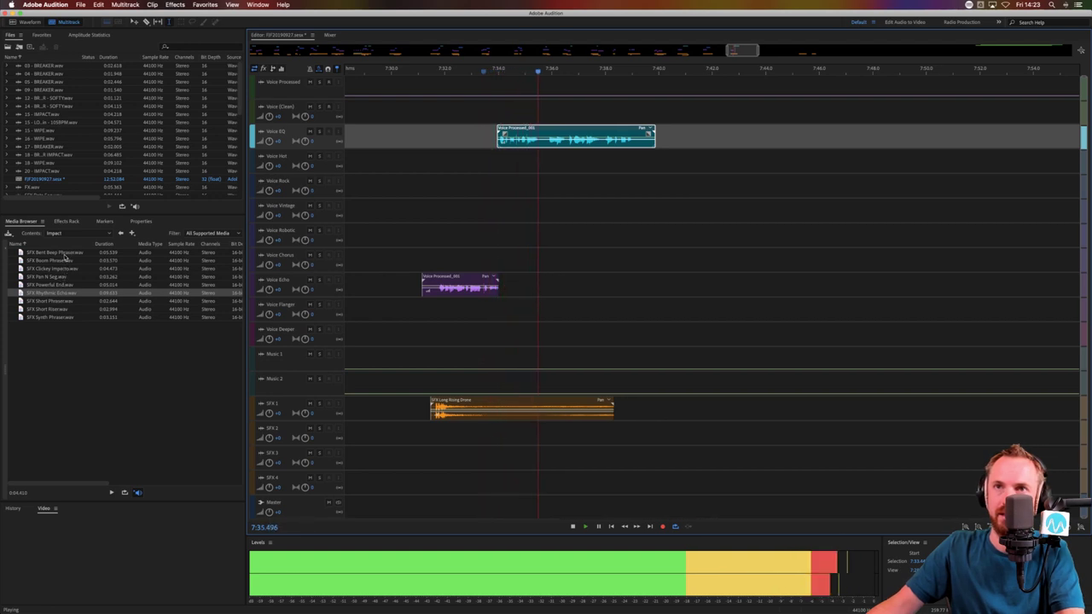
# Place the SFX Boom Phrase effect on SFX 2 at about 7:34.8, beneath the Voice EQ phrase
pyautogui.press('space')
pyautogui.moveTo(60, 260); pyautogui.dragTo(519, 429)
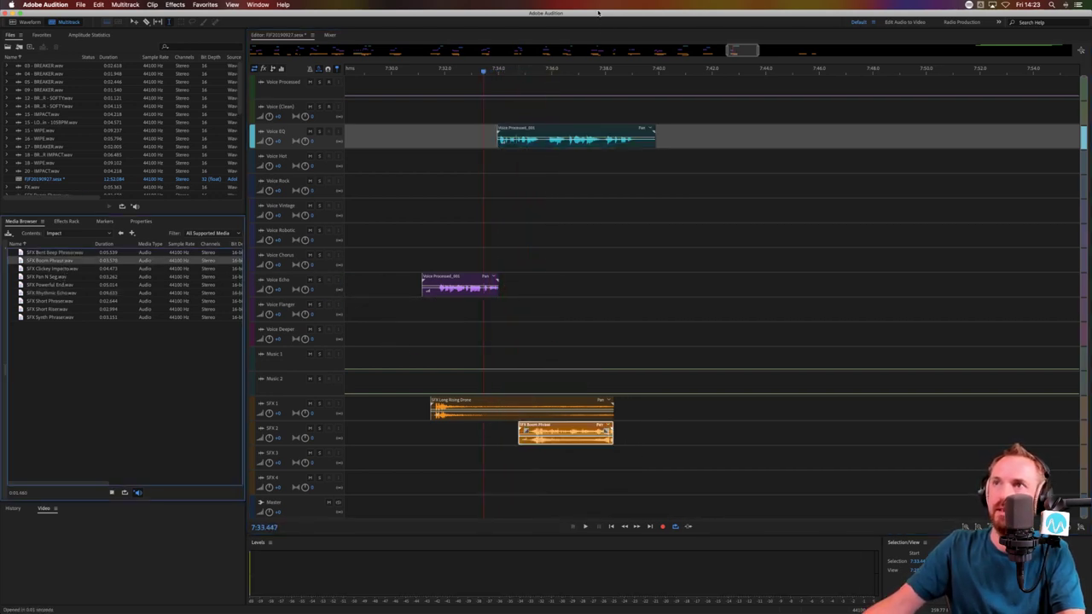
pyautogui.scroll(4, 542, 70)
# Split the Voice EQ phrase at about 7:35.5, move the second part onto Voice Flanger, and play the result
pyautogui.moveTo(537, 145); pyautogui.dragTo(569, 319)
pyautogui.press('Delete')
pyautogui.click(573, 157)
pyautogui.press('space')
pyautogui.press('space')
pyautogui.press('space')
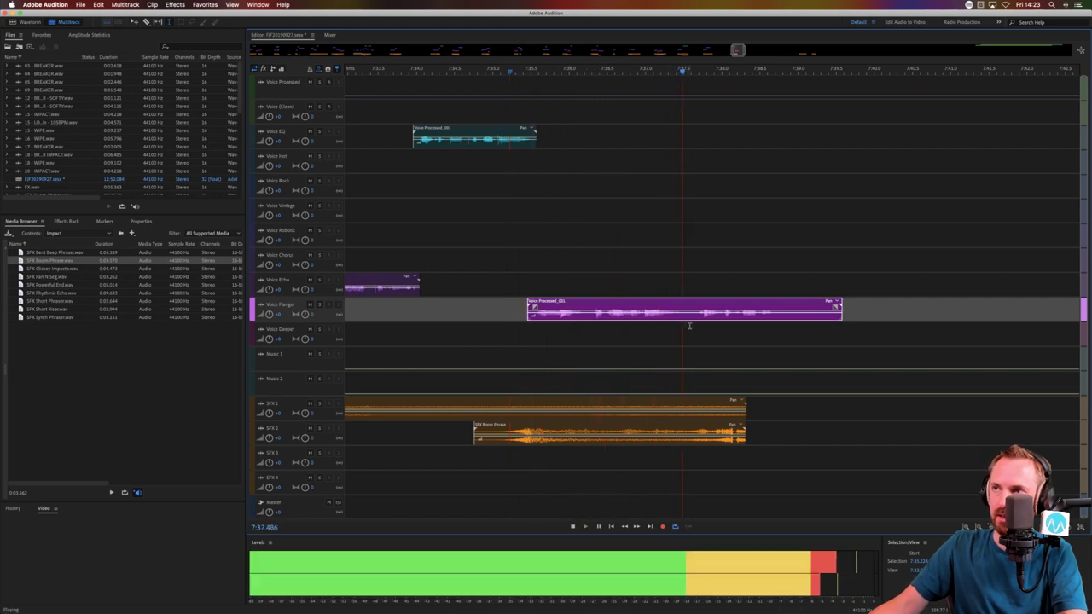
# Cut a short gap out of the Voice Flanger clip at 7:37.493, dividing it into two phrases
pyautogui.press('space')
pyautogui.moveTo(684, 317); pyautogui.dragTo(692, 317)
pyautogui.press('Delete')
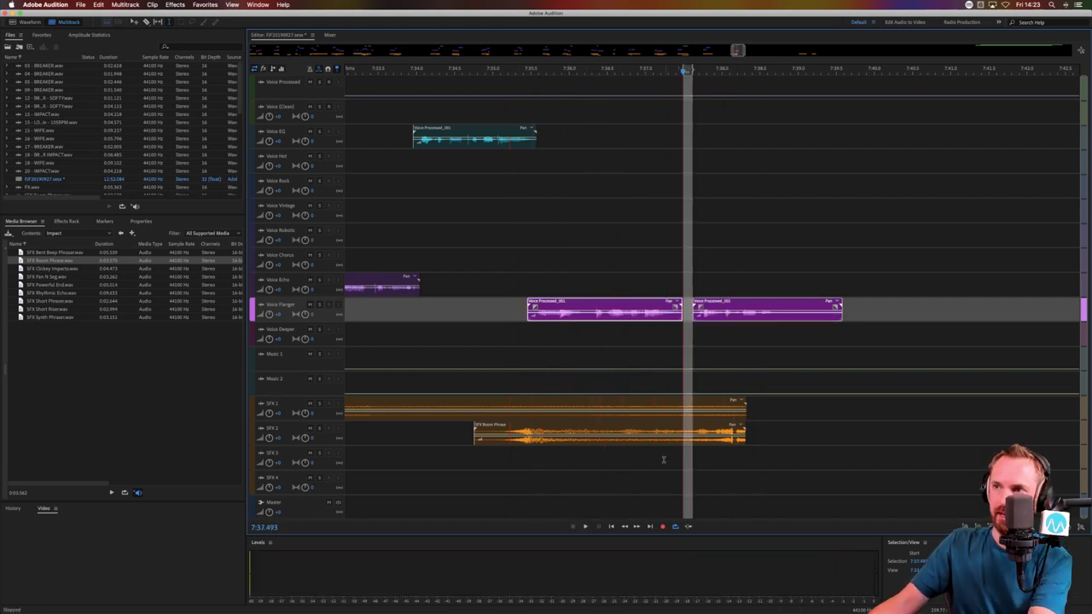
# Remove about one second from the middle of SFX Boom Phrase and crossfade its tail so it ends at about 7:37.6
pyautogui.moveTo(669, 435); pyautogui.dragTo(588, 444)
pyautogui.press('Delete')
pyautogui.click(680, 478)
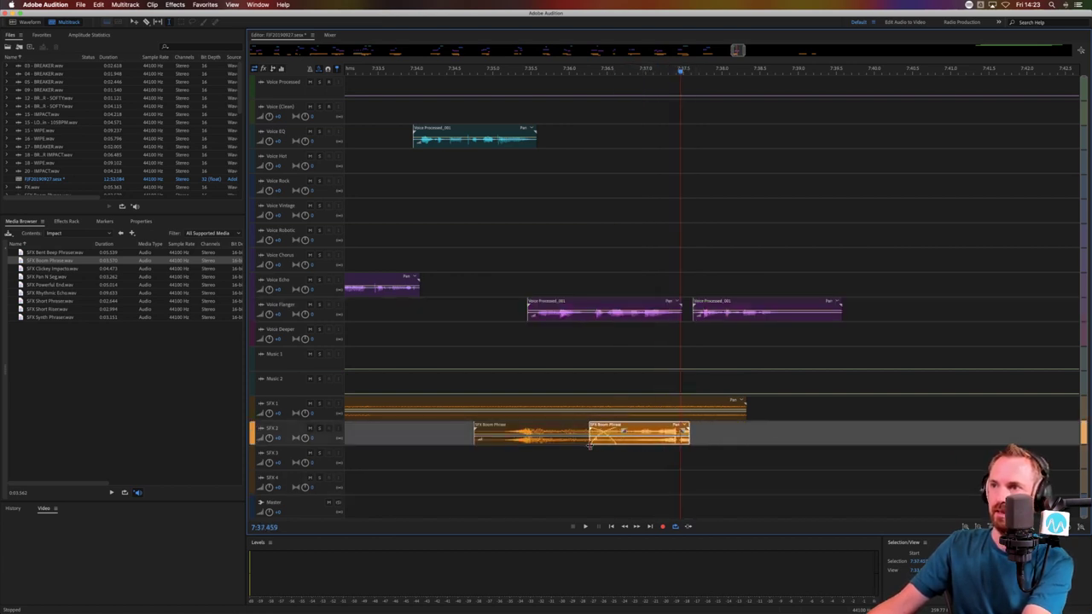
# Play the shortened boom ending from 7:36.392 and trim the end of the SFX 1 drone to about 7:37.3
pyautogui.click(600, 463)
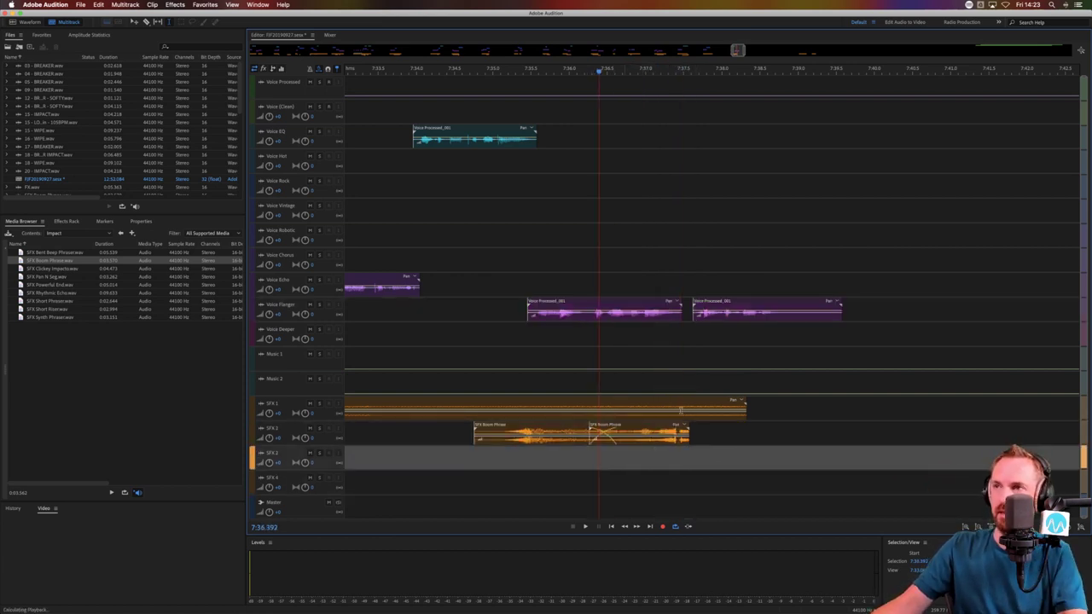
pyautogui.press('space')
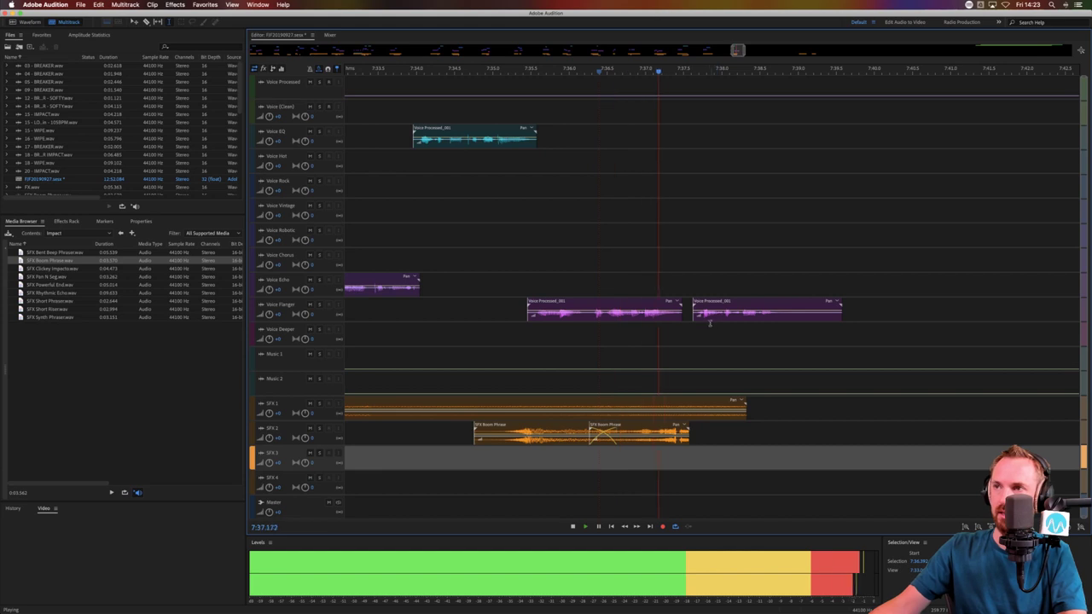
pyautogui.press('space')
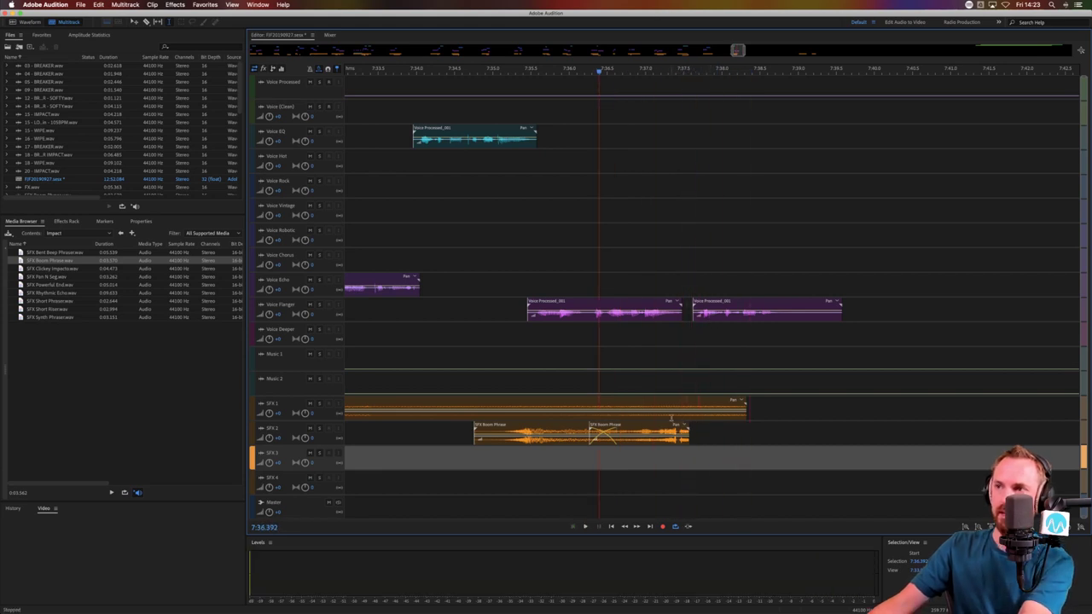
pyautogui.moveTo(671, 418); pyautogui.dragTo(792, 416)
pyautogui.press('Delete')
# Move the second Voice Flanger phrase at about 7:37.6 up to Voice EQ and play the transition
pyautogui.click(721, 312)
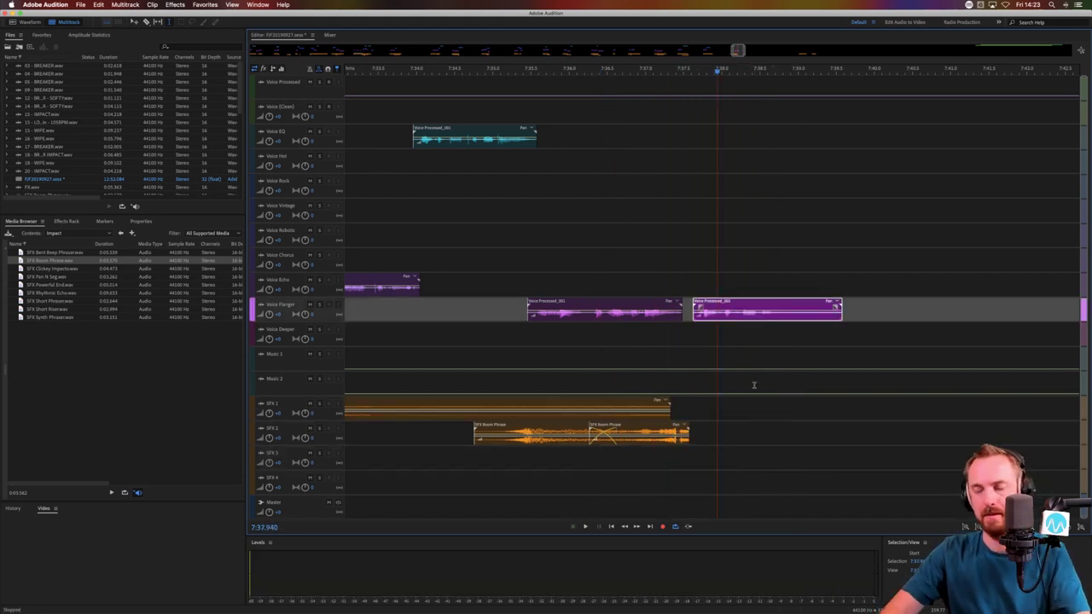
pyautogui.hotkey('alt', 'Up')
pyautogui.hotkey('alt', 'Up')
pyautogui.hotkey('alt', 'Up')
pyautogui.hotkey('alt', 'Up')
pyautogui.hotkey('alt', 'Up')
pyautogui.hotkey('alt', 'Up')
pyautogui.hotkey('alt', 'Up')
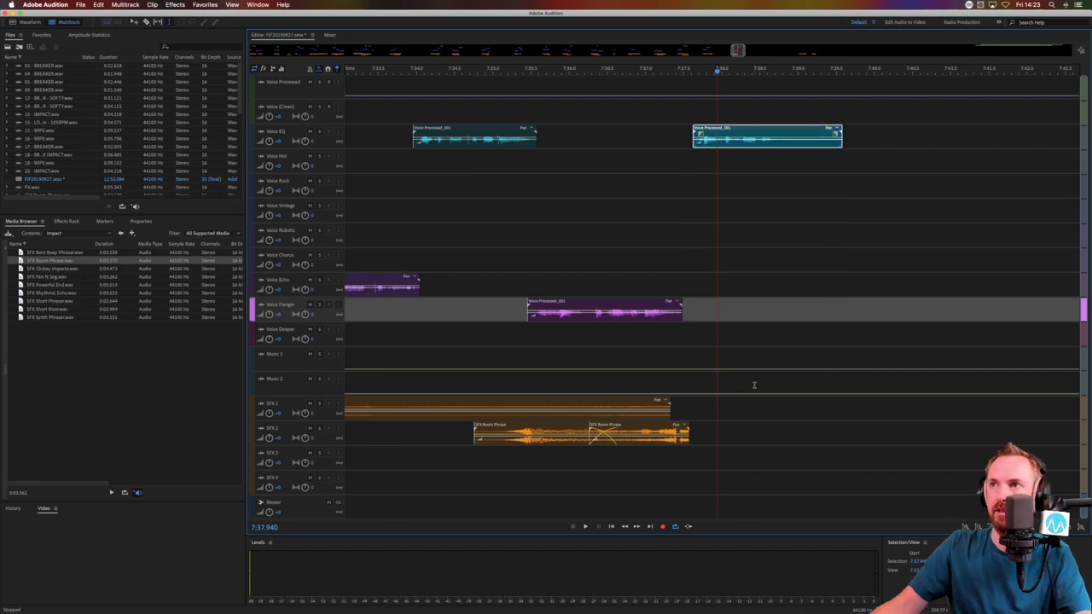
pyautogui.click(648, 260)
pyautogui.press('space')
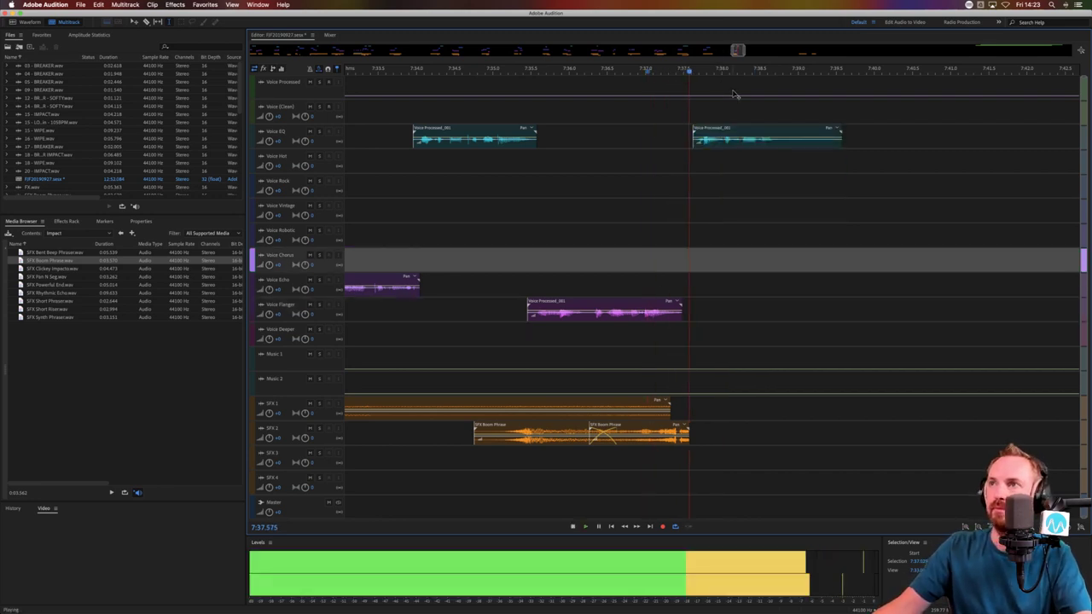
pyautogui.press('\\')
pyautogui.press('space')
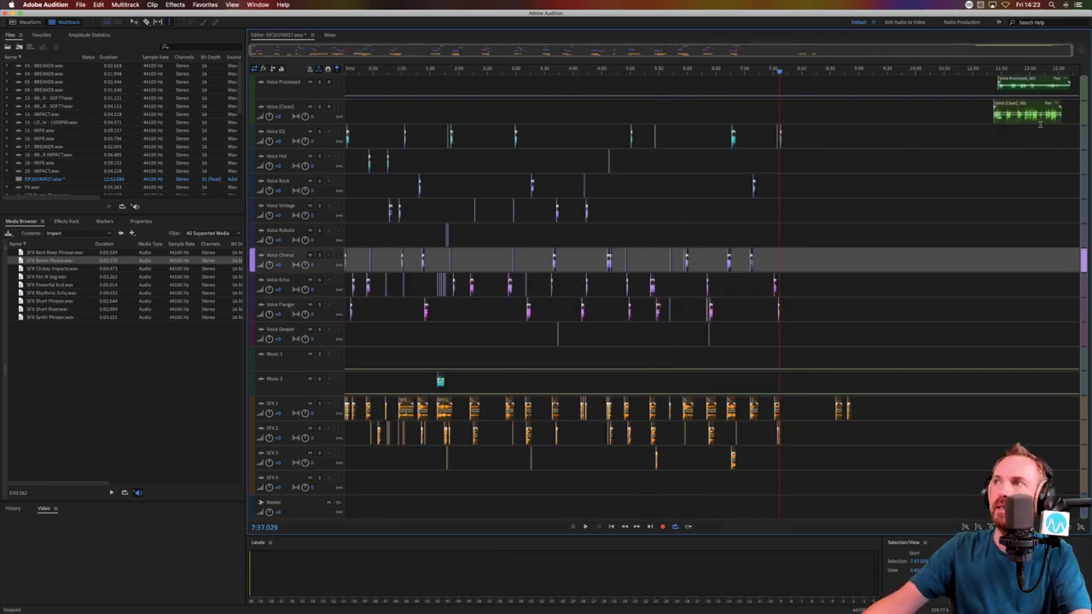
# Split the first phrase off the Voice (Clean) clip, move it onto Voice Chorus at about 8:16, and select the next SFX 1 effect
pyautogui.click(1005, 120)
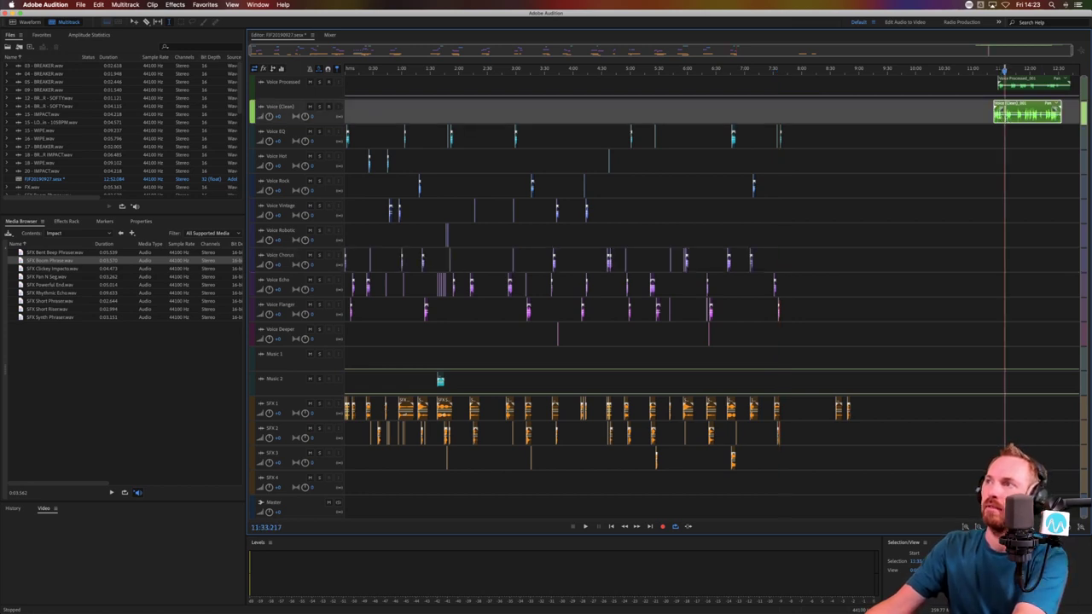
pyautogui.moveTo(995, 118); pyautogui.dragTo(803, 260)
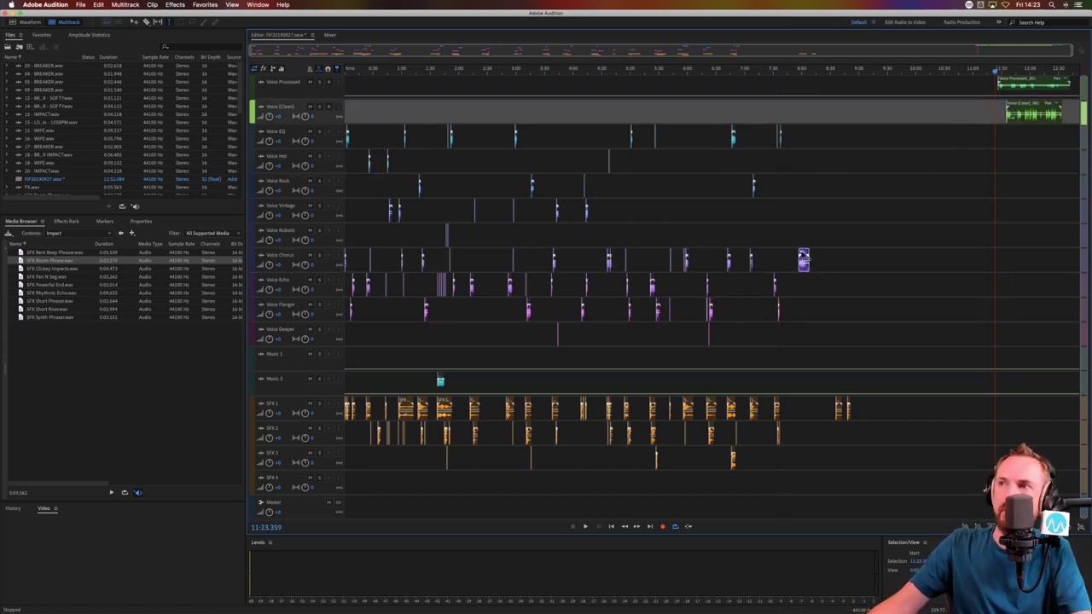
pyautogui.click(841, 398)
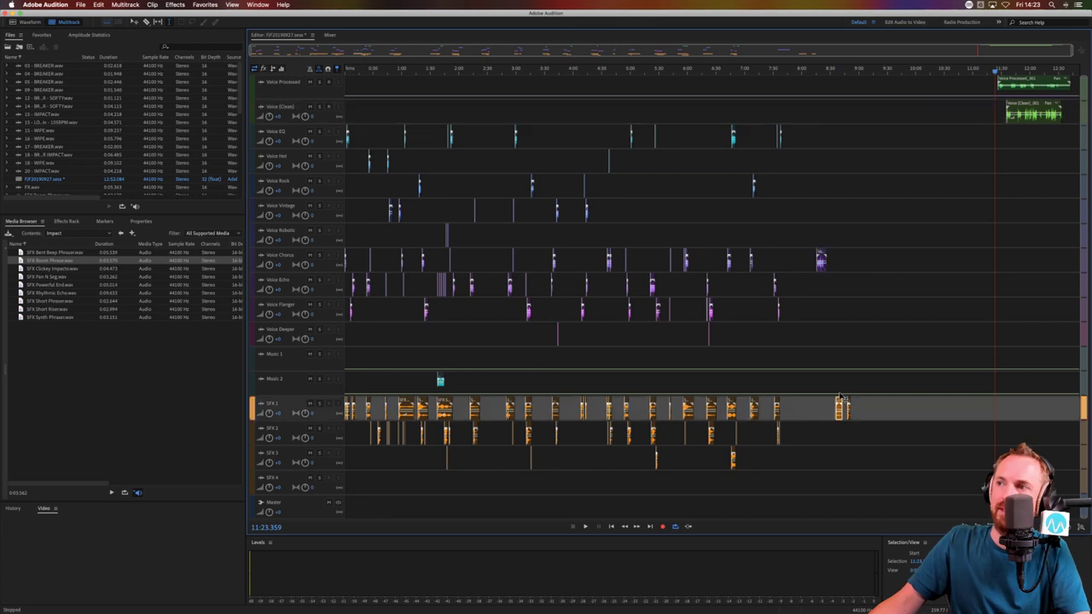
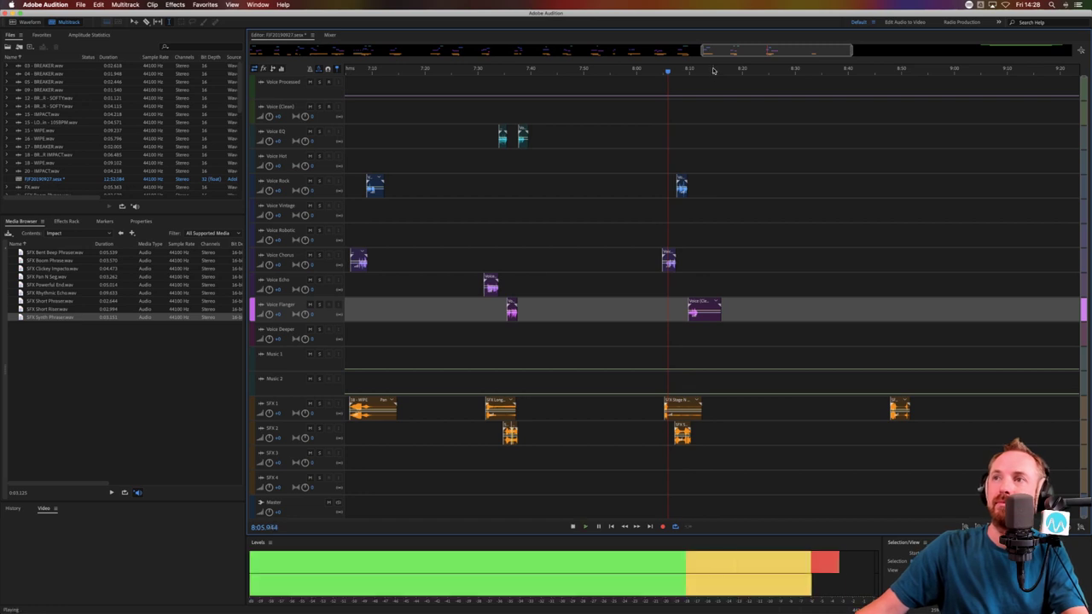
# Play the Voice Chorus, Voice Rock and Voice Flanger phrases with their effects from about 8:05.9
pyautogui.scroll(8, 713, 70)
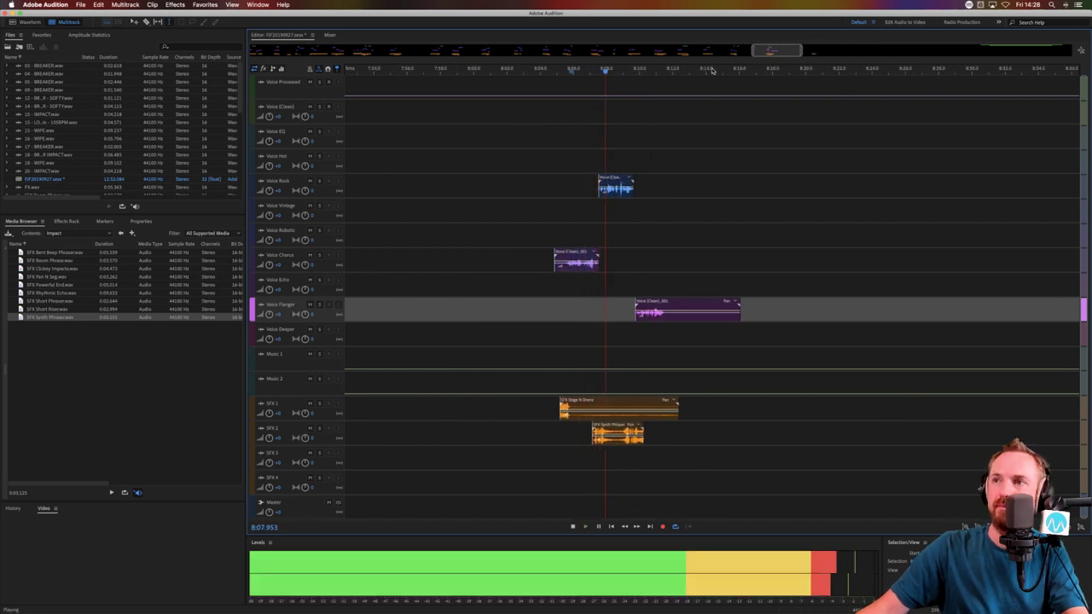
pyautogui.scroll(4, 713, 70)
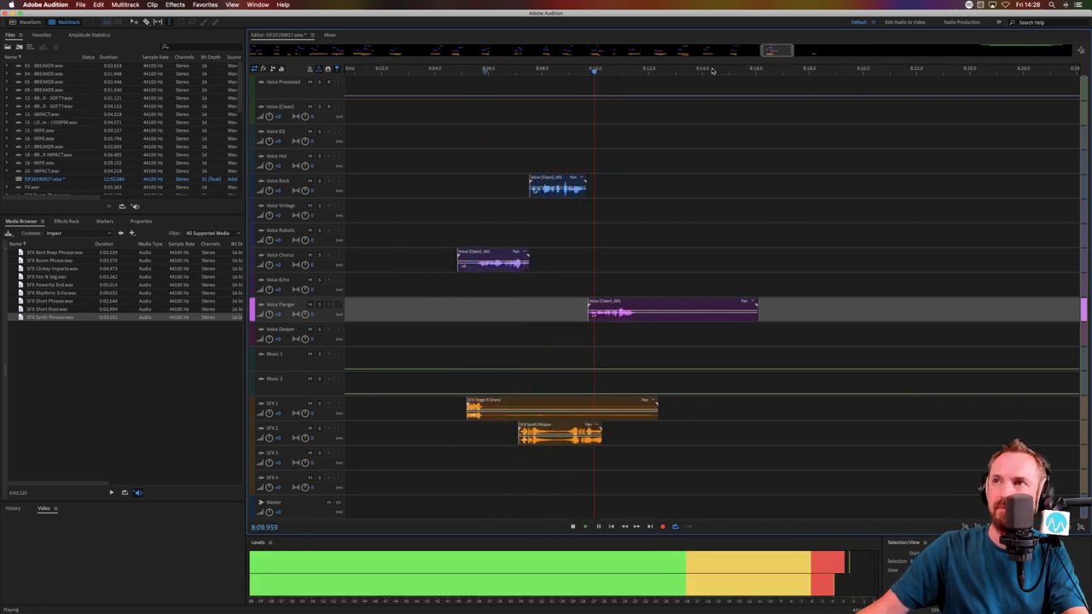
pyautogui.scroll(-10, 714, 69)
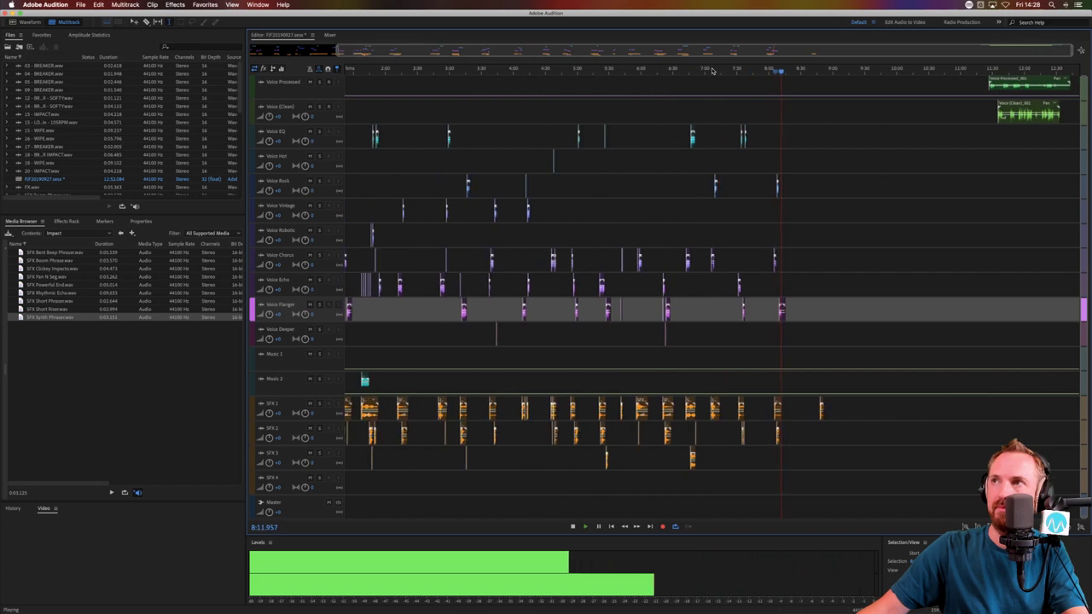
pyautogui.scroll(8, 713, 70)
pyautogui.press('space')
# Split the Voice Processed clip at 11:34.562 and move its first phrase onto Voice Echo at about 8:37.8
pyautogui.scroll(-8, 713, 70)
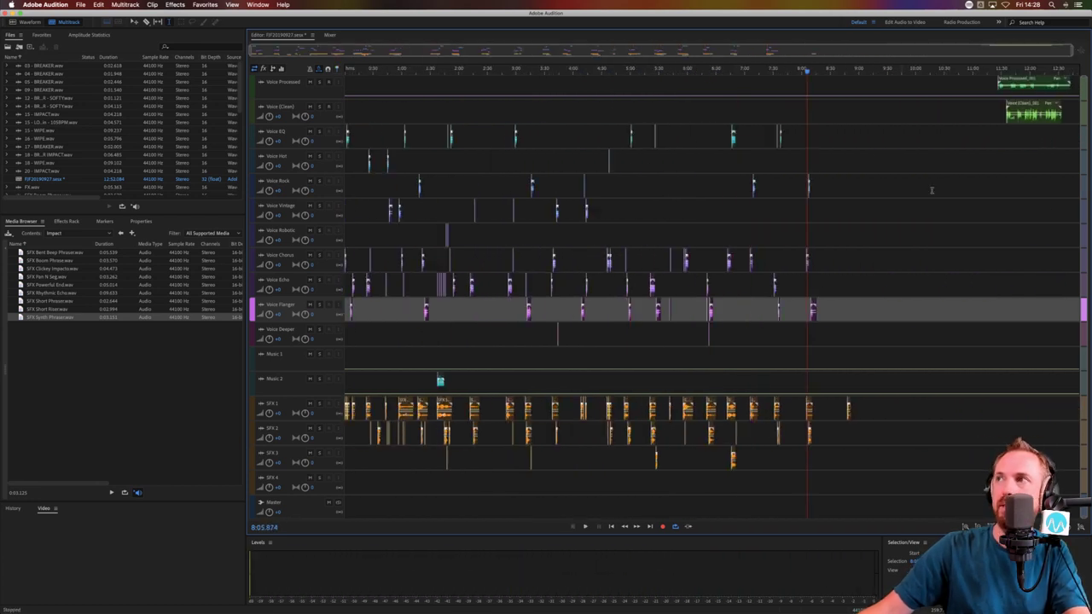
pyautogui.click(1006, 91)
pyautogui.press('super+k')
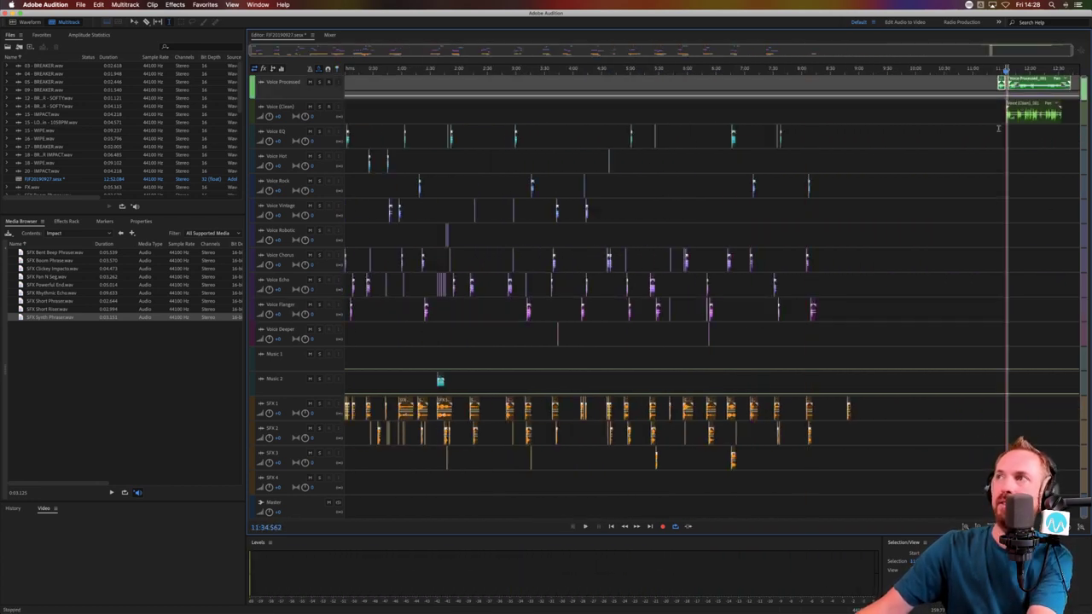
pyautogui.click(999, 129)
pyautogui.moveTo(1004, 81); pyautogui.dragTo(847, 271)
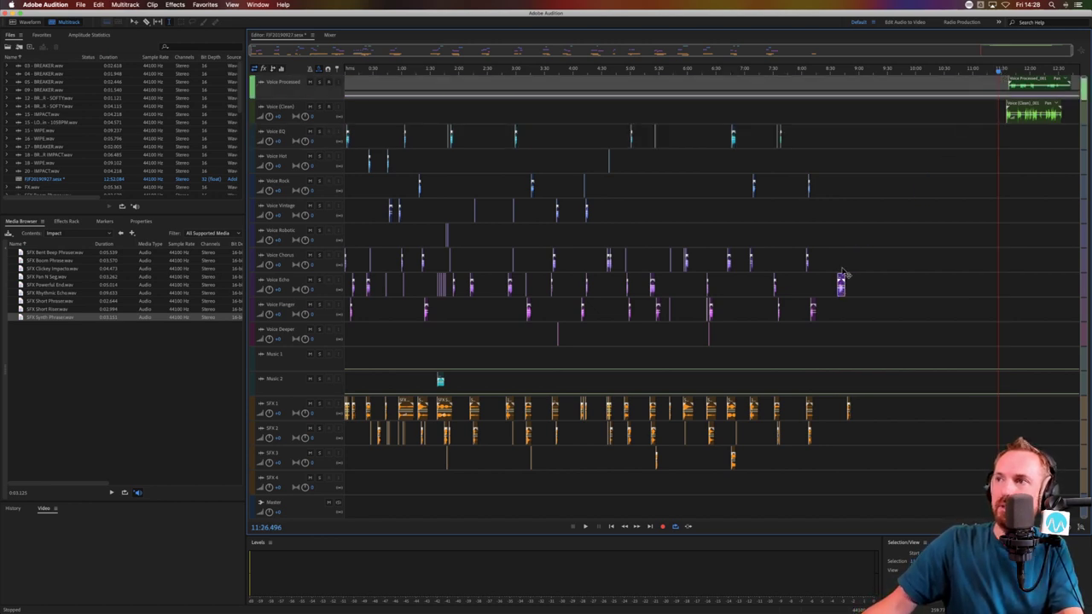
# Move SFX Reverb Bang N Phrase on SFX 1 to about 8:37, shift the Voice Echo phrase to about 8:35.8, and play both
pyautogui.moveTo(849, 398); pyautogui.dragTo(837, 401)
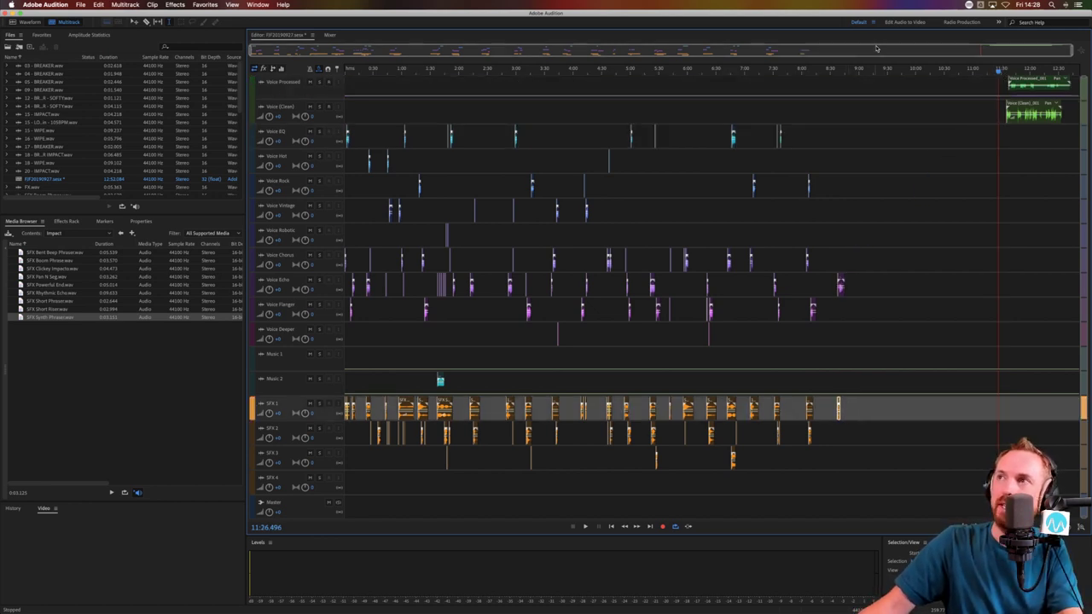
pyautogui.scroll(5, 842, 70)
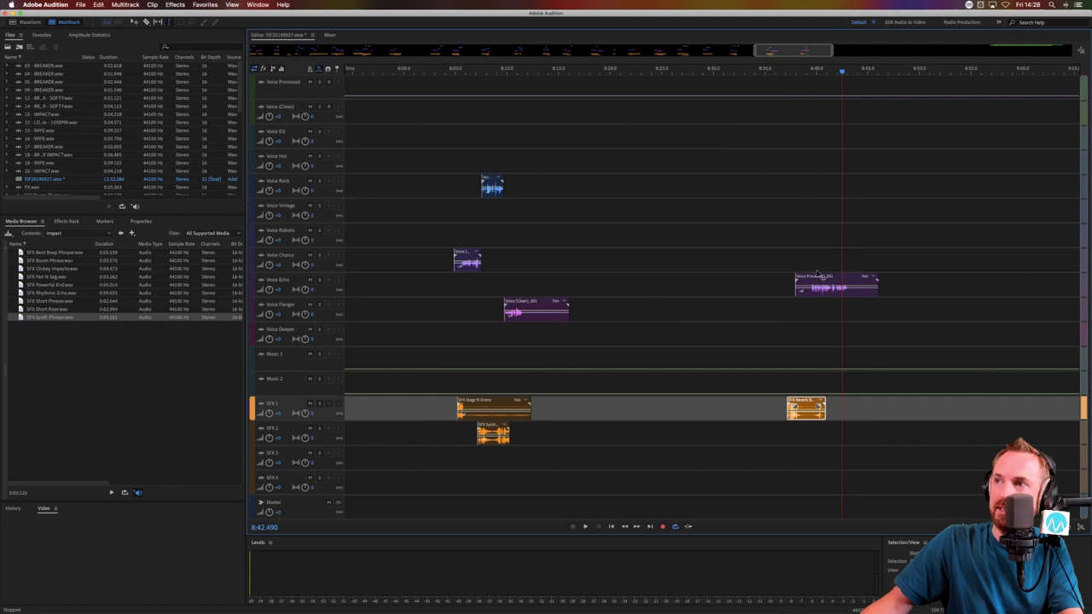
pyautogui.moveTo(818, 275); pyautogui.dragTo(795, 276)
pyautogui.click(779, 314)
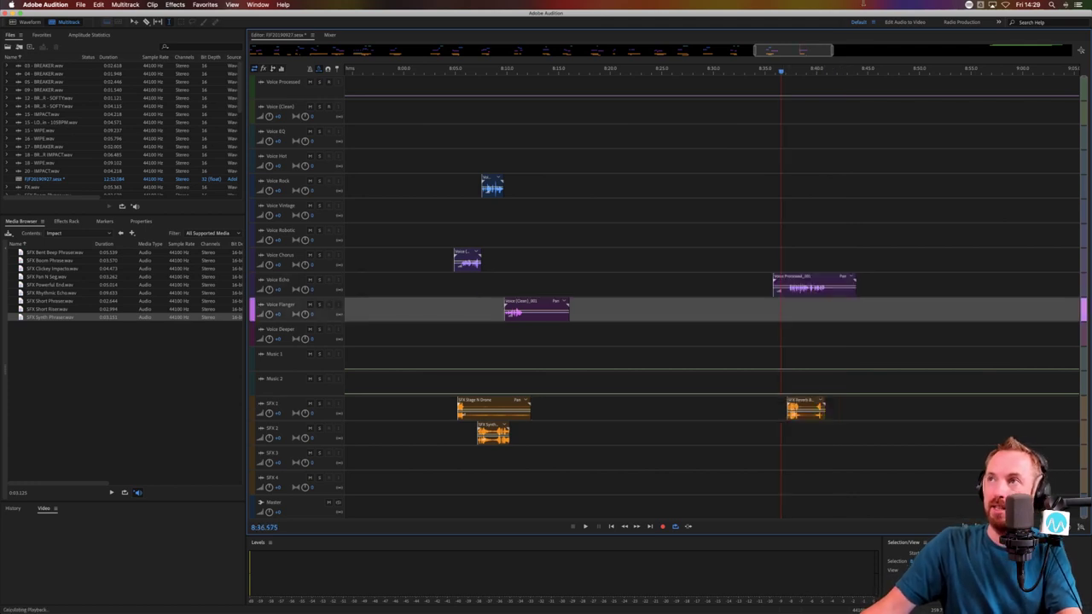
pyautogui.press('space')
pyautogui.scroll(3, 812, 72)
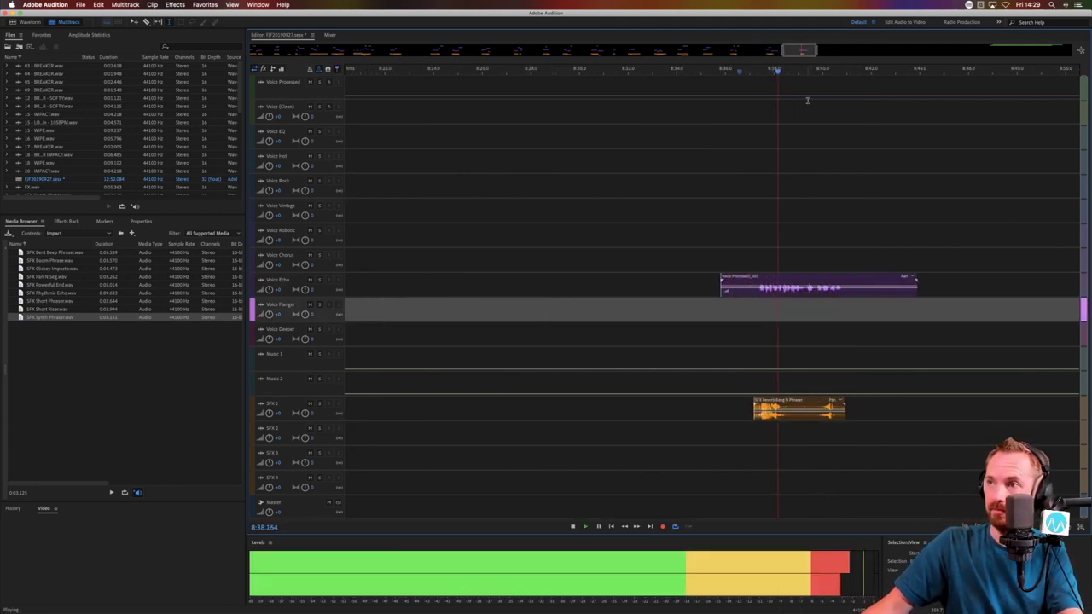
pyautogui.press('space')
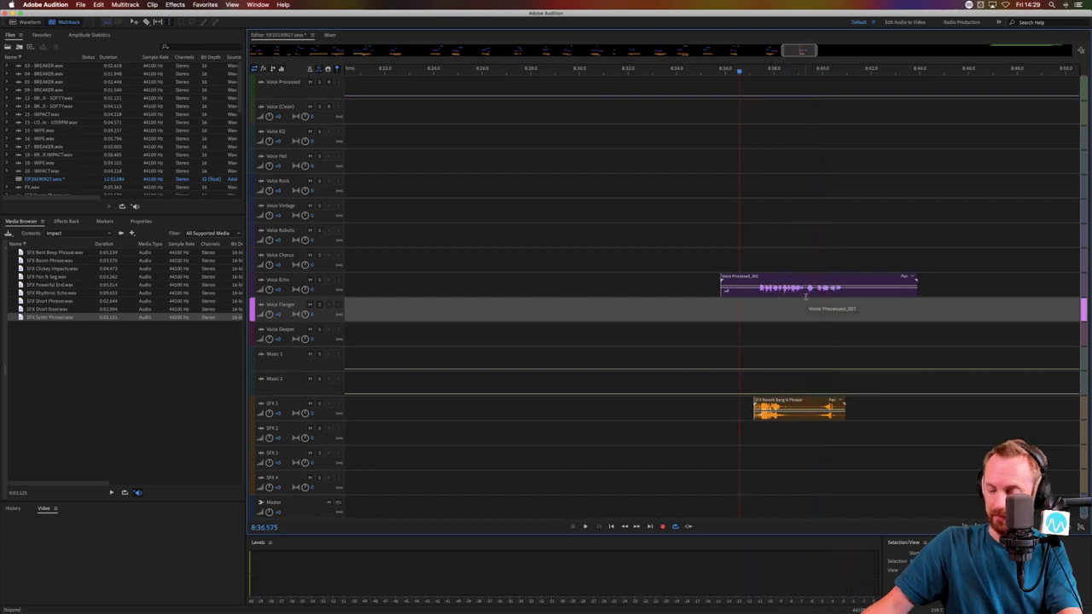
# Split the Voice Echo phrase at about 8:39.2, move its second part onto Voice Vintage, and play the transition
pyautogui.click(806, 294)
pyautogui.press('super+k')
pyautogui.moveTo(824, 275); pyautogui.dragTo(825, 200)
pyautogui.click(787, 254)
pyautogui.press('space')
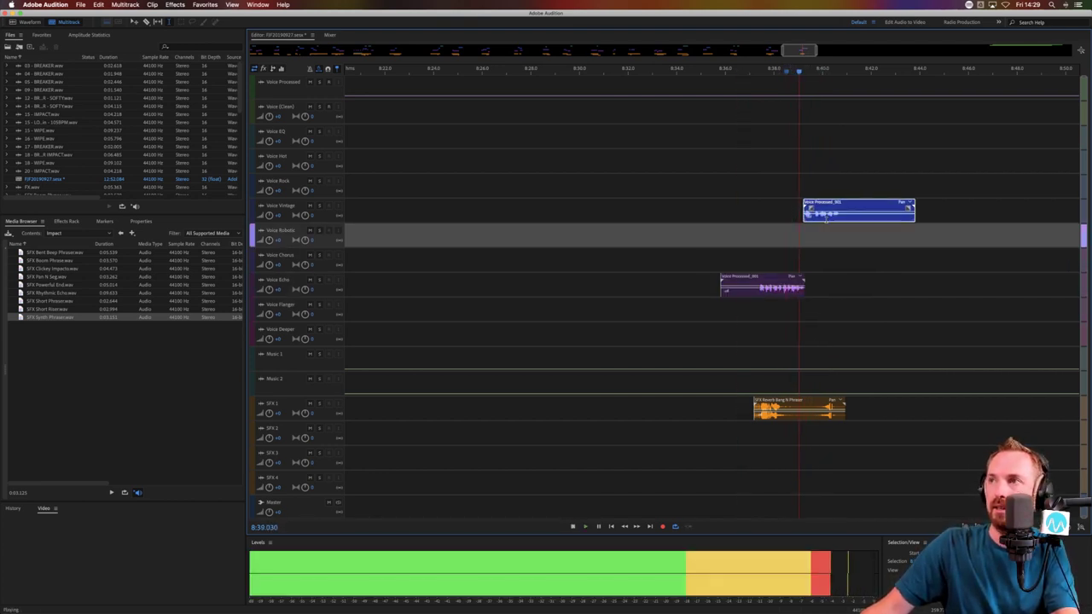
pyautogui.press('space')
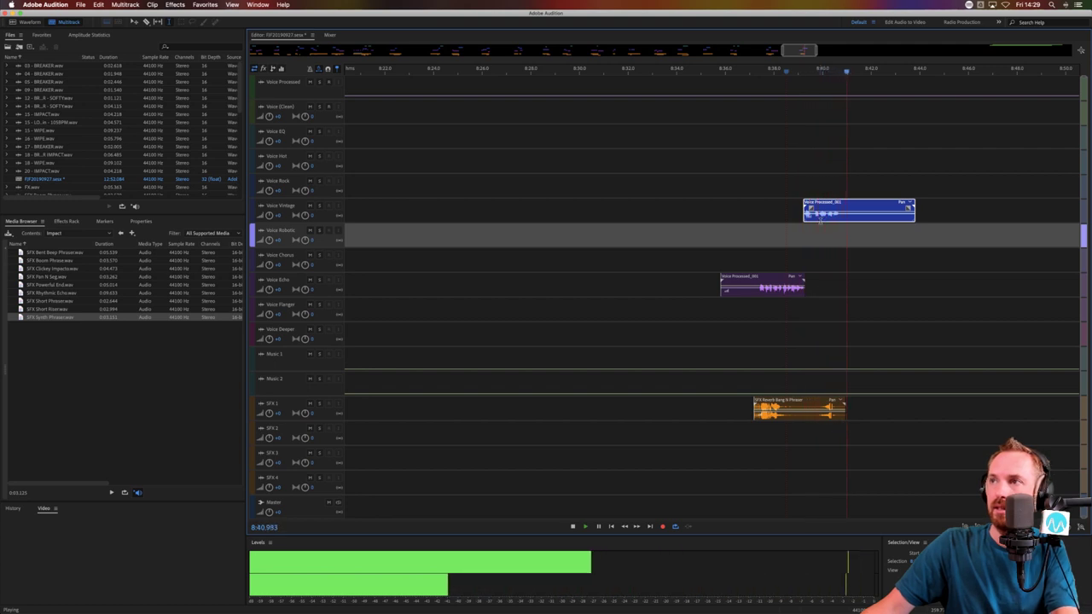
# Delete the silent lead-in of the Voice Echo phrase up to about 8:37.4
pyautogui.press('space')
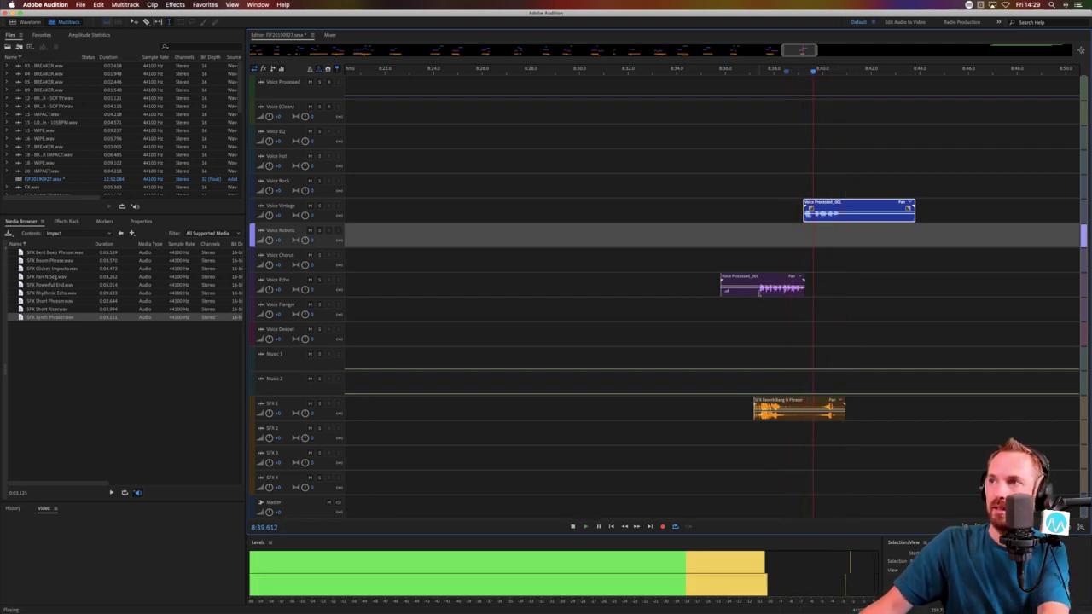
pyautogui.moveTo(760, 290); pyautogui.dragTo(658, 290)
pyautogui.press('Delete')
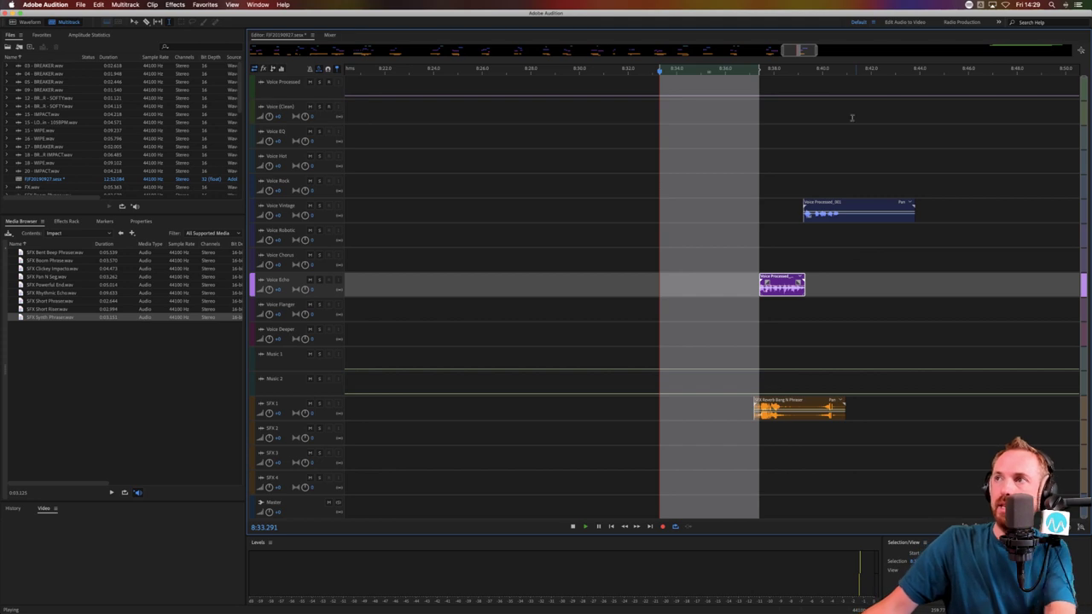
pyautogui.click(855, 260)
pyautogui.click(860, 215)
pyautogui.press('Delete')
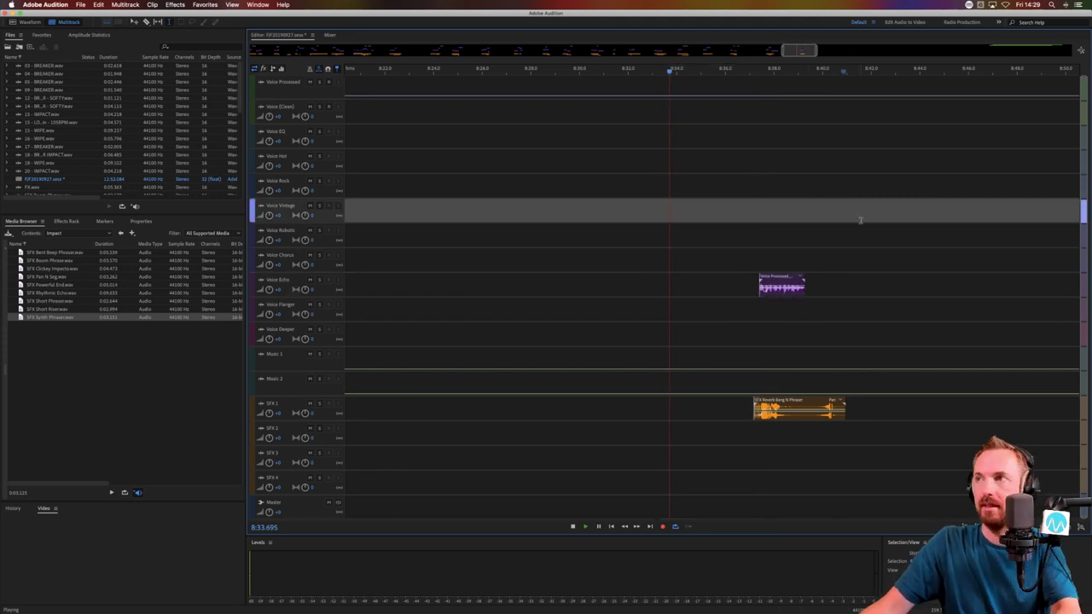
pyautogui.press('super+z')
# Delete the silent tail of the Voice Vintage phrase from about 8:40.8 onward and stop playback
pyautogui.moveTo(842, 219); pyautogui.dragTo(978, 216)
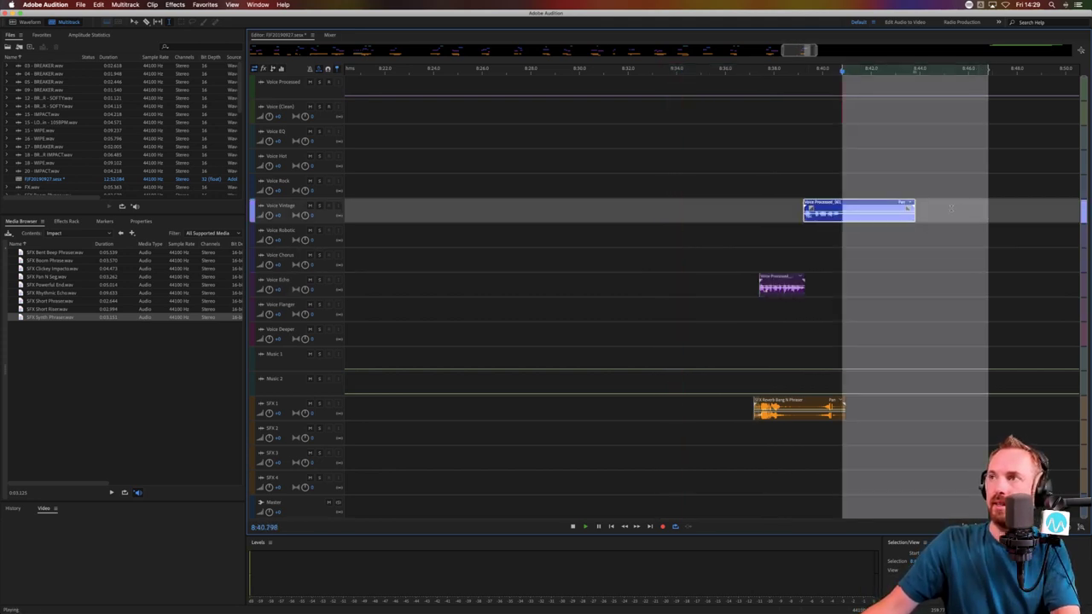
pyautogui.press('Delete')
pyautogui.click(978, 72)
pyautogui.press('space')
# Delete the Voice (Clean) section from about 11:39.8 to 11:44.4 and move the phrase before it onto Voice Flanger at about 8:55.4
pyautogui.scroll(-10, 862, 71)
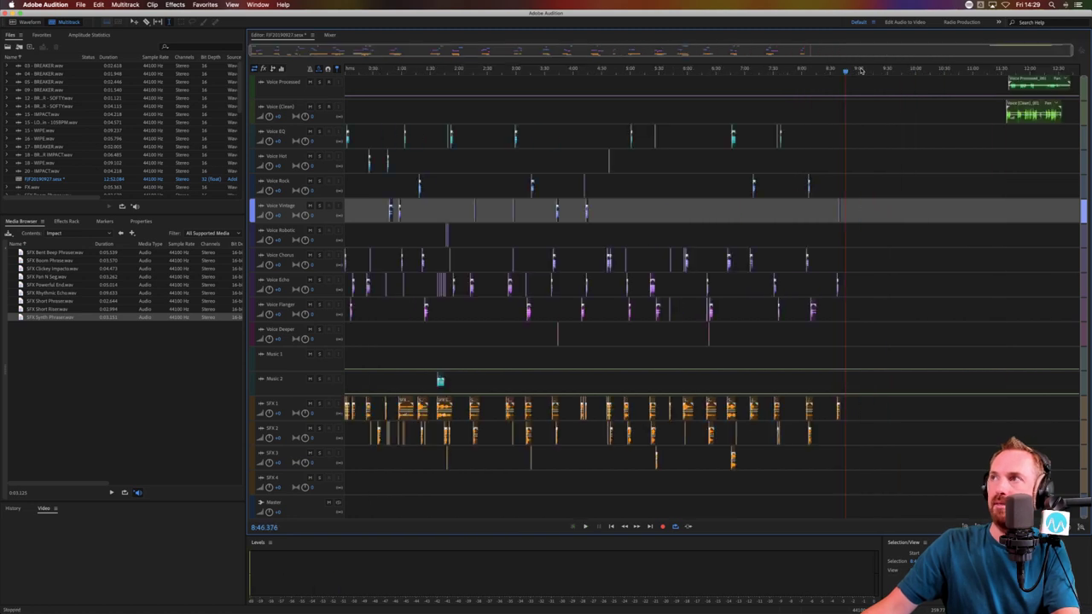
pyautogui.scroll(6, 1014, 116)
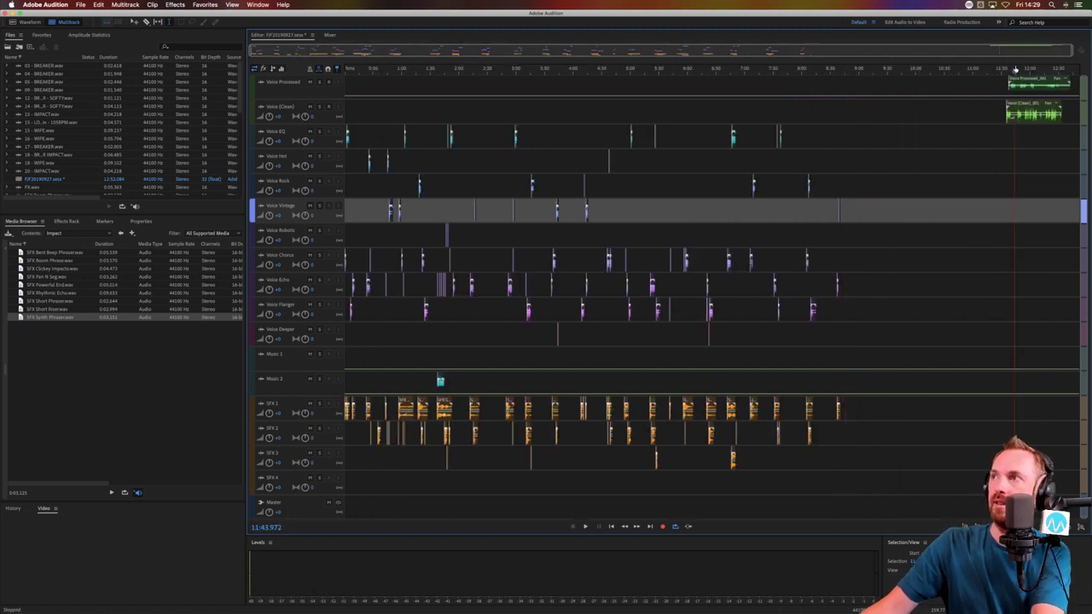
pyautogui.moveTo(980, 121); pyautogui.dragTo(1019, 121)
pyautogui.press('Delete')
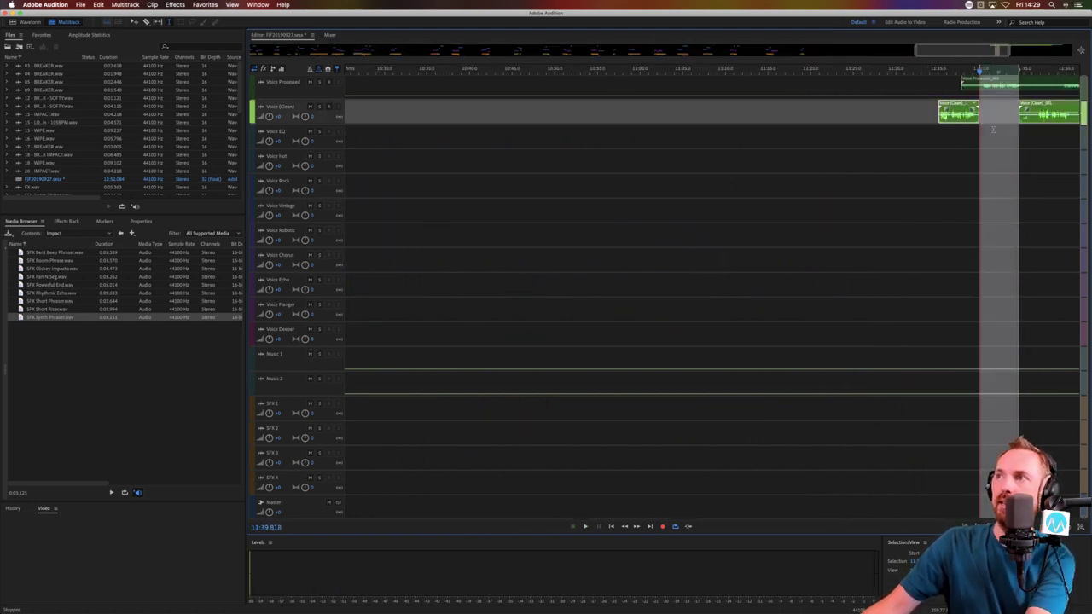
pyautogui.click(965, 136)
pyautogui.moveTo(948, 104); pyautogui.dragTo(660, 314)
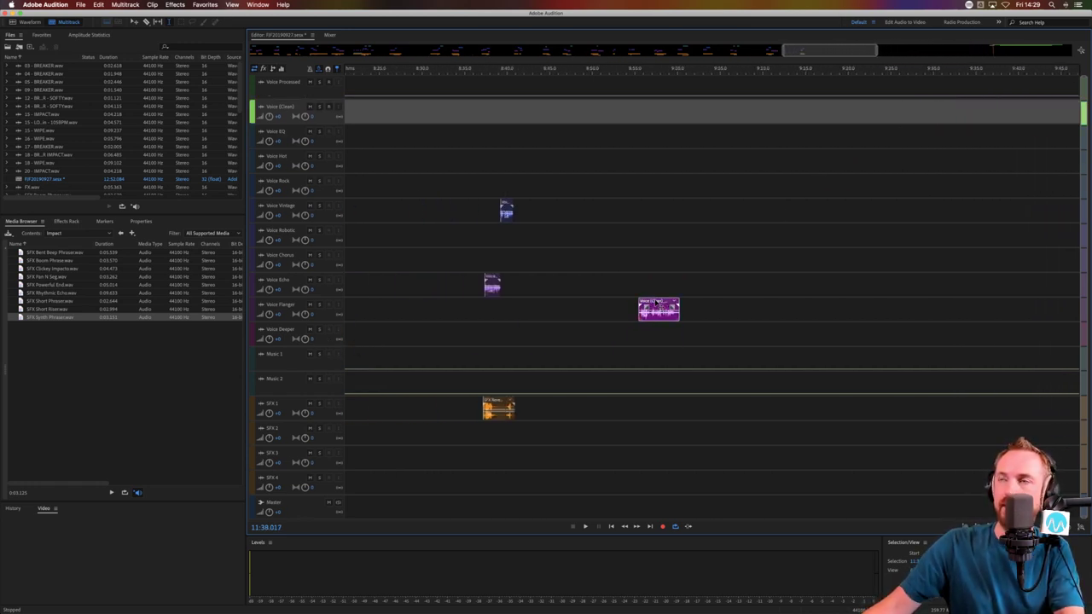
# Copy the SFX 1 effects between about 4:52 and 6:58 to the empty stretch of SFX 1 after 8:50
pyautogui.press('\\')
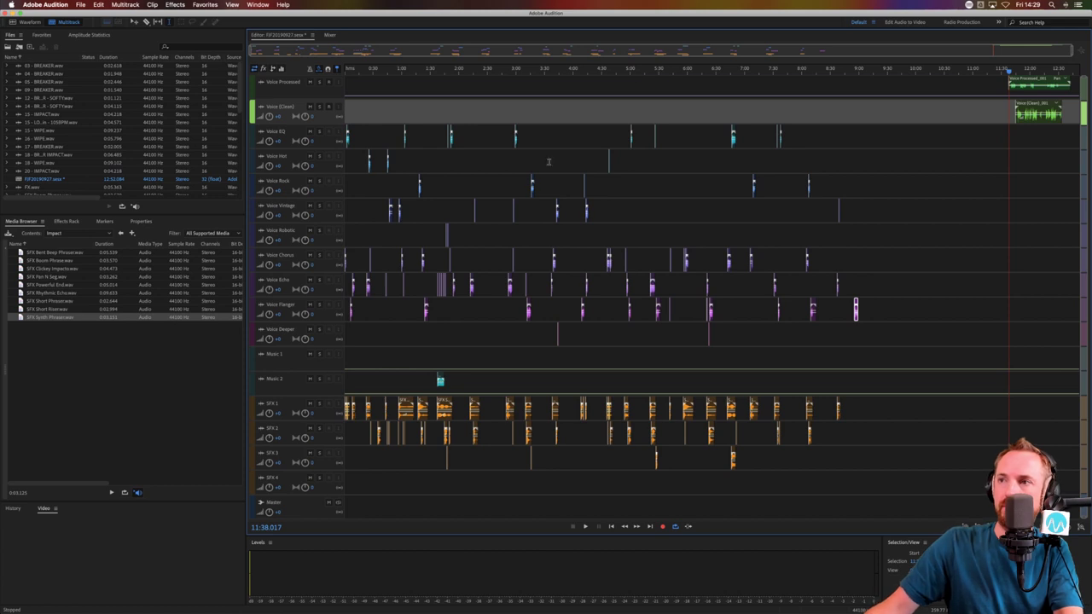
pyautogui.moveTo(740, 407); pyautogui.dragTo(623, 408)
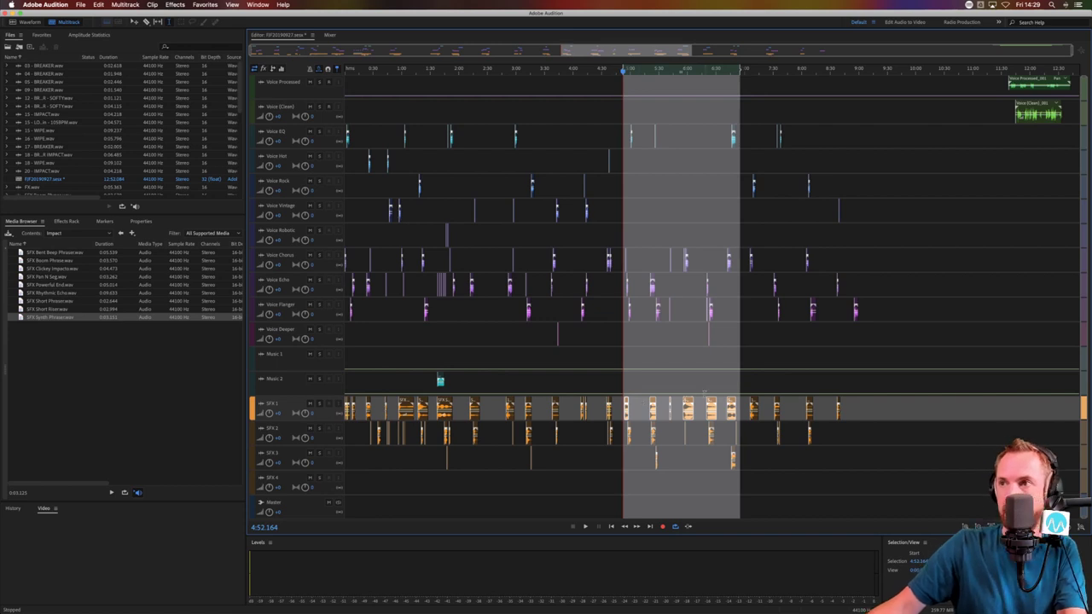
pyautogui.keyDown('alt'); pyautogui.moveTo(690, 401); pyautogui.dragTo(922, 401); pyautogui.keyUp('alt')
pyautogui.click(850, 319)
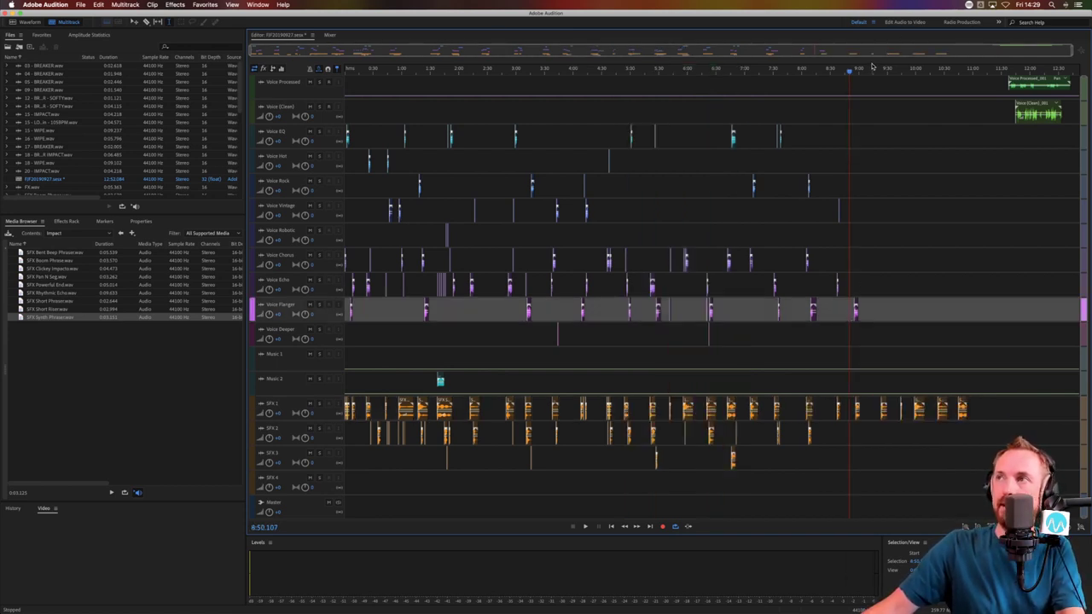
# Move SFX Deep Drone N Shimmer to about 8:54.7 on SFX 1 and play it with the Voice Flanger phrase
pyautogui.scroll(10, 865, 74)
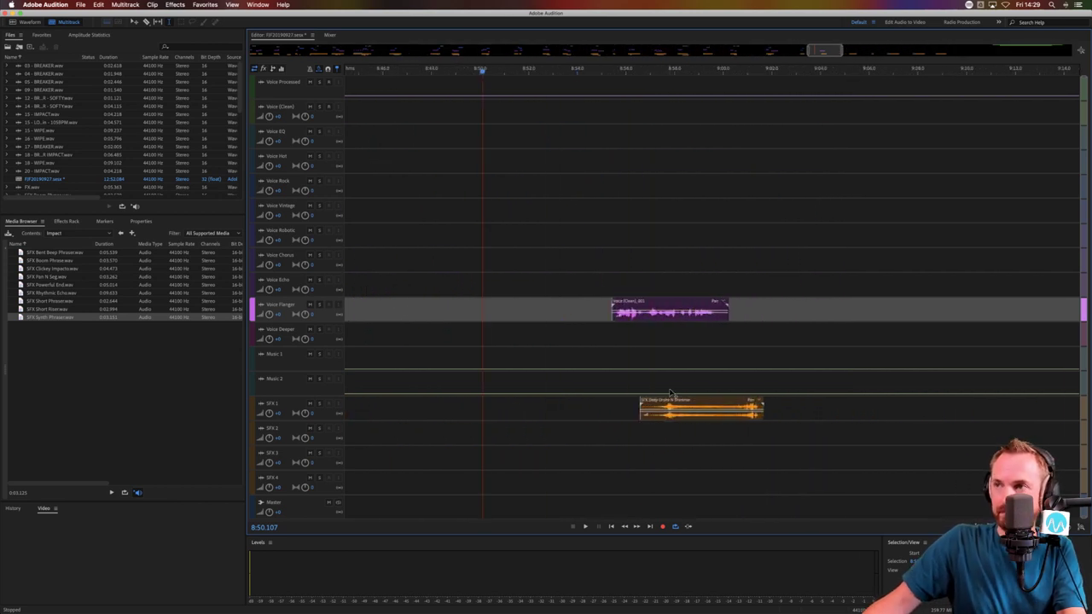
pyautogui.moveTo(669, 399); pyautogui.dragTo(624, 402)
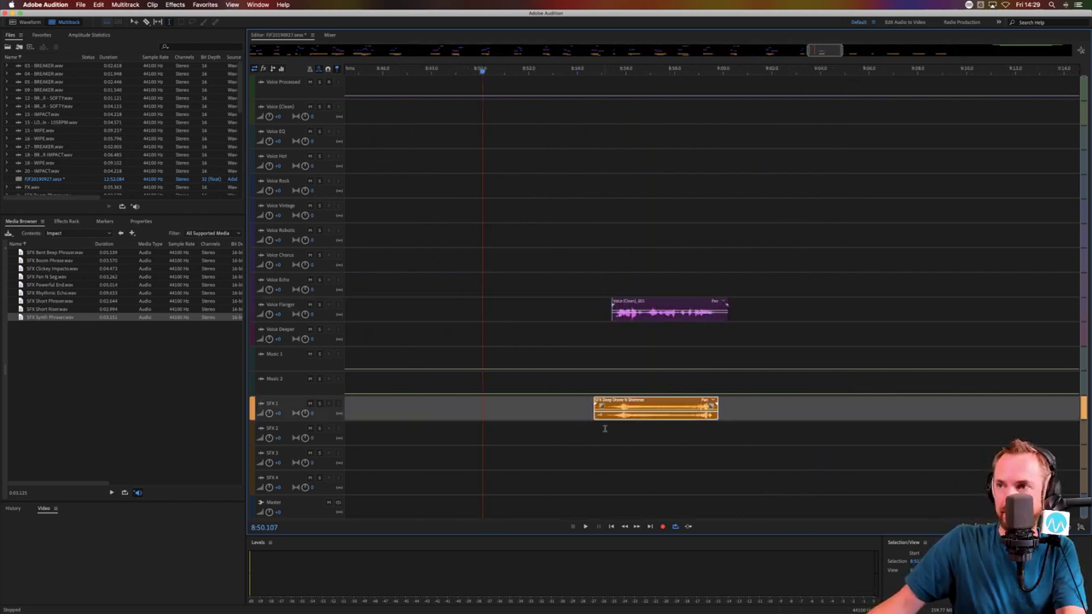
pyautogui.click(604, 431)
pyautogui.press('space')
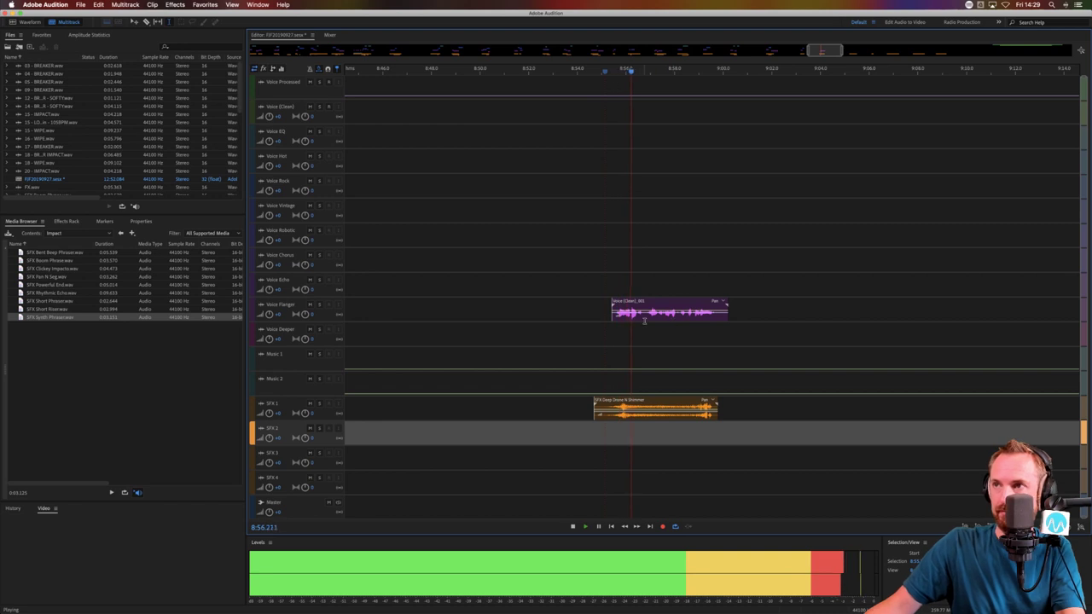
# Split the Voice Flanger phrase at about 8:56.9 and move its second part onto Voice Echo at about 8:56.6
pyautogui.moveTo(644, 321); pyautogui.dragTo(650, 282)
pyautogui.press('space')
pyautogui.press('super+k')
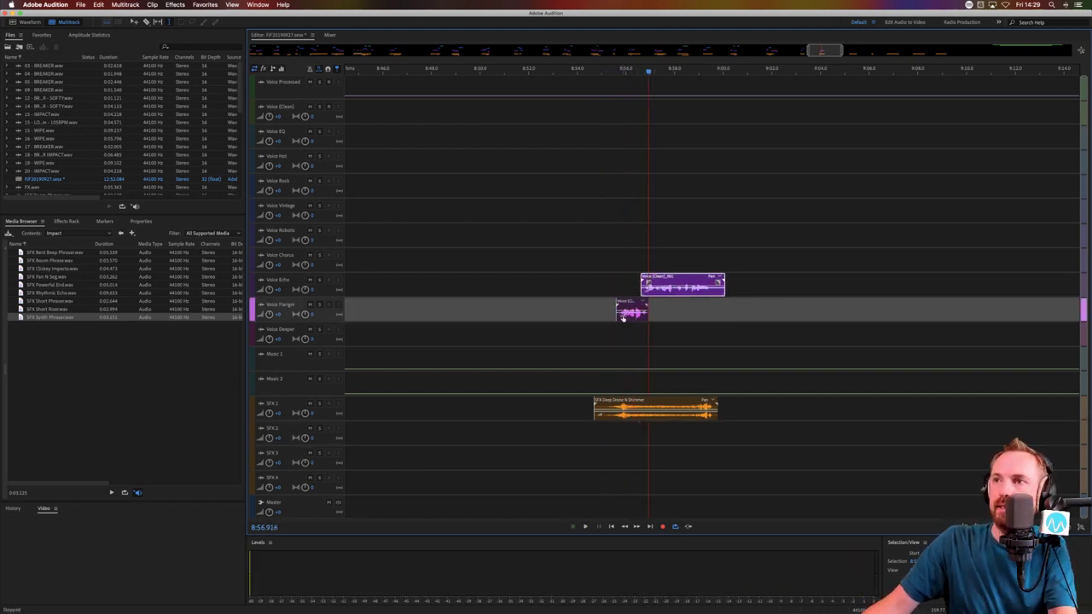
# Copy the opening syllable at 8:55.914 on Voice Flanger, paste it as three stutter clips on Voice Echo from about 8:55.6, and play them
pyautogui.scroll(5, 612, 73)
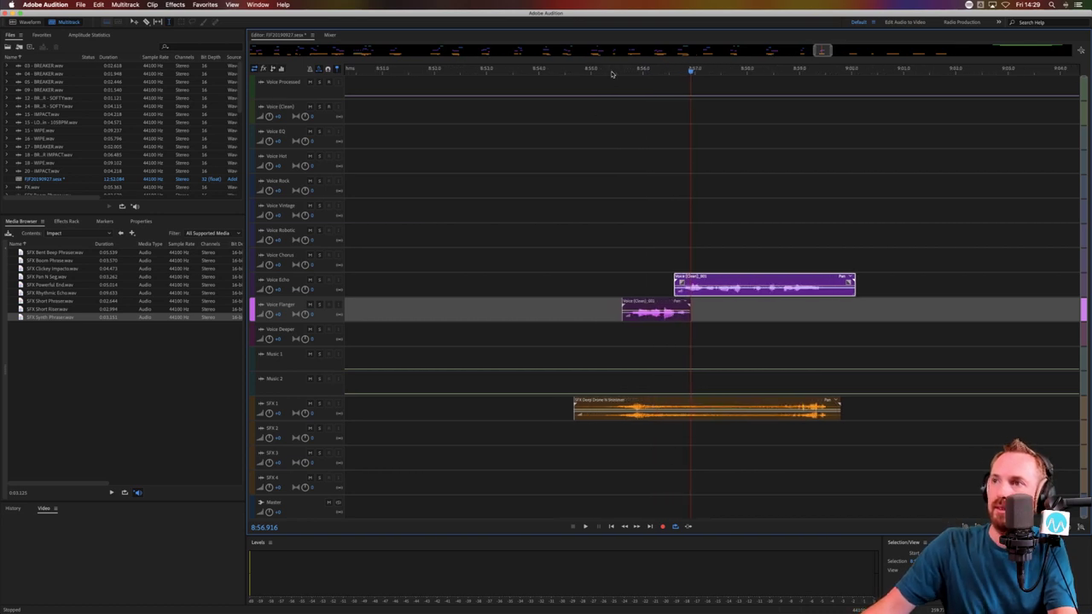
pyautogui.moveTo(714, 325); pyautogui.dragTo(730, 322)
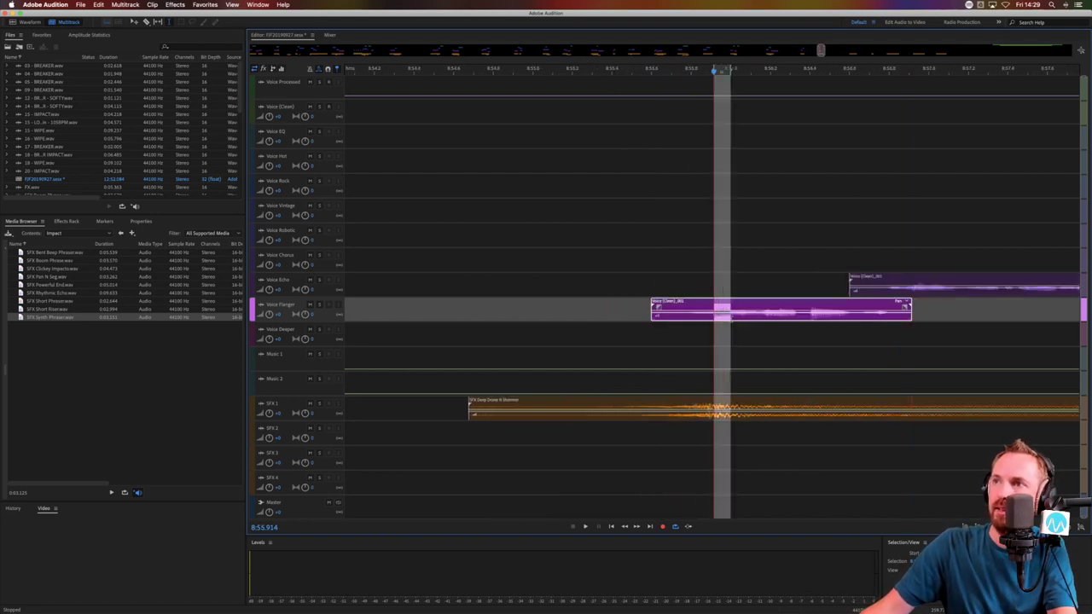
pyautogui.click(688, 289)
pyautogui.press('super+v')
pyautogui.click(664, 291)
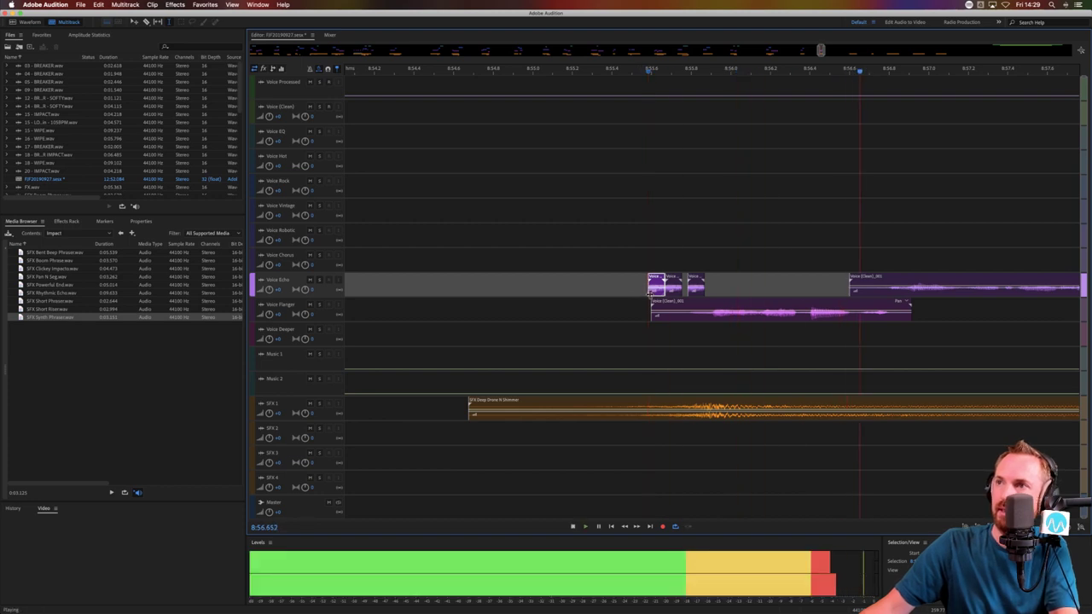
pyautogui.press('space')
# Extend the first Voice Echo stutter clip's start back to about 8:55.4 and play the section from 8:55.108
pyautogui.doubleClick(650, 293)
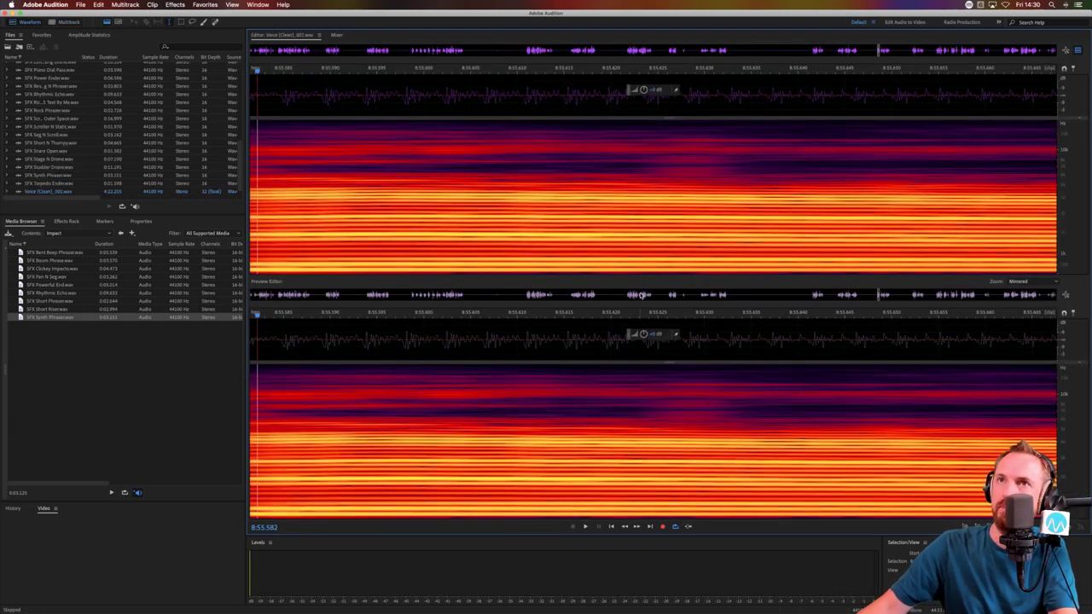
pyautogui.click(72, 22)
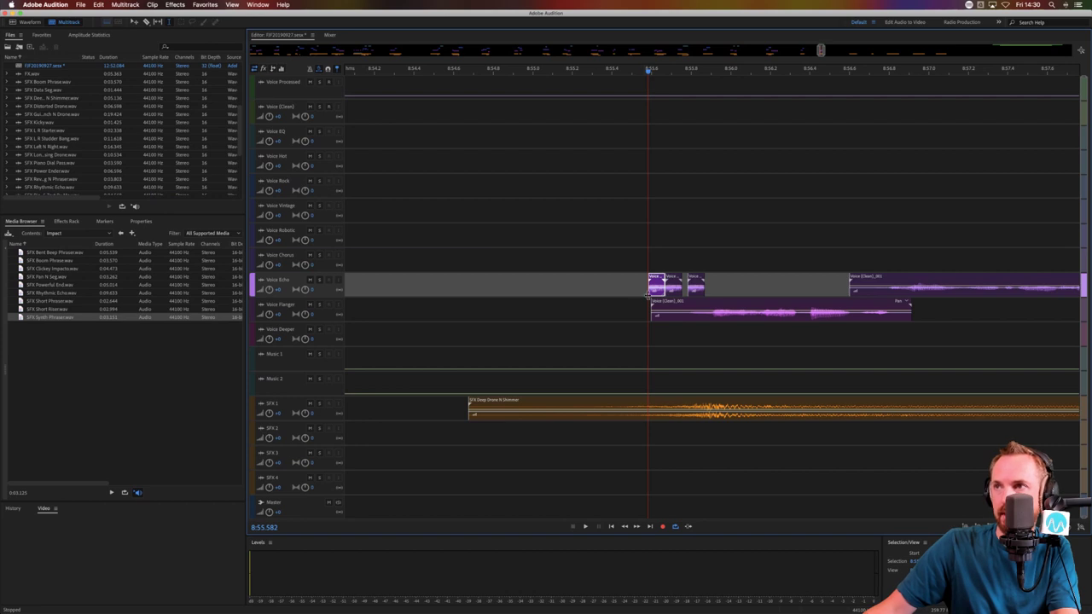
pyautogui.moveTo(649, 296); pyautogui.dragTo(614, 297)
pyautogui.click(555, 293)
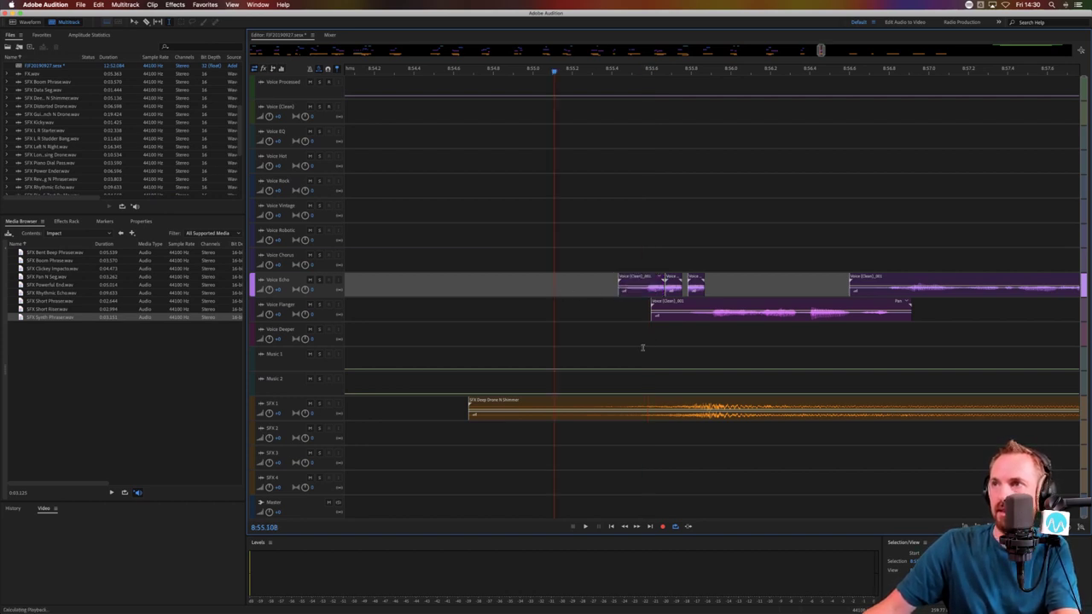
pyautogui.press('space')
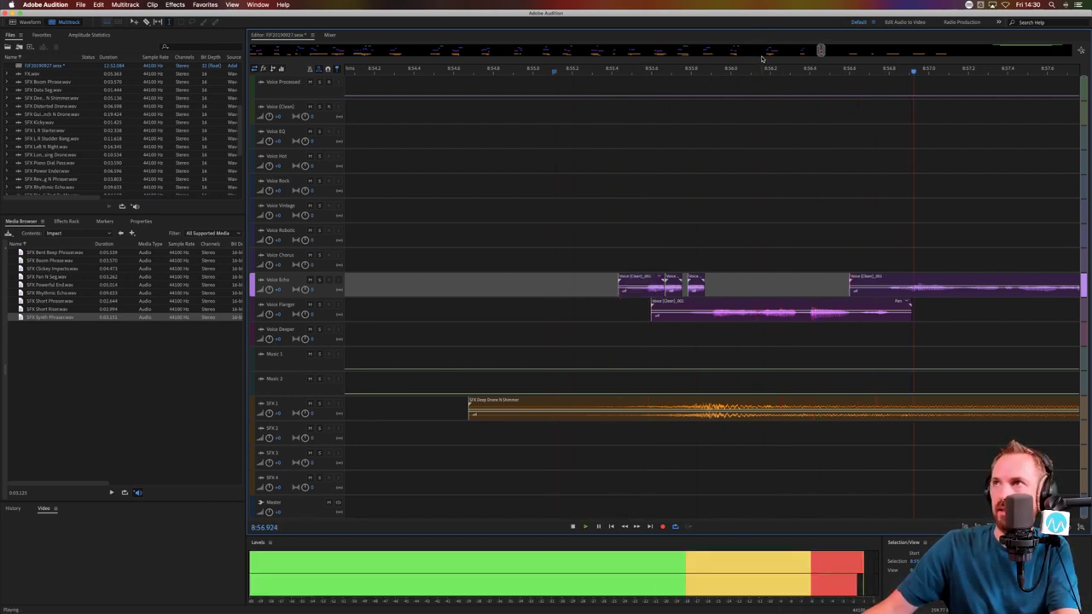
pyautogui.scroll(-3, 760, 70)
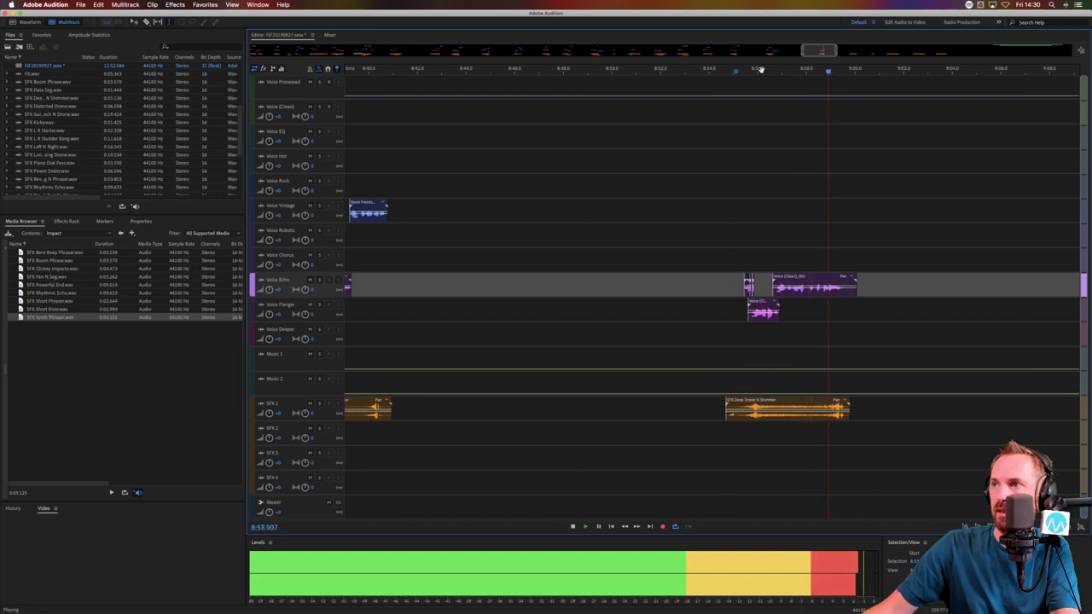
pyautogui.scroll(-5, 760, 70)
pyautogui.press('space')
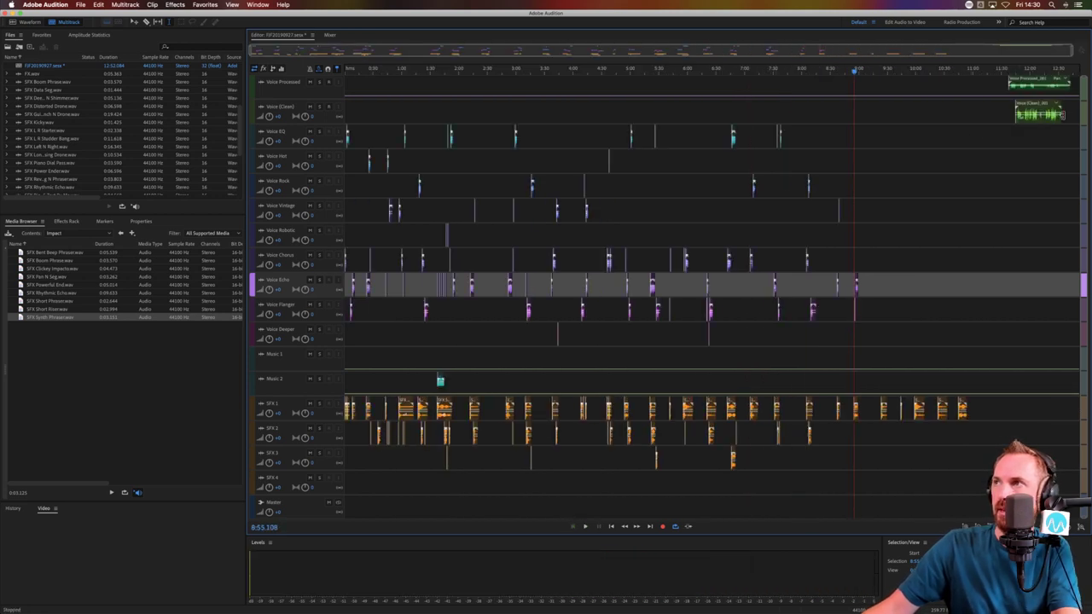
# Split Voice Processed at about 11:47.1, move its first phrase onto Voice Echo at about 9:11.7, and shift SFX Left N Right to about 9:13.1
pyautogui.click(1017, 84)
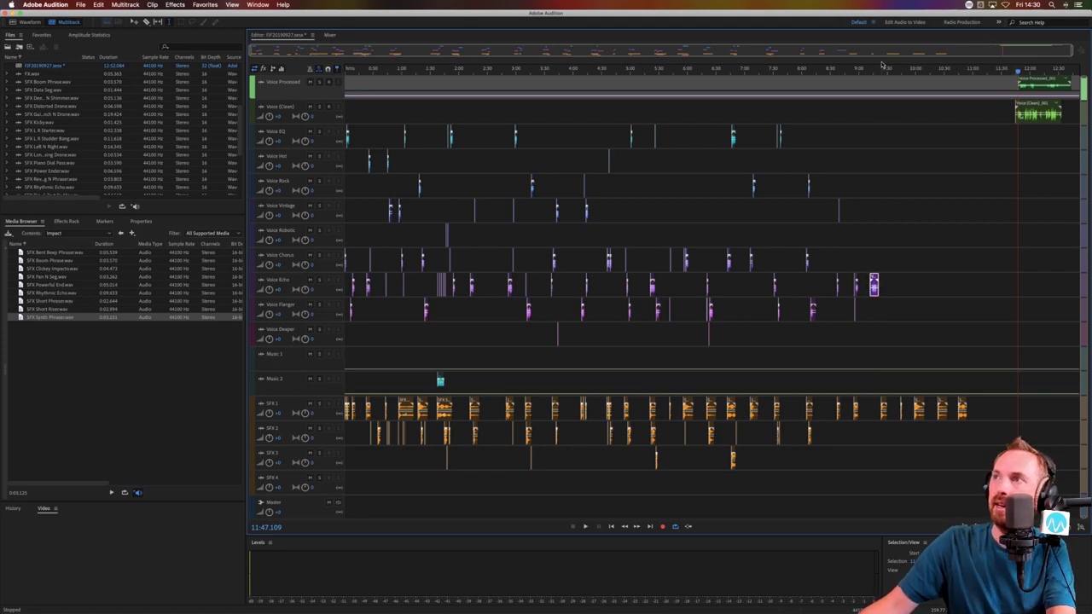
pyautogui.scroll(5, 879, 74)
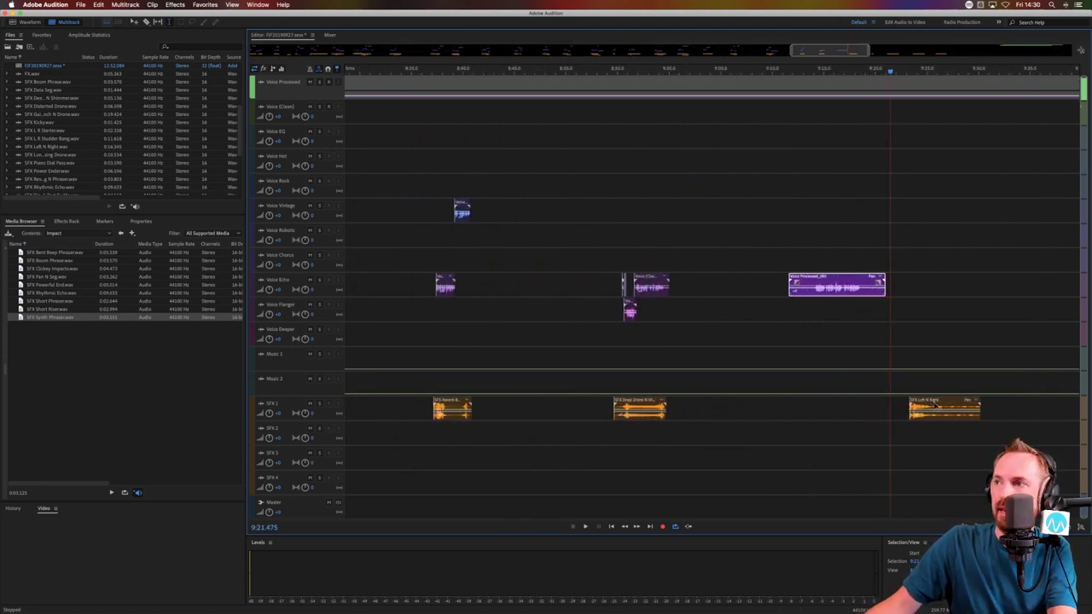
pyautogui.moveTo(936, 406); pyautogui.dragTo(830, 406)
# Play from 9:12.673, delete the silent lead-in of the Voice Echo phrase up to about 9:13.6, and play the section again
pyautogui.click(799, 335)
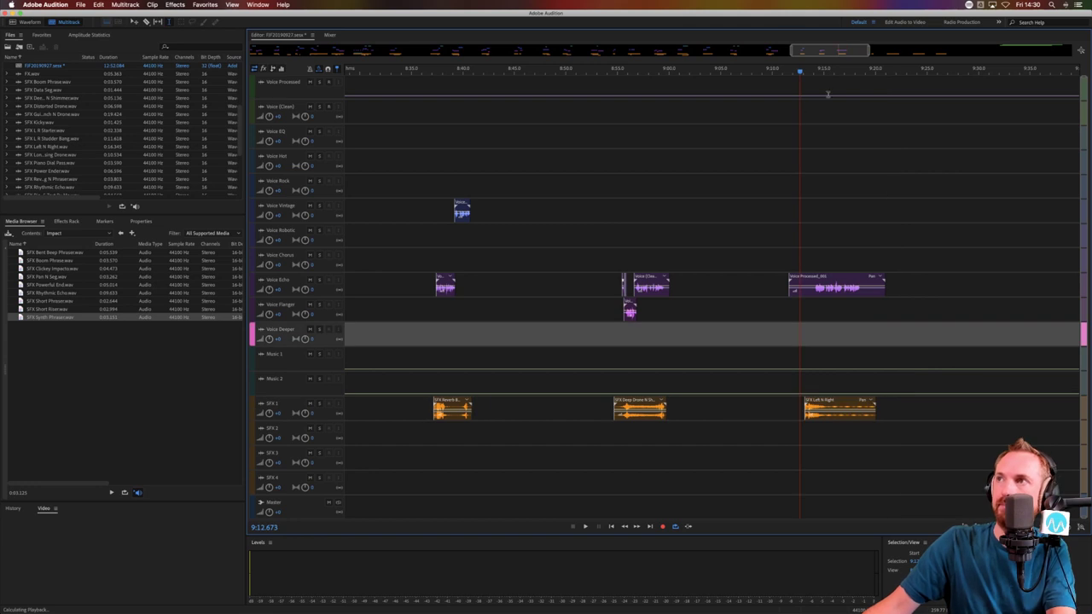
pyautogui.scroll(5, 829, 75)
pyautogui.press('space')
pyautogui.moveTo(756, 293); pyautogui.dragTo(585, 290)
pyautogui.press('Delete')
pyautogui.click(573, 284)
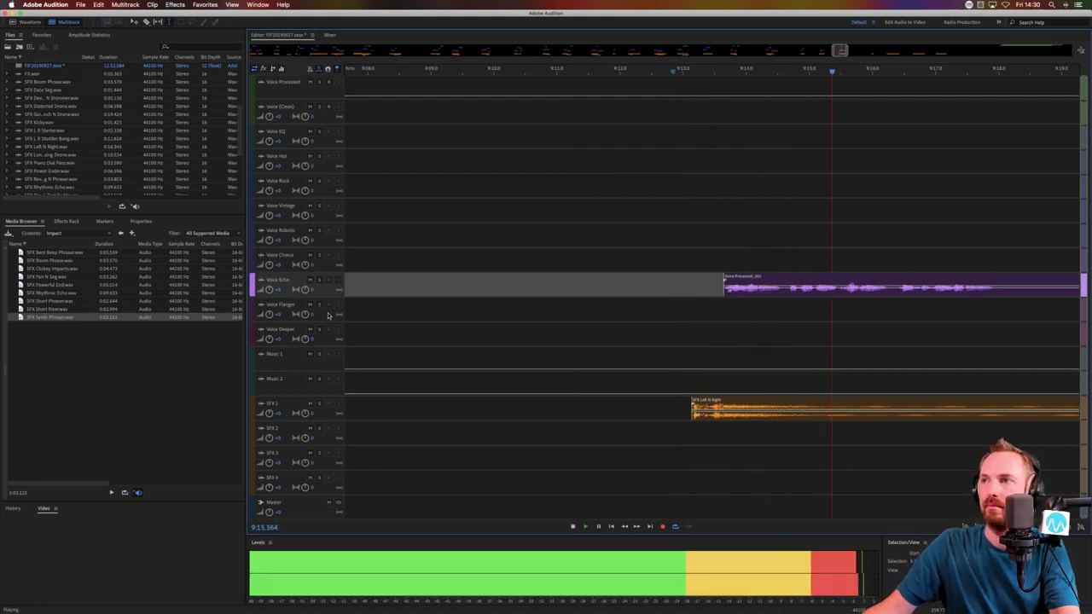
# Split the Voice Echo phrase at about 9:16.3 and move its second part directly up onto Voice Chorus
pyautogui.press('space')
pyautogui.press('super+k')
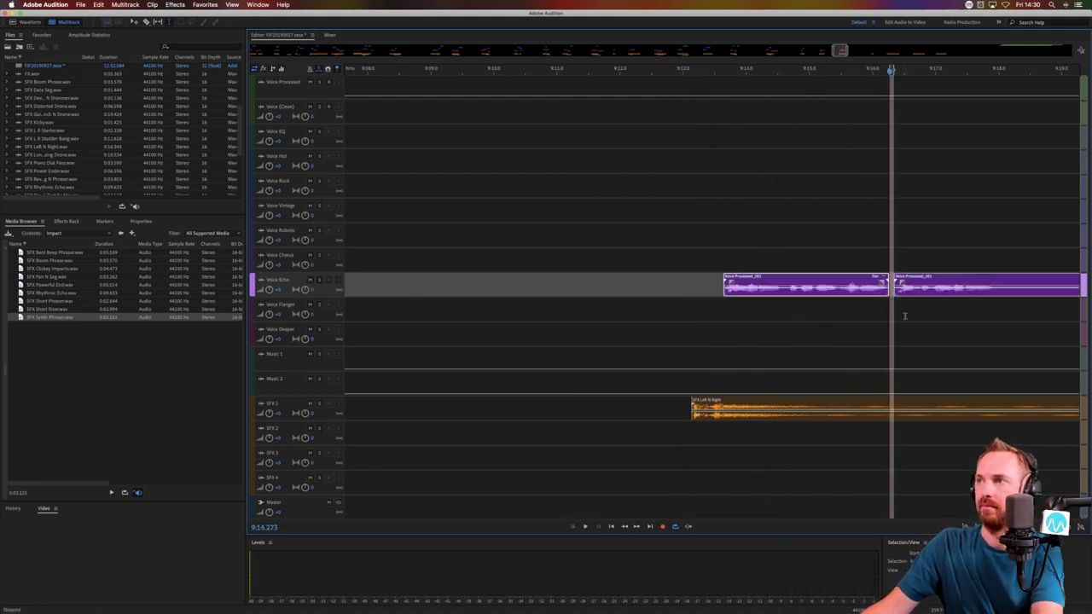
pyautogui.click(904, 316)
pyautogui.moveTo(930, 295); pyautogui.dragTo(927, 275)
# Delete the pause after the first Voice Chorus phrase from about 9:18.1 to 9:18.4
pyautogui.moveTo(1007, 270); pyautogui.dragTo(1024, 270)
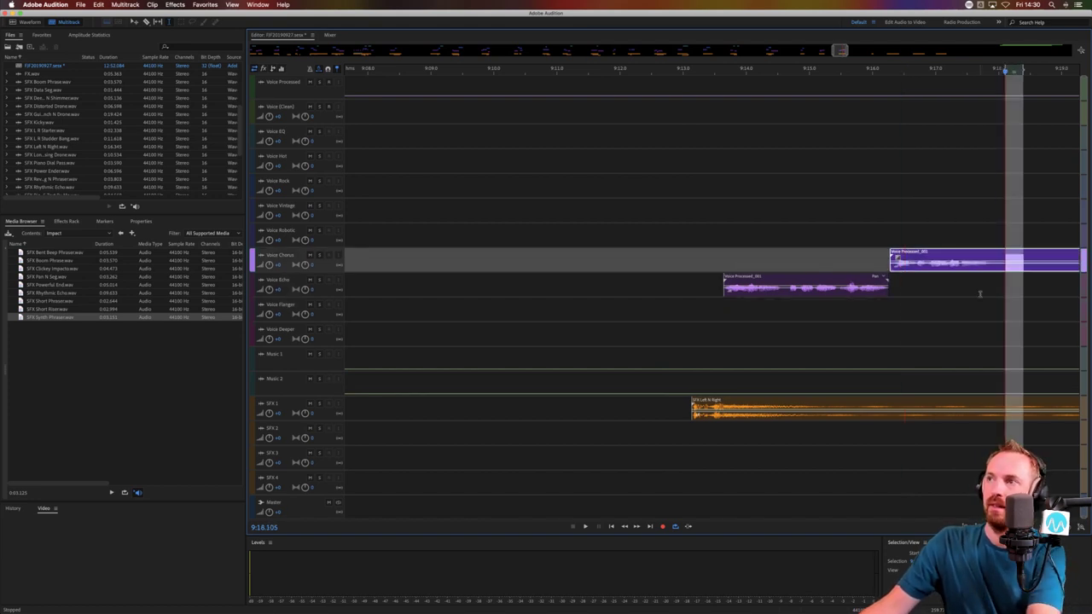
pyautogui.press('Delete')
pyautogui.click(921, 283)
# Copy the opening syllable of the Voice Chorus phrase, paste it three times on Voice EQ between 9:15.867 and about 9:16.2, and play the stutter
pyautogui.moveTo(905, 269); pyautogui.dragTo(878, 270)
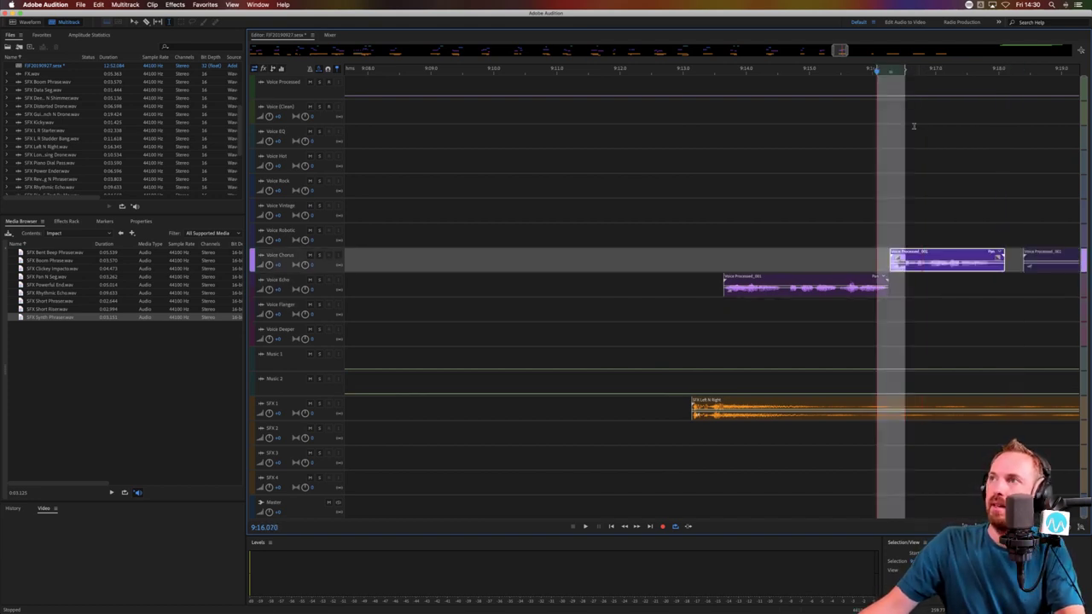
pyautogui.click(887, 118)
pyautogui.click(887, 134)
pyautogui.press('super+v')
pyautogui.click(876, 139)
pyautogui.press('super+v')
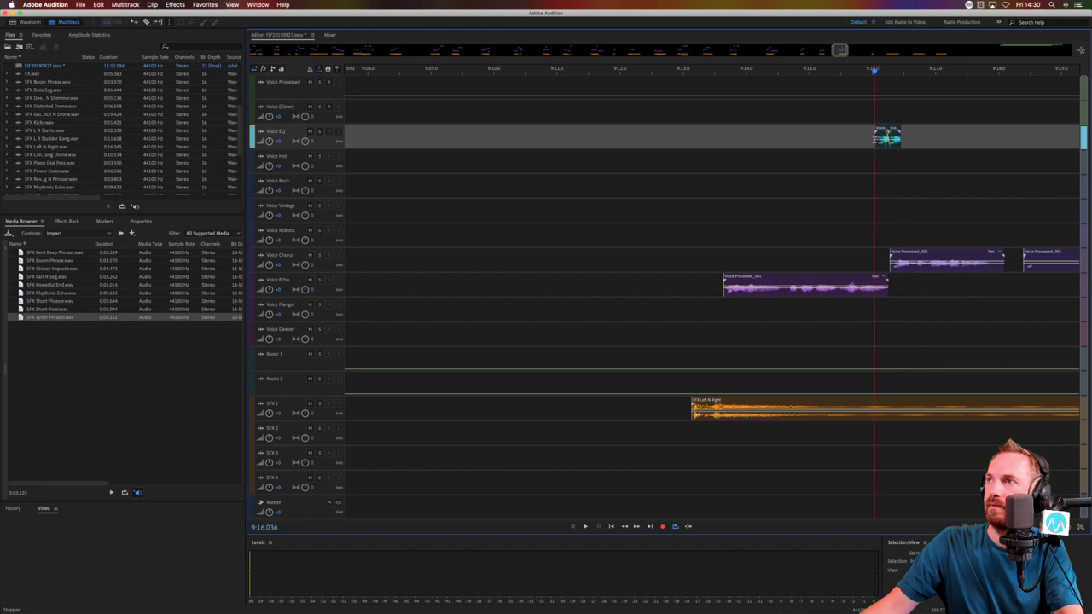
pyautogui.click(864, 144)
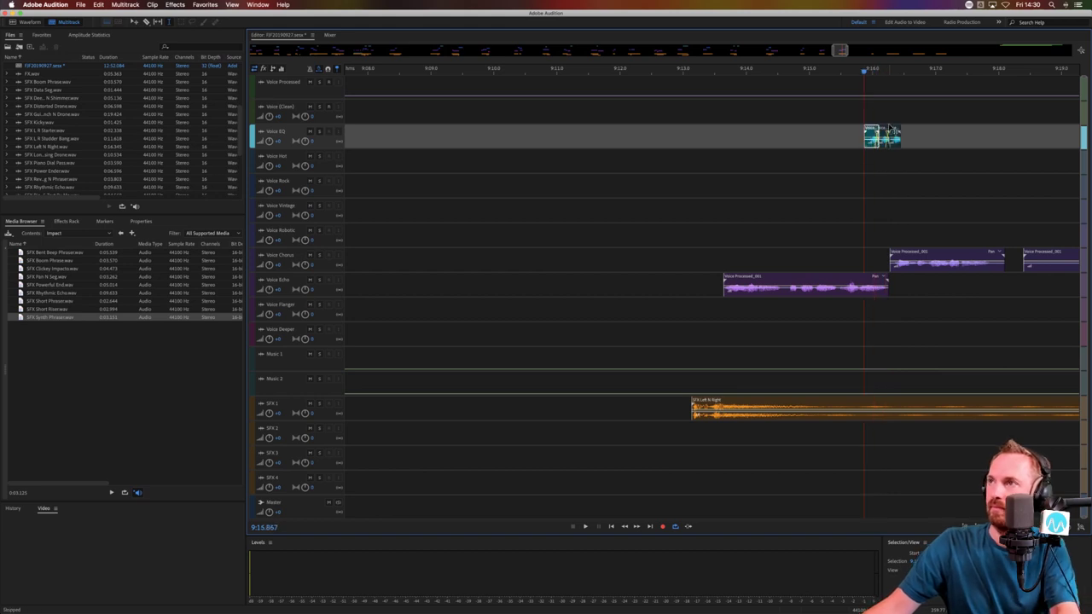
pyautogui.press('space')
pyautogui.press('space')
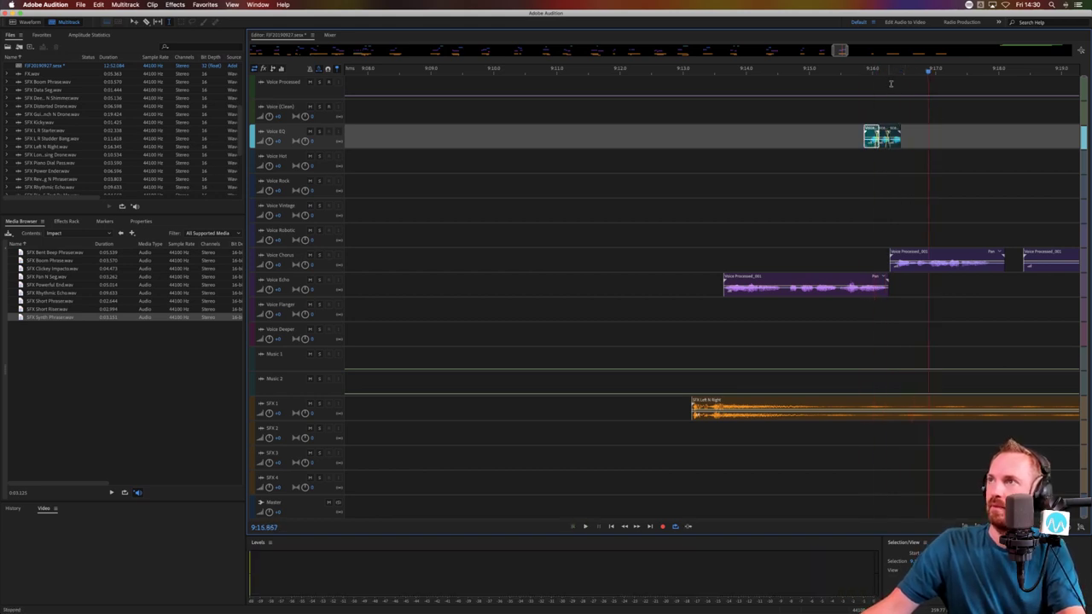
# Delete the earliest stutter clip, at 9:15.867 on Voice EQ
pyautogui.scroll(5, 887, 118)
pyautogui.click(813, 147)
pyautogui.press('Delete')
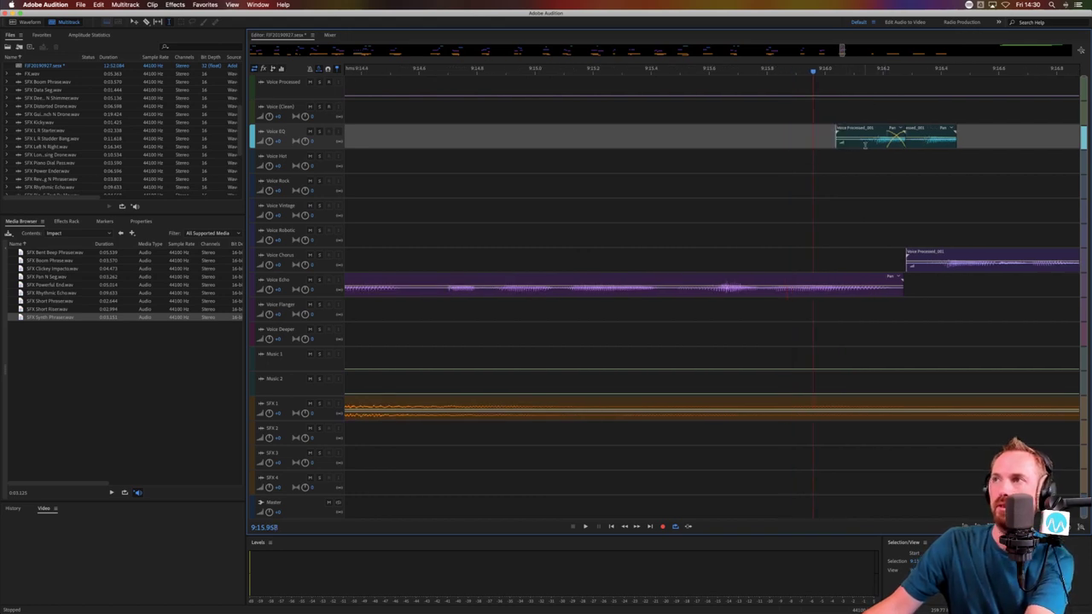
# Delete the two remaining stutter clips on Voice EQ, between about 9:16.04 and 9:16.45
pyautogui.click(865, 146)
pyautogui.press('Delete')
pyautogui.click(924, 145)
pyautogui.press('Delete')
# Copy the 9:16.37 to 9:16.47 slice of the Voice Chorus phrase and paste it overlapping on Voice EQ at 9:16.3, 9:16.26 and 9:16.2
pyautogui.moveTo(962, 273); pyautogui.dragTo(933, 274)
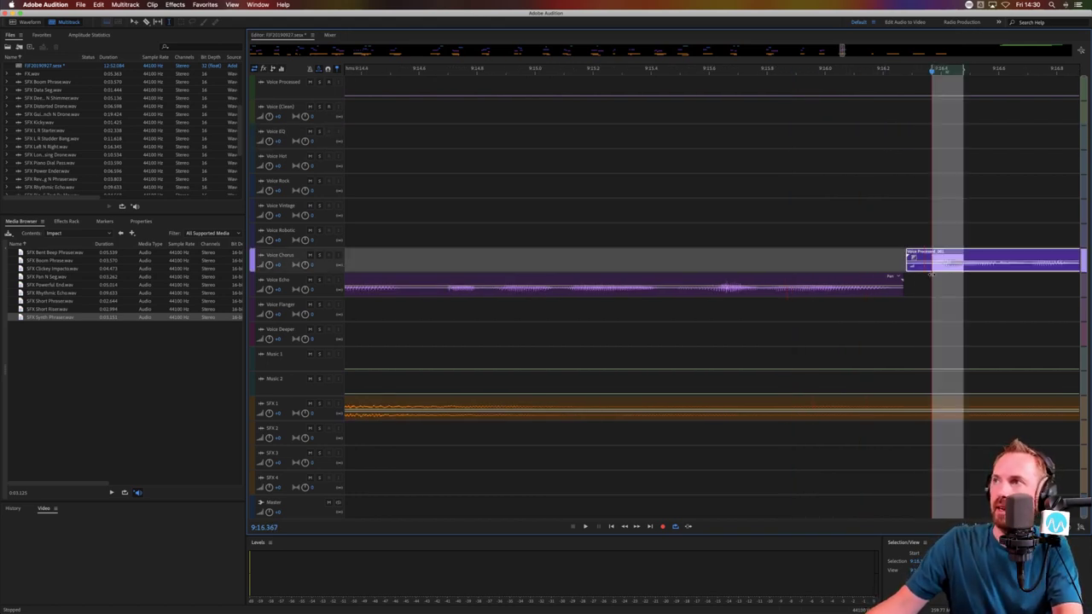
pyautogui.click(911, 136)
pyautogui.click(900, 142)
pyautogui.press('super+v')
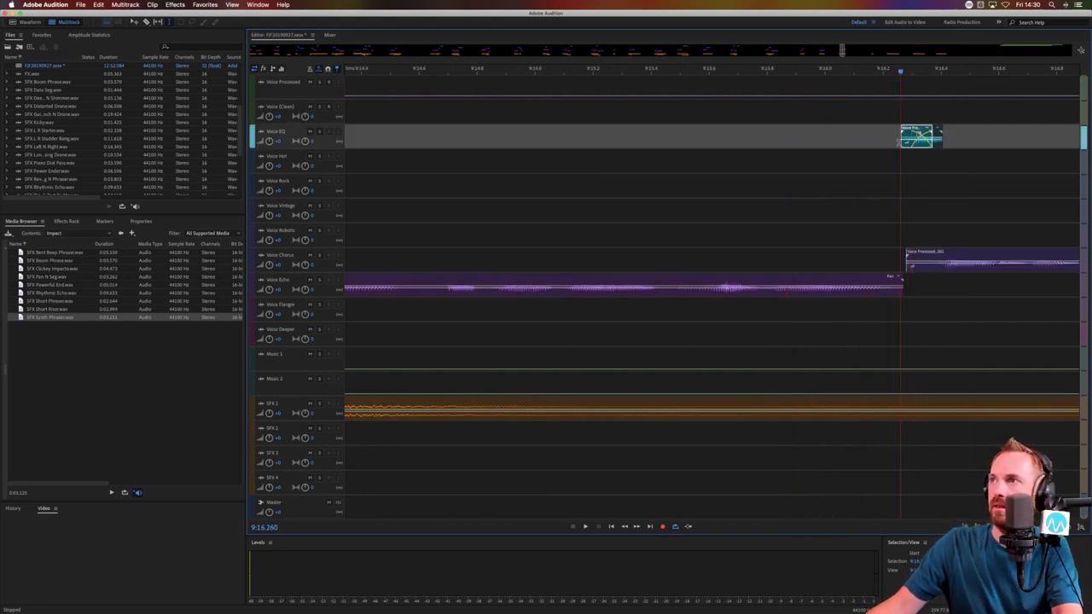
pyautogui.click(883, 145)
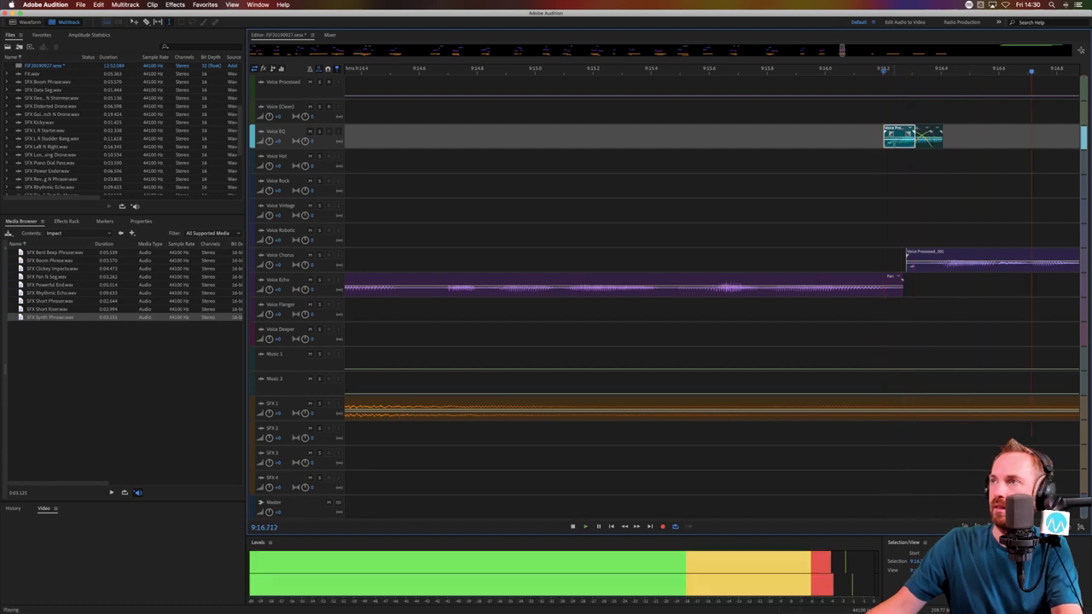
# Play the new stutter from 9:16.2 and delete the leftover Voice Chorus clip from about 9:18.4 to 9:20.2
pyautogui.press('space')
pyautogui.press('space')
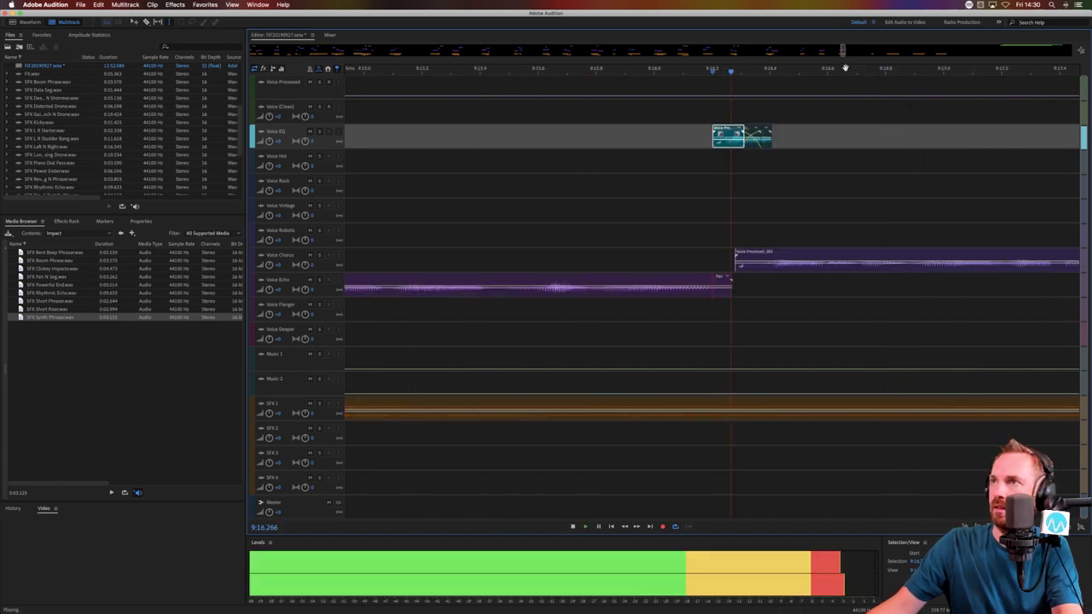
pyautogui.scroll(-5, 845, 68)
pyautogui.scroll(-1, 846, 68)
pyautogui.press('space')
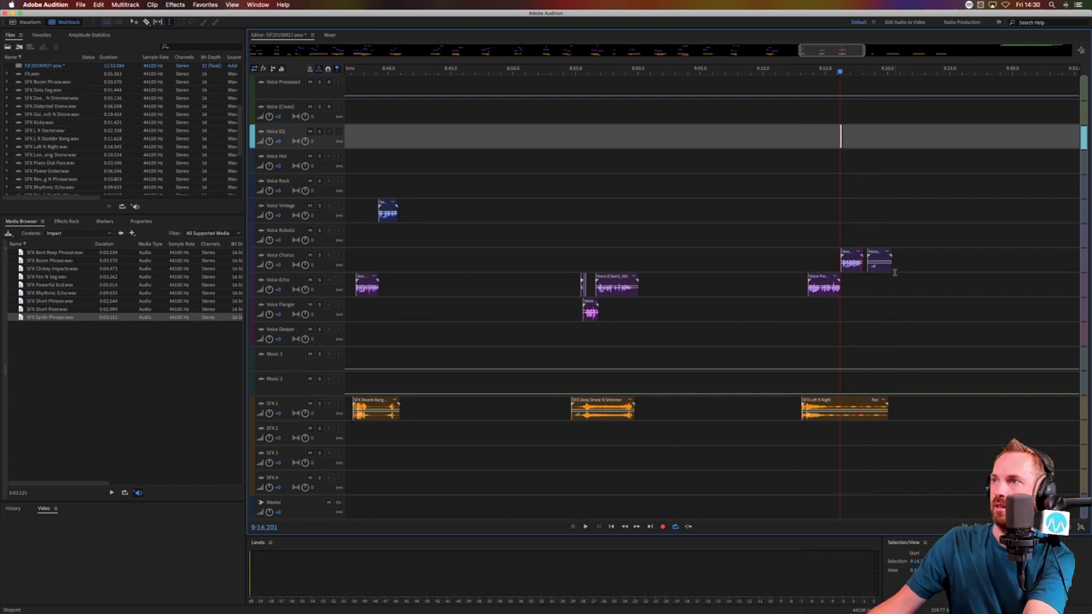
pyautogui.click(890, 271)
pyautogui.press('Delete')
# Separate the opening phrase of the Voice (Clean) recording, remove its unused part, and place the phrase on Voice Robotic at about 9:31.5
pyautogui.scroll(-5, 918, 68)
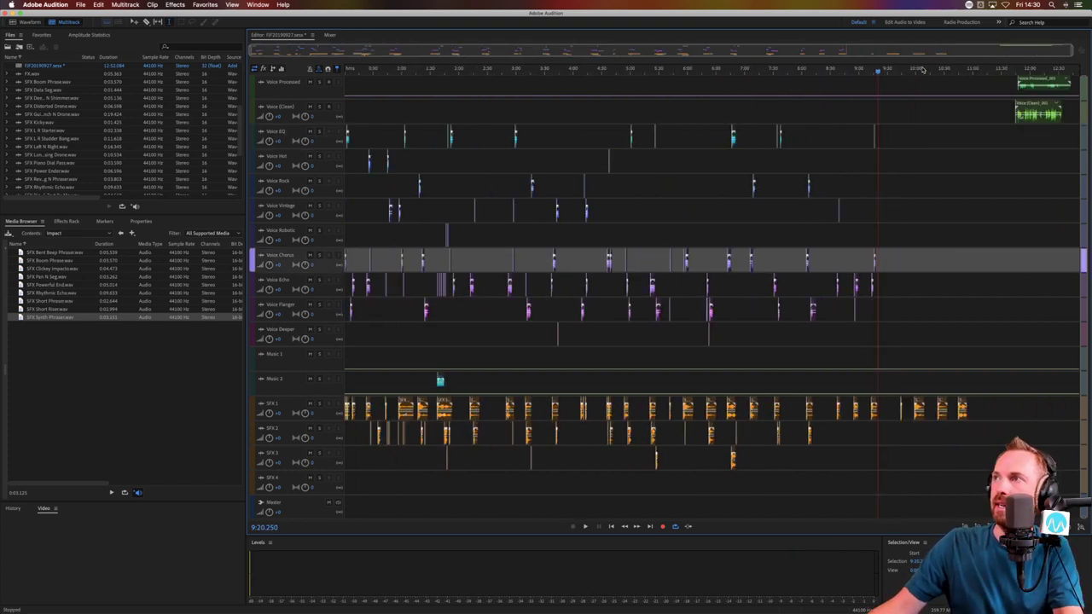
pyautogui.scroll(3, 1030, 68)
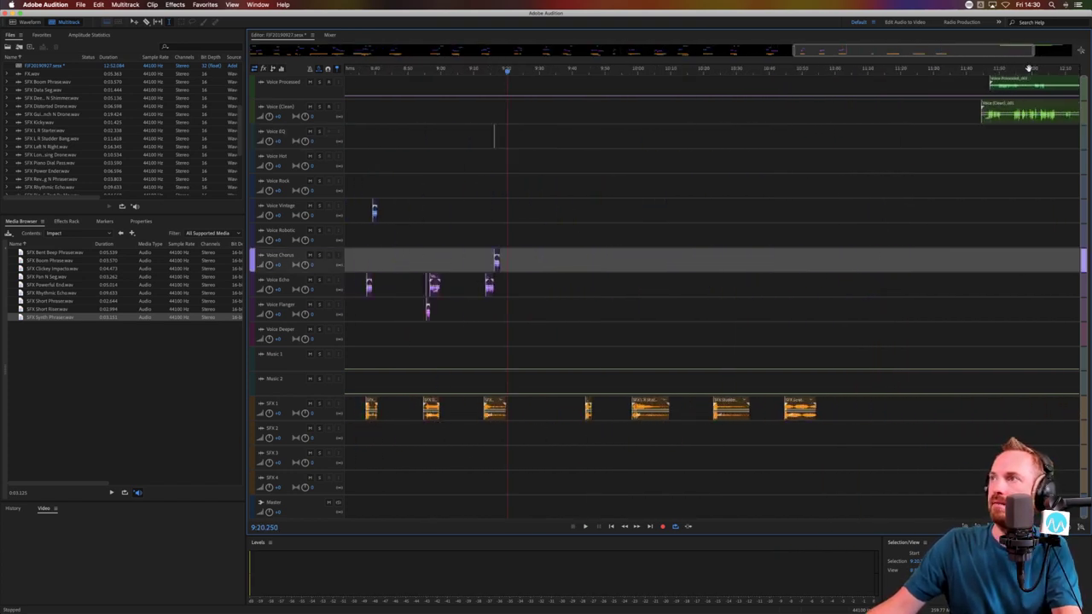
pyautogui.moveTo(1010, 114); pyautogui.dragTo(555, 241)
pyautogui.press('Delete')
pyautogui.click(1012, 155)
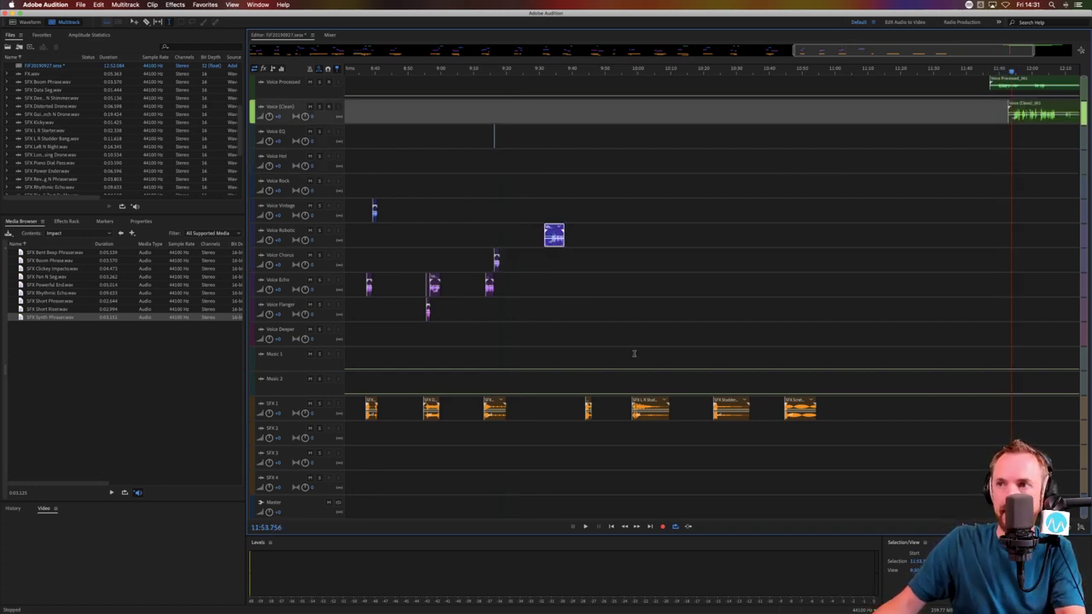
# Move the short clip on SFX 1 out to about 10:14.5 and bring SFX L R Studder Bang back to about 9:30
pyautogui.moveTo(589, 399)
pyautogui.mouseDown()
pyautogui.moveTo(662, 400)
pyautogui.moveTo(570, 400)
pyautogui.mouseUp()
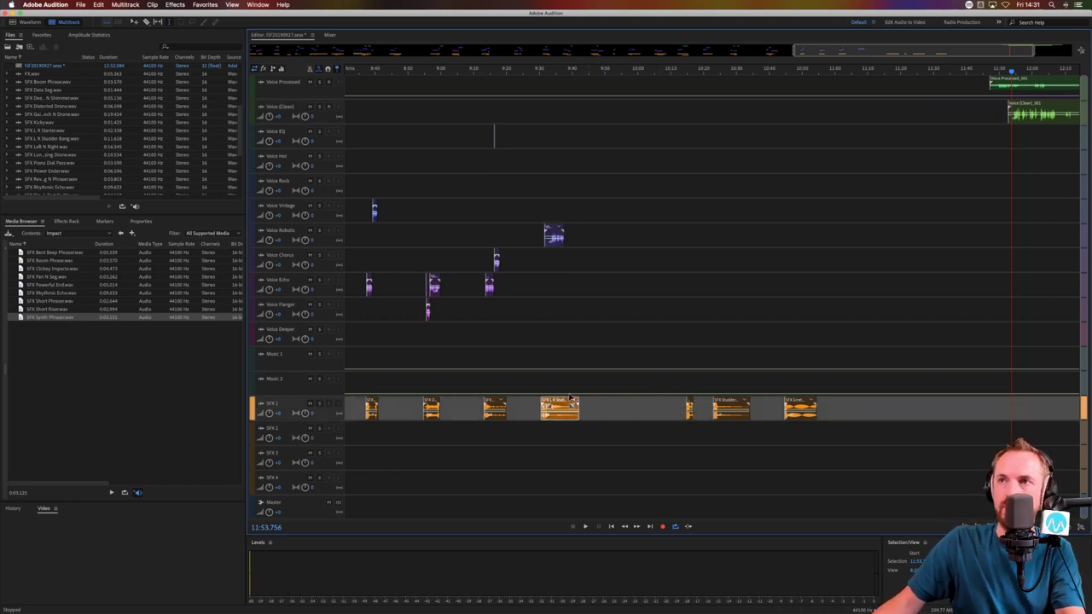
pyautogui.click(536, 70)
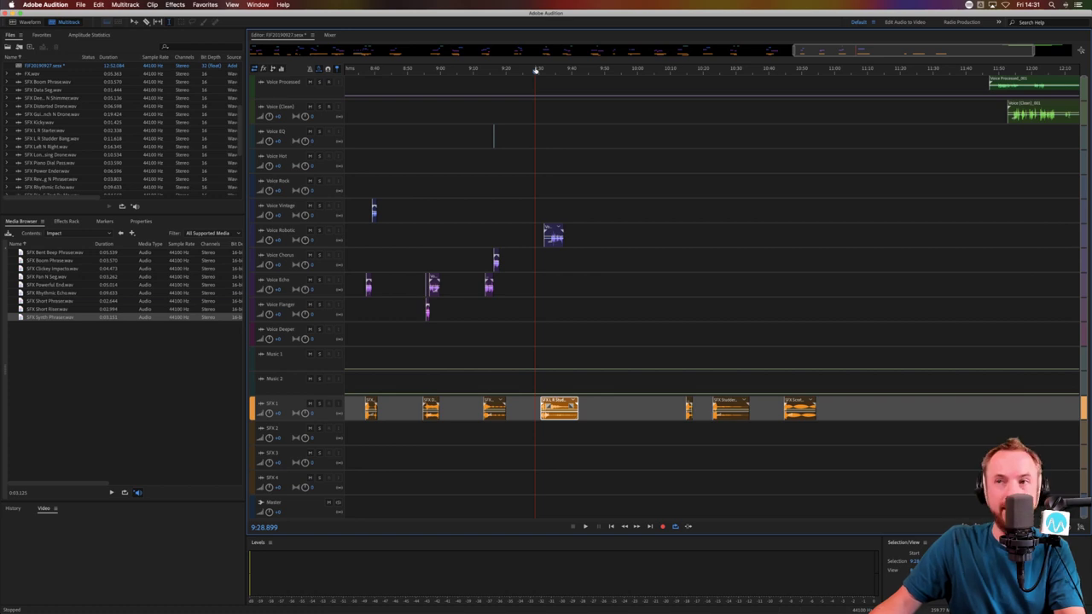
pyautogui.scroll(5, 539, 71)
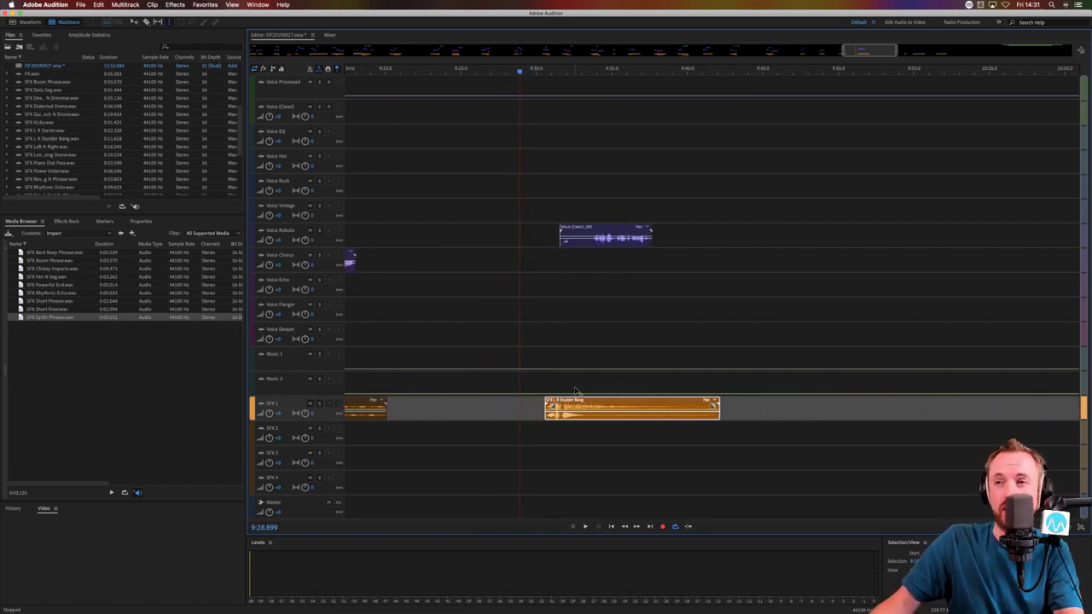
pyautogui.moveTo(569, 400); pyautogui.dragTo(562, 400)
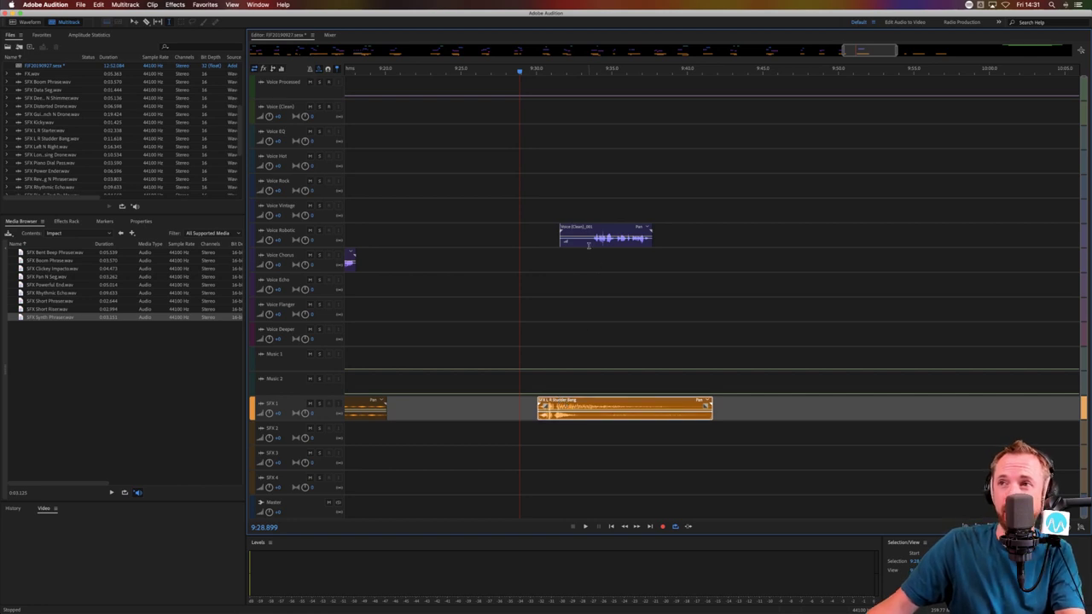
# Shift the Voice Robotic phrase back to about 9:29 and add SFX Short Riser.wav on SFX 2 at about 9:32.6
pyautogui.moveTo(588, 246); pyautogui.dragTo(553, 247)
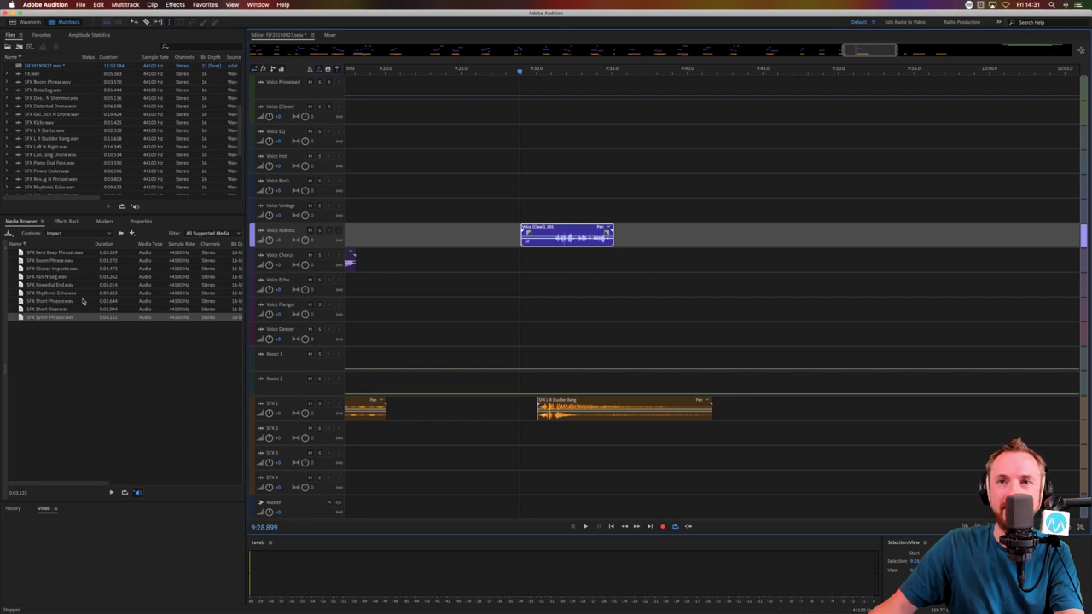
pyautogui.click(65, 309)
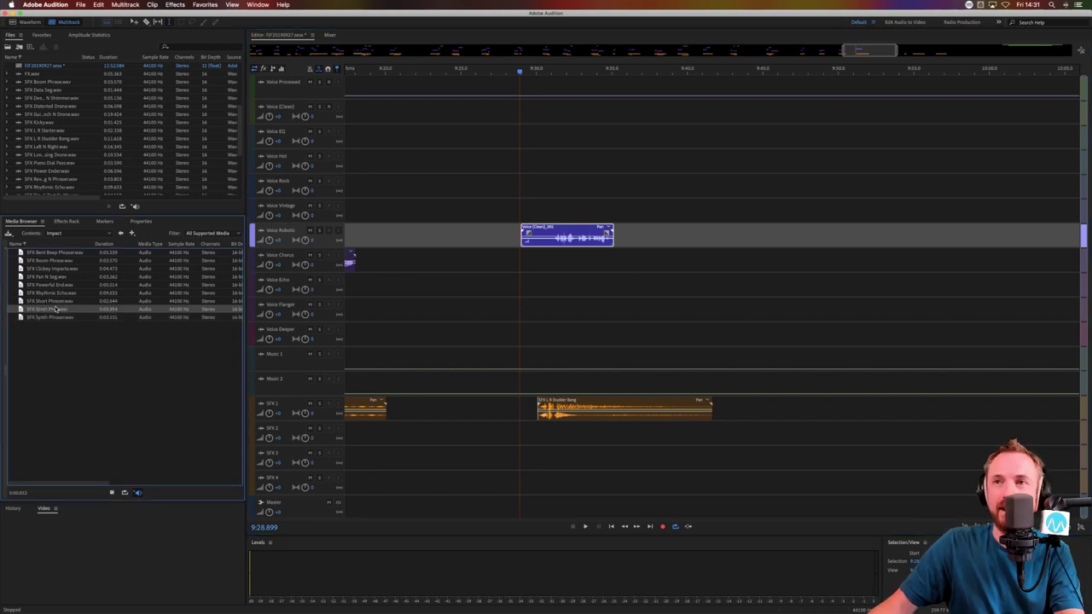
pyautogui.moveTo(56, 309); pyautogui.dragTo(577, 441)
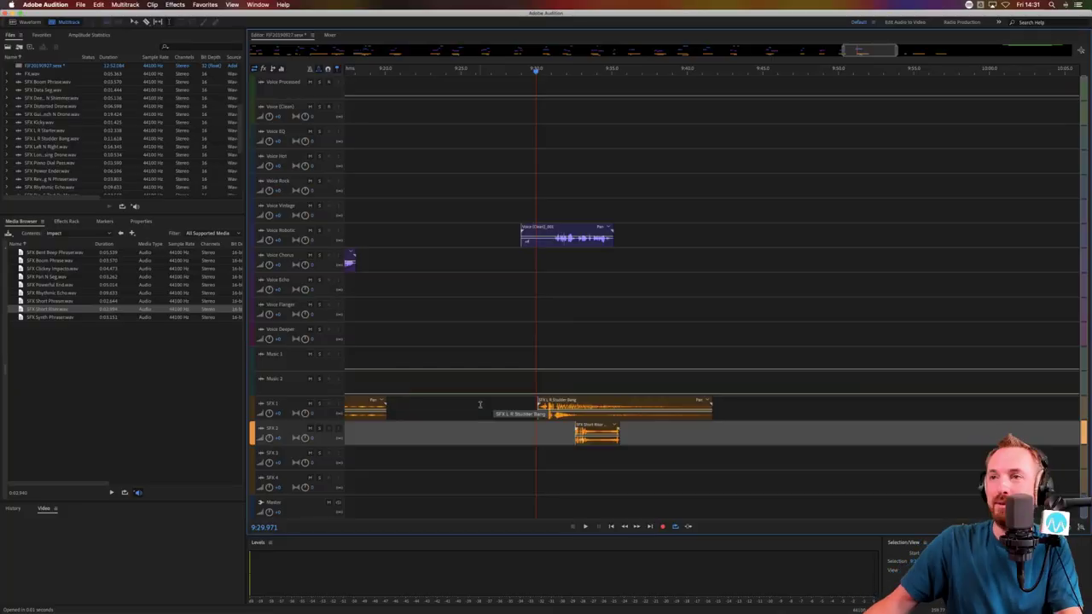
# Play the section from about 9:30 and move the Voice Robotic phrase straight down onto Voice Chorus
pyautogui.press('space')
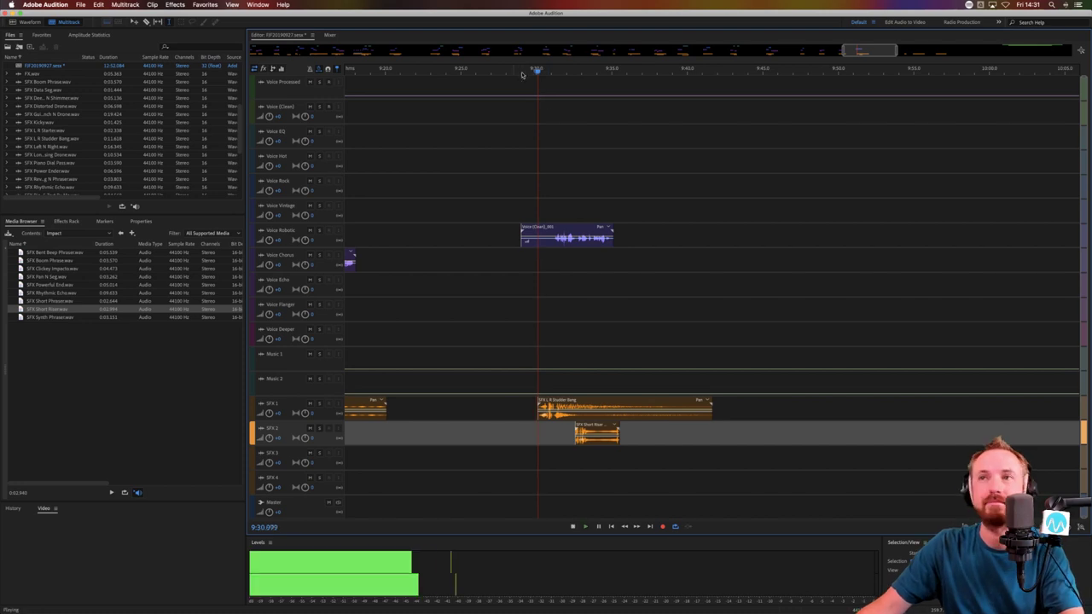
pyautogui.scroll(1, 570, 72)
pyautogui.scroll(3, 570, 72)
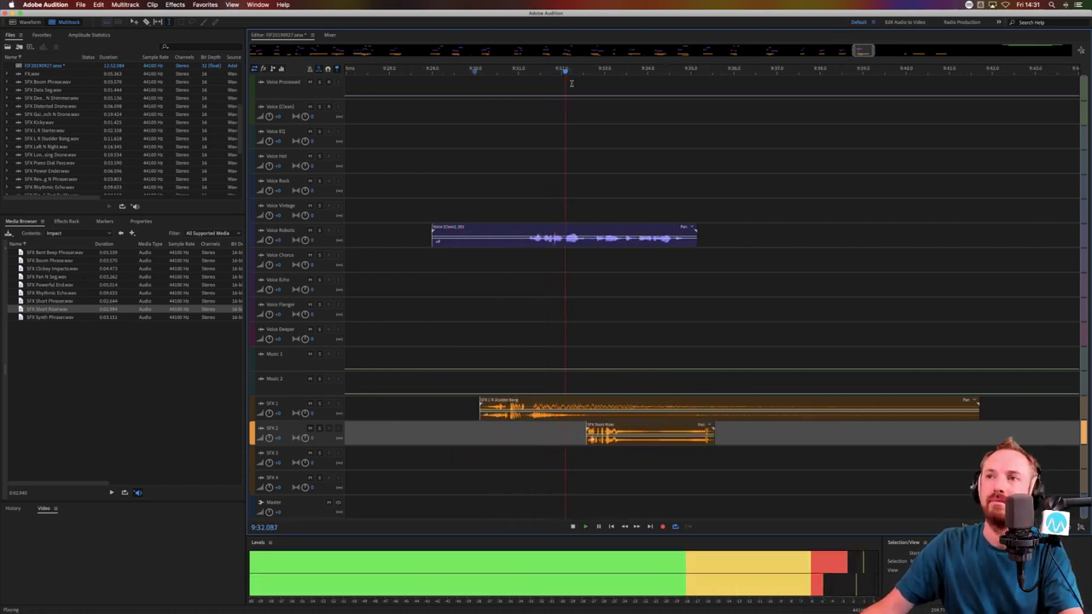
pyautogui.press('space')
pyautogui.moveTo(584, 234); pyautogui.dragTo(584, 258)
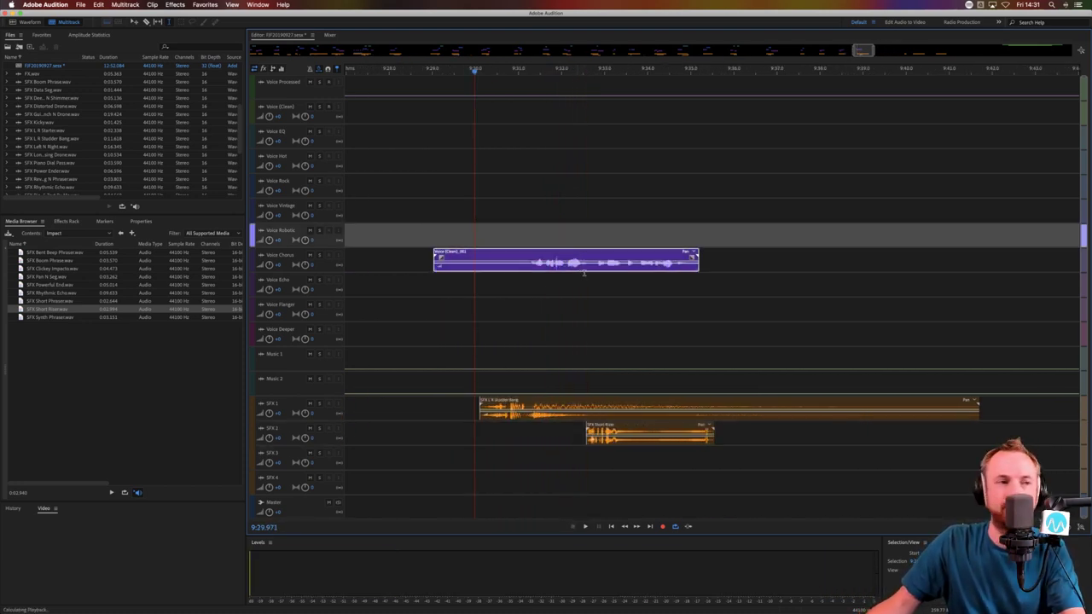
pyautogui.press('space')
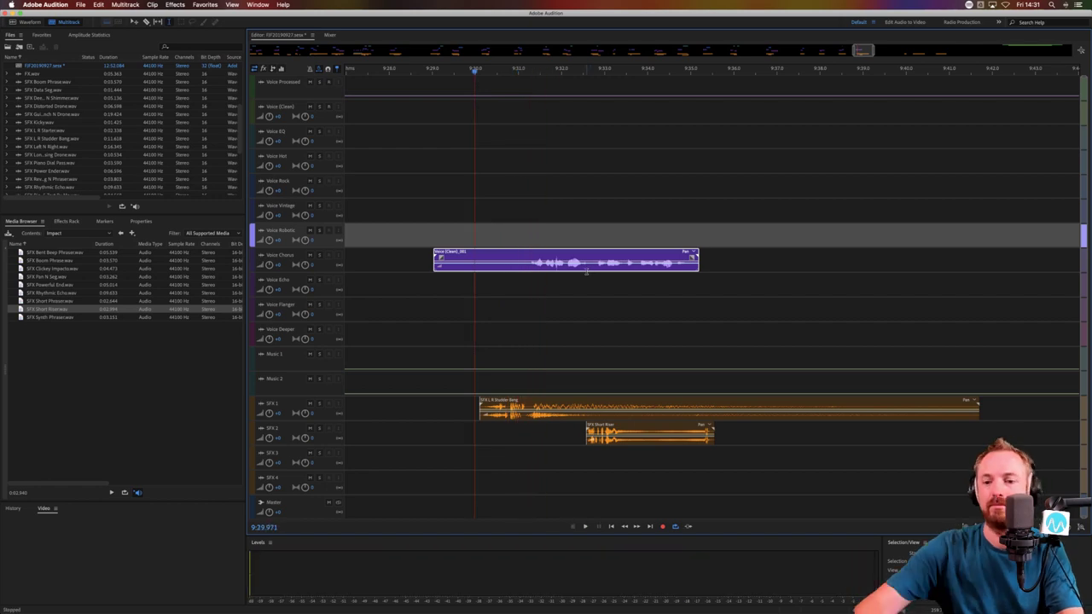
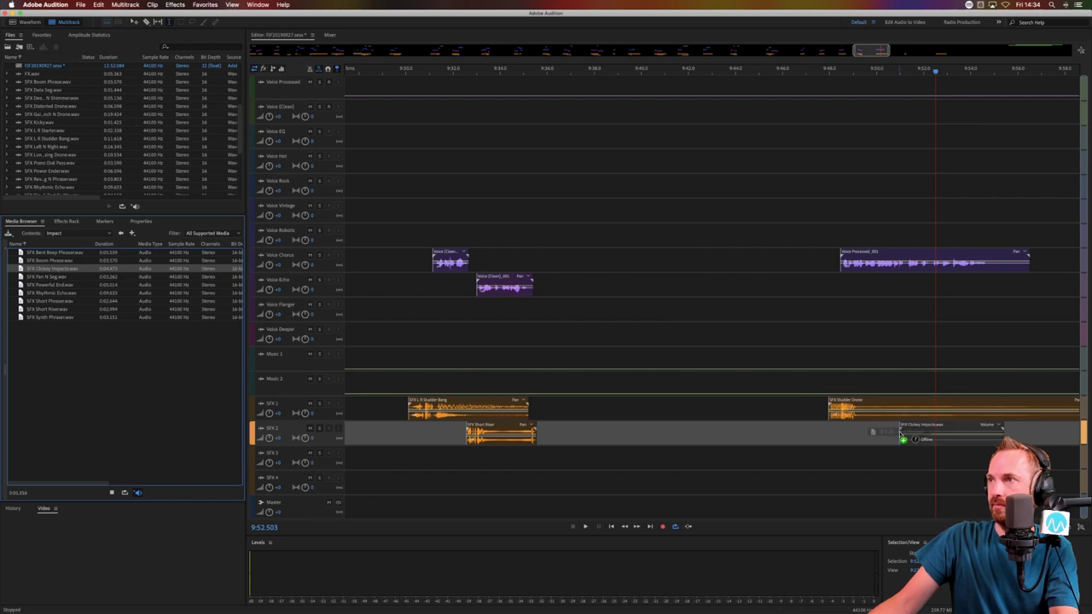
# Play the Voice Chorus phrase from about 9:47.6 together with the SFX Clickey Impacts clip on SFX 2
pyautogui.press('space')
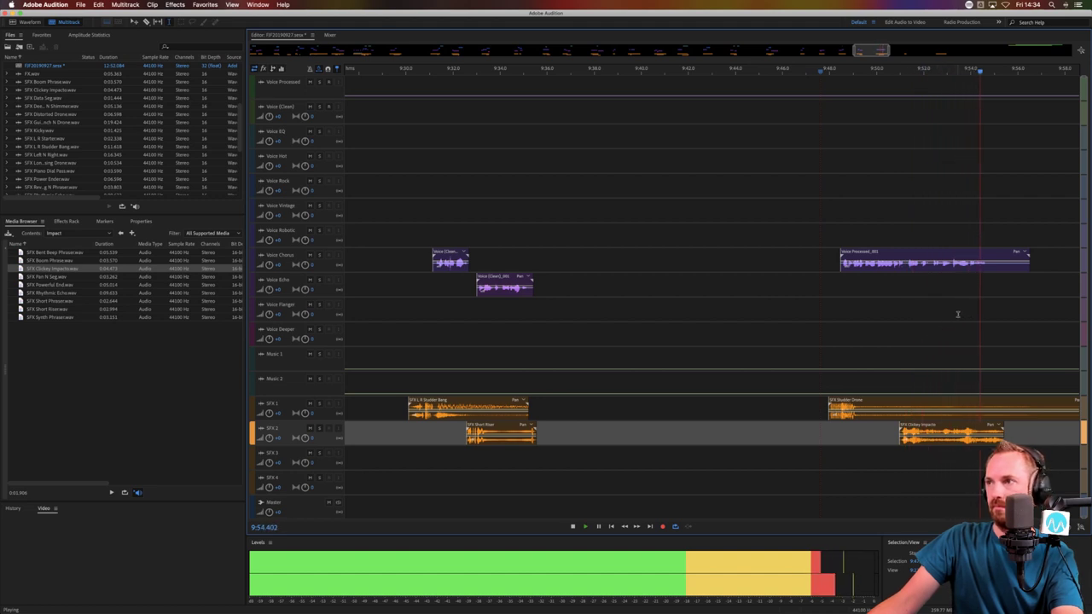
pyautogui.press('space')
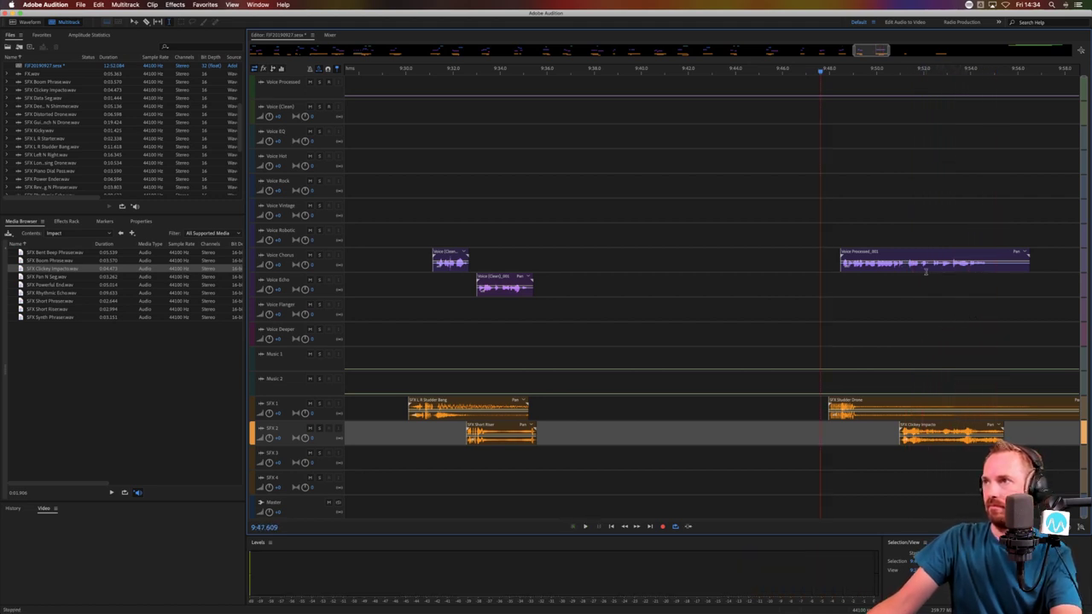
pyautogui.moveTo(964, 416); pyautogui.dragTo(991, 416)
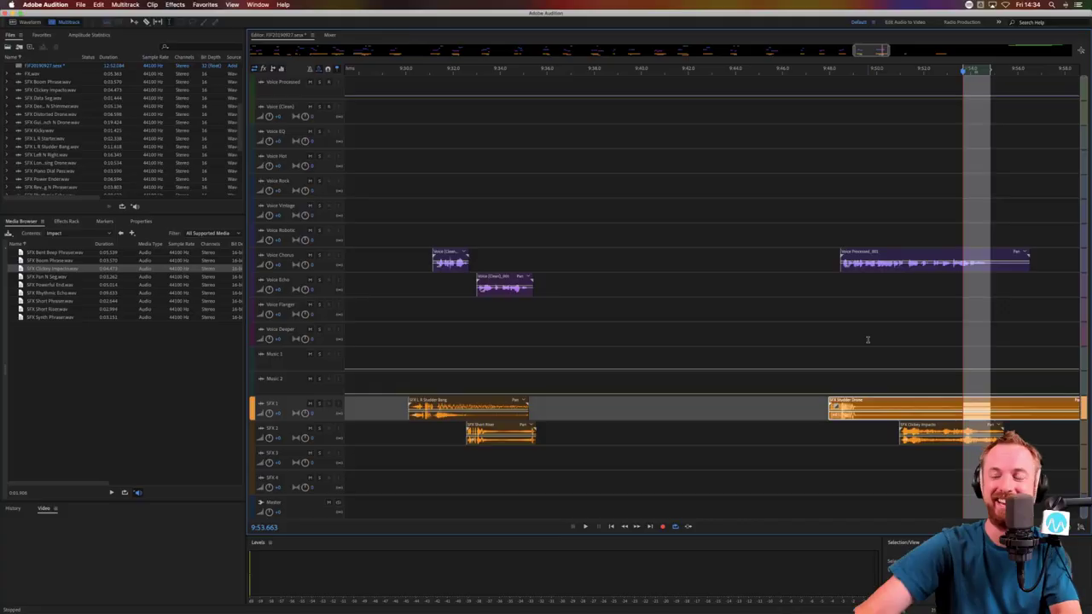
pyautogui.click(939, 310)
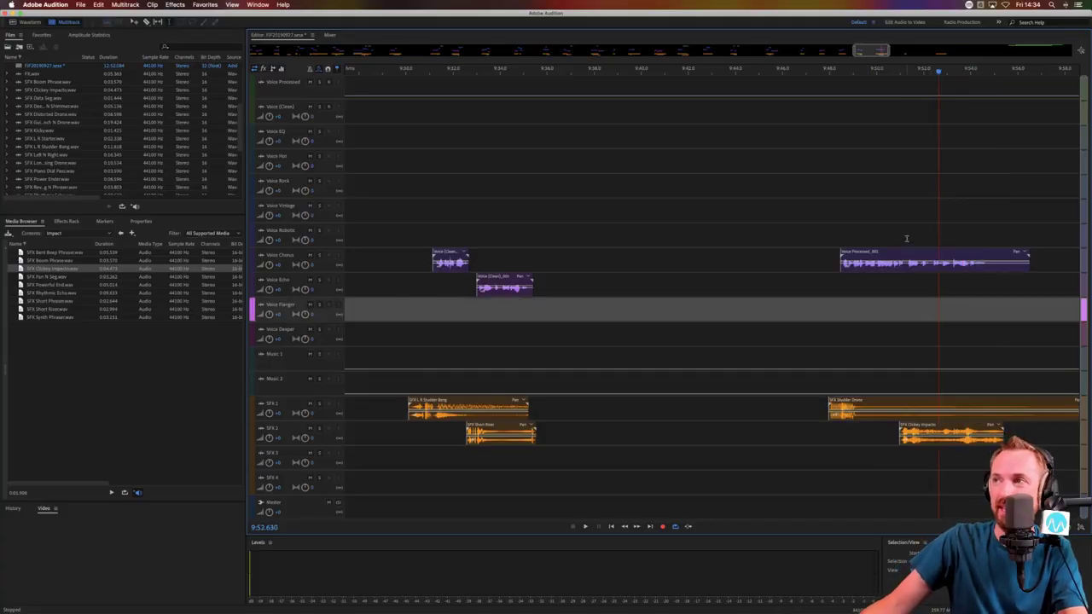
# Split the Voice Chorus phrase at about 9:51.2 and move its second part directly up onto Voice EQ
pyautogui.click(904, 267)
pyautogui.hotkey('ctrl', 'k')
pyautogui.moveTo(921, 260); pyautogui.dragTo(923, 132)
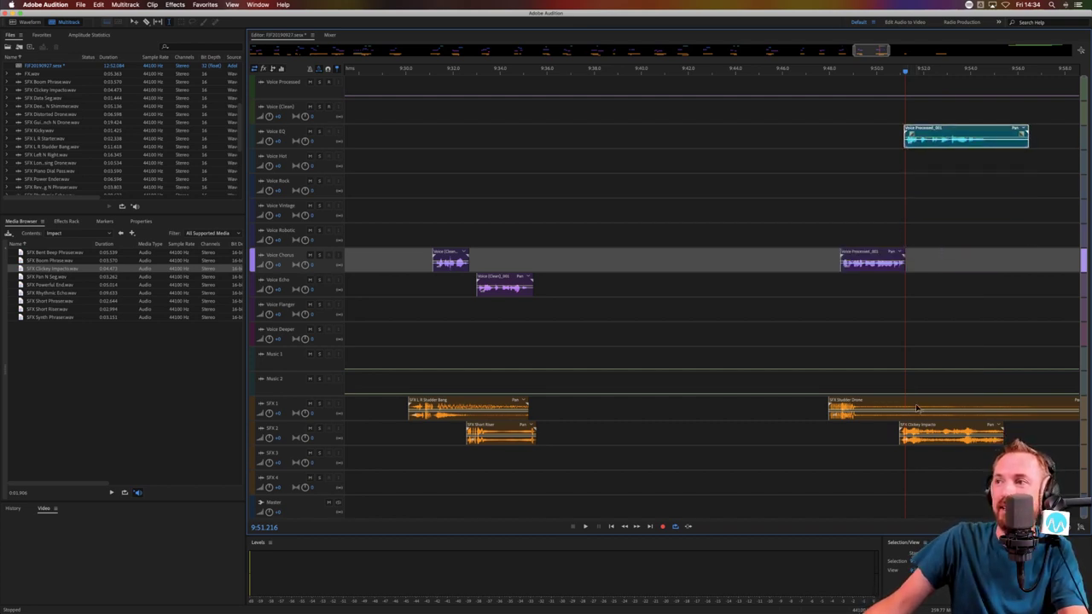
# Cut off the SFX Clickey Impacts clip after about 9:52.8 and play the section from about 9:48
pyautogui.moveTo(943, 433); pyautogui.dragTo(1046, 432)
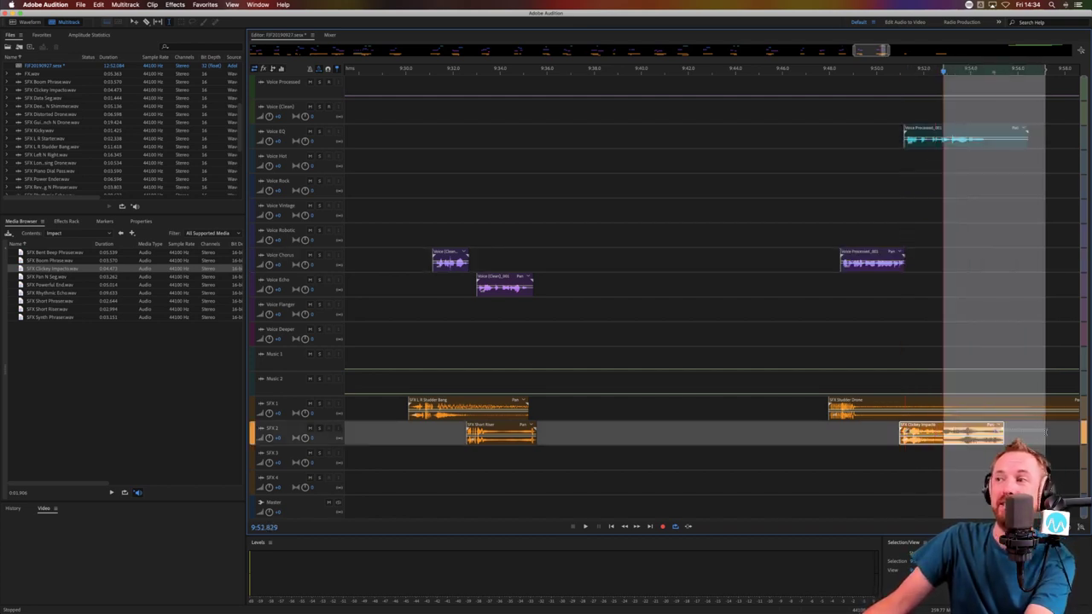
pyautogui.click(1033, 433)
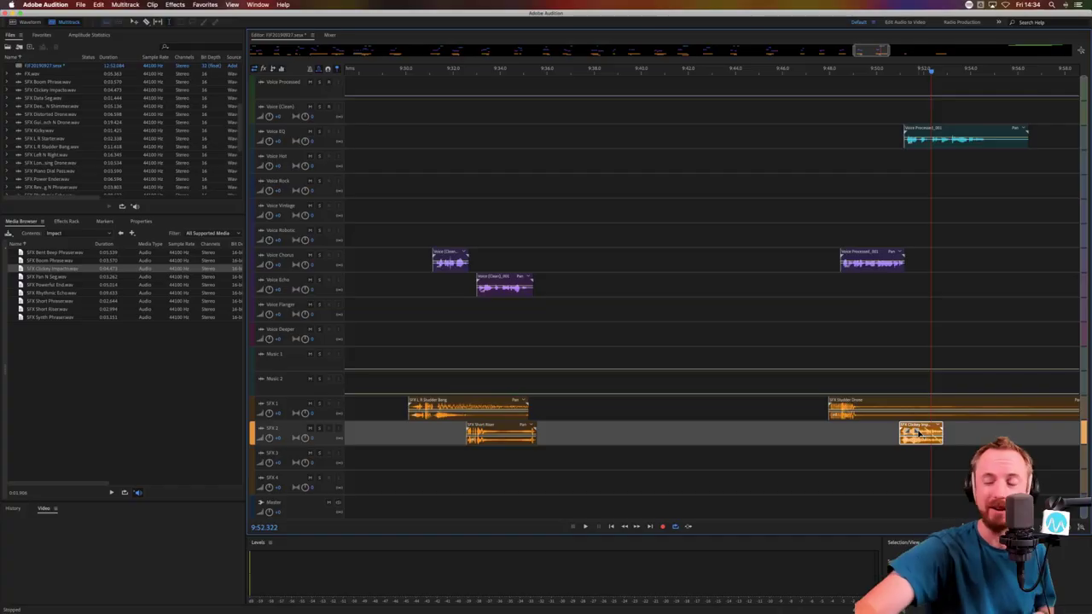
pyautogui.click(842, 331)
pyautogui.press('space')
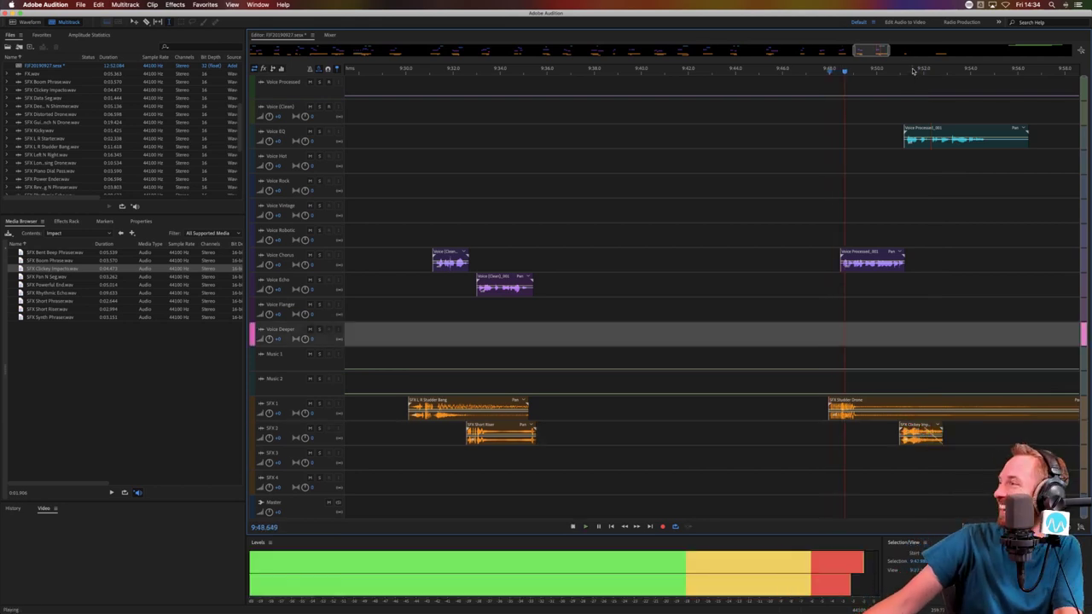
pyautogui.scroll(-2, 913, 72)
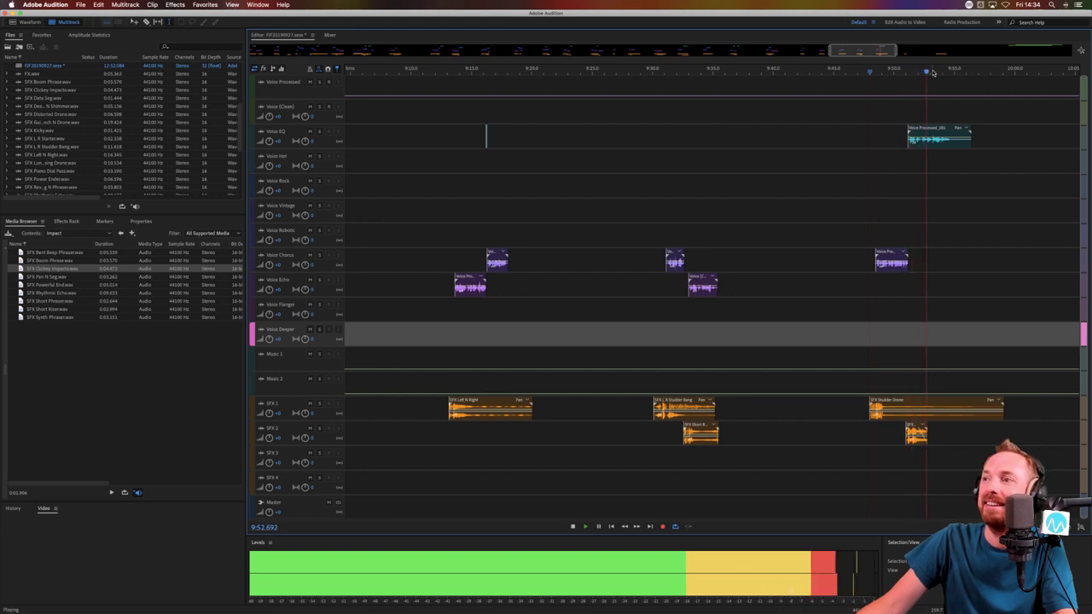
pyautogui.scroll(-4, 933, 73)
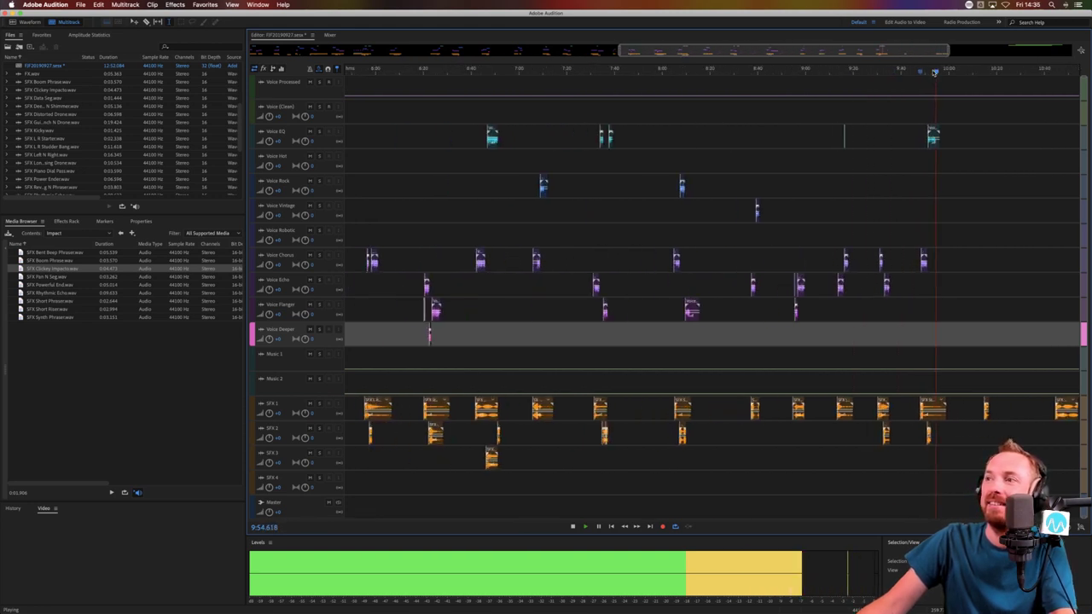
pyautogui.press('space')
# Split the Voice (Clean) clip at about 12:08.1 and move its first part onto Voice Rock at about 10:10
pyautogui.scroll(-5, 934, 73)
pyautogui.click(1039, 118)
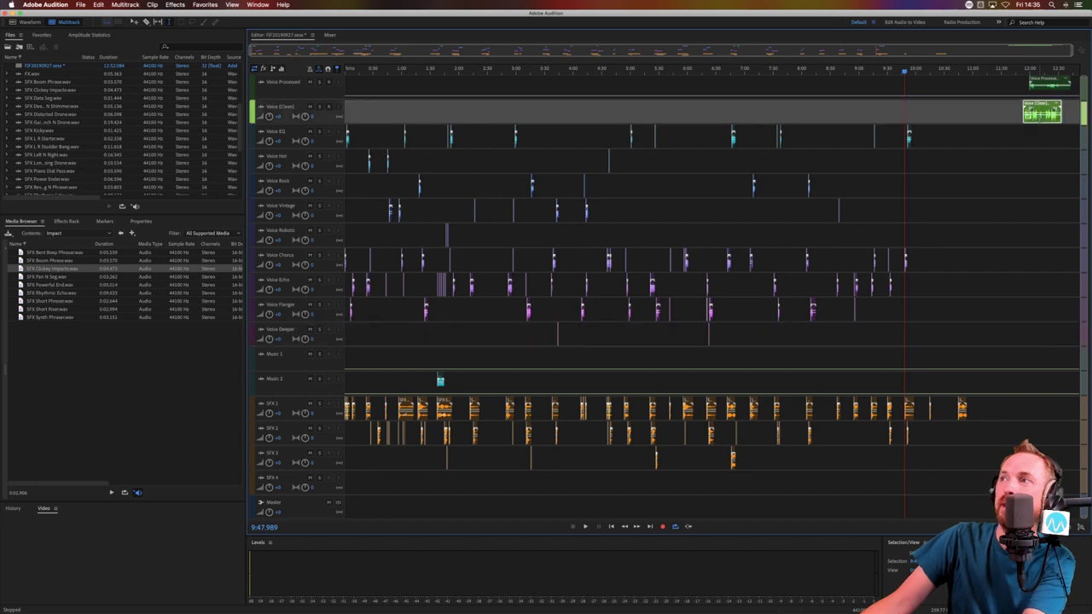
pyautogui.scroll(2, 1049, 61)
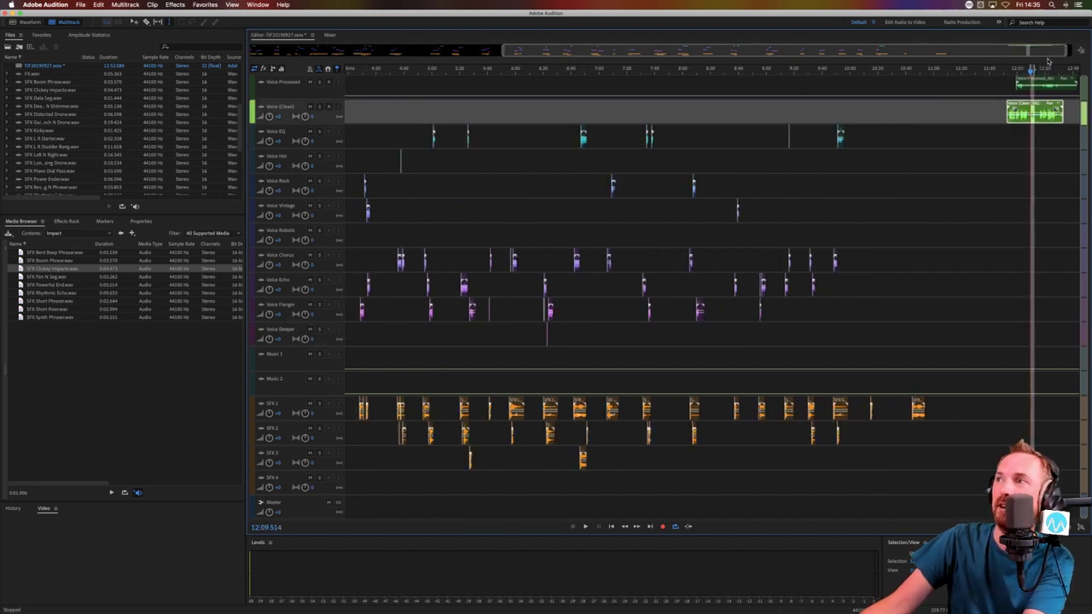
pyautogui.click(1025, 130)
pyautogui.click(1029, 120)
pyautogui.press('super+k')
pyautogui.click(1029, 140)
pyautogui.moveTo(1019, 119); pyautogui.dragTo(913, 149)
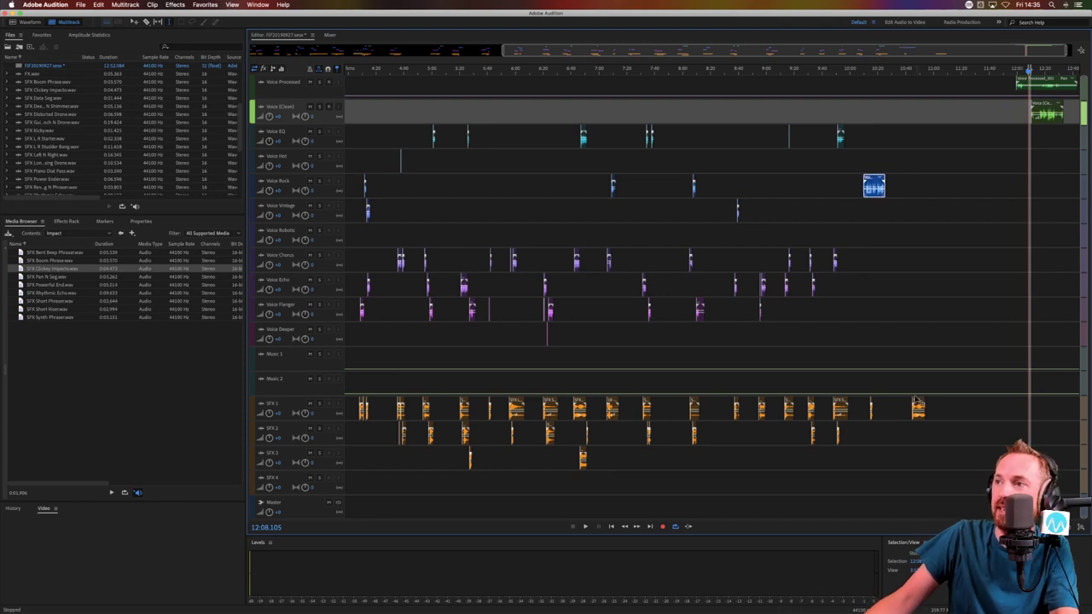
# Move the SFX Scratch Into Outer Space clip on SFX 1 back under the Voice Rock phrase at about 10:10
pyautogui.moveTo(870, 400); pyautogui.dragTo(921, 401)
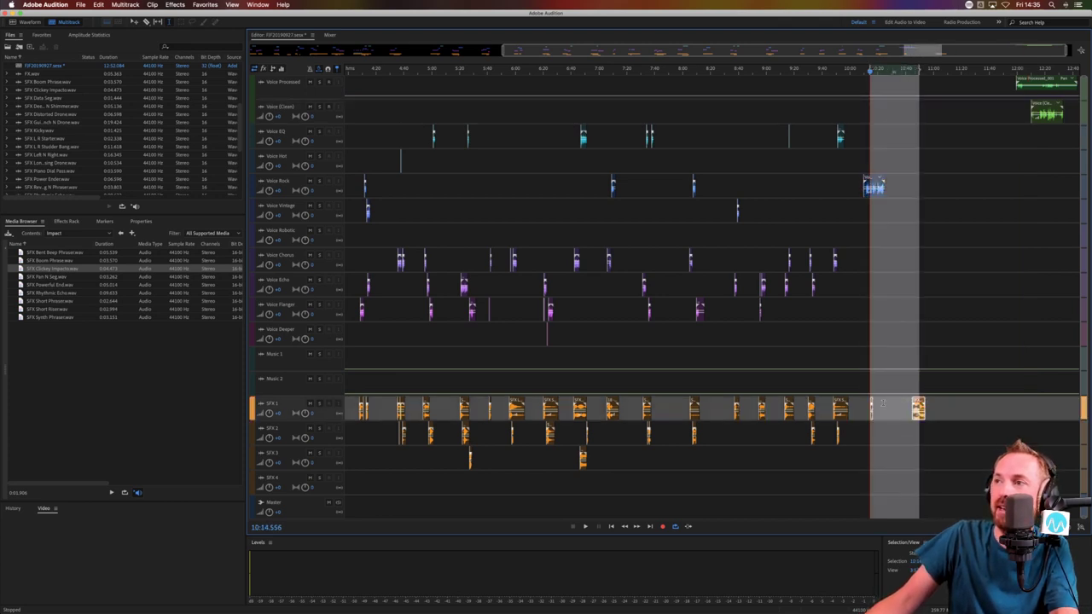
pyautogui.click(876, 404)
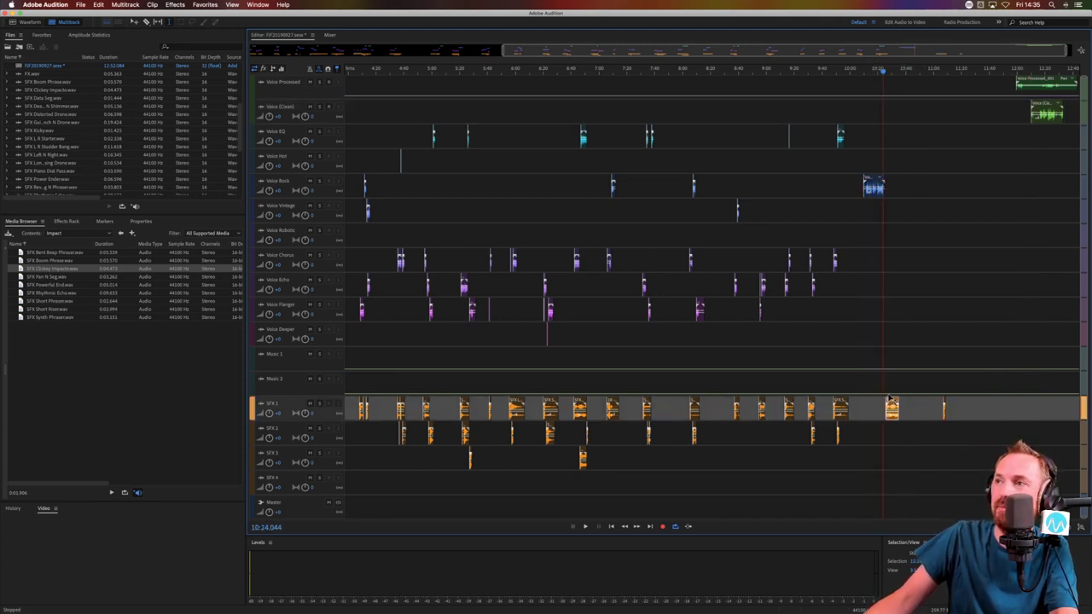
pyautogui.click(867, 357)
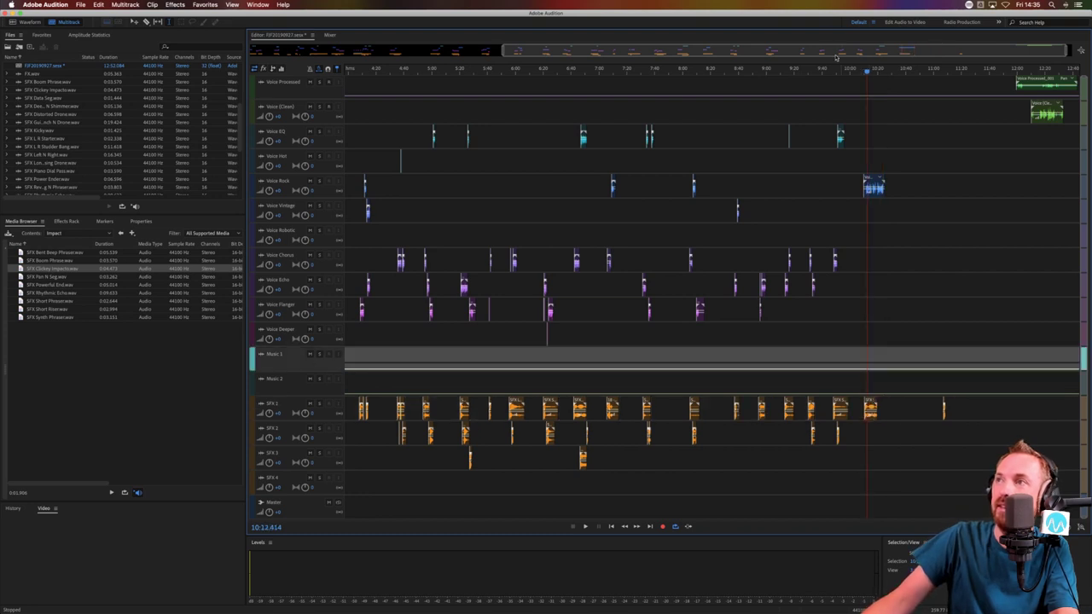
pyautogui.scroll(5, 859, 75)
pyautogui.click(876, 315)
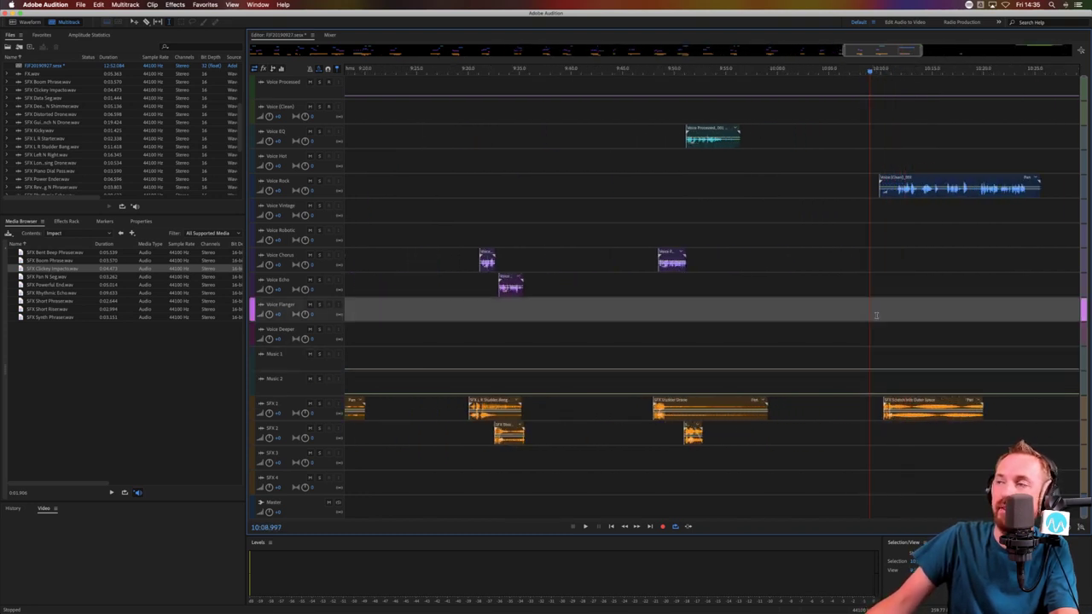
# Trim the start of the Voice Rock phrase and shift the phrase to begin at about 10:10.5
pyautogui.click(913, 177)
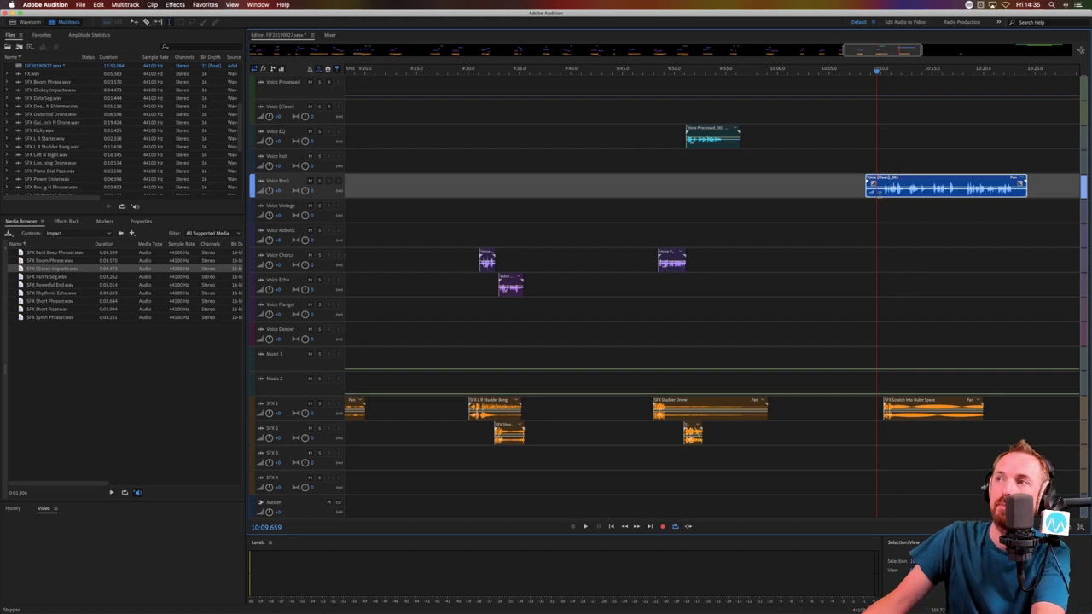
pyautogui.moveTo(826, 189); pyautogui.dragTo(883, 213)
pyautogui.click(884, 216)
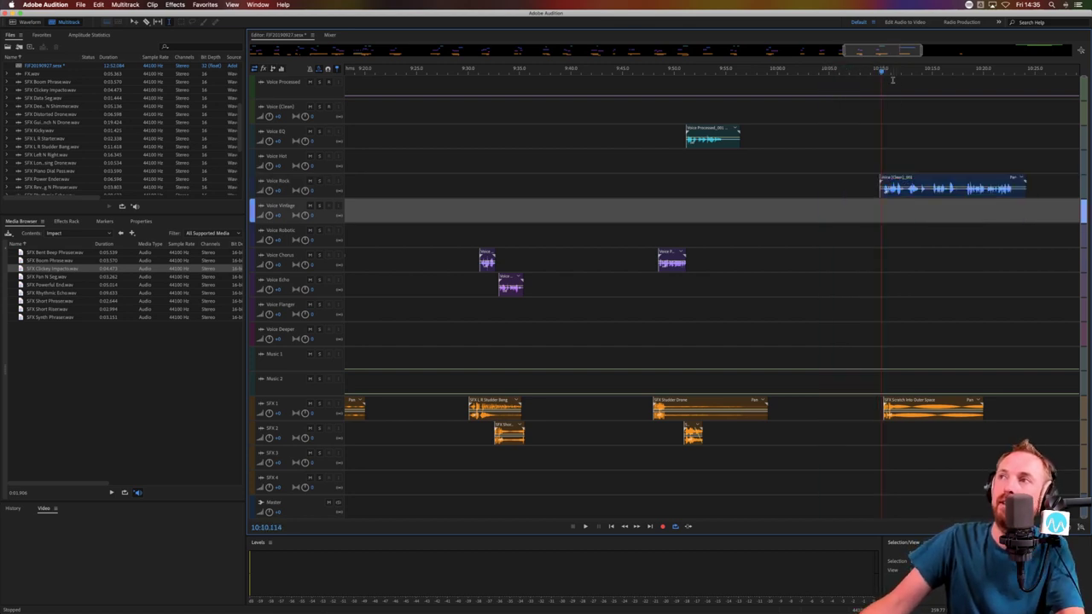
pyautogui.scroll(3, 892, 75)
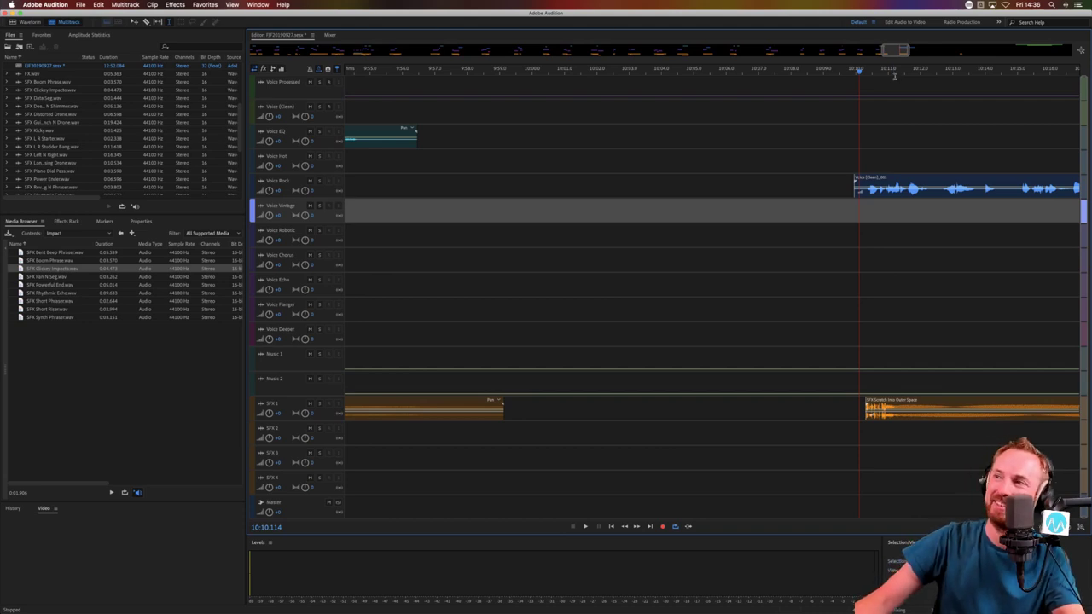
pyautogui.click(853, 292)
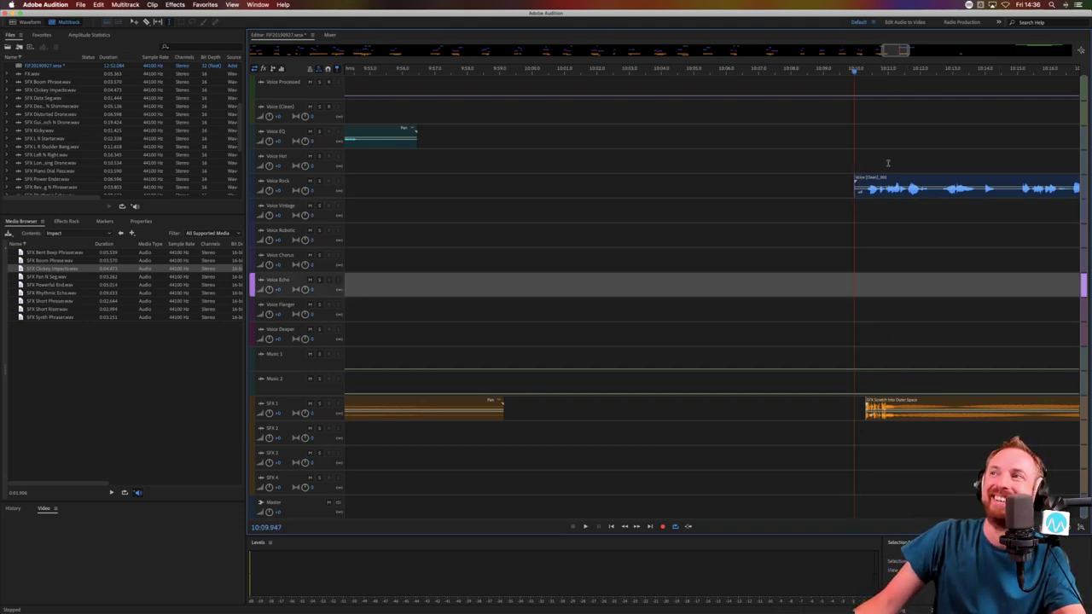
pyautogui.moveTo(893, 187); pyautogui.dragTo(914, 189)
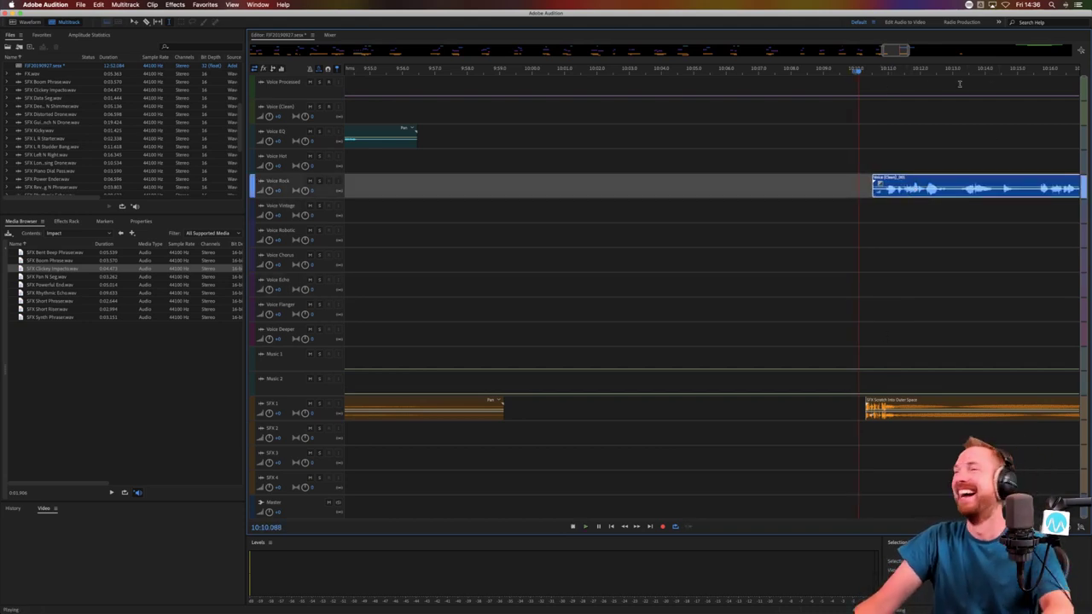
# Play the Voice Rock phrase together with its scratch effect from about 10:10
pyautogui.press('space')
pyautogui.scroll(3, 960, 71)
pyautogui.press('space')
pyautogui.hscroll(5, 961, 72)
pyautogui.press('space')
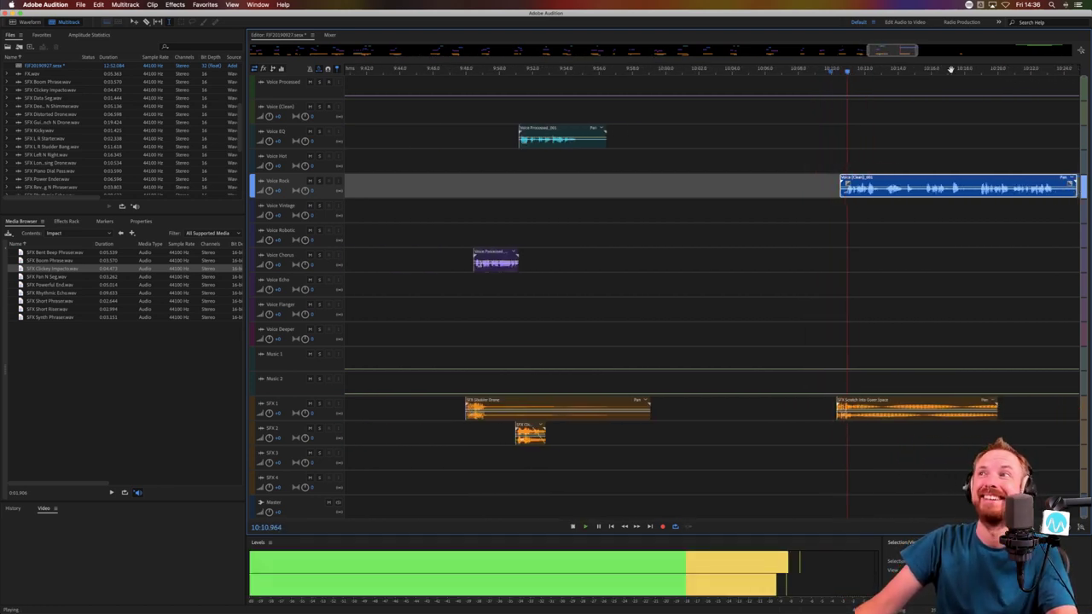
pyautogui.hscroll(7, 950, 69)
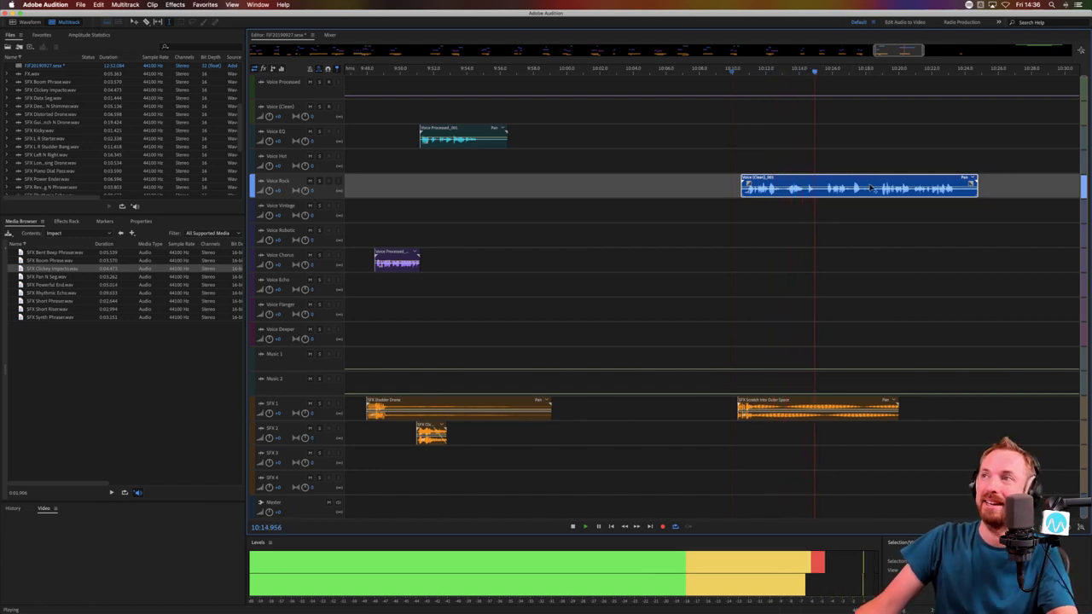
# Delete the Voice Rock phrase's audio before about 10:18.8 and move the remainder back to about 10:10.7
pyautogui.press('space')
pyautogui.moveTo(878, 194); pyautogui.dragTo(640, 187)
pyautogui.press('Delete')
pyautogui.click(787, 186)
pyautogui.click(884, 178)
pyautogui.moveTo(885, 180); pyautogui.dragTo(724, 181)
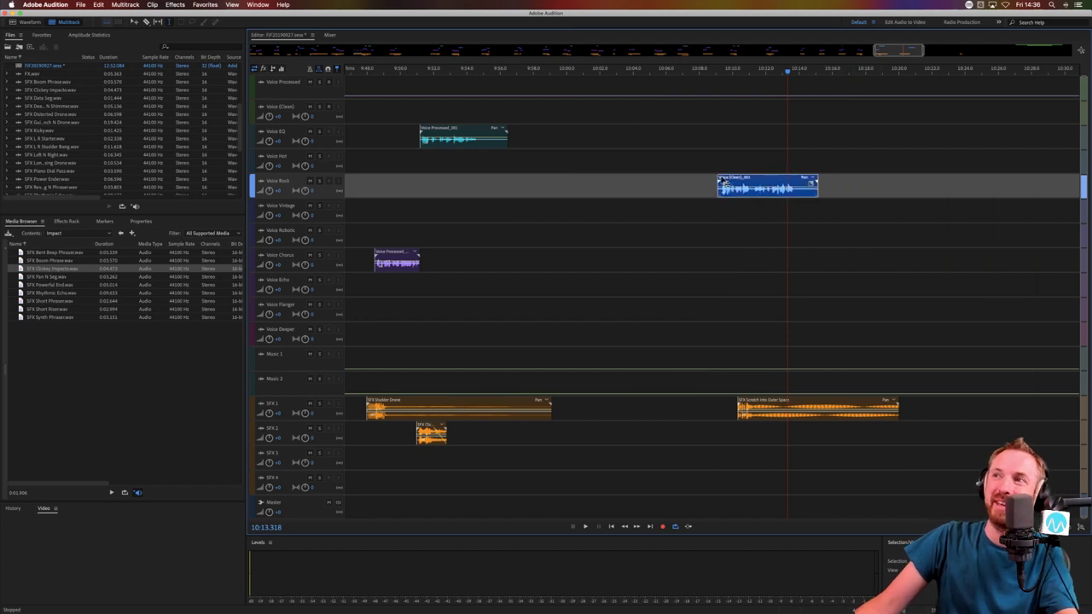
# Split the shortened Voice Rock phrase at about 10:12.8 and move its second part onto Voice Chorus at about 10:12.6
pyautogui.click(727, 211)
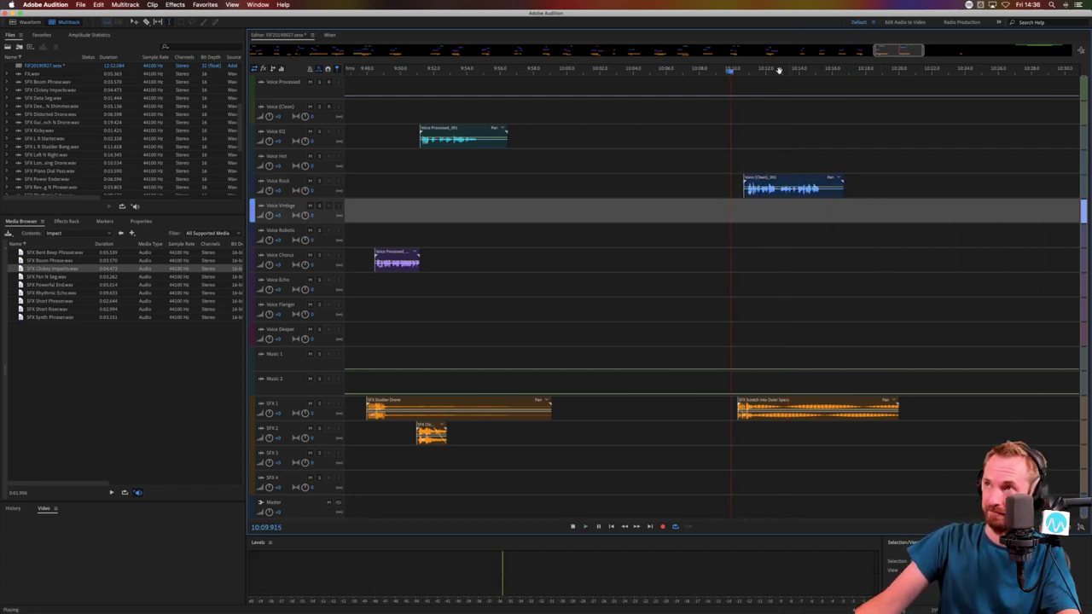
pyautogui.scroll(3, 779, 70)
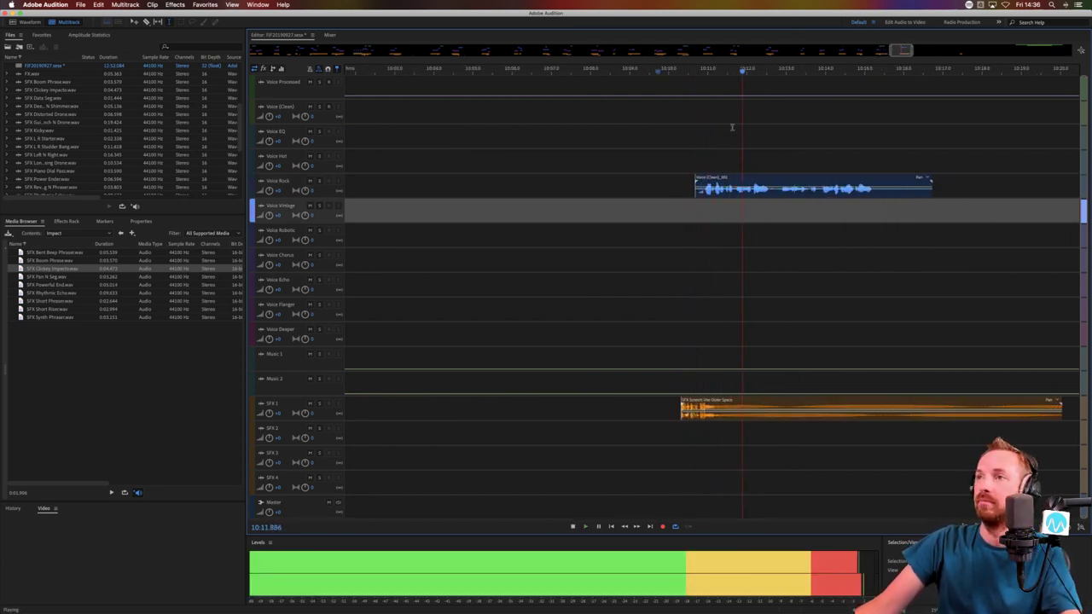
pyautogui.press('space')
pyautogui.click(777, 195)
pyautogui.press('super+k')
pyautogui.click(784, 207)
pyautogui.moveTo(789, 180); pyautogui.dragTo(781, 260)
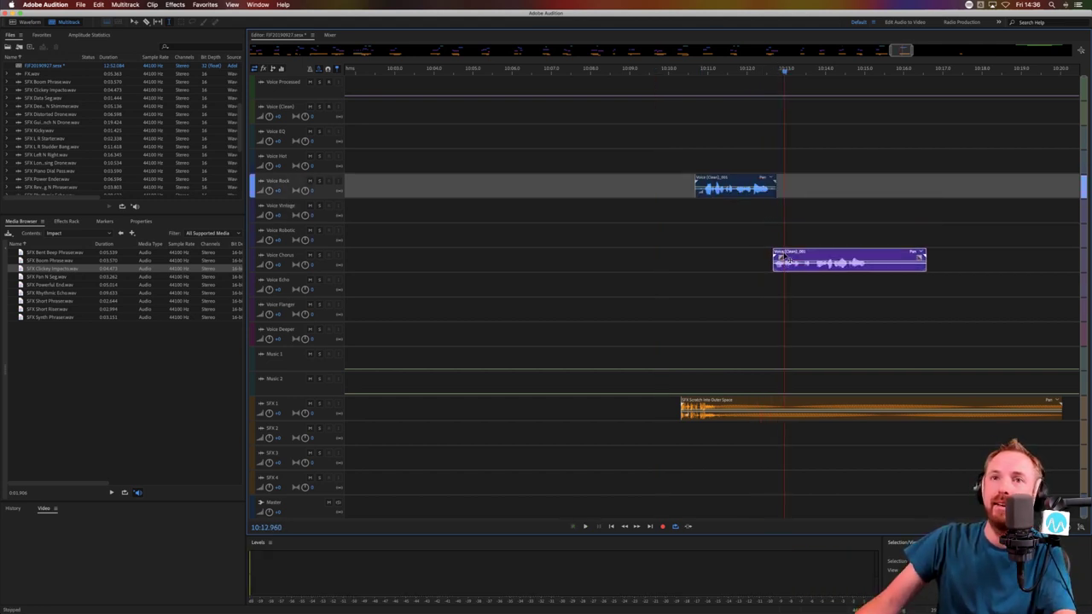
# Add SFX Powerful End.wav to SFX 2 at about 10:12.6 and cut off the scratch effect on SFX 1 after about 10:12.9
pyautogui.click(56, 284)
pyautogui.moveTo(154, 302); pyautogui.dragTo(810, 431)
pyautogui.moveTo(965, 401); pyautogui.dragTo(1038, 406)
pyautogui.press('Delete')
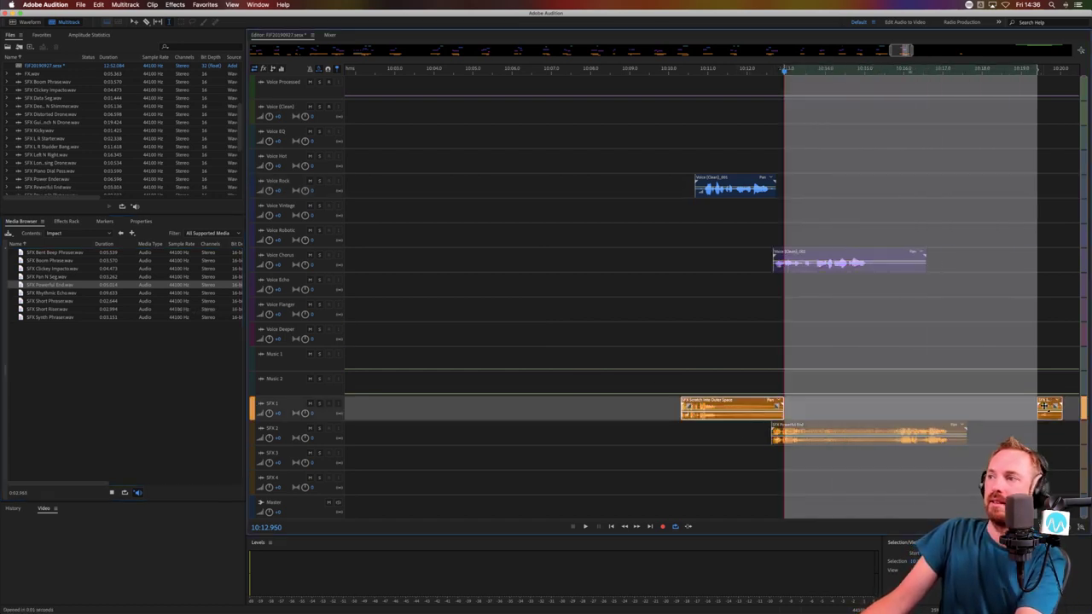
pyautogui.click(997, 432)
pyautogui.click(1048, 406)
pyautogui.press('Delete')
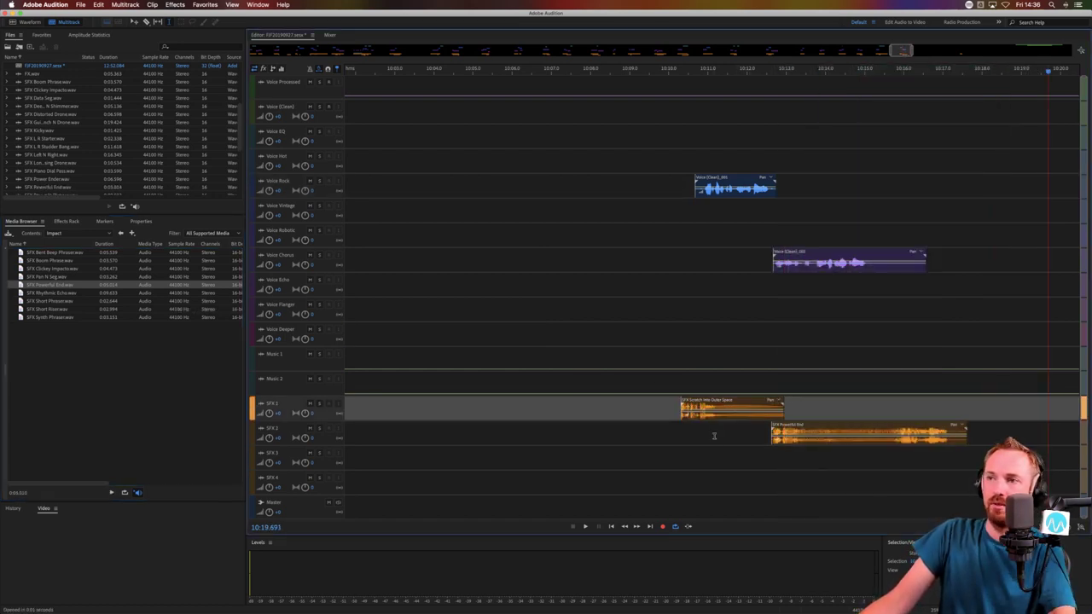
# Remove about 10:14.5 to 10:15.2 from the SFX Powerful End clip, crossfade its two parts together, and play the join
pyautogui.click(689, 440)
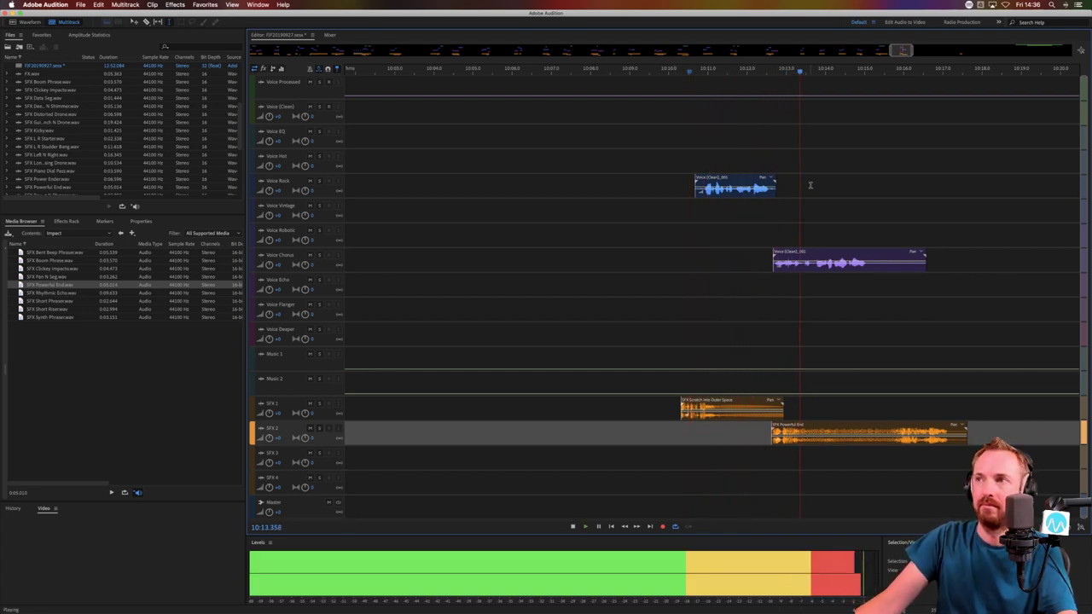
pyautogui.press('space')
pyautogui.moveTo(843, 437); pyautogui.dragTo(872, 436)
pyautogui.press('Delete')
pyautogui.click(900, 466)
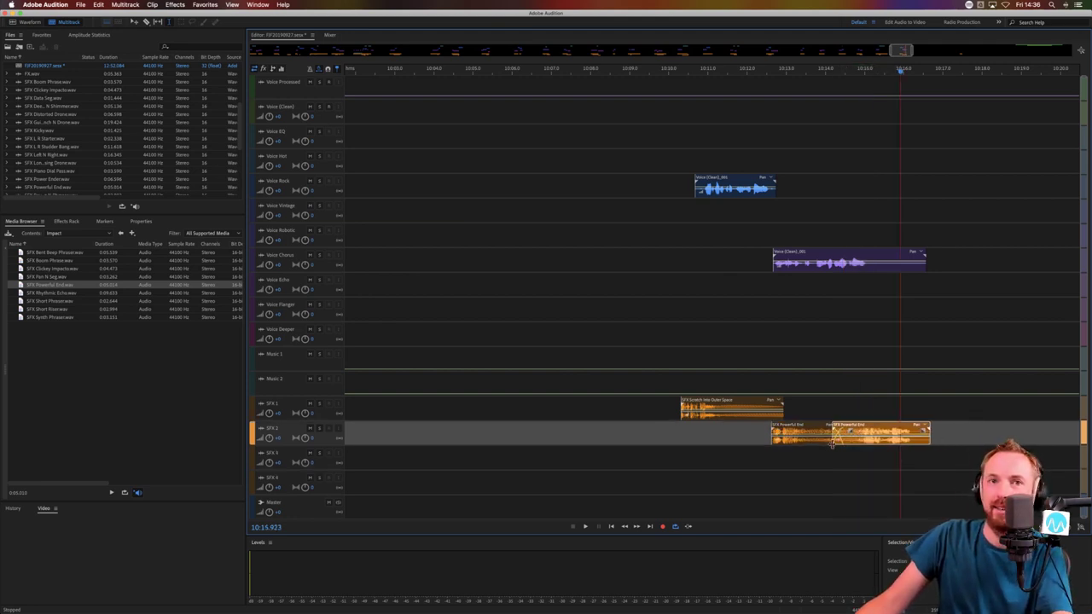
pyautogui.click(825, 454)
pyautogui.press('space')
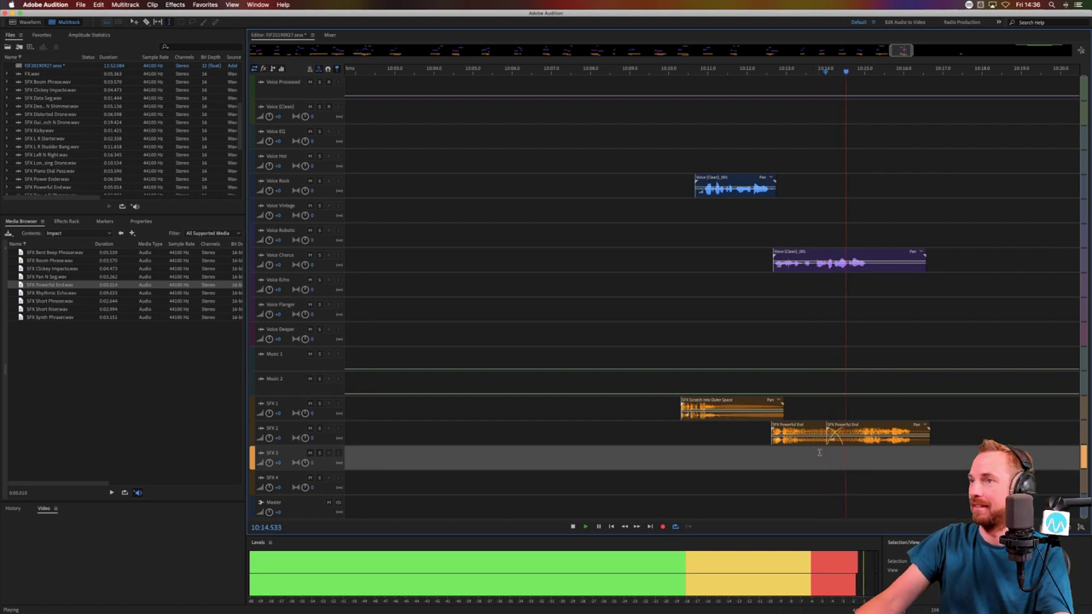
# Play the remaining Voice Processed audio near the session's end from about 11:59
pyautogui.press('\\')
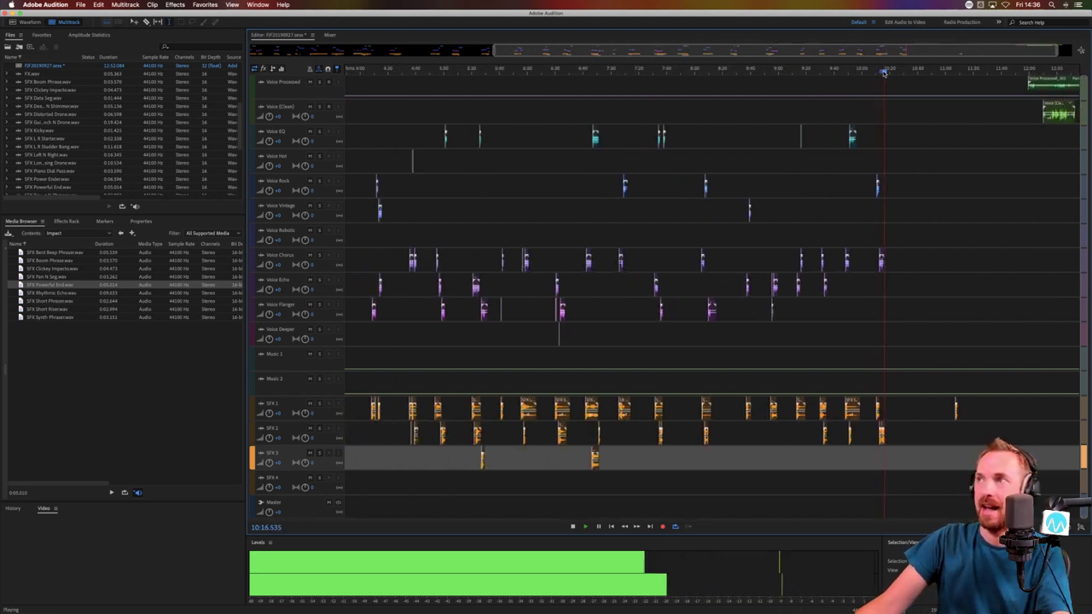
pyautogui.click(1032, 95)
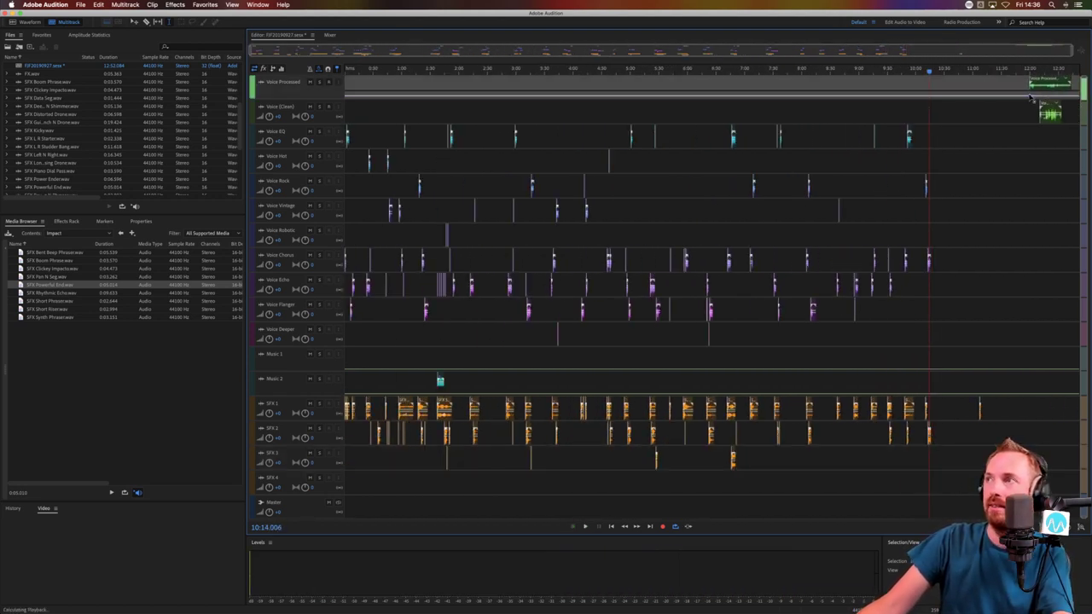
pyautogui.press('space')
pyautogui.click(1029, 109)
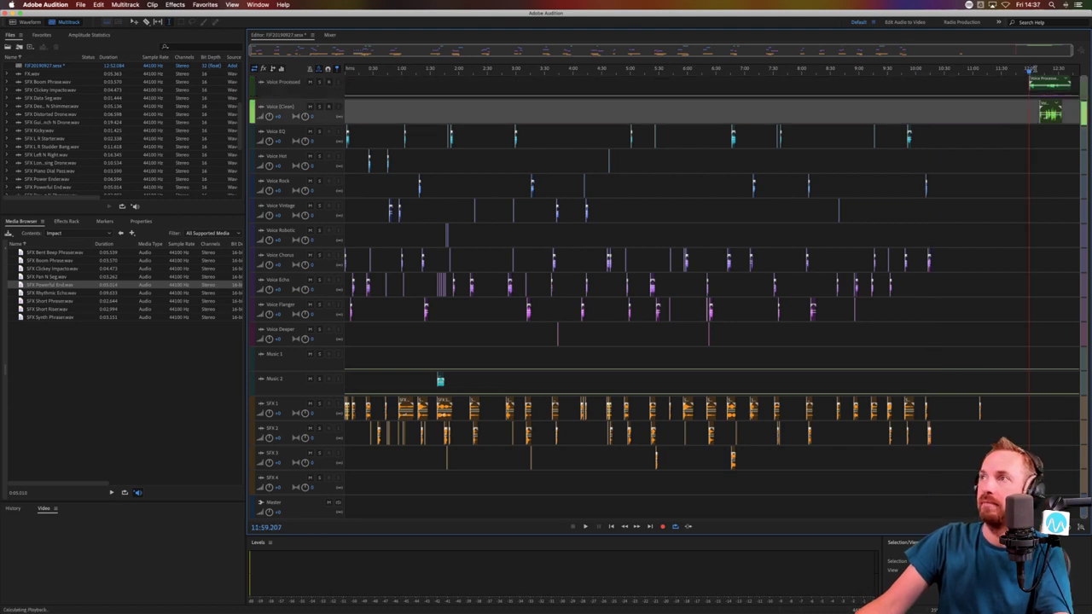
pyautogui.scroll(8, 1035, 71)
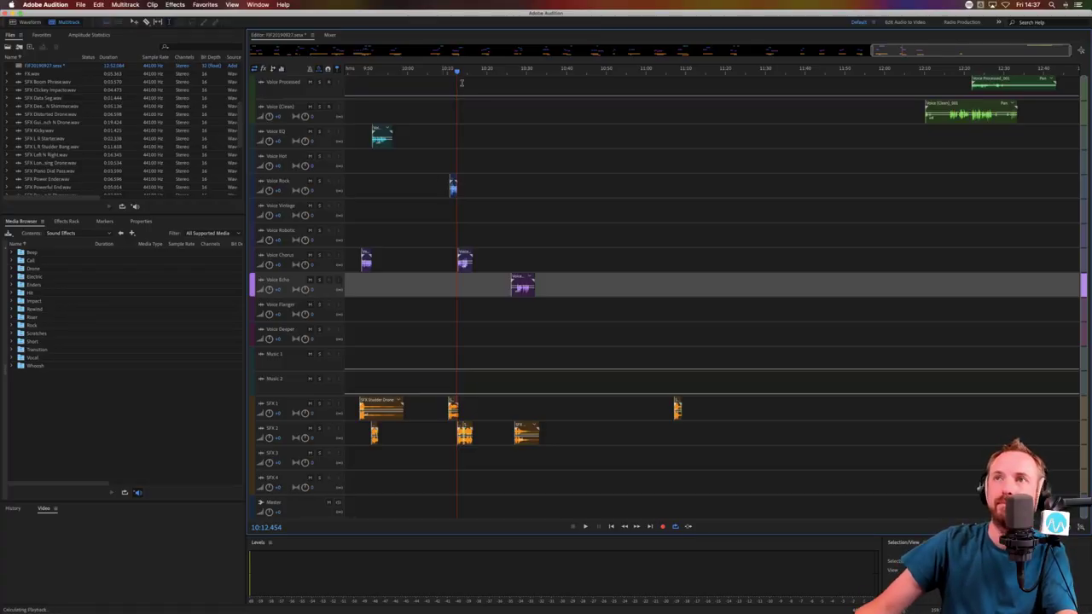
# Play the Voice Chorus phrase and its SFX Powerful End effect from about 10:12.5
pyautogui.press('space')
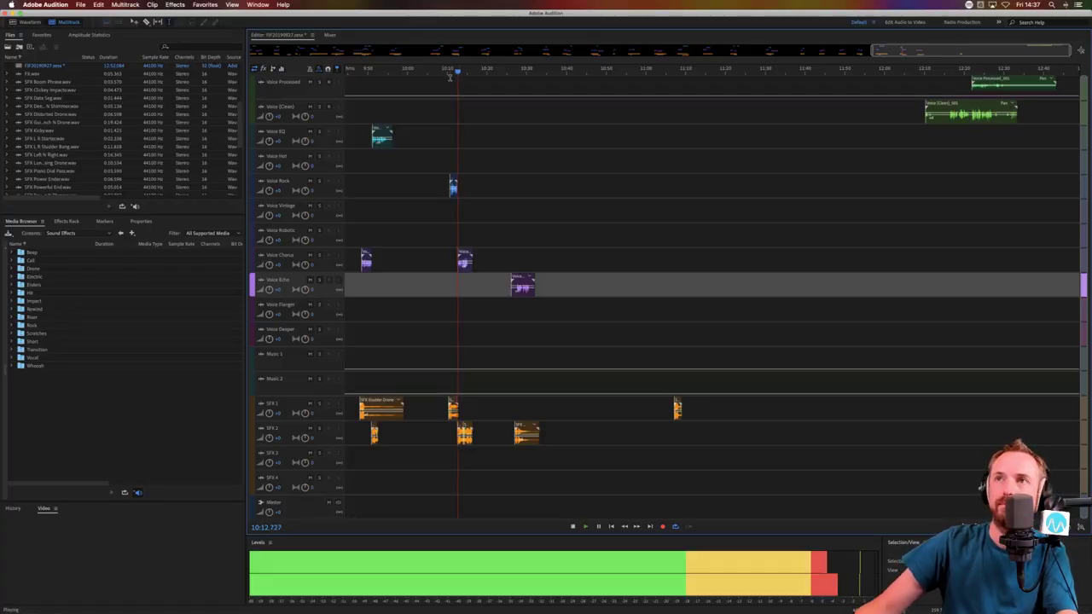
pyautogui.scroll(5, 462, 94)
pyautogui.moveTo(455, 196)
pyautogui.mouseDown()
pyautogui.moveTo(365, 192)
pyautogui.moveTo(456, 193)
pyautogui.mouseUp()
pyautogui.press('space')
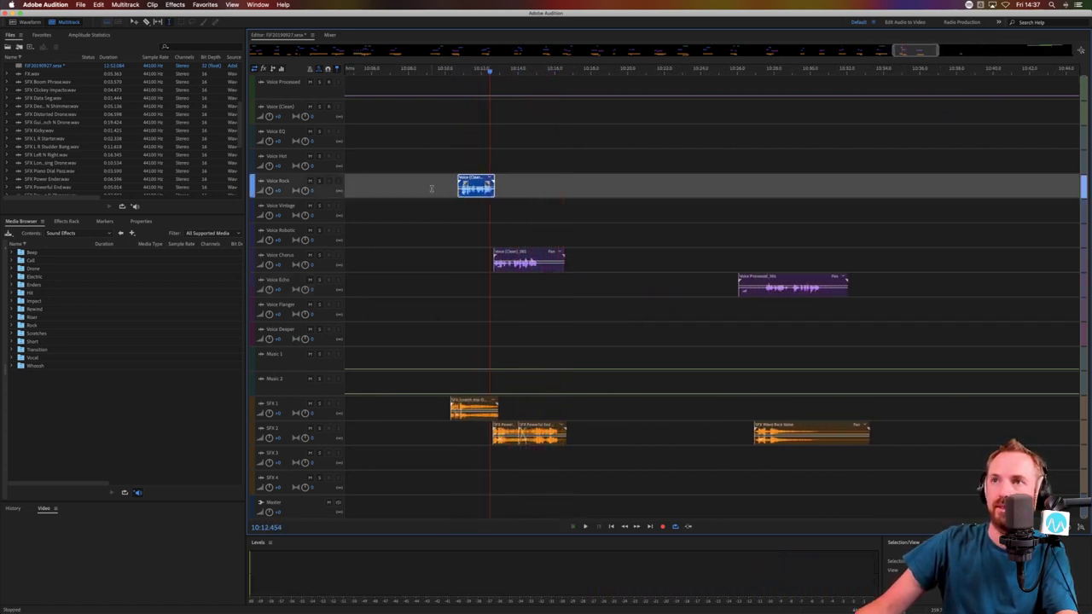
# Play back the earlier Voice Chorus and Voice Echo phrases with their effects from about 9:32
pyautogui.hscroll(-10, 431, 188)
pyautogui.click(365, 212)
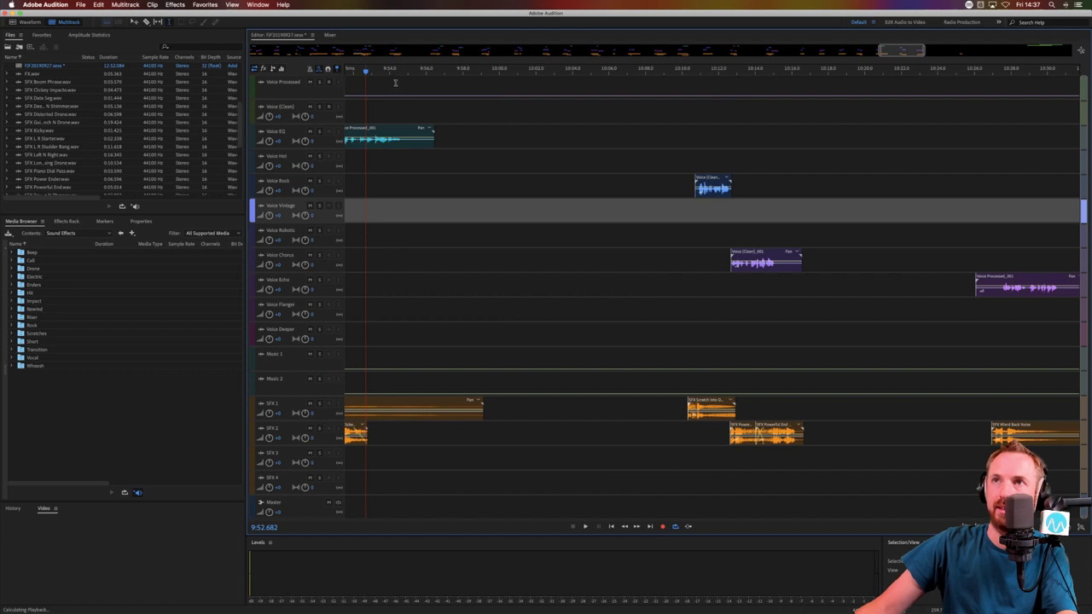
pyautogui.scroll(-5, 384, 81)
pyautogui.press('space')
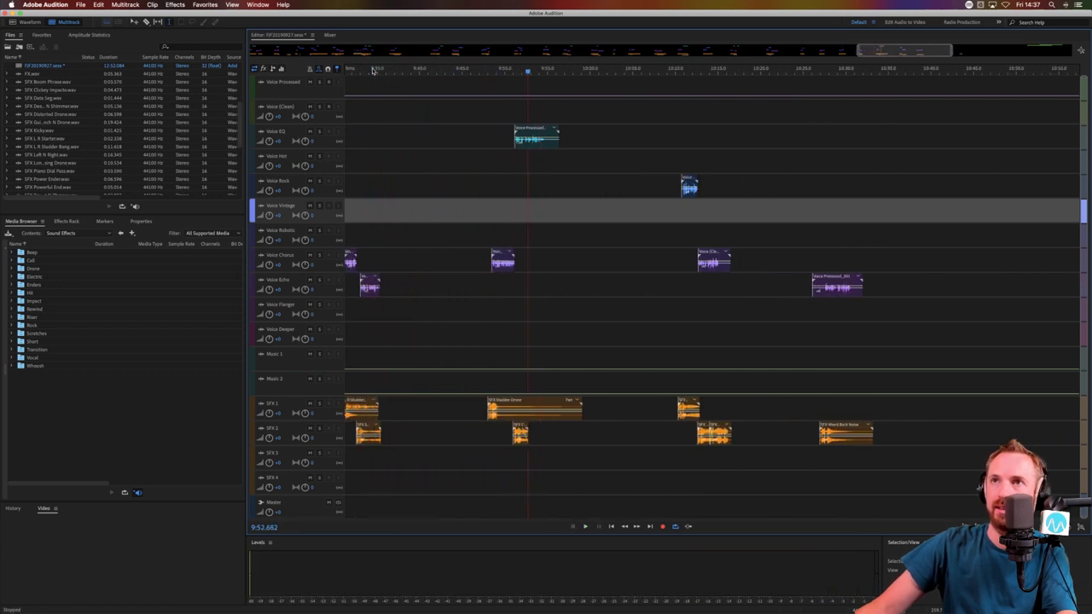
pyautogui.hscroll(-5, 401, 128)
pyautogui.click(421, 146)
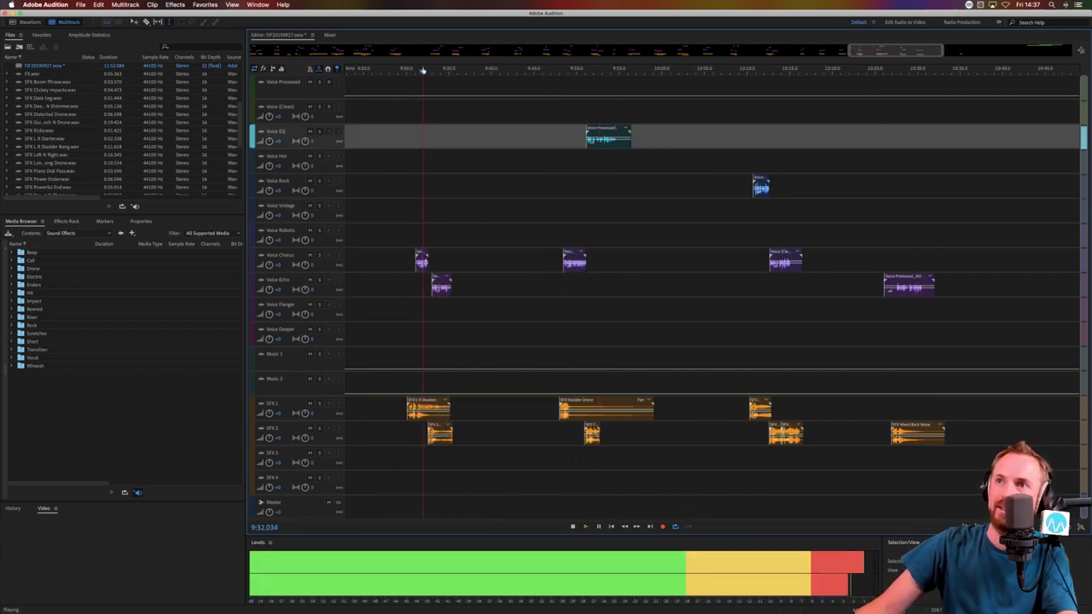
pyautogui.scroll(-3, 425, 70)
pyautogui.hscroll(-3, 434, 72)
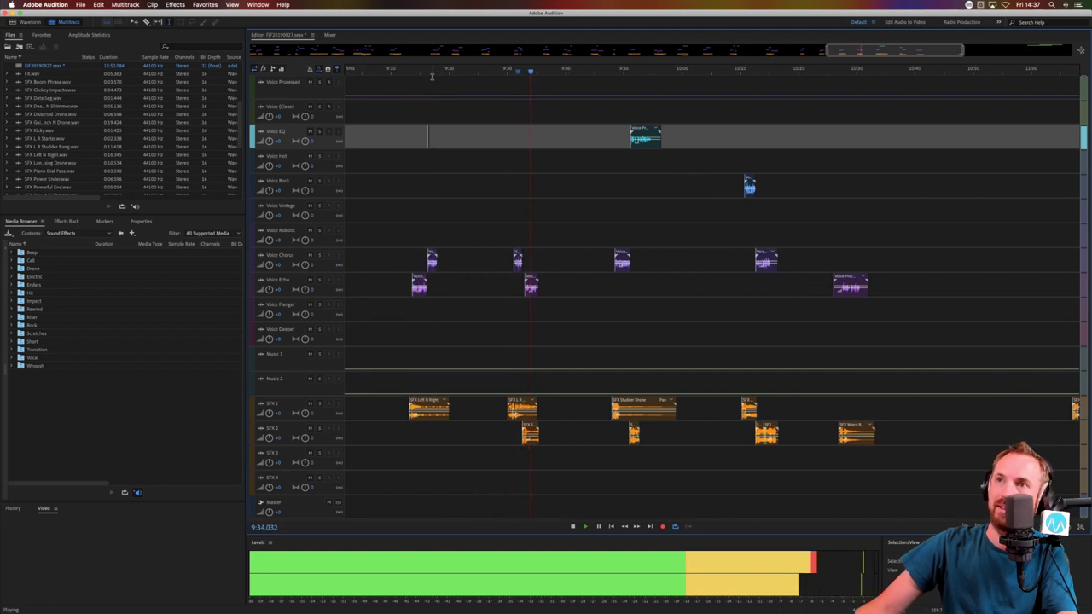
# Listen to the earlier passages starting at about 8:57 and 8:38.6
pyautogui.click(432, 72)
pyautogui.hscroll(-3, 432, 71)
pyautogui.click(468, 71)
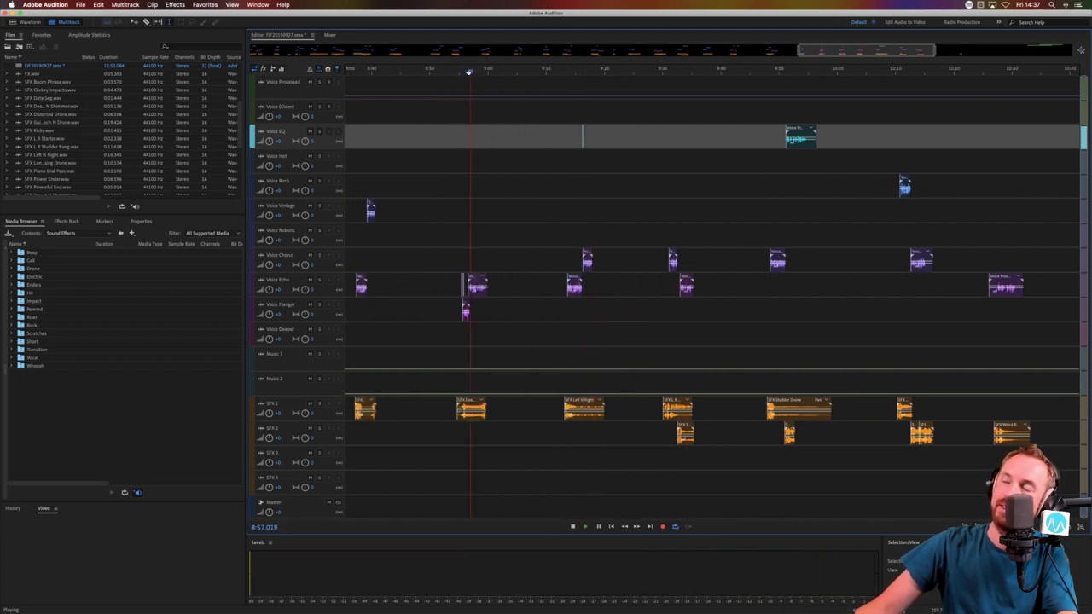
pyautogui.hscroll(-3, 427, 73)
pyautogui.click(422, 72)
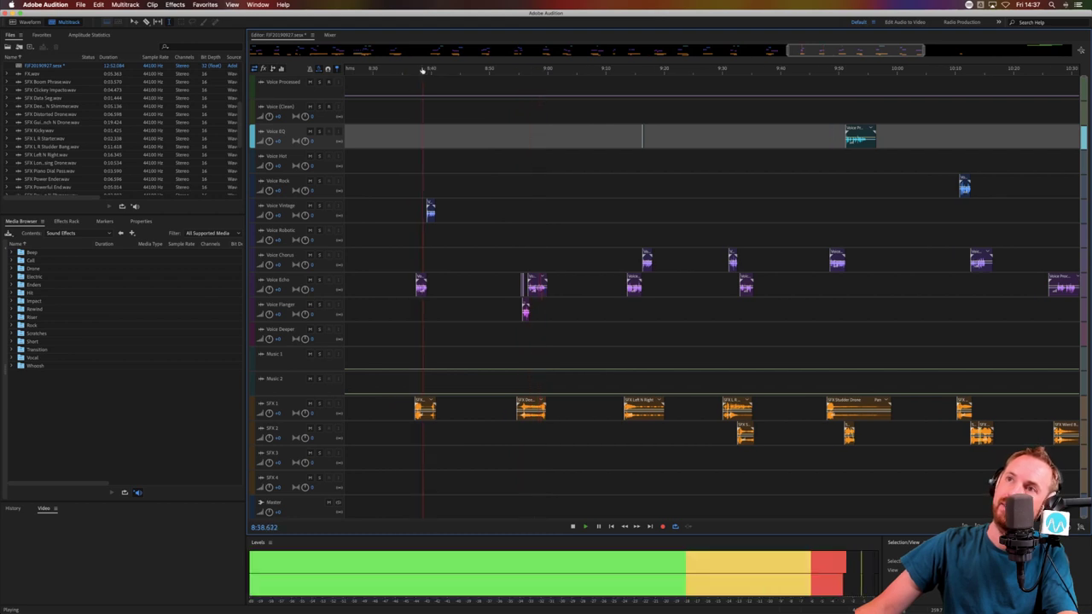
# Go further back through the production and play the Voice EQ and Voice Flanger passage from about 7:36
pyautogui.scroll(3, 421, 72)
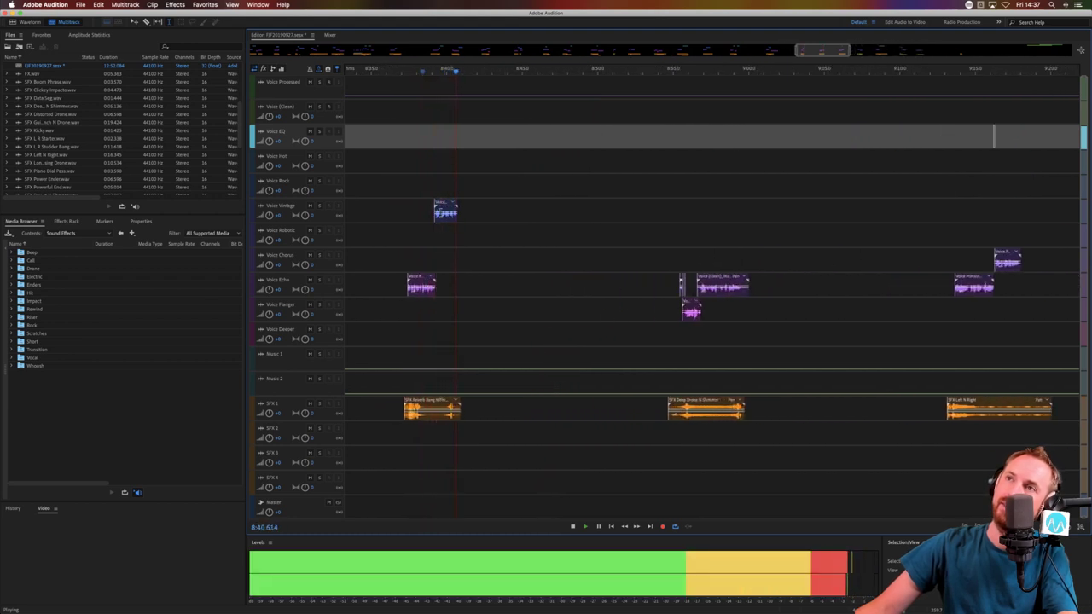
pyautogui.scroll(-5, 384, 72)
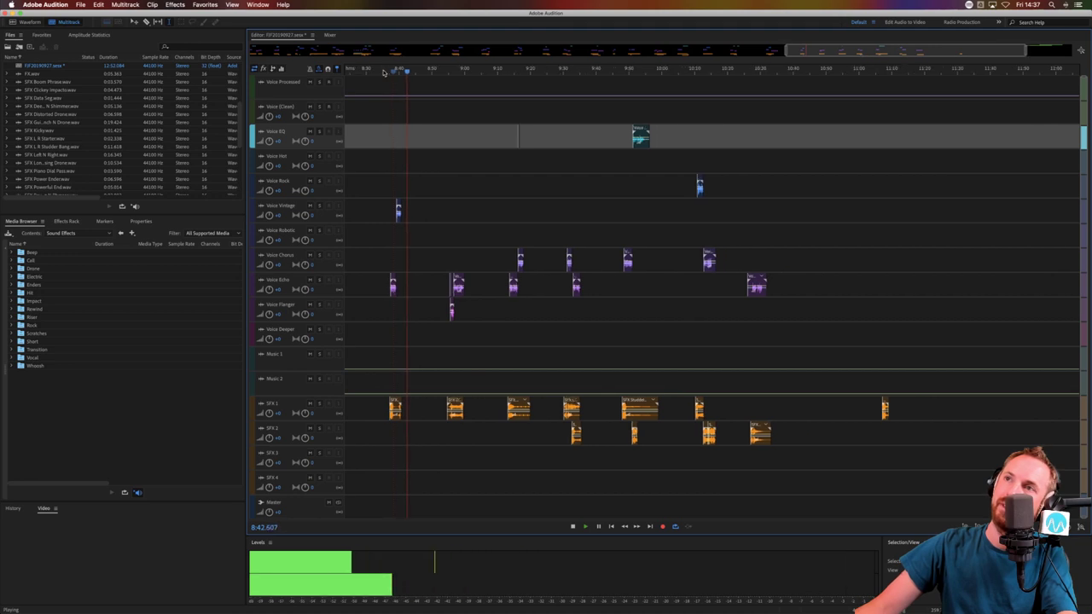
pyautogui.hscroll(-5, 384, 73)
pyautogui.click(599, 72)
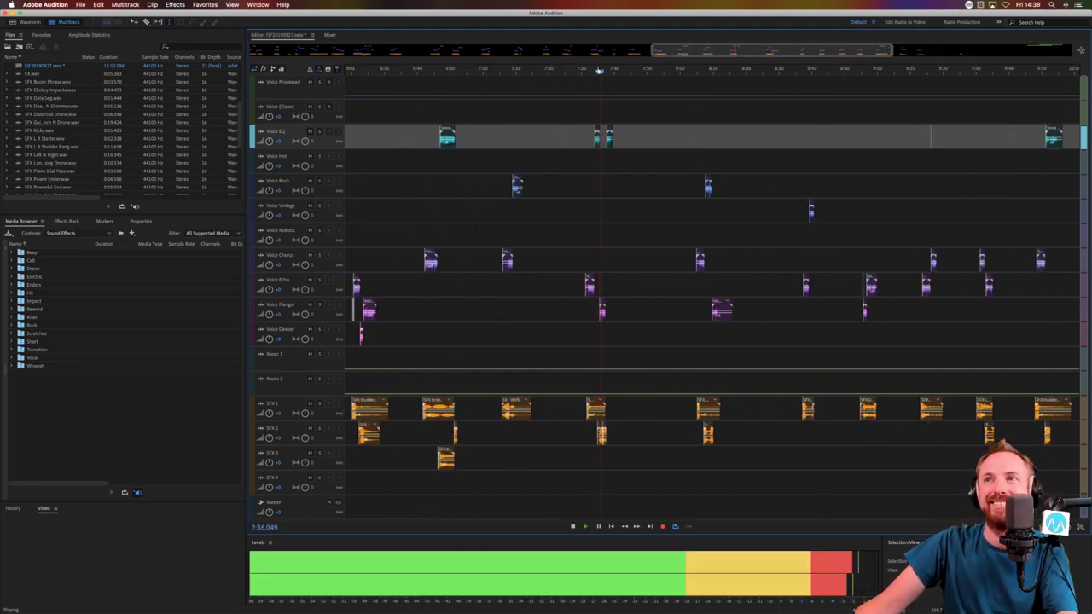
# Play the passage from about 7:09 and set the start of the Voice Chorus clip to about 7:06.5
pyautogui.click(512, 70)
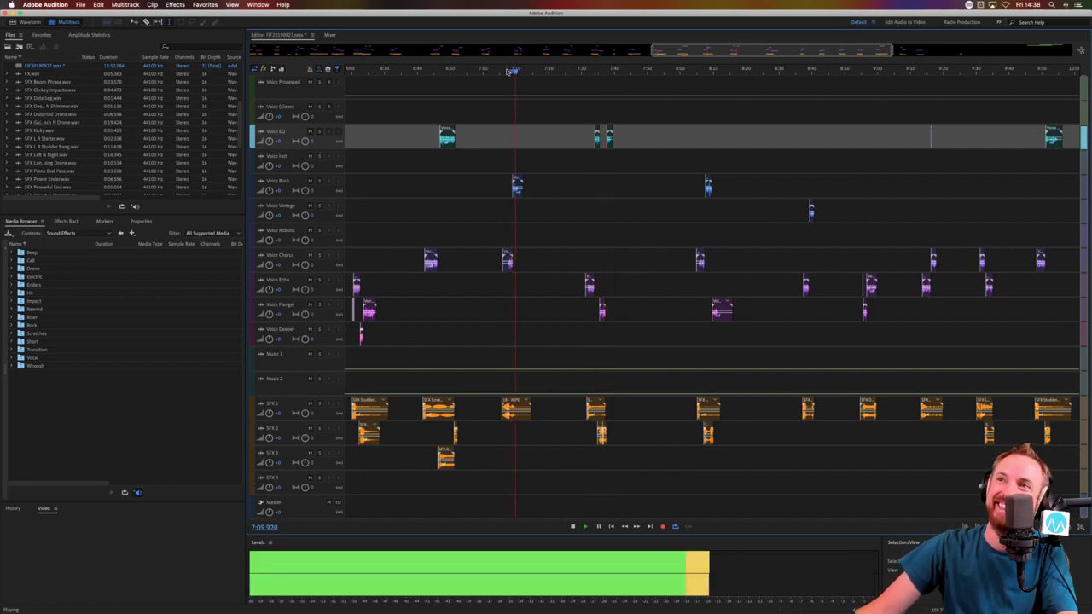
pyautogui.scroll(5, 507, 71)
pyautogui.press('space')
pyautogui.moveTo(476, 266); pyautogui.dragTo(660, 257)
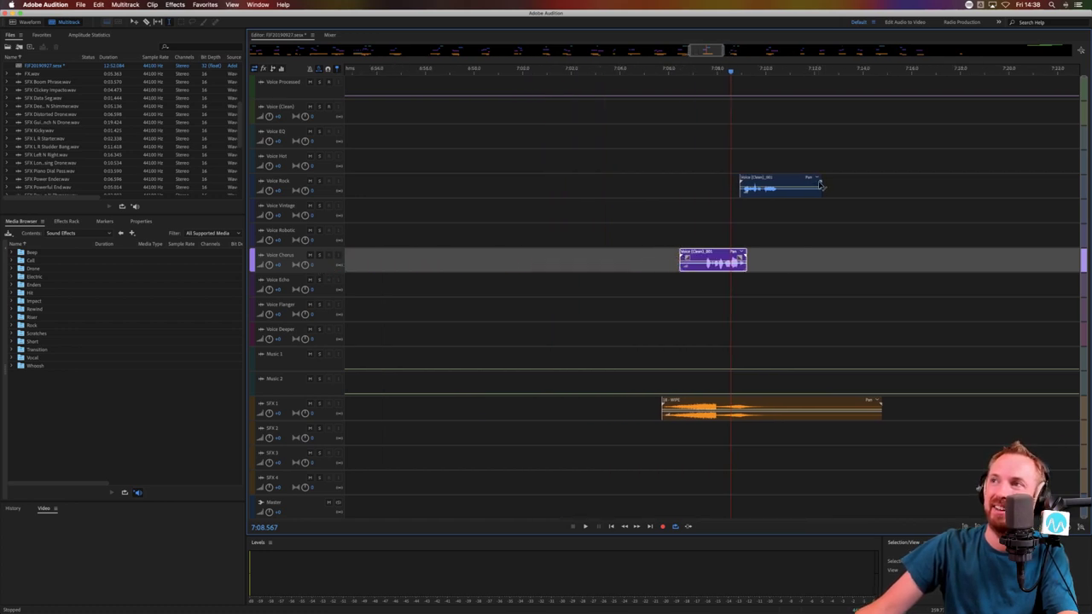
# Extend the Voice Rock clip to audition its hidden speech from about 7:16, and trim its end back to about 7:10.6
pyautogui.moveTo(821, 193); pyautogui.dragTo(995, 192)
pyautogui.click(913, 218)
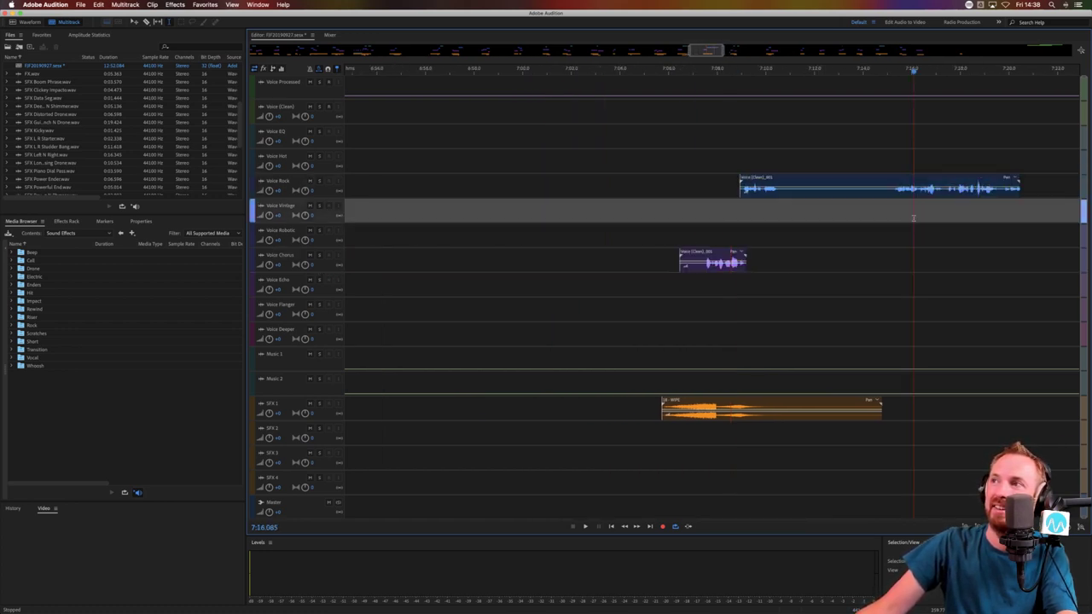
pyautogui.press('space')
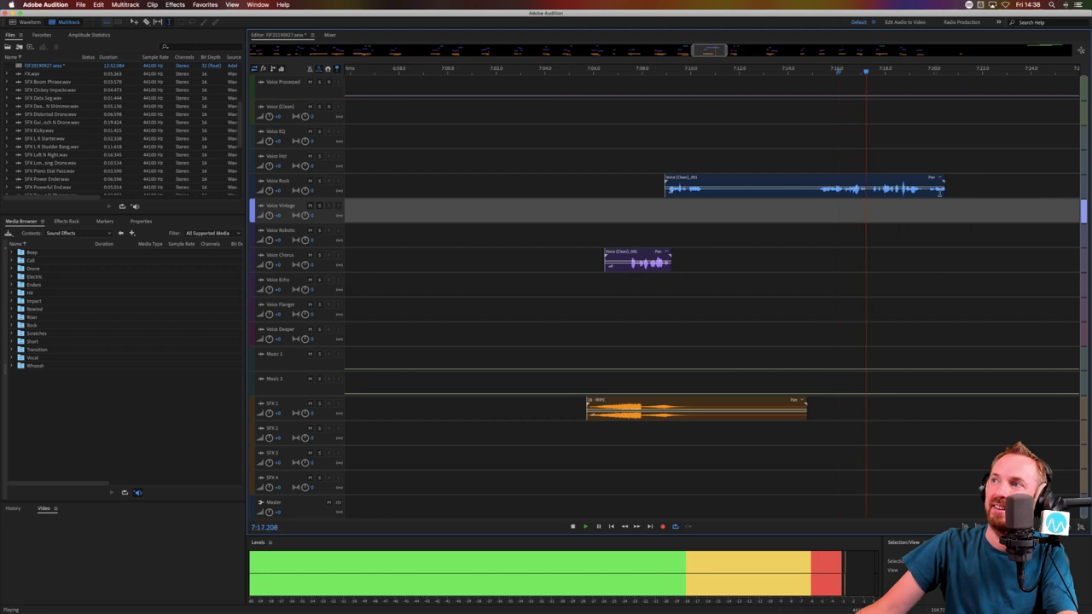
pyautogui.moveTo(941, 193); pyautogui.dragTo(705, 195)
pyautogui.press('space')
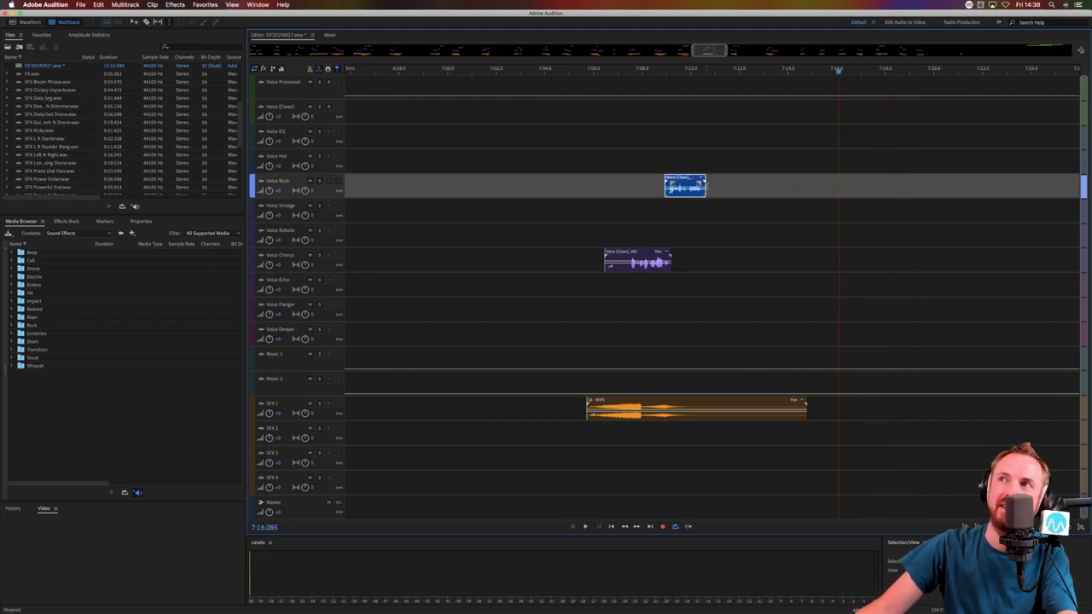
# Extend the Voice Chorus clip back to about 6:22, audition it from 6:31, and trim its start to about 7:07.4
pyautogui.scroll(-3, 670, 71)
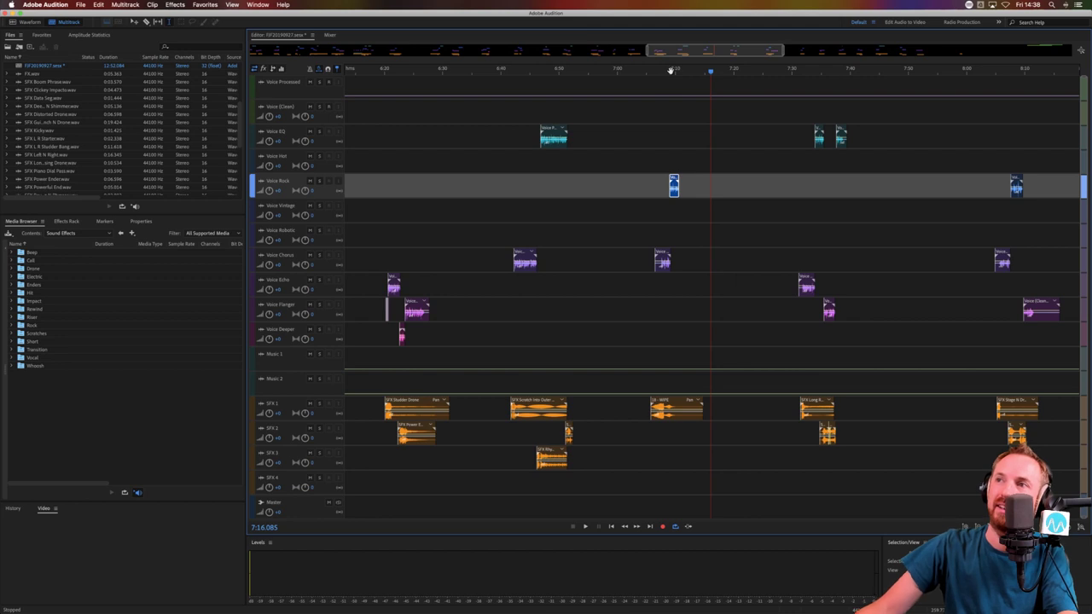
pyautogui.moveTo(656, 267); pyautogui.dragTo(398, 245)
pyautogui.click(448, 274)
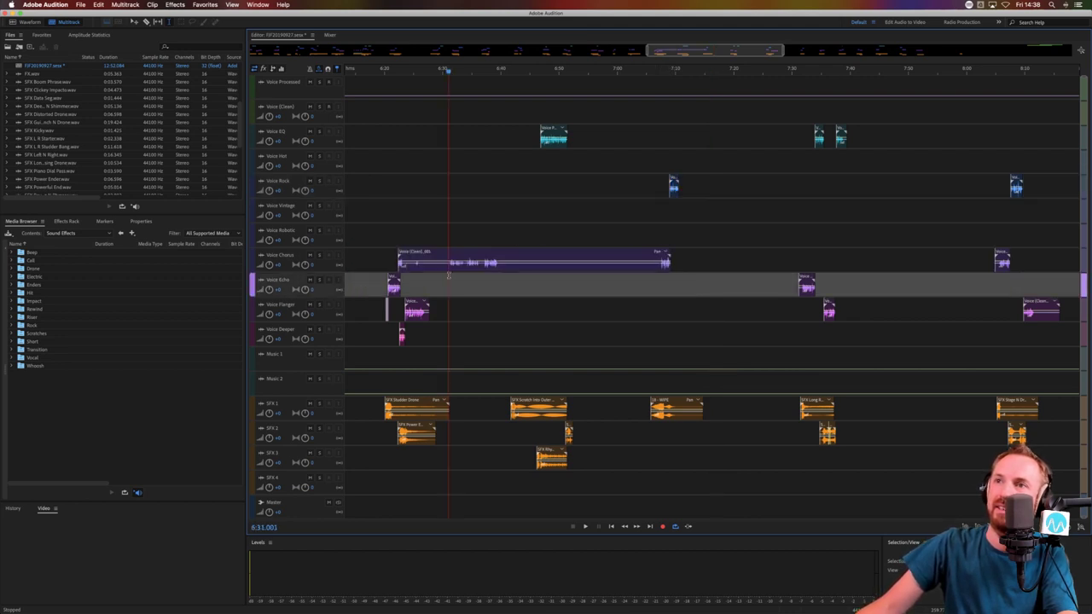
pyautogui.press('space')
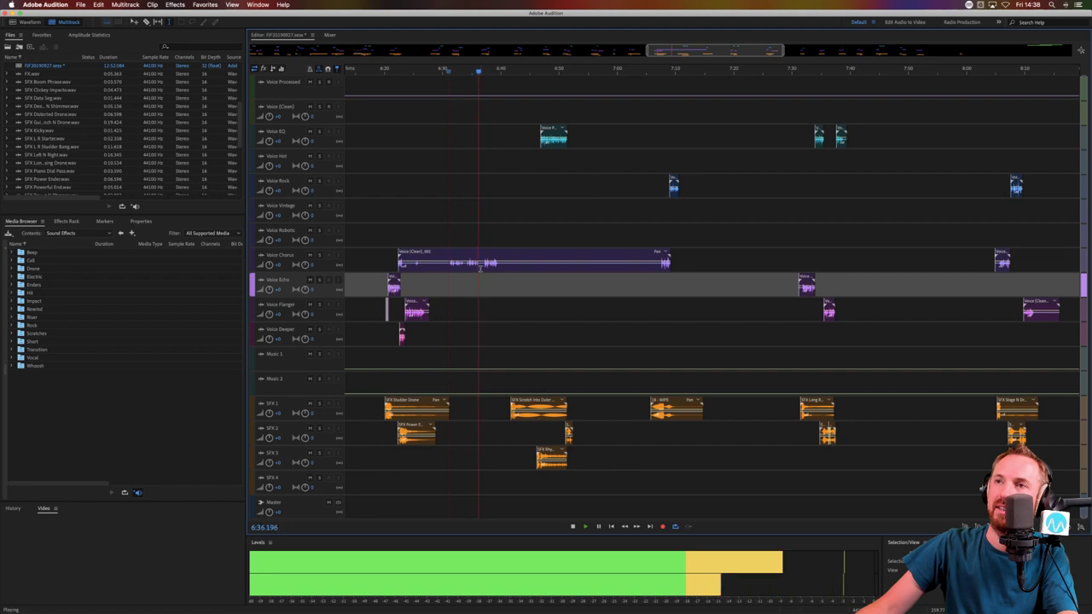
pyautogui.moveTo(397, 266); pyautogui.dragTo(655, 262)
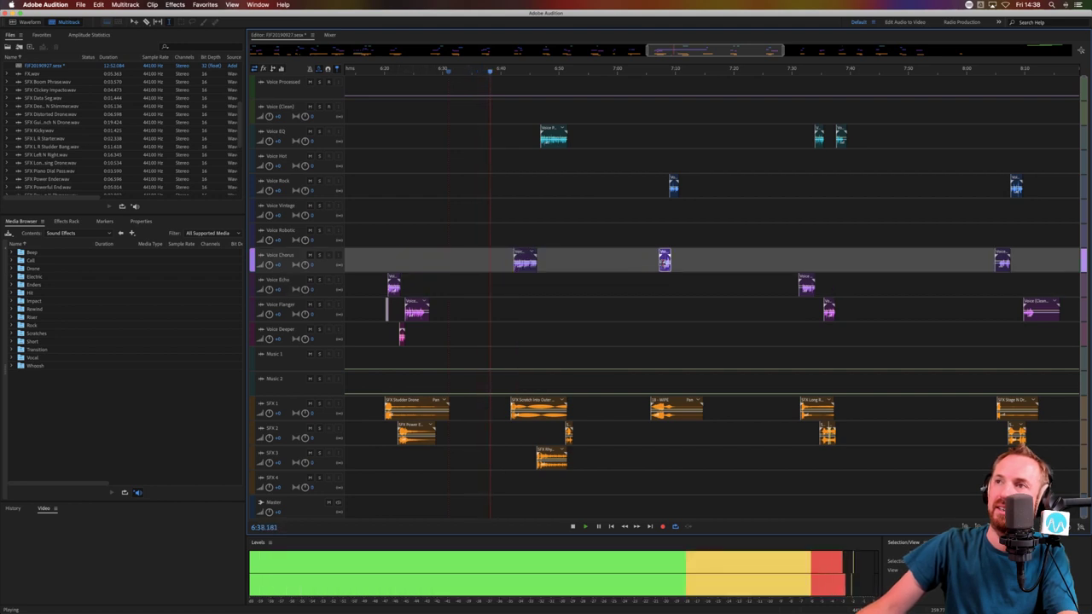
pyautogui.press('space')
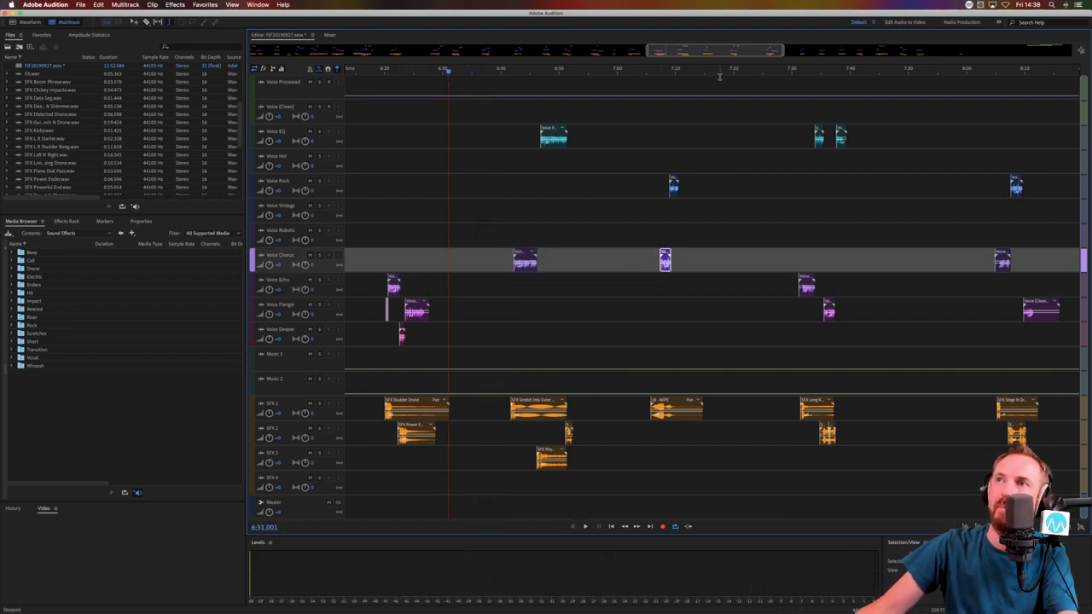
# Go to about 9:53 and look over the remaining clips up to the end of the session
pyautogui.press('\\')
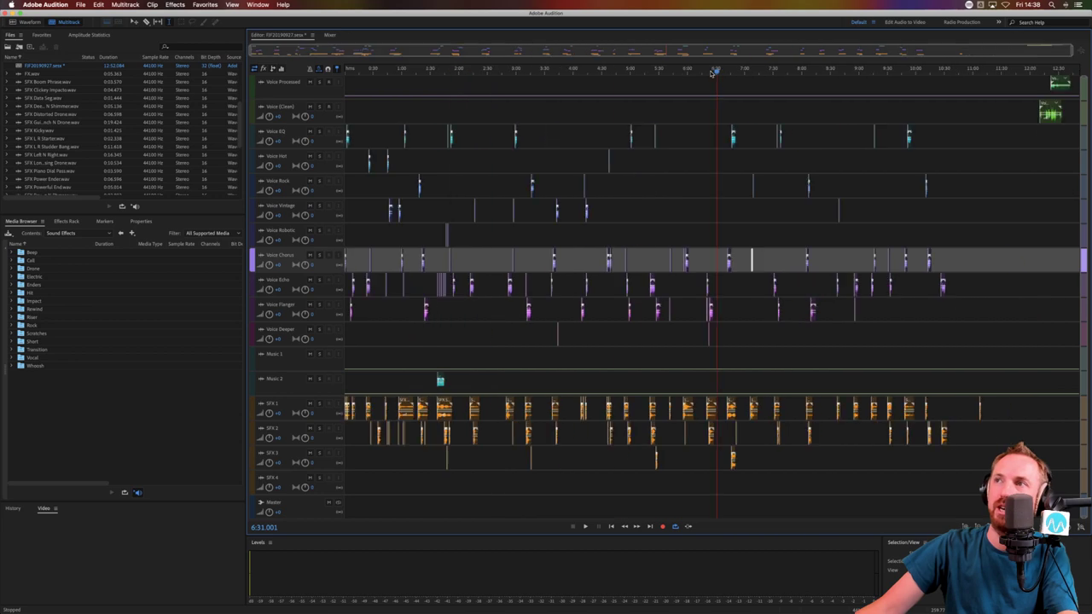
pyautogui.click(909, 72)
pyautogui.scroll(5, 915, 72)
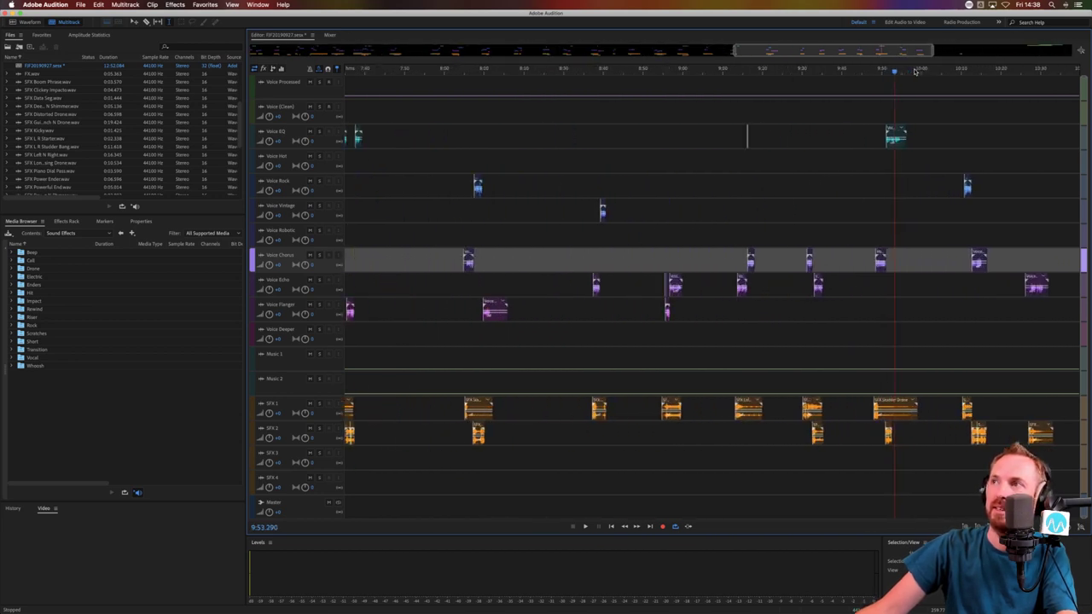
pyautogui.press('space')
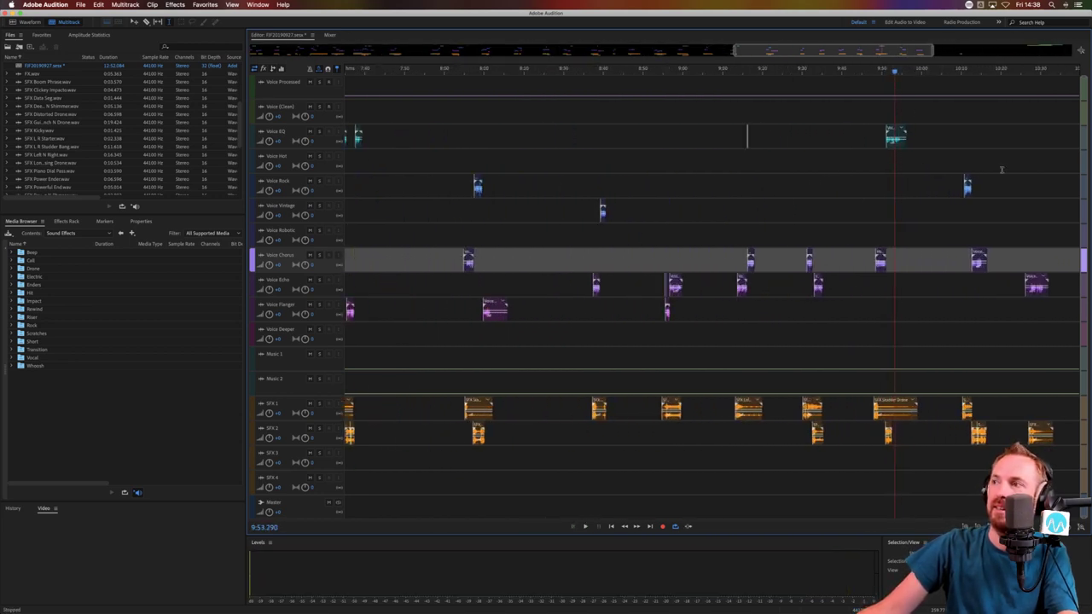
pyautogui.hscroll(15, 1003, 136)
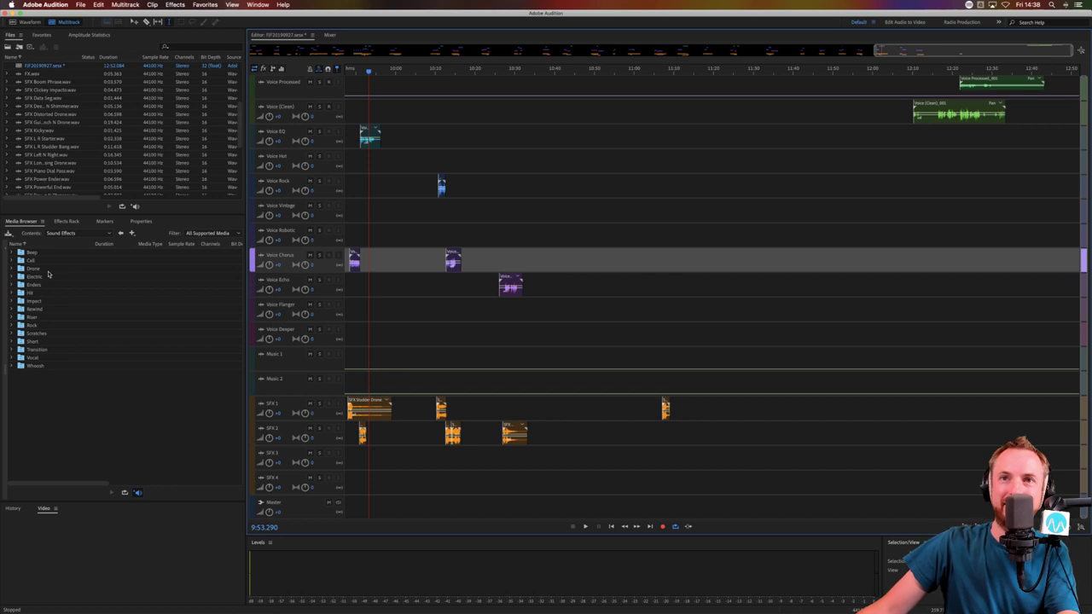
# Browse the sound effect folders of Production Library Vol.3 and return to the BIG RADIO IMAGING PACK folder
pyautogui.click(120, 233)
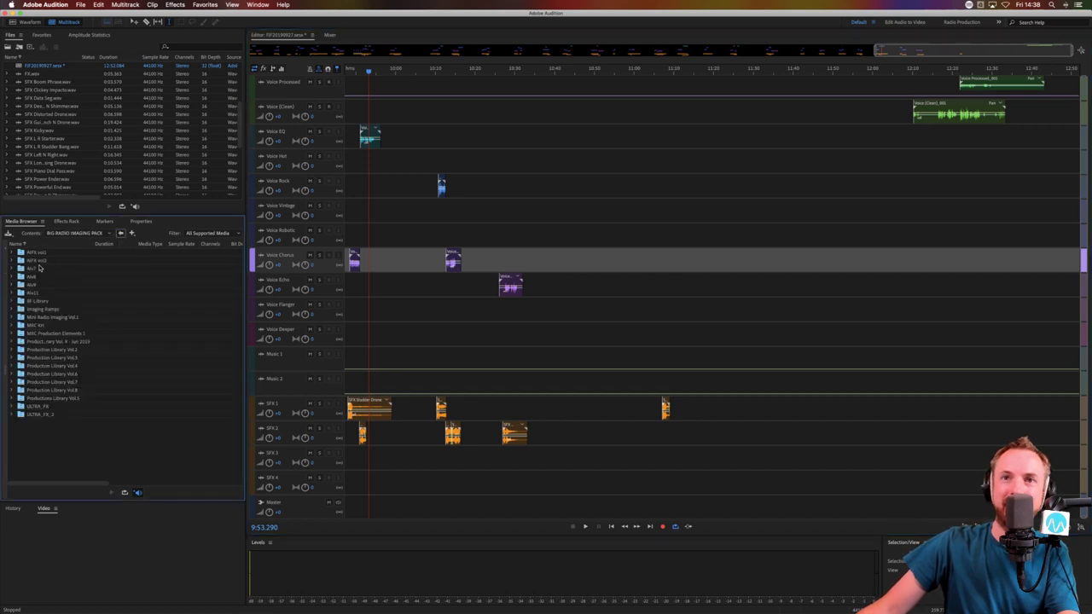
pyautogui.doubleClick(76, 358)
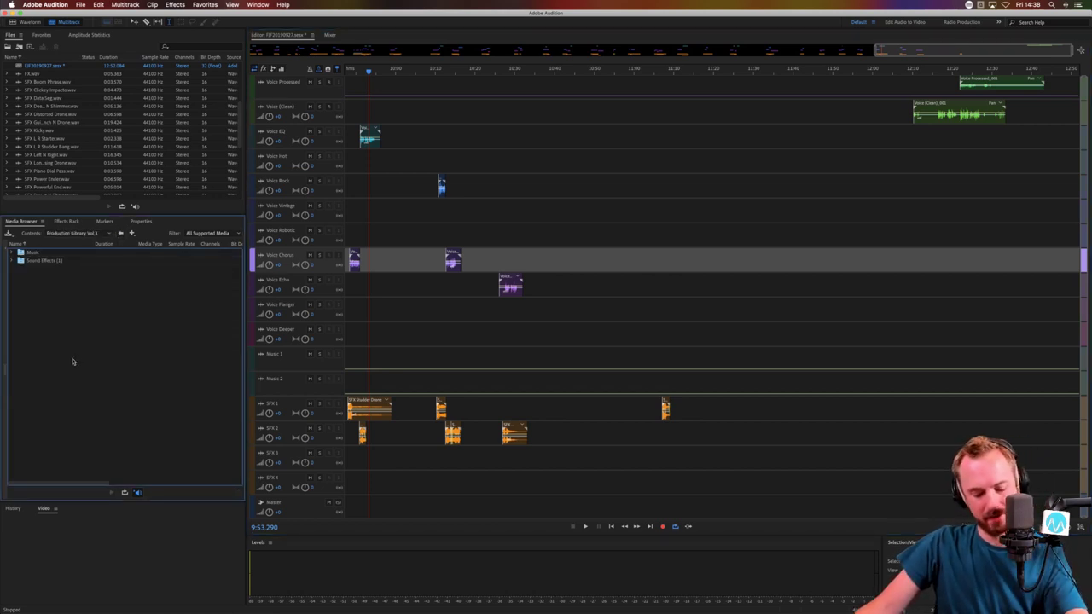
pyautogui.click(57, 263)
pyautogui.doubleClick(56, 263)
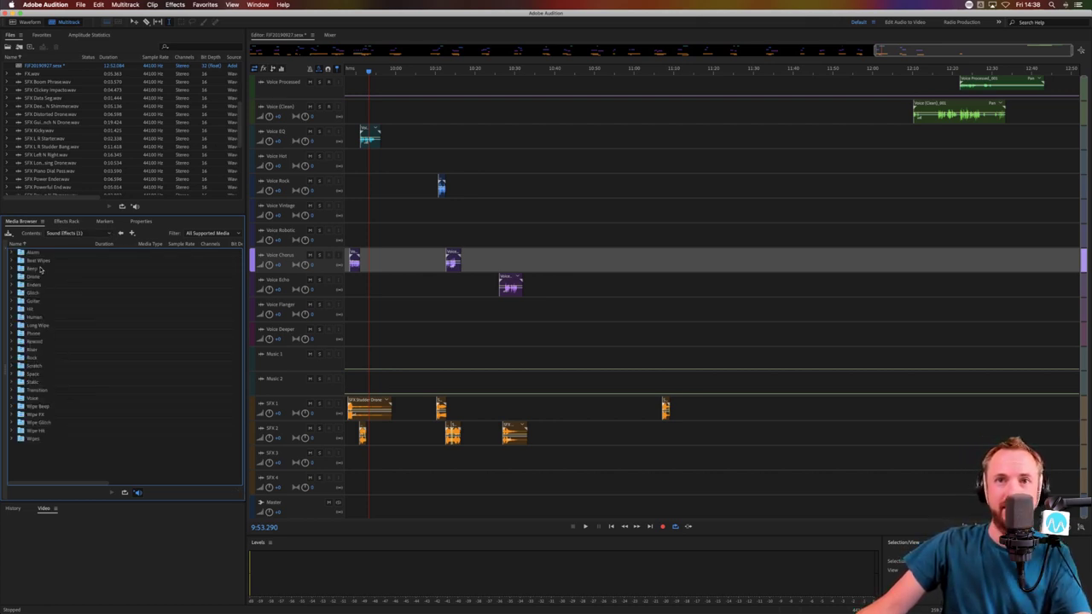
pyautogui.click(109, 236)
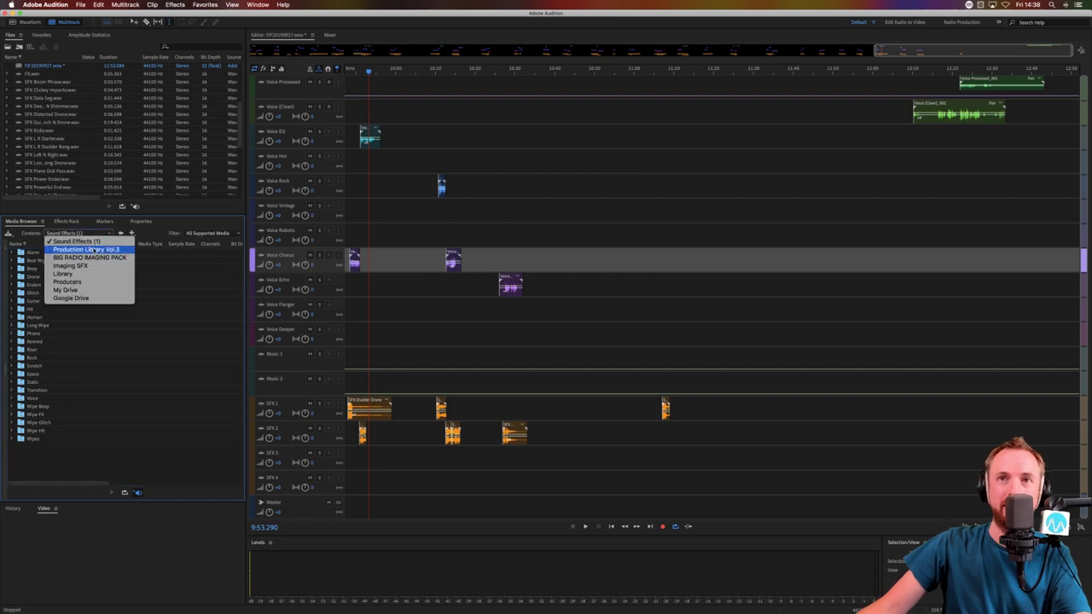
pyautogui.click(91, 259)
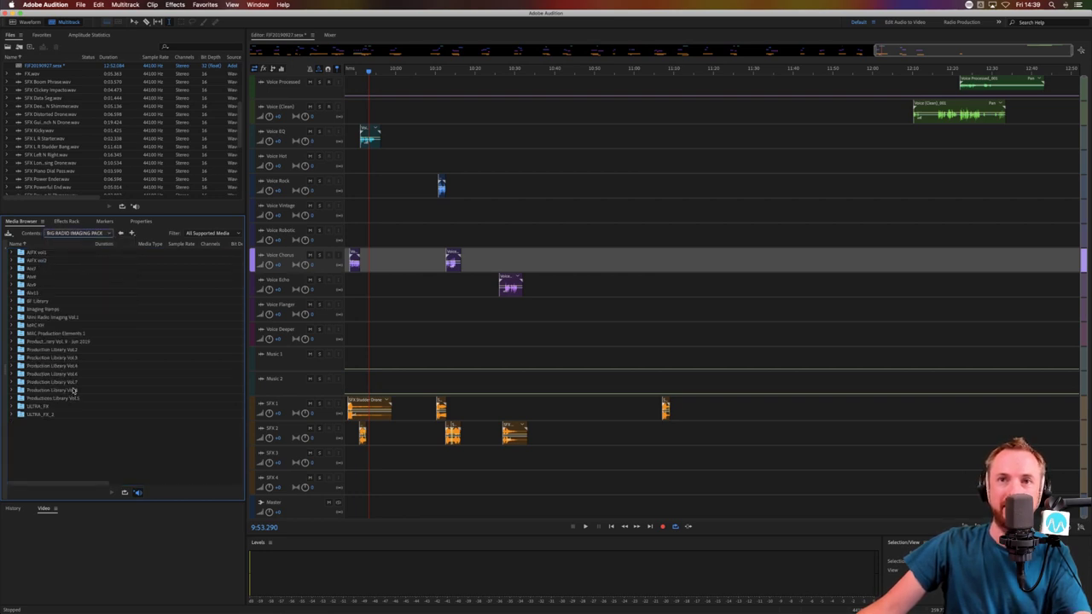
# Place SFX Short Riser from the MRC Production Elements 1 Impact sound effects onto SFX 3 at about 10:29.7
pyautogui.doubleClick(75, 334)
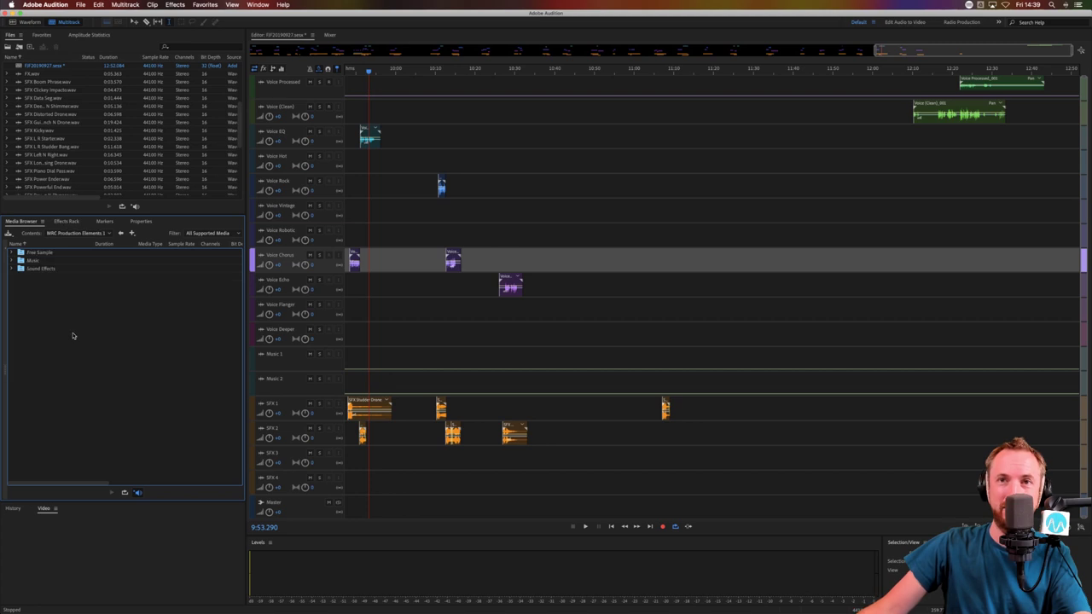
pyautogui.doubleClick(38, 269)
pyautogui.doubleClick(41, 343)
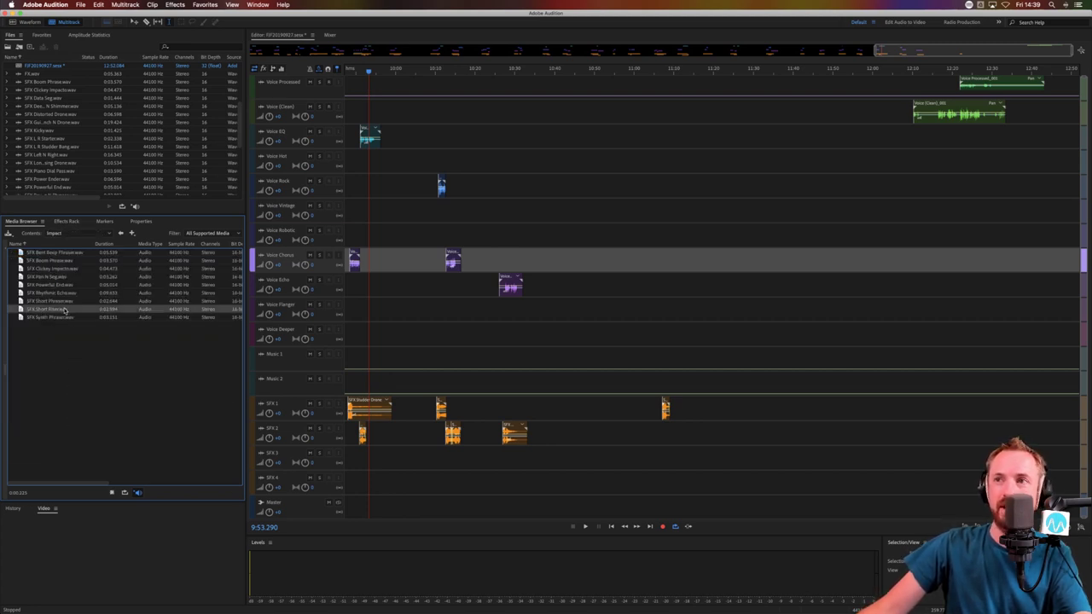
pyautogui.moveTo(518, 461); pyautogui.dragTo(518, 461)
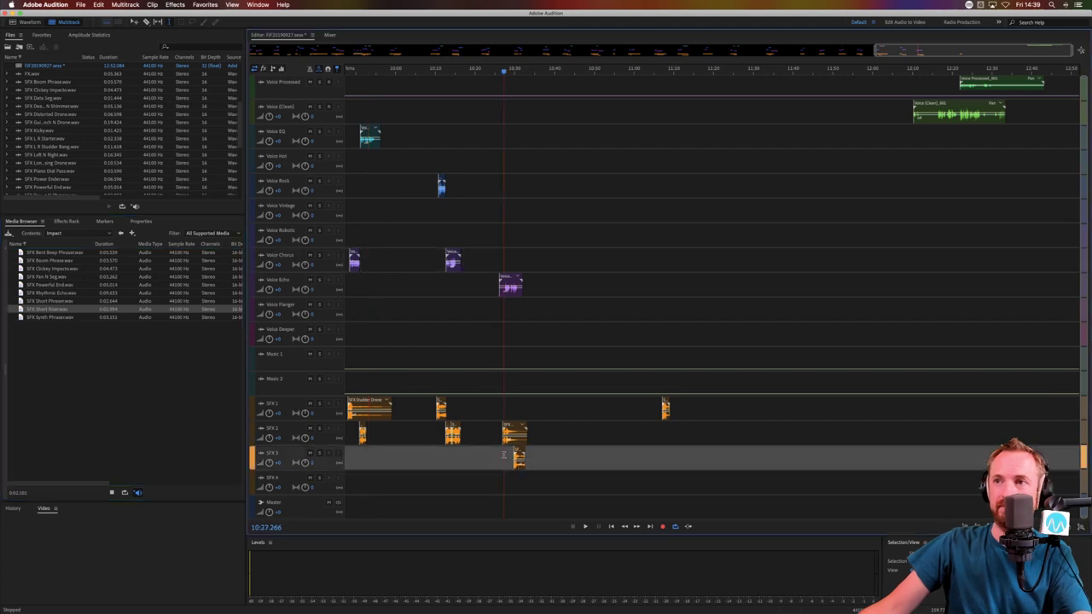
# Play the Voice Echo phrase with its effects from about 10:27.3 and delete the end of its clip after 10:30.8
pyautogui.press('space')
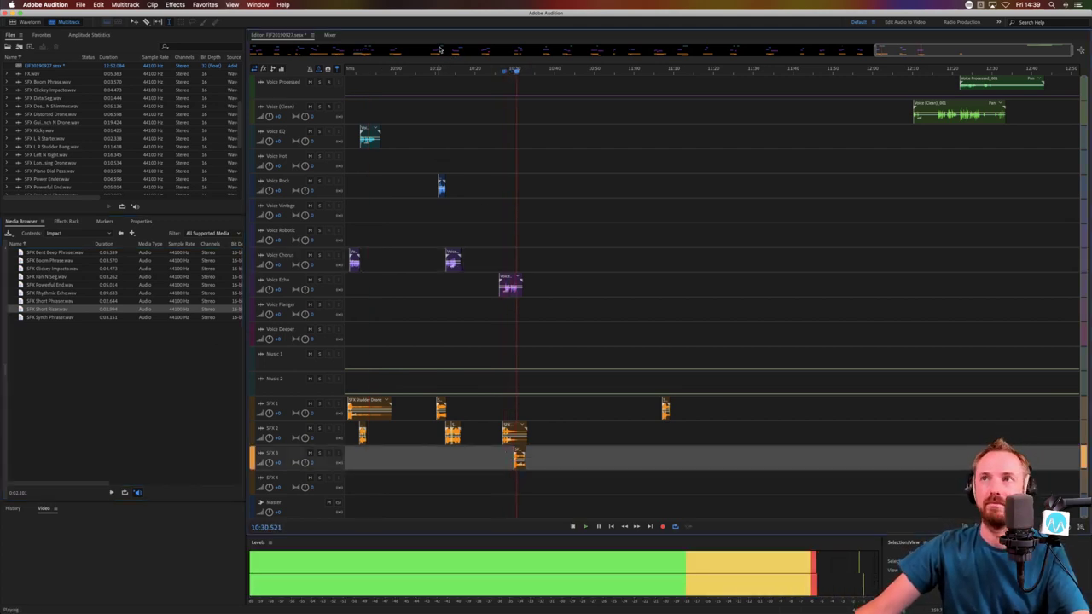
pyautogui.scroll(2, 511, 72)
pyautogui.scroll(3, 511, 72)
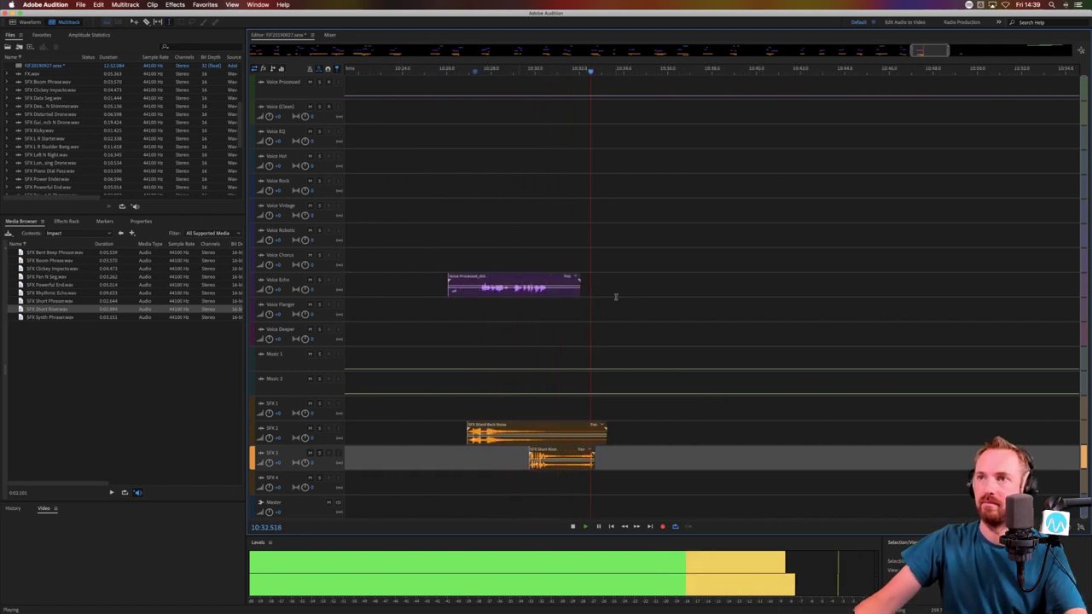
pyautogui.press('space')
pyautogui.moveTo(552, 296); pyautogui.dragTo(643, 290)
pyautogui.press('Delete')
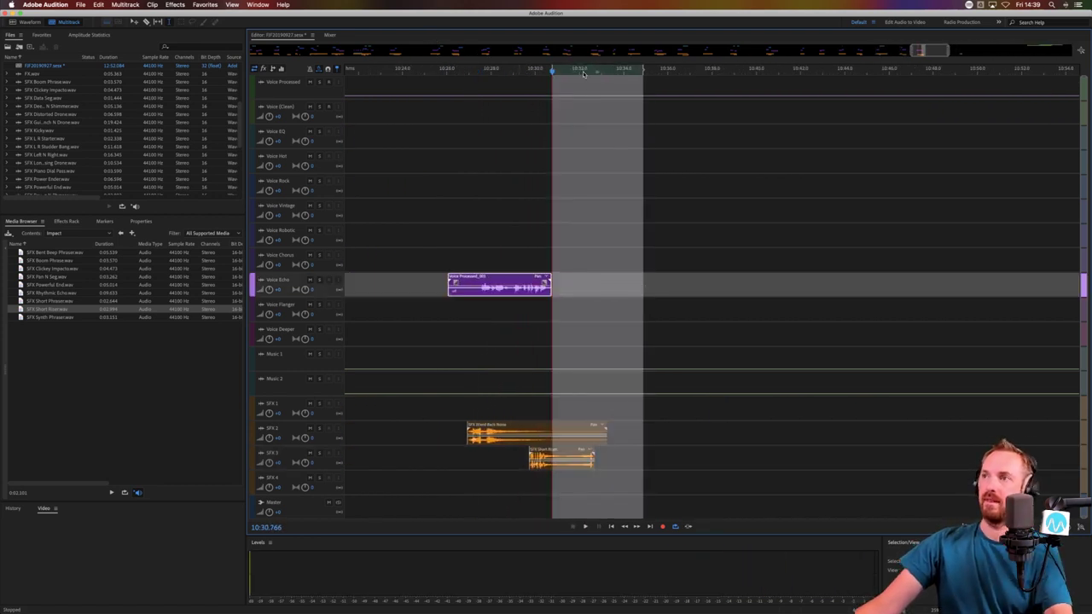
# Find the leftover Voice (Clean) recording near the session's end and play it from about 12:10.5
pyautogui.press('\\')
pyautogui.click(978, 312)
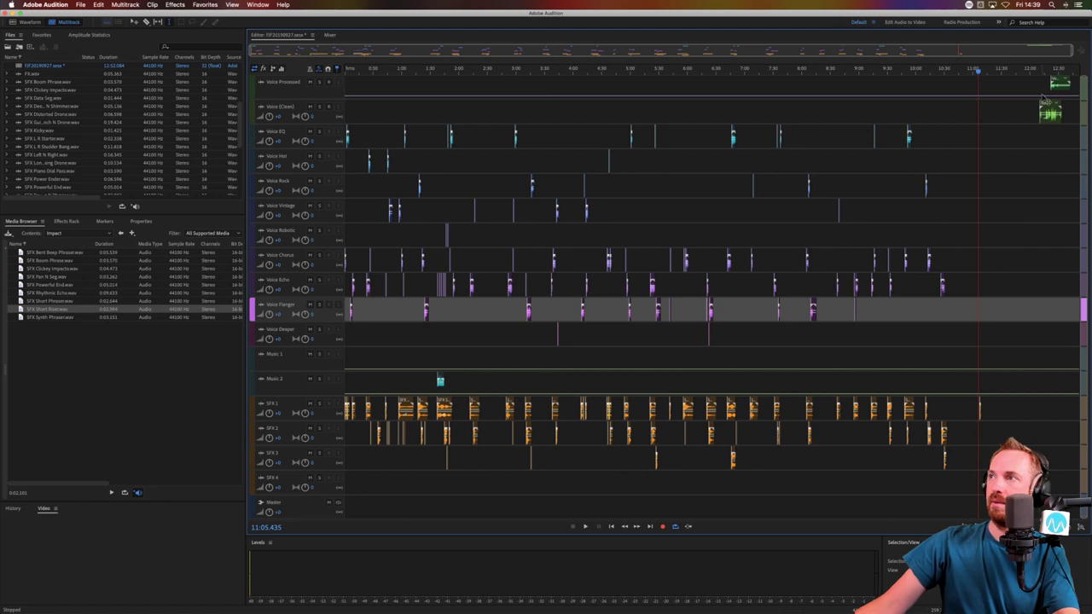
pyautogui.click(1041, 134)
pyautogui.press('space')
pyautogui.scroll(5, 1068, 65)
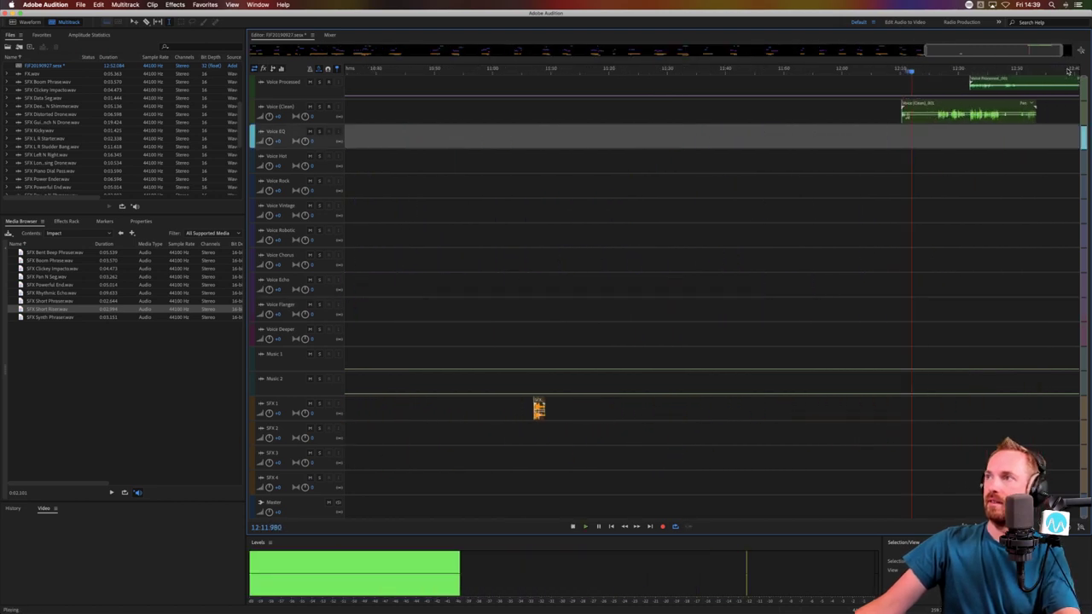
pyautogui.click(922, 120)
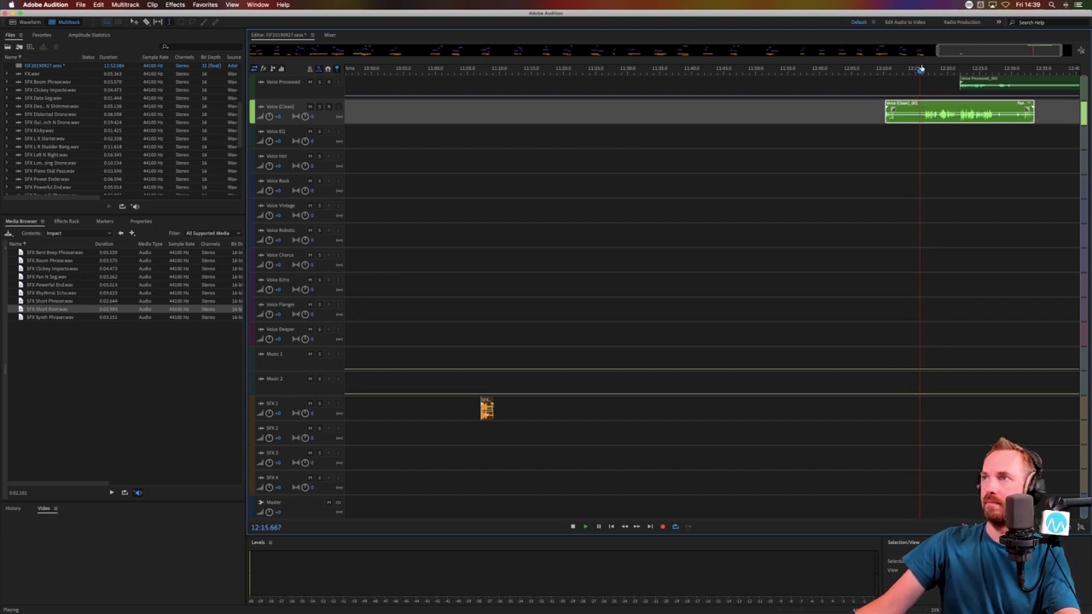
pyautogui.press('=')
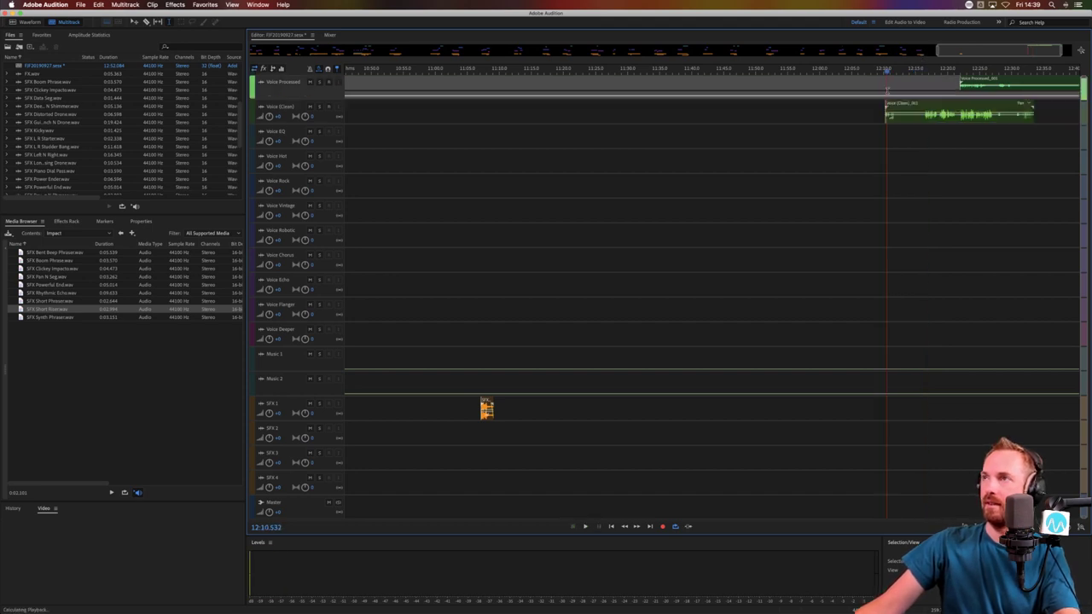
pyautogui.press('space')
pyautogui.press('space')
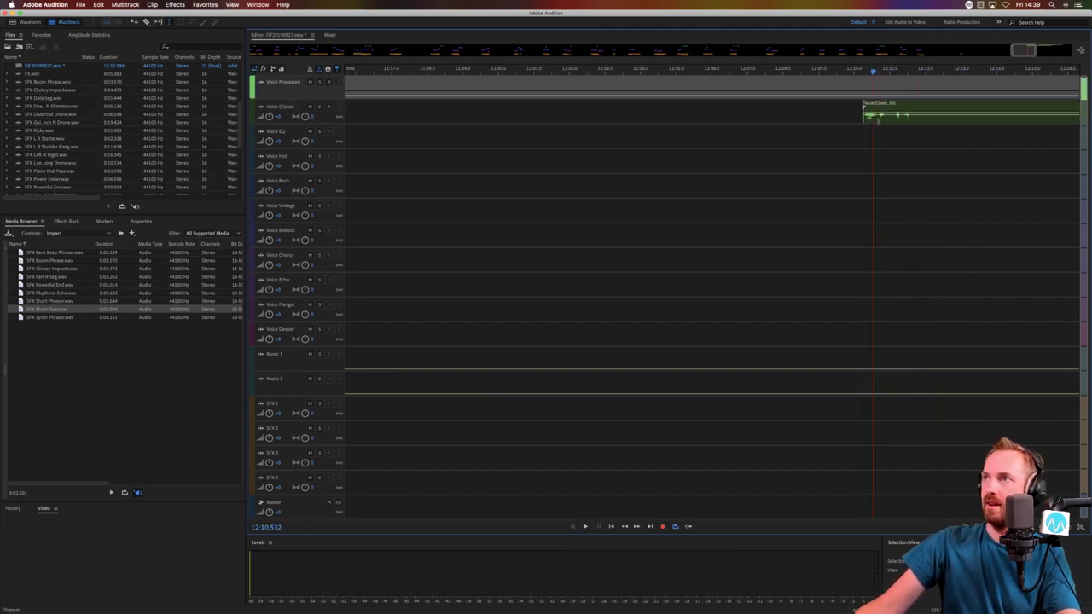
# Copy the two-second Voice (Clean) phrase starting at about 12:10.7 and paste it onto Voice Echo at about 7:10.2
pyautogui.moveTo(879, 115); pyautogui.dragTo(952, 119)
pyautogui.press('\\')
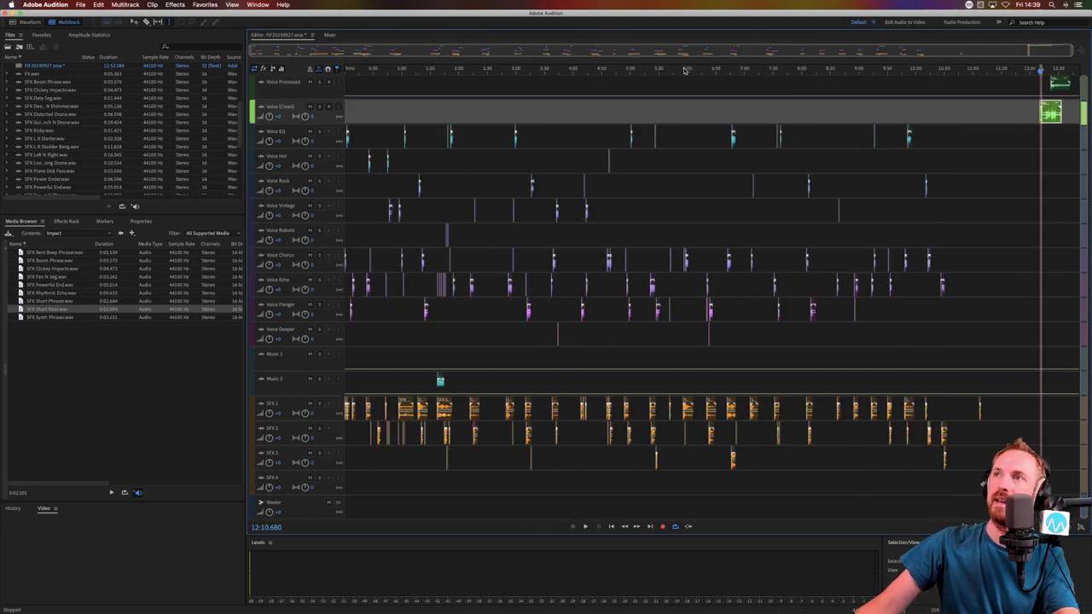
pyautogui.click(755, 73)
pyautogui.scroll(8, 754, 73)
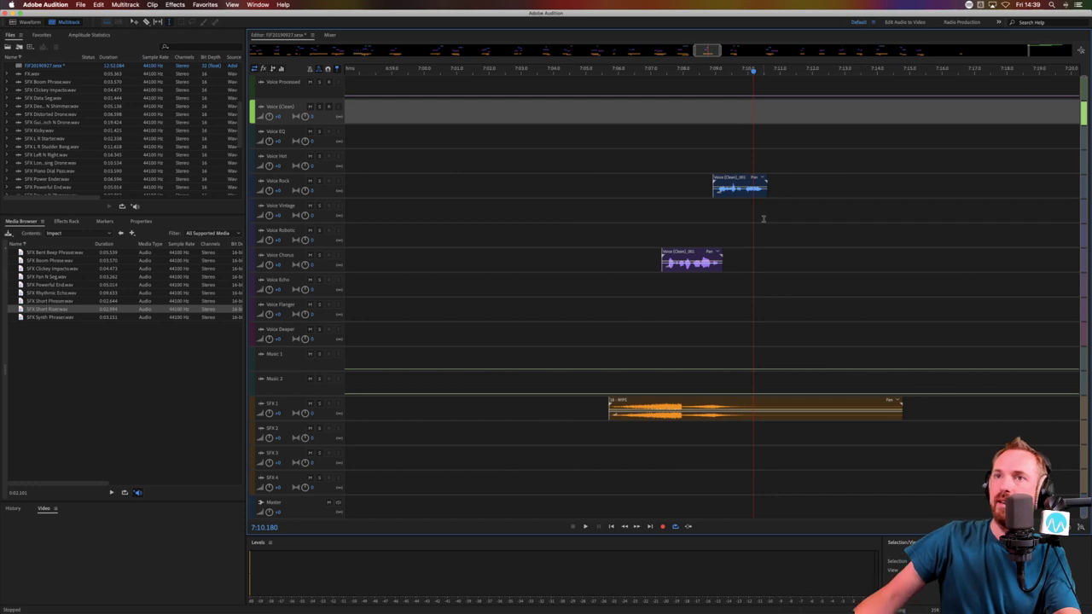
pyautogui.click(755, 288)
pyautogui.press('super+v')
# Audition the passage from about 7:06.7 and shift the pasted Voice Echo clip to start at about 7:10.5, following the Voice Rock phrase
pyautogui.click(639, 294)
pyautogui.press('space')
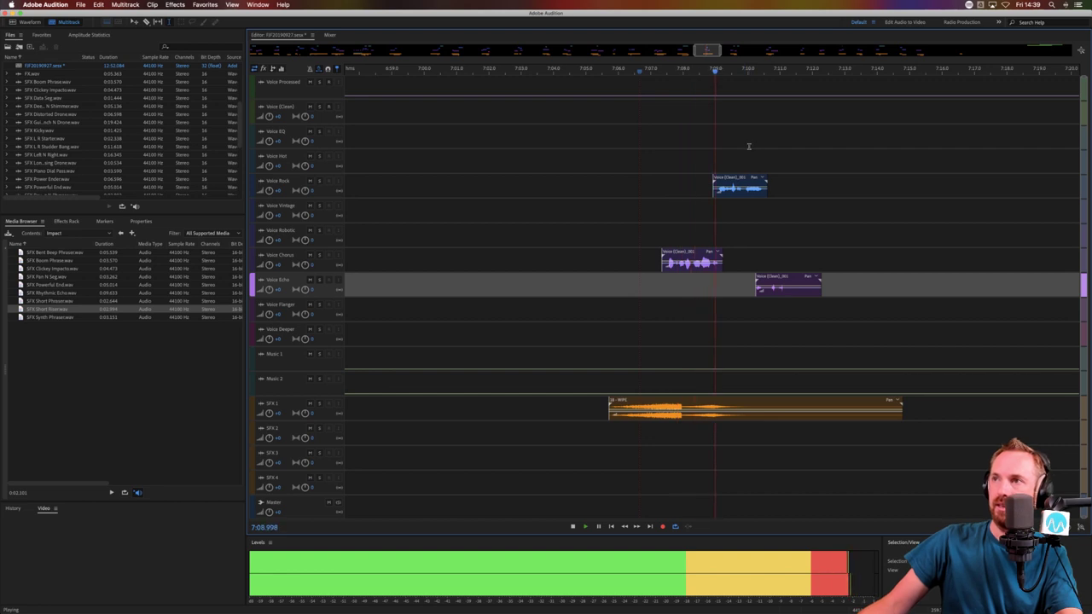
pyautogui.press('space')
pyautogui.click(775, 281)
pyautogui.press('space')
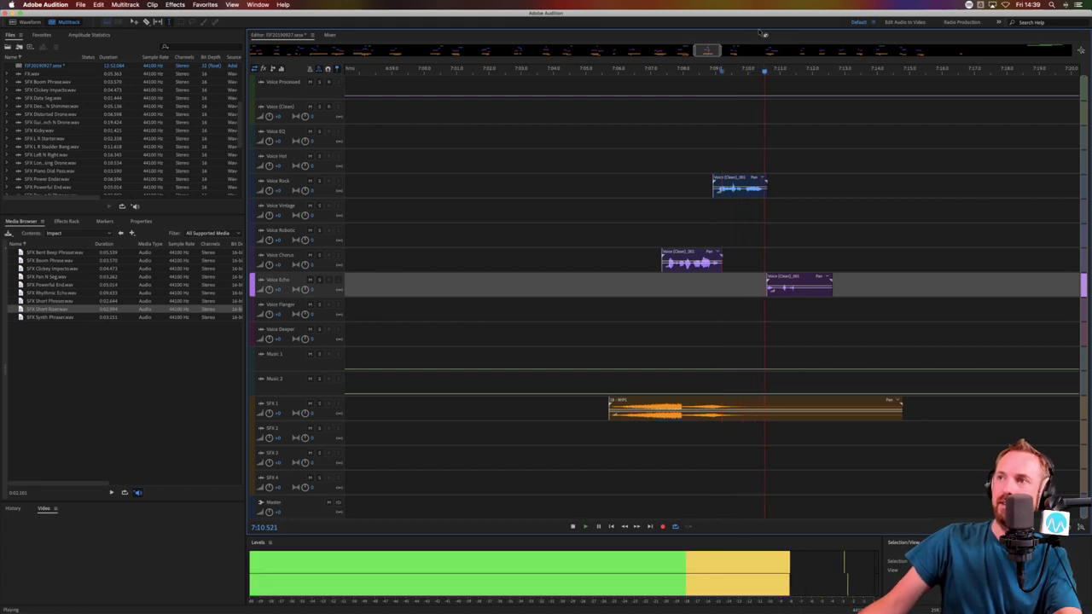
pyautogui.press('space')
pyautogui.click(778, 278)
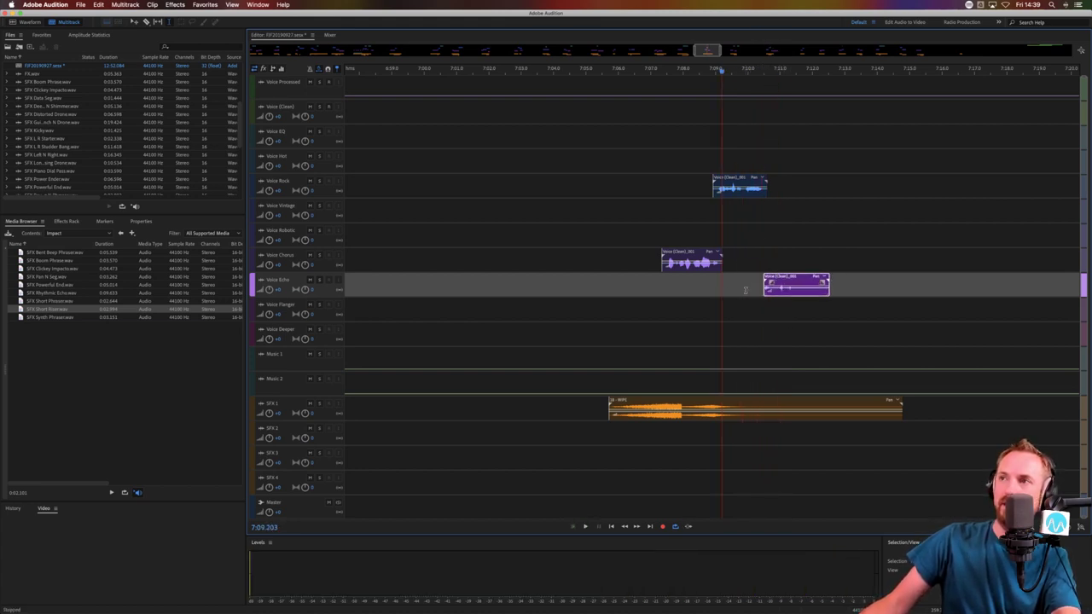
# Play the Voice Echo phrase from about 7:09.9 and delete the end of its clip after about 7:11.6
pyautogui.click(745, 290)
pyautogui.press('space')
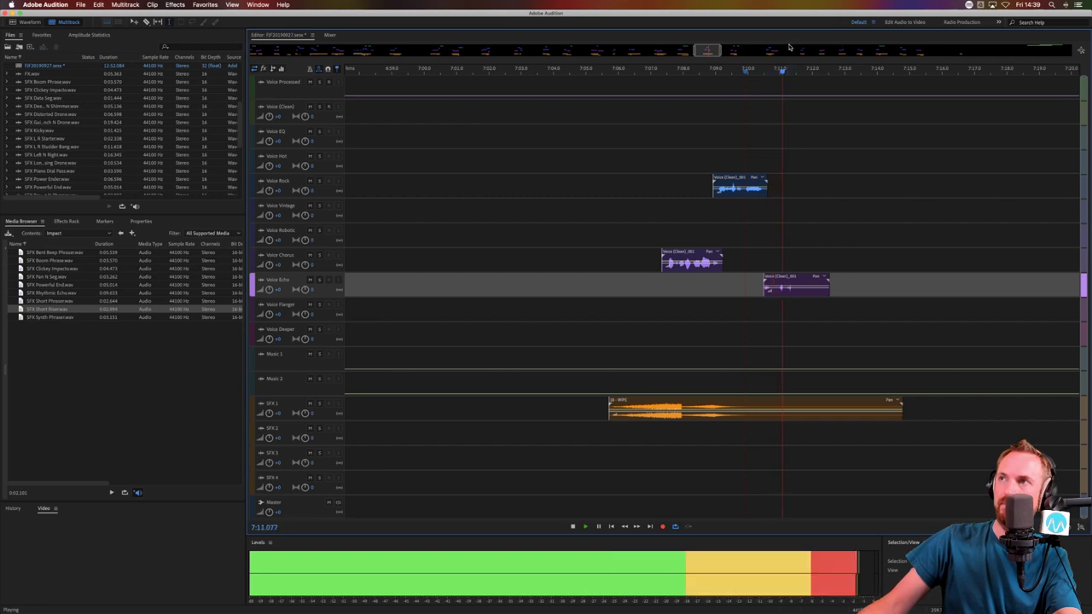
pyautogui.scroll(-10, 787, 69)
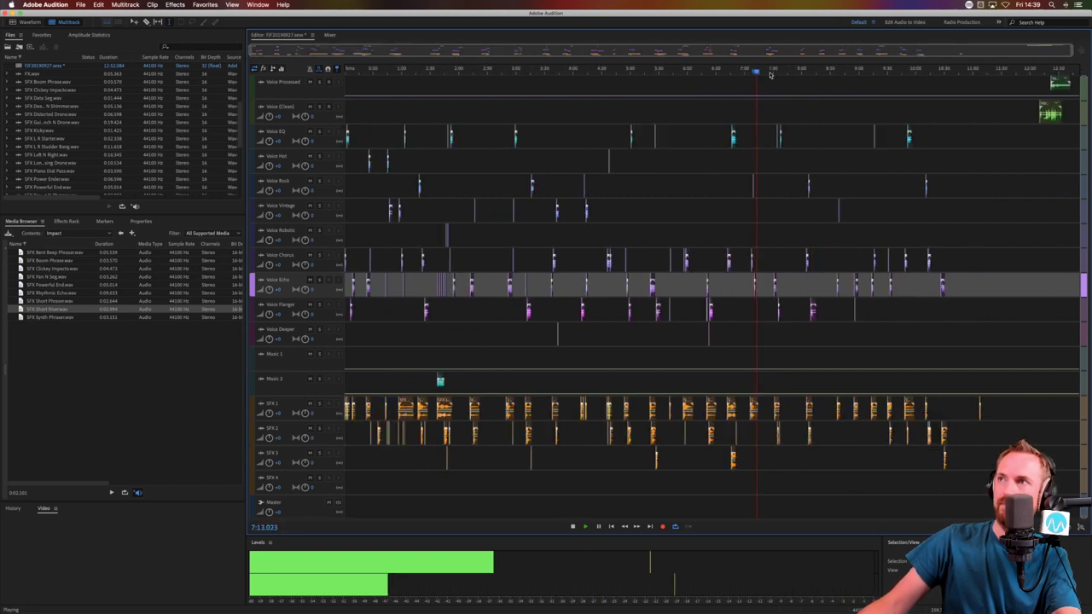
pyautogui.press('space')
pyautogui.scroll(10, 787, 68)
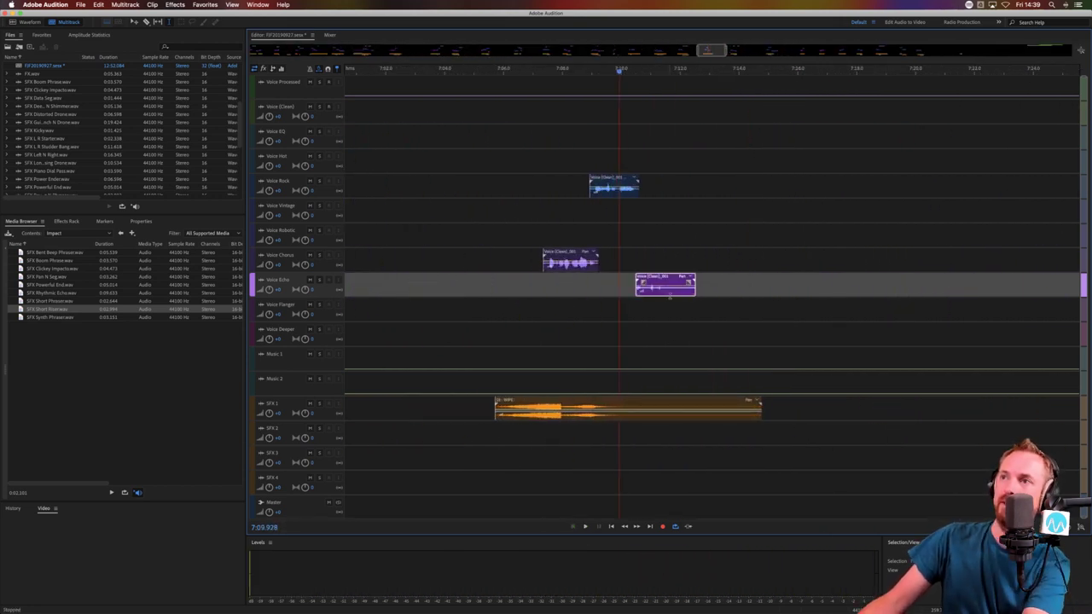
pyautogui.moveTo(669, 297); pyautogui.dragTo(757, 298)
pyautogui.press('Delete')
# Play back the passage around the shortened Voice Echo clip, replaying from about 7:08.6 to check the sequence of phrases
pyautogui.click(622, 306)
pyautogui.press('space')
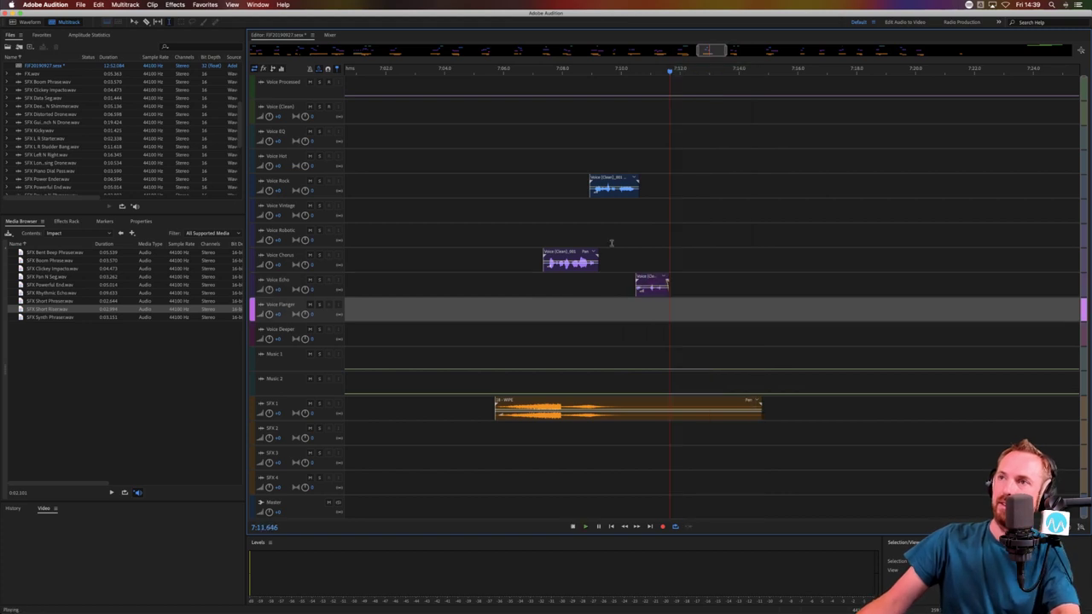
pyautogui.click(580, 215)
pyautogui.press('space')
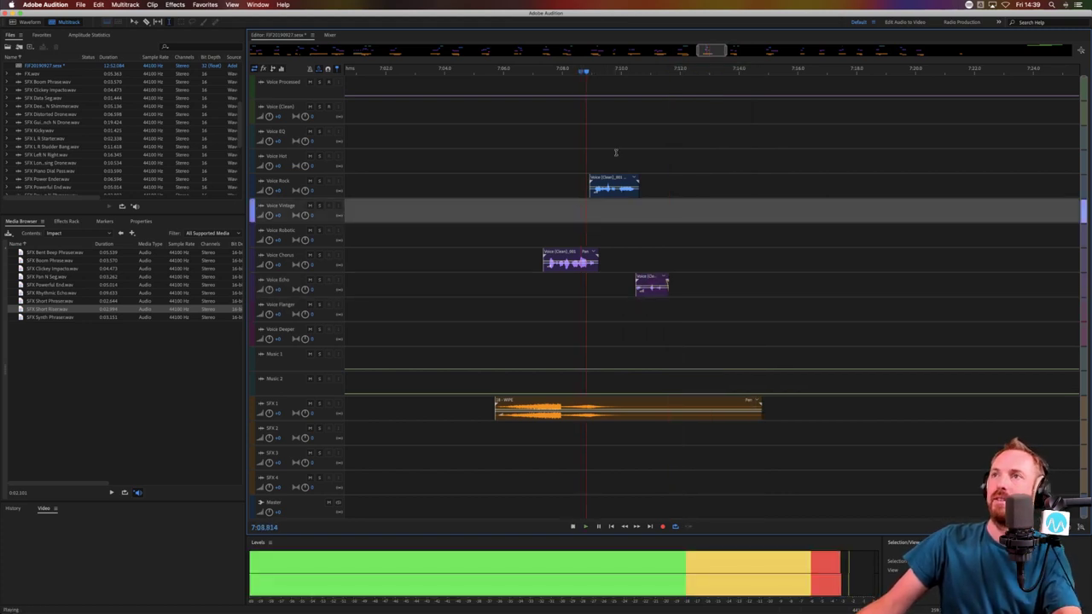
# Check the last arranged passage near 10:27, find the leftover voice recordings near the session's end and play them from about 12:15
pyautogui.scroll(-10, 635, 71)
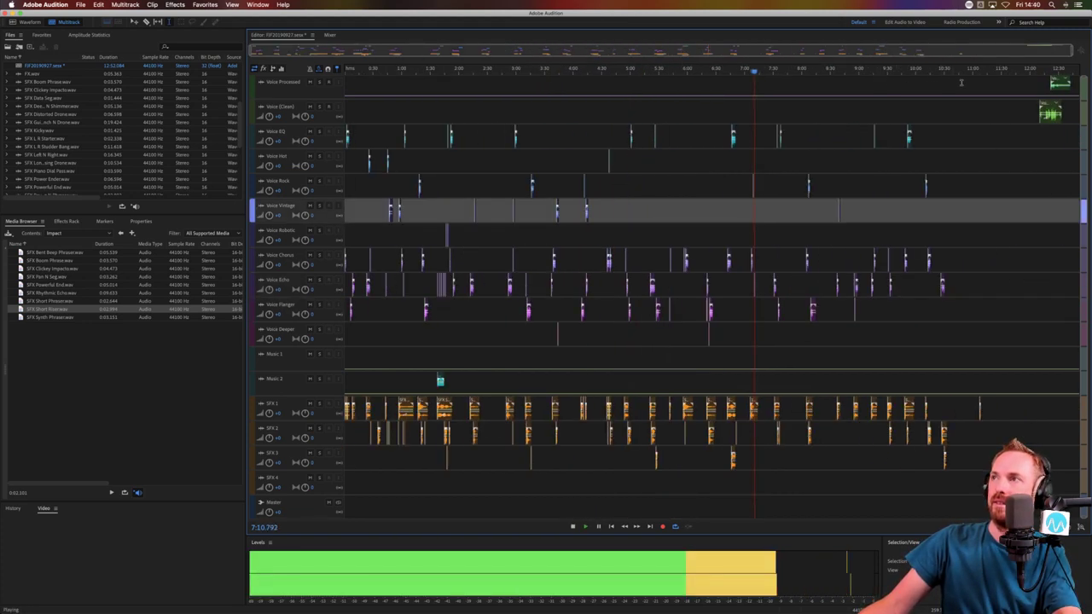
pyautogui.scroll(10, 959, 75)
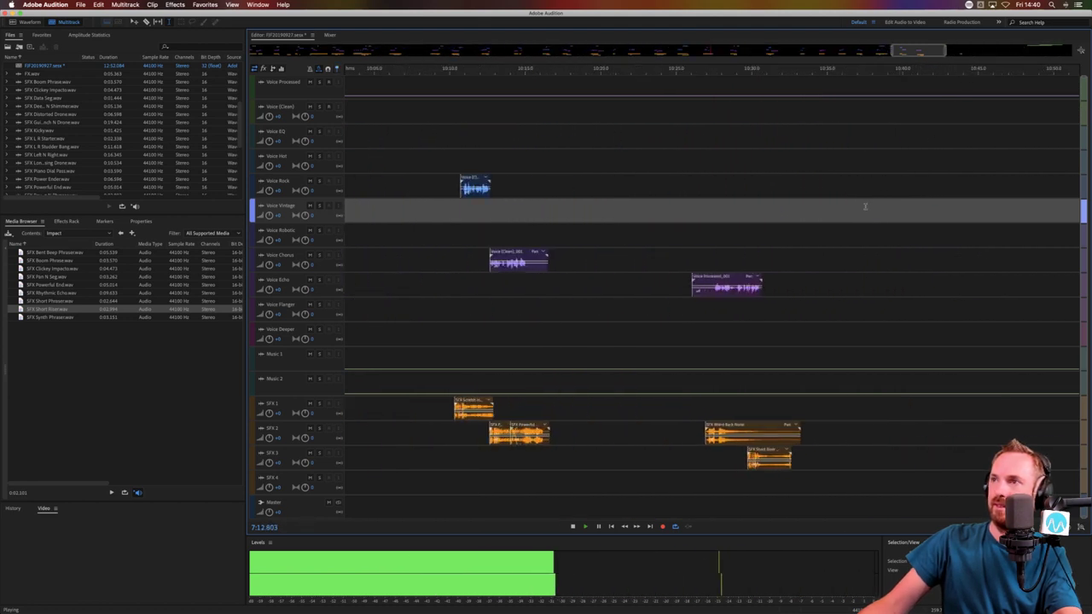
pyautogui.click(734, 238)
pyautogui.press('space')
pyautogui.scroll(-10, 938, 69)
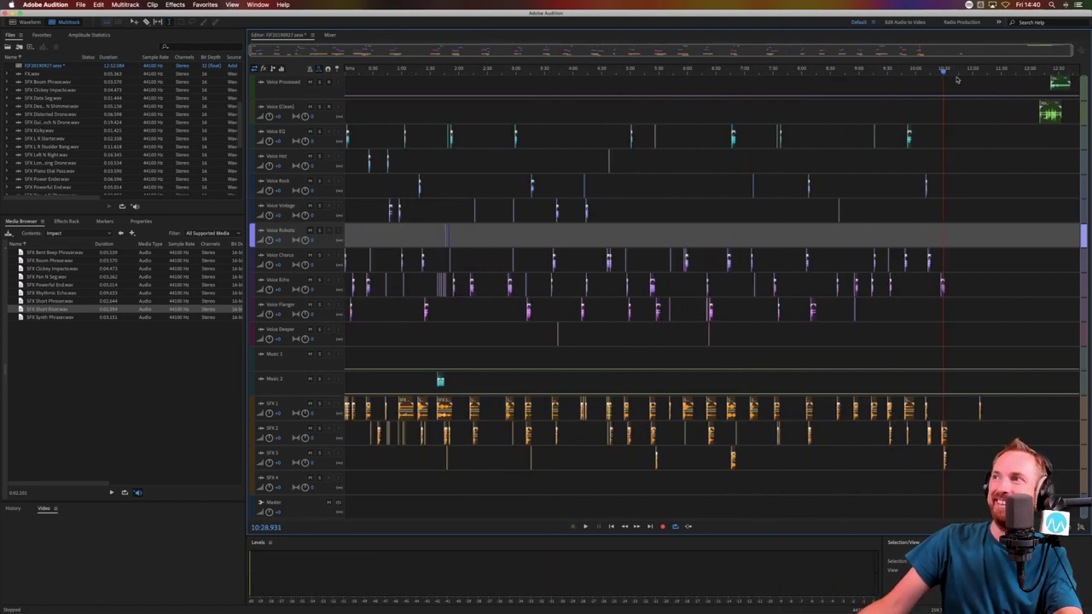
pyautogui.click(1043, 130)
pyautogui.press('space')
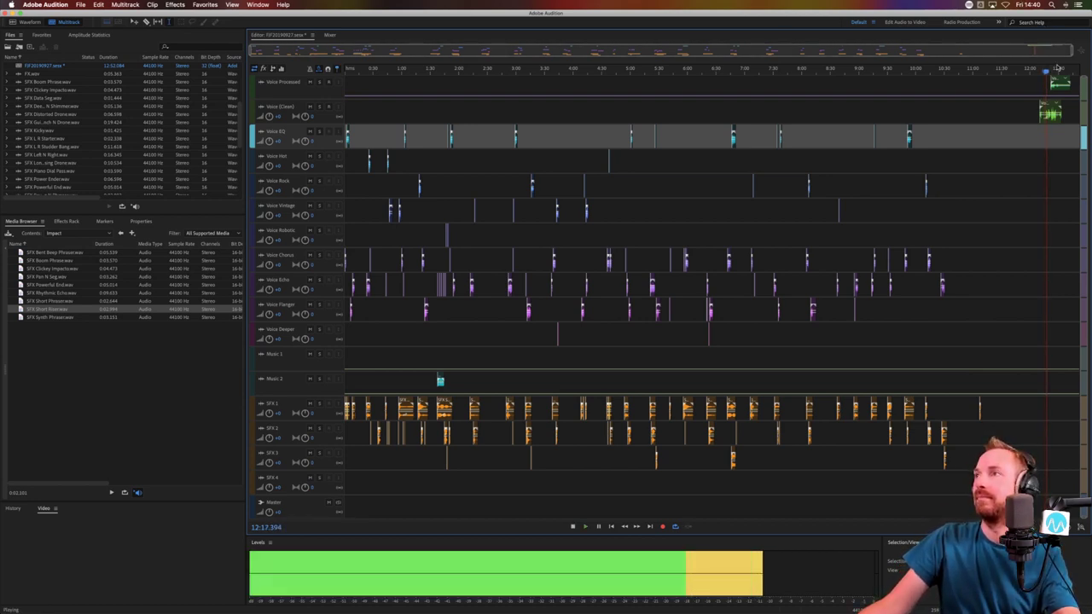
pyautogui.scroll(10, 1056, 69)
pyautogui.hscroll(5, 1057, 68)
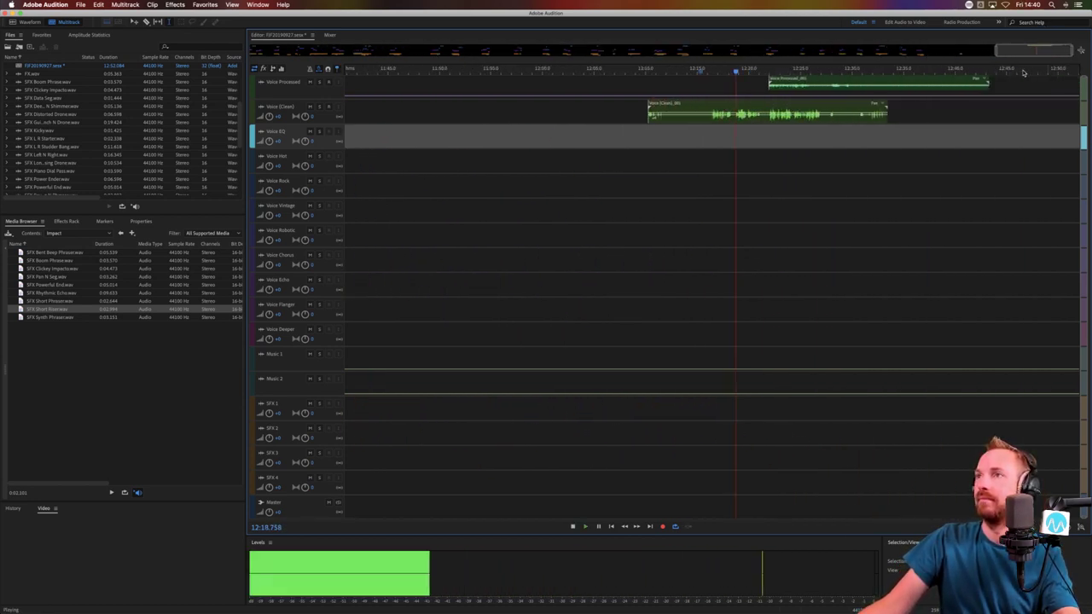
pyautogui.press('space')
# Delete the leftover Voice (Clean) clip near the session's end and the part of the Voice Processed clip after about 12:26.5
pyautogui.click(811, 103)
pyautogui.press('Delete')
pyautogui.moveTo(816, 92); pyautogui.dragTo(1024, 89)
pyautogui.press('Delete')
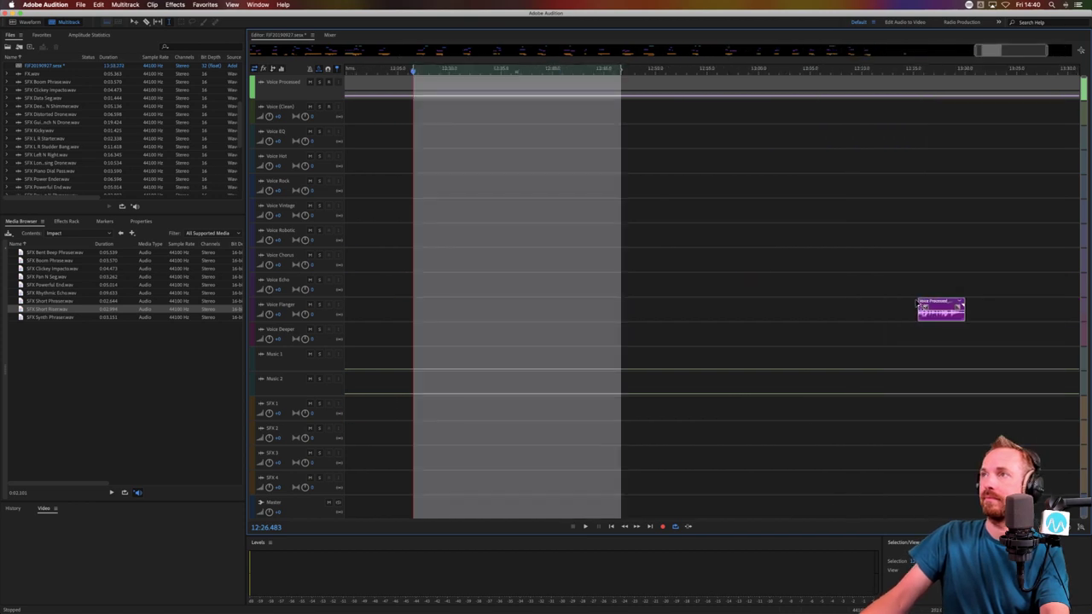
# Move the remaining Voice Processed phrase from Voice Flanger to Voice Chorus and reposition the last SFX 1 clip before it at about 10:52.5
pyautogui.moveTo(922, 305); pyautogui.dragTo(622, 260)
pyautogui.rightClick(896, 401)
pyautogui.click(891, 395)
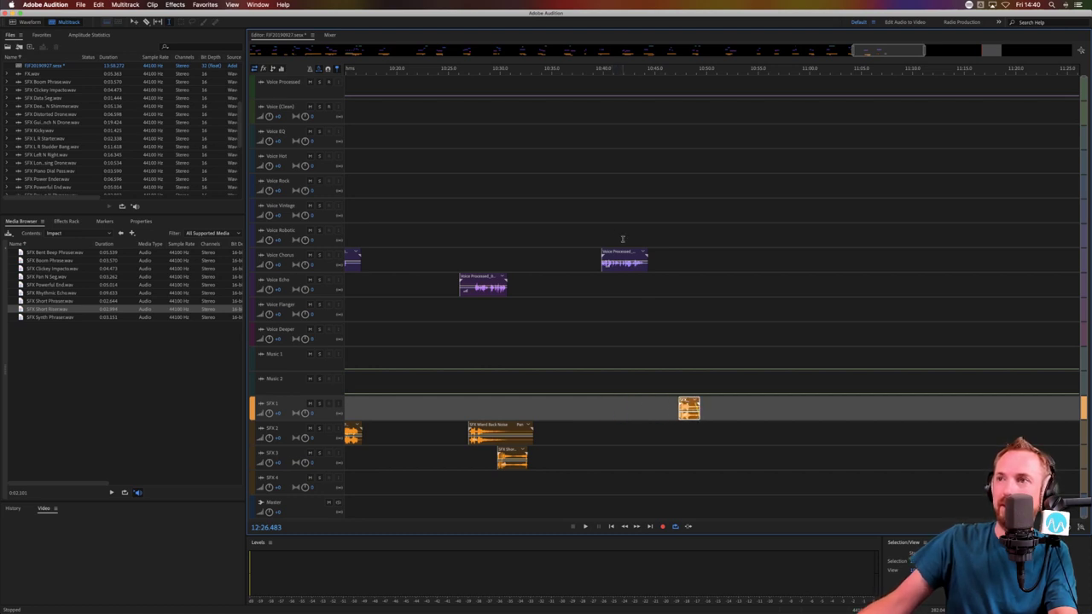
pyautogui.moveTo(615, 252); pyautogui.dragTo(698, 251)
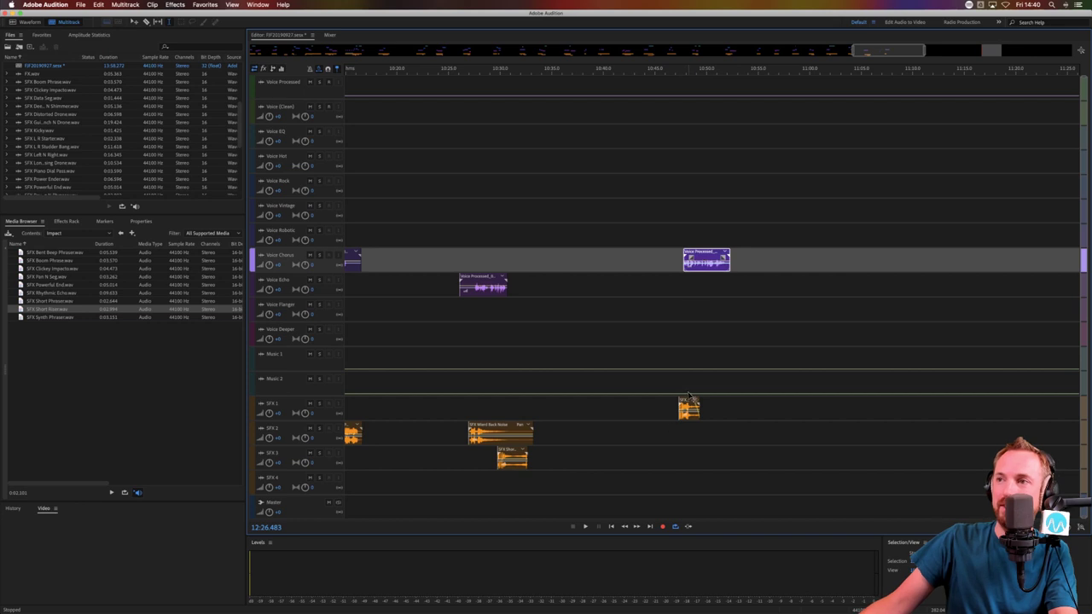
pyautogui.moveTo(691, 398); pyautogui.dragTo(745, 399)
pyautogui.moveTo(710, 252); pyautogui.dragTo(781, 253)
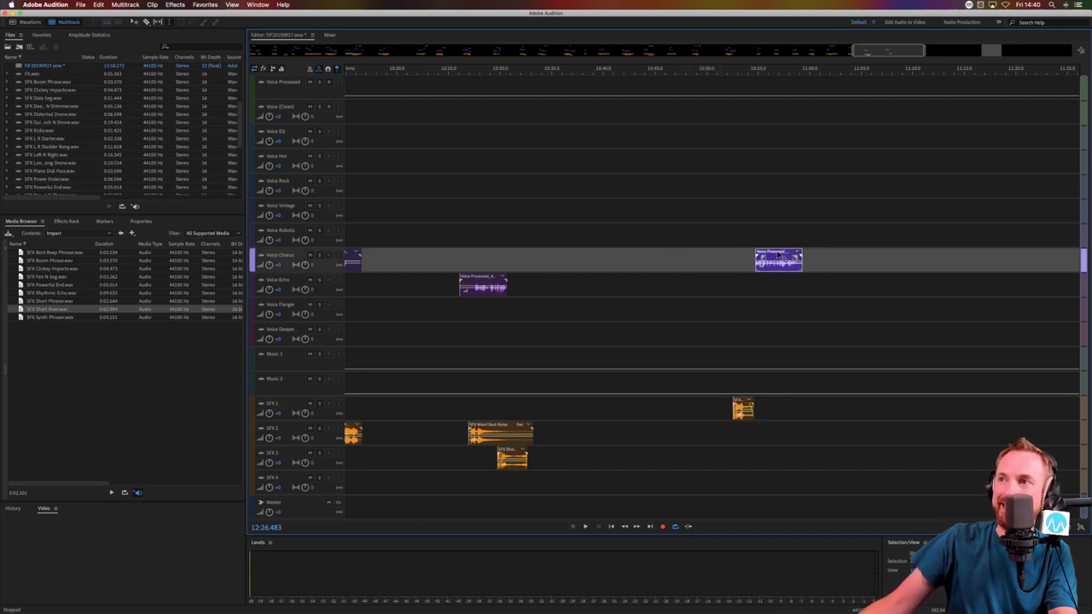
# Audition the passage from about 10:52.5 and shift the Voice Chorus phrase to start at about 10:53.2
pyautogui.click(739, 309)
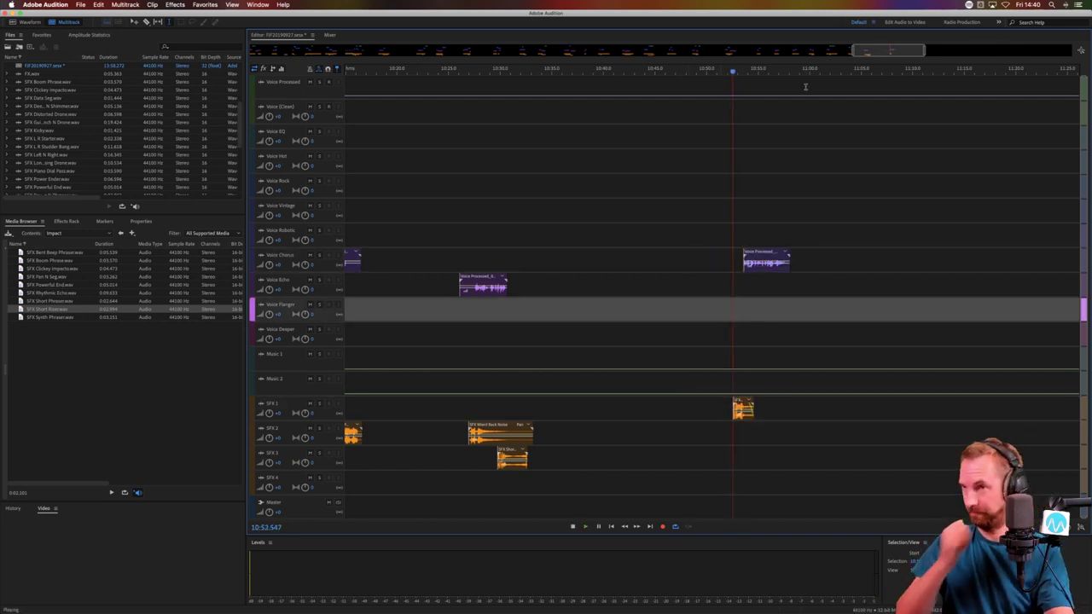
pyautogui.press('space')
pyautogui.scroll(3, 760, 71)
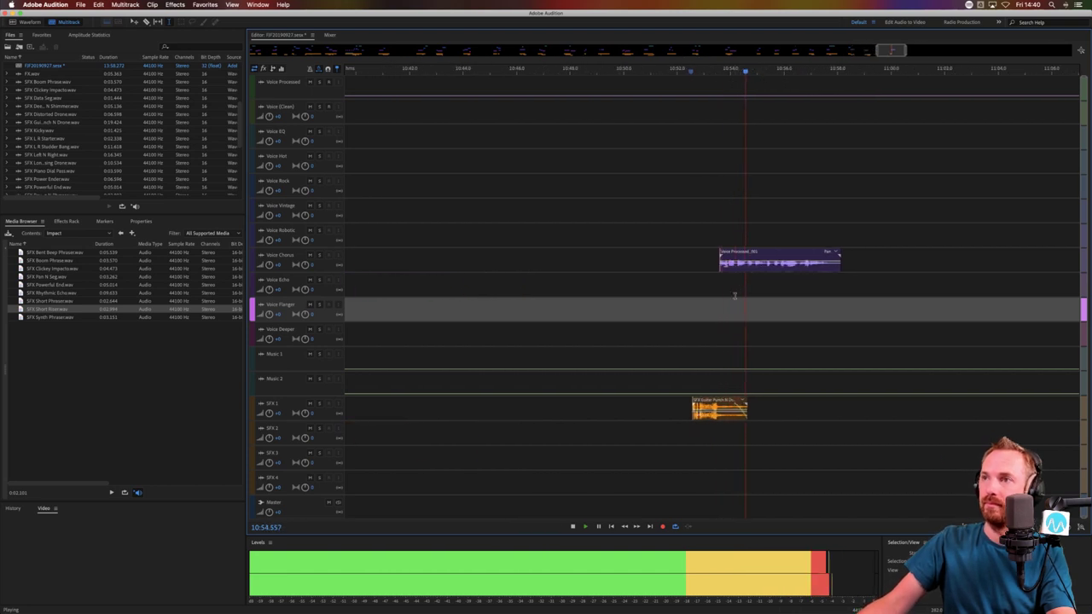
pyautogui.moveTo(735, 268); pyautogui.dragTo(724, 269)
pyautogui.press('space')
# Extend the SFX Guitar Punch N Drone clip to about 11:02 and add SFX Boom Phrase.wav to SFX 2 at about 10:54.5
pyautogui.moveTo(751, 414); pyautogui.dragTo(943, 416)
pyautogui.click(44, 269)
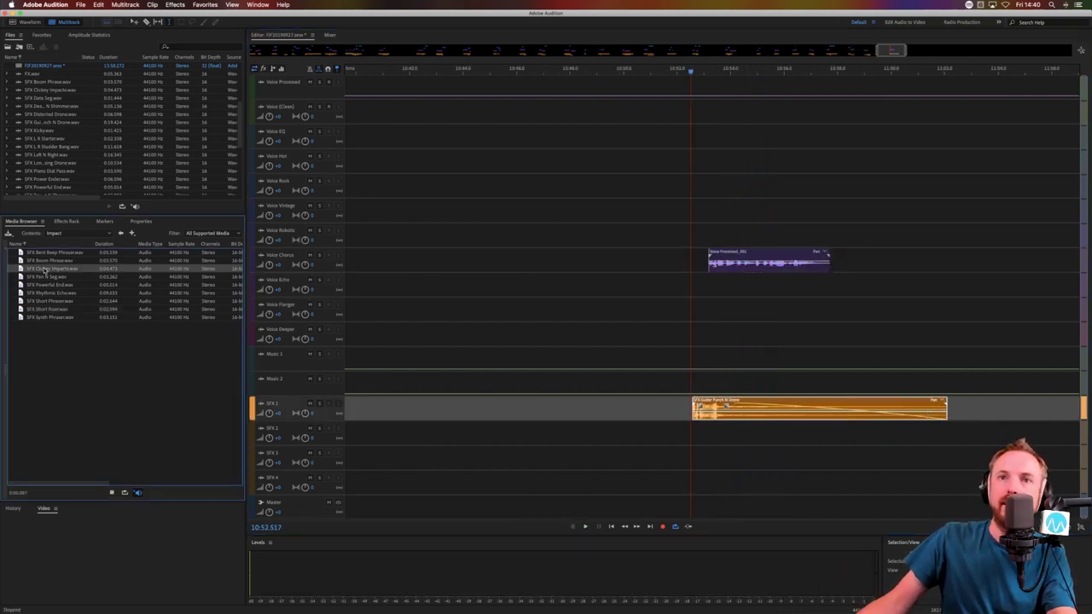
pyautogui.click(52, 261)
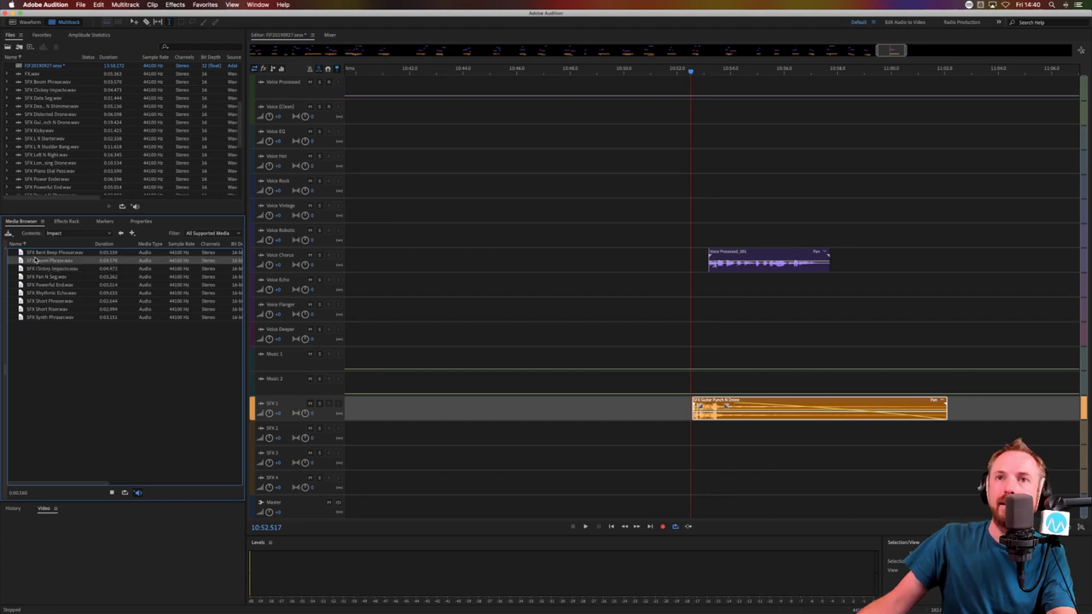
pyautogui.moveTo(40, 261); pyautogui.dragTo(746, 435)
# Play the passage from about 10:54.2 and shift the SFX Boom Phrase clip to start at about 10:54.3
pyautogui.click(736, 440)
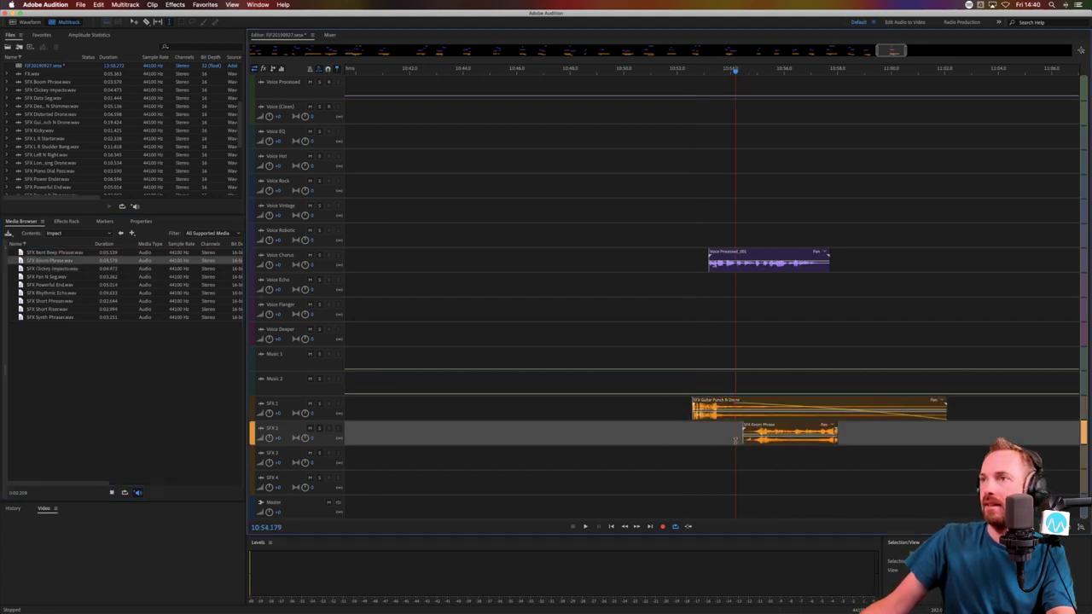
pyautogui.press('space')
pyautogui.press('space')
pyautogui.moveTo(767, 439); pyautogui.dragTo(763, 442)
pyautogui.press('space')
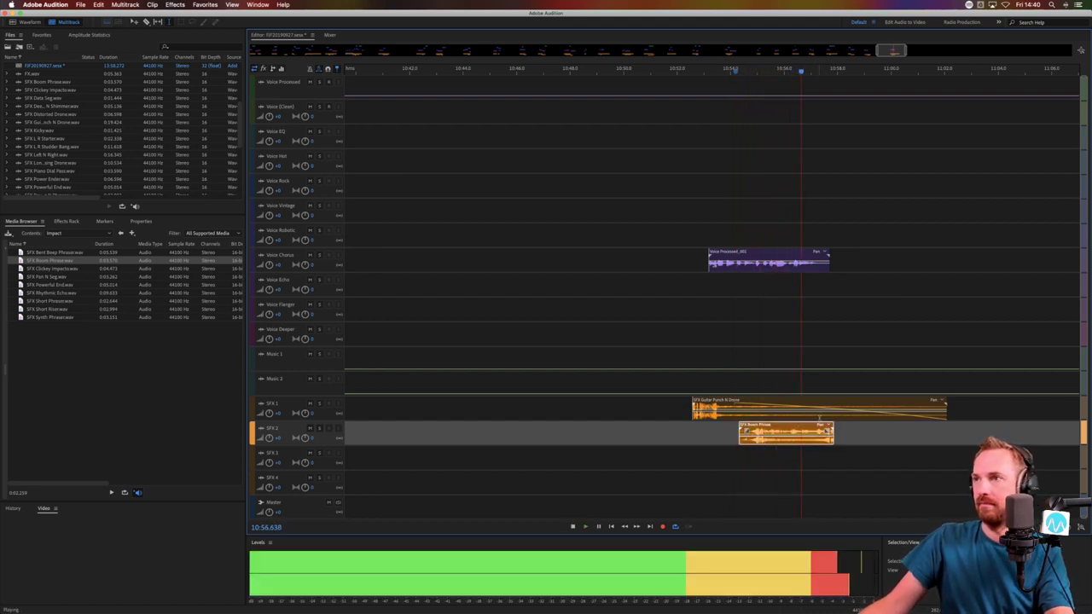
# Delete the end of the SFX Guitar Punch N Drone clip on SFX 1 after about 10:57.3
pyautogui.press('space')
pyautogui.moveTo(819, 417); pyautogui.dragTo(1008, 411)
pyautogui.press('Delete')
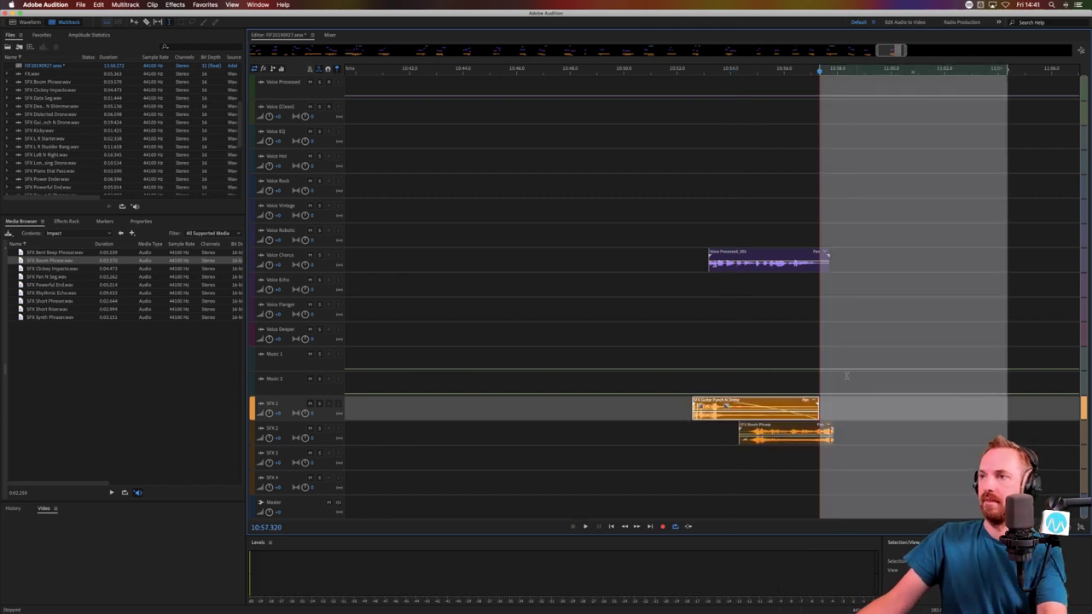
pyautogui.click(805, 342)
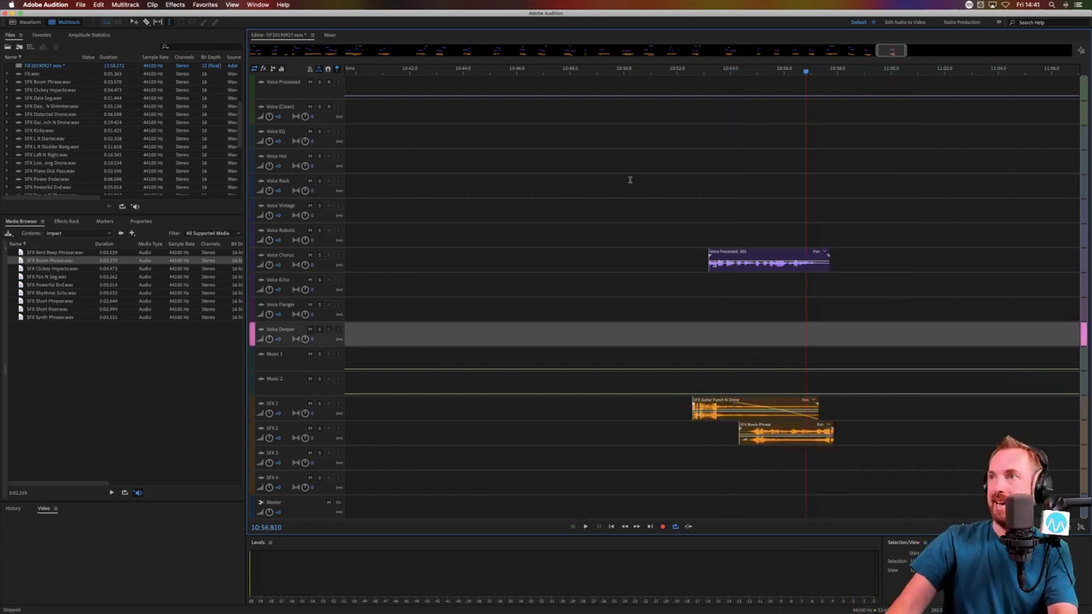
# Show the full session and save it, copying the external media files to the session folder
pyautogui.press('\\')
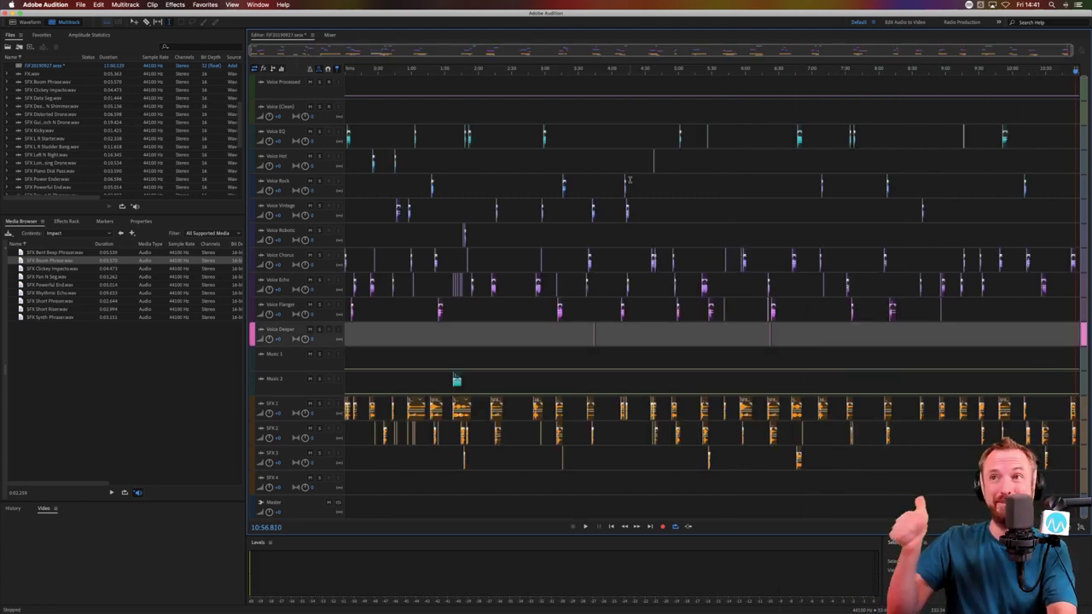
pyautogui.press('super+s')
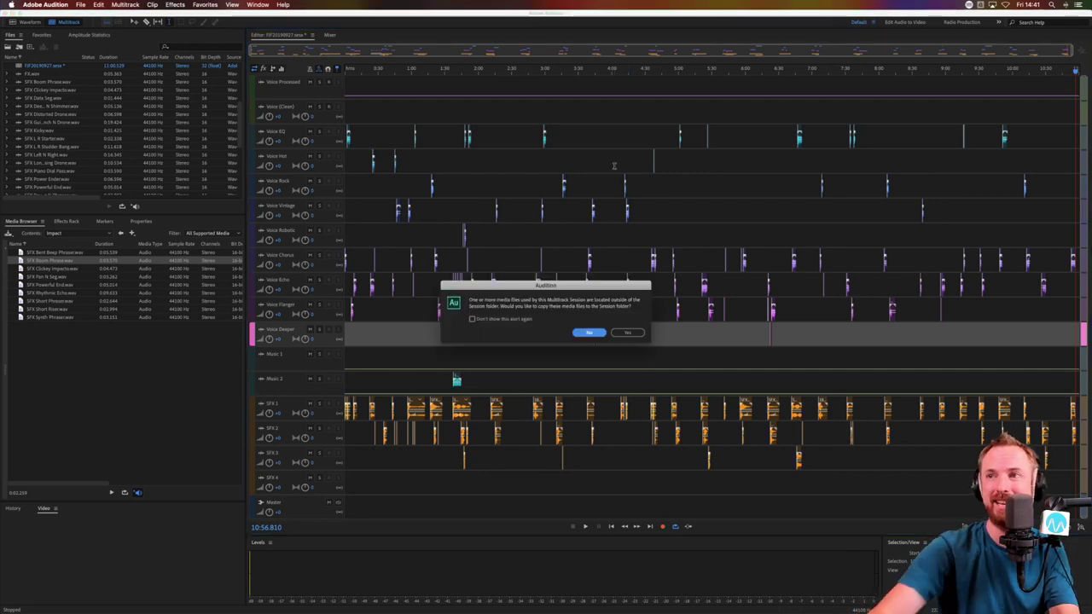
pyautogui.click(628, 332)
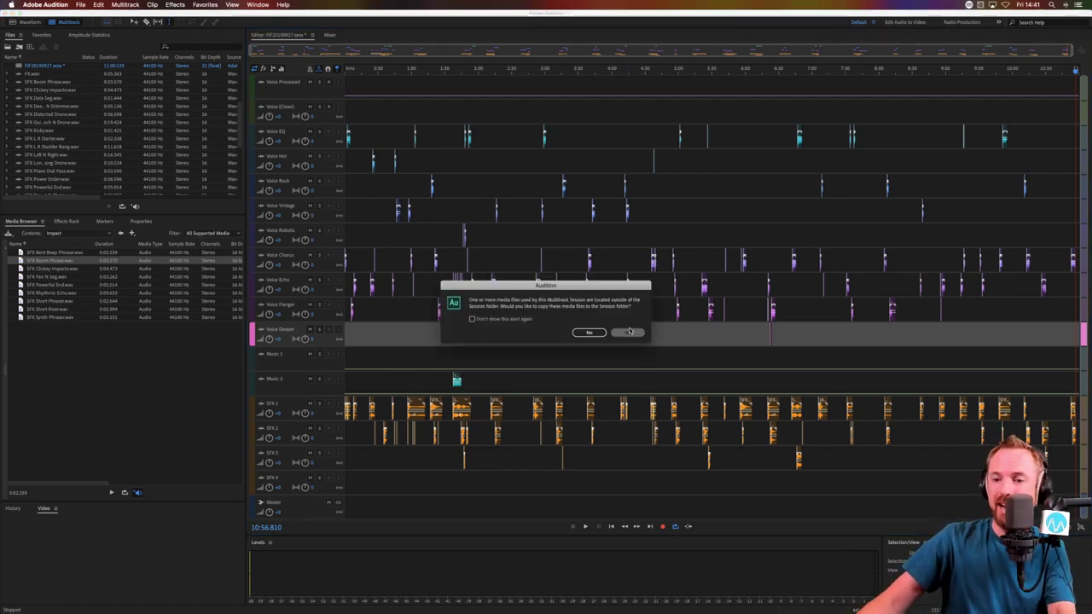